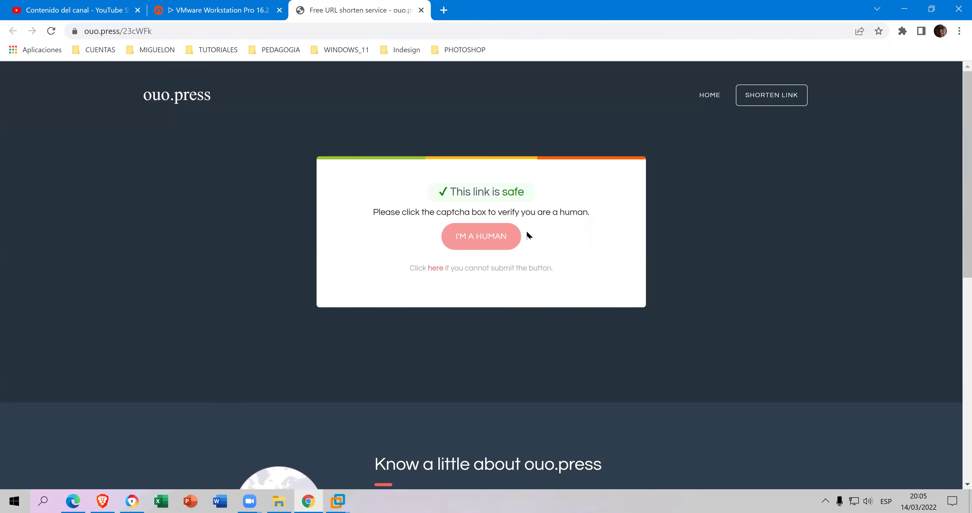
- Clear ouo.press's I'M A HUMAN and GET LINK steps, closing the blocked AdGuard tab
click(491, 240)
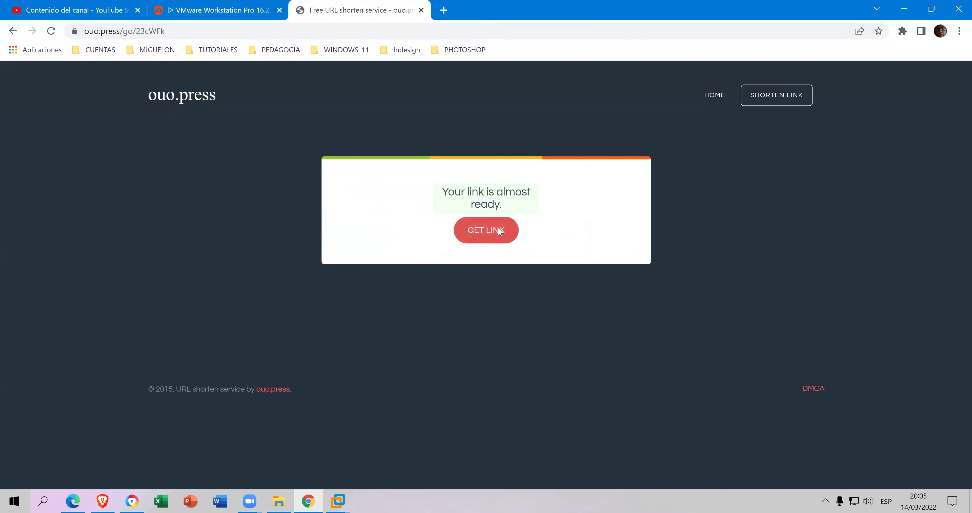
click(501, 234)
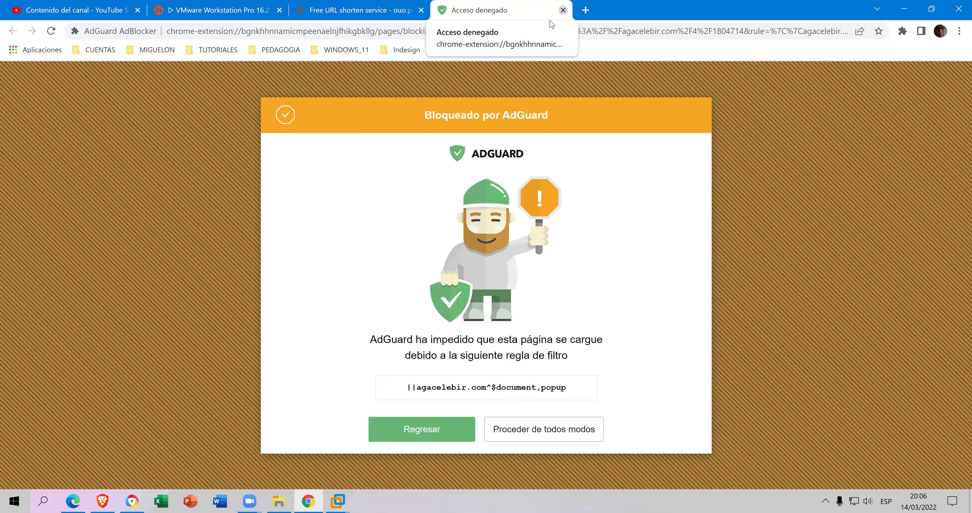
click(563, 11)
click(474, 226)
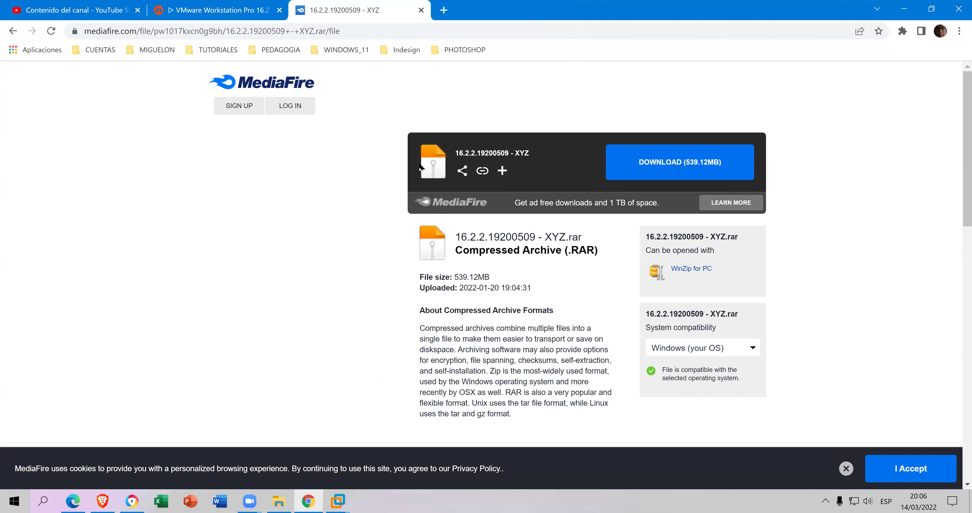
- Copy the MediaFire page's address from the address bar
click(464, 32)
right_click(464, 32)
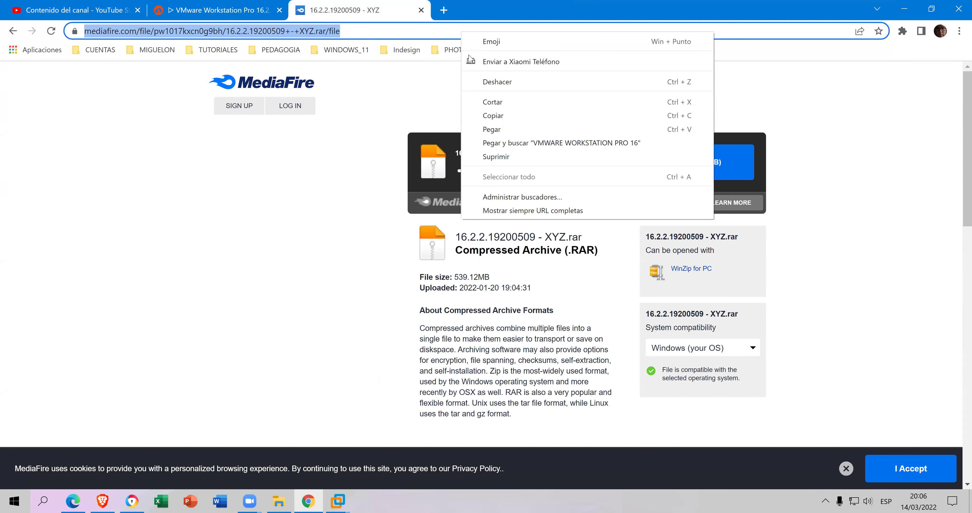
click(495, 116)
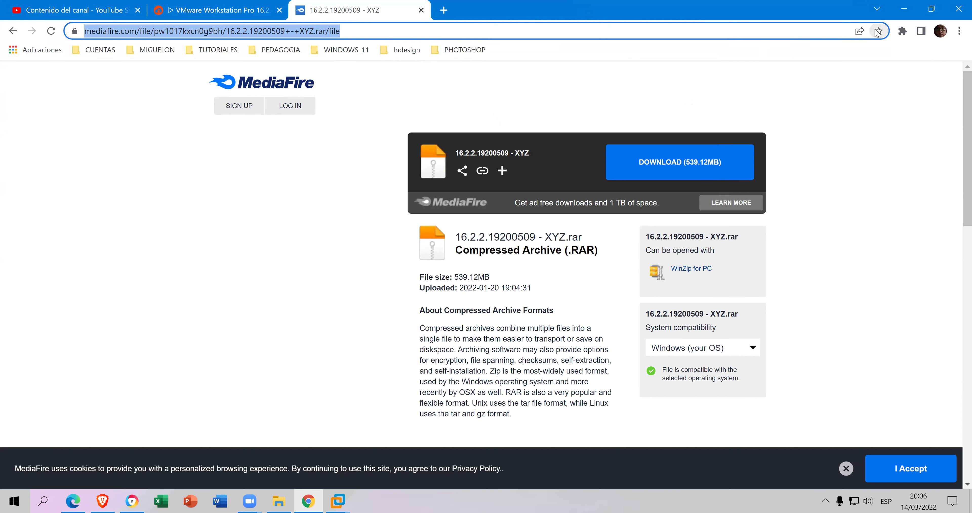
- Bookmark the page as VMWARE16.2.2.19200509 in WINDOWS_11 and start the 539.12MB download
key(ctrl+d)
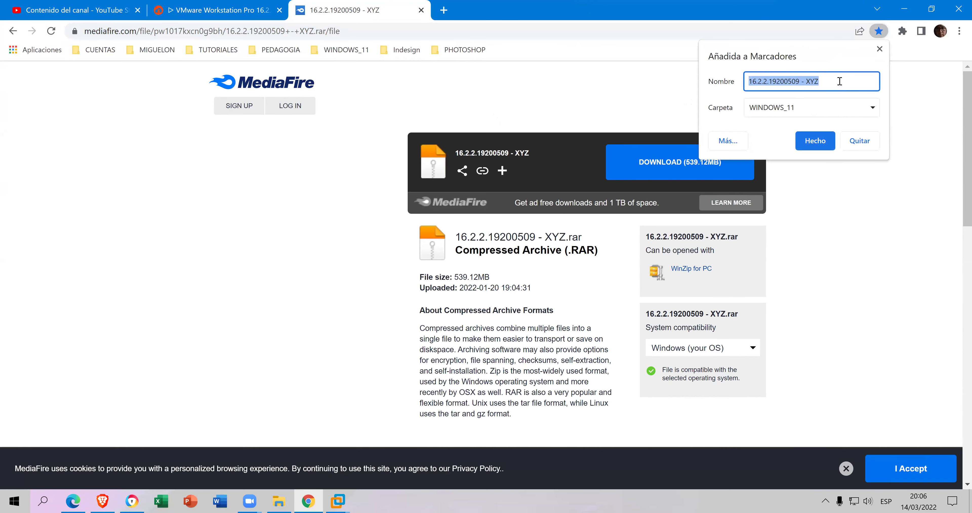
click(837, 81)
double_click(807, 82)
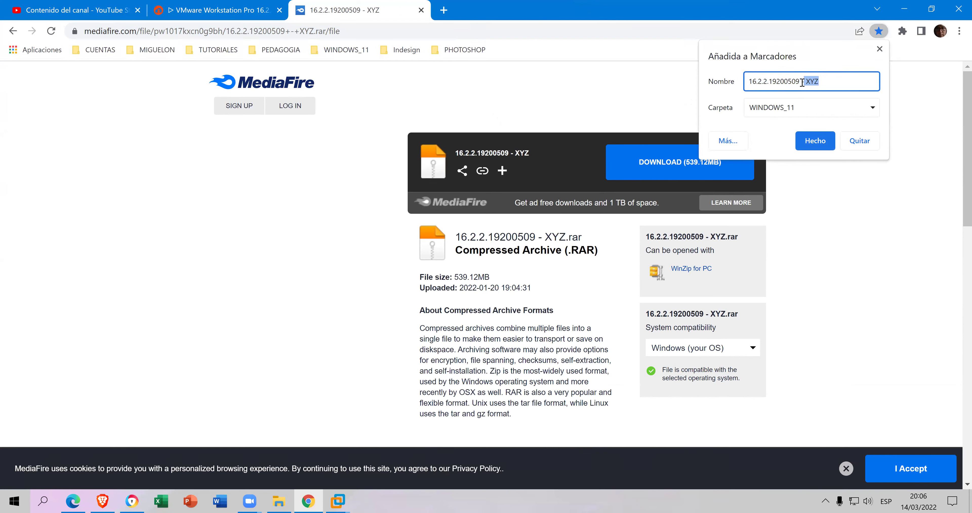
key(BackSpace)
key(BackSpace)
key(BackSpace)
text(VM WARE)
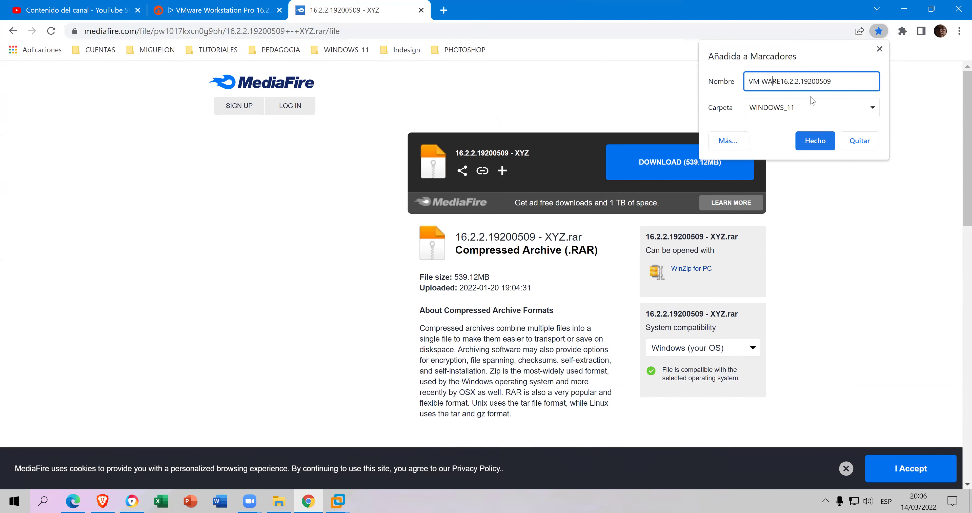
key(BackSpace)
click(813, 142)
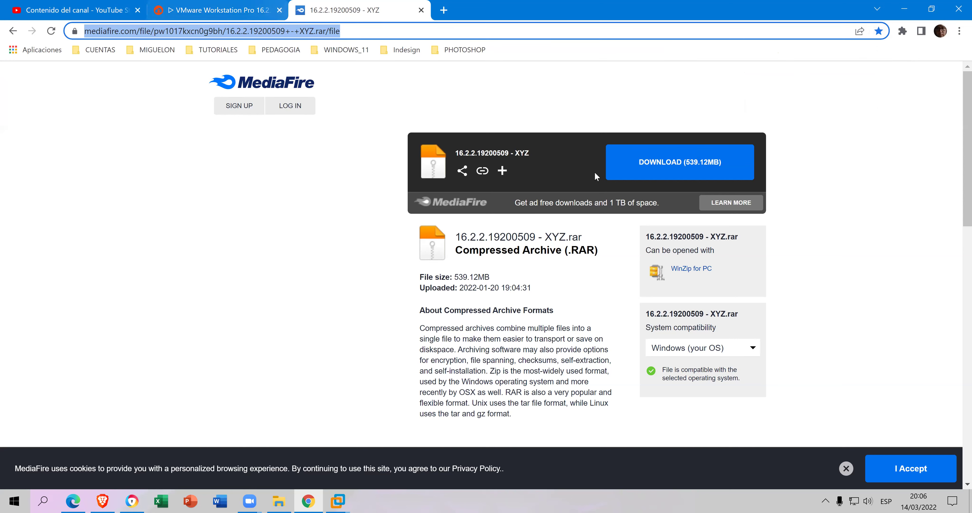
click(648, 167)
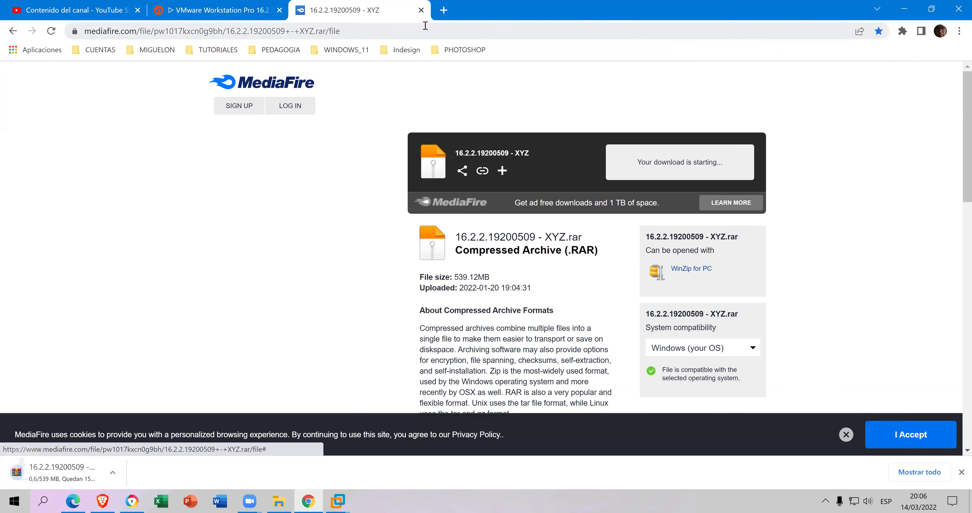
- Copy the Contraseña text from the VMware download page
click(422, 13)
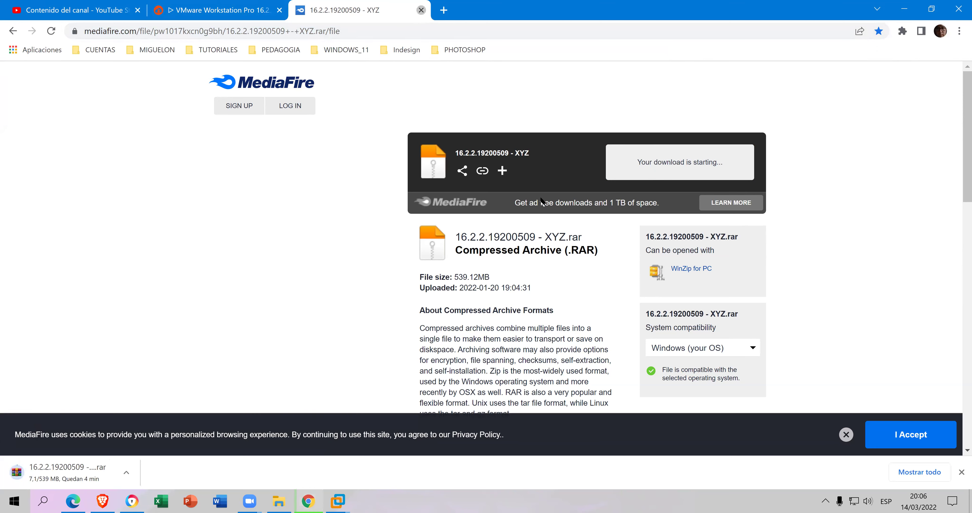
click(920, 472)
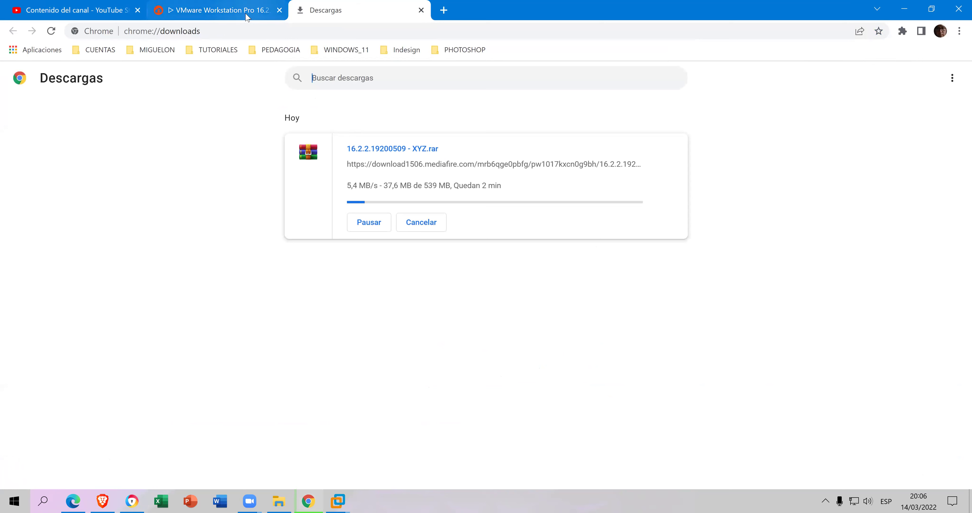
key(ctrl+shift+Tab)
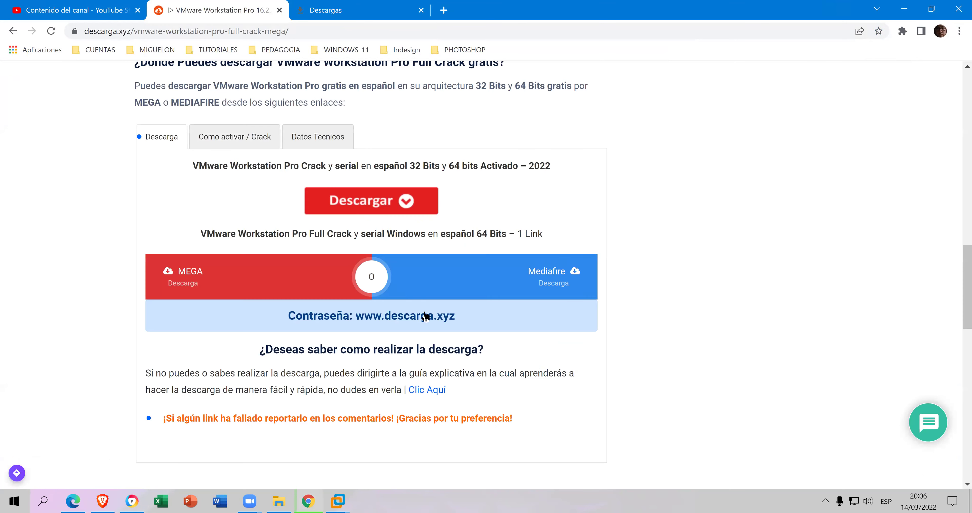
drag(459, 321, 358, 316)
right_click(366, 318)
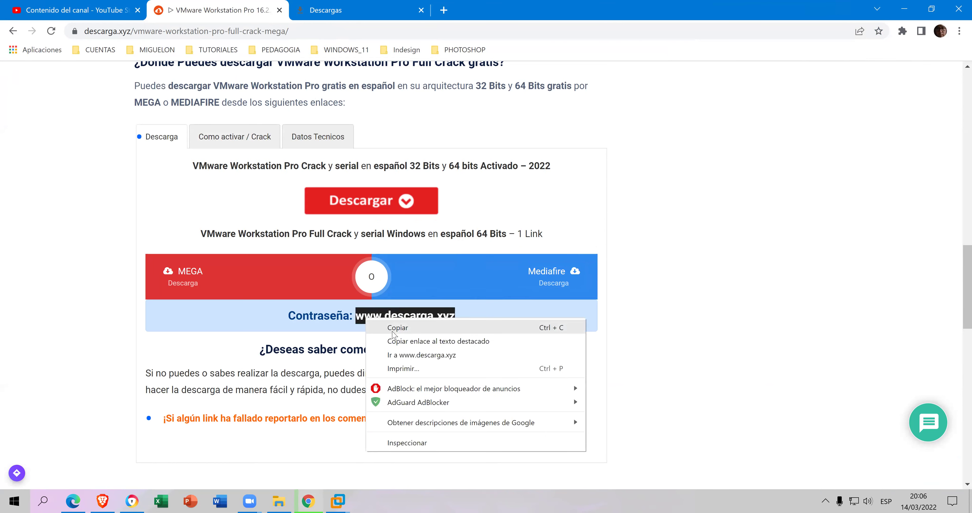
click(392, 332)
- Append the archive password to the VMWARE16.2.2.19200509 bookmark's name, then check download progress
click(444, 11)
click(346, 50)
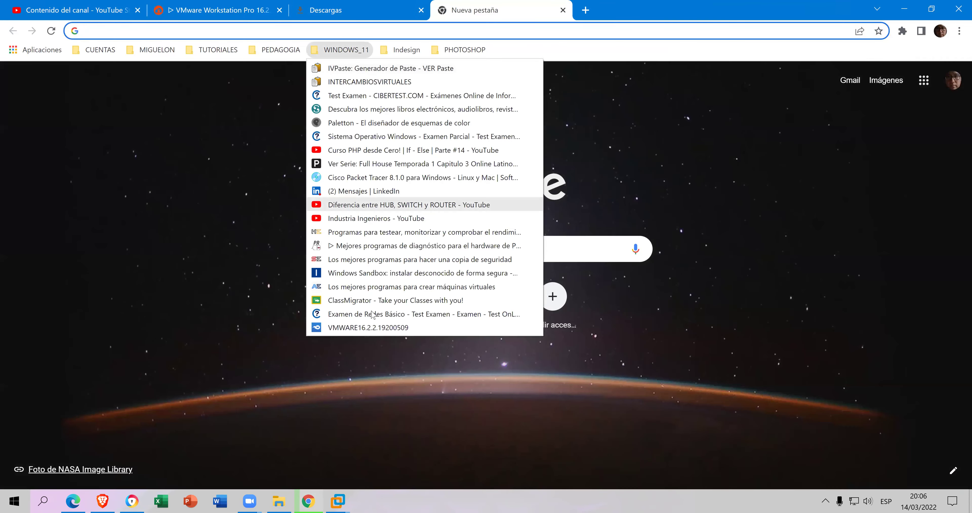
click(377, 327)
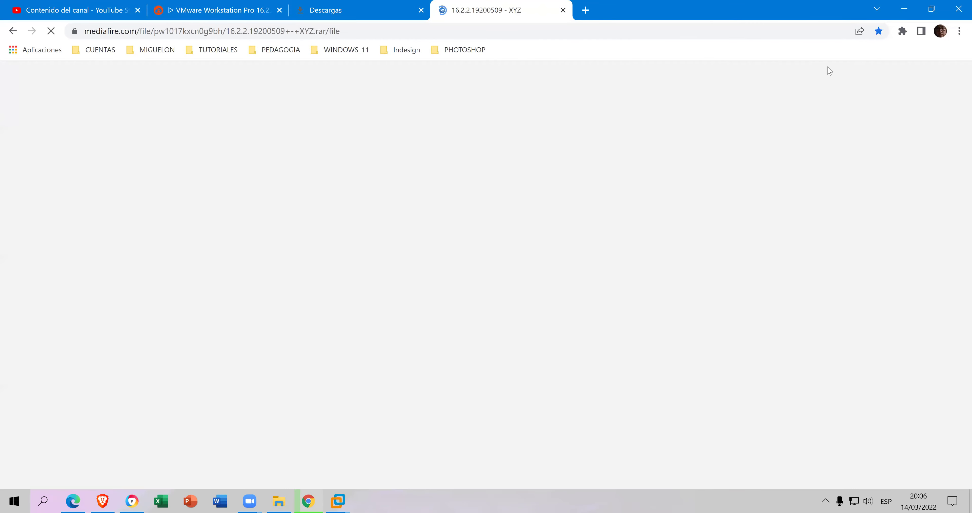
click(878, 31)
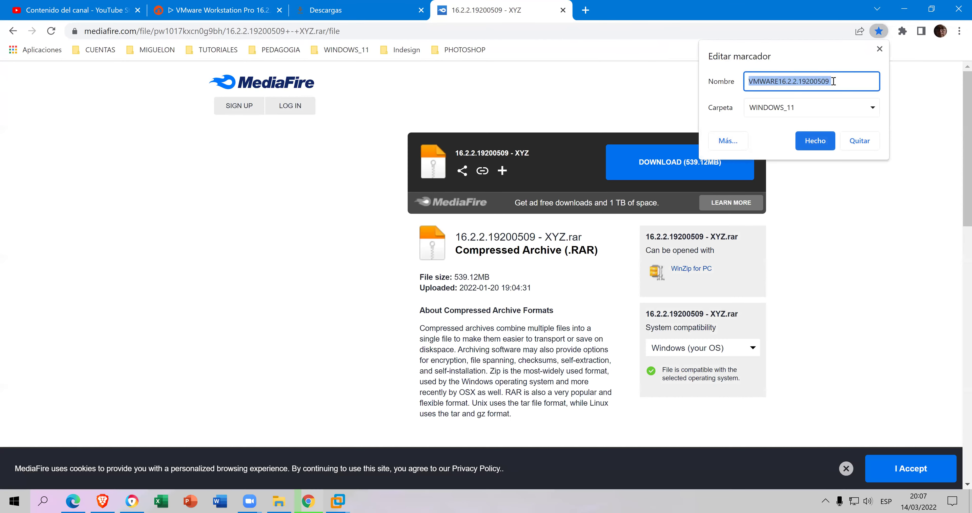
click(832, 83)
drag(831, 81, 809, 82)
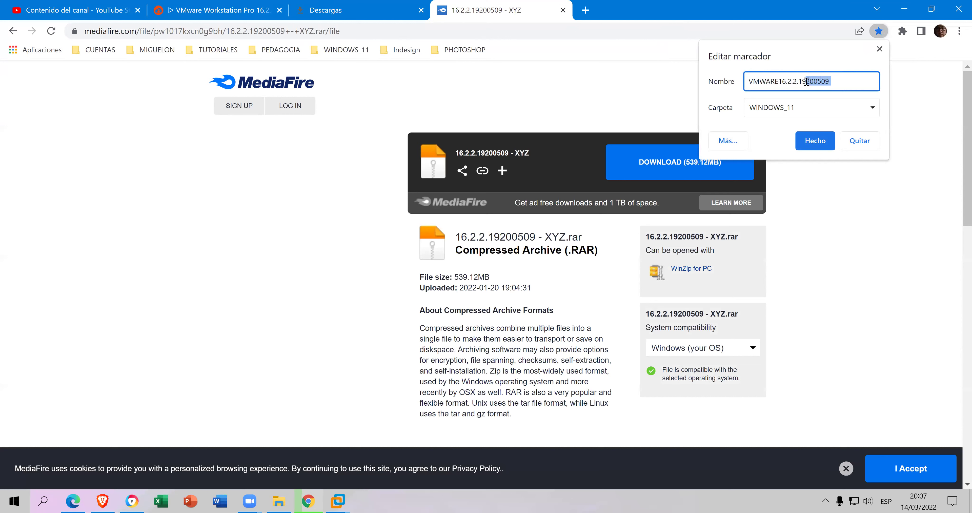
click(838, 82)
key(ctrl+v)
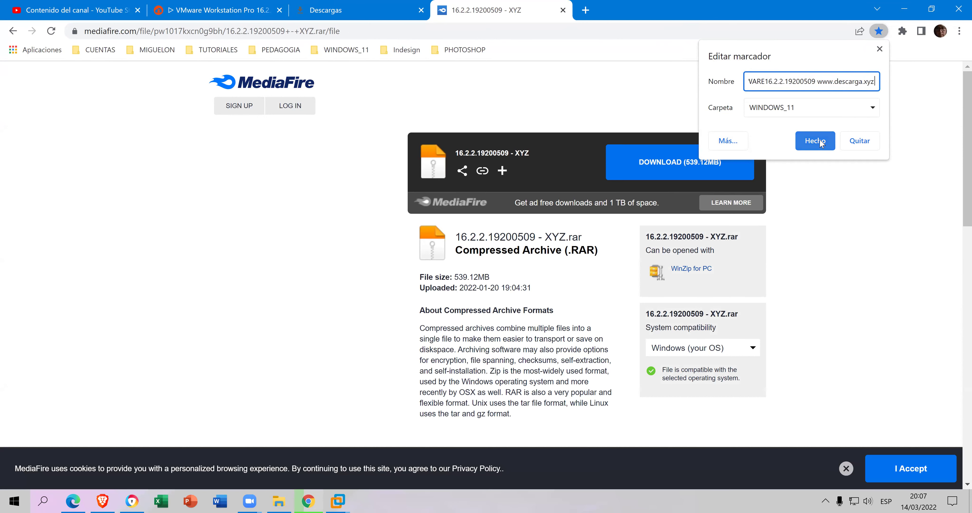
click(821, 143)
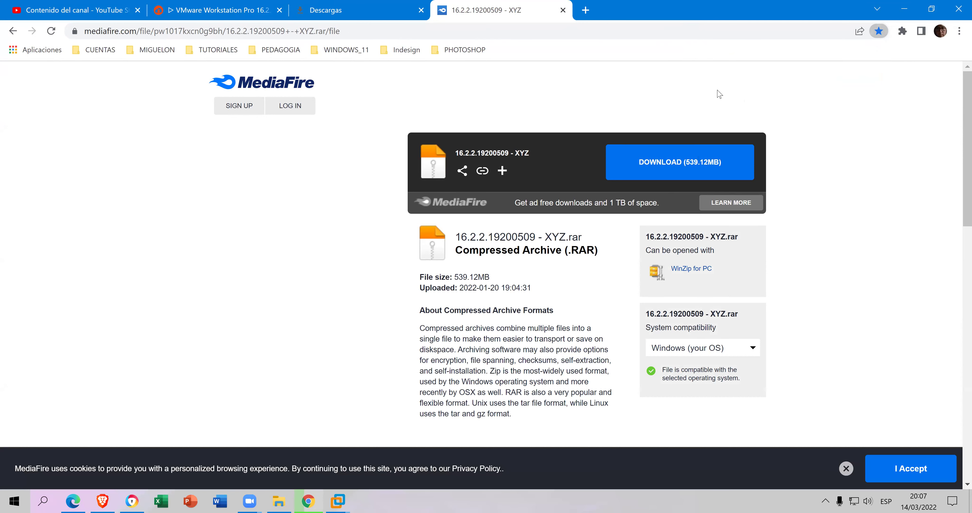
click(563, 10)
click(395, 7)
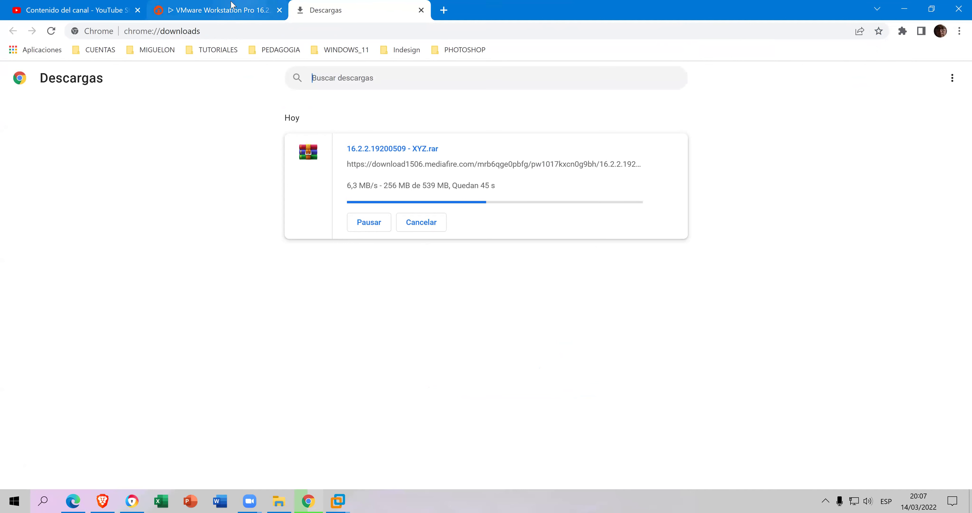
- Copy the archive password again and check the download's progress
key(ctrl+shift+Tab)
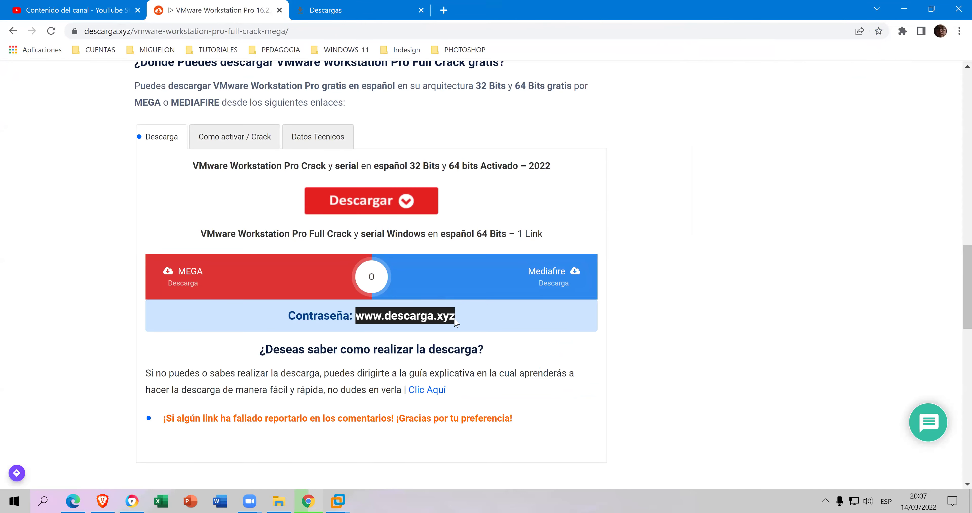
right_click(432, 315)
click(467, 328)
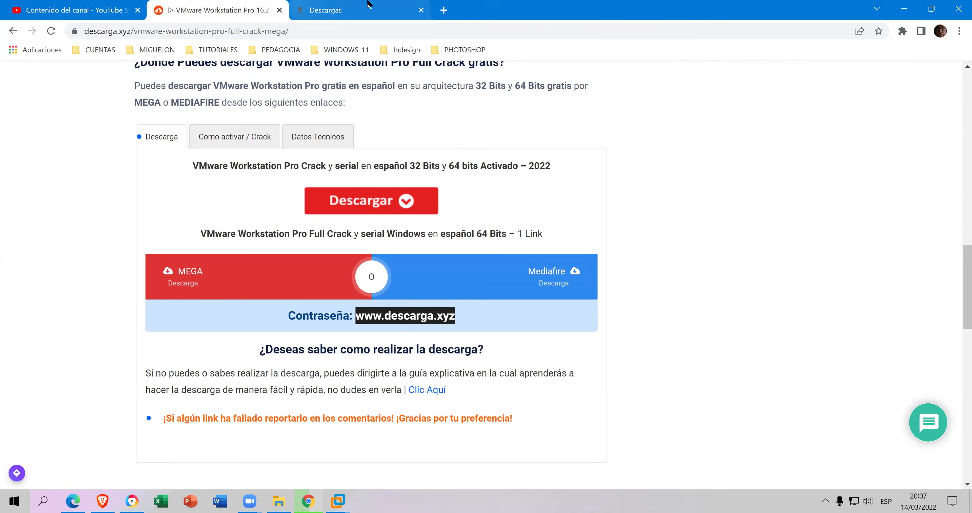
click(369, 15)
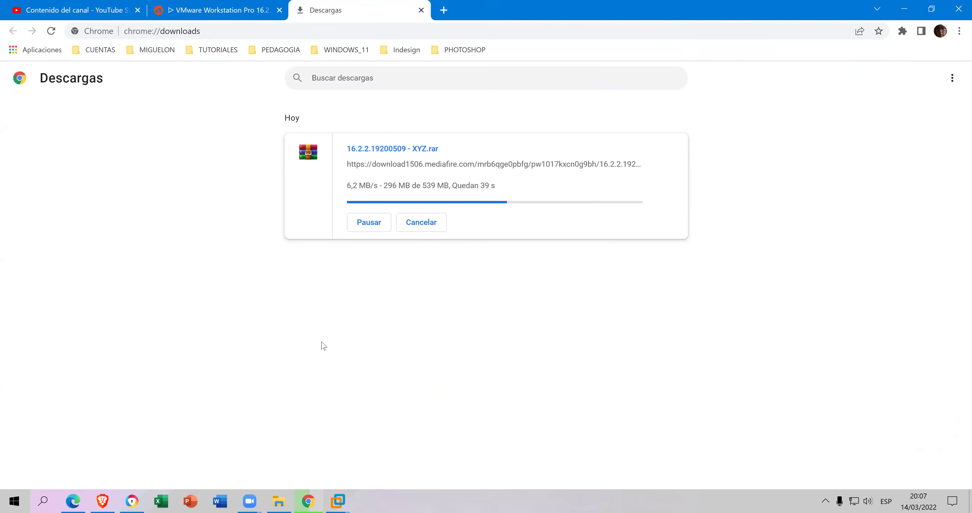
click(314, 498)
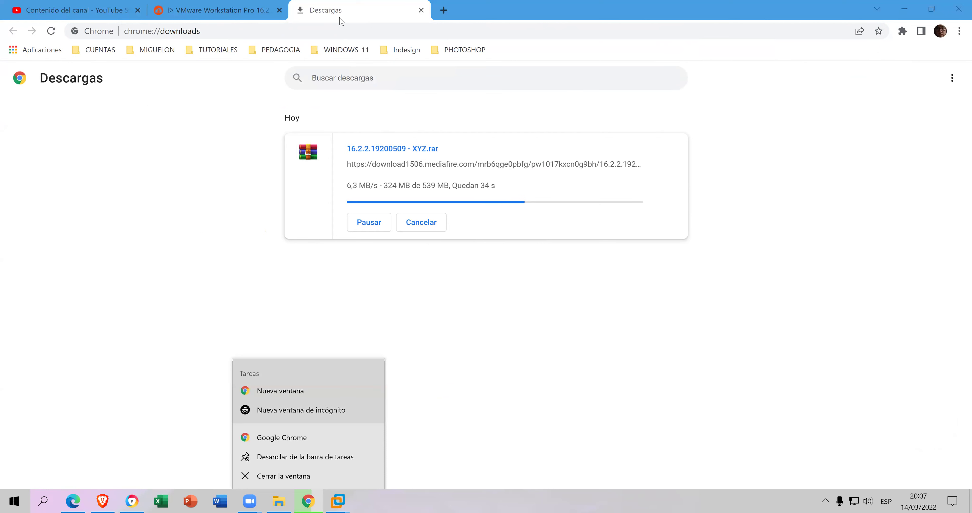
- Load the copied MediaFire address in a new tab, cut its URL, and close it
click(444, 13)
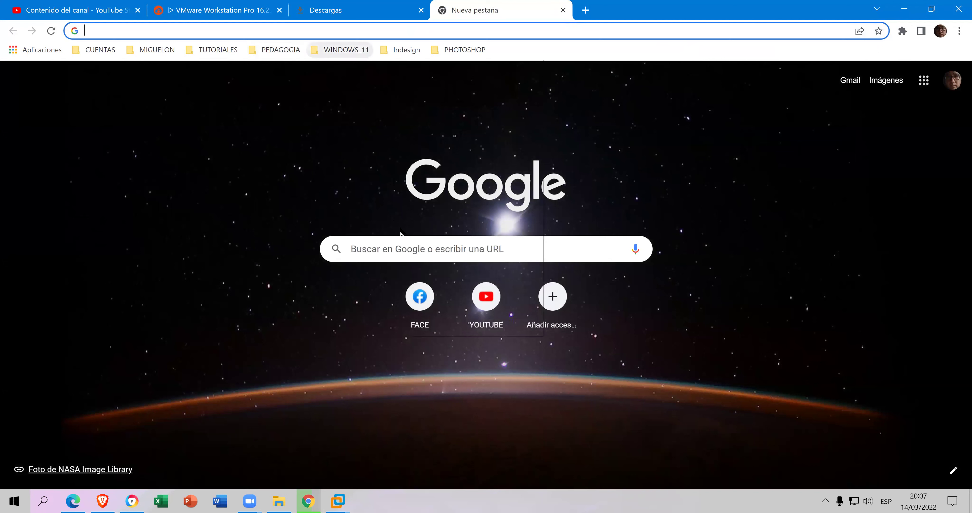
click(346, 50)
key(Escape)
key(ctrl+v)
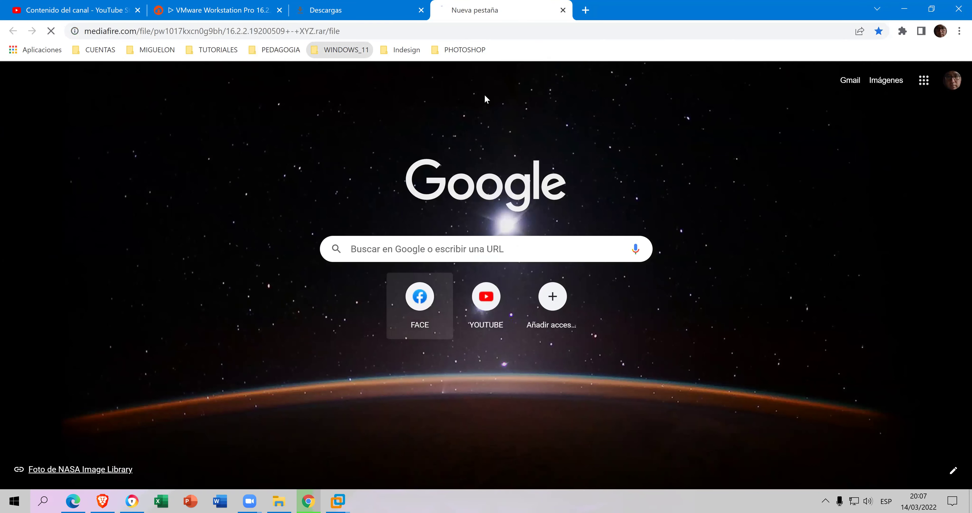
key(Return)
right_click(495, 33)
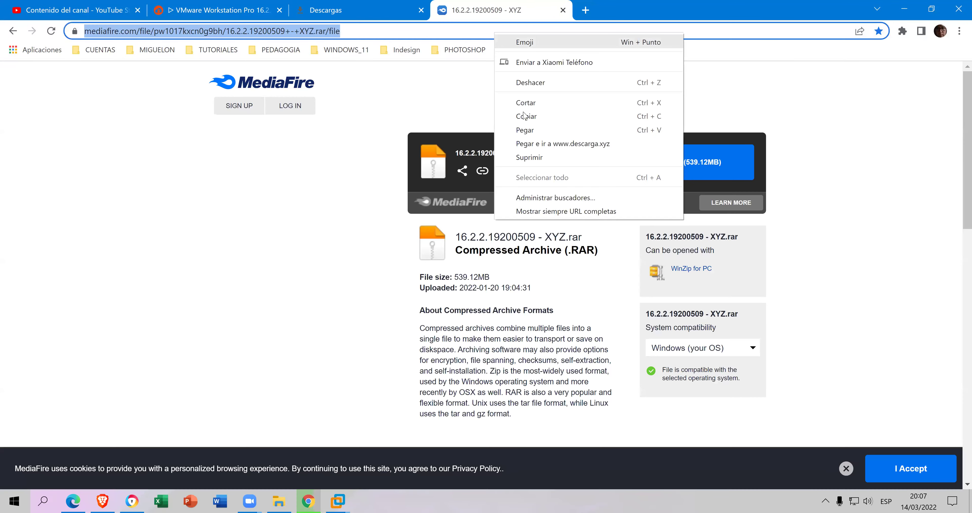
click(525, 105)
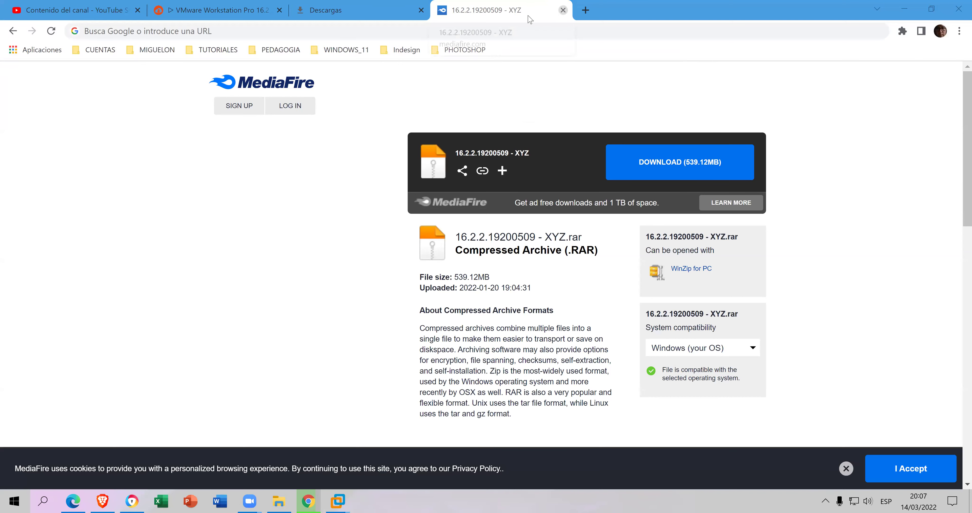
click(562, 11)
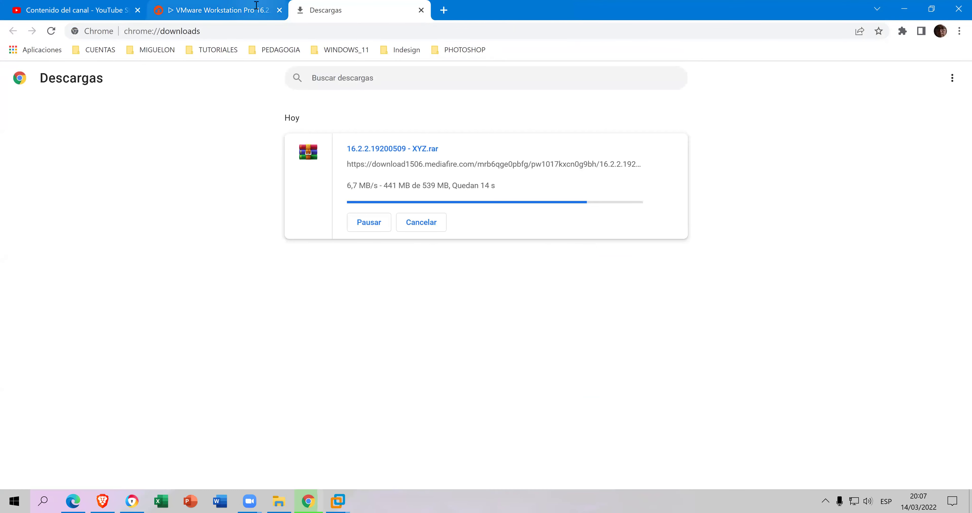
- Copy the password from the VMware download page and show the finished downloads list
click(256, 6)
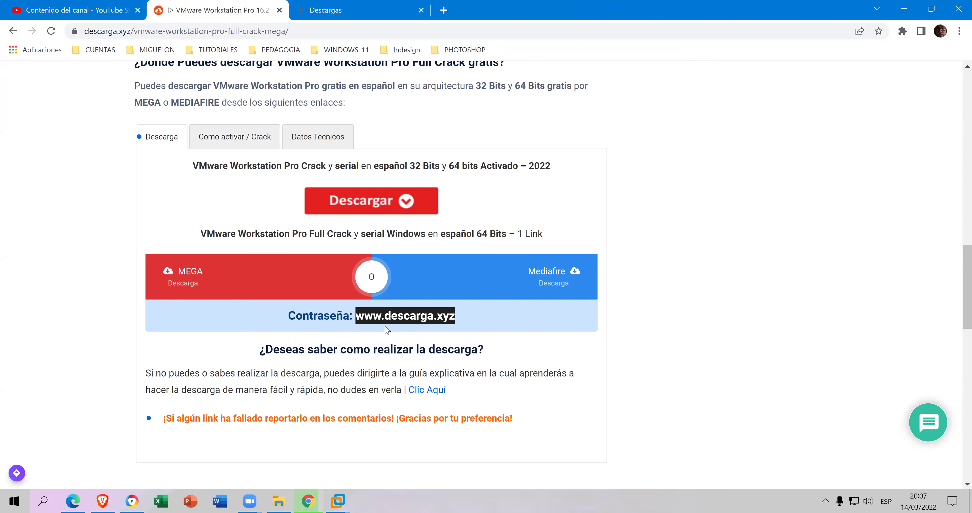
right_click(373, 319)
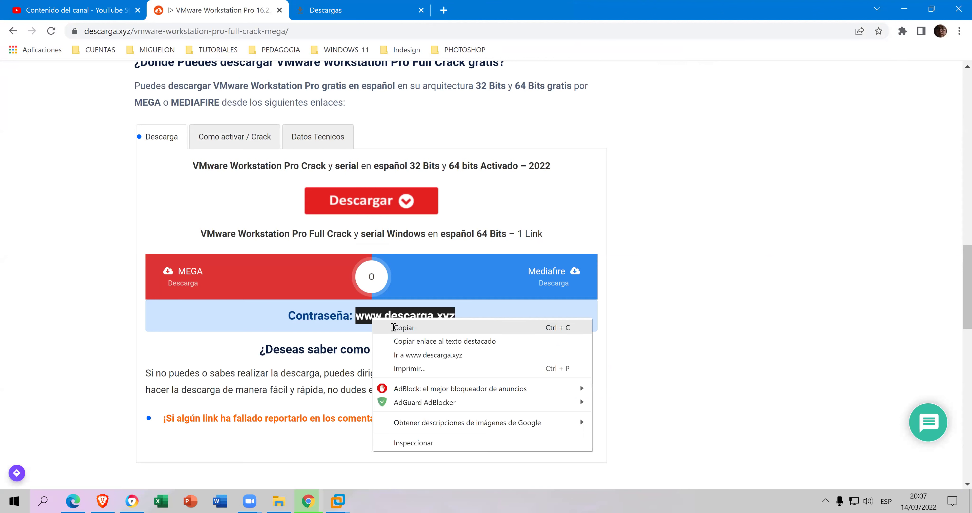
click(394, 328)
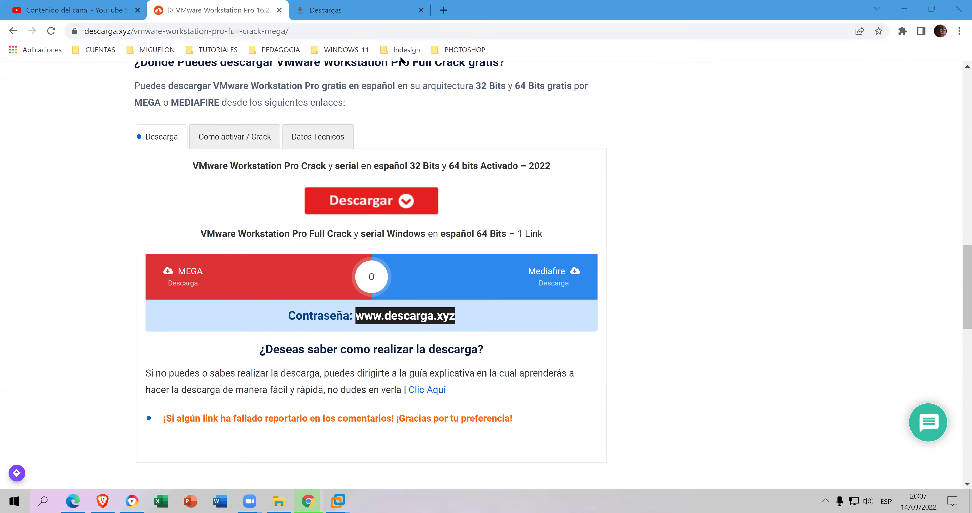
click(364, 15)
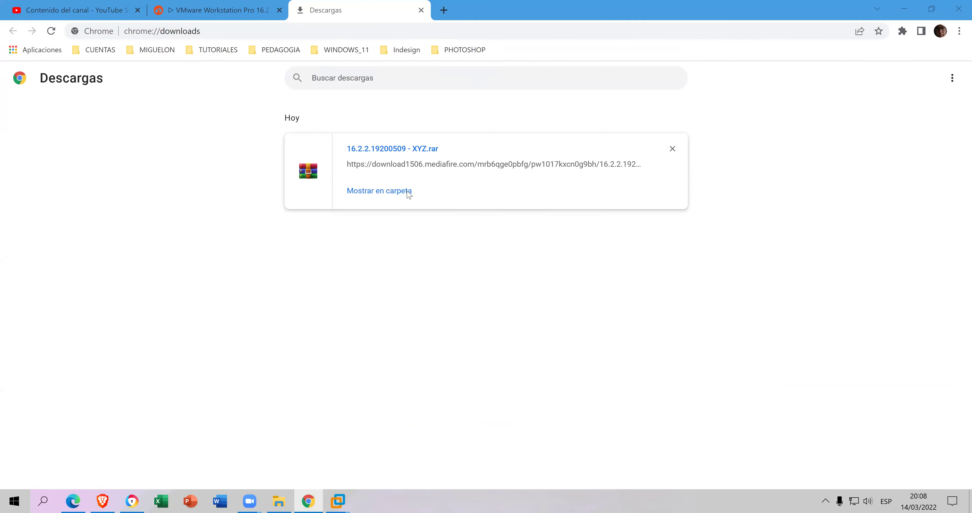
- Extract 16.2.2.19200509 - XYZ.rar in Descargas with WinRAR, supplying the pasted password
click(407, 191)
right_click(287, 203)
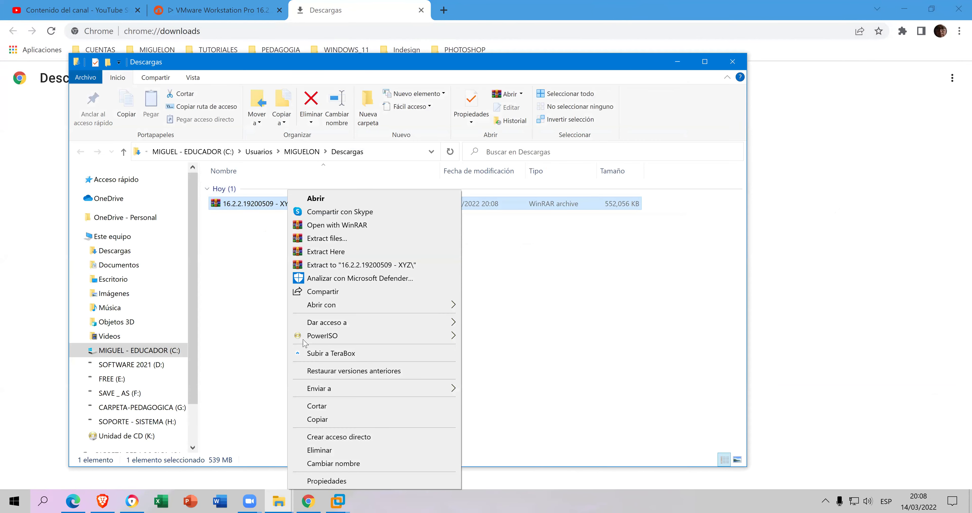
click(342, 240)
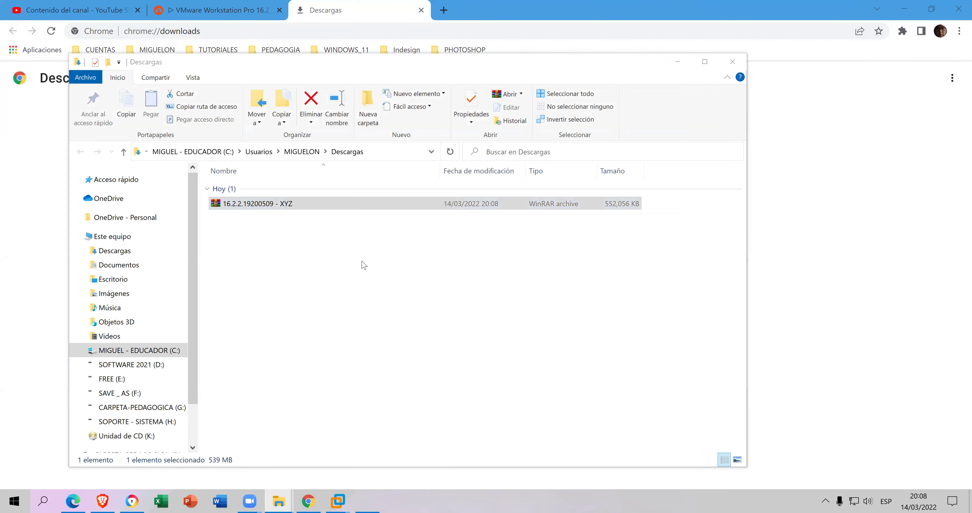
click(521, 385)
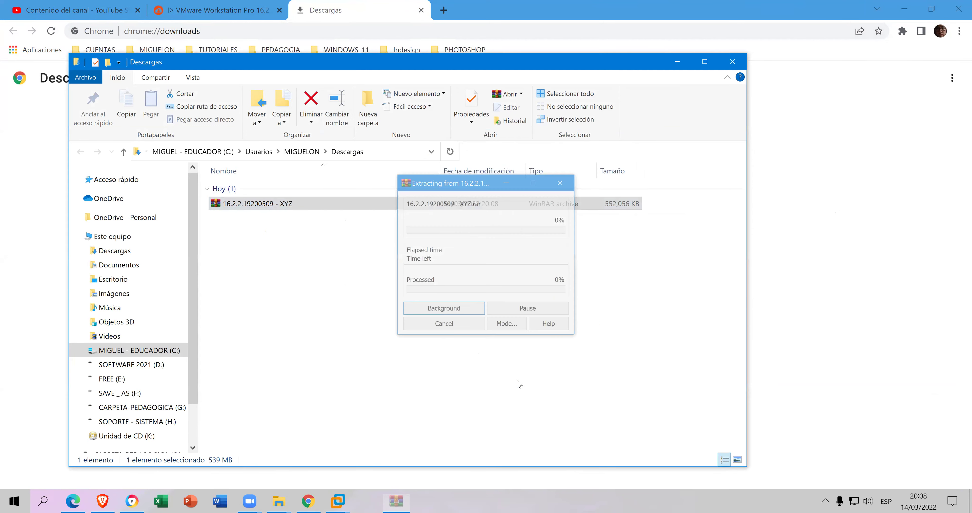
right_click(455, 225)
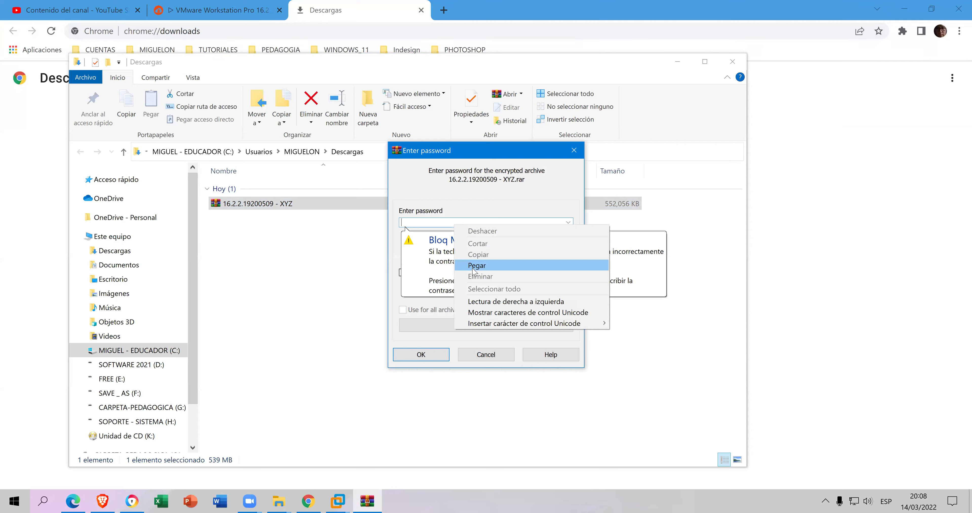
click(473, 266)
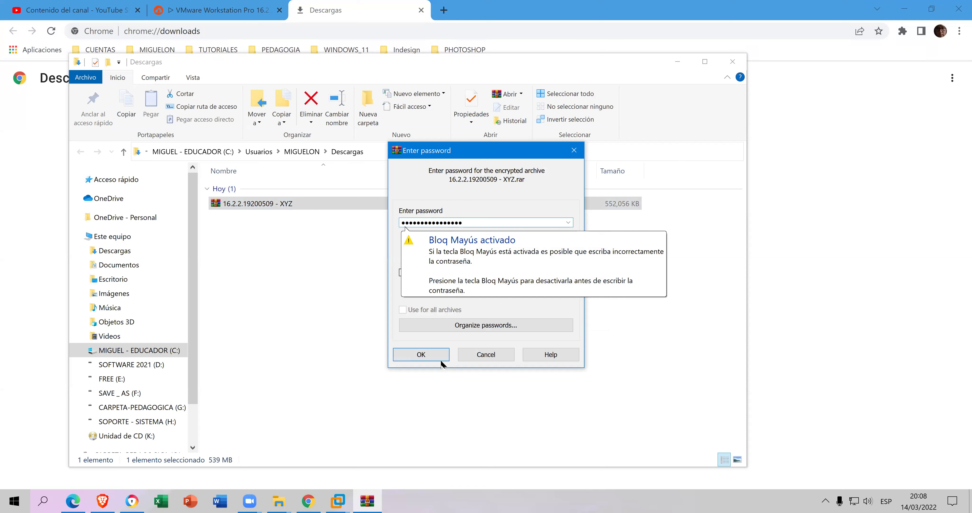
click(440, 359)
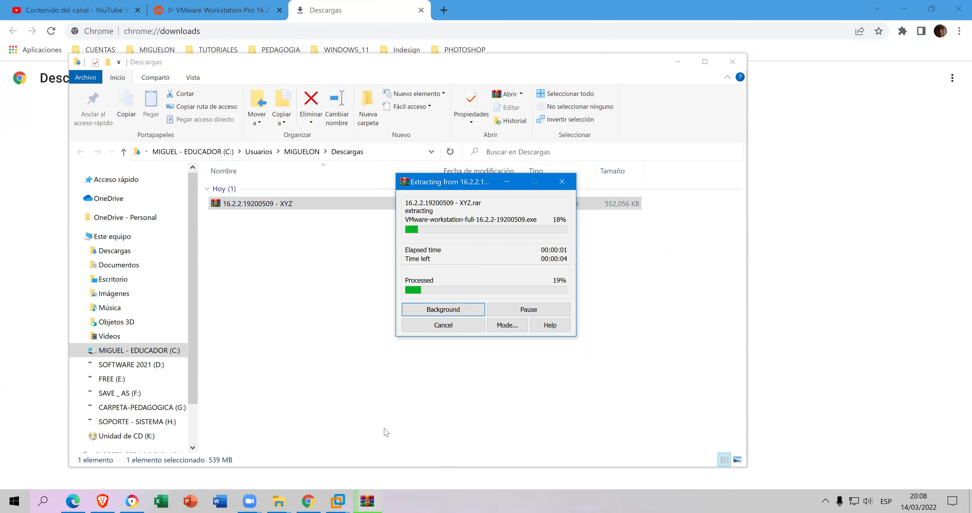
right_click(384, 414)
click(512, 368)
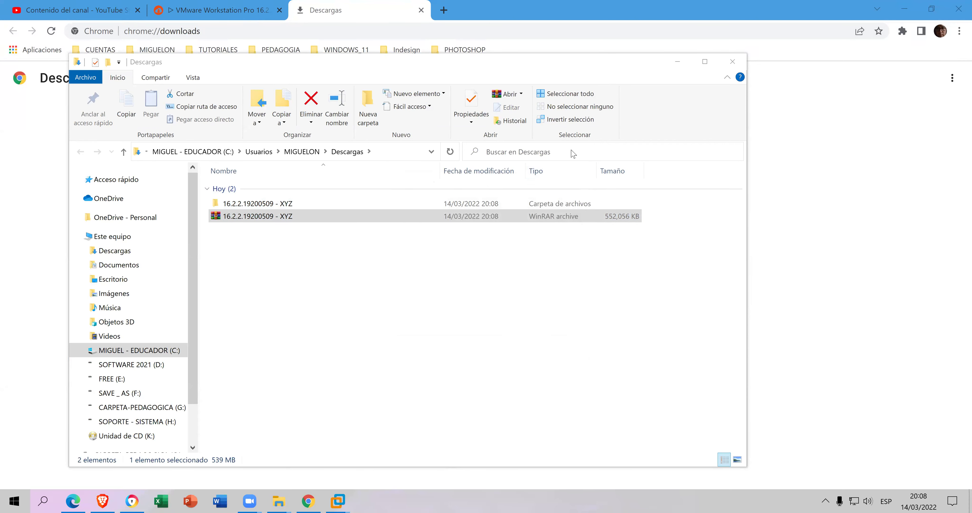
click(732, 61)
- Clear the finished download and close the Chrome tabs to reveal the extracted files
click(670, 149)
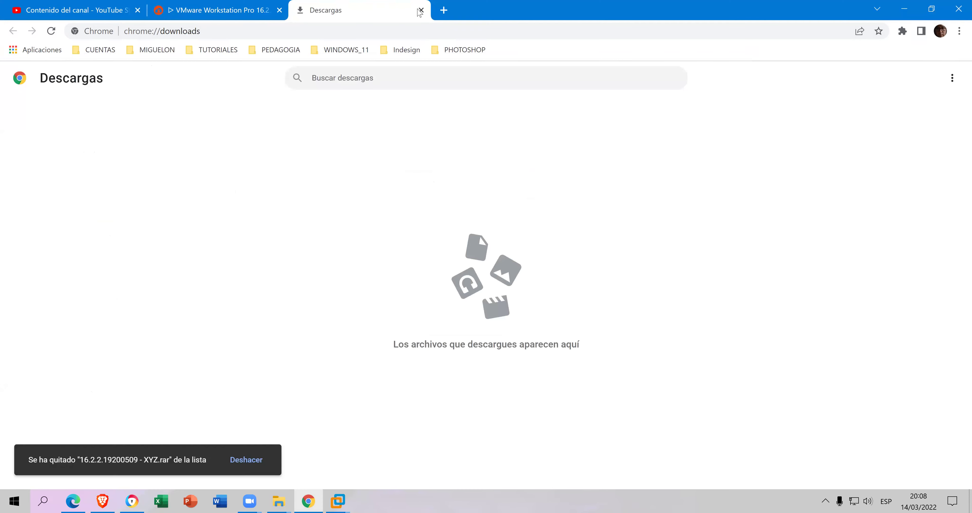
key(ctrl+w)
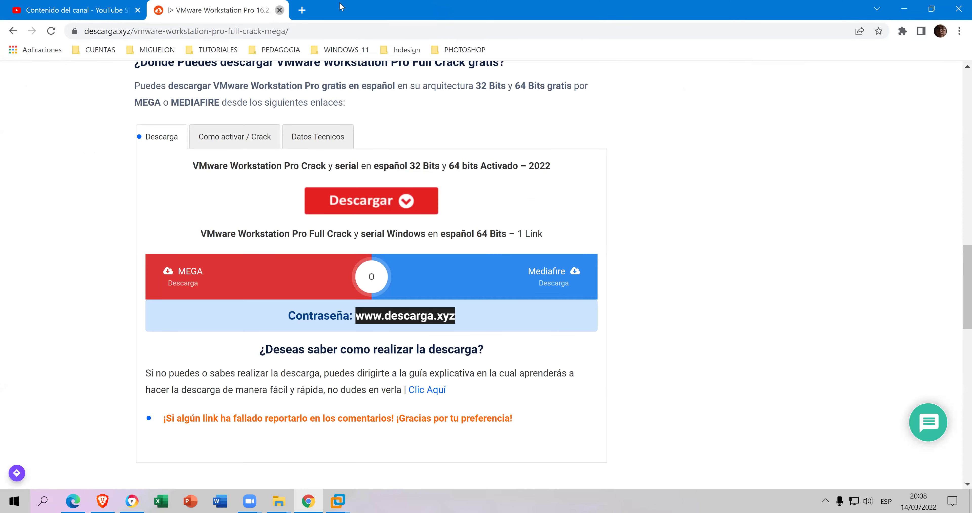
key(ctrl+w)
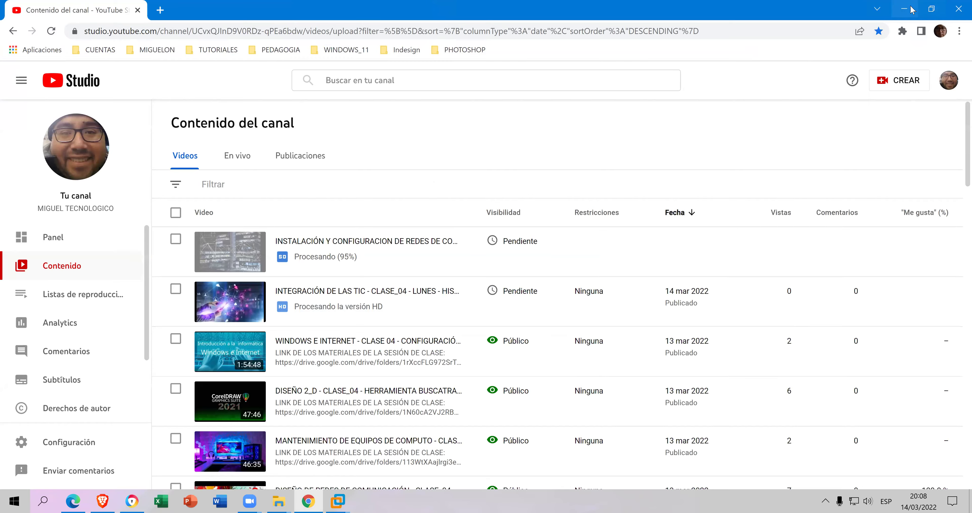
click(910, 8)
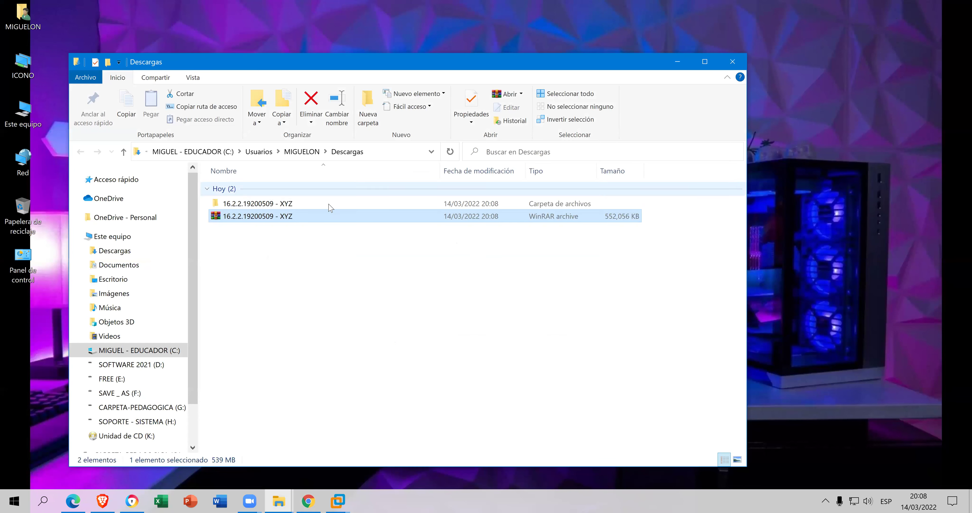
- Delete the Descarga.xyz shortcut and move the inner 16.2.2.19200509 - XYZ folder up into Descargas
double_click(302, 204)
right_click(290, 204)
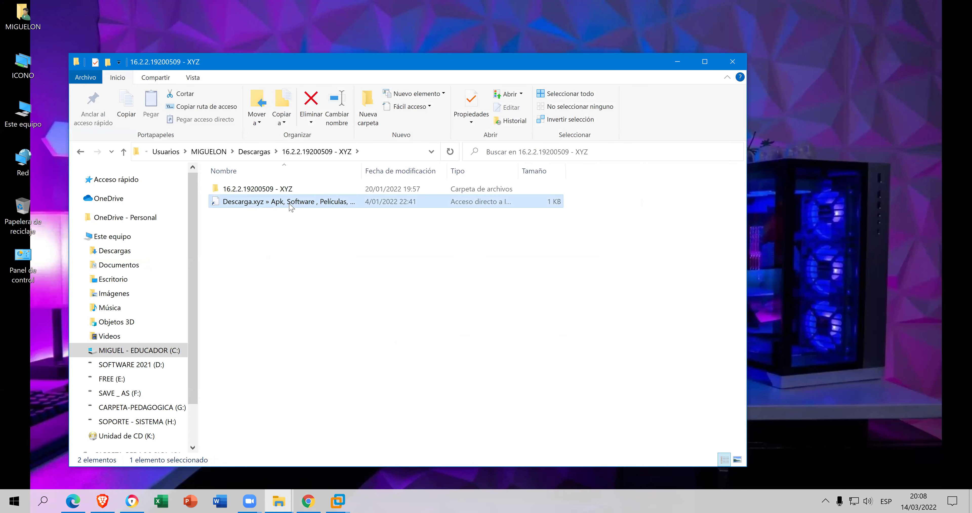
click(315, 318)
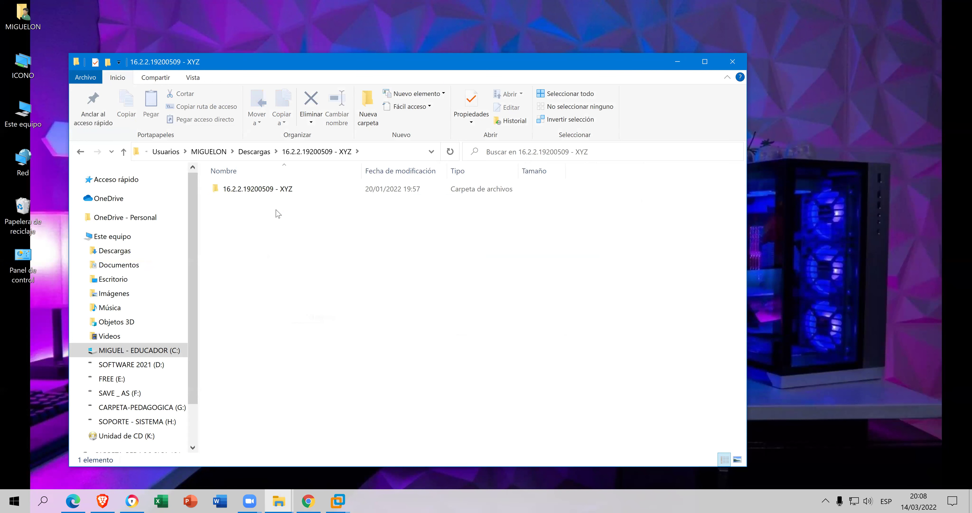
click(274, 191)
right_click(274, 191)
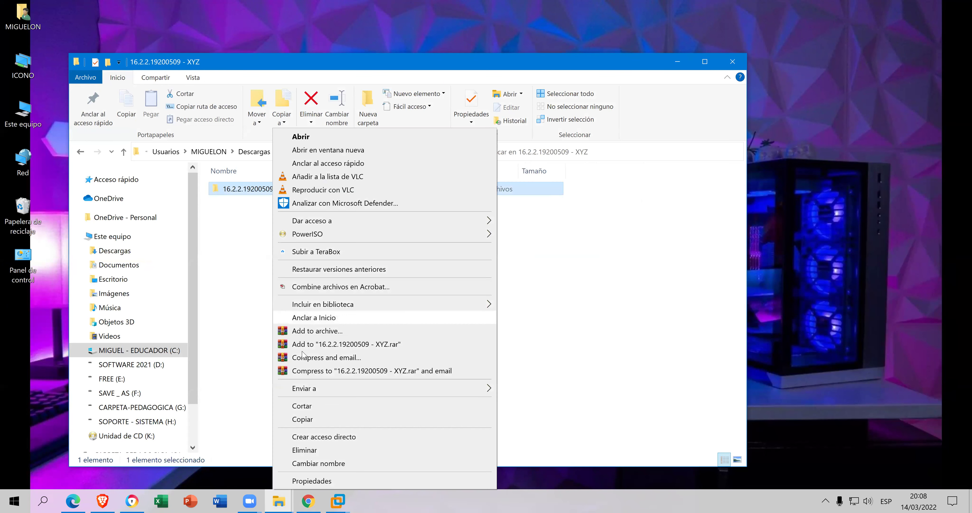
click(301, 405)
key(alt+Up)
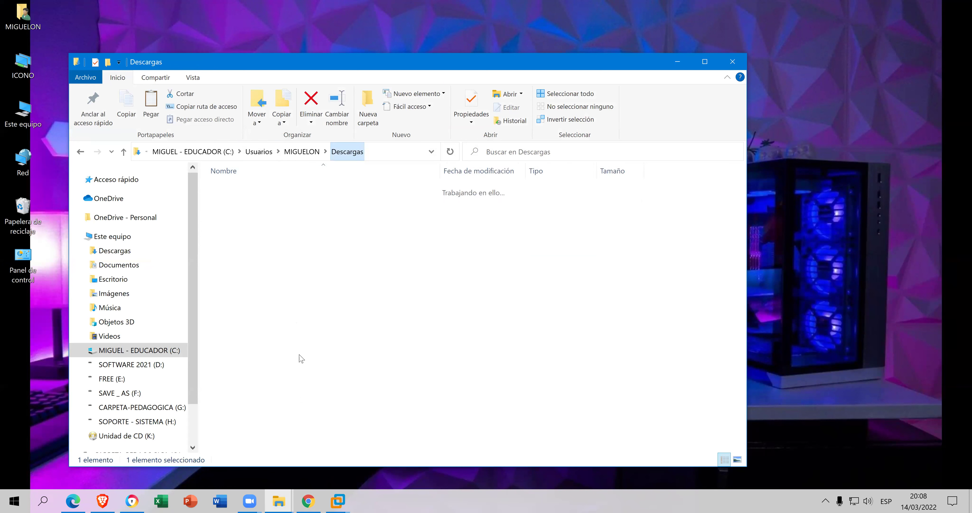
right_click(291, 319)
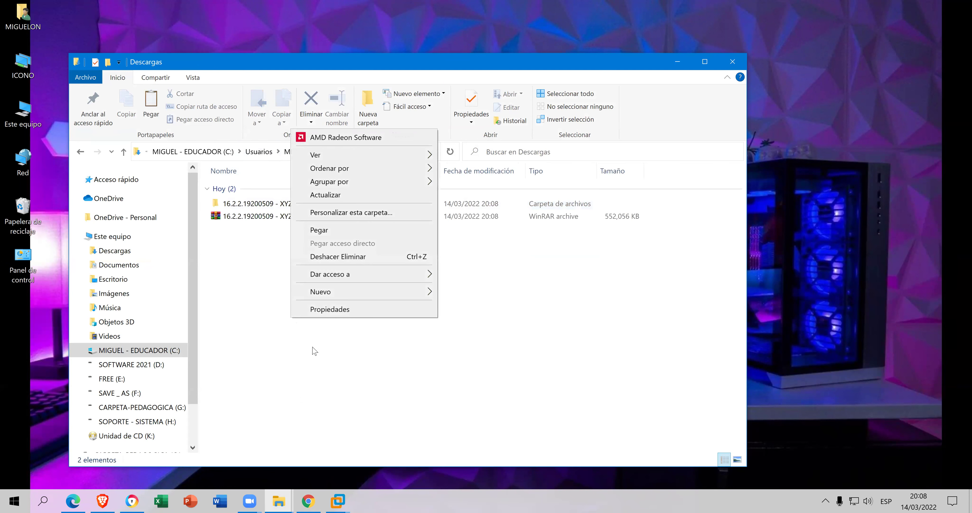
click(327, 226)
double_click(312, 205)
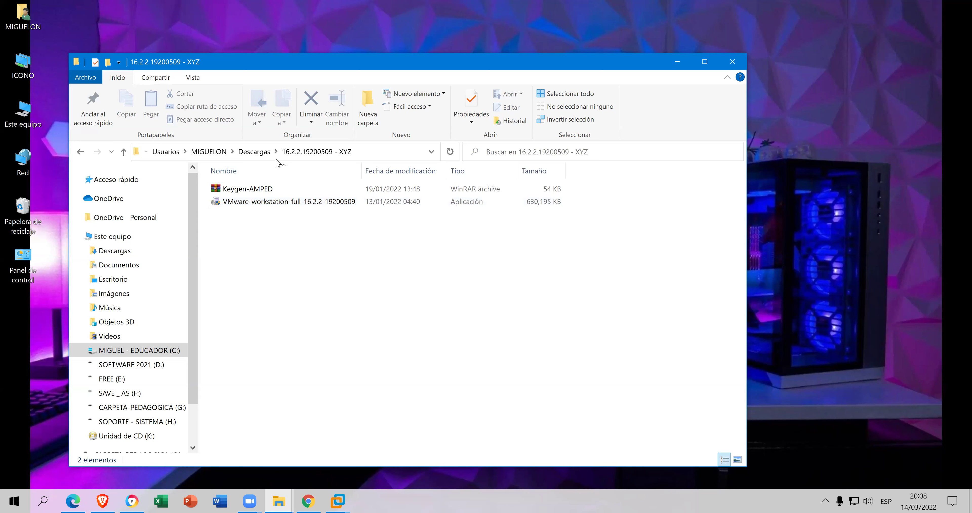
click(249, 151)
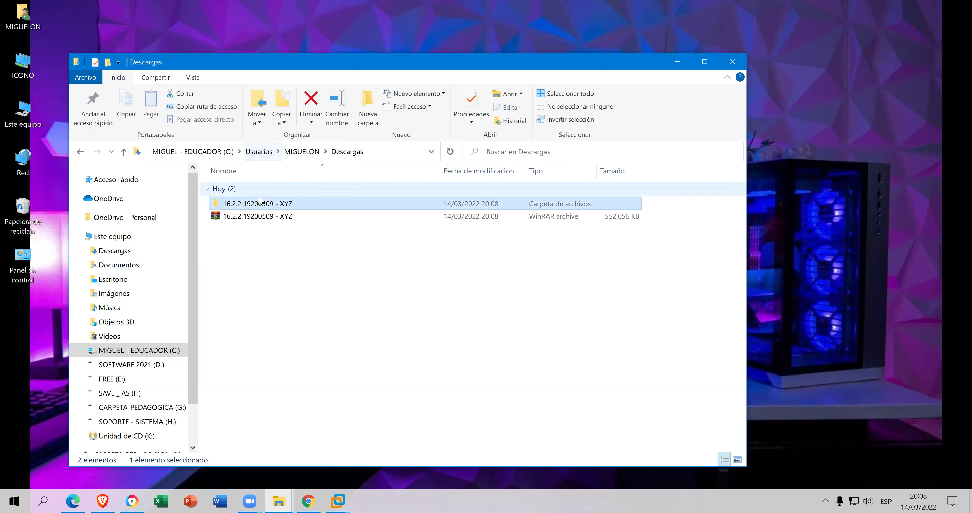
- Delete the downloaded .rar archive and select the folder name's - XYZ suffix for renaming
click(252, 218)
right_click(250, 216)
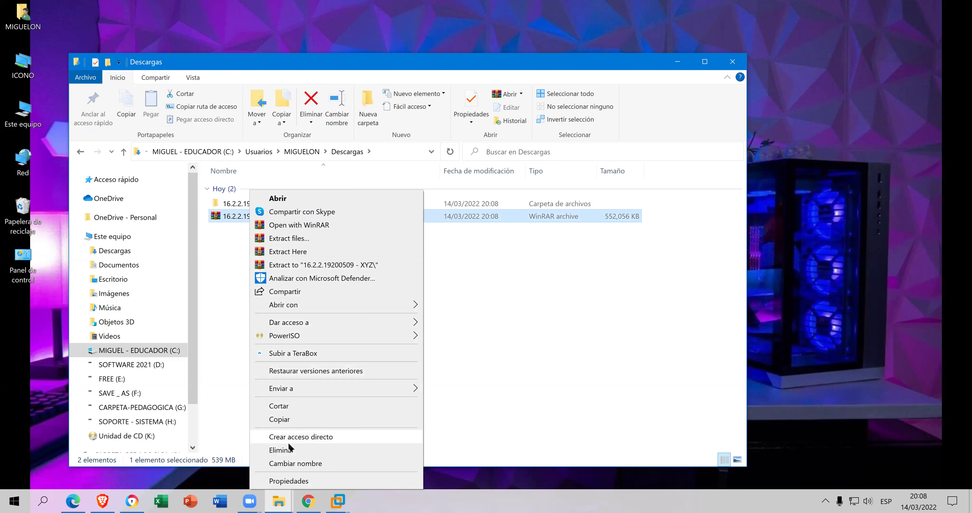
click(281, 450)
key(F2)
click(272, 206)
key(shift+End)
click(274, 206)
key(shift+End)
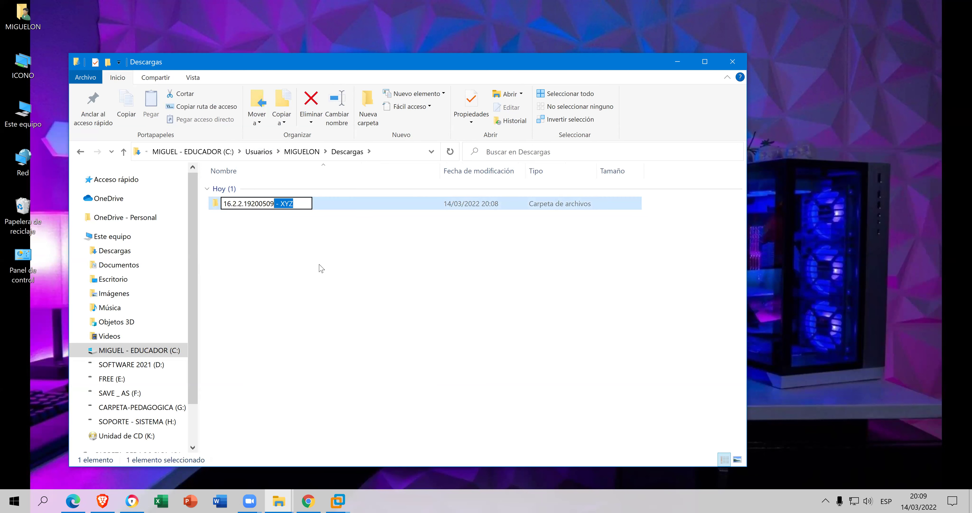
- Swap the - XYZ suffix for a VMWARE WORKSTATION PRO prefix, drag the folder to the desktop
key(BackSpace)
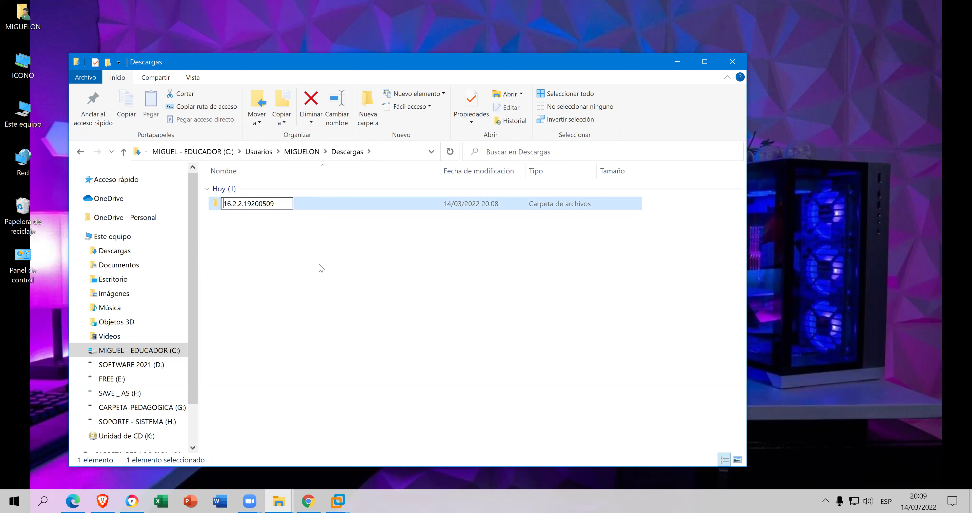
key(Home)
text(VM)
text(WARE WORD)
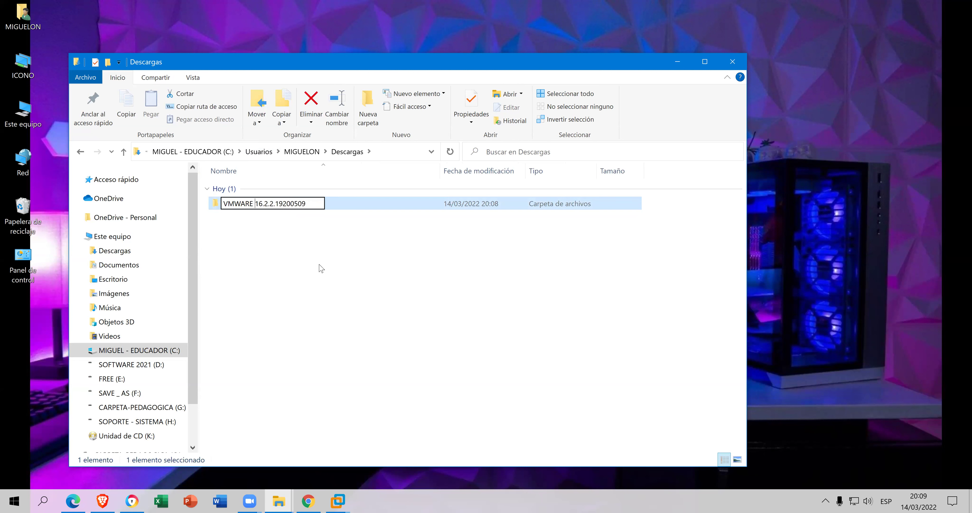
key(BackSpace)
text(KSTAT)
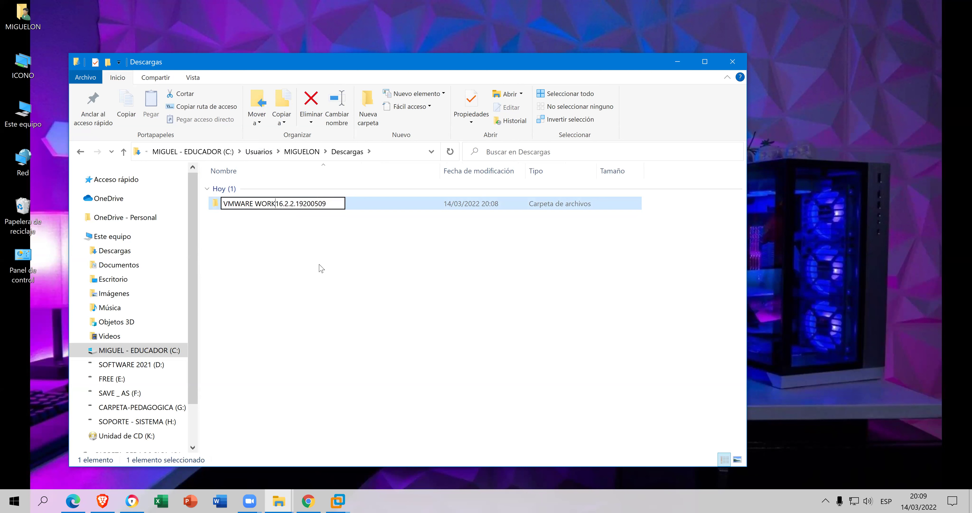
text(ION)
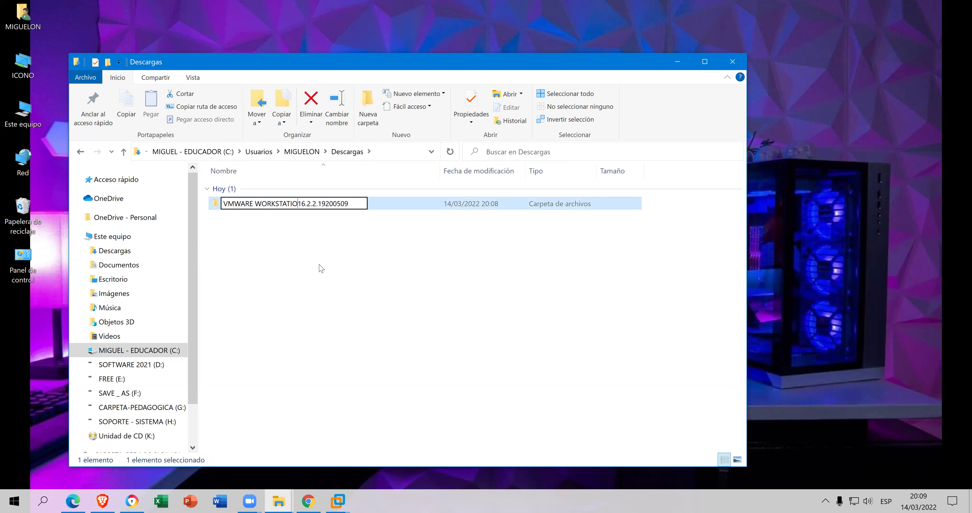
text(PRO)
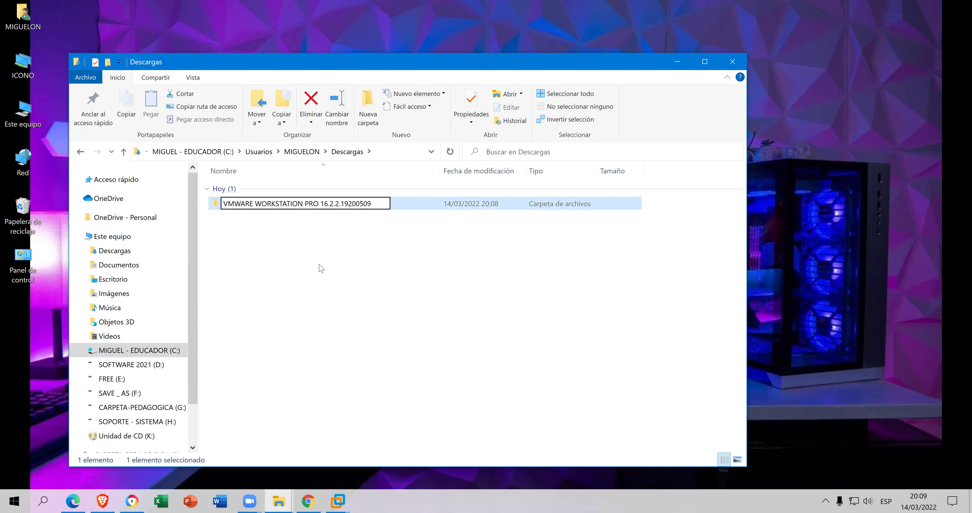
key(Return)
drag(306, 210, 20, 377)
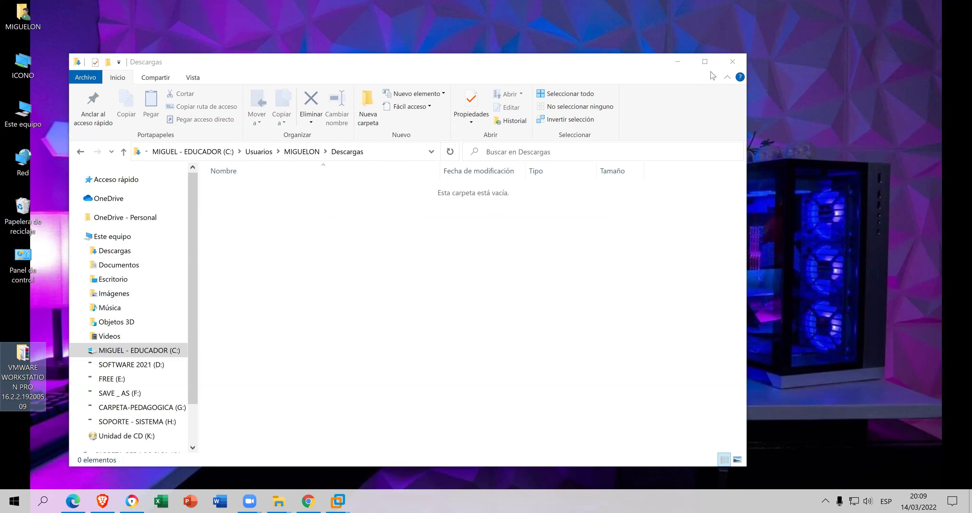
click(732, 62)
- Empty the Recycle Bin, permanently deleting its two items
right_click(21, 213)
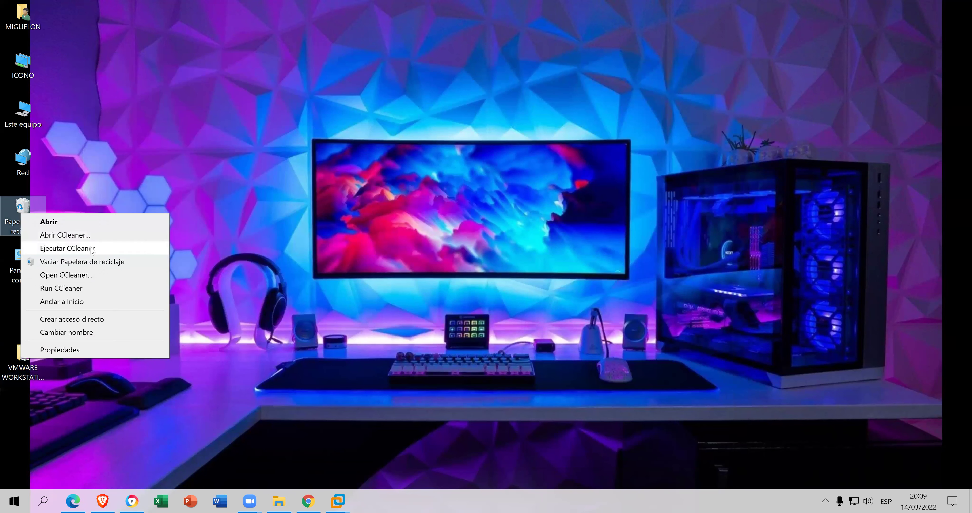
click(108, 265)
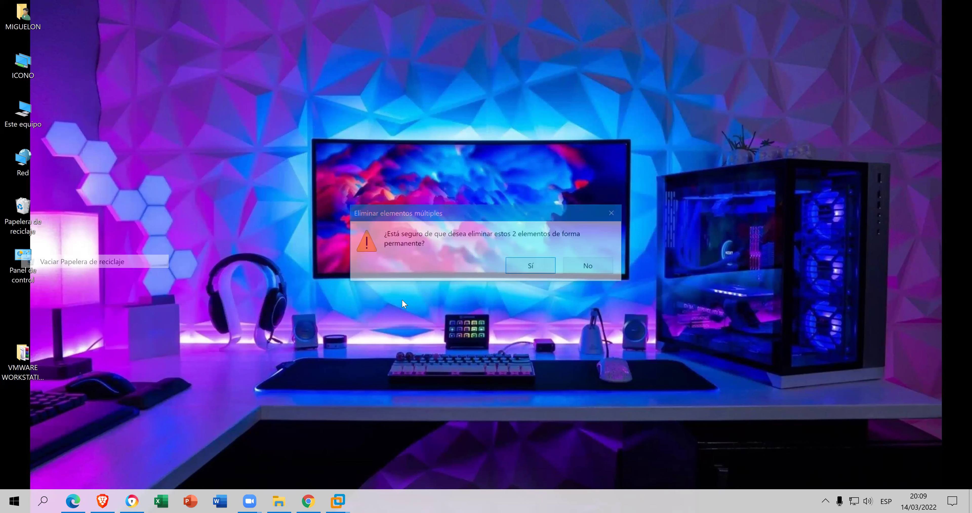
click(510, 271)
drag(22, 354, 20, 311)
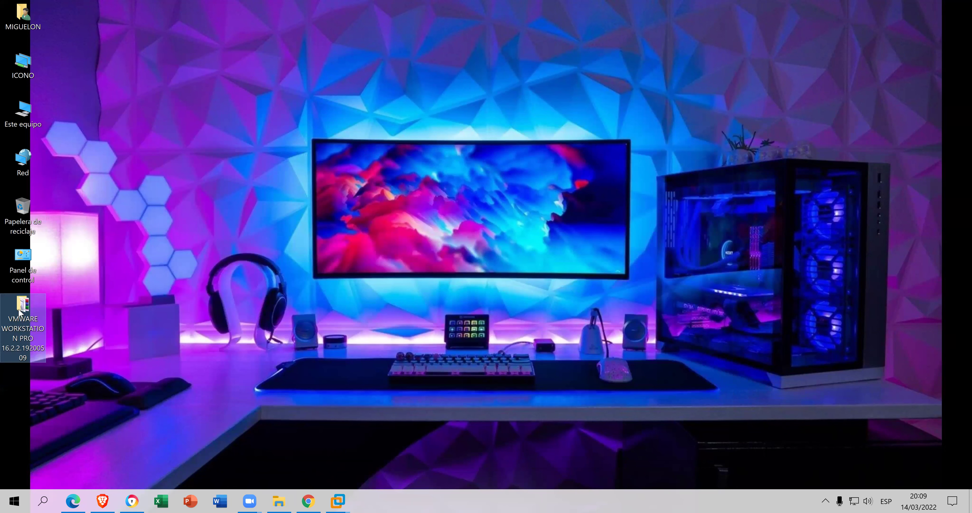
- Confirm the VMWARE WORKSTATION PRO folder holds Keygen-AMPED and the installer, then preview the VM
key(Return)
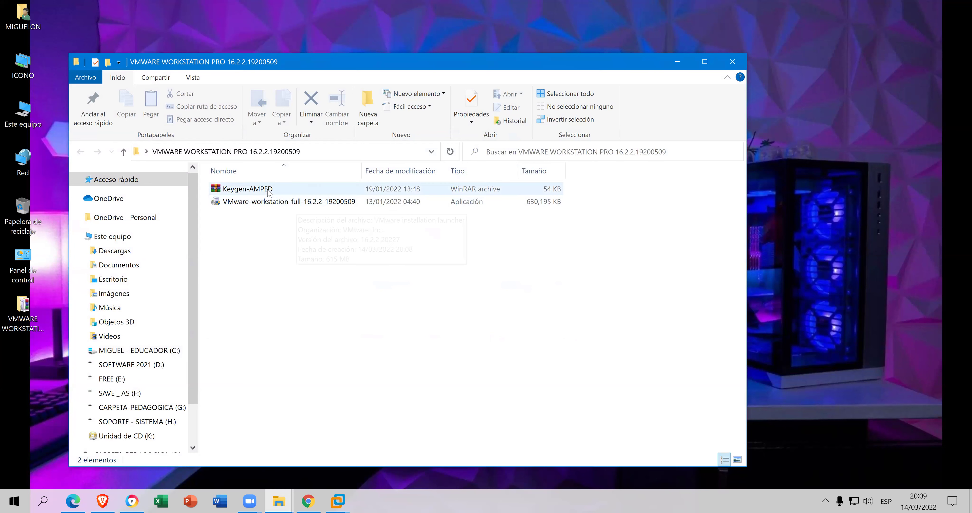
click(732, 61)
right_click(34, 304)
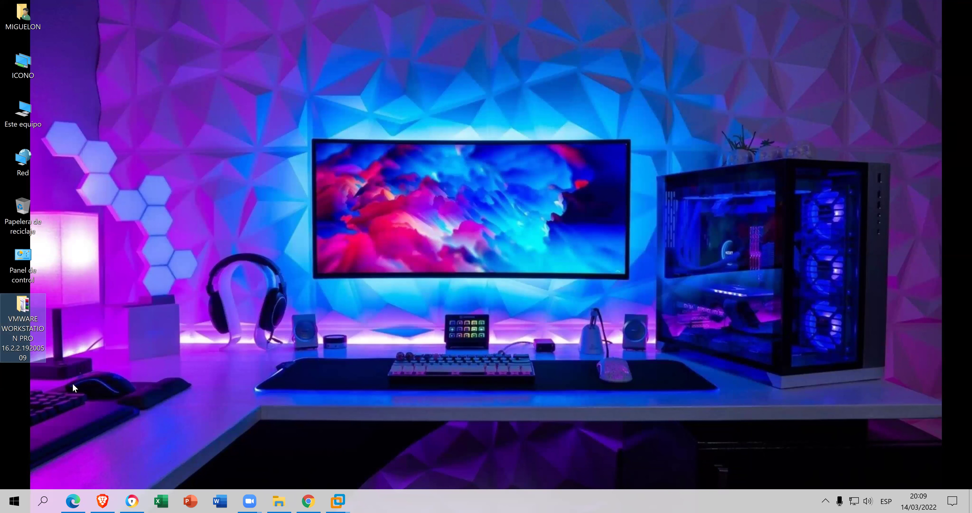
click(292, 501)
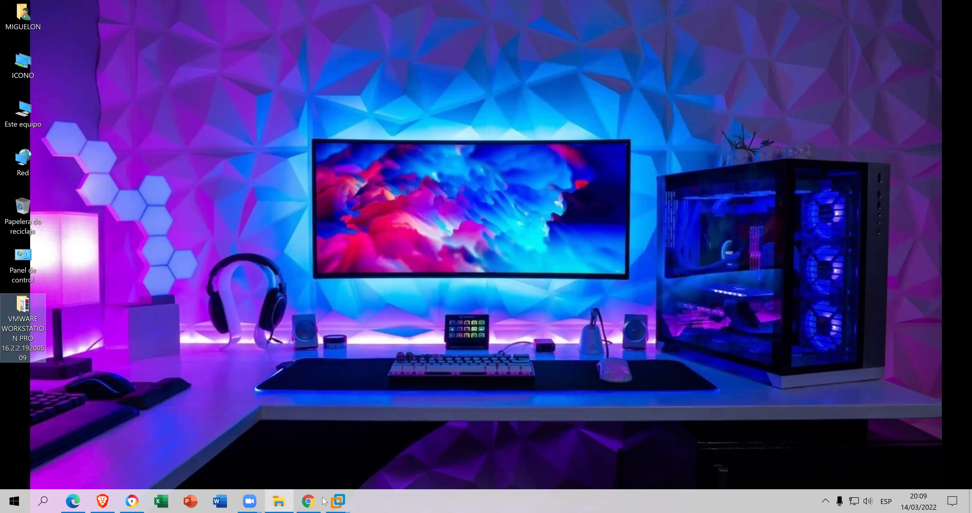
click(338, 501)
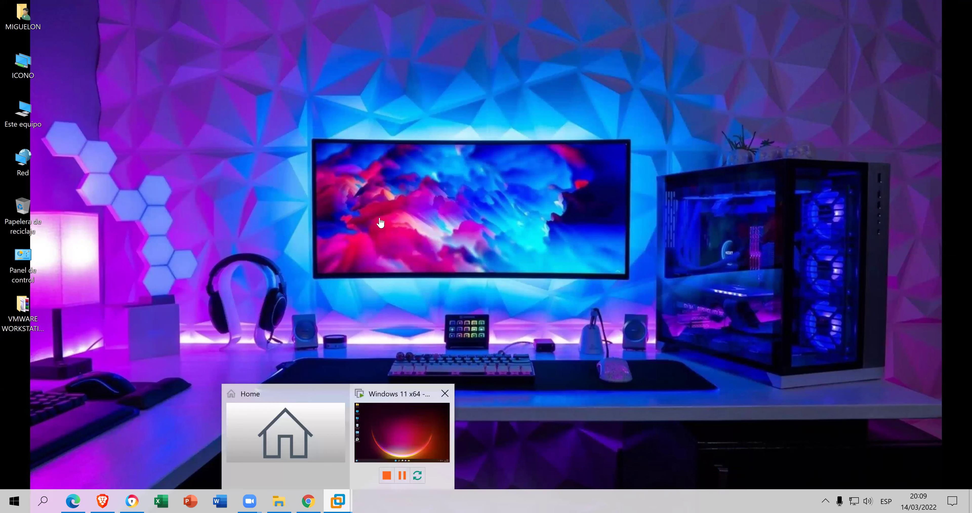
- Paste onto the Windows 11 VM's desktop and dismiss the resulting copy error
click(372, 459)
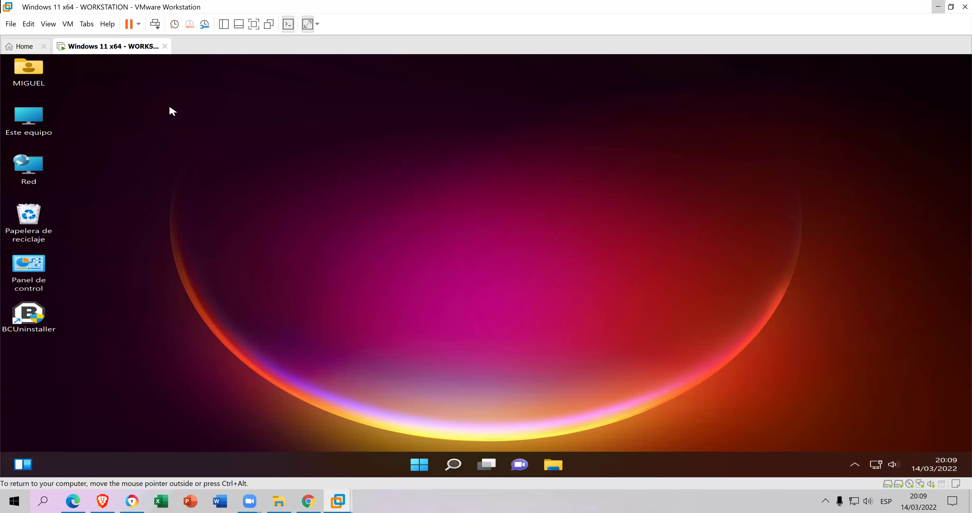
right_click(196, 155)
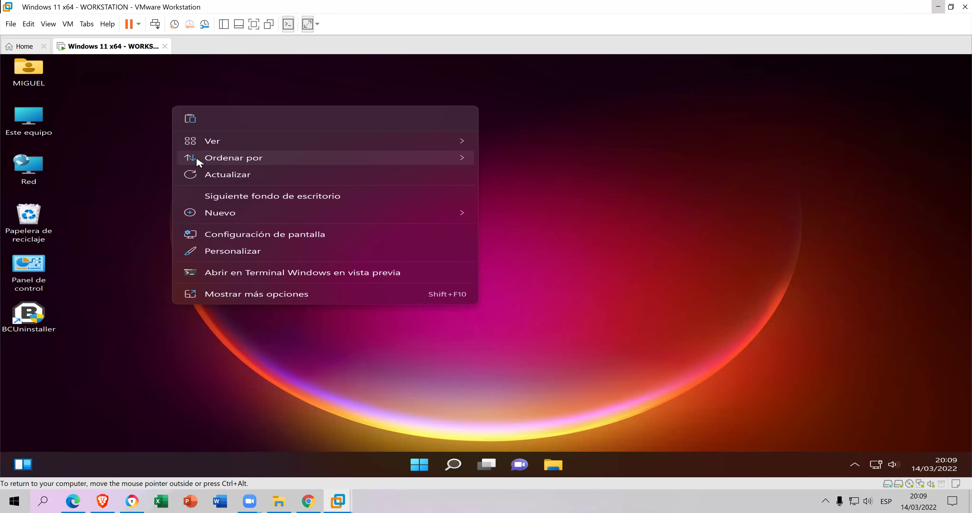
click(196, 118)
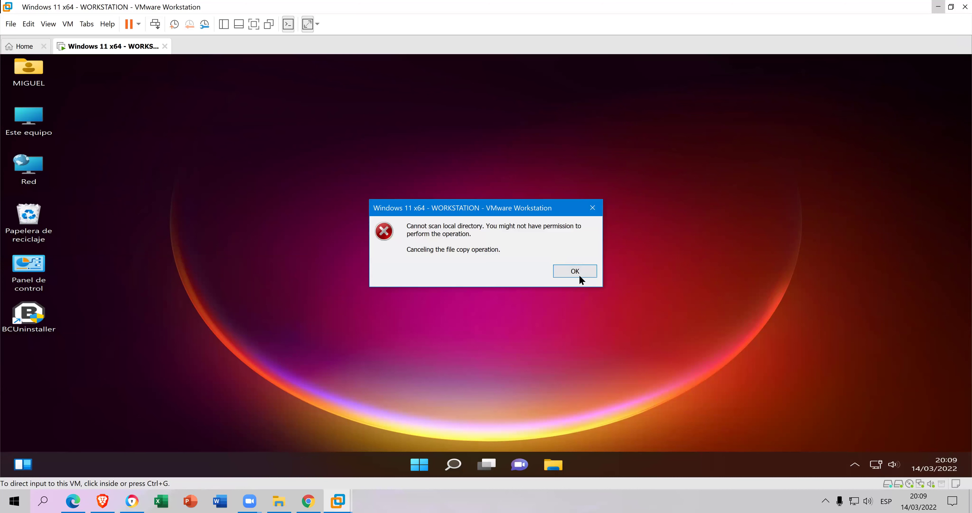
click(577, 274)
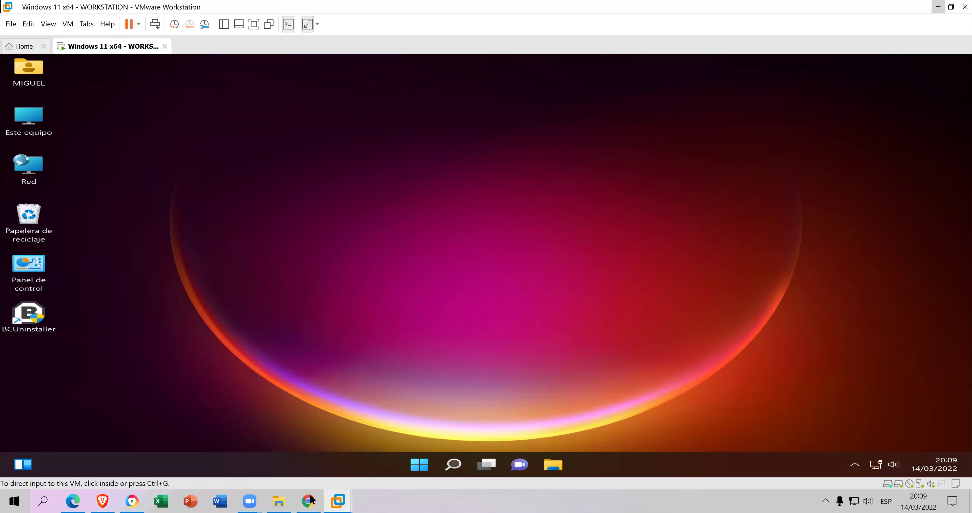
- Copy VMWARE WORKSTATION PRO from the host Desktop, retry the guest paste, dismiss the error, minimise VMware
click(278, 501)
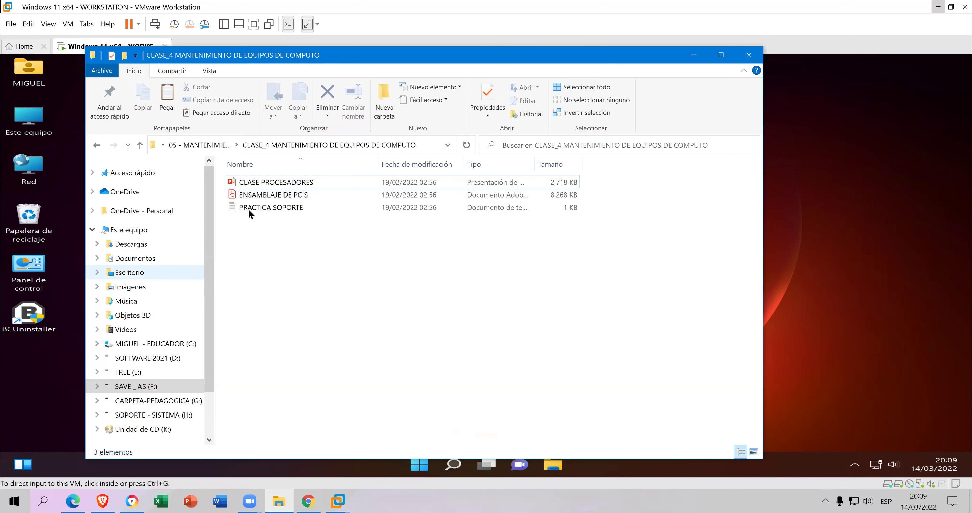
click(129, 272)
click(349, 253)
key(shift+F10)
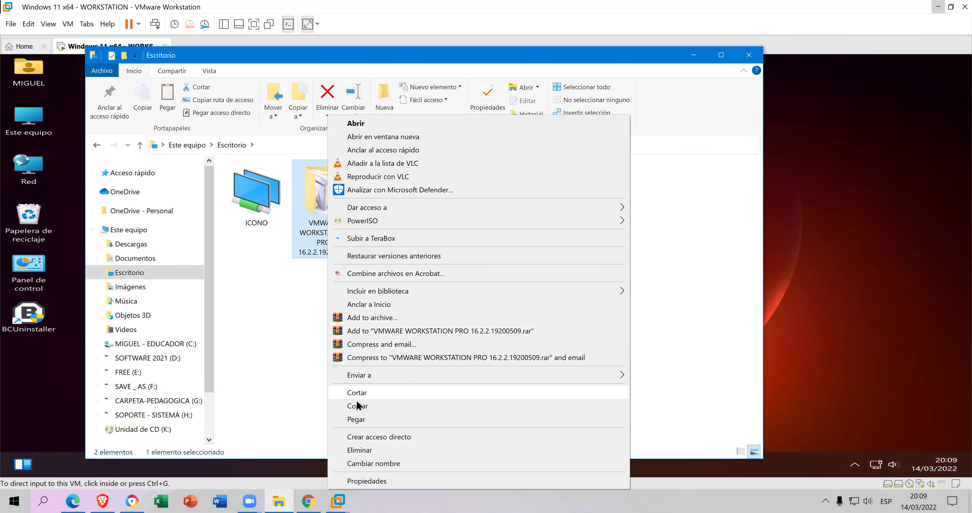
click(357, 405)
click(76, 200)
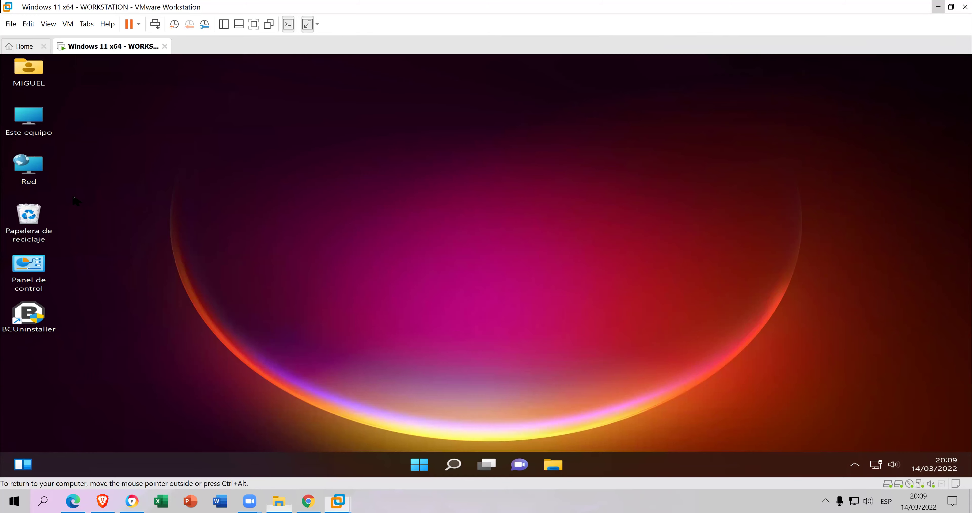
key(shift+F10)
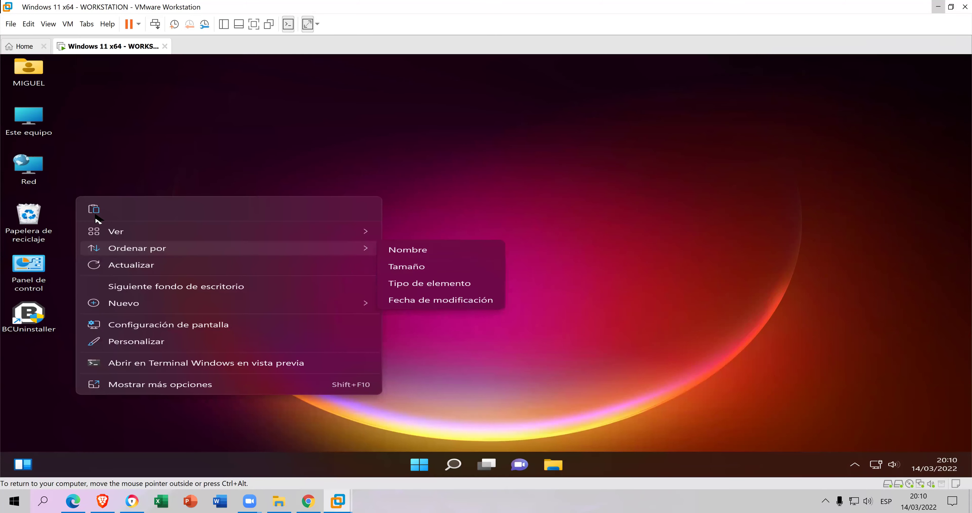
click(96, 212)
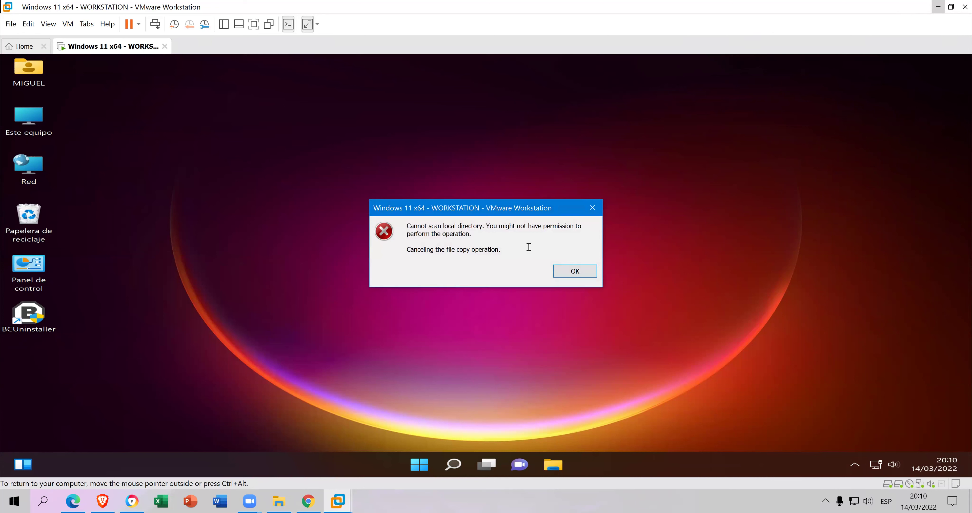
click(576, 271)
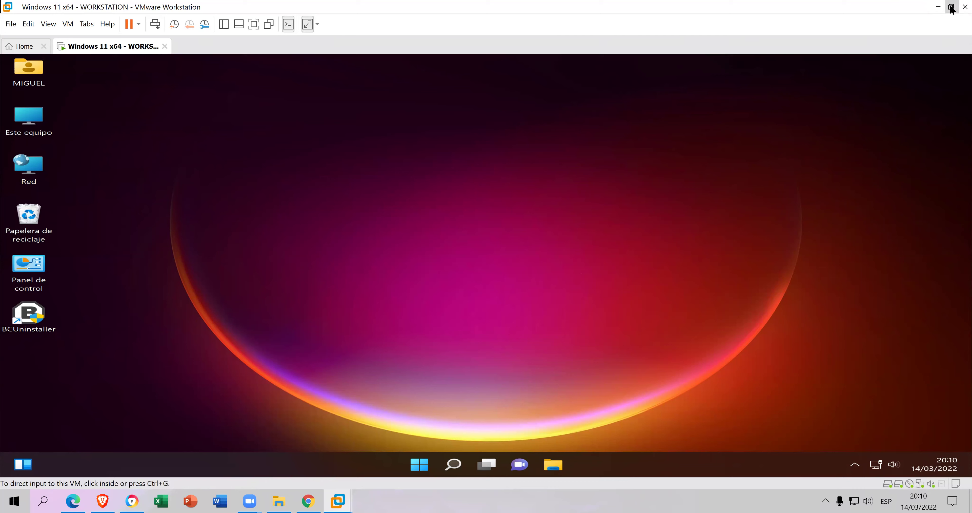
click(937, 7)
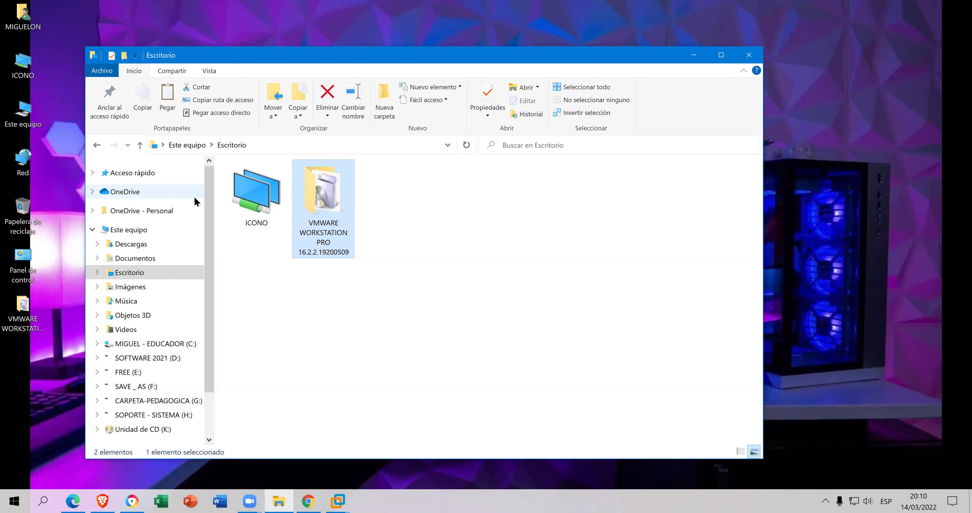
- From Este equipo, open the host's C: drive to list its seven folders
right_click(288, 200)
right_click(316, 205)
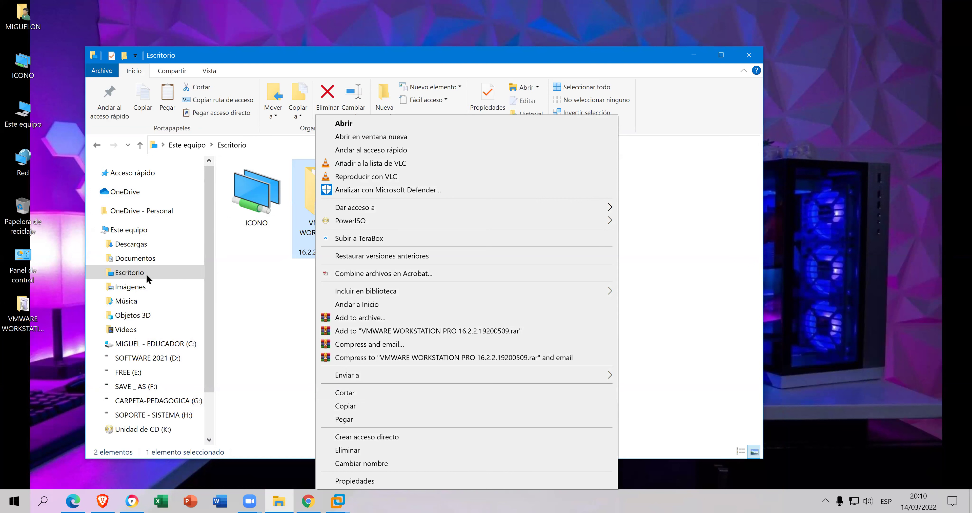
click(180, 228)
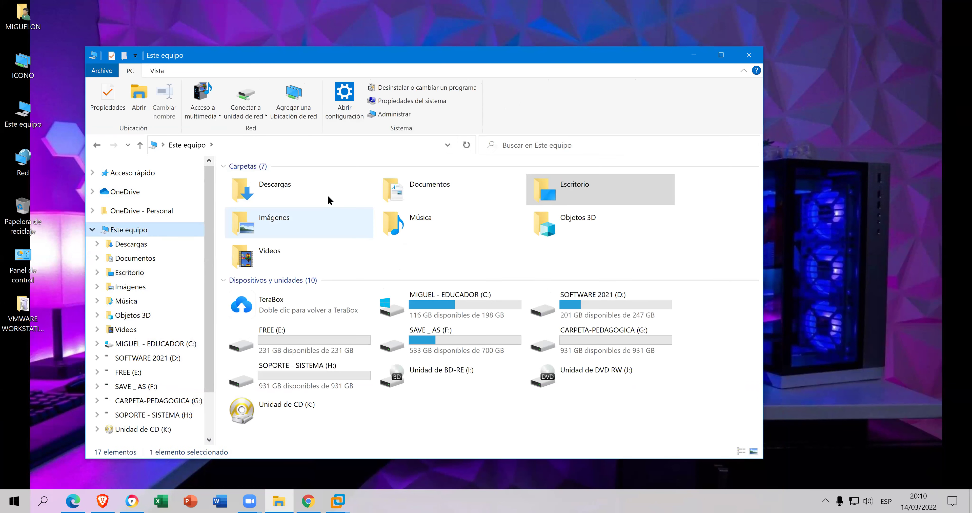
click(272, 165)
double_click(425, 201)
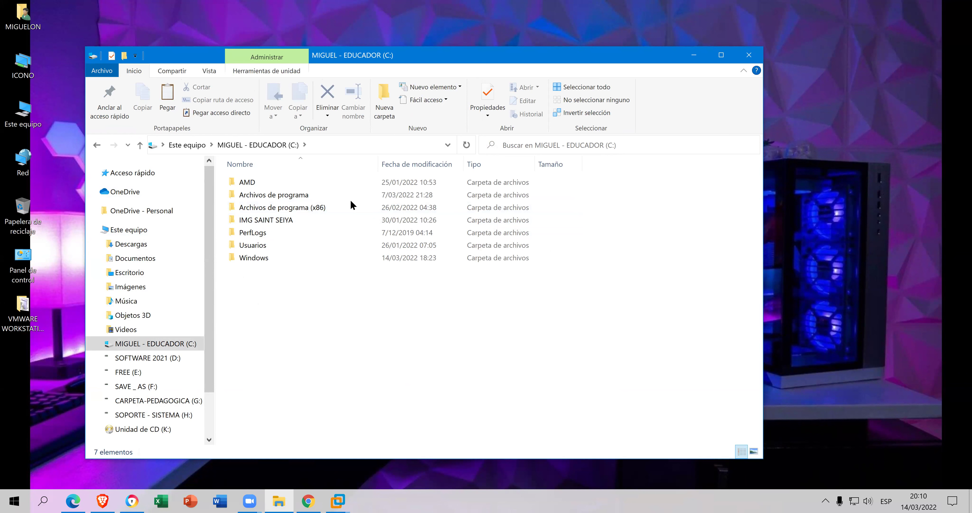
- Create a new folder named MIGUEL on the C: drive
click(378, 117)
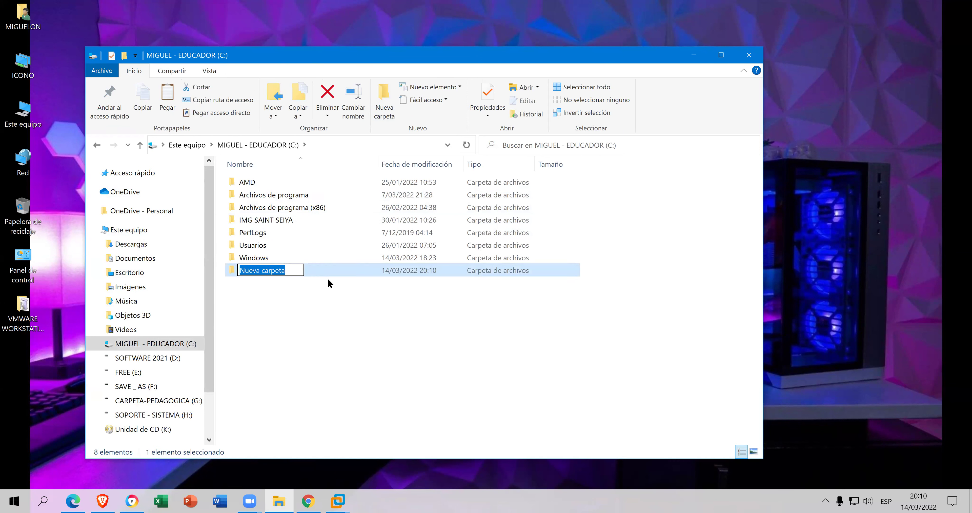
text(MIGUEL)
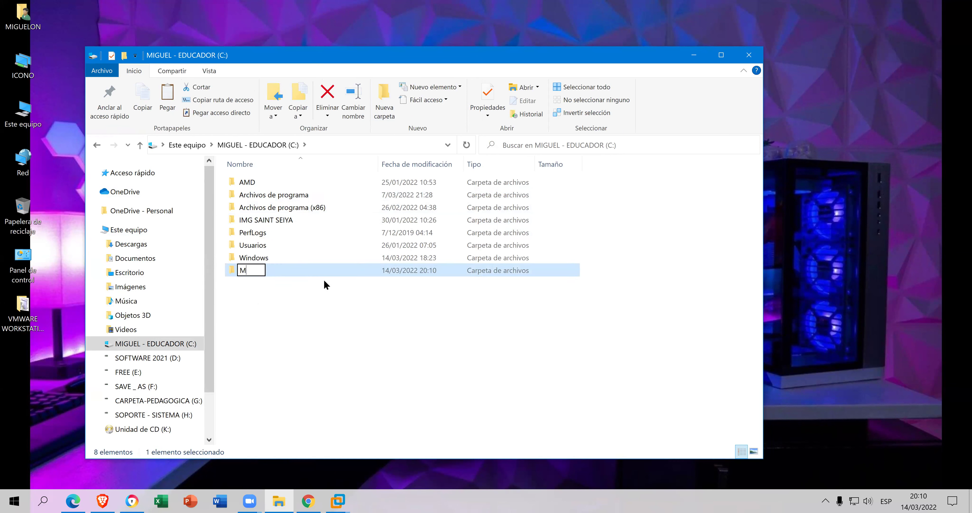
key(Return)
- In MIGUEL's sharing properties, add Everyone with Lectura y escritura permission
right_click(324, 281)
key(Up)
key(Return)
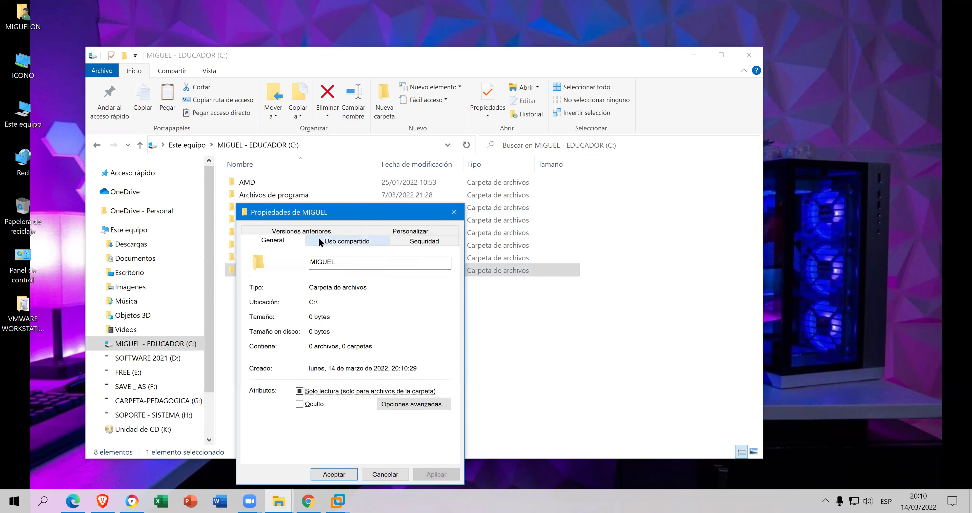
click(318, 237)
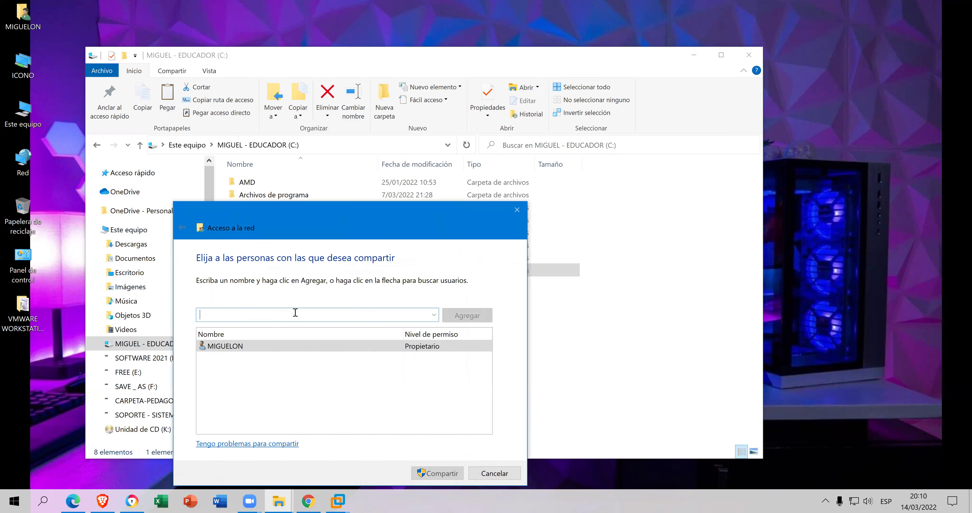
click(433, 315)
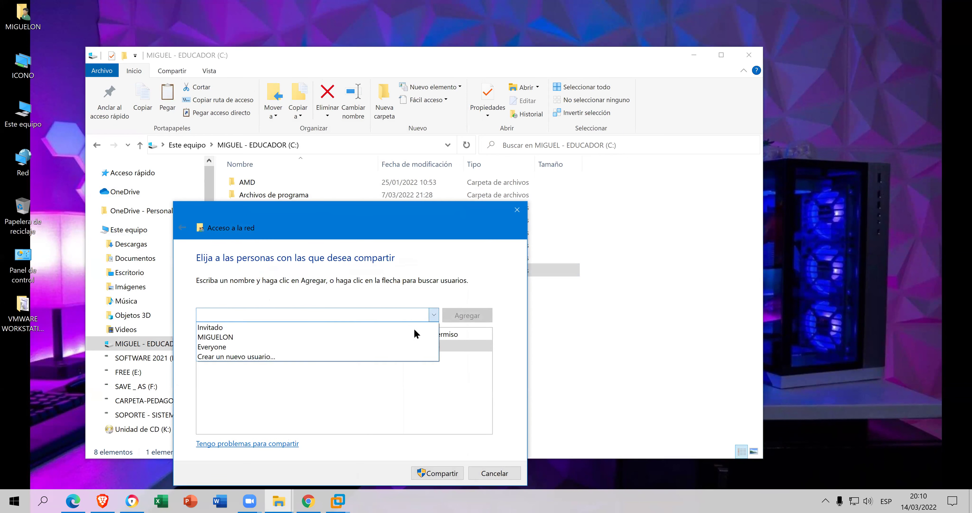
click(411, 338)
click(433, 315)
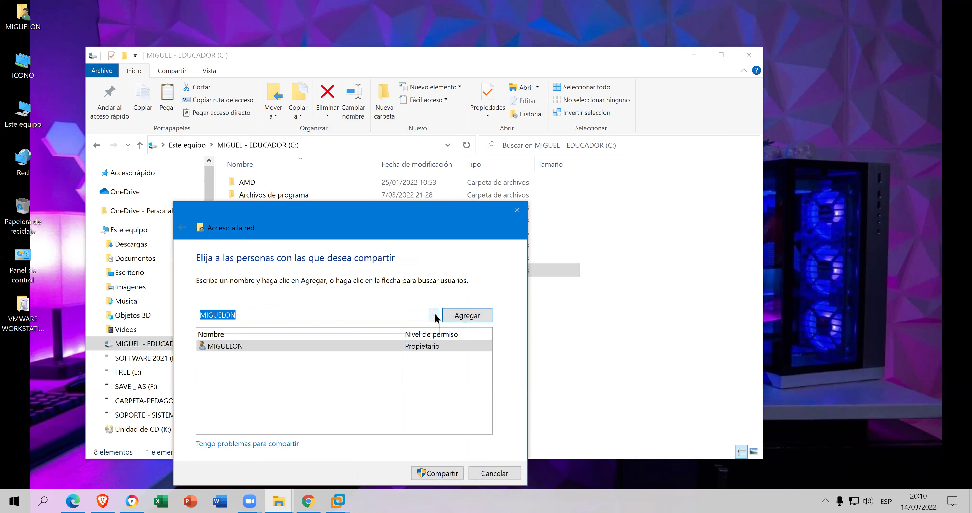
click(411, 347)
click(474, 318)
click(429, 341)
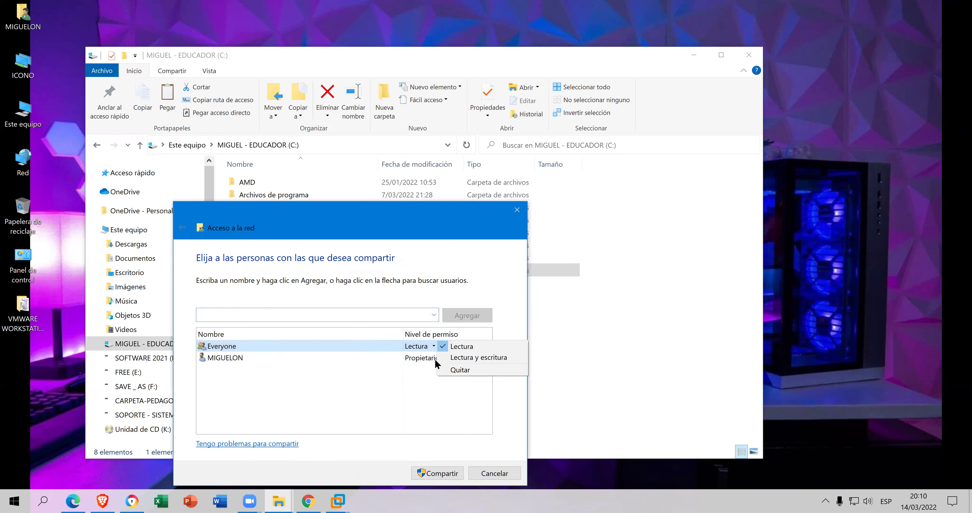
click(443, 356)
- Confirm the share, close the properties and File Explorer, and bring up the Run box
click(441, 471)
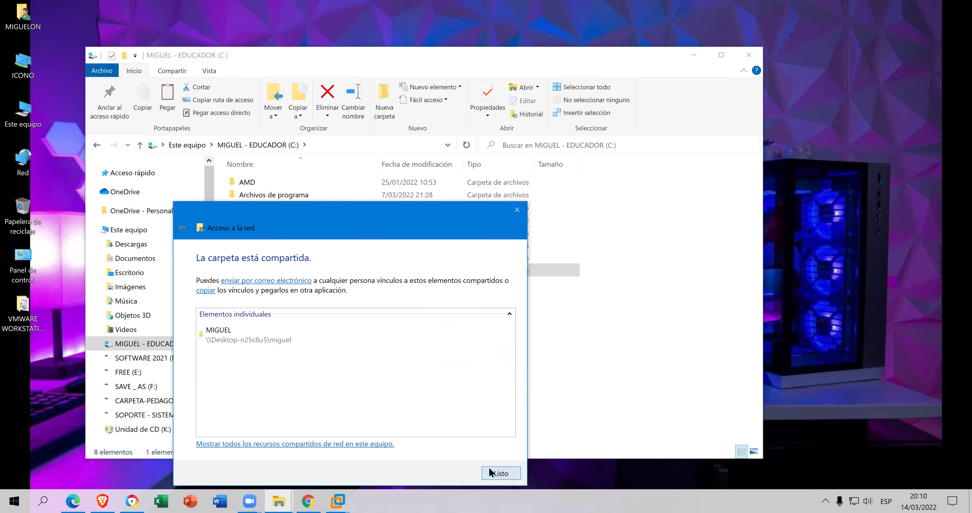
click(492, 474)
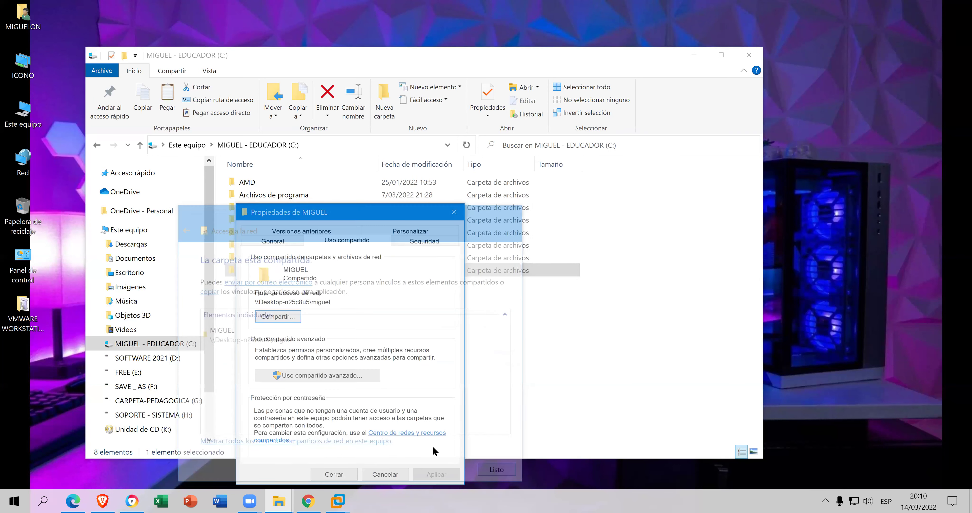
click(340, 473)
click(745, 60)
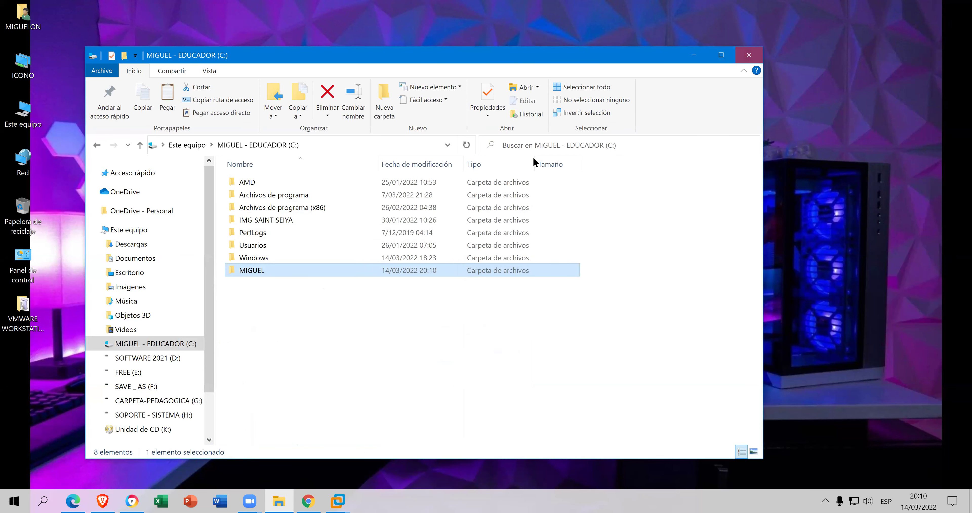
key(super+r)
- Run ipconfig in CMD to read host IPv4 192.168.0.150, then return to the VM
text(CMD)
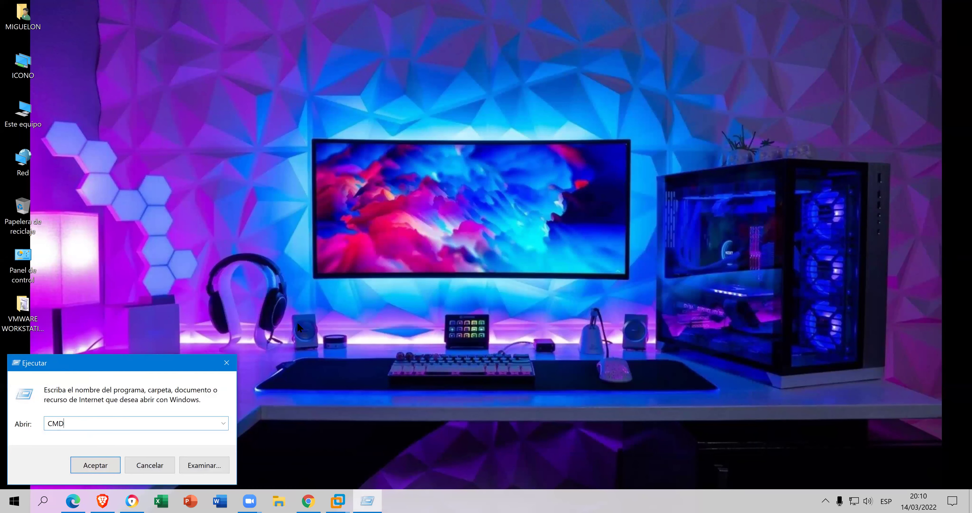
key(Return)
text(ICPONFG)
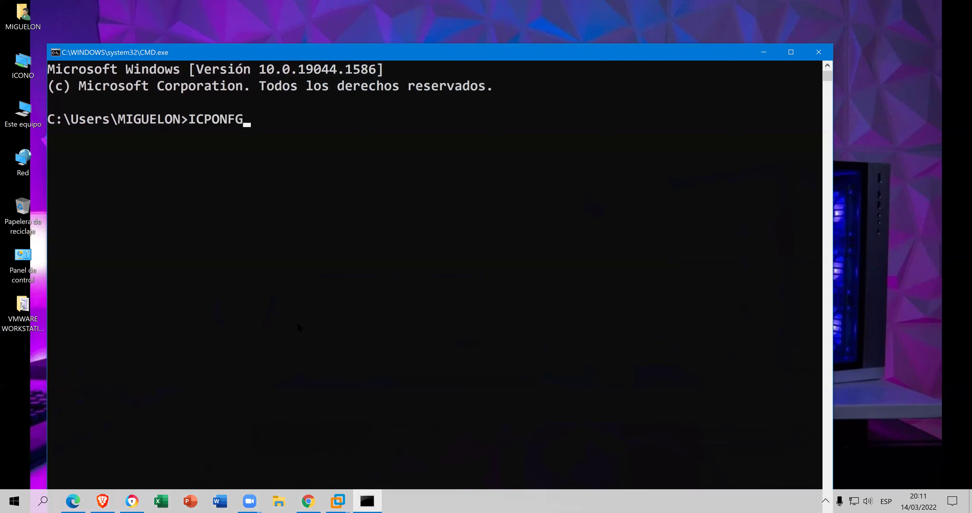
key(BackSpace)
text(IG)
key(Return)
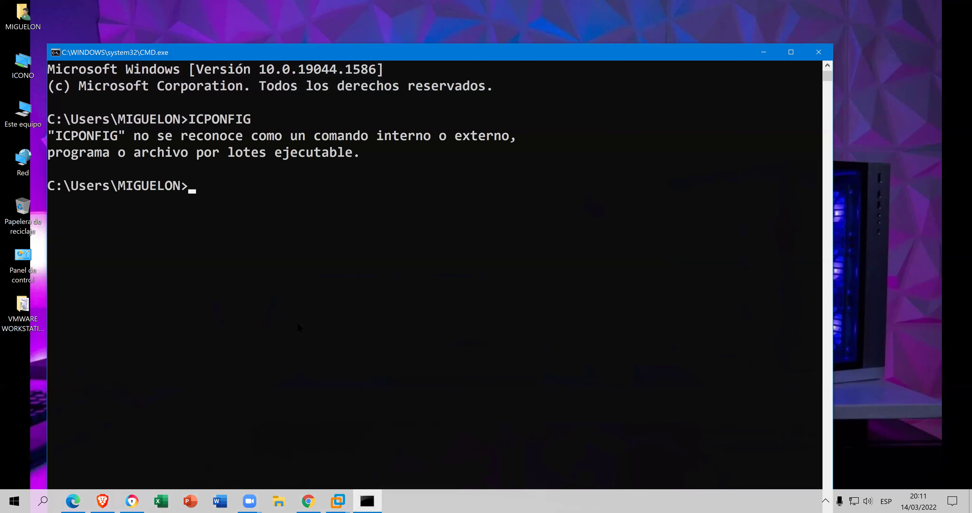
text(IPCON)
text(FI)
text(G)
key(Return)
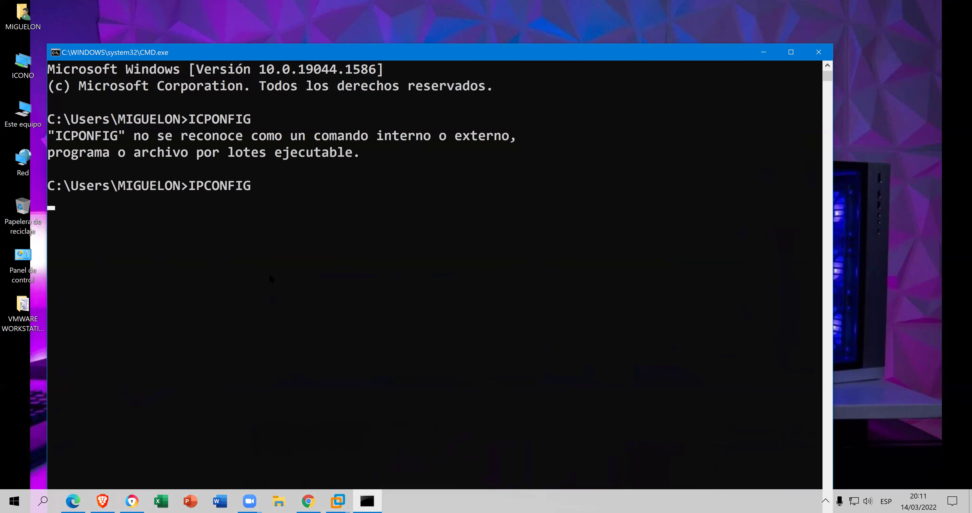
click(818, 52)
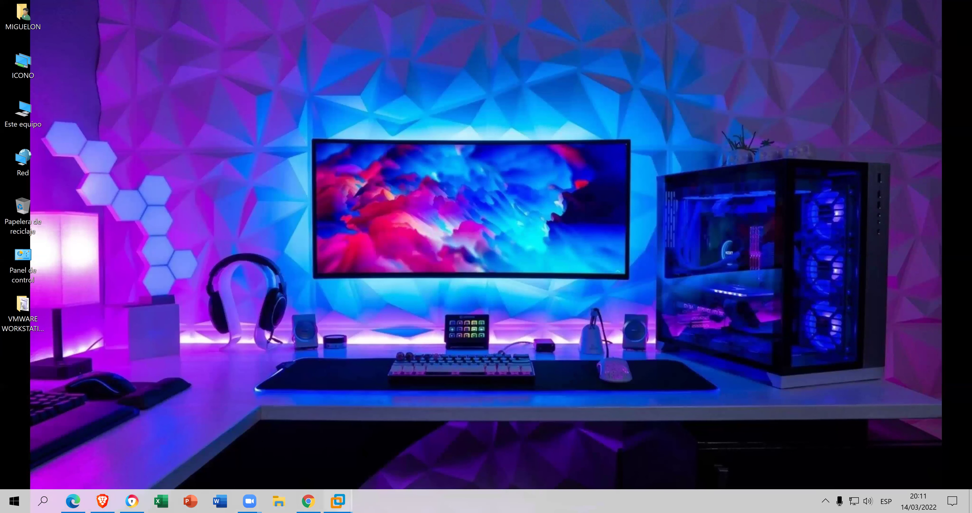
key(super+0)
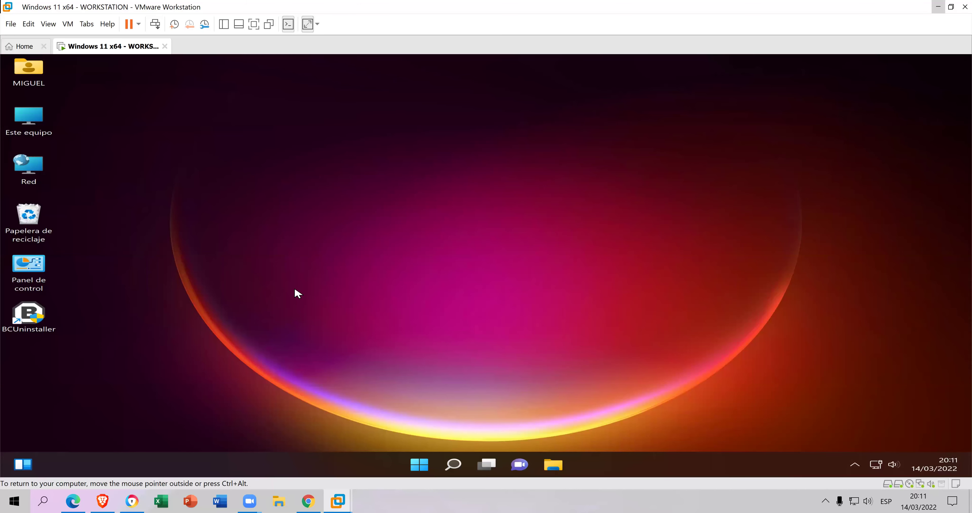
- From the VM's Run box open \\192.168.0.150 and its miguel folder, then minimize the VM
key(super+r)
text(\\19)
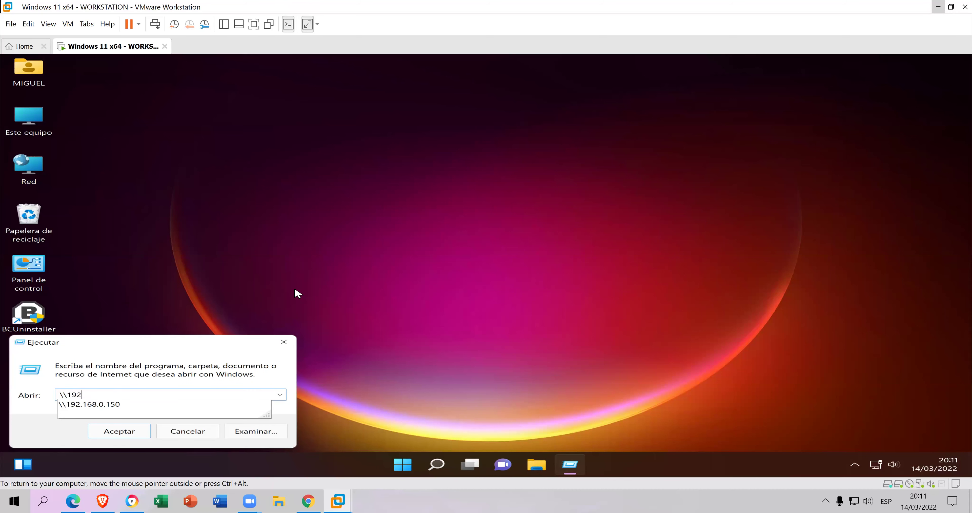
key(Down)
key(Return)
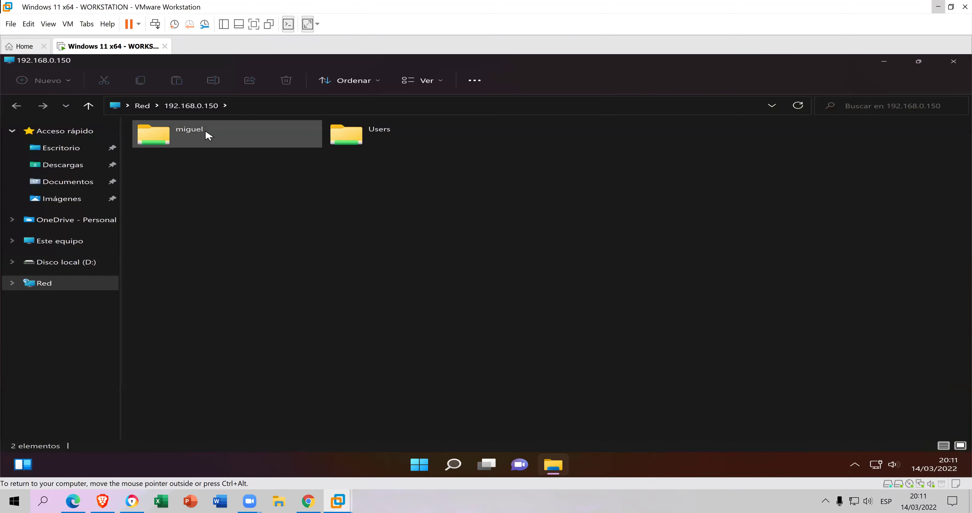
double_click(208, 135)
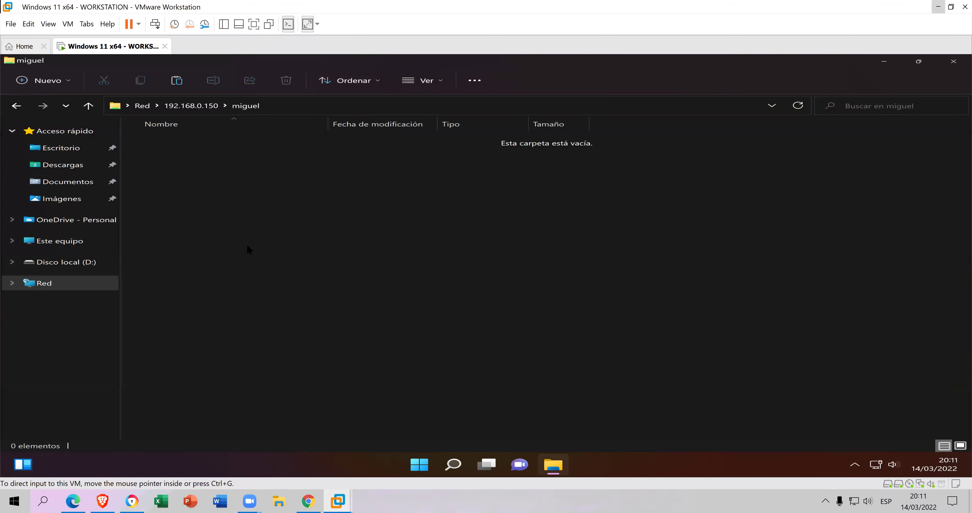
click(937, 6)
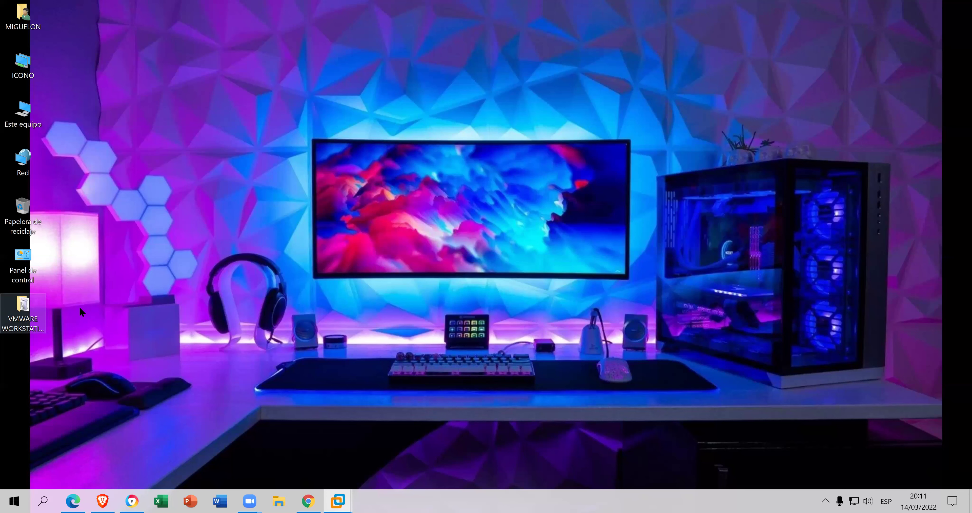
- Cut the VMware Workstation Pro 16.2.2 folder from the desktop and paste it into C:'s shared folder
right_click(39, 309)
click(87, 394)
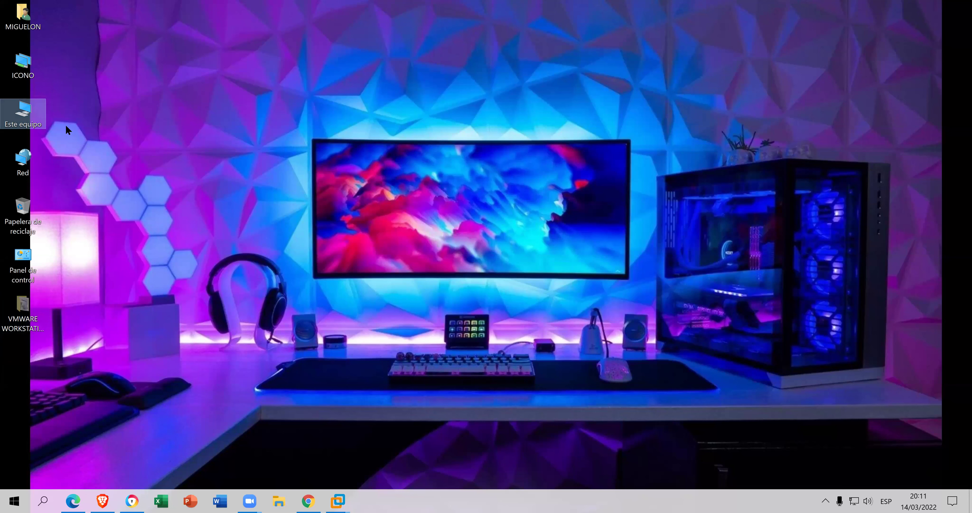
double_click(35, 106)
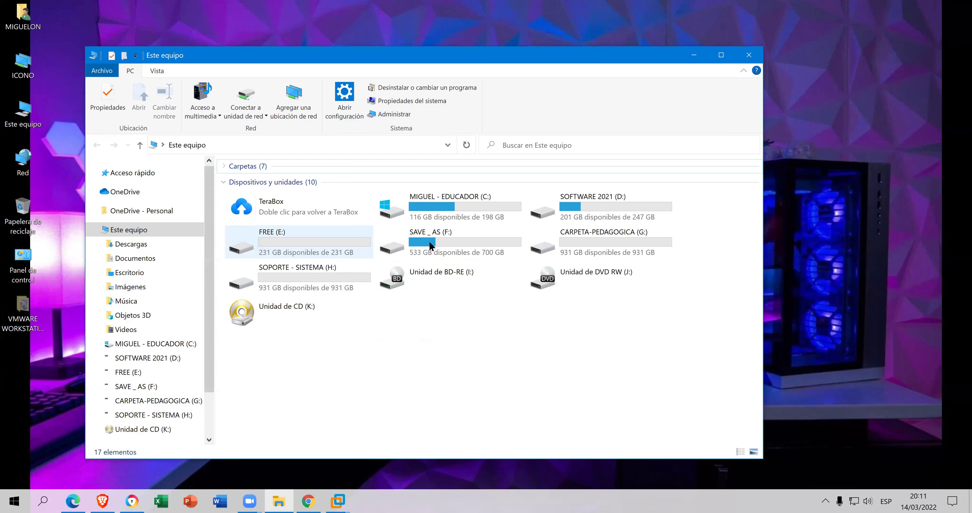
double_click(430, 246)
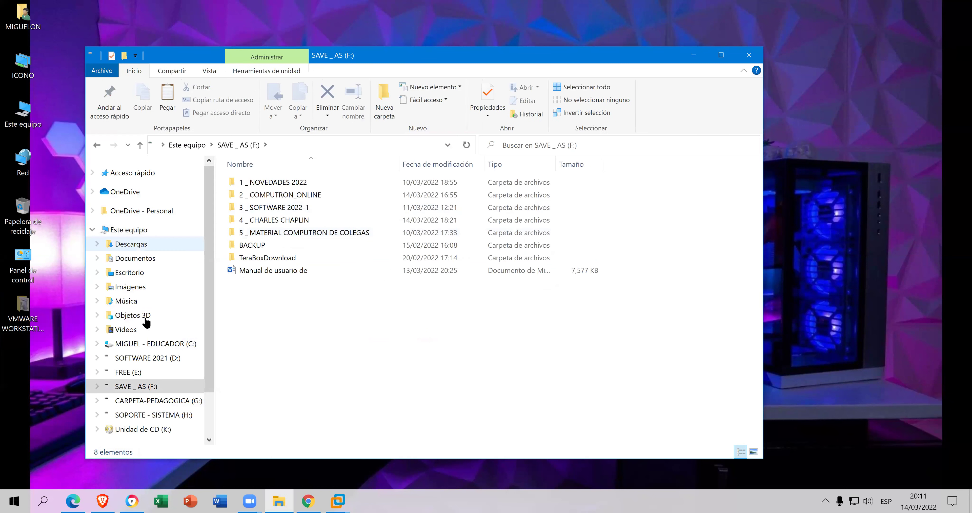
click(147, 343)
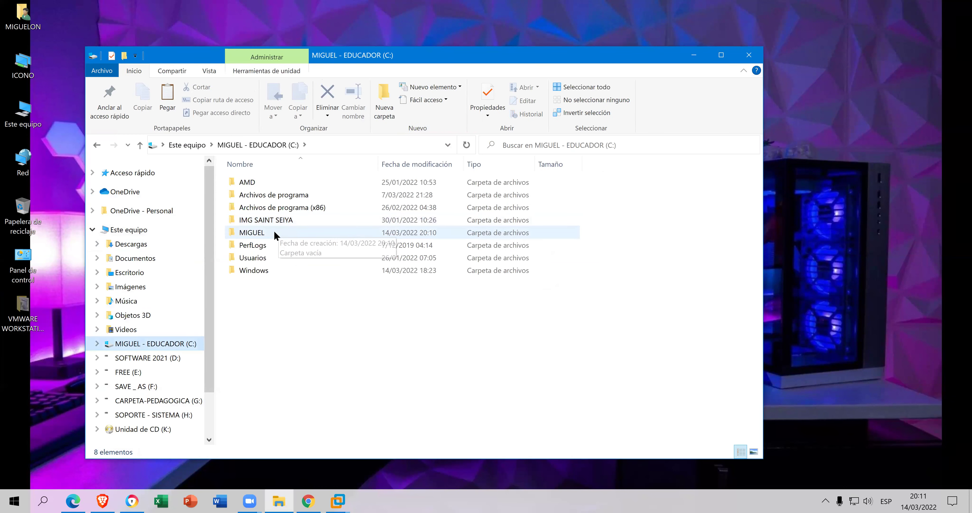
double_click(304, 232)
right_click(346, 322)
click(341, 335)
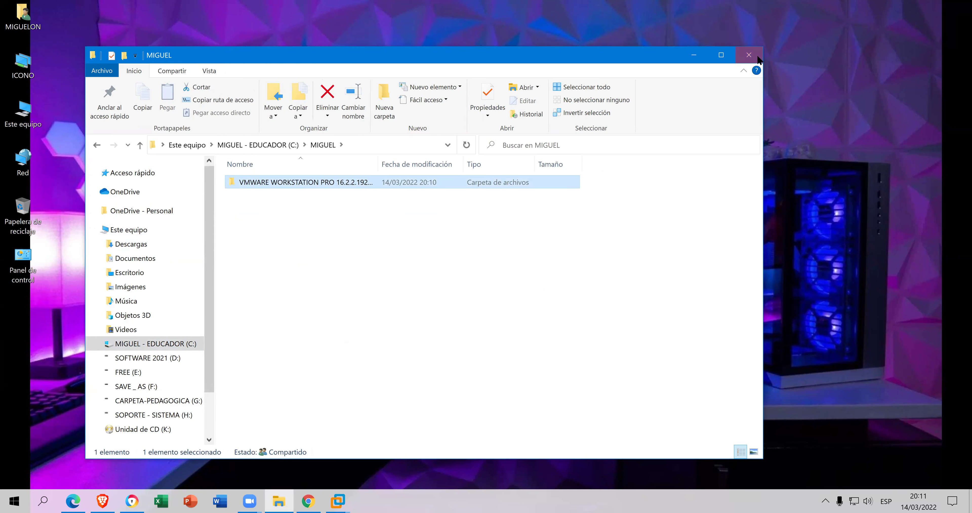
- Close File Explorer and bring the Windows 11 VM back into view
click(749, 54)
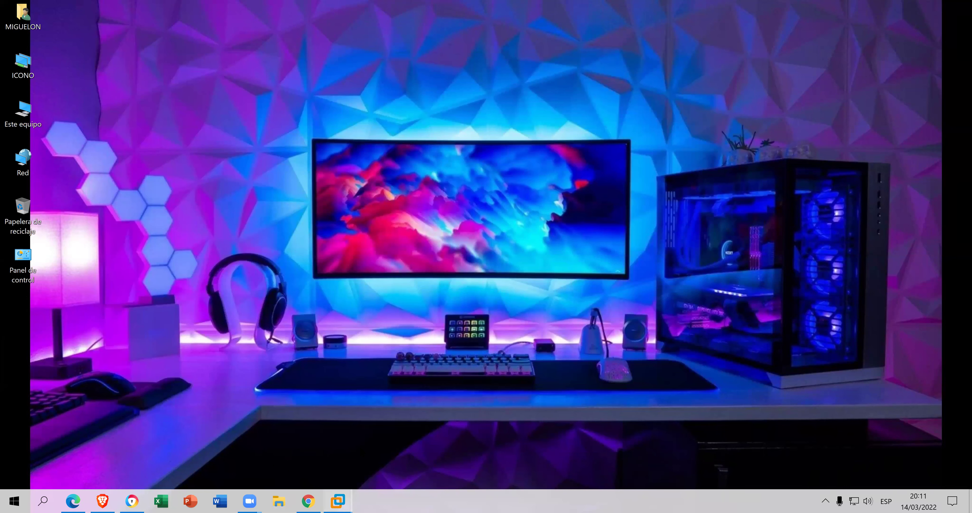
click(337, 500)
click(404, 437)
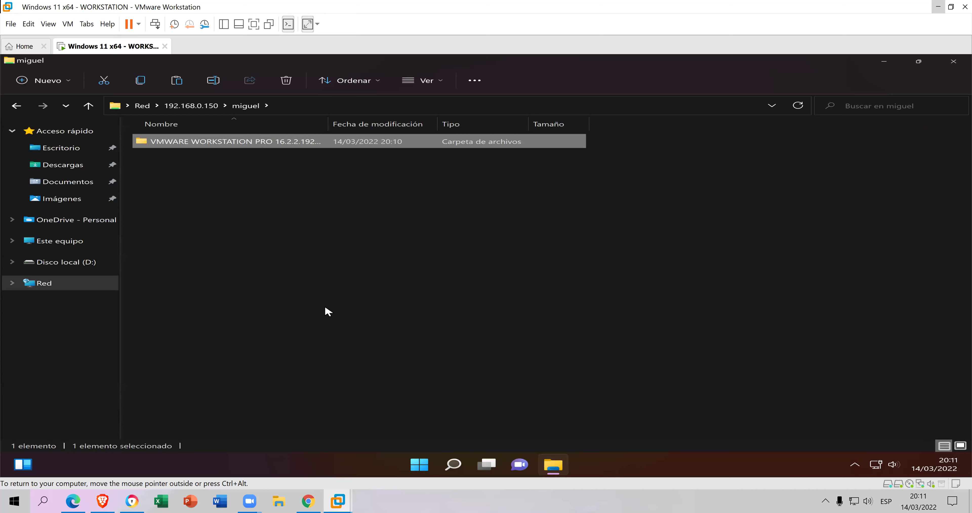
- Copy the VMWARE WORKSTATION PRO 16.2.2.19200509 folder from the share onto the VM desktop
right_click(264, 142)
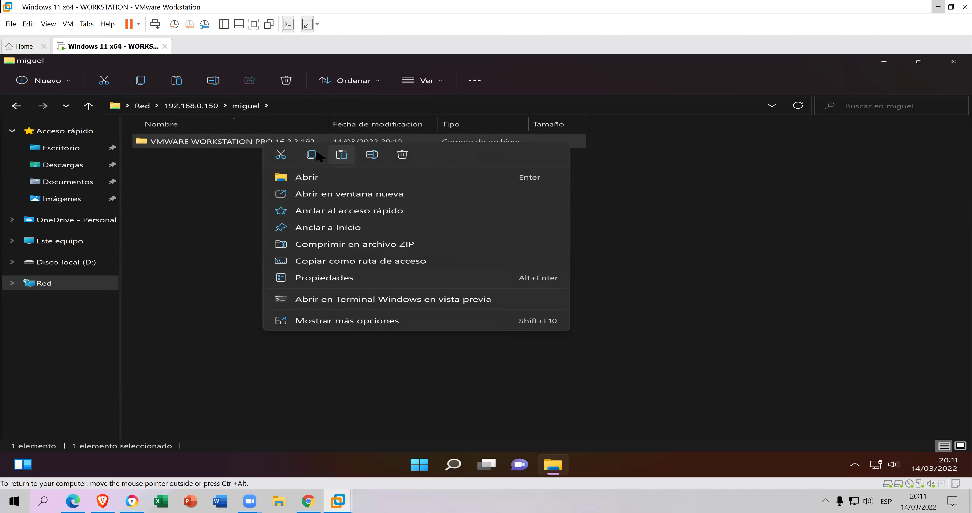
click(311, 154)
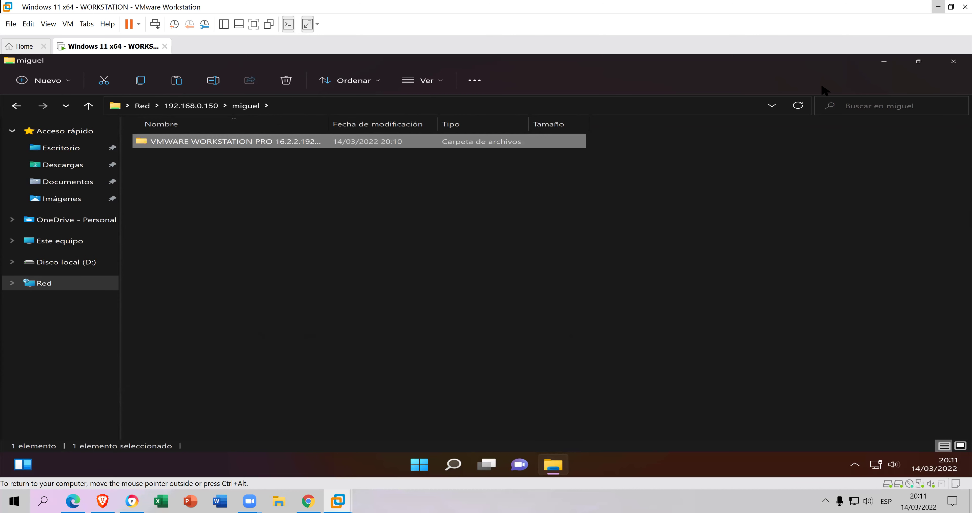
key(super+d)
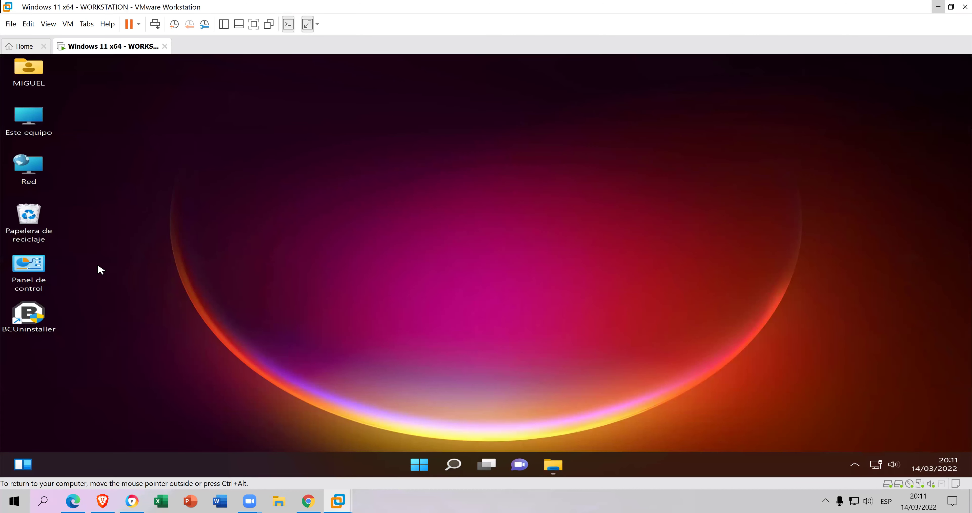
right_click(122, 334)
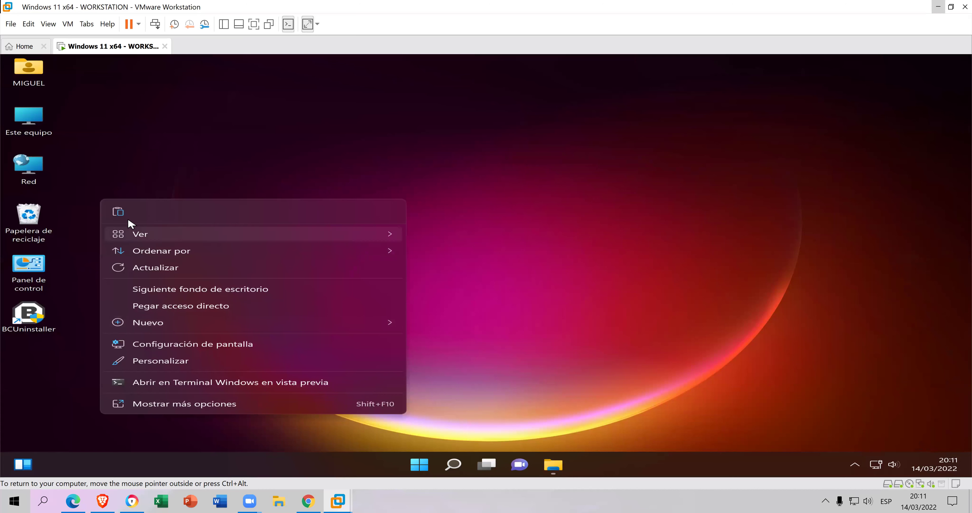
click(120, 212)
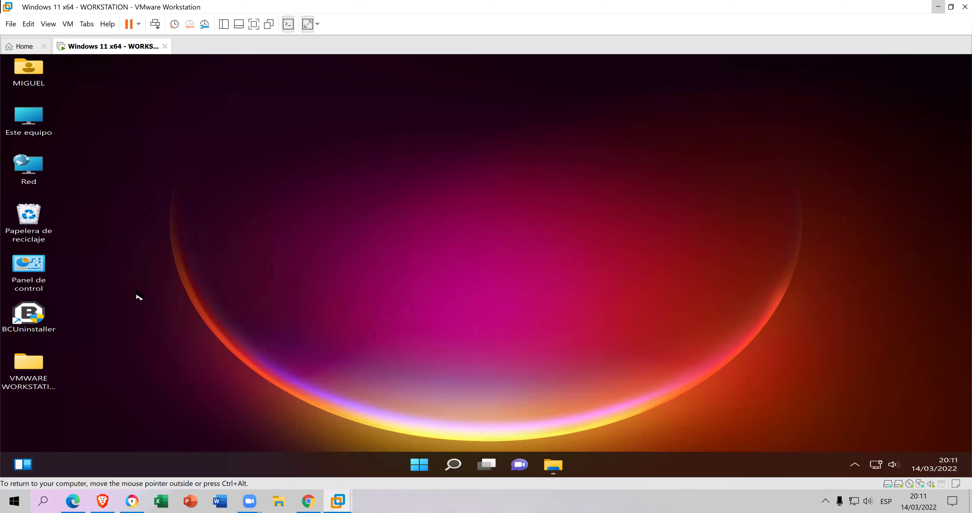
drag(262, 212, 253, 129)
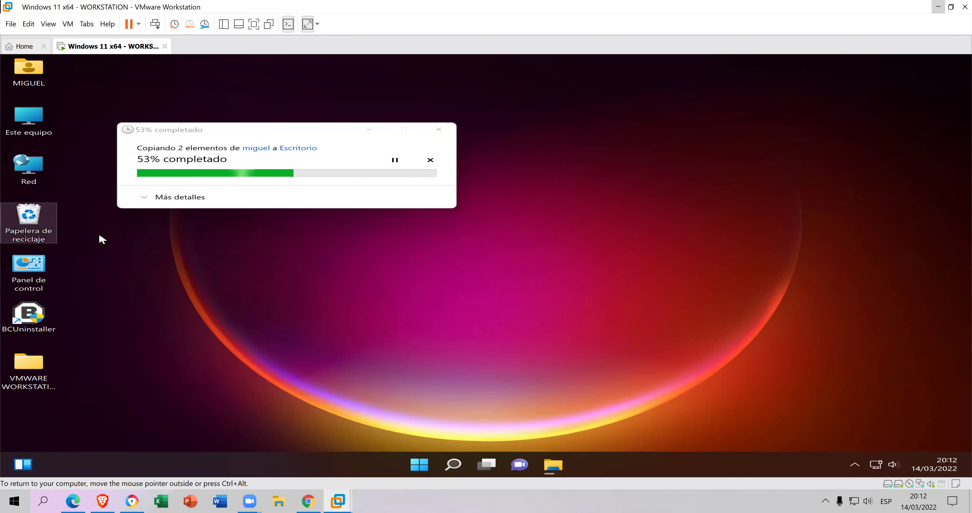
- Empty the VM's Recycle Bin, confirming permanent deletion of the old installer
right_click(27, 208)
click(113, 227)
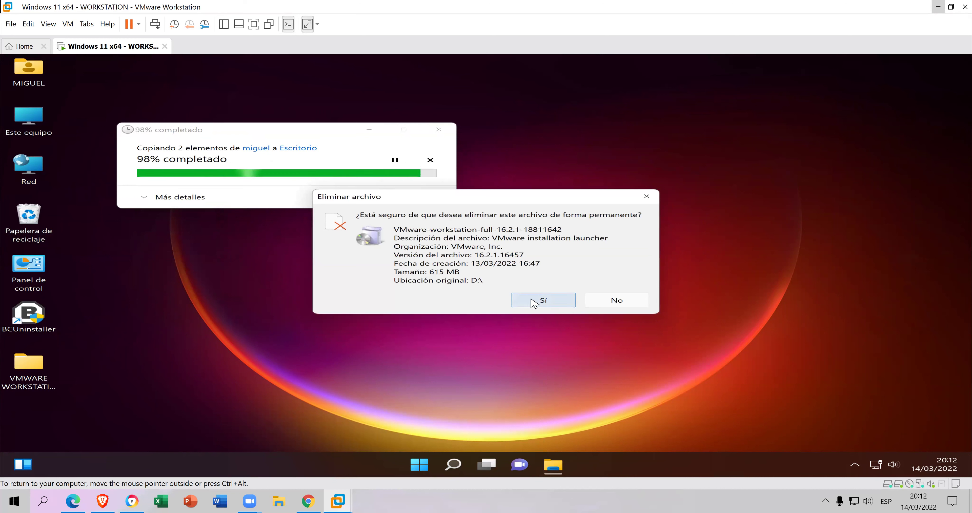
click(532, 301)
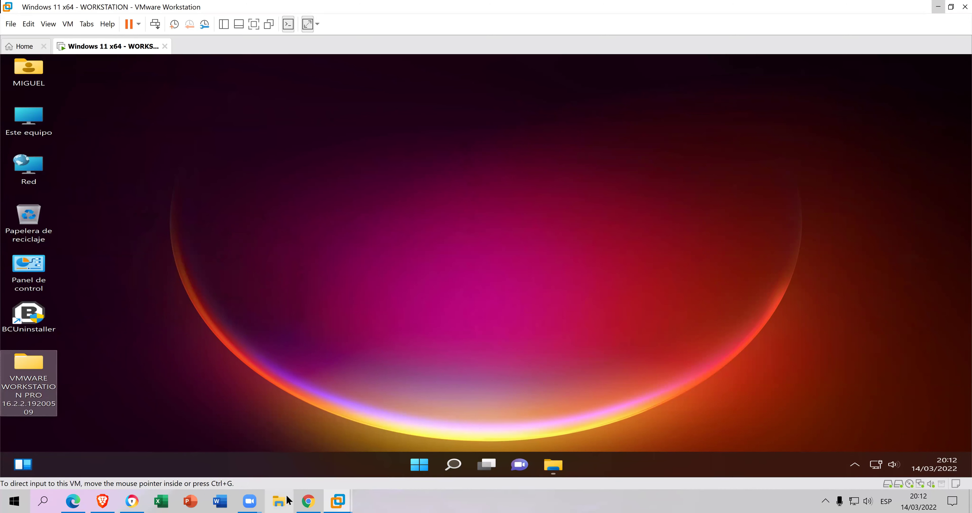
- Remove all recent files from Quick access in File Explorer
key(super+e)
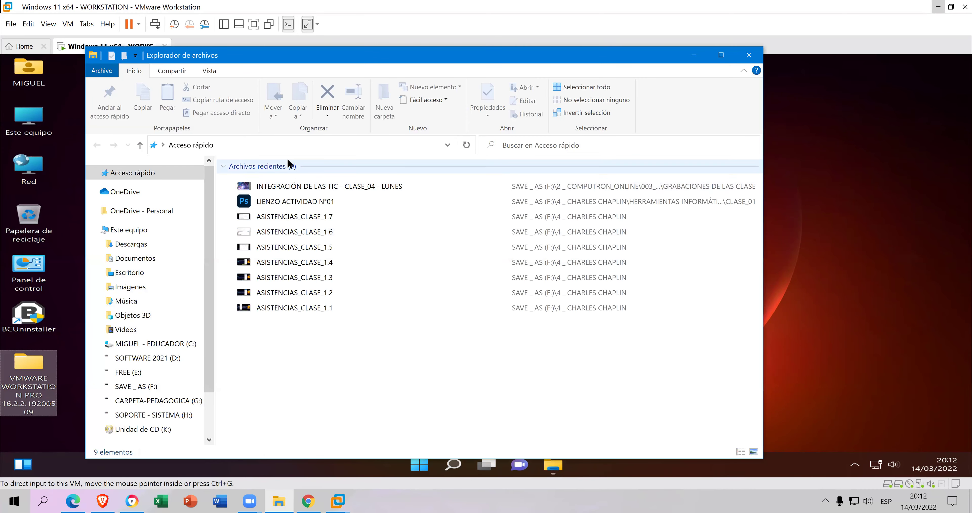
key(ctrl+a)
right_click(299, 181)
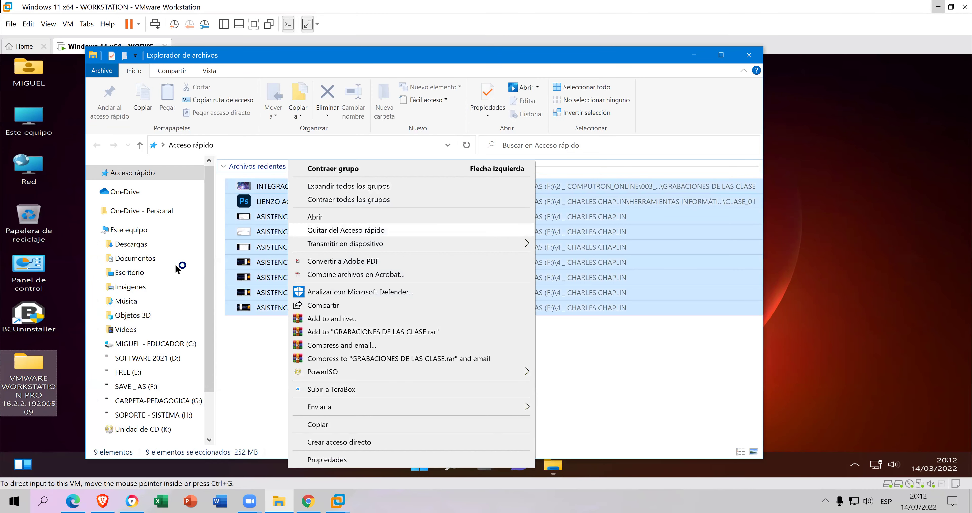
click(180, 265)
- Delete the VMware Workstation Pro folder from C:'s MIGUEL folder and close Explorer
click(158, 344)
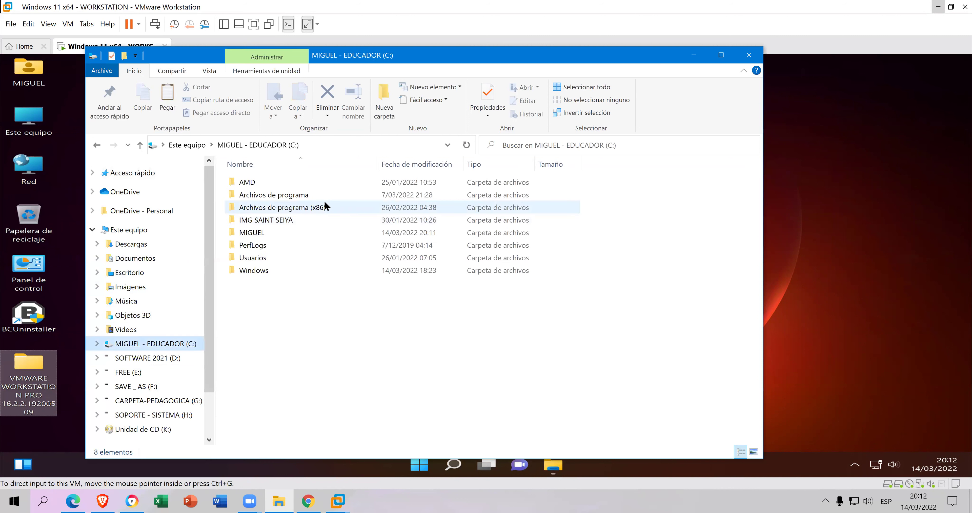
click(276, 232)
double_click(276, 232)
click(298, 184)
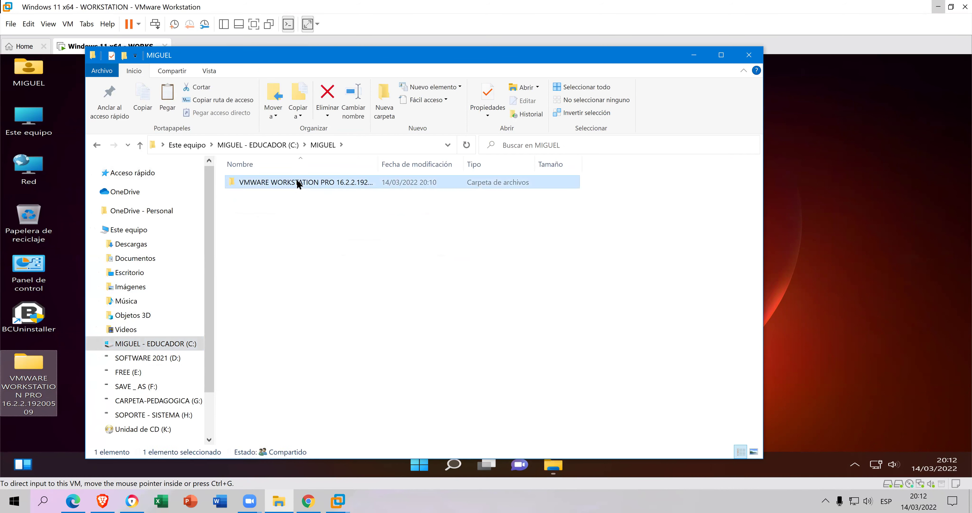
key(Delete)
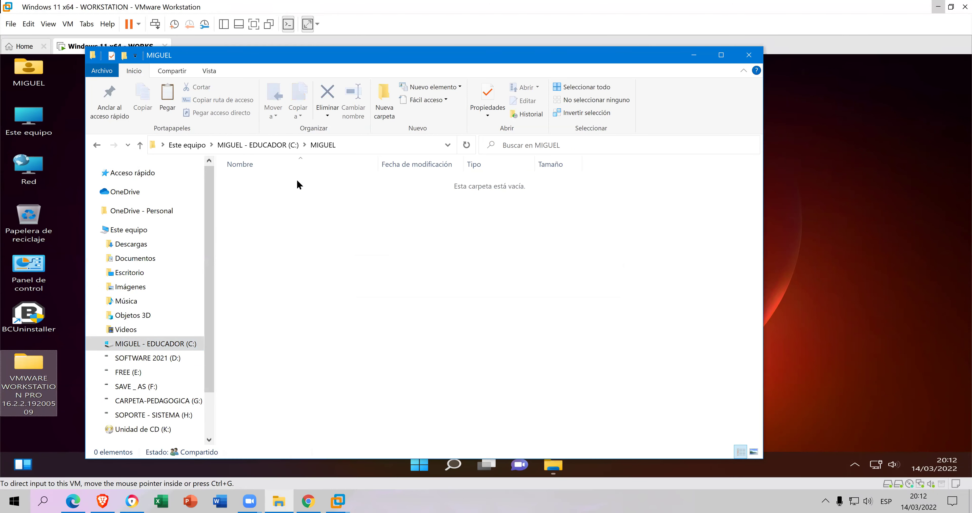
click(756, 50)
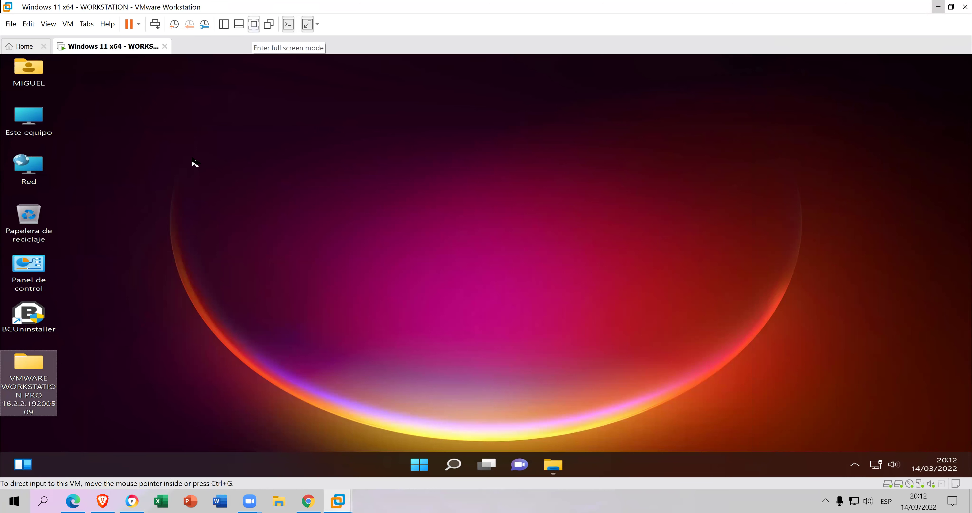
- Launch VMware-workstation-full-16.2.2-19200509 from the desktop folder, allow it, then minimize the VM
double_click(29, 369)
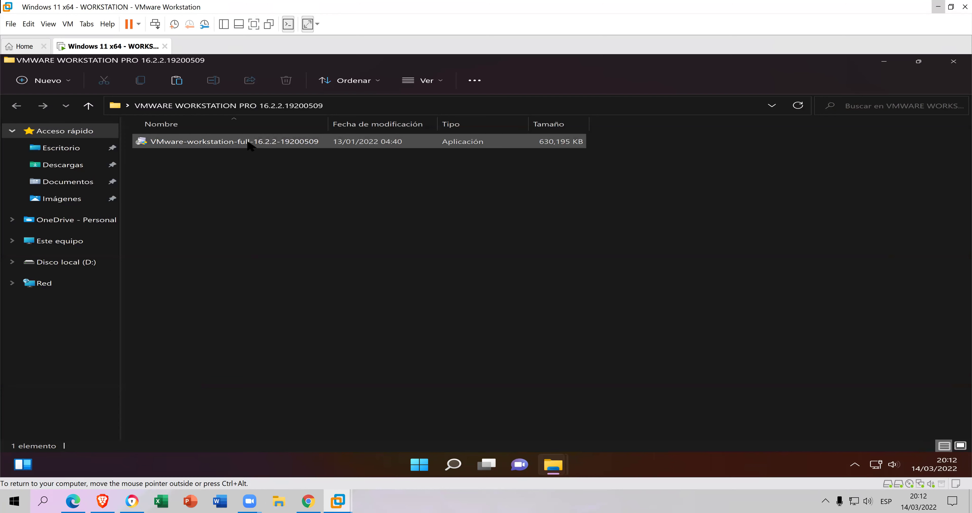
mouse_move(250, 146)
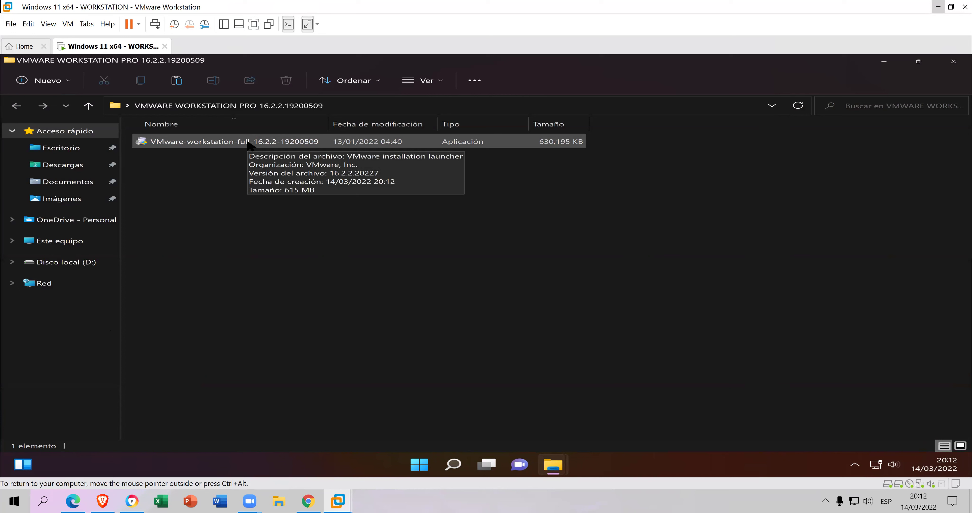
double_click(250, 143)
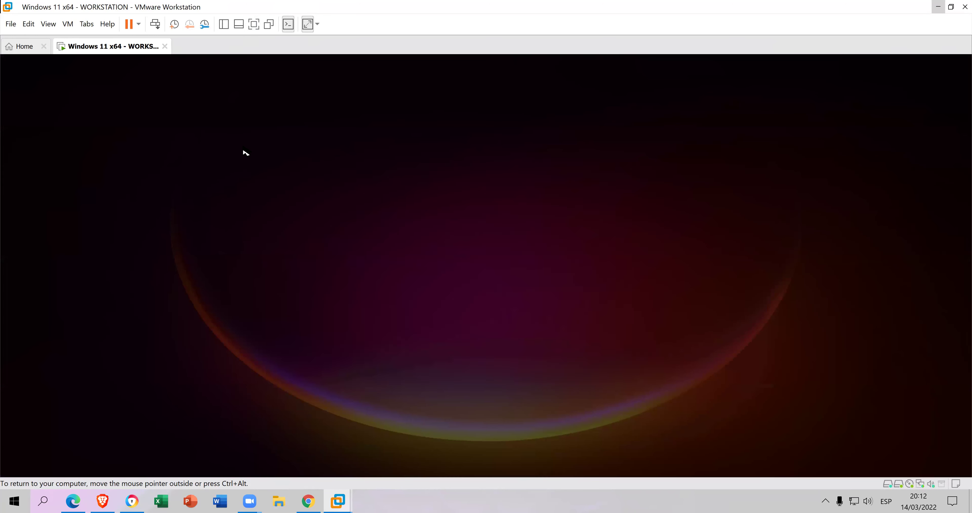
click(377, 342)
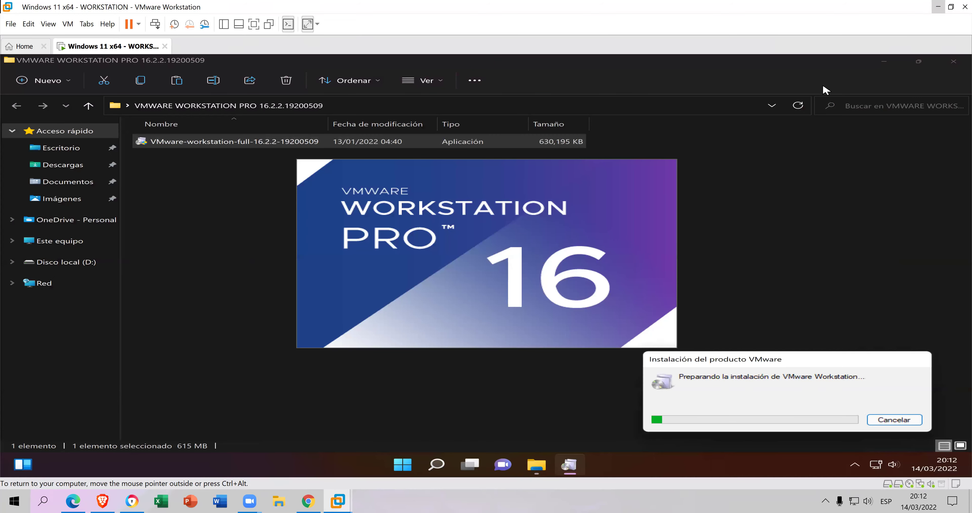
click(953, 61)
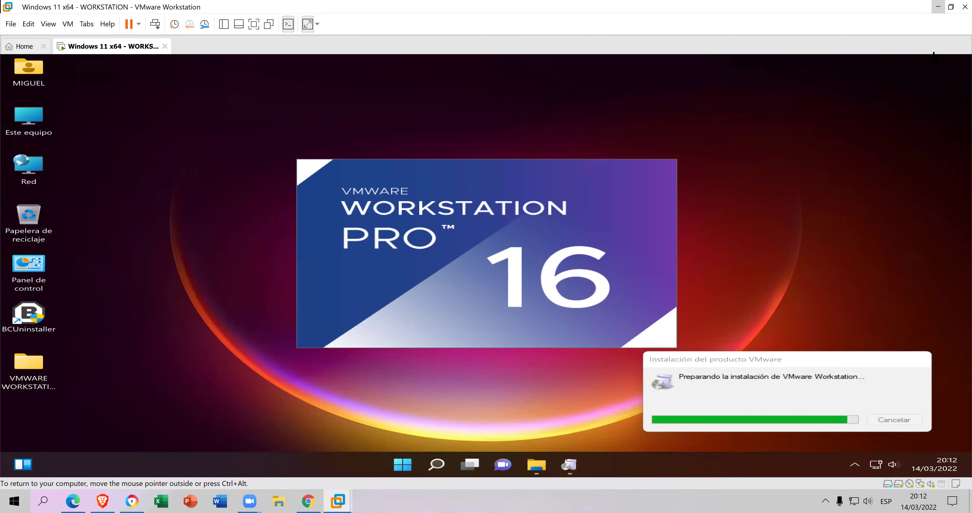
click(934, 7)
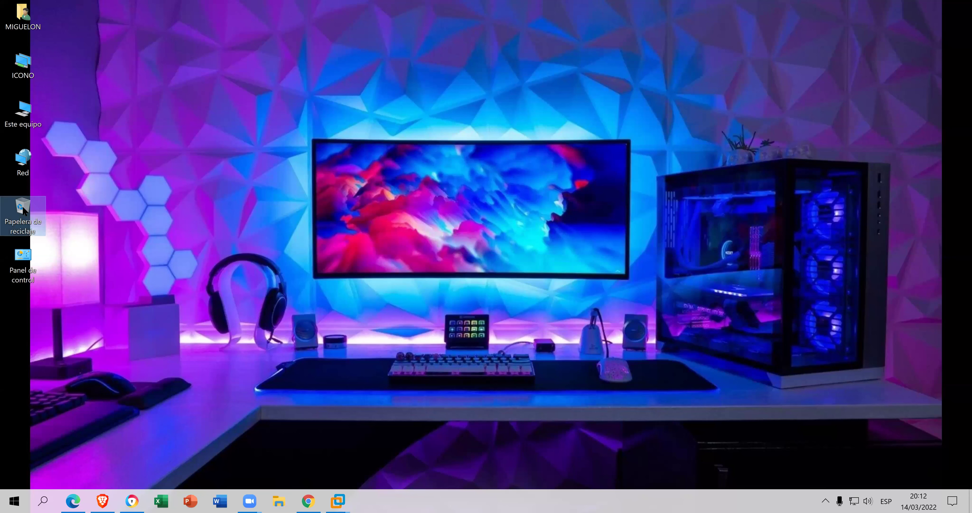
- Check that the host Recycle Bin is empty, then return to the Windows 11 VM
double_click(23, 209)
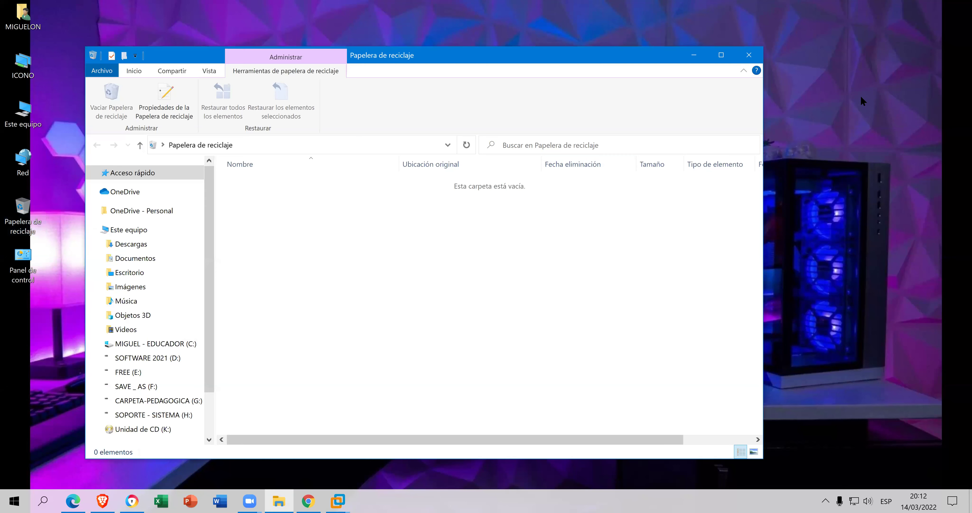
click(760, 56)
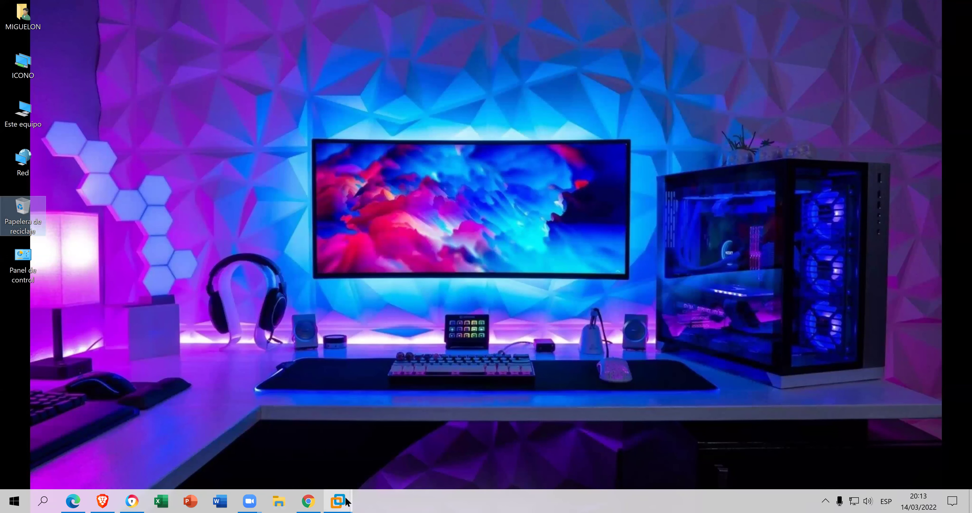
mouse_move(337, 500)
click(341, 430)
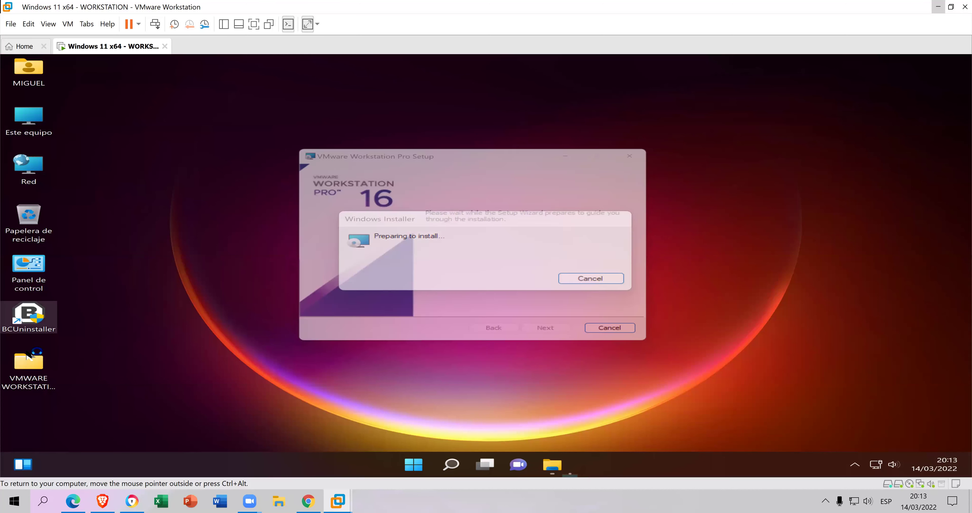
- Close the installer folder window and accept the VMware Workstation Pro 16 license terms
double_click(31, 362)
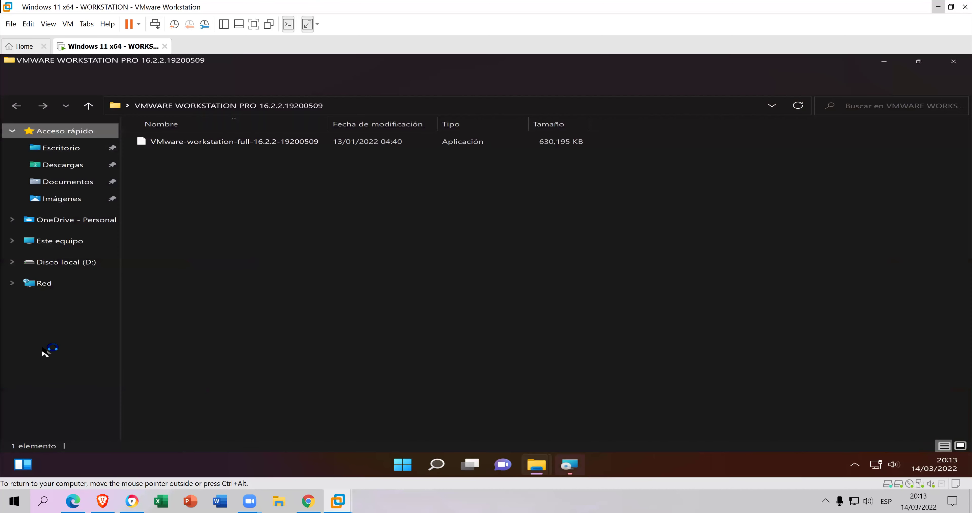
click(954, 61)
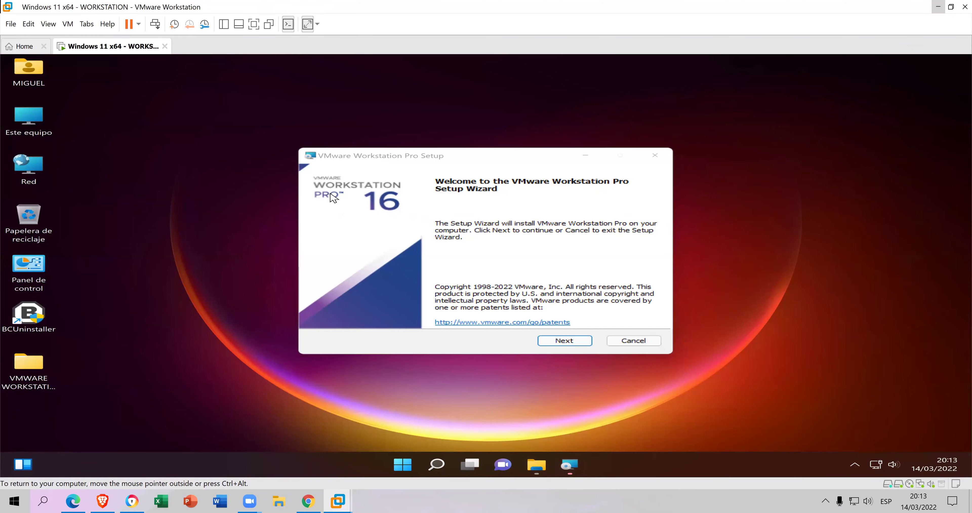
click(564, 341)
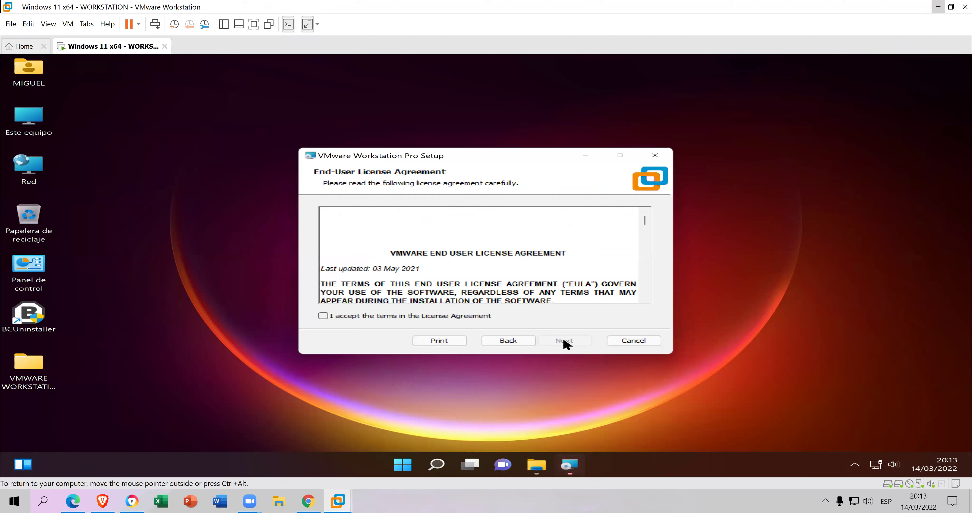
click(323, 316)
click(569, 340)
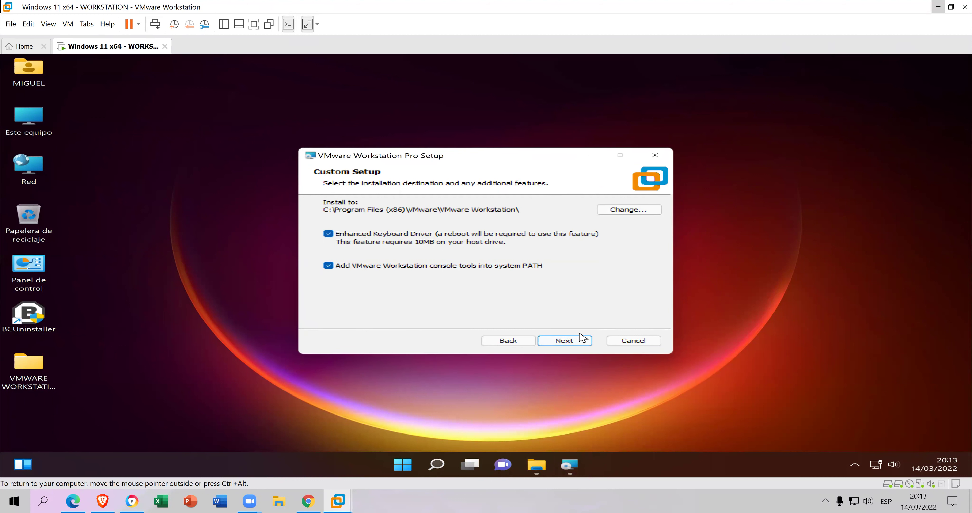
- Keep default location, update, CEIP and shortcut settings, and start the installation
click(575, 340)
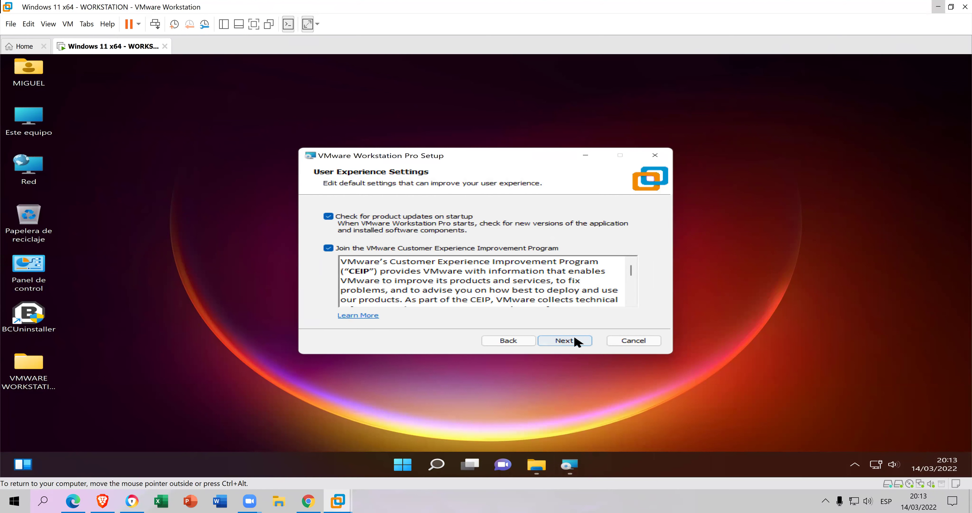
click(574, 339)
click(575, 339)
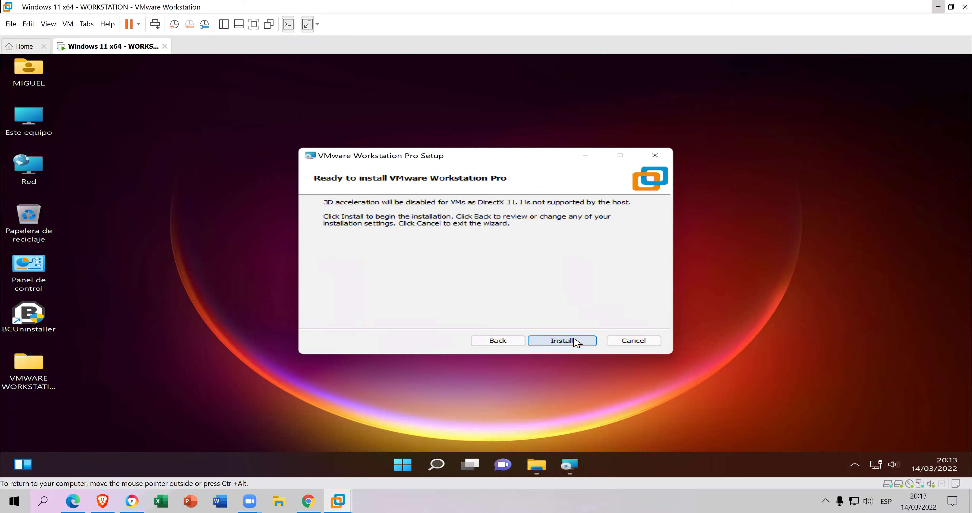
click(573, 340)
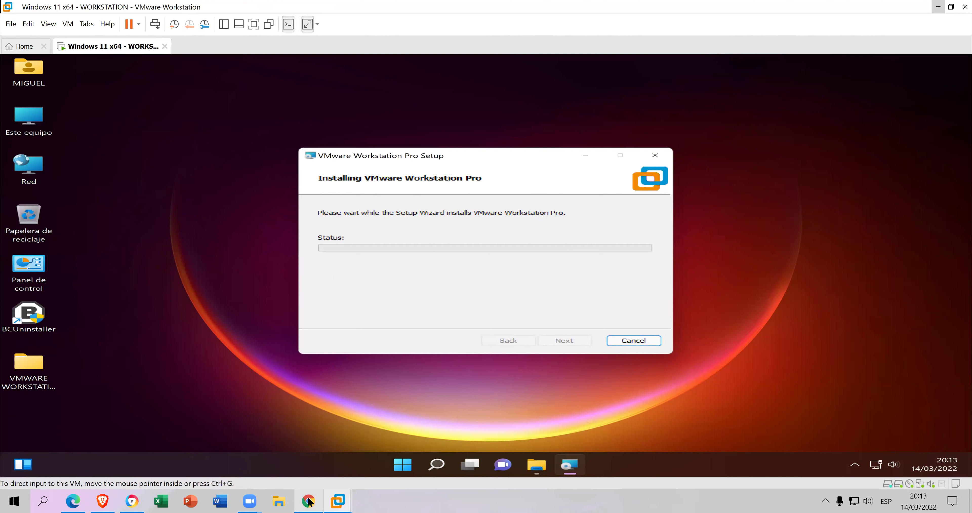
mouse_move(308, 501)
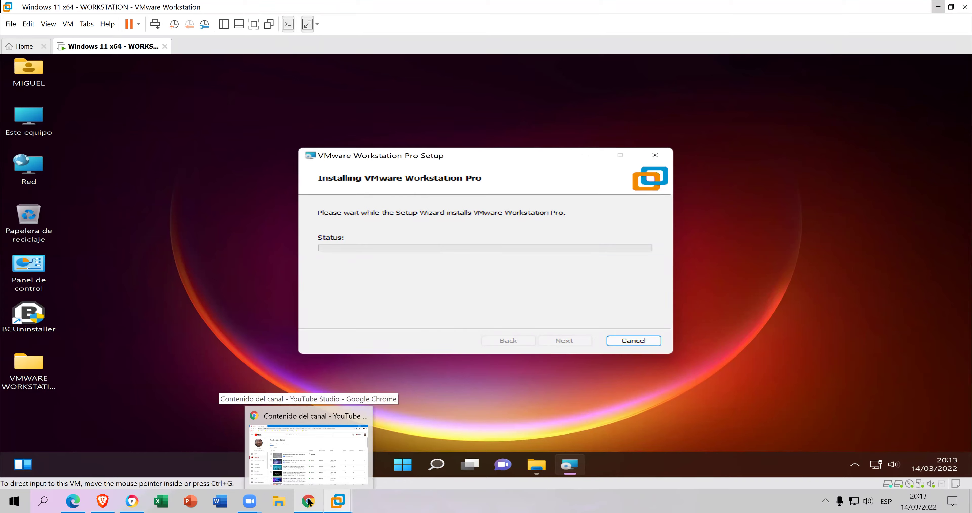
- In a new Chrome tab, open the VMWARE16.2.2.19200509 bookmark and view all downloads
click(309, 501)
click(162, 10)
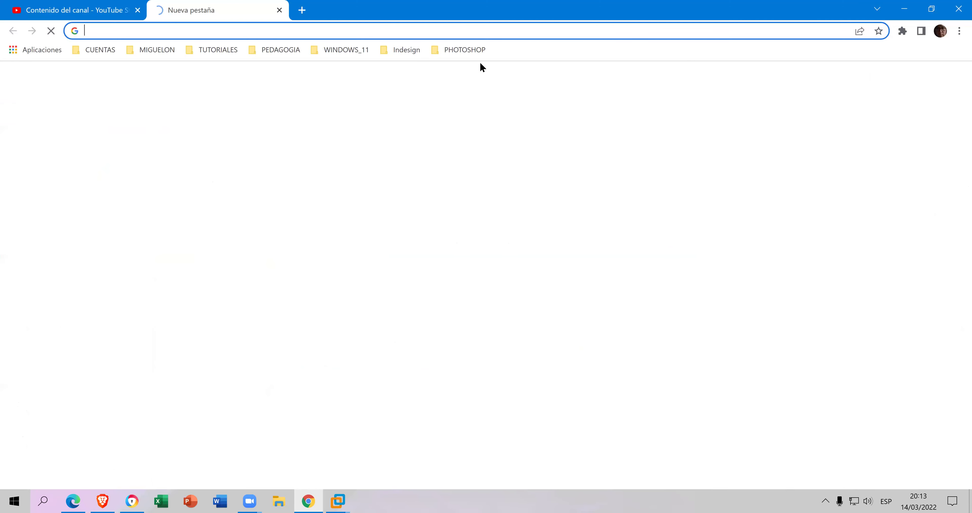
click(355, 49)
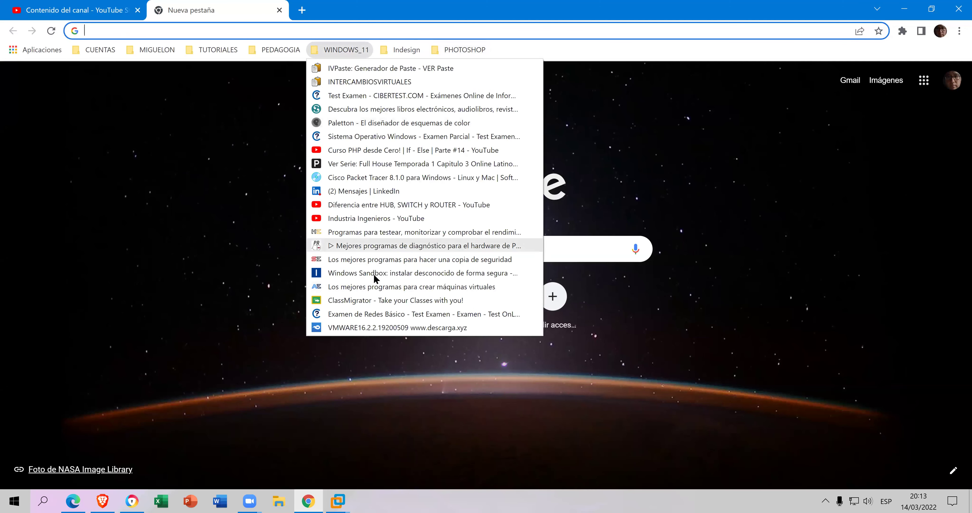
click(359, 326)
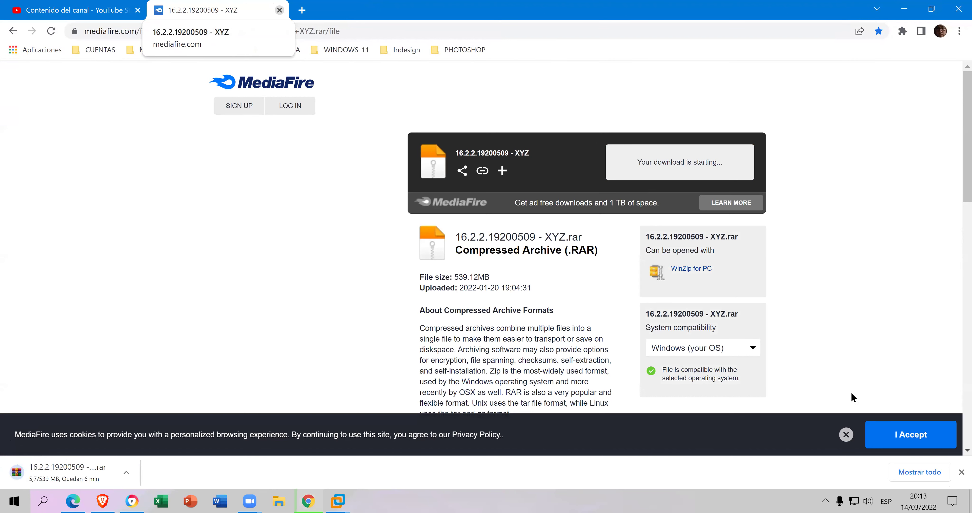
click(920, 474)
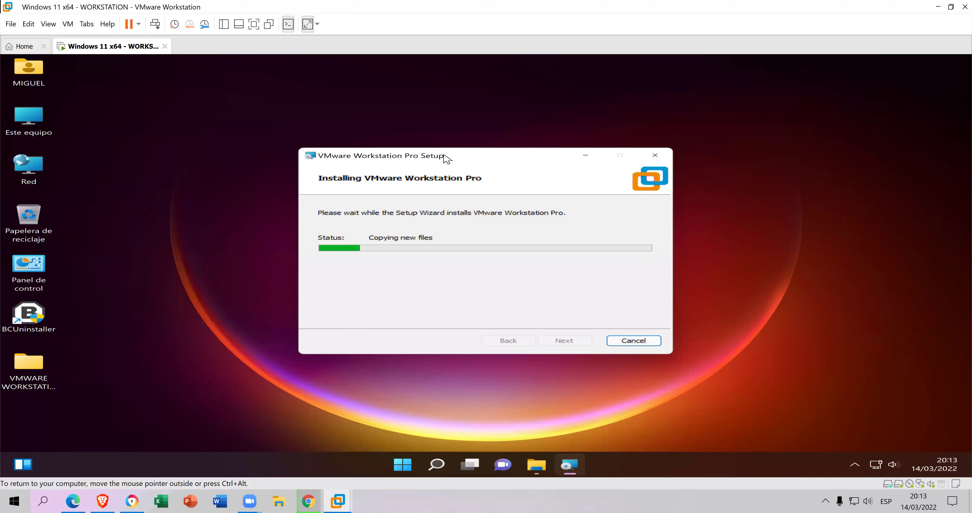
- Remove the VMWARE WORKSTATION folder from File Explorer's recent (Frecuentes) list in the VM
drag(444, 155, 474, 94)
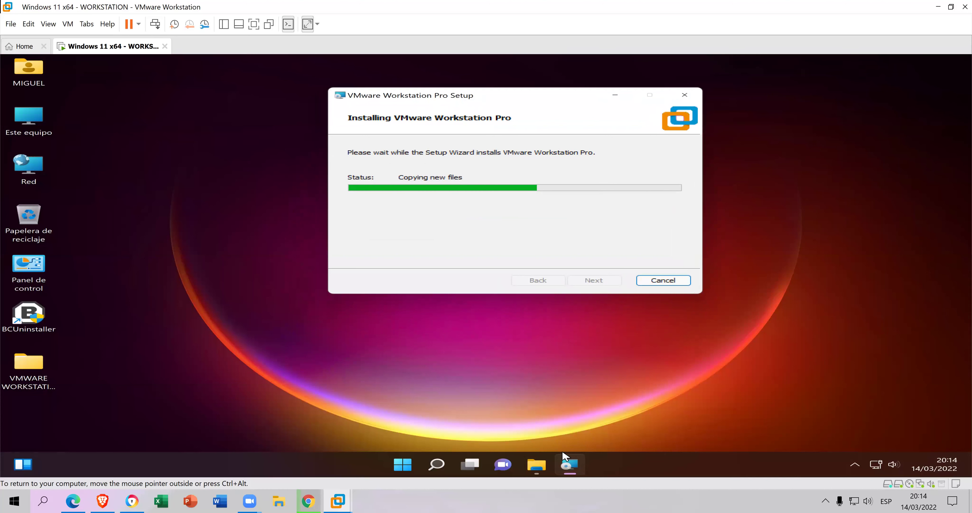
right_click(543, 457)
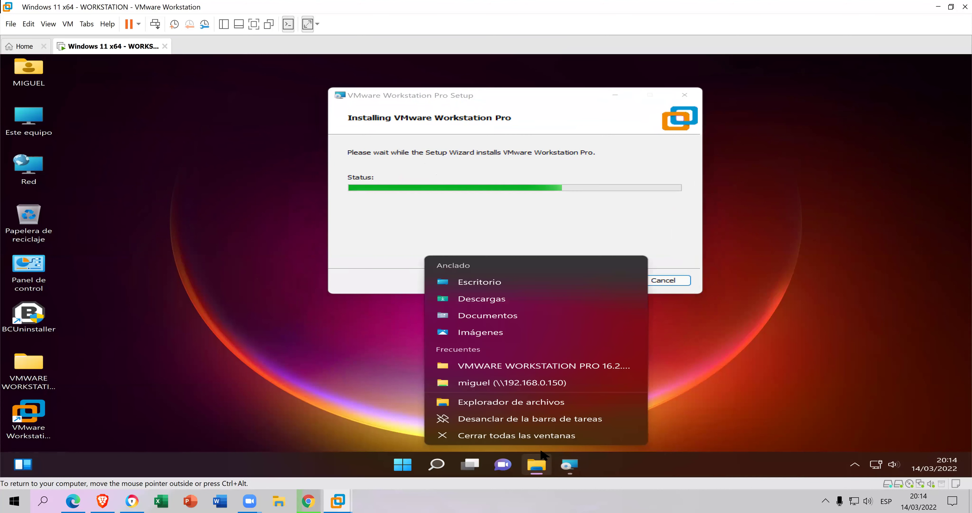
right_click(543, 385)
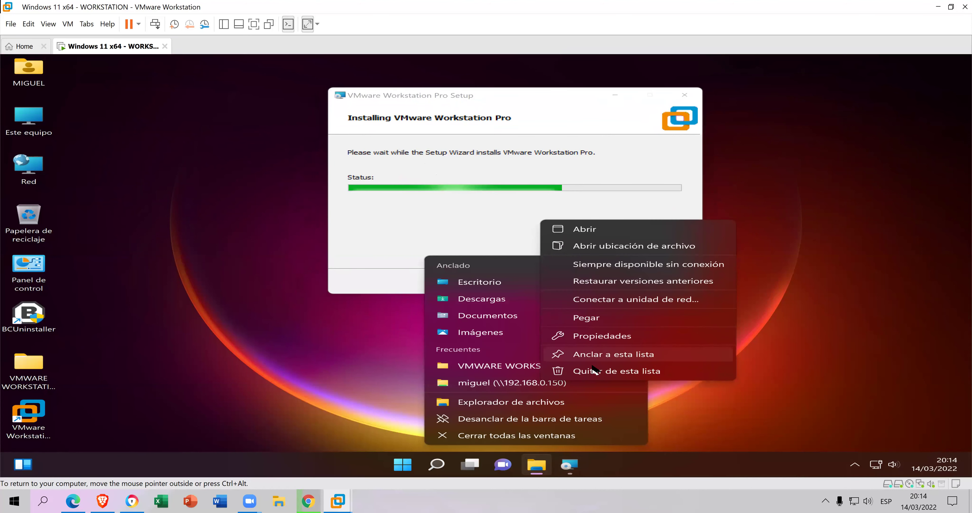
key(Escape)
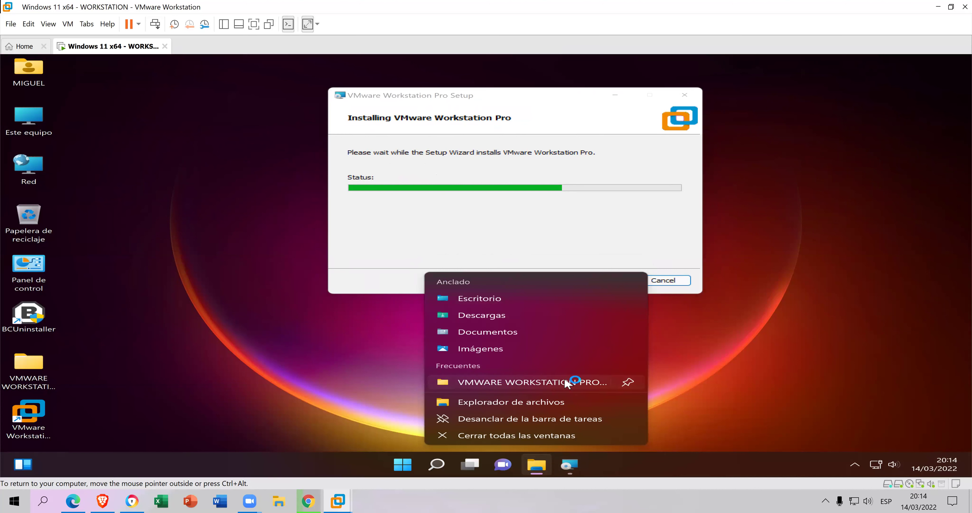
right_click(562, 381)
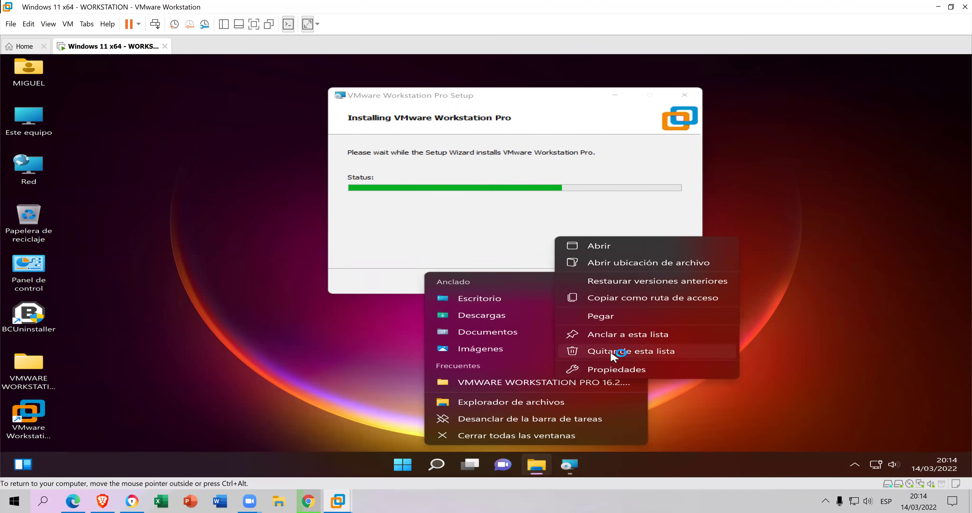
click(614, 354)
click(283, 337)
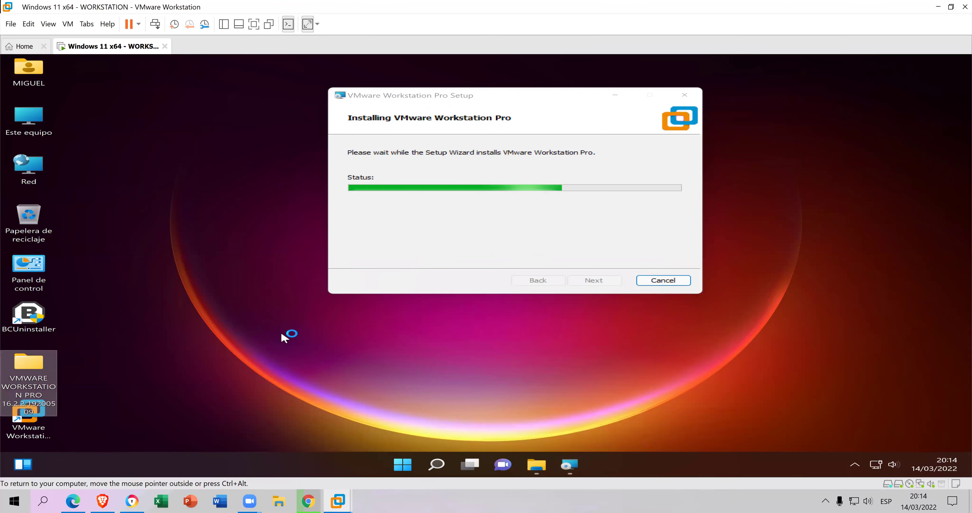
- After checking the Chrome download, finish the Workstation Pro setup and restart the VM now
click(309, 501)
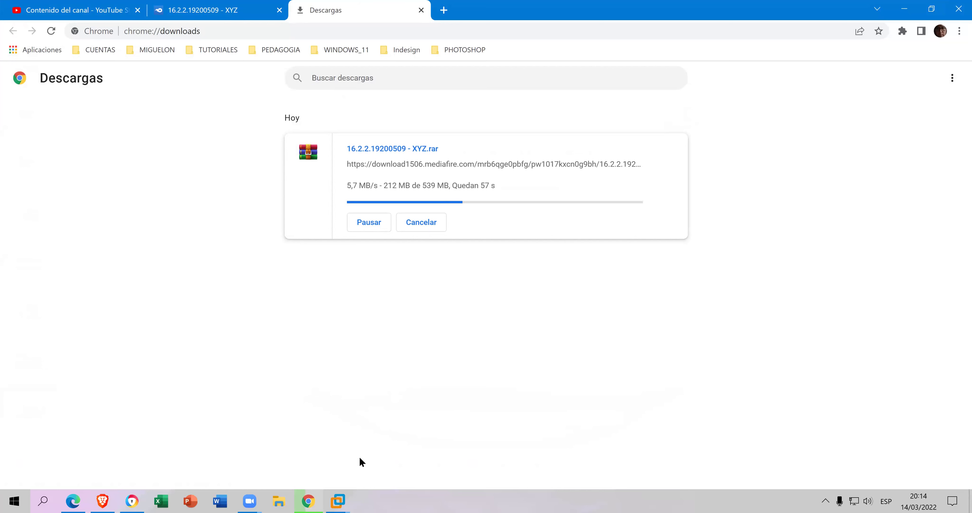
click(338, 500)
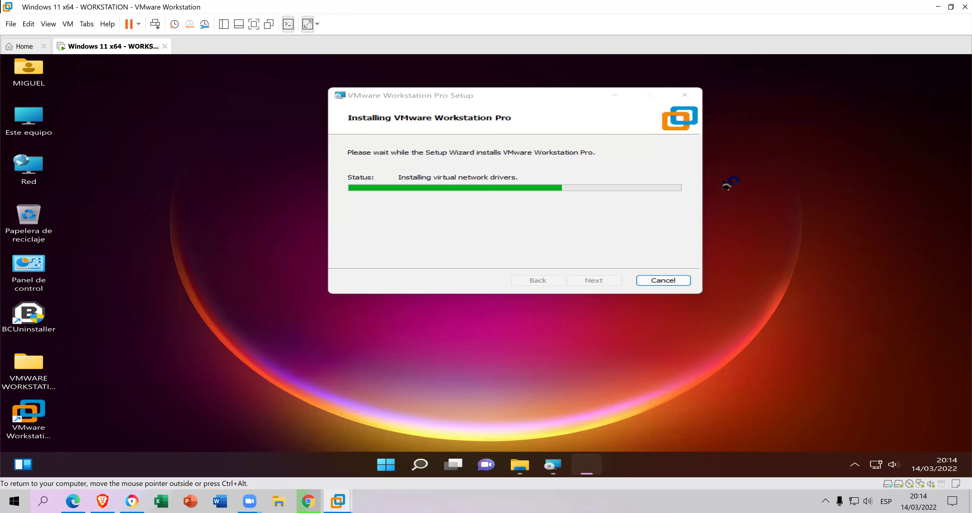
key(ctrl+alt)
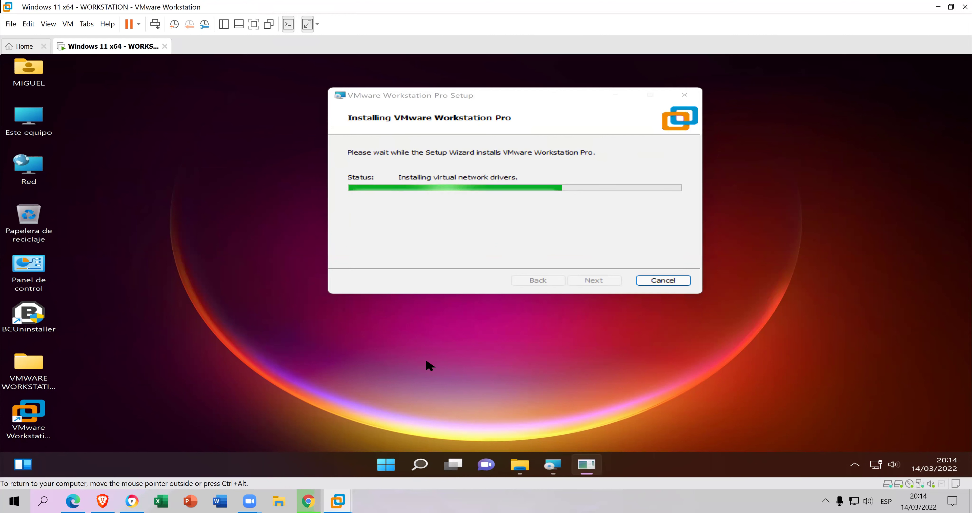
click(315, 501)
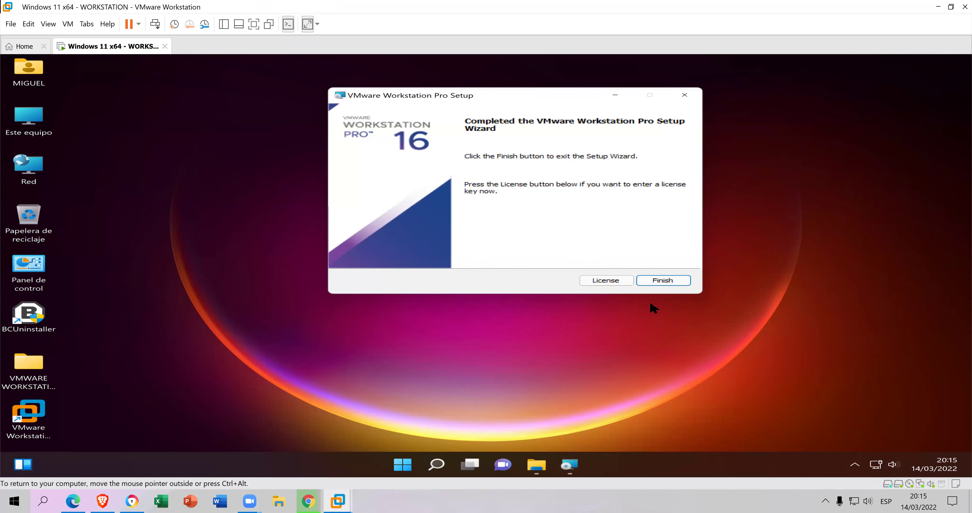
click(663, 281)
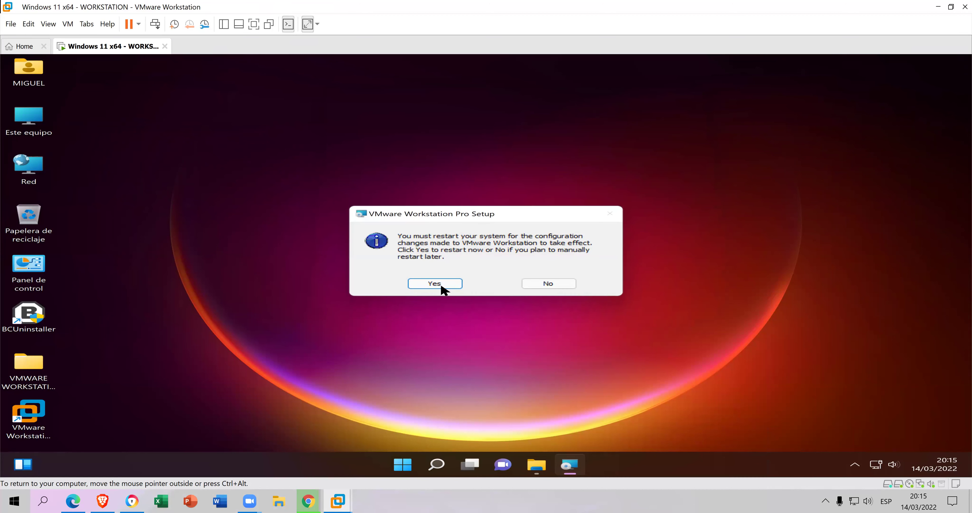
click(457, 287)
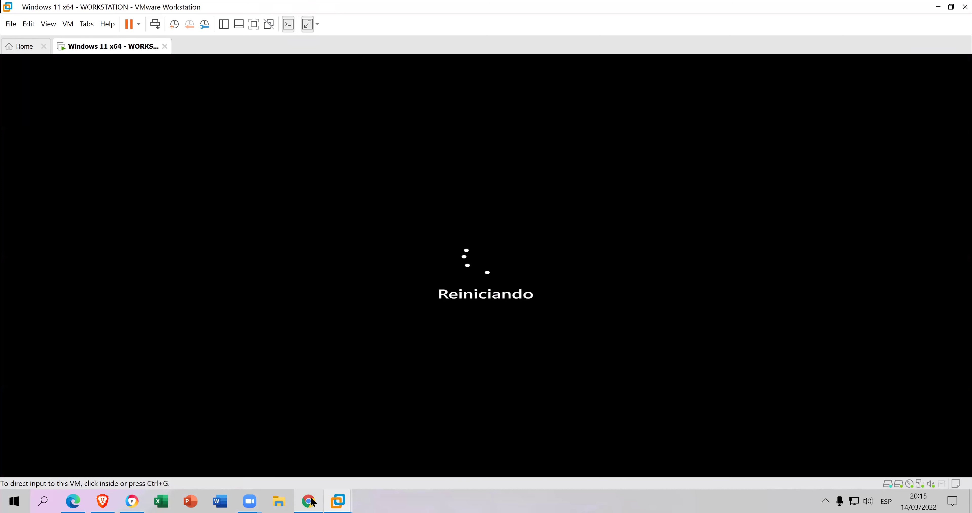
- Show the downloaded archive in its folder, clear it from Chrome's downloads list, and close that tab
click(308, 501)
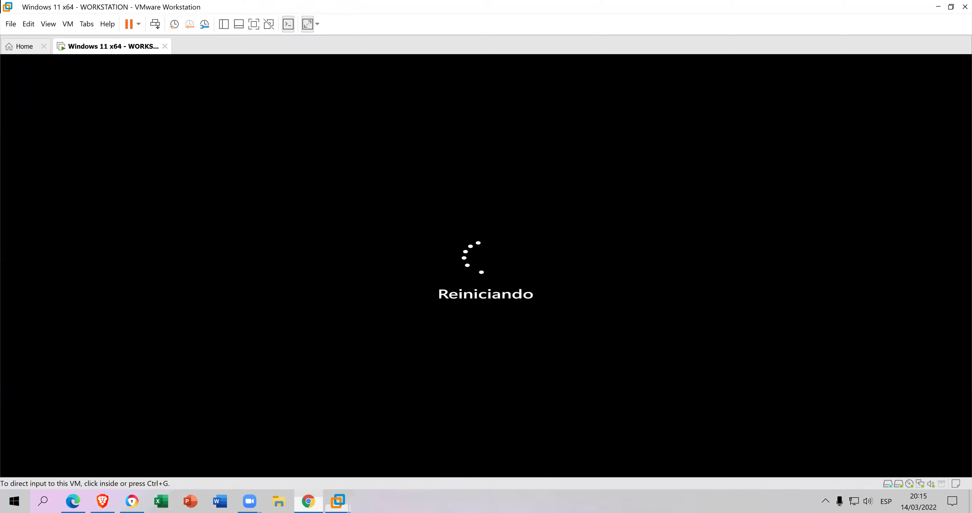
click(402, 192)
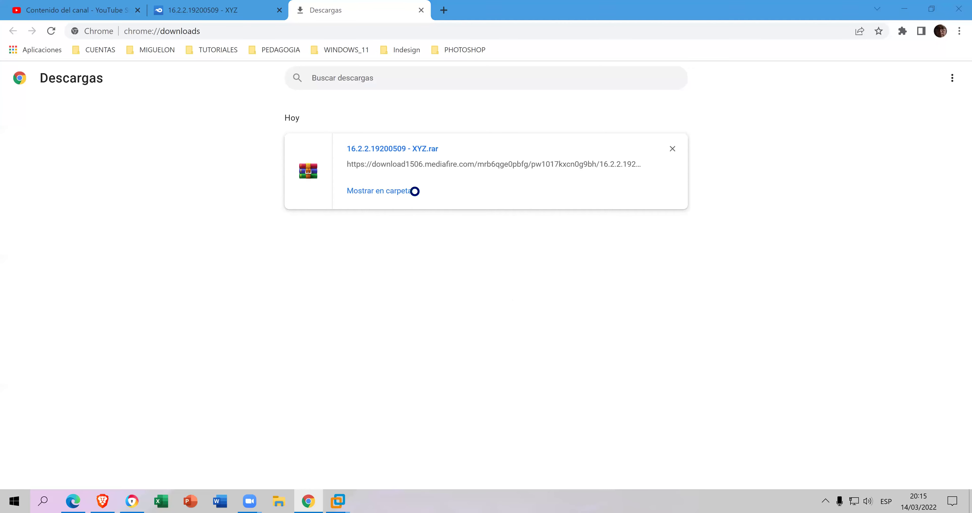
click(805, 167)
key(Return)
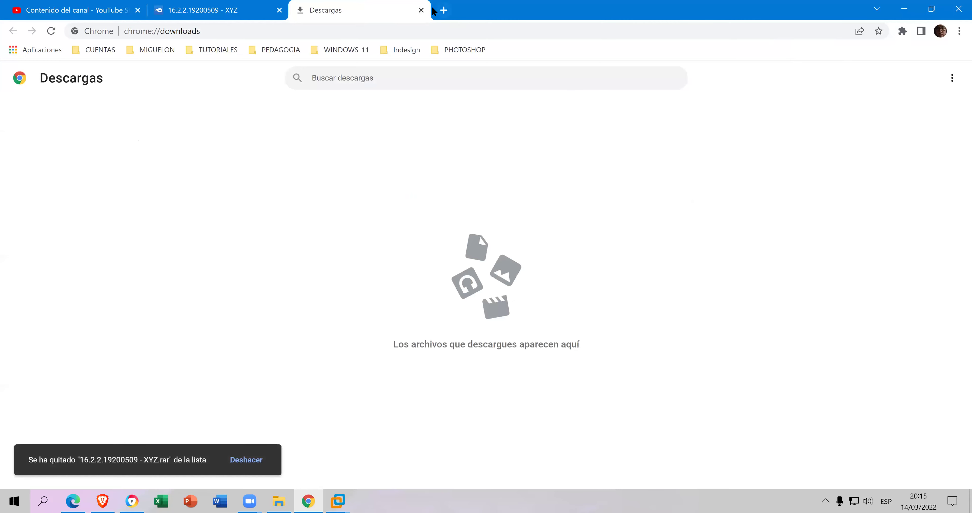
key(ctrl+w)
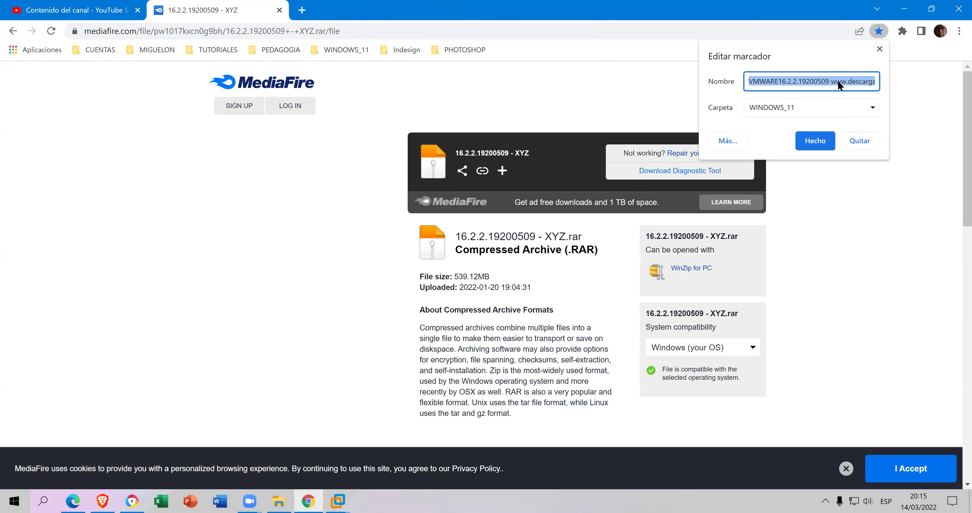
- Copy the site address from the MediaFire bookmark name, close the tab, and return to the VM
click(832, 82)
drag(833, 82, 889, 87)
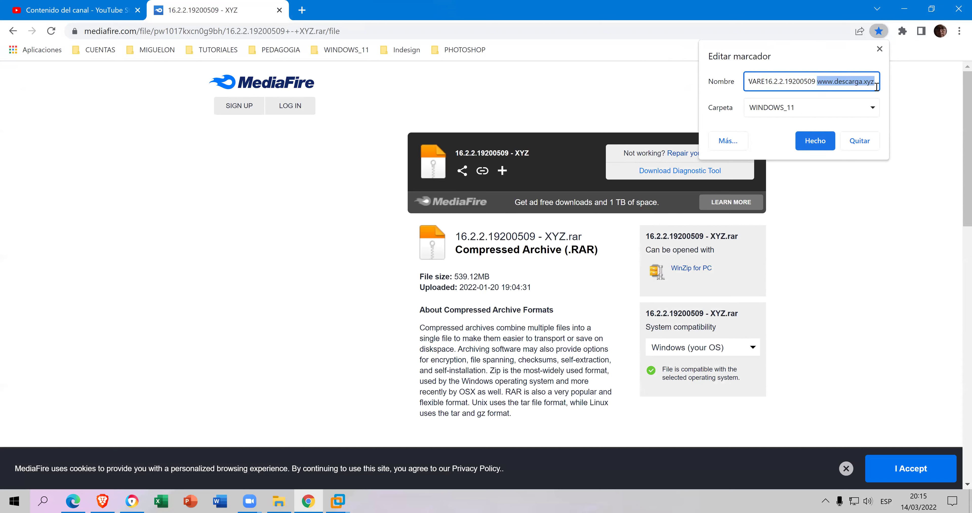
right_click(853, 81)
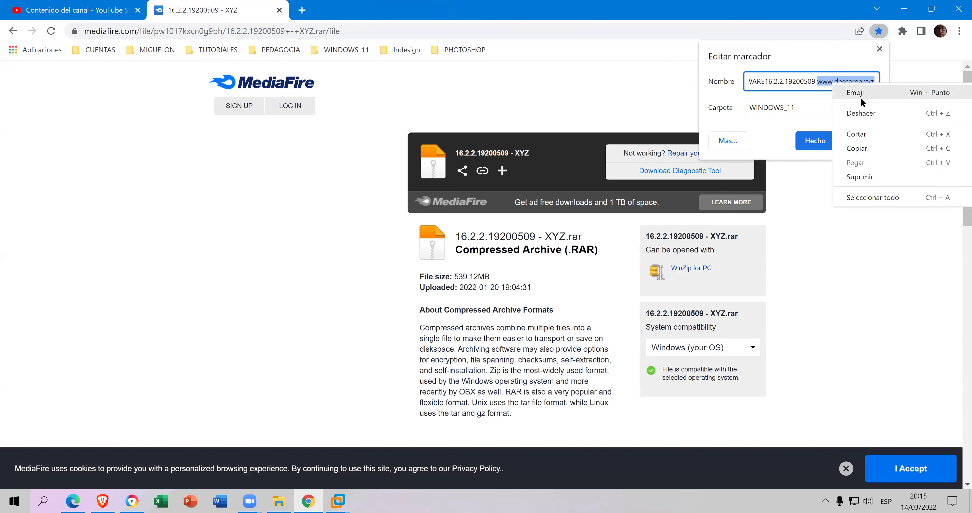
click(854, 148)
click(816, 144)
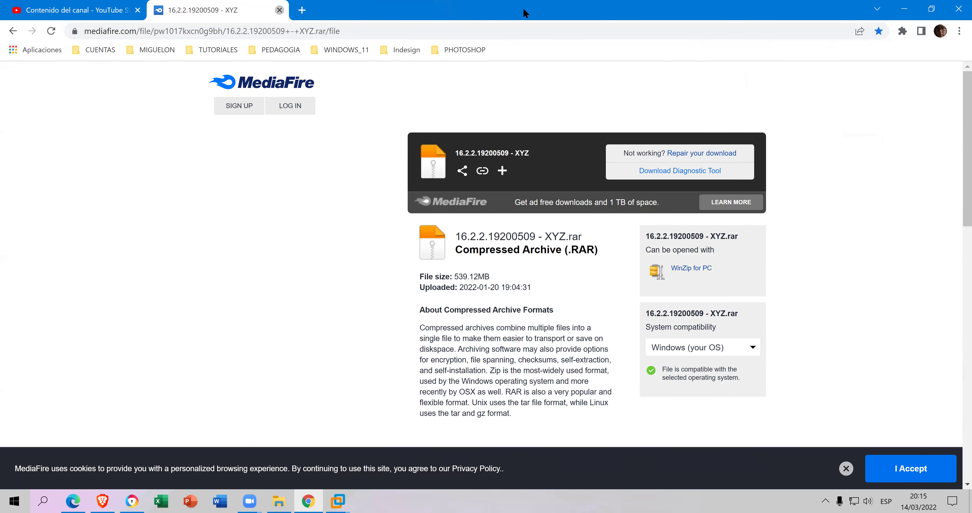
key(ctrl+w)
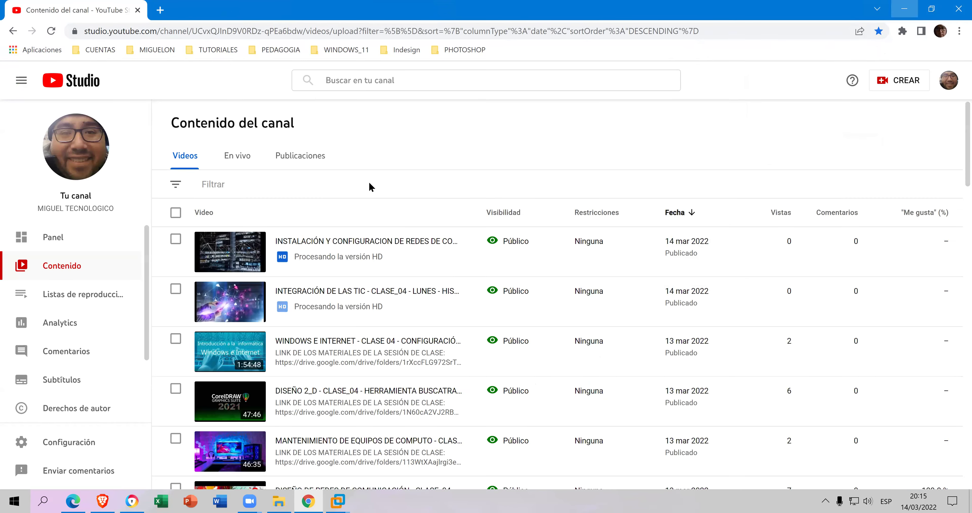
key(alt+Tab)
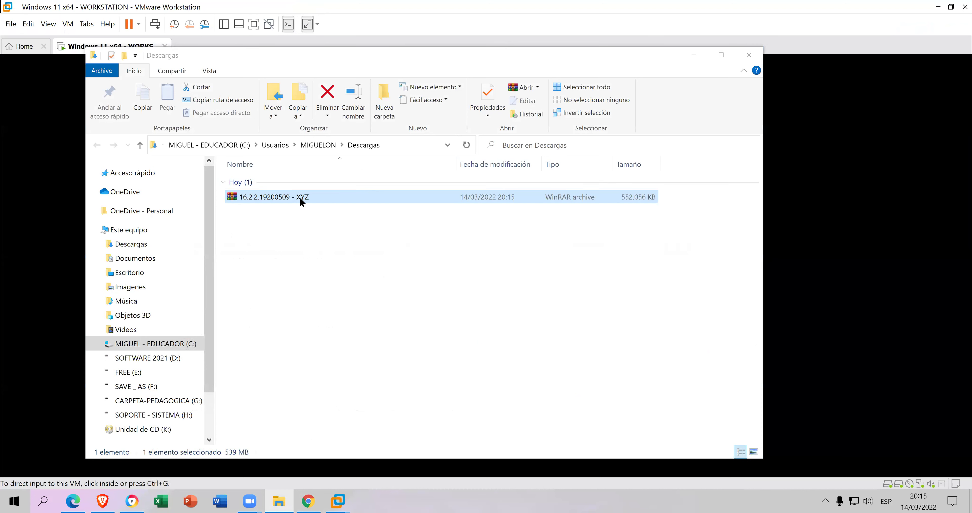
- Open 16.2.2.19200509 - XYZ.rar with the pasted password and extract it to Descargas
double_click(299, 196)
key(ctrl+v)
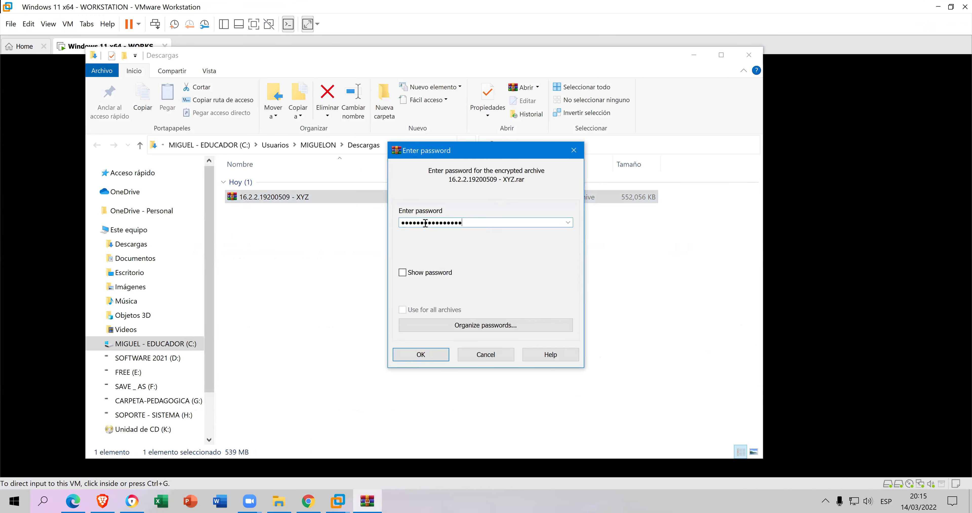
click(409, 354)
click(209, 103)
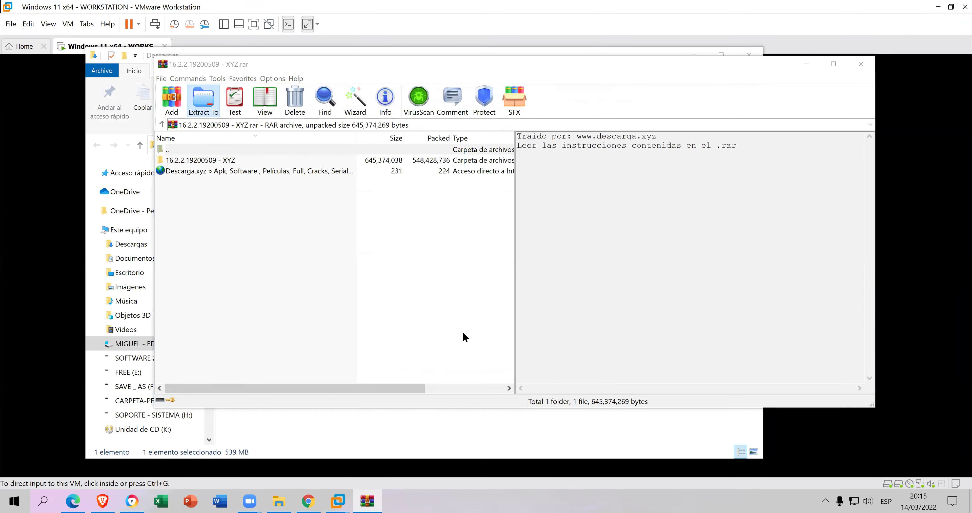
click(568, 362)
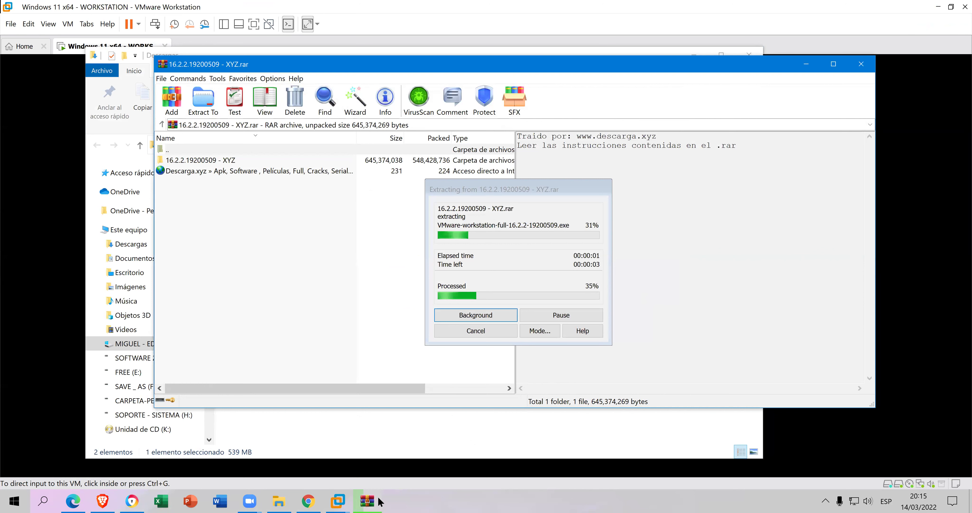
- Remove the archive from WinRAR's recent list and close WinRAR
right_click(366, 500)
right_click(387, 410)
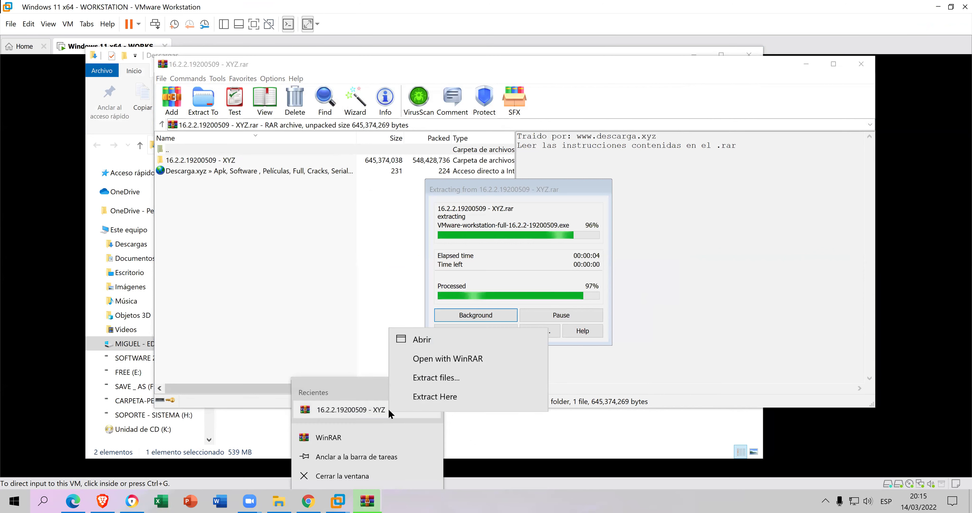
click(424, 373)
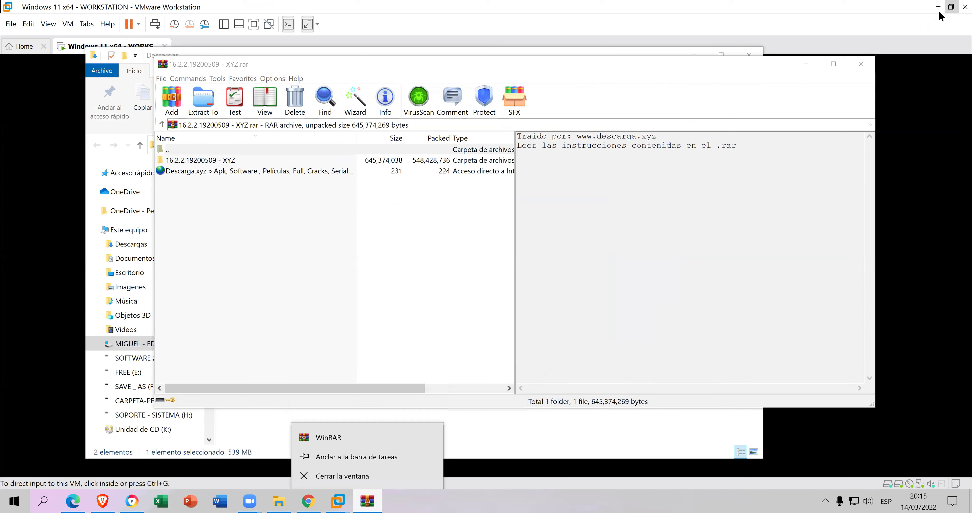
click(863, 65)
- Delete the Descarga.xyz shortcut from the extracted 16.2.2.19200509 - XYZ folder
double_click(308, 194)
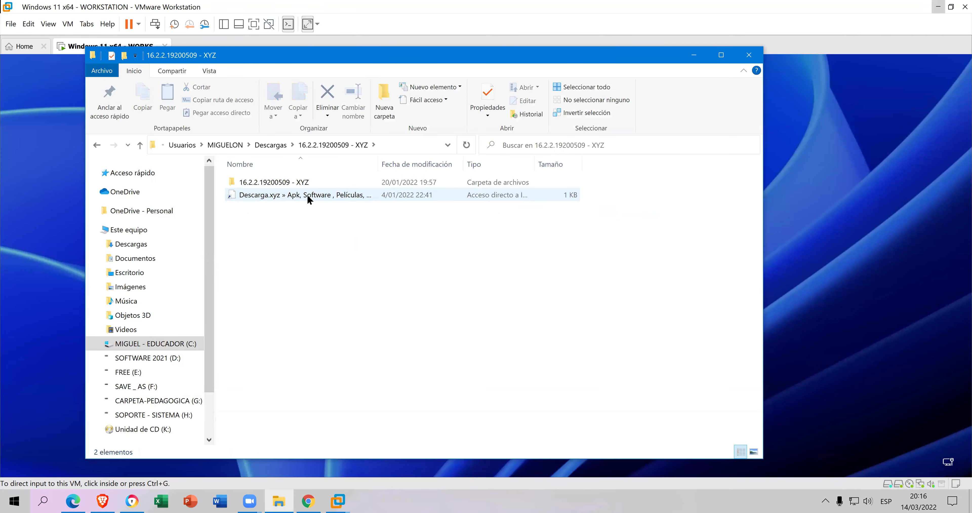
right_click(295, 193)
click(310, 309)
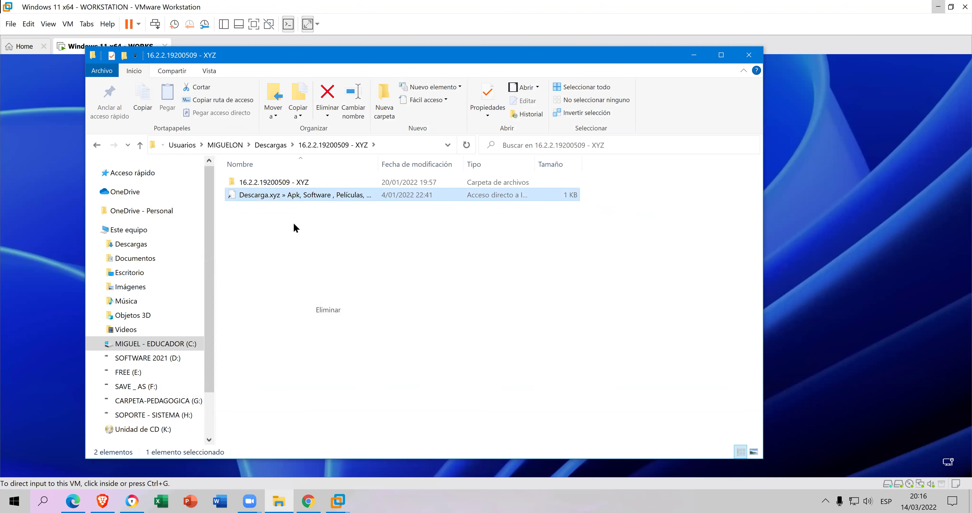
- Copy Keygen-AMPED into Descargas and cancel the copy when it is blocked
double_click(293, 184)
click(274, 182)
right_click(272, 180)
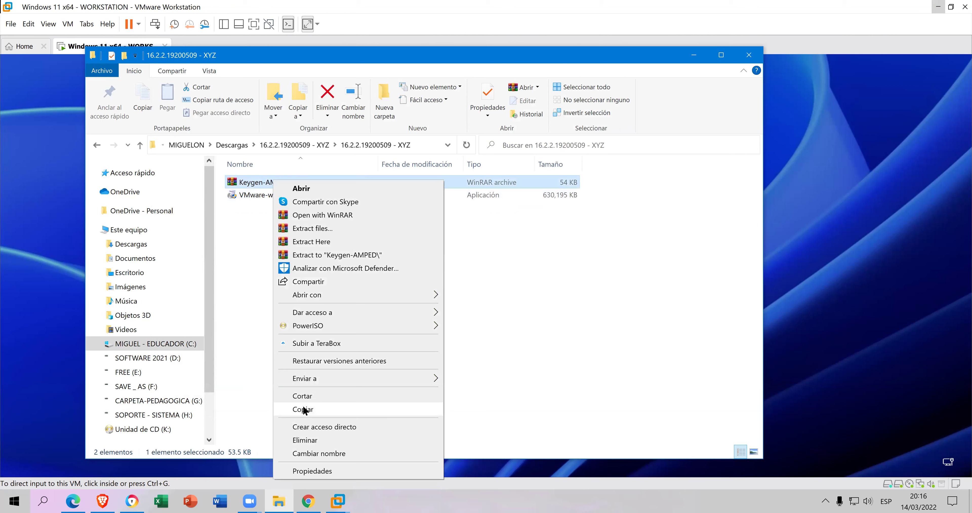
click(304, 409)
click(232, 145)
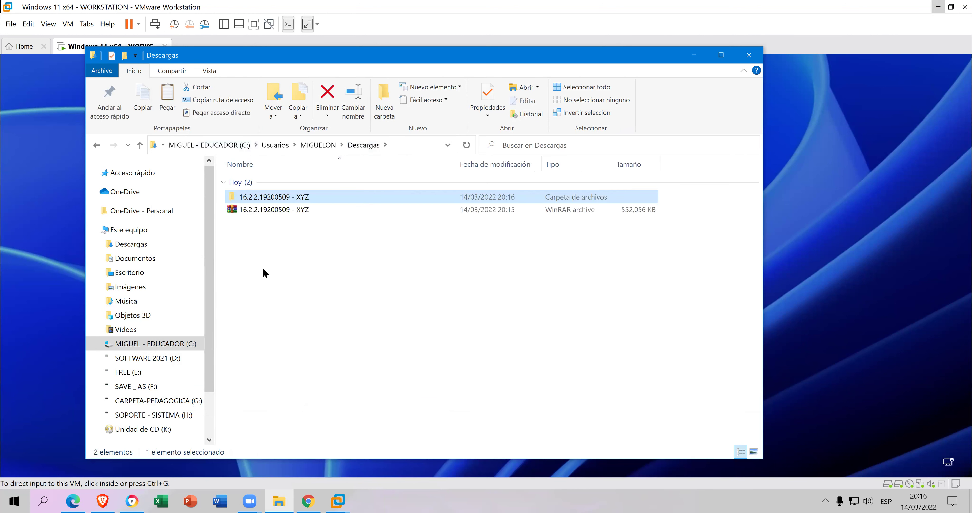
right_click(264, 266)
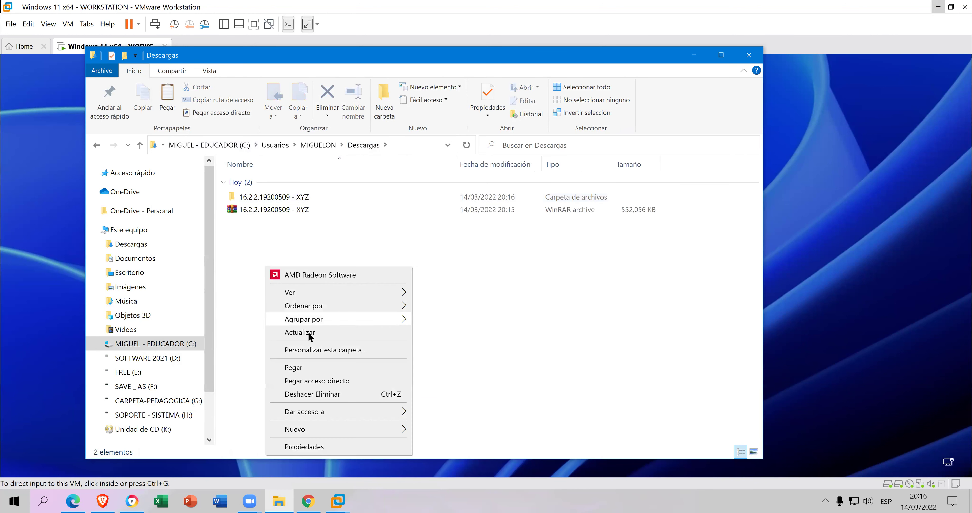
click(298, 367)
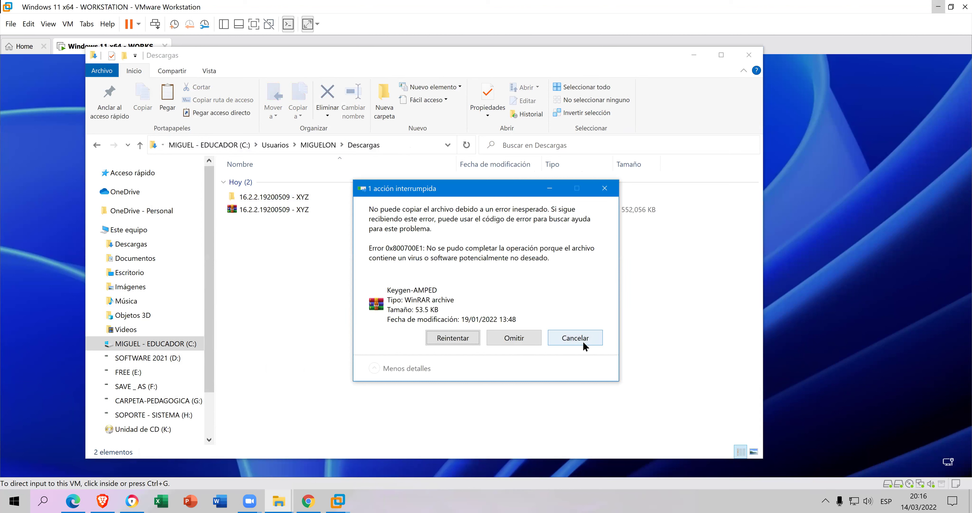
click(575, 337)
- Reopen the inner folder holding the keygen and installer, then lock Windows with Win+L
click(305, 200)
double_click(305, 200)
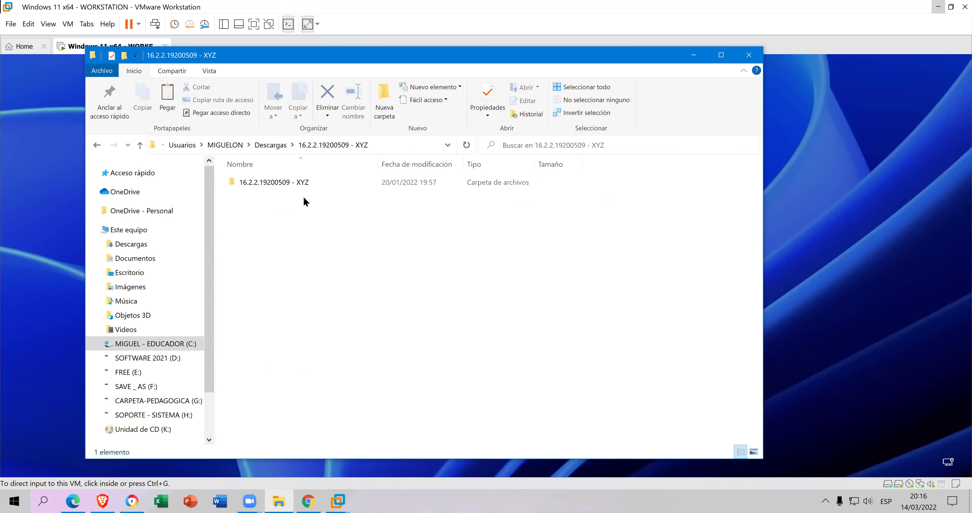
double_click(302, 182)
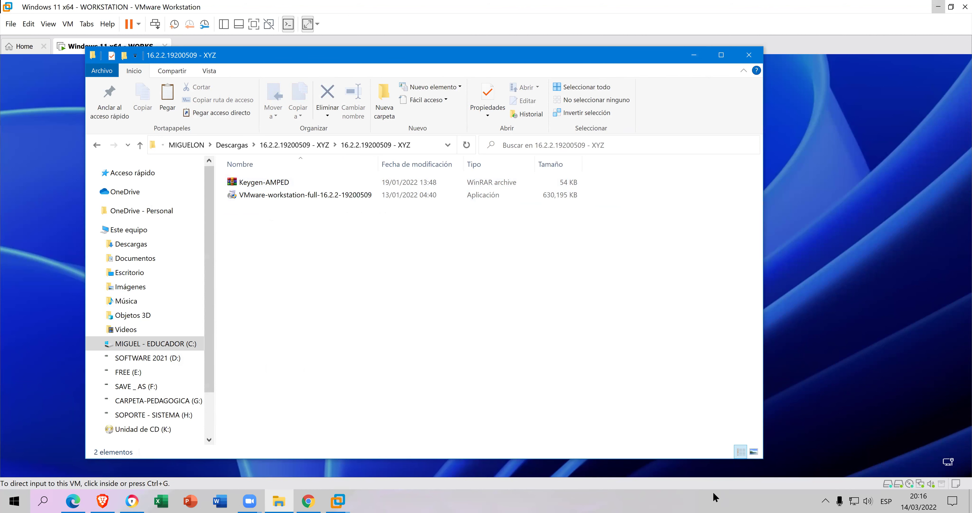
key(super+l)
click(488, 278)
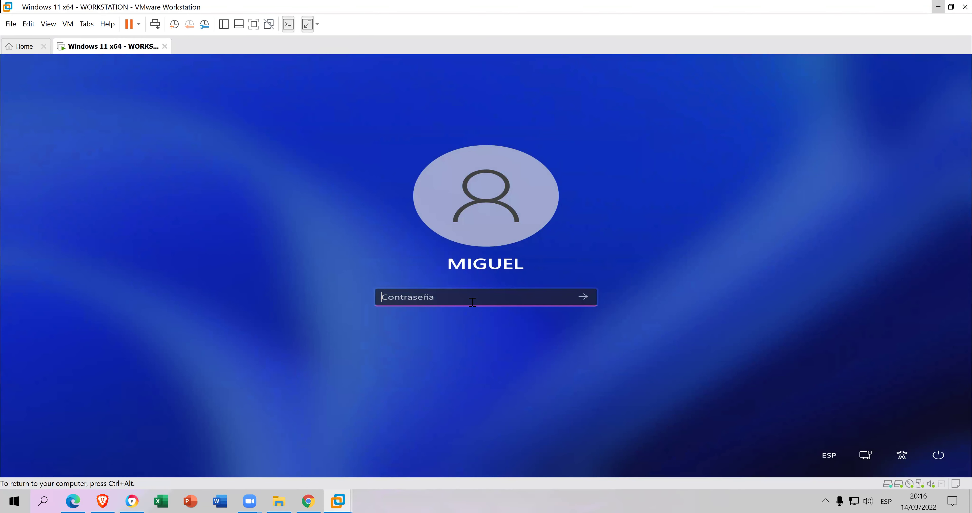
- Sign in with the Windows password, launch VMware Workstation Pro from the desktop, and bring up File Explorer
text(*****)
key(Return)
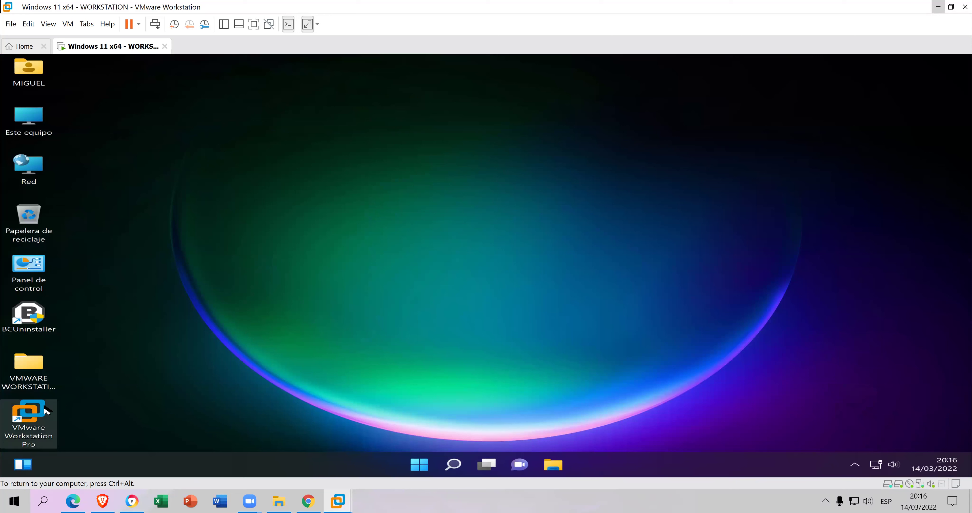
click(49, 411)
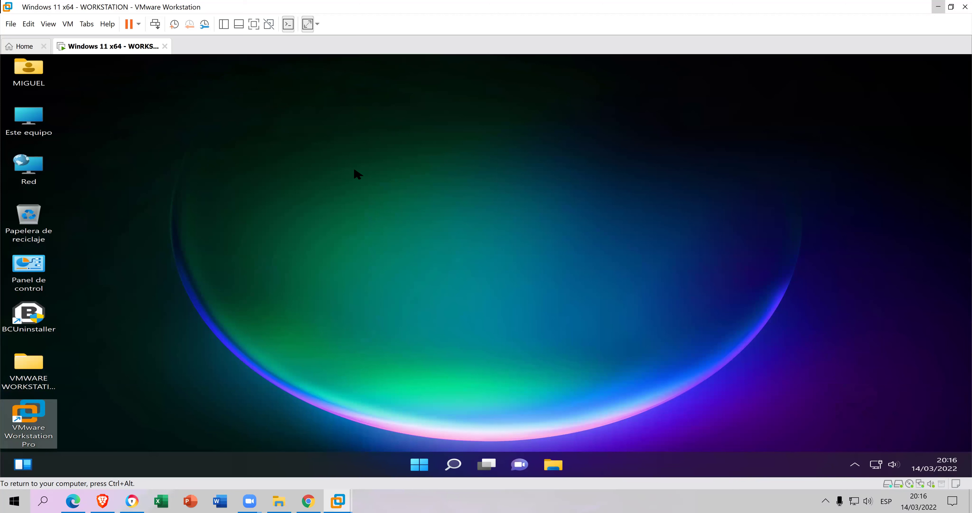
key(Return)
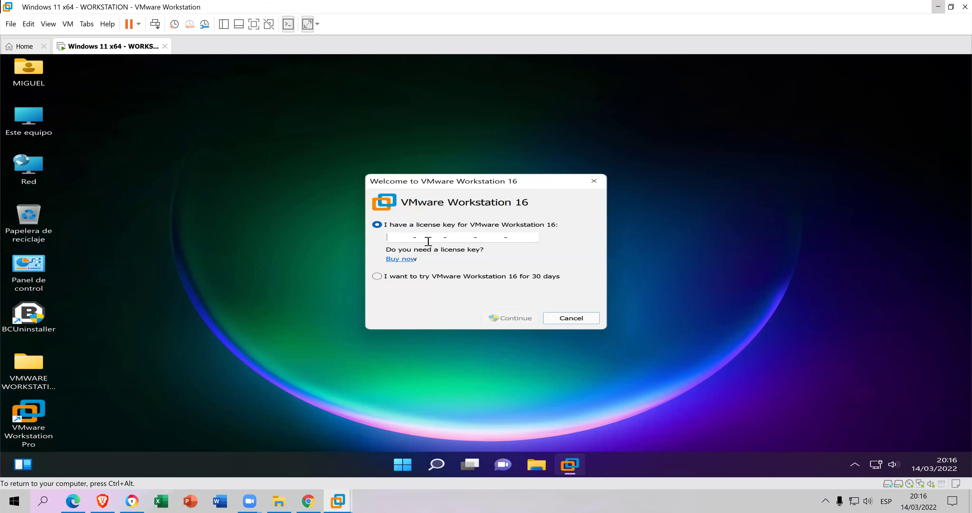
right_click(514, 214)
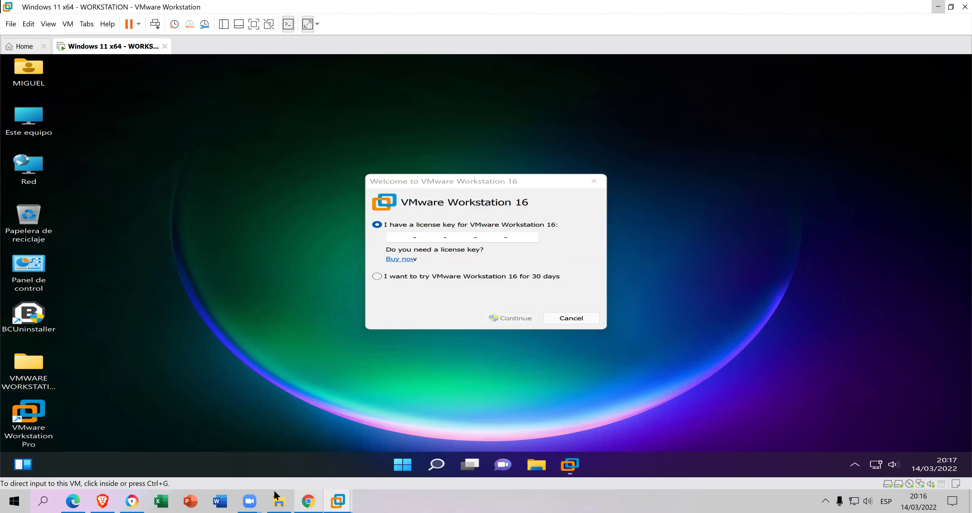
click(278, 501)
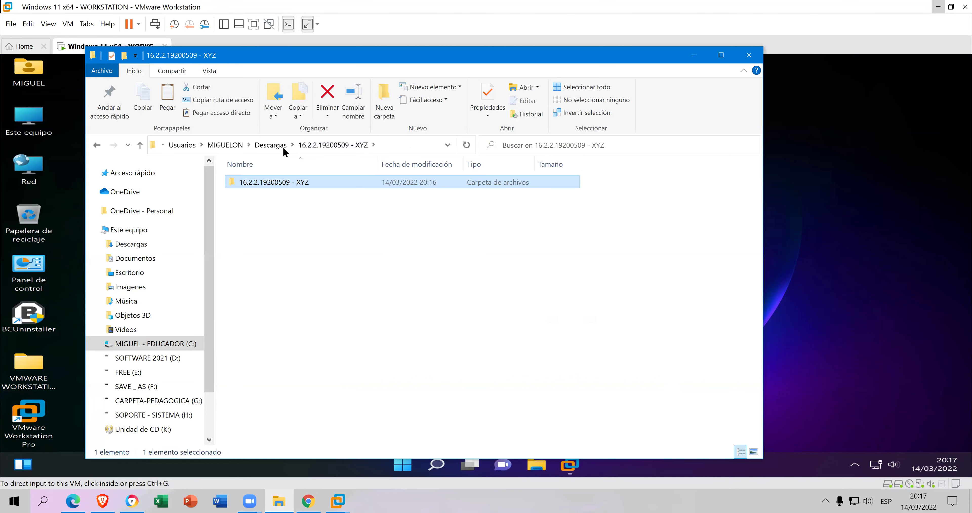
- Delete the extracted 16.2.2.19200509 - XYZ folder from Descargas
click(274, 146)
right_click(253, 194)
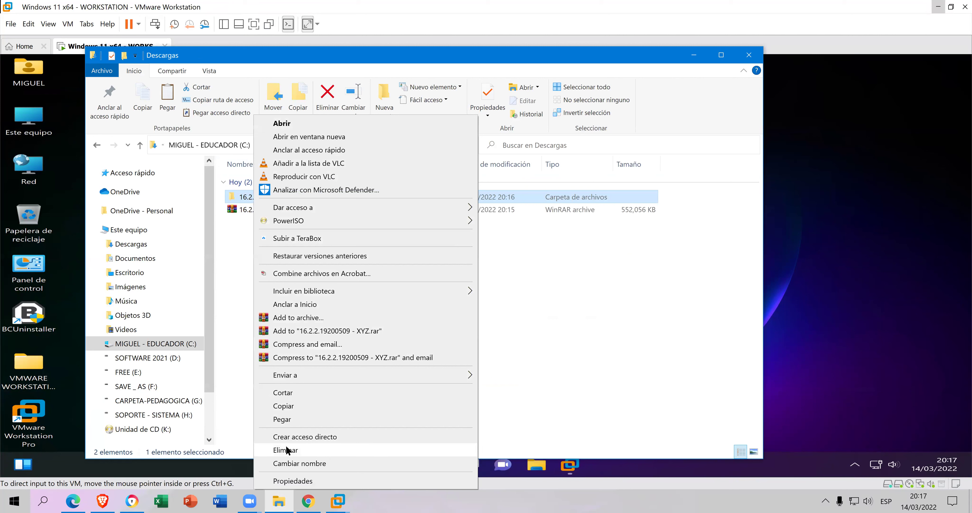
click(287, 450)
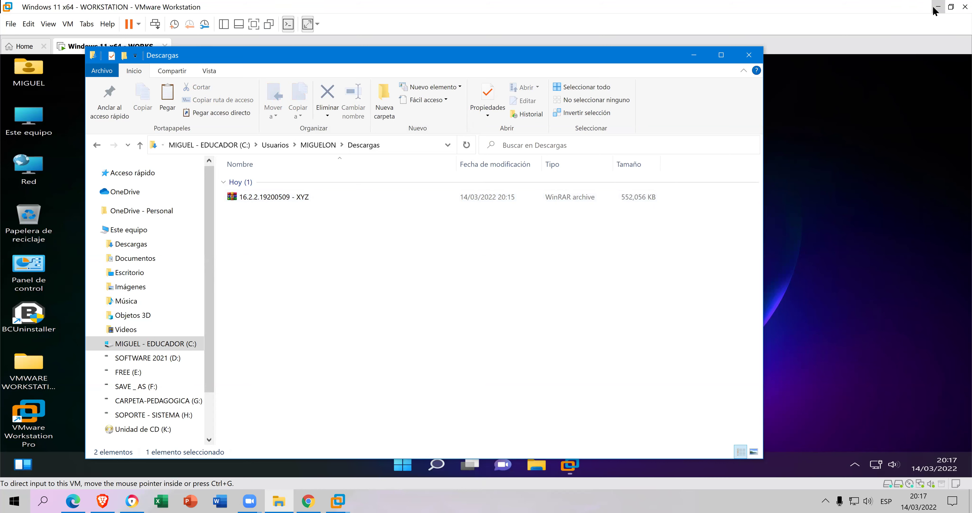
- Reopen the RAR archive's password prompt on the host, then open a new Chrome tab
click(938, 8)
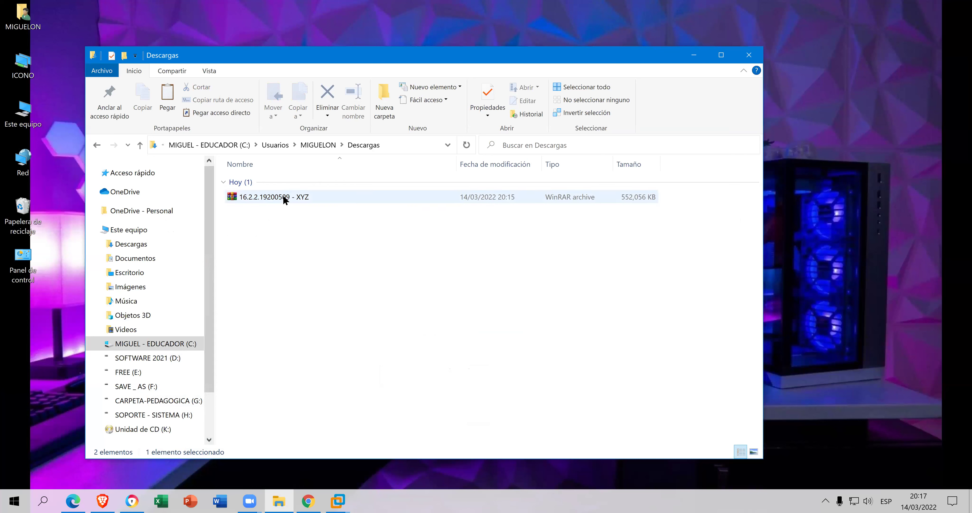
double_click(285, 198)
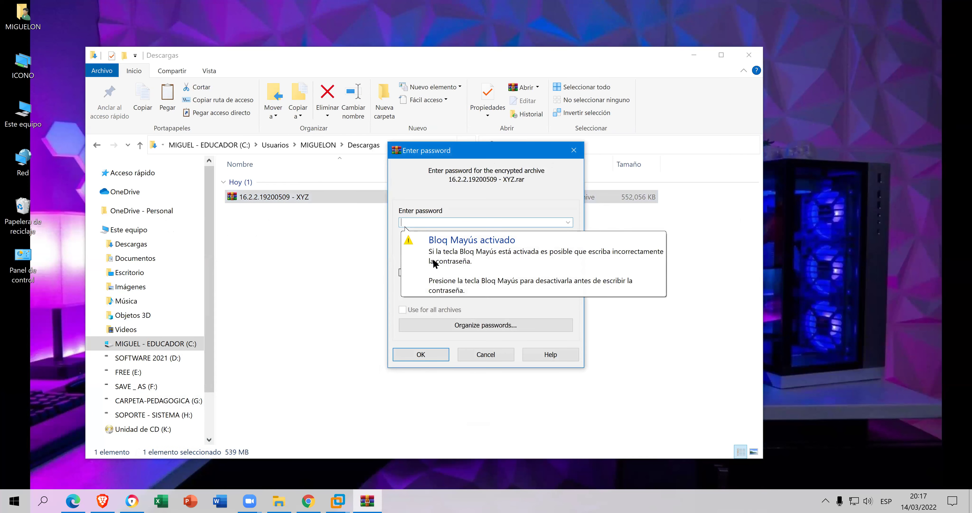
right_click(436, 263)
click(410, 224)
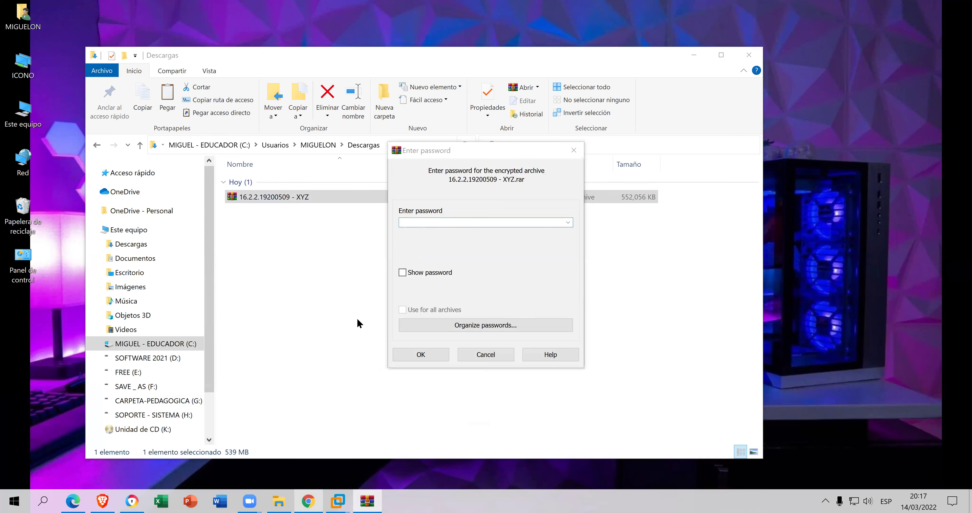
key(alt+Tab)
click(160, 10)
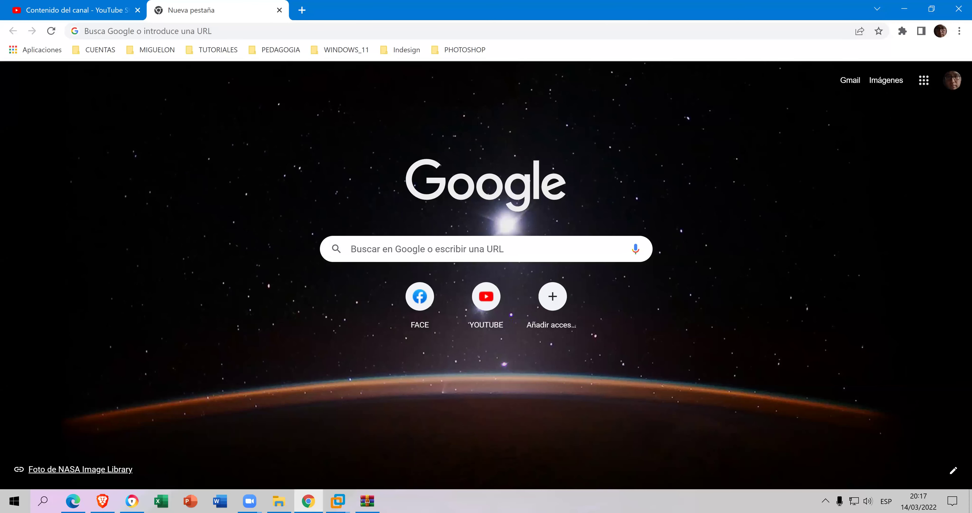
- Reopen the MediaFire page from the WINDOWS_11 bookmarks and copy the password from its bookmark name
click(340, 50)
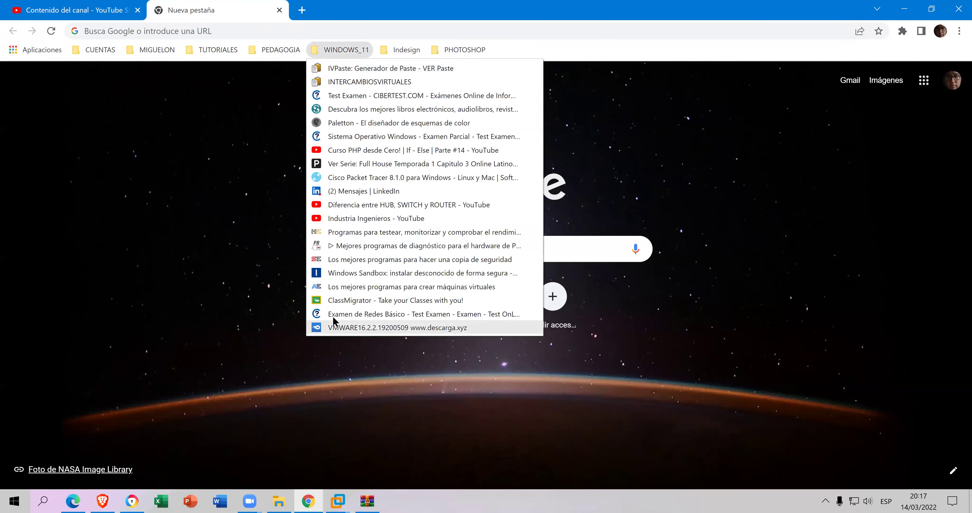
click(333, 327)
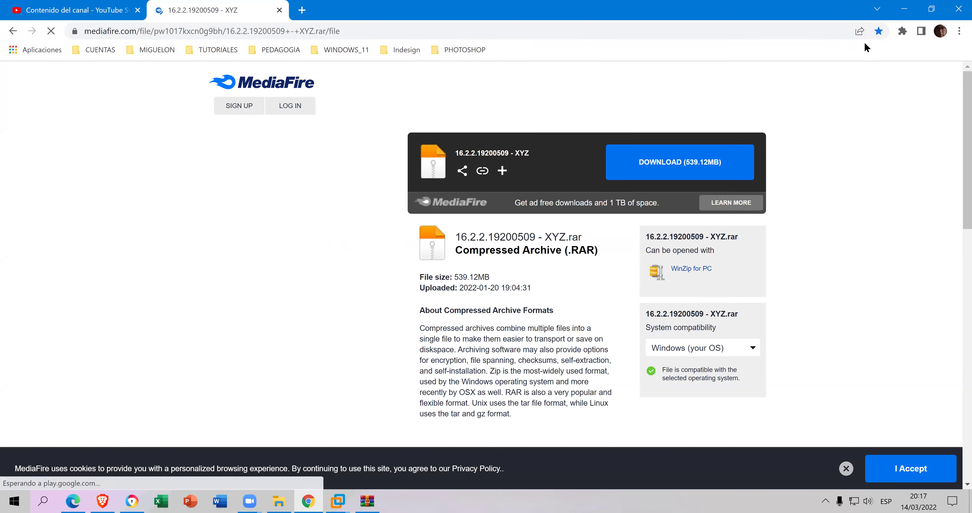
click(878, 33)
click(832, 82)
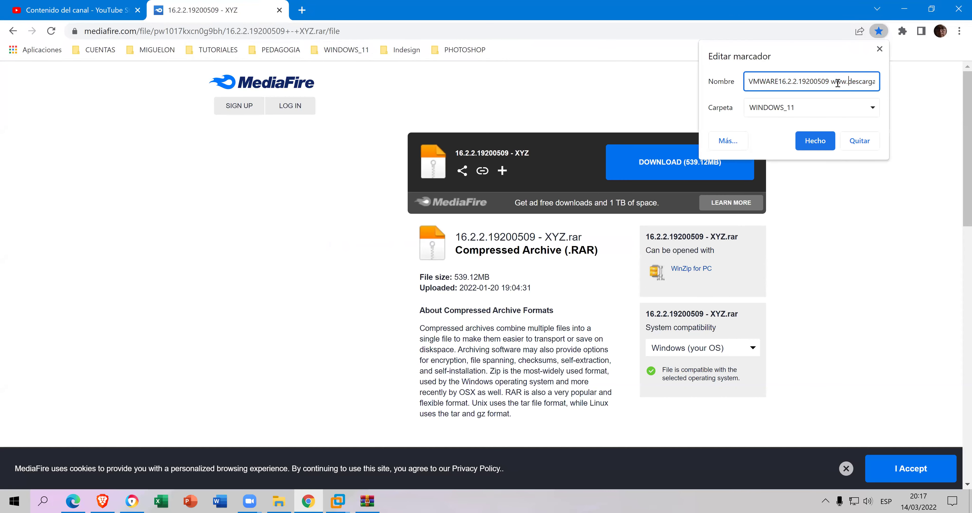
drag(831, 83, 870, 84)
right_click(870, 83)
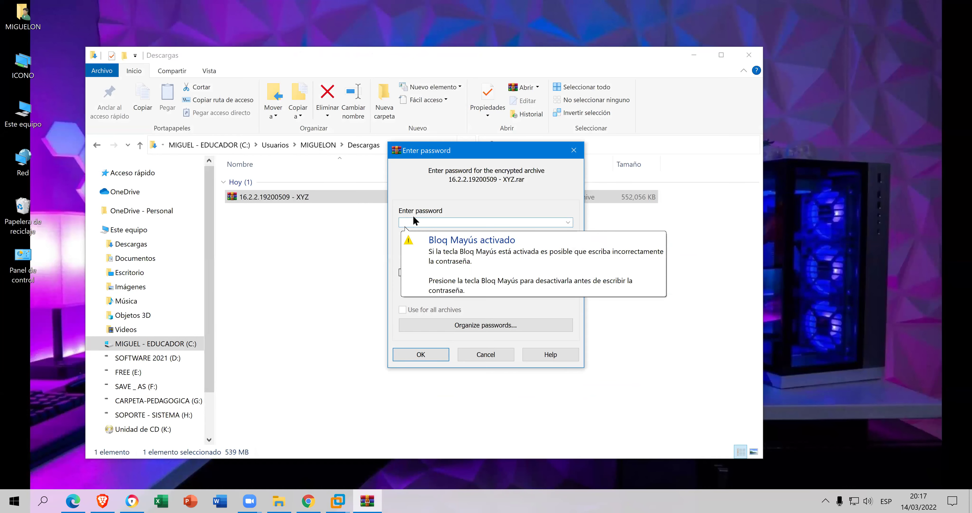
- Paste the password into WinRAR's prompt and open the 16.2.2.19200509 - XYZ.rar archive
right_click(413, 221)
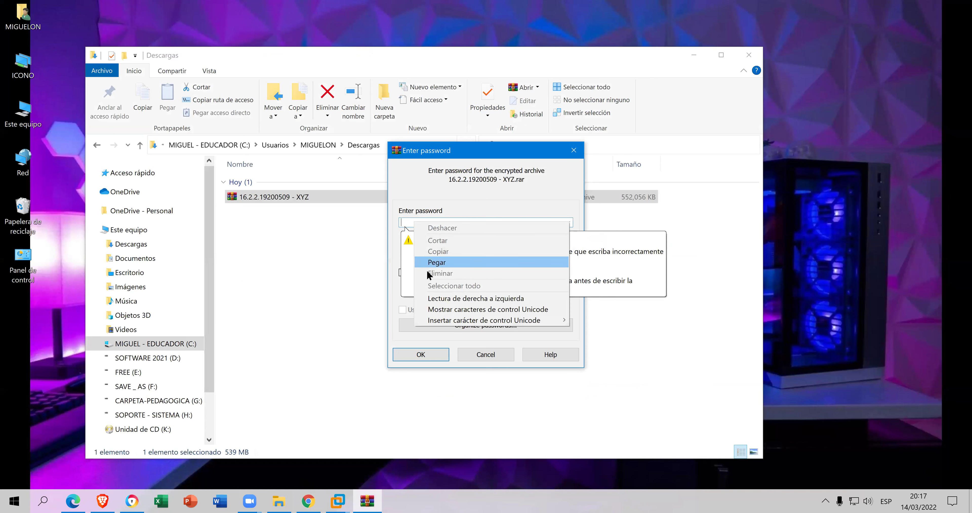
click(430, 263)
click(422, 354)
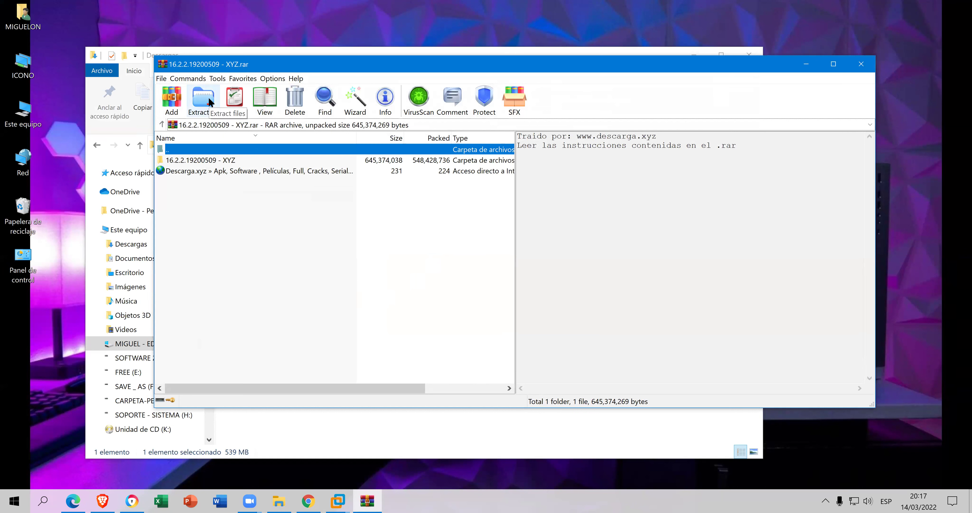
- Remove the archive from WinRAR's recent archives list on the taskbar
click(368, 491)
right_click(368, 490)
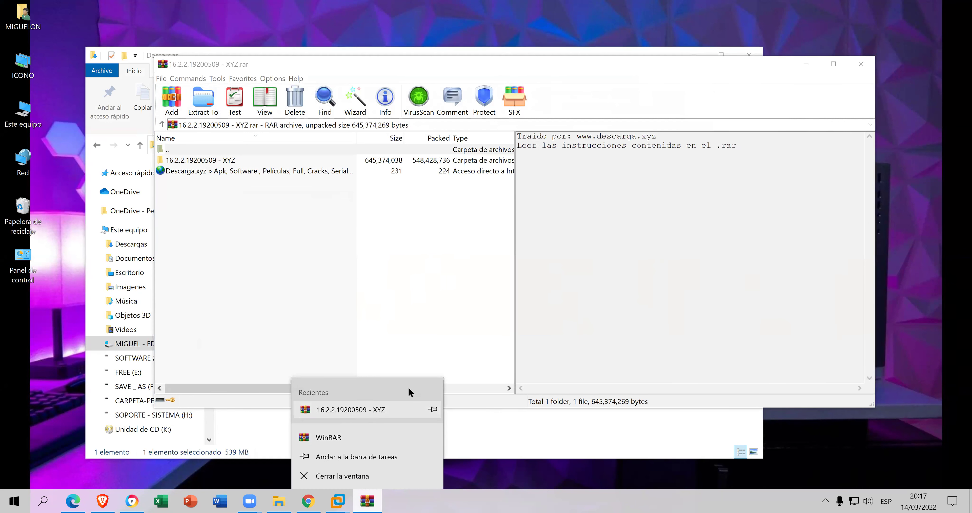
right_click(369, 412)
click(407, 381)
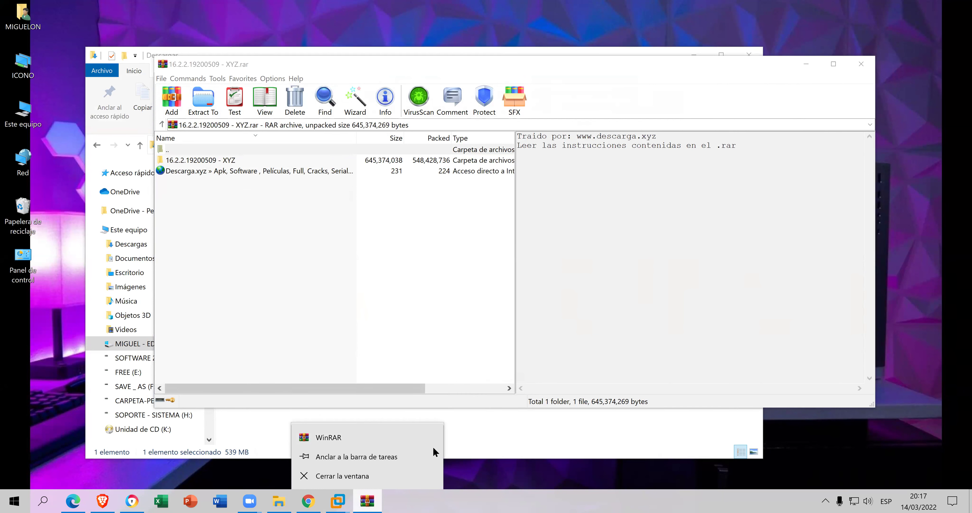
right_click(481, 497)
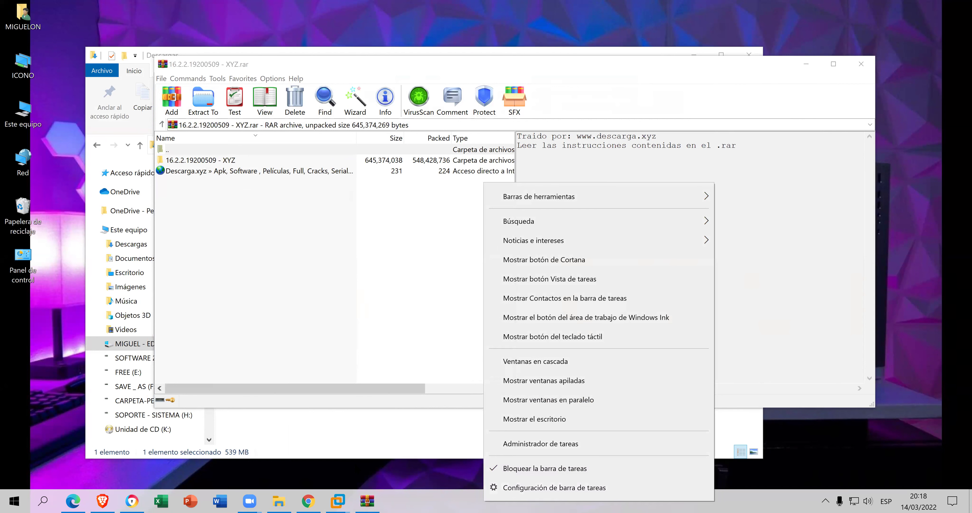
key(Escape)
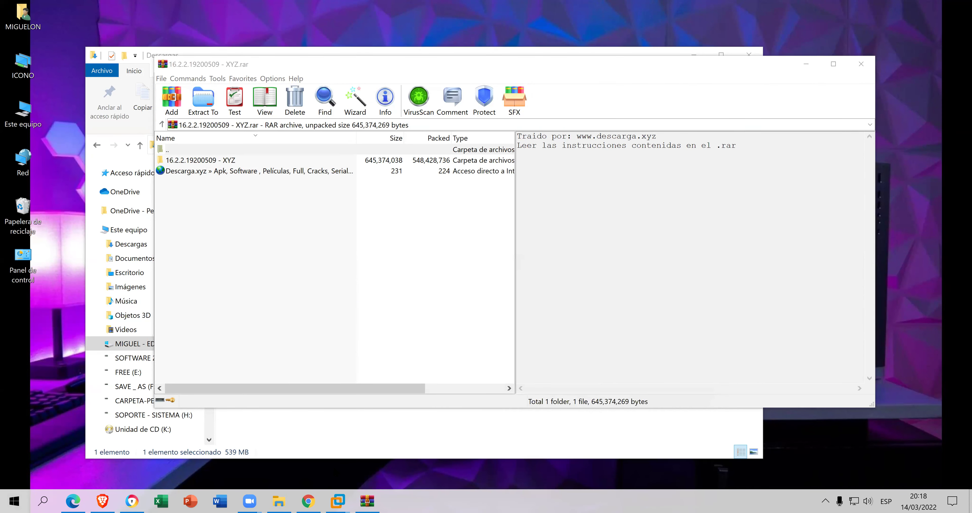
- Search 'CONF' in Start and launch the Settings app
key(super)
text(CINF)
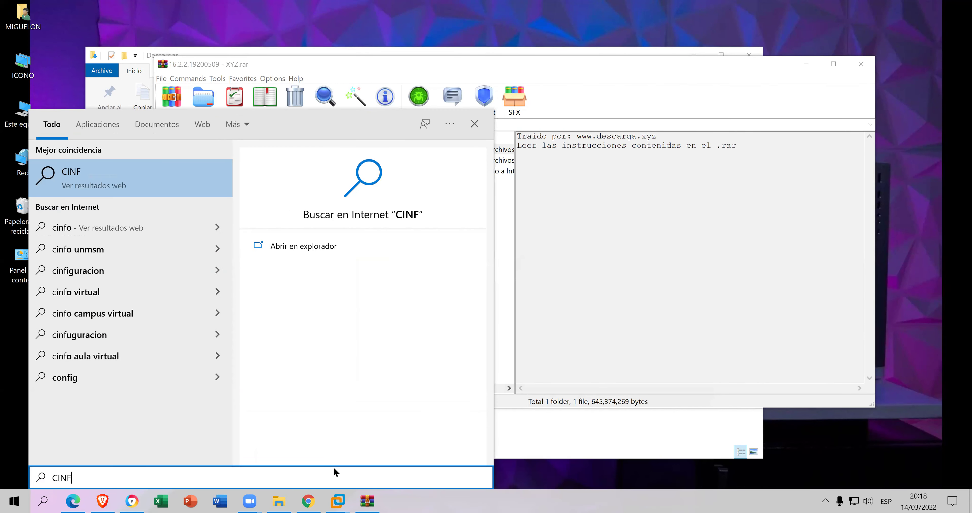
key(BackSpace)
key(BackSpace)
key(BackSpace)
key(BackSpace)
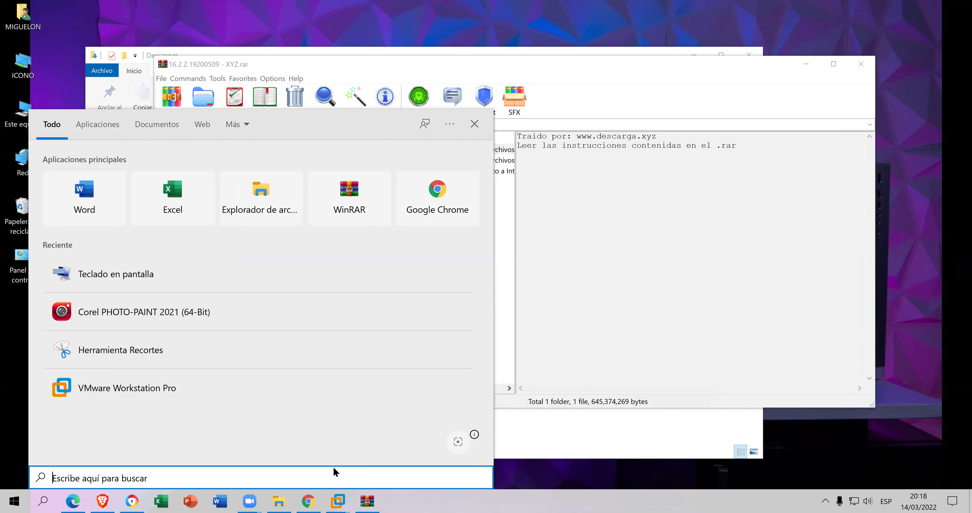
text(CONF)
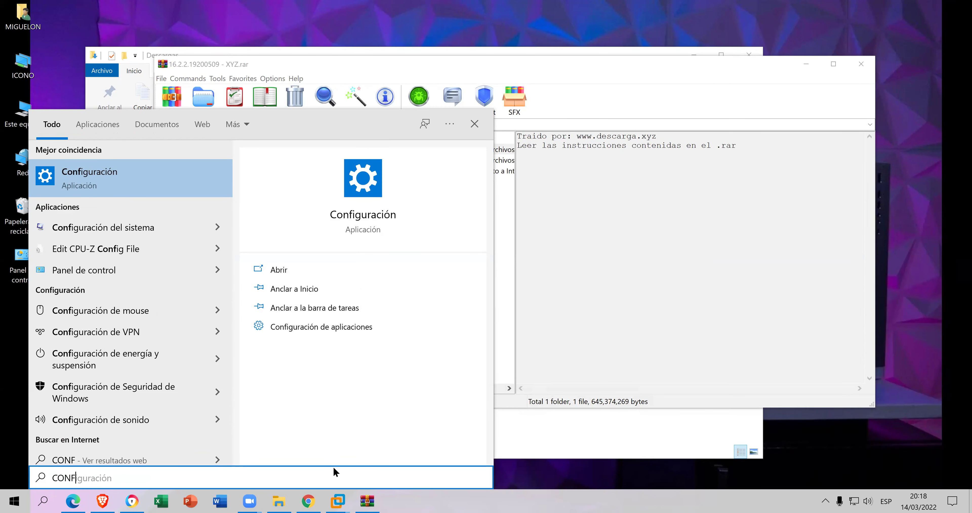
key(Return)
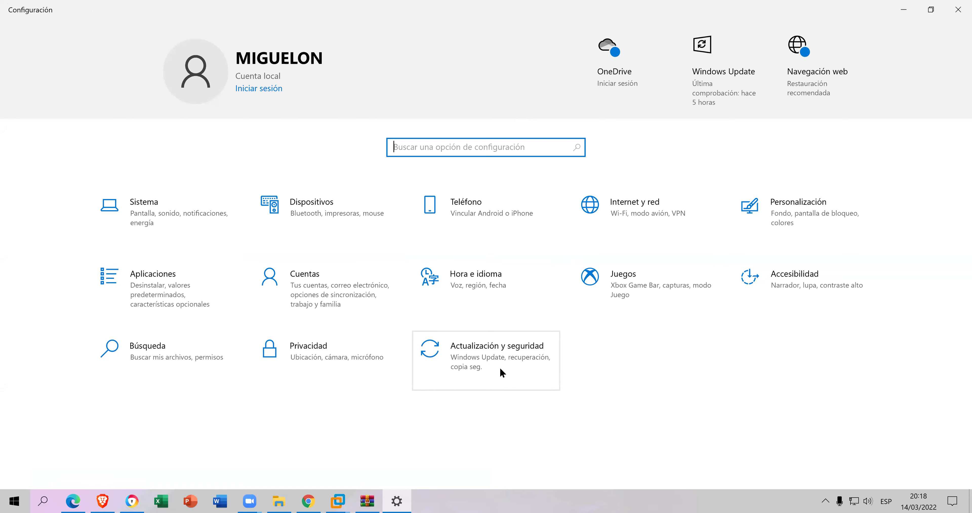
- Go to Actualización y seguridad > Seguridad de Windows and open Windows Security
click(485, 356)
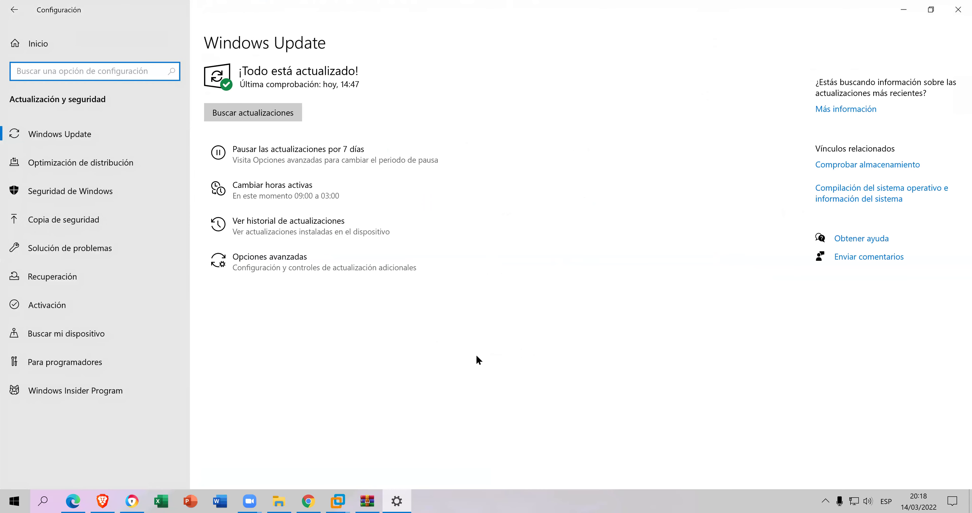
click(136, 185)
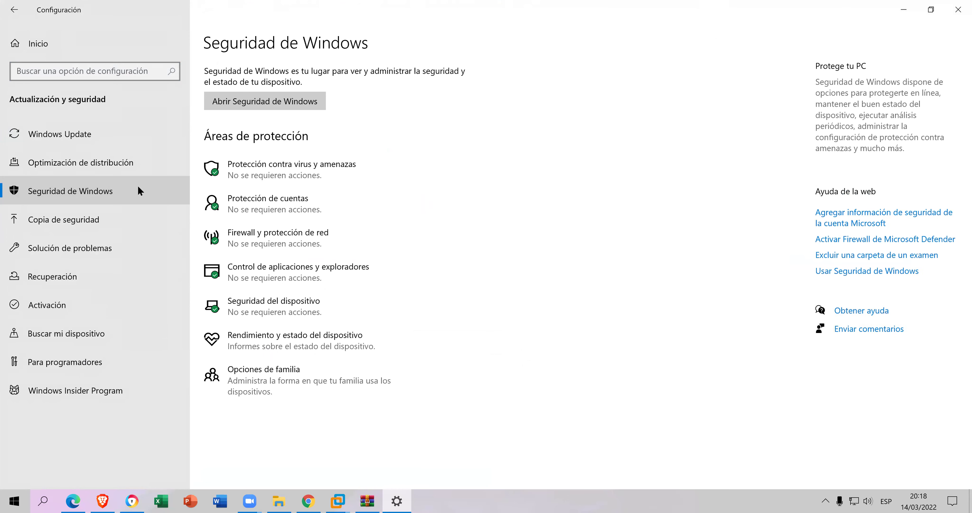
click(298, 105)
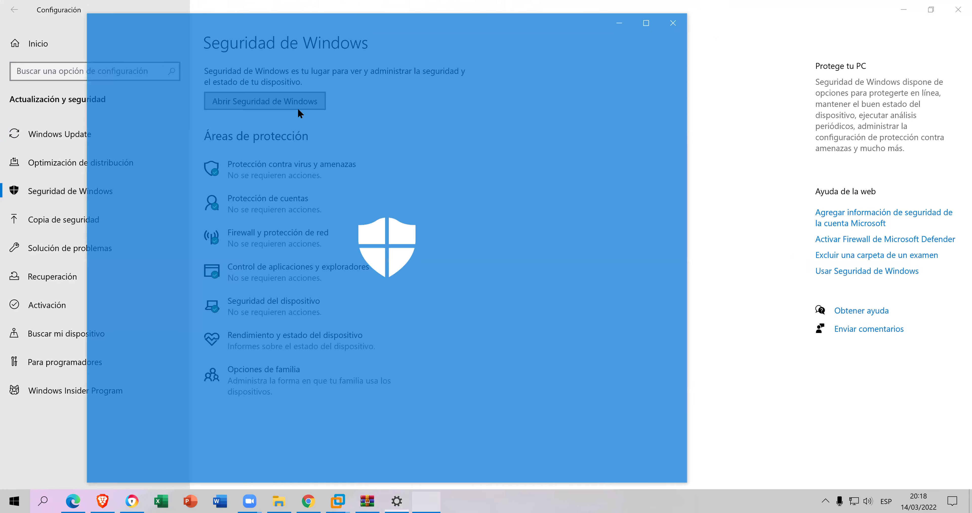
- Close Settings, maximise Windows Security, and open the virus and threat protection settings
click(958, 11)
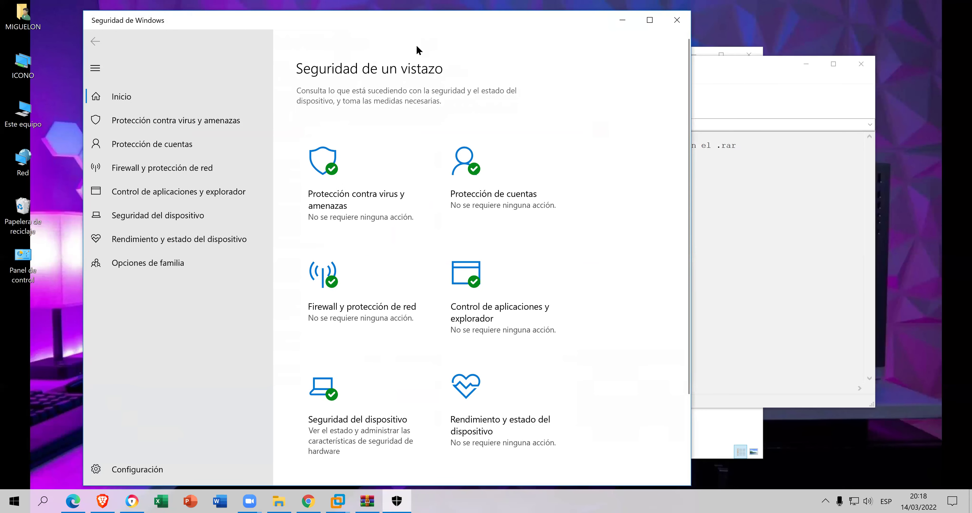
double_click(440, 19)
click(287, 153)
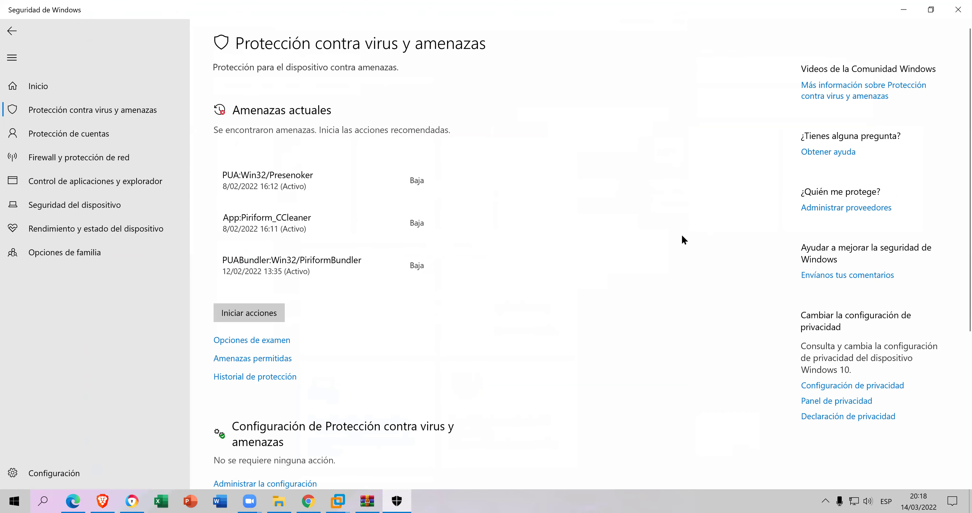
scroll(653, 262, down, 3)
scroll(653, 260, down, 3)
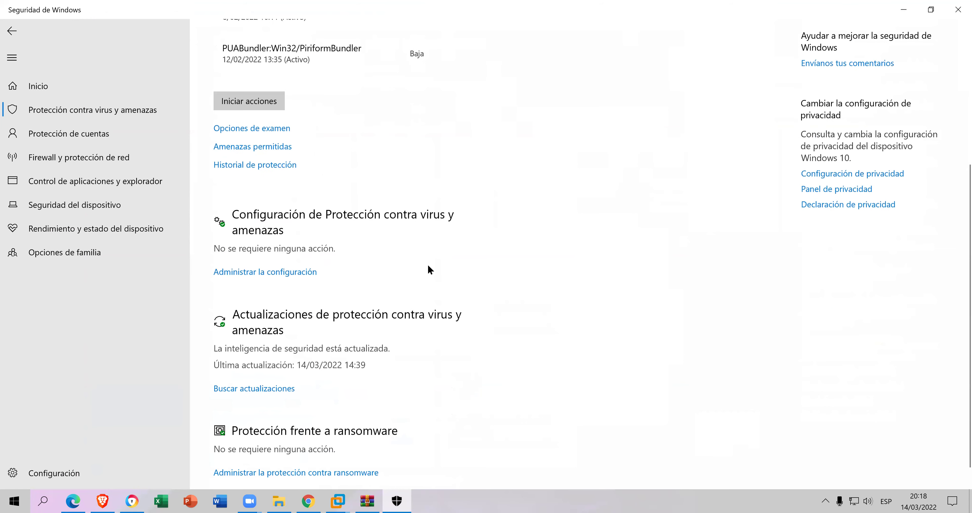
click(302, 268)
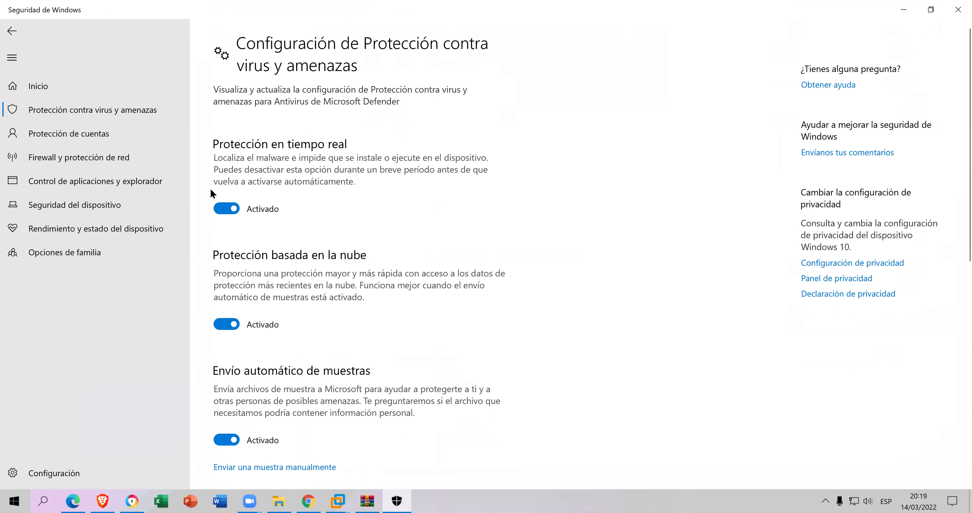
- Turn off real-time protection, approve the admin prompt, and minimise Windows Security
click(231, 207)
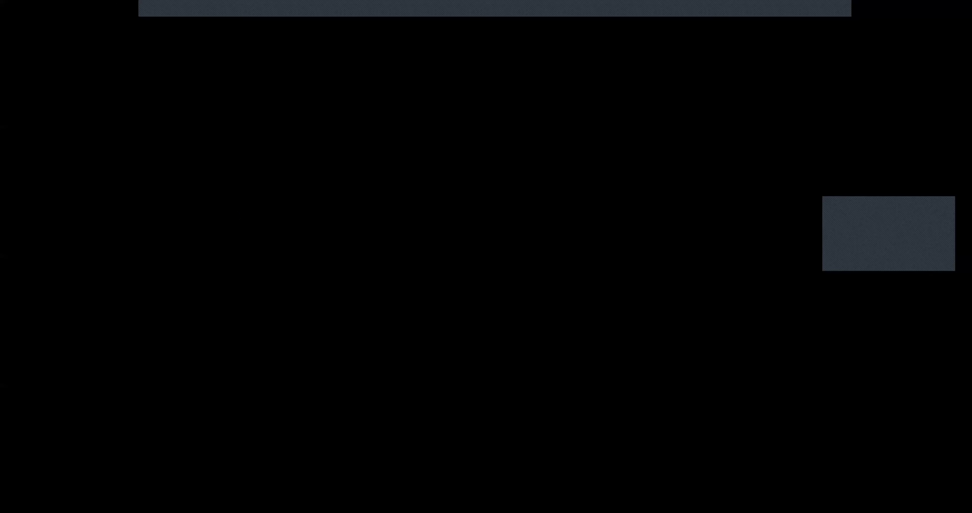
key(Return)
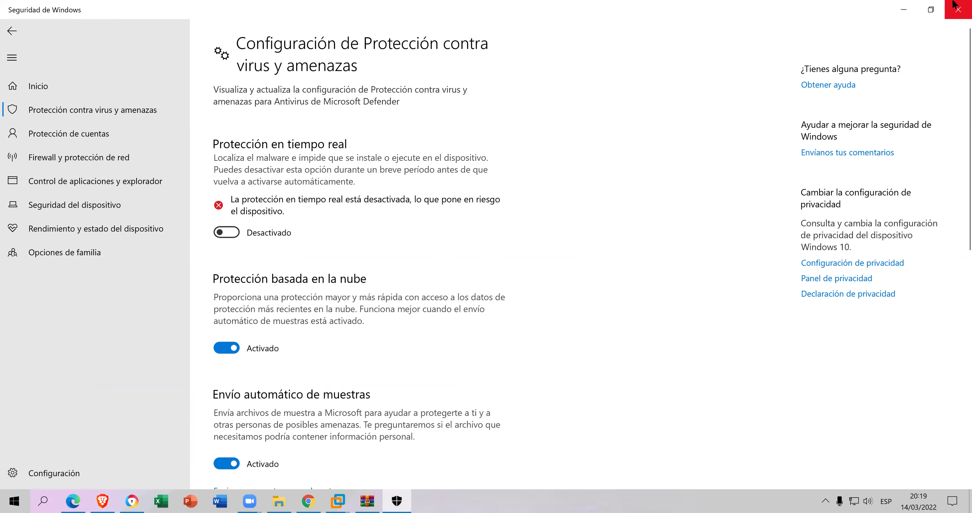
click(901, 24)
- Extract the archive into Descargas with WinRAR, close WinRAR and delete the .rar archive
click(216, 106)
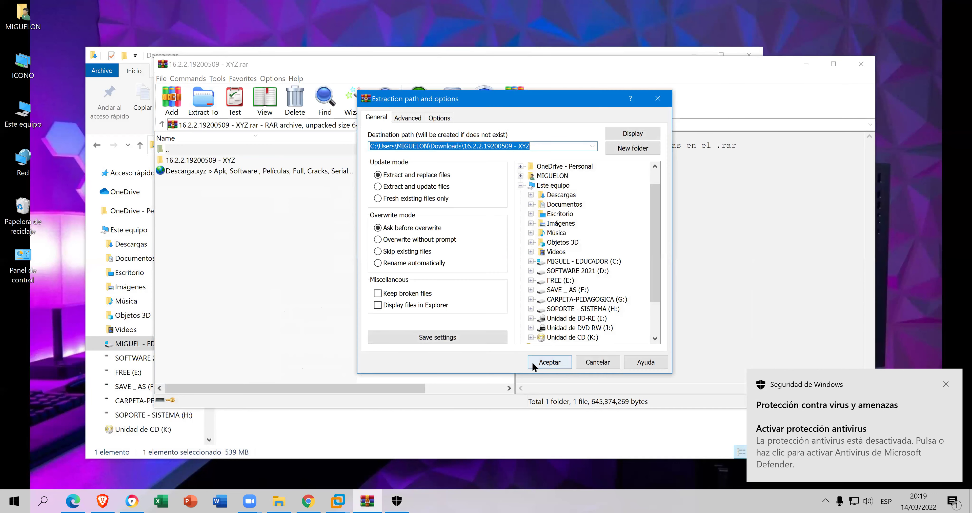
click(539, 362)
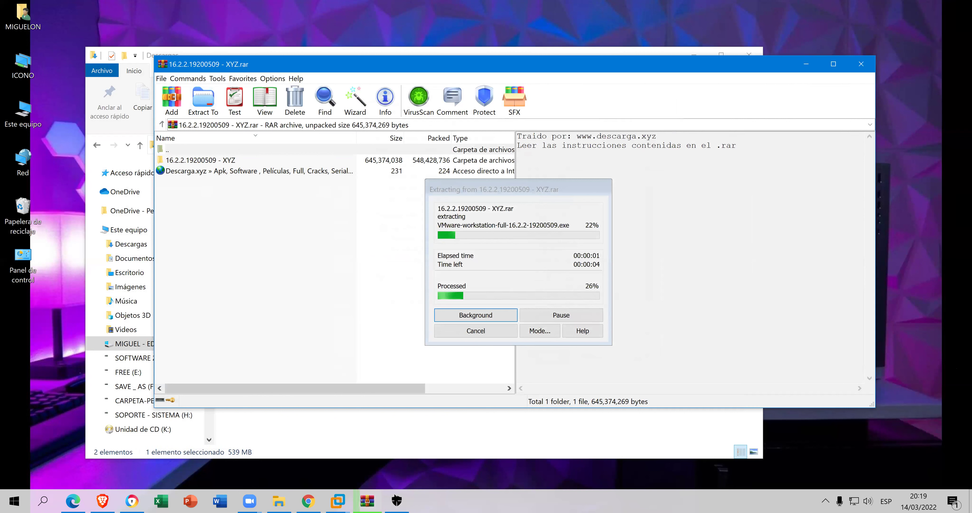
right_click(367, 500)
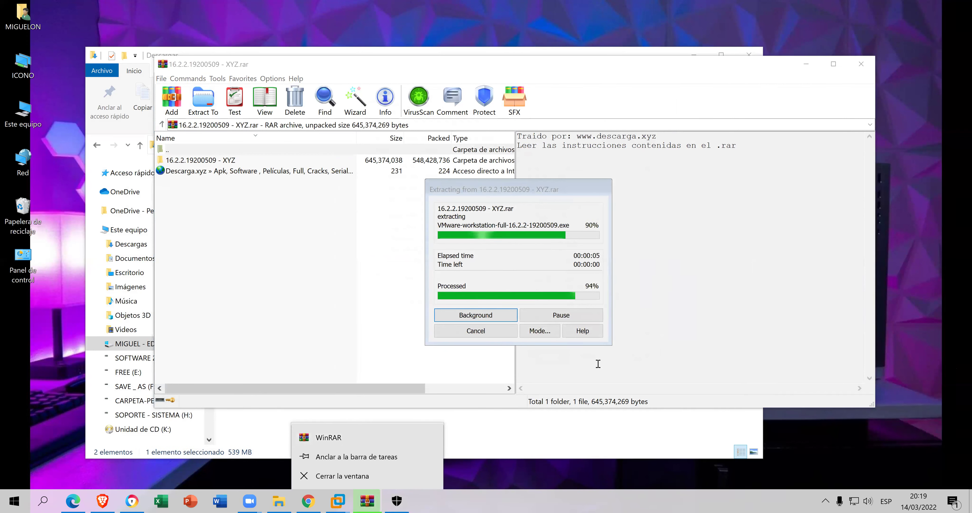
click(861, 63)
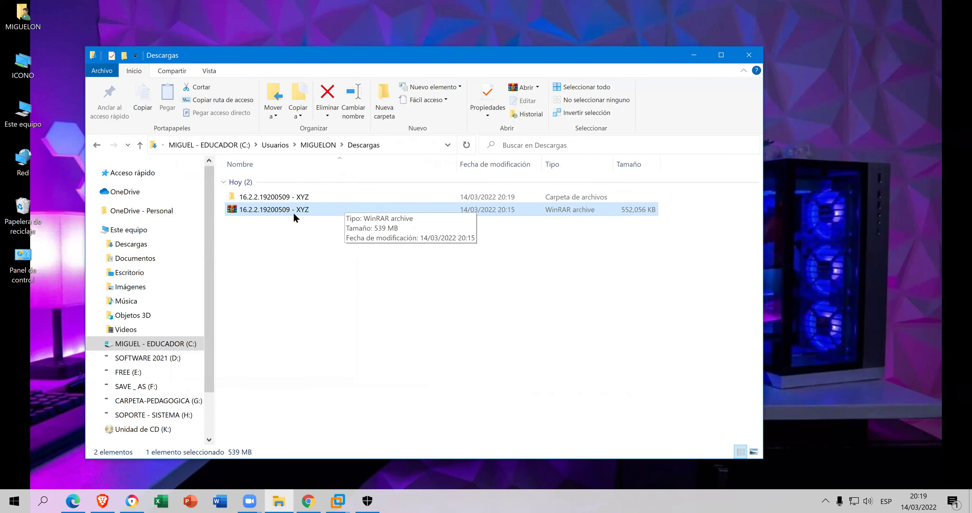
right_click(292, 210)
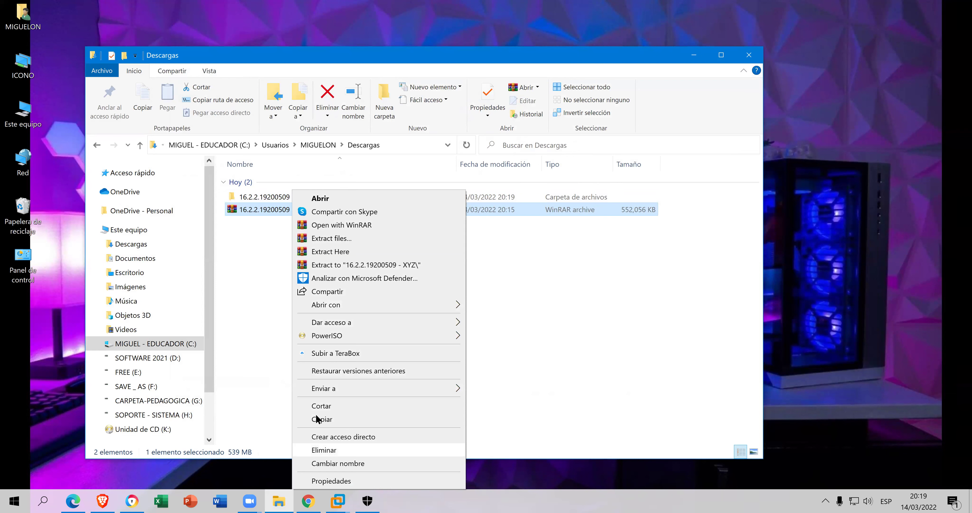
click(319, 450)
- Delete the Descarga.xyz shortcut inside the extracted folder
double_click(316, 198)
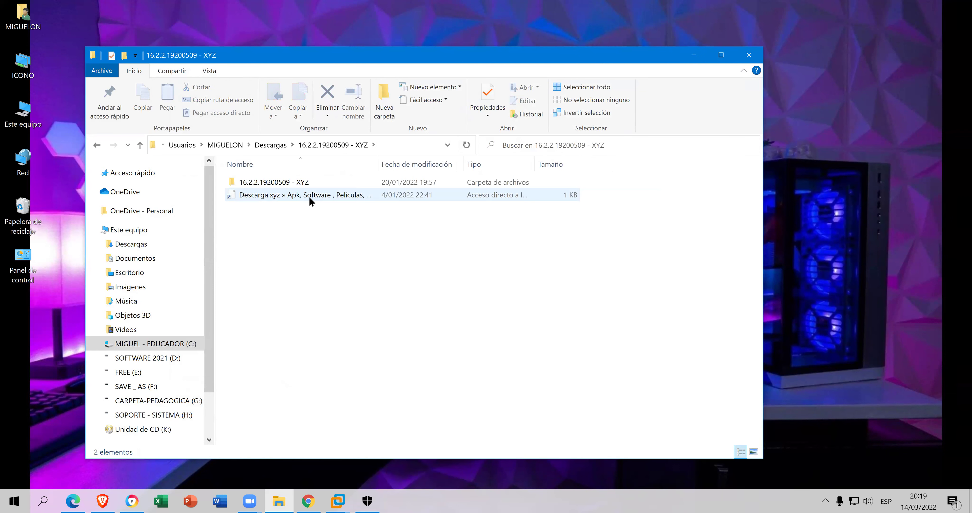
right_click(308, 195)
click(341, 312)
- Move the inner 16.2.2.19200509 - XYZ folder up into Descargas and open it
right_click(298, 180)
click(325, 405)
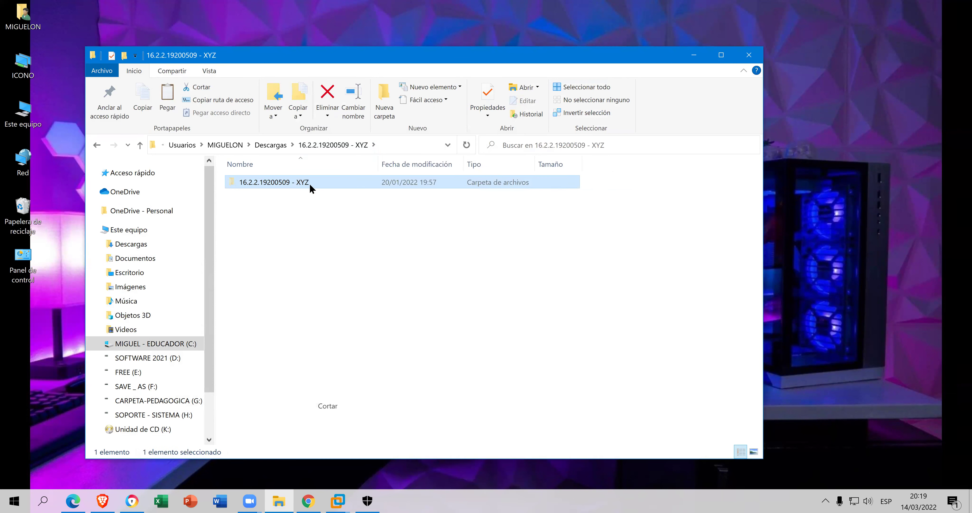
key(alt+Up)
right_click(287, 260)
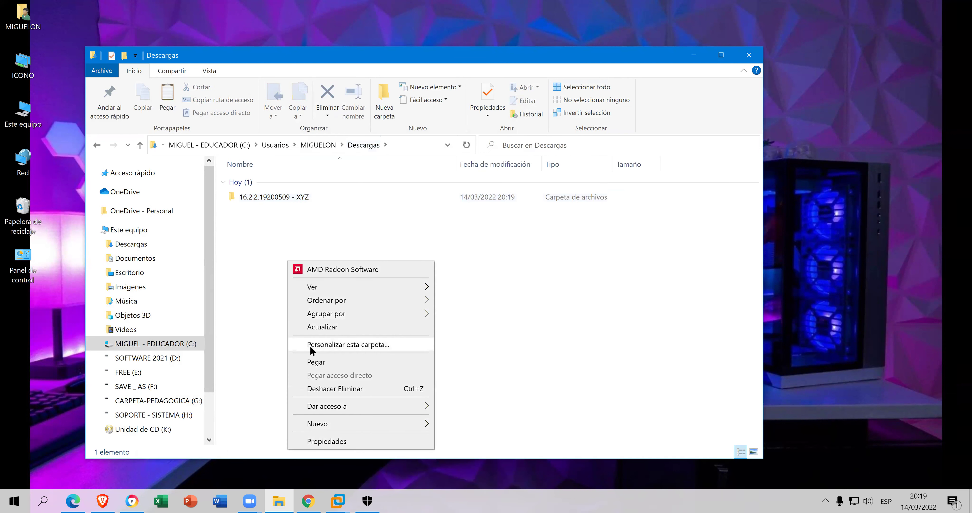
click(313, 358)
click(289, 196)
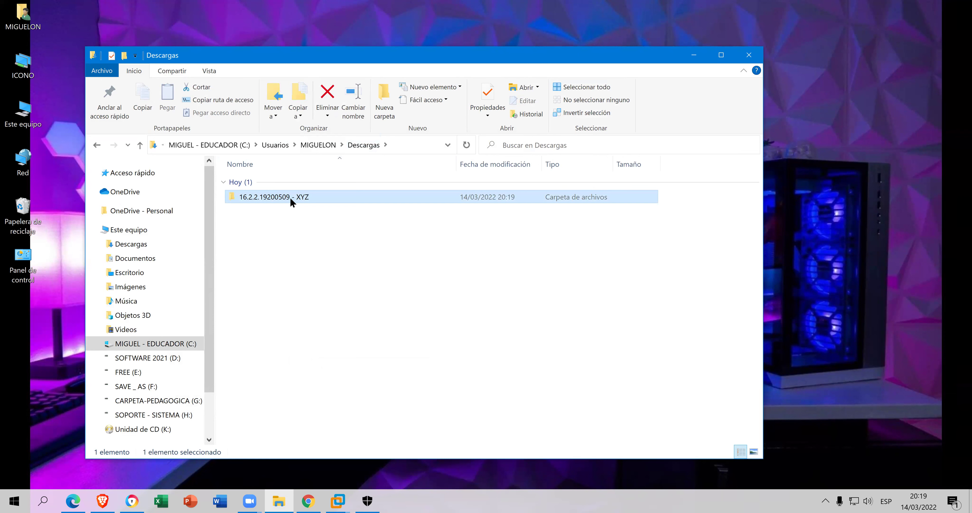
double_click(289, 197)
- Extract the Keygen-AMPED archive and remove it from the recent items list
double_click(274, 179)
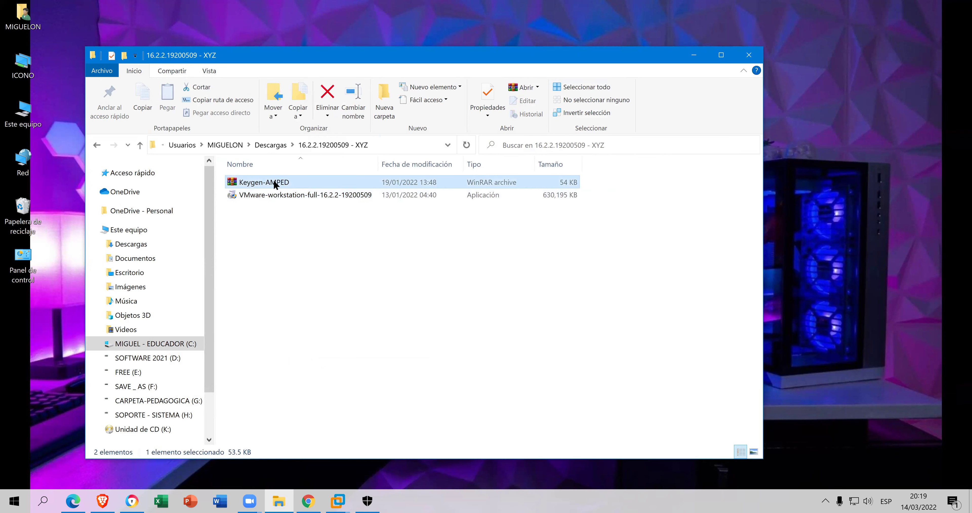
click(203, 99)
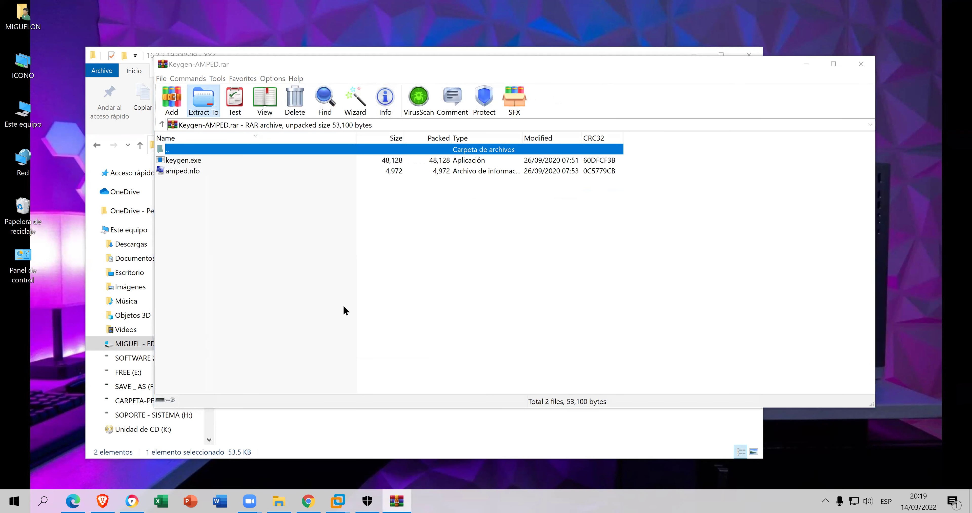
click(558, 358)
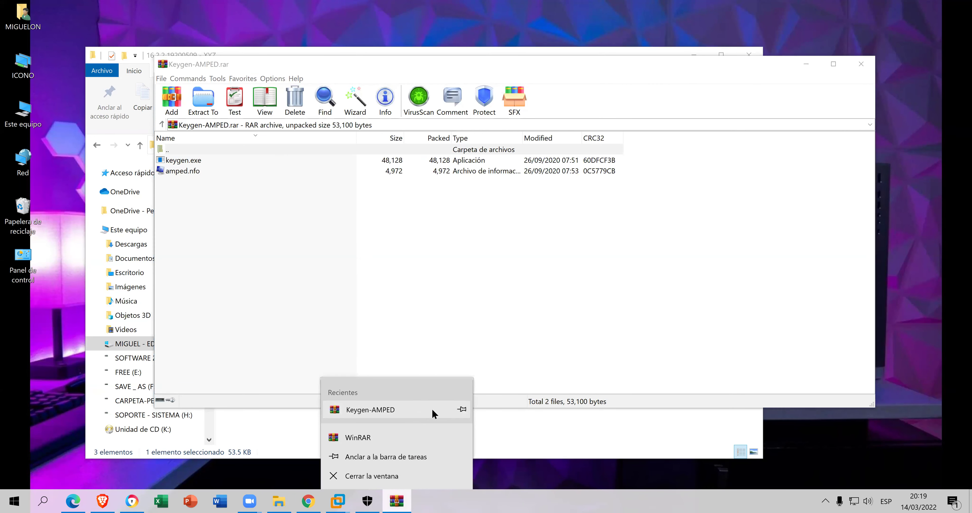
right_click(418, 410)
click(472, 381)
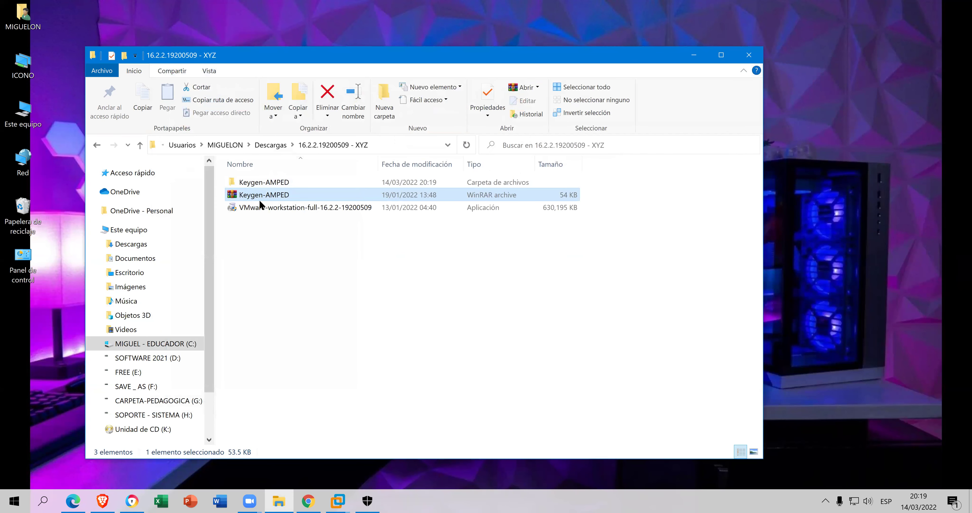
- Delete the Keygen-AMPED.rar archive and the amped info file from the extracted folder
right_click(259, 198)
click(285, 450)
double_click(280, 181)
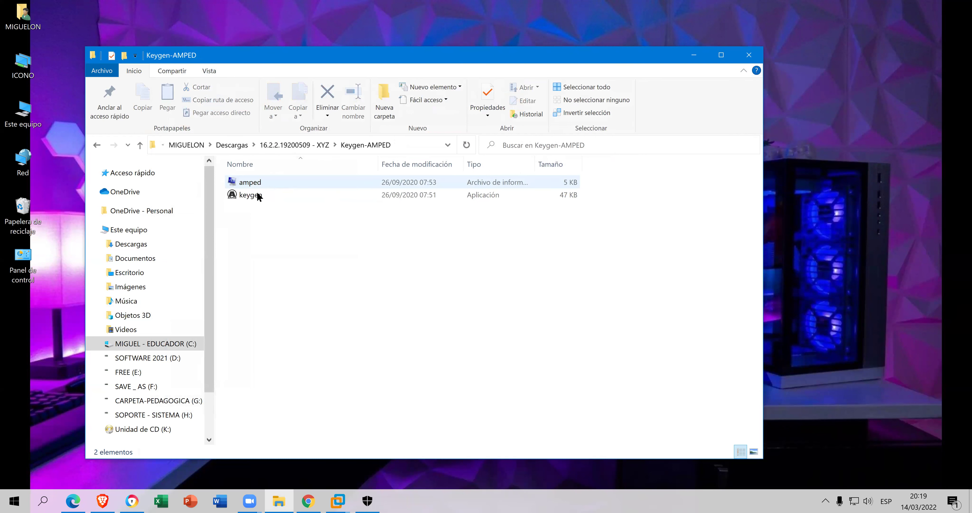
right_click(259, 180)
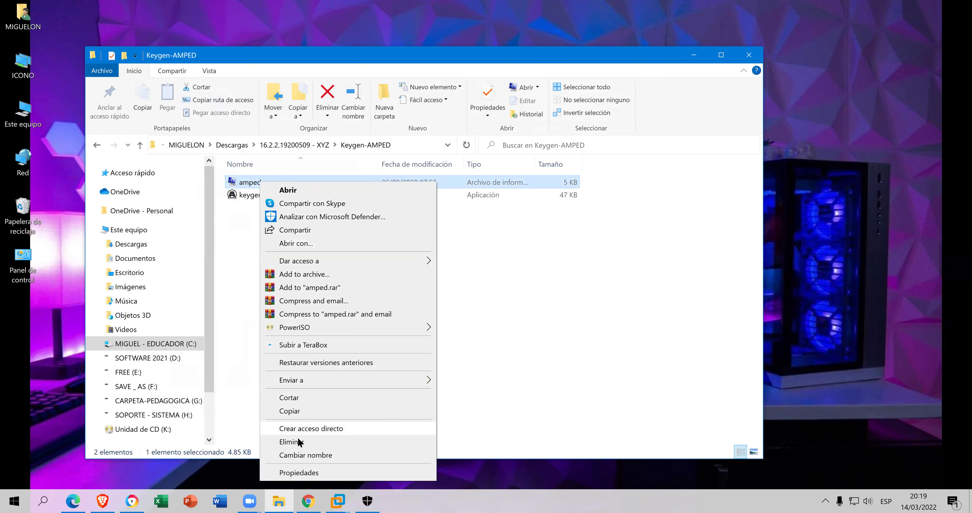
click(296, 442)
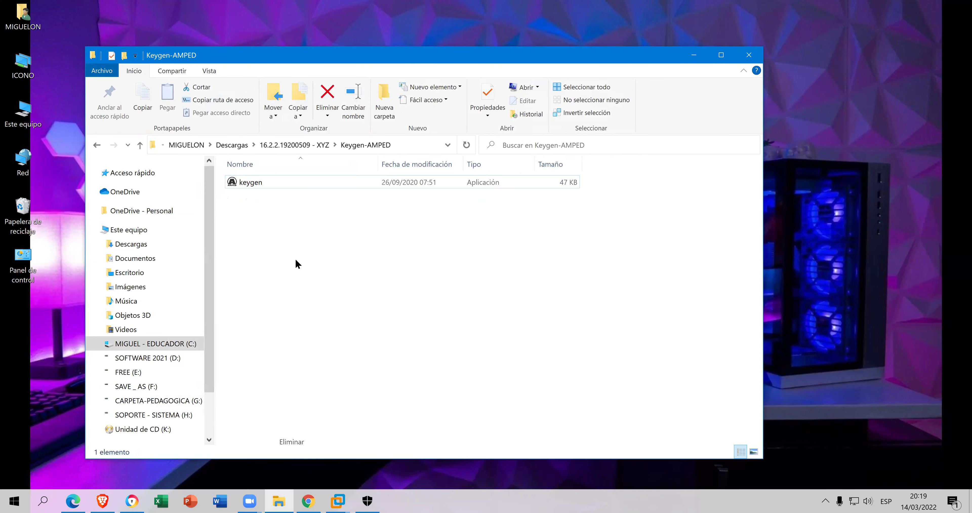
- Generate a first serial in the keygen and create a new text file named SERIAL
double_click(248, 183)
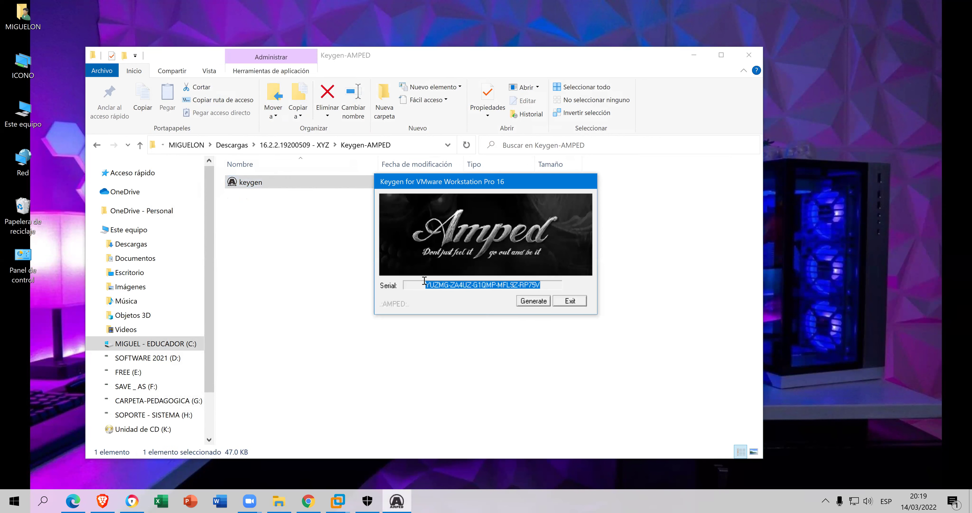
click(535, 300)
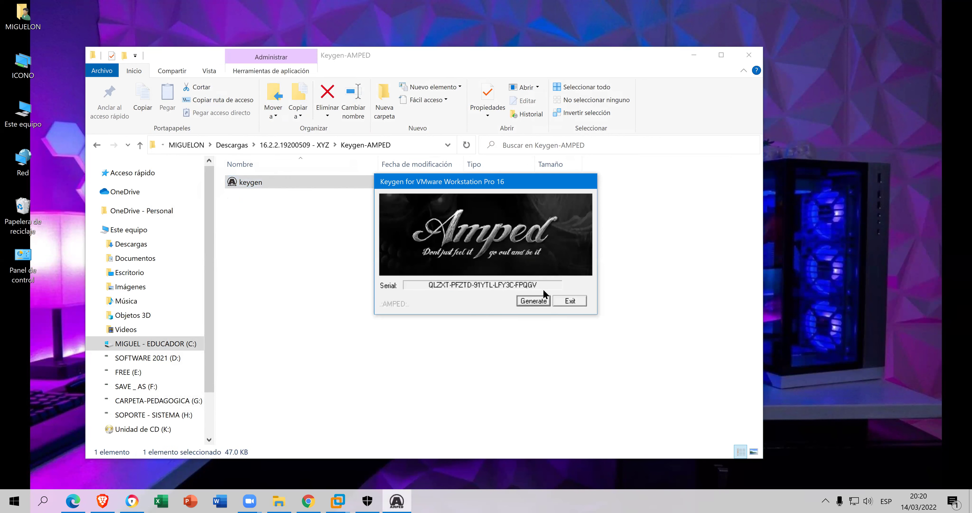
drag(544, 285, 297, 281)
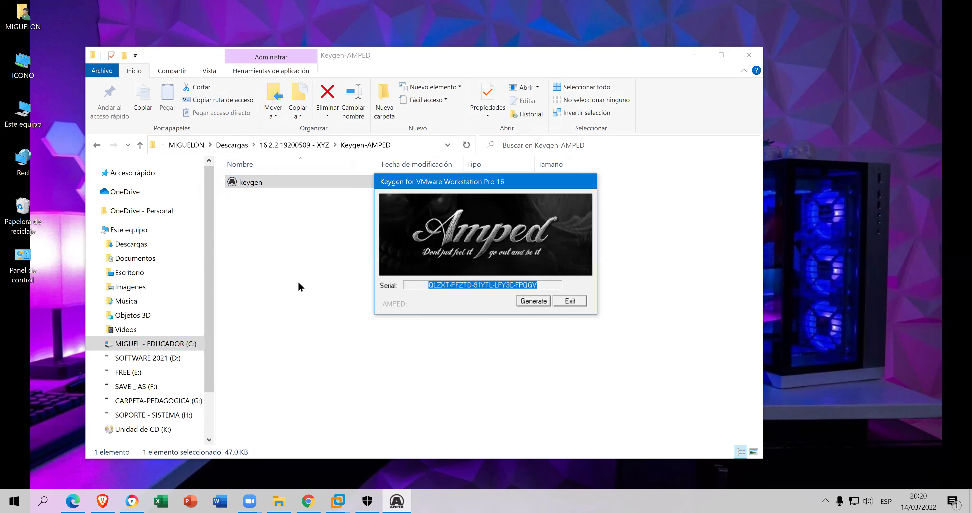
right_click(279, 240)
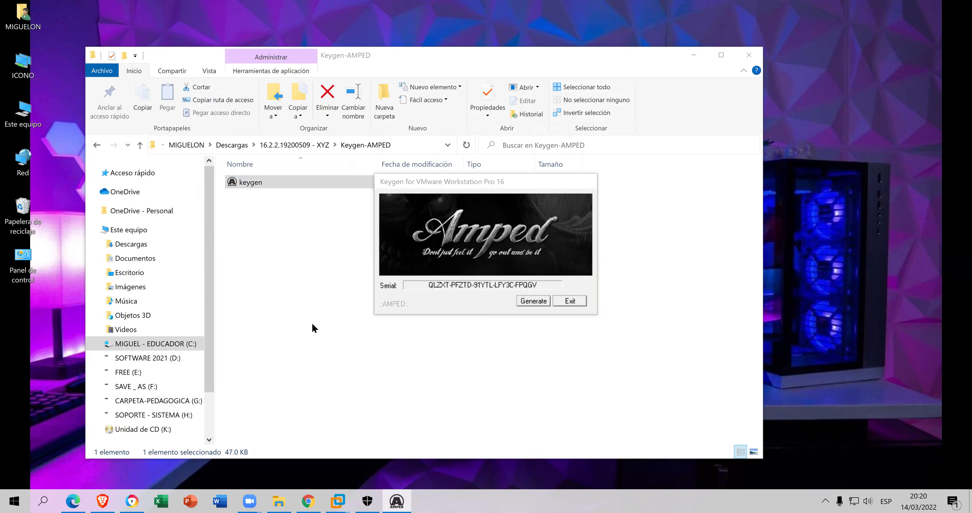
mouse_move(356, 400)
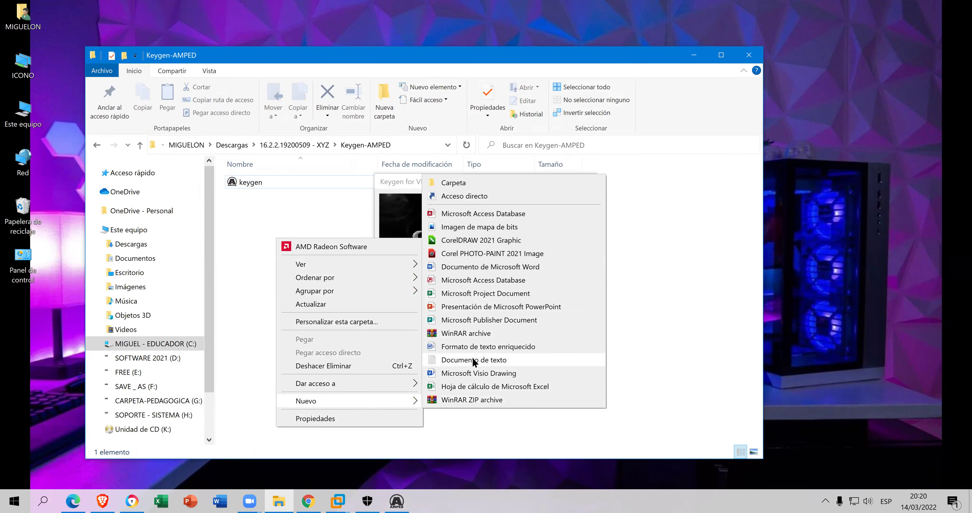
click(472, 358)
text(SES)
key(BackSpace)
text(RIAL)
key(Return)
key(Return)
- Paste the first serial into SERIAL, then generate and paste two more serials
key(ctrl+v)
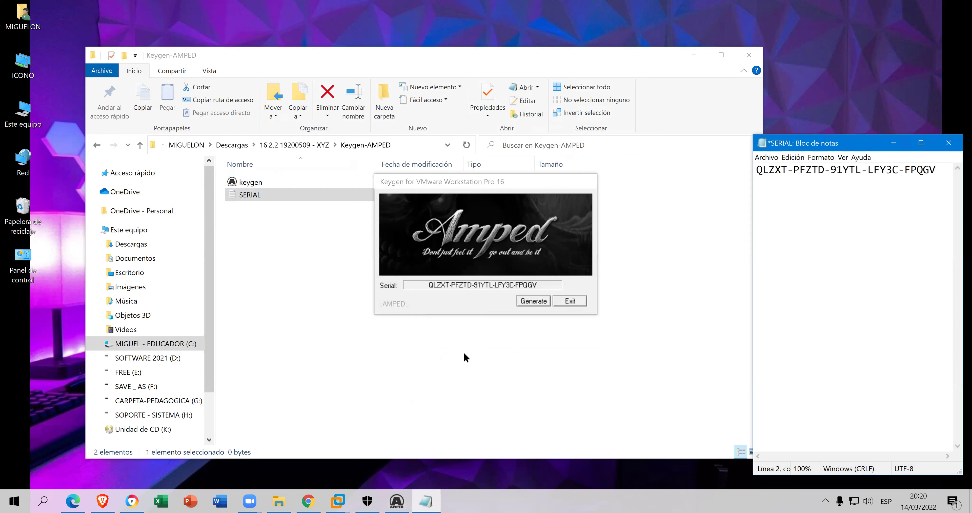
click(533, 300)
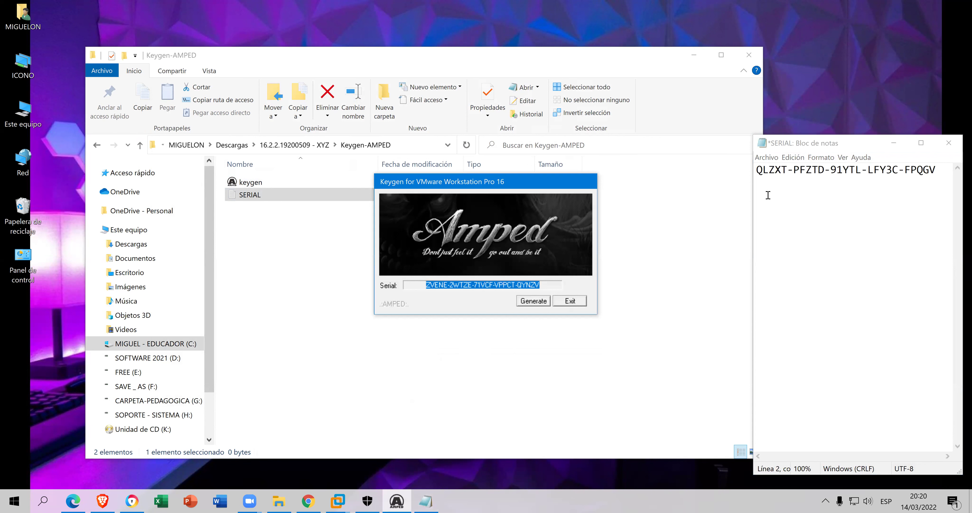
click(757, 197)
key(ctrl+v)
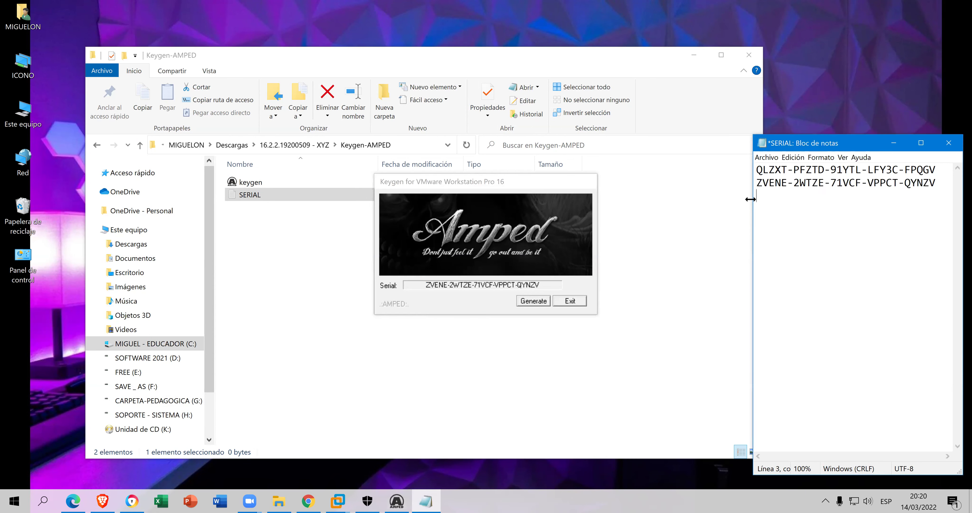
click(528, 300)
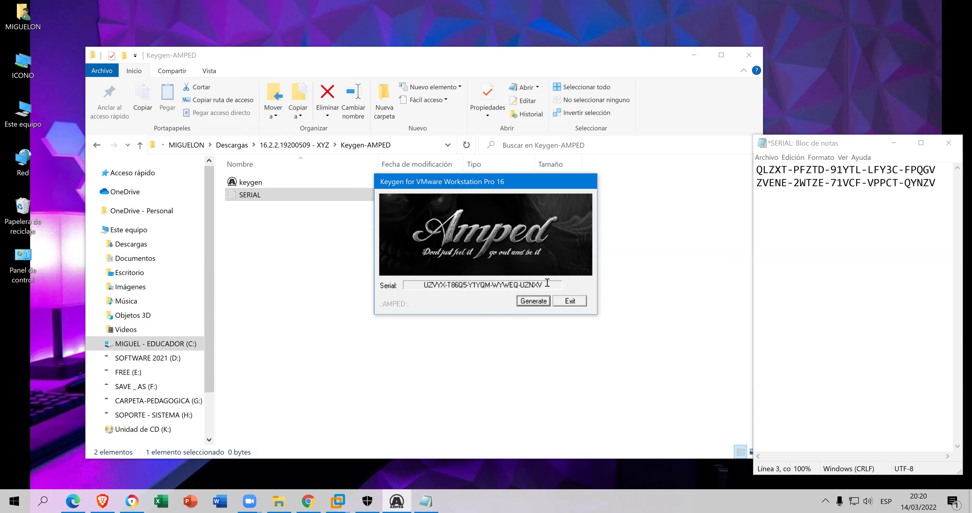
drag(547, 283, 272, 281)
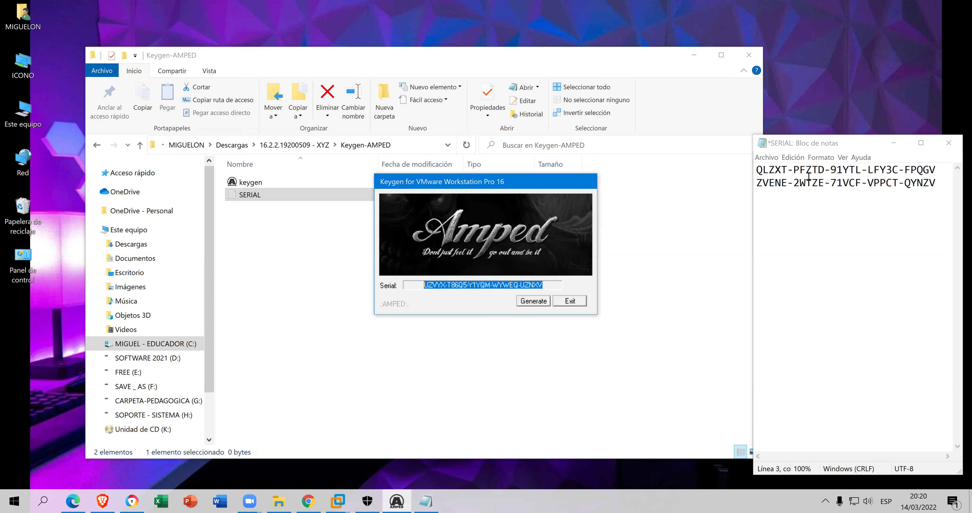
click(766, 210)
key(ctrl+v)
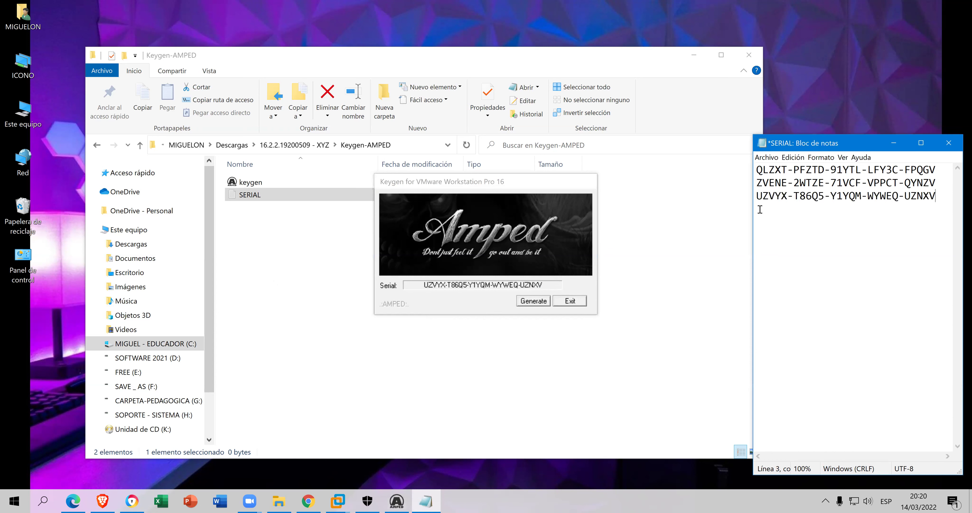
- Close the keygen, then save and close the SERIAL file
click(573, 301)
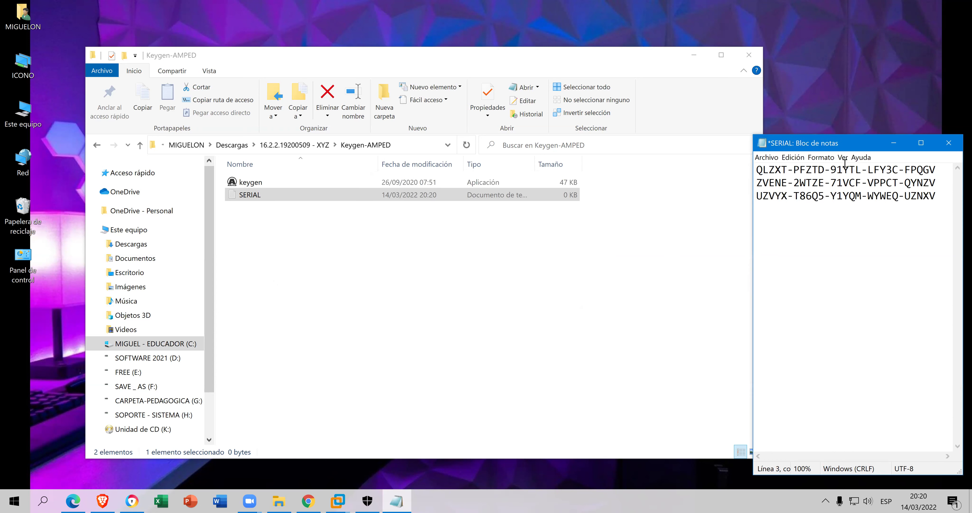
drag(815, 143, 548, 143)
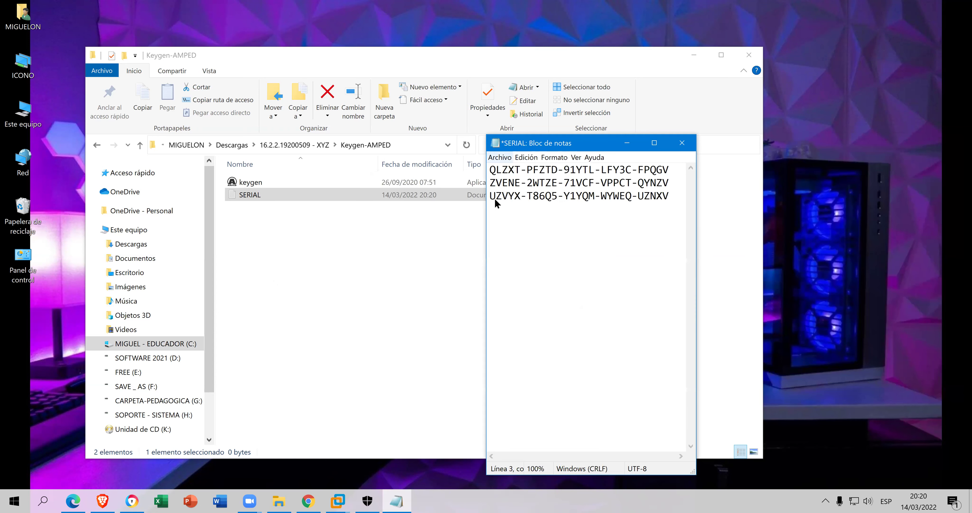
click(500, 157)
click(513, 202)
click(682, 142)
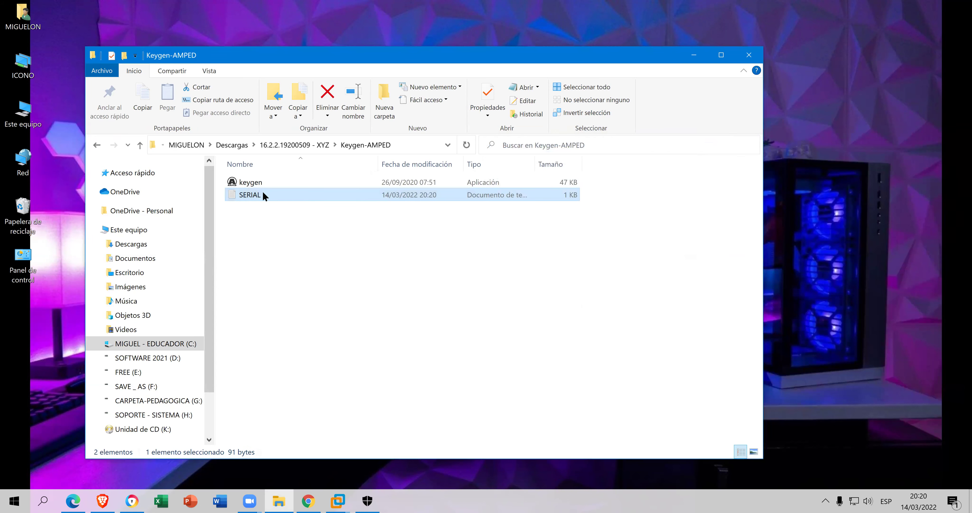
- Copy the SERIAL file from the host onto the VM desktop
right_click(252, 195)
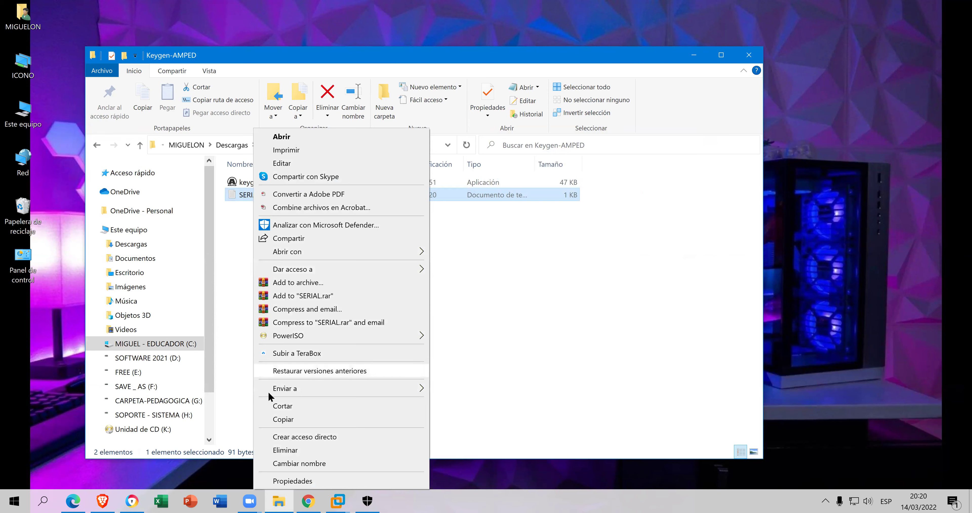
click(278, 415)
click(387, 437)
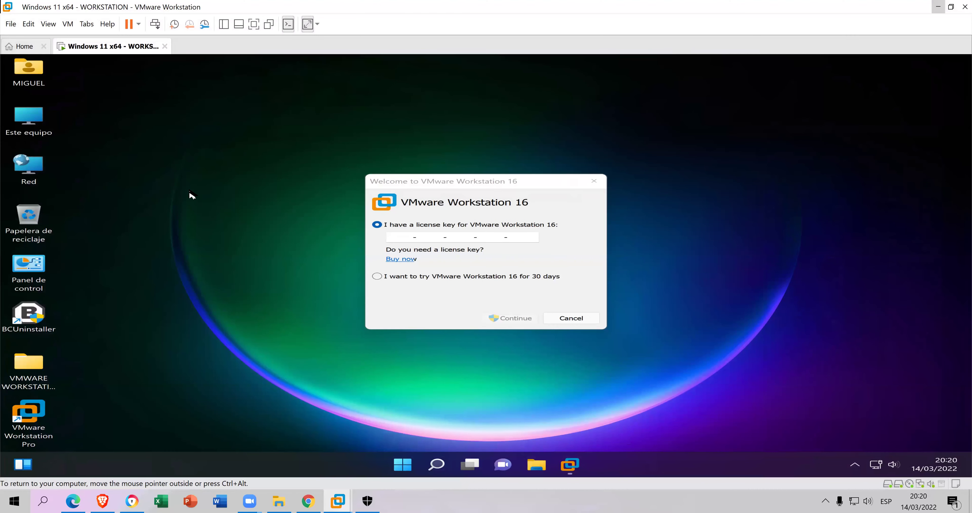
right_click(219, 240)
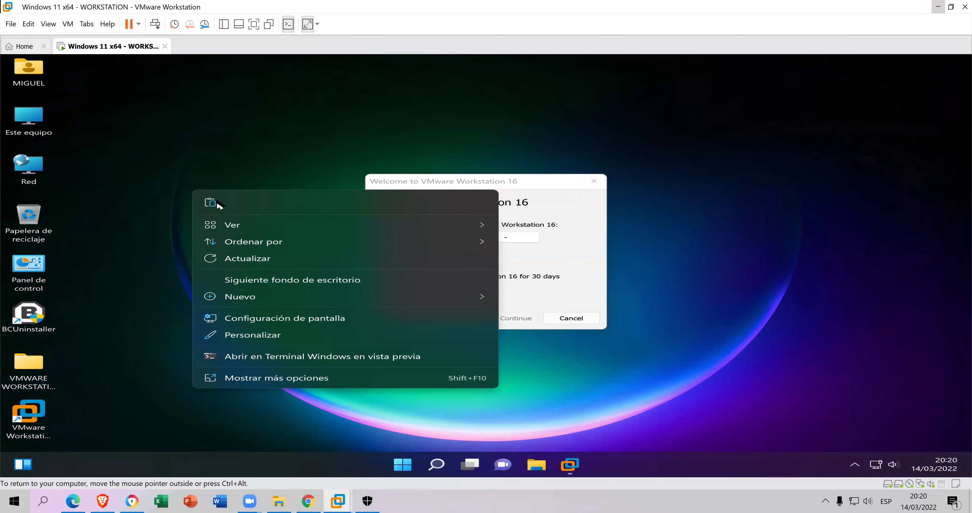
click(493, 258)
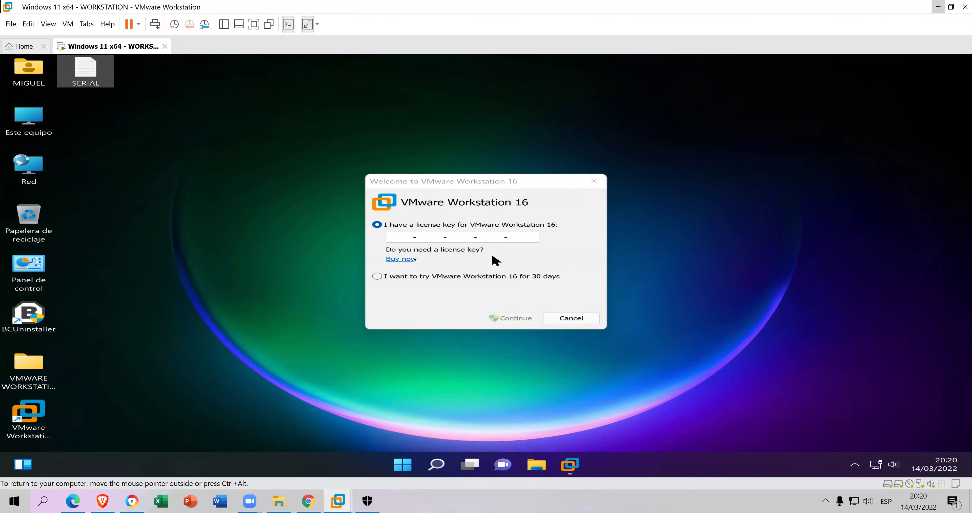
- Delete the 16.2.2.19200509 - XYZ folder from the host Descargas folder
click(279, 501)
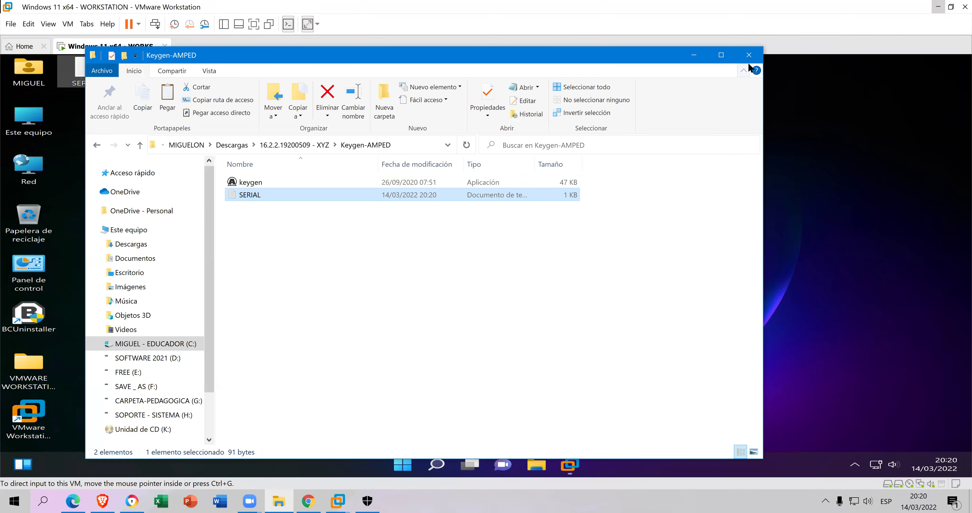
click(228, 144)
right_click(271, 197)
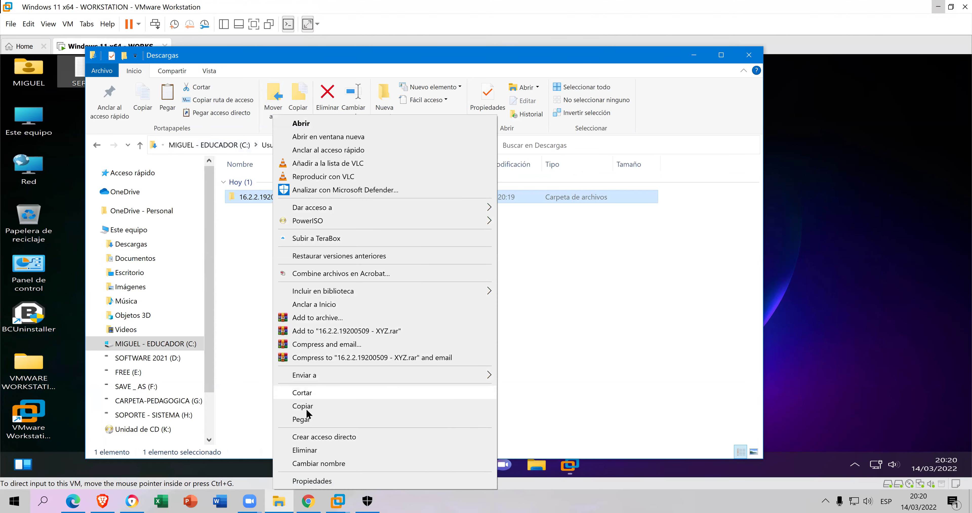
click(303, 449)
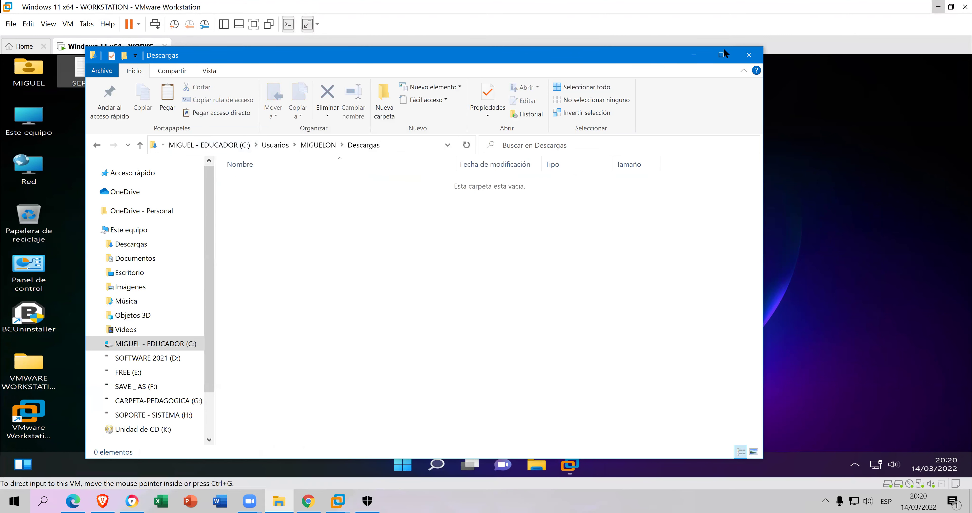
click(279, 500)
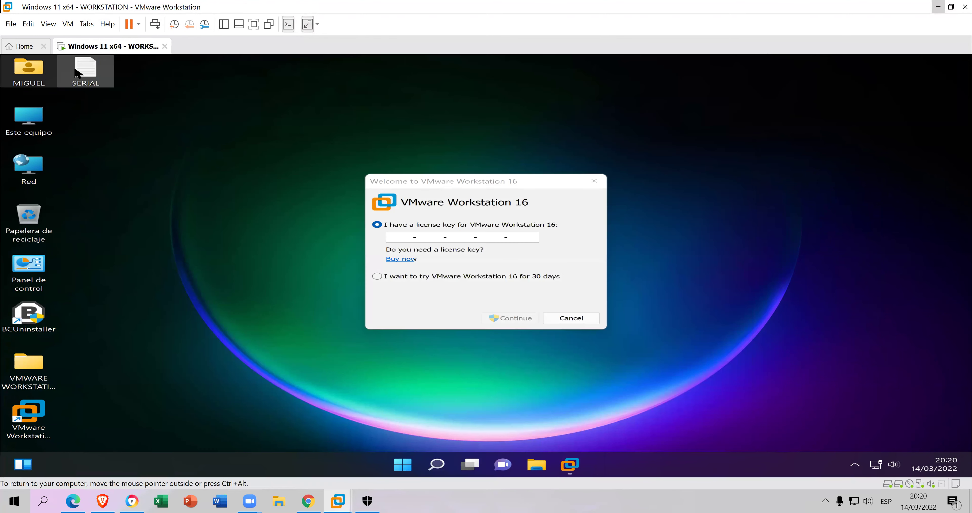
- Rename SERIAL to 'SERIAL vmware pro 16' and move it into the VMWARE WORKSTATION PRO folder
double_click(92, 71)
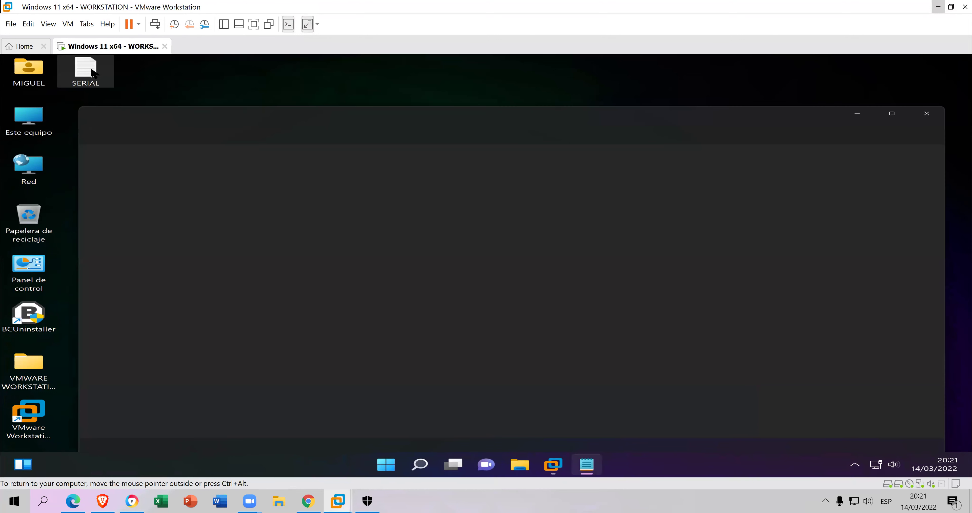
click(939, 118)
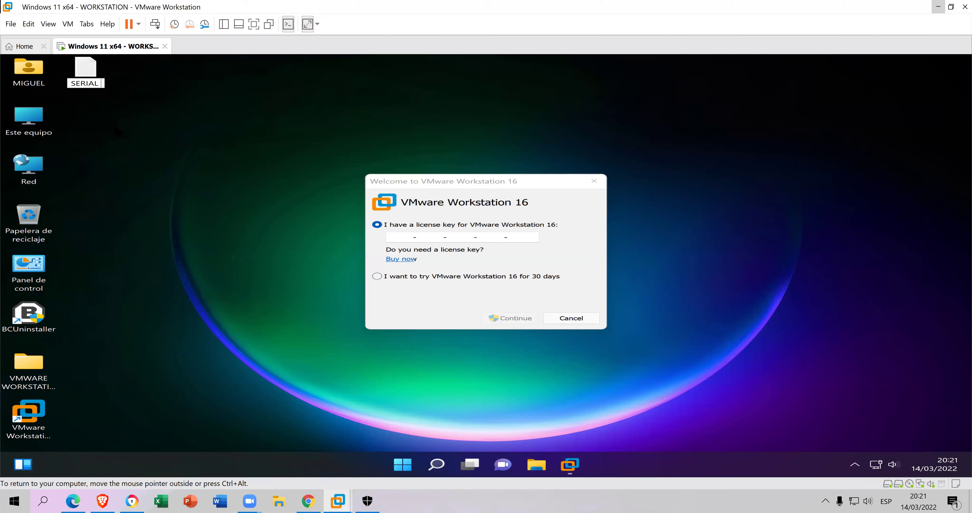
text(vmware pro 16)
key(Return)
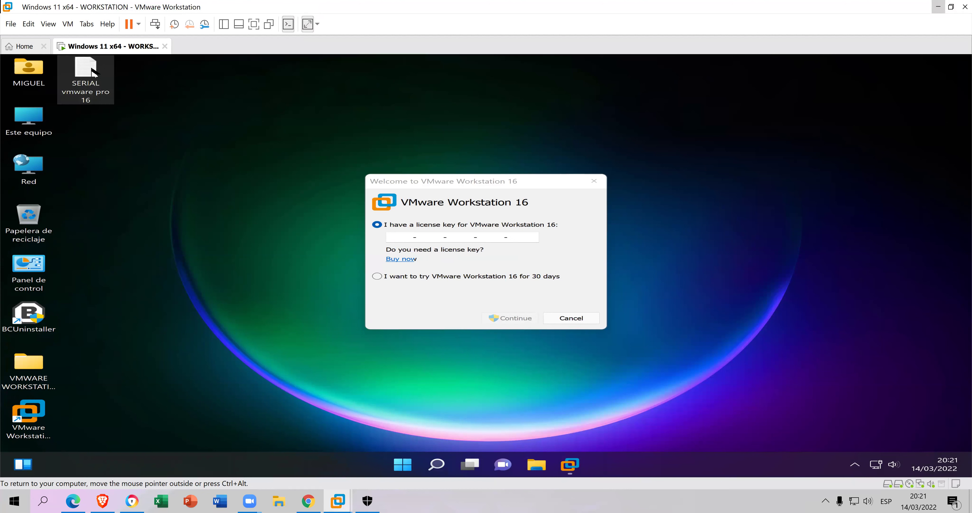
drag(86, 60, 27, 360)
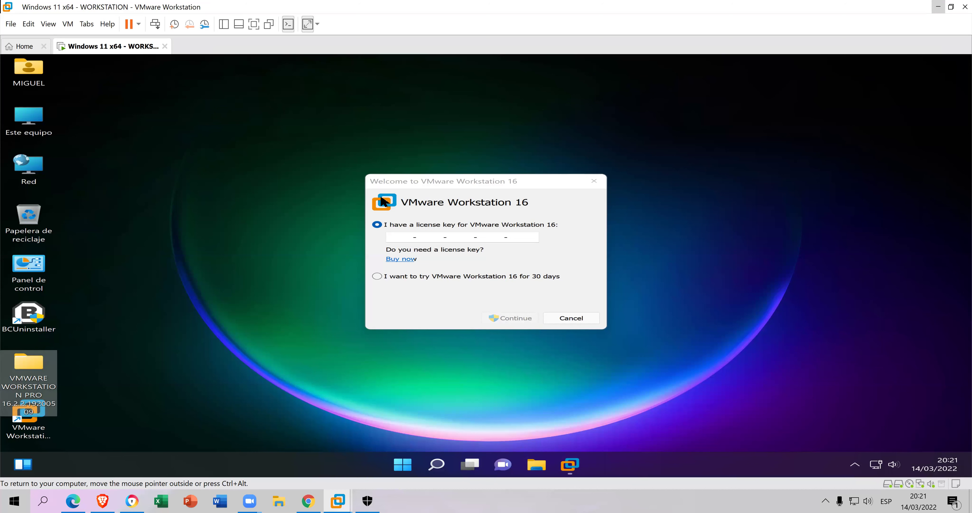
drag(471, 181, 565, 253)
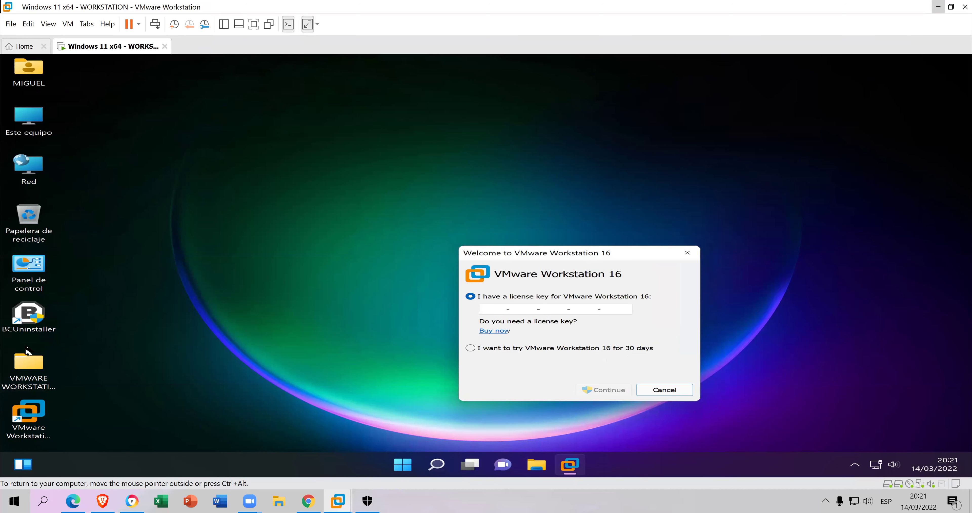
- Open SERIAL vmware pro 16 and copy its first serial key
double_click(36, 358)
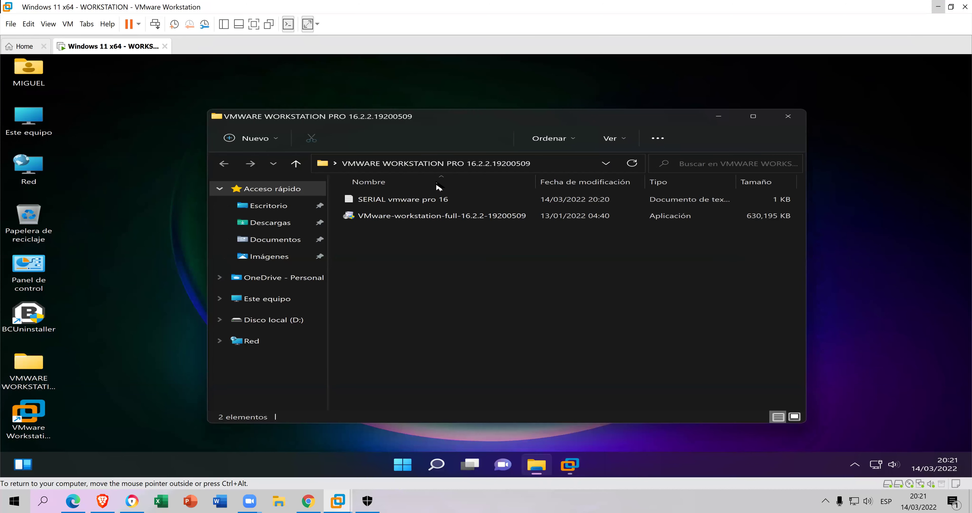
drag(360, 116, 215, 55)
double_click(213, 143)
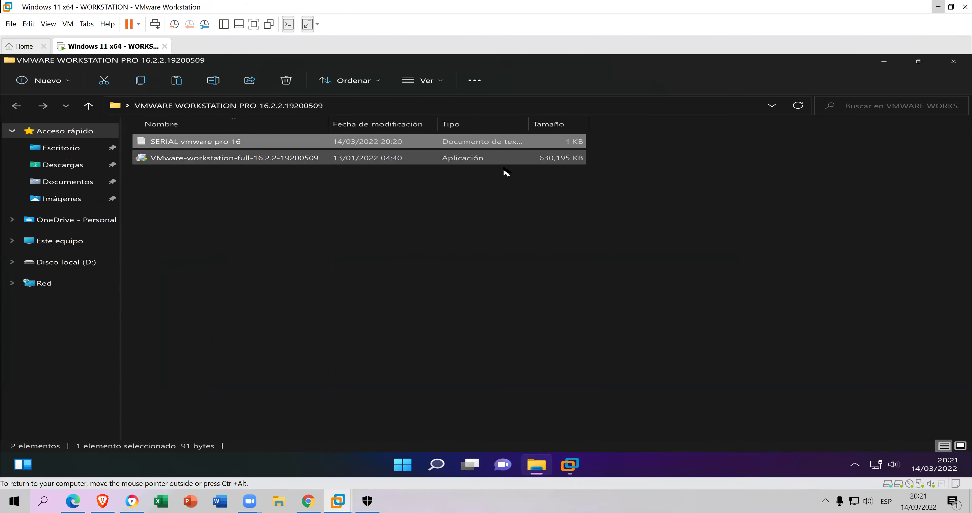
click(946, 63)
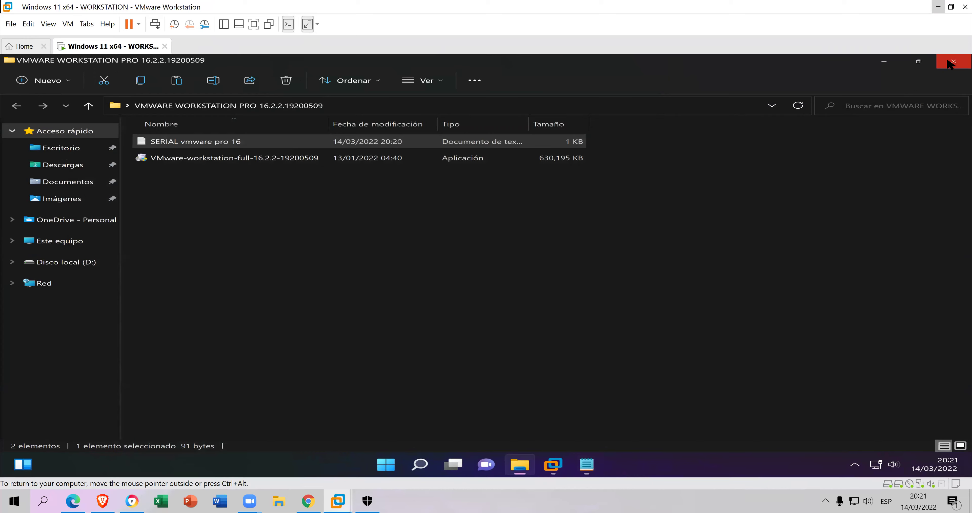
click(949, 62)
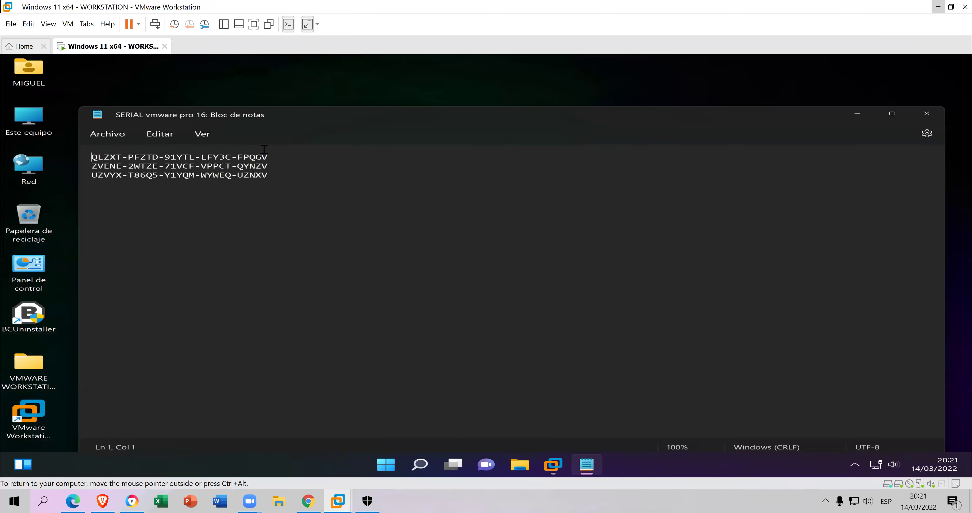
drag(275, 155, 91, 157)
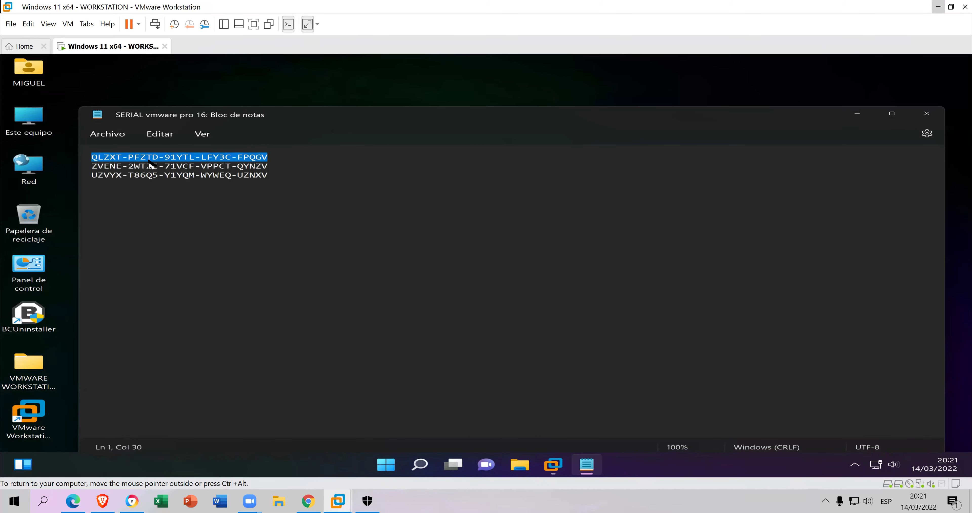
right_click(153, 172)
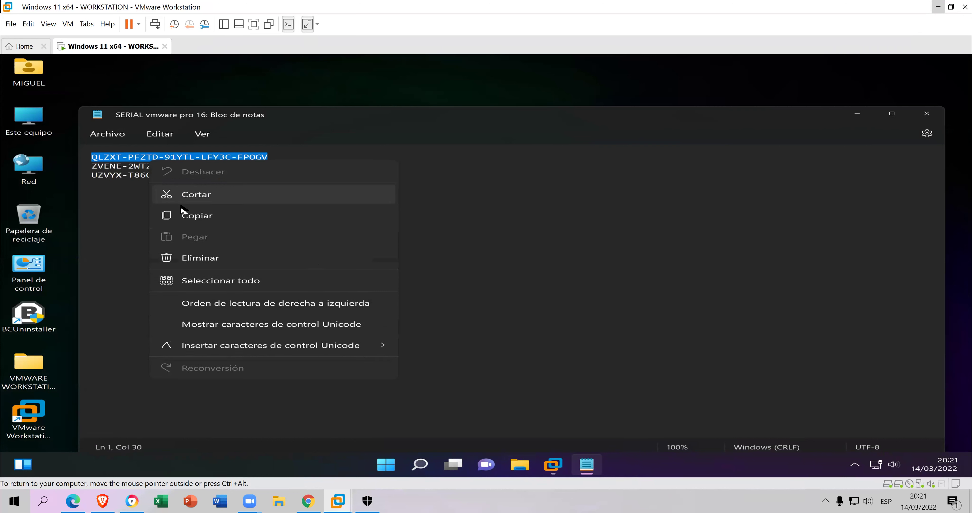
click(200, 218)
- Paste the copied serial into the license key field and continue
click(856, 113)
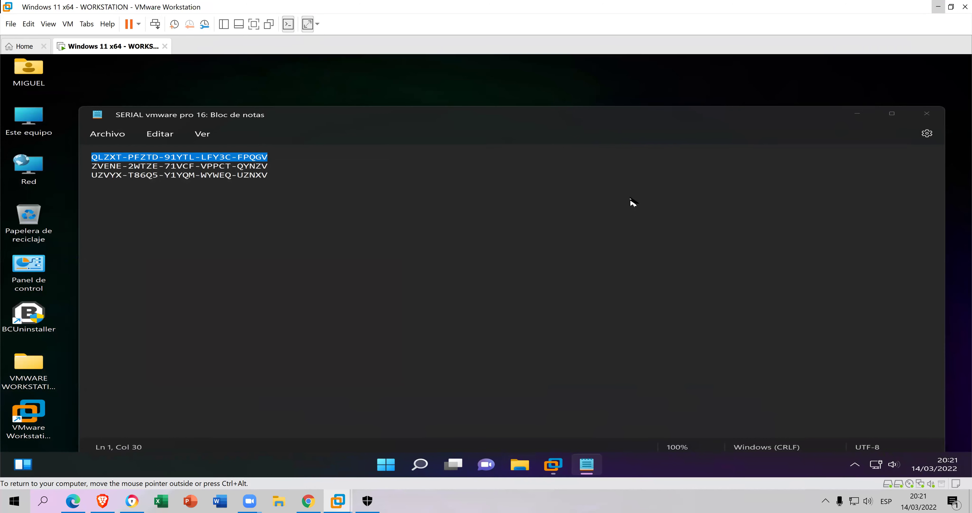
click(484, 309)
key(ctrl+v)
click(613, 389)
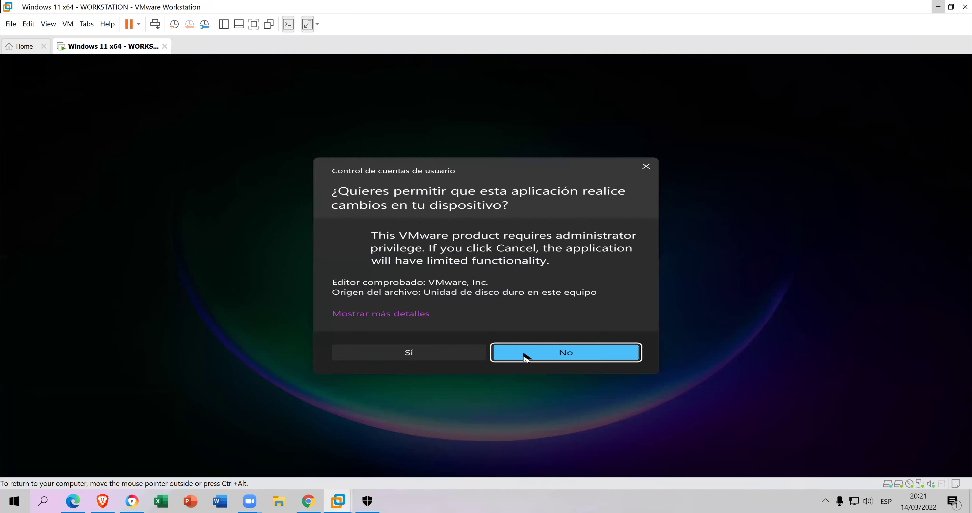
- Approve the administrator prompt, finish setup and open About VMware Workstation
click(402, 360)
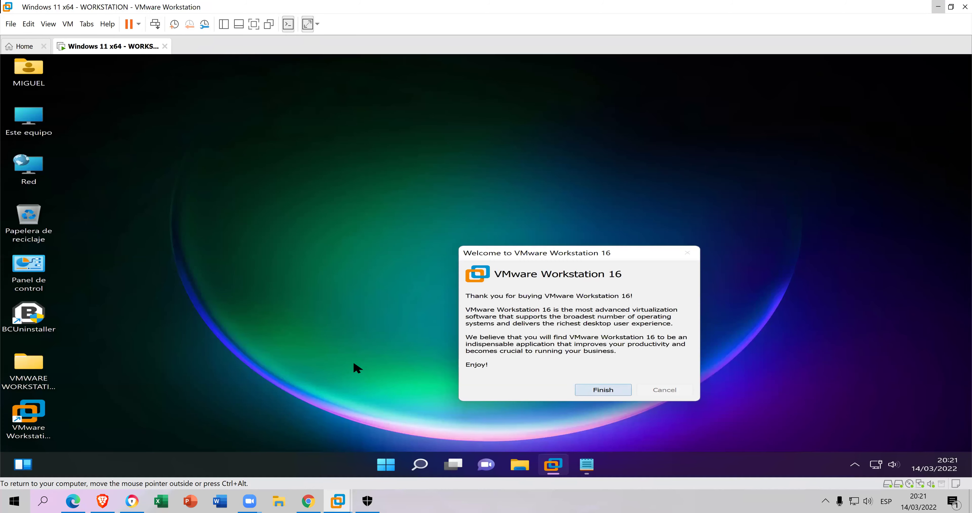
click(602, 390)
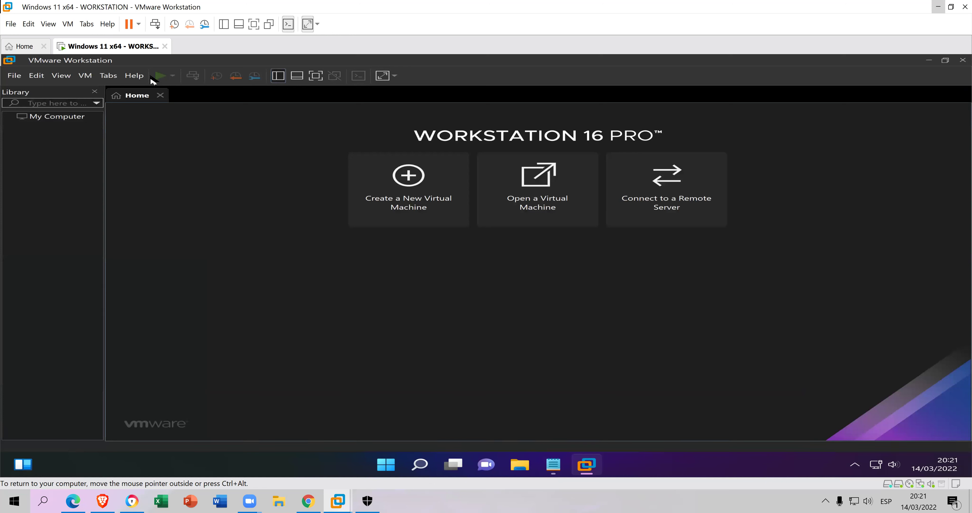
click(135, 76)
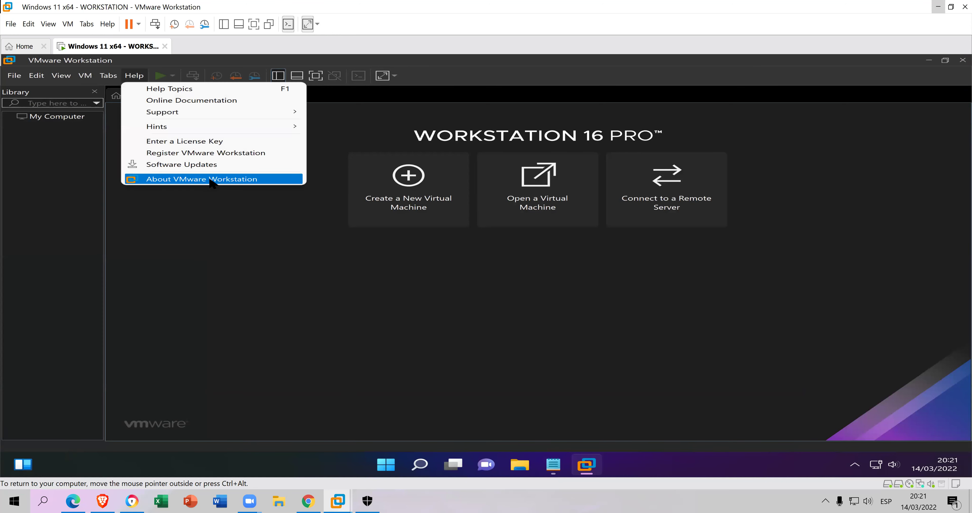
click(238, 183)
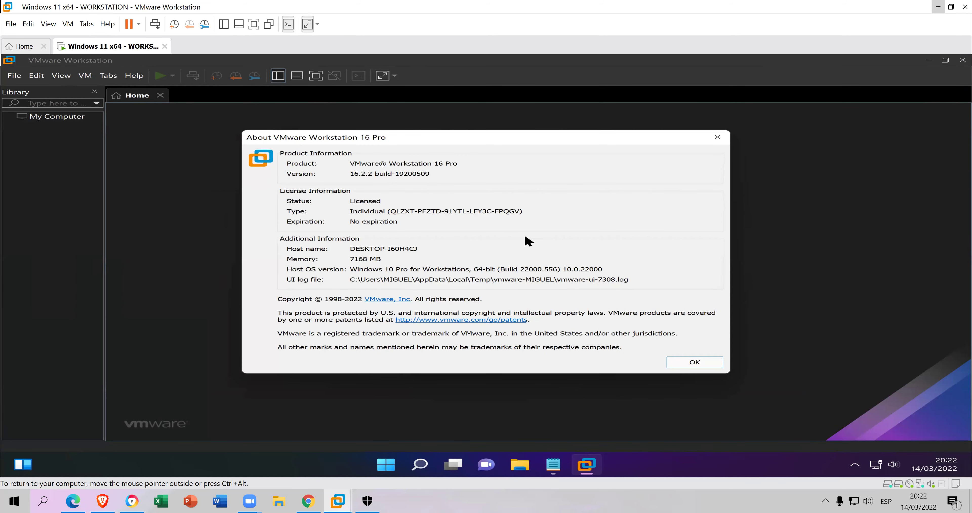
- Check the Licensed status, start Download and Install for 16.2.3, and close About
key(super+plus)
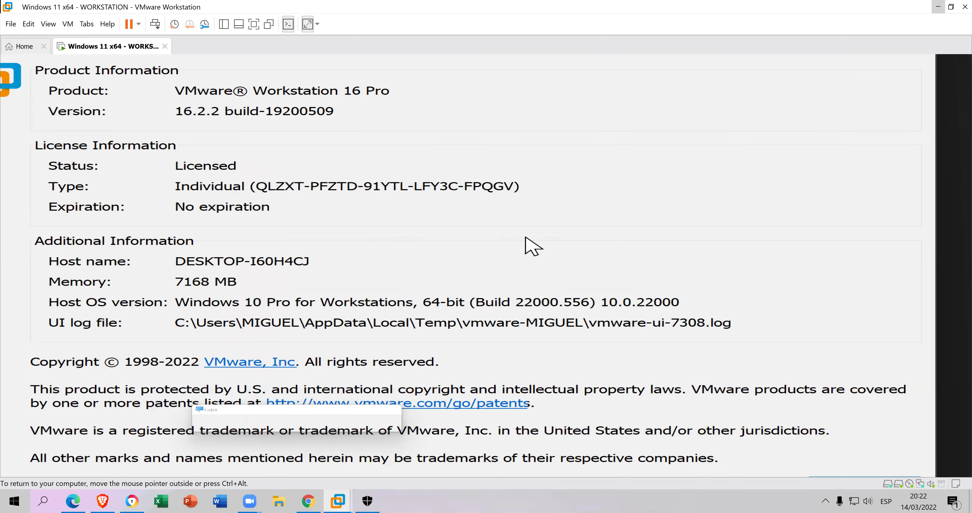
key(super+plus)
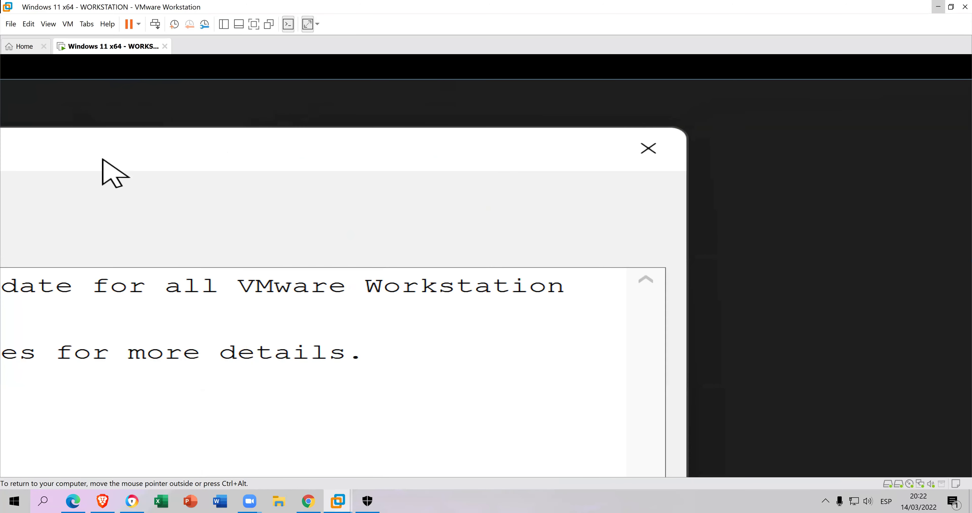
key(super+minus)
key(super+minus)
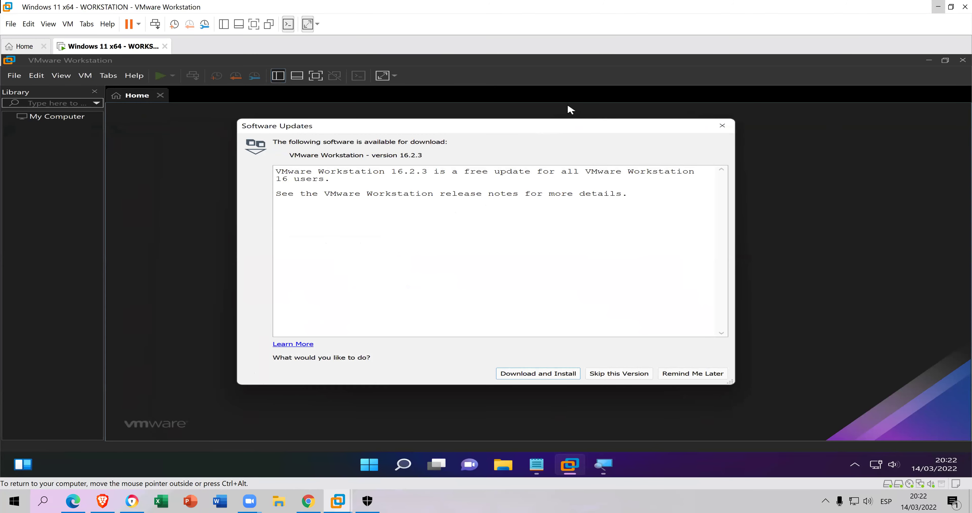
mouse_move(542, 130)
mouse_down()
mouse_move(551, 139)
mouse_move(567, 452)
mouse_move(540, 117)
mouse_up()
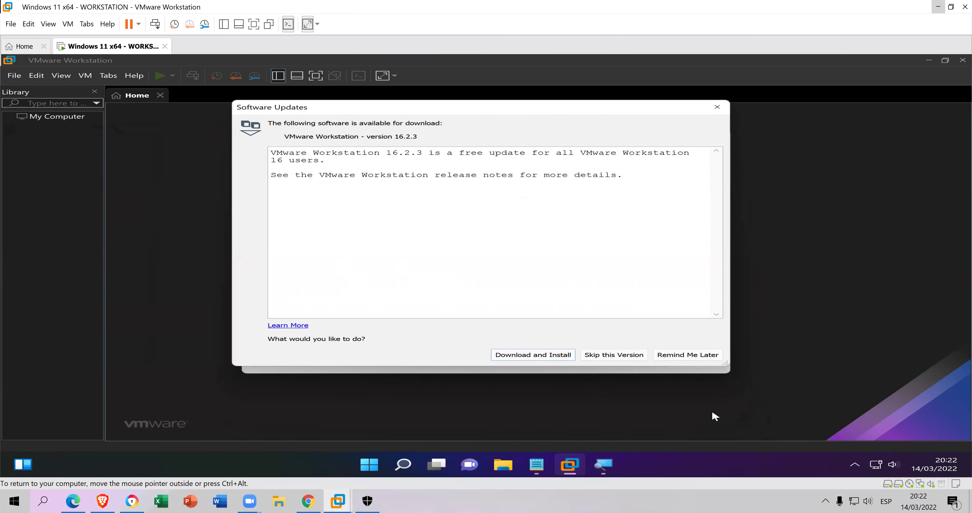
click(542, 354)
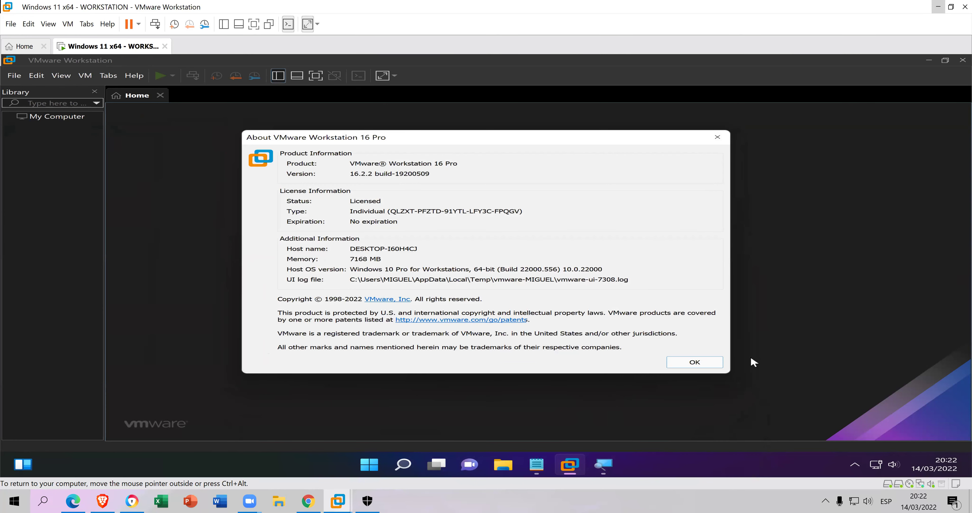
click(673, 362)
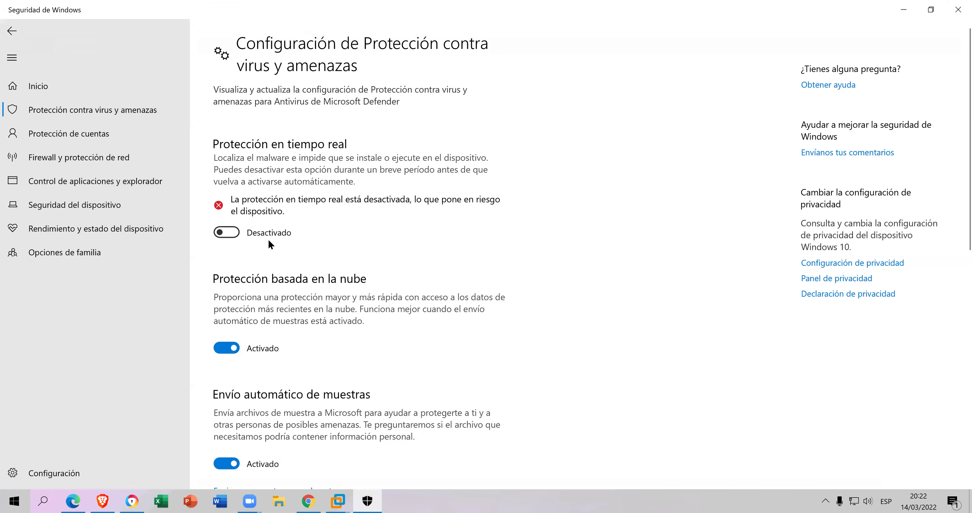
- Switch Protección en tiempo real to Activado and close Windows Security
click(251, 230)
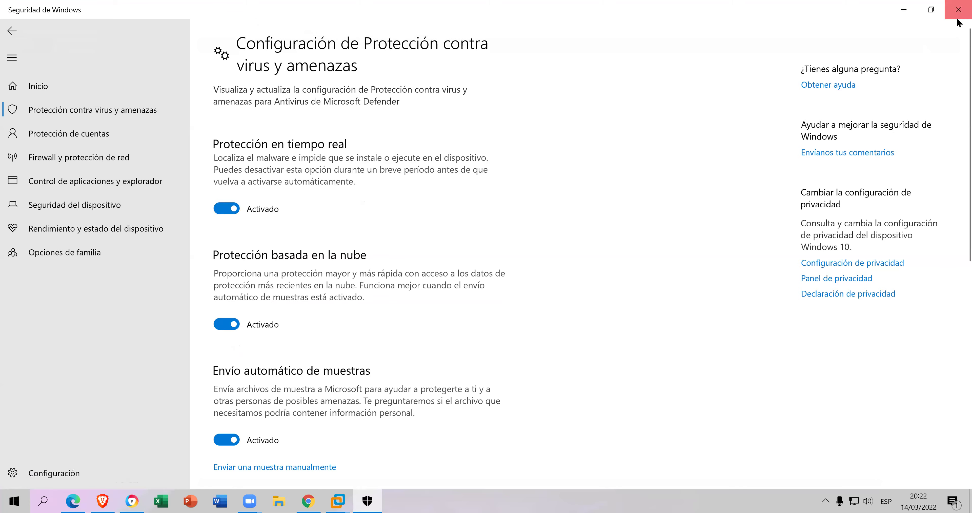
click(958, 10)
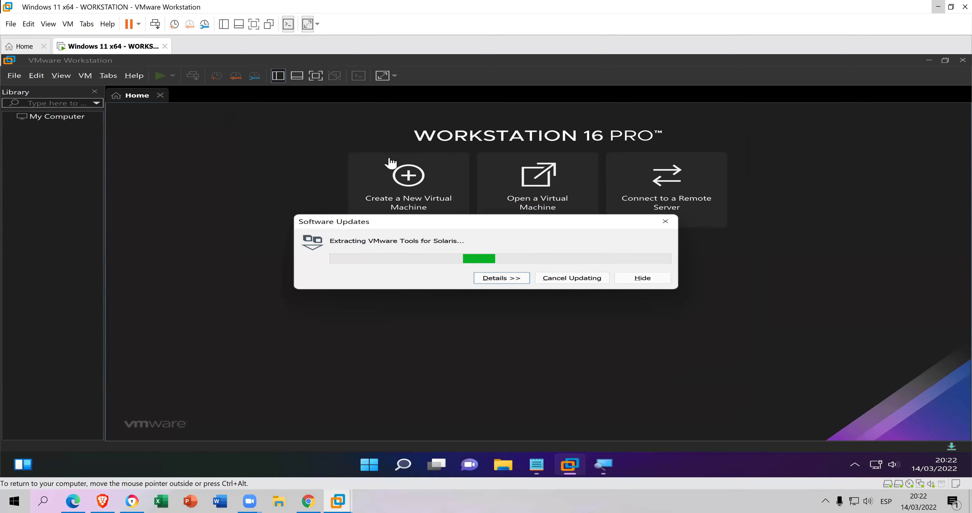
- Expand the 16.2.3 update details, dismiss the busy-download warning and reposition the progress window
click(504, 281)
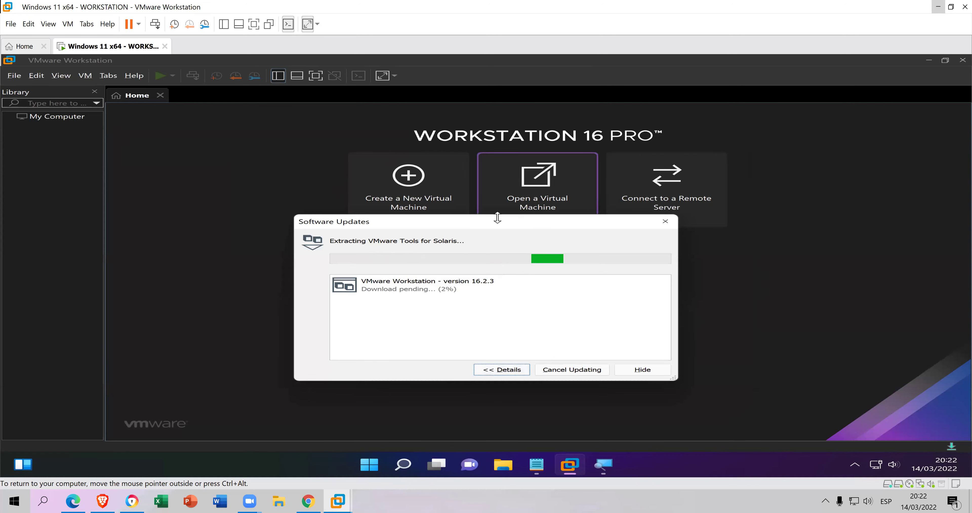
drag(487, 226, 441, 260)
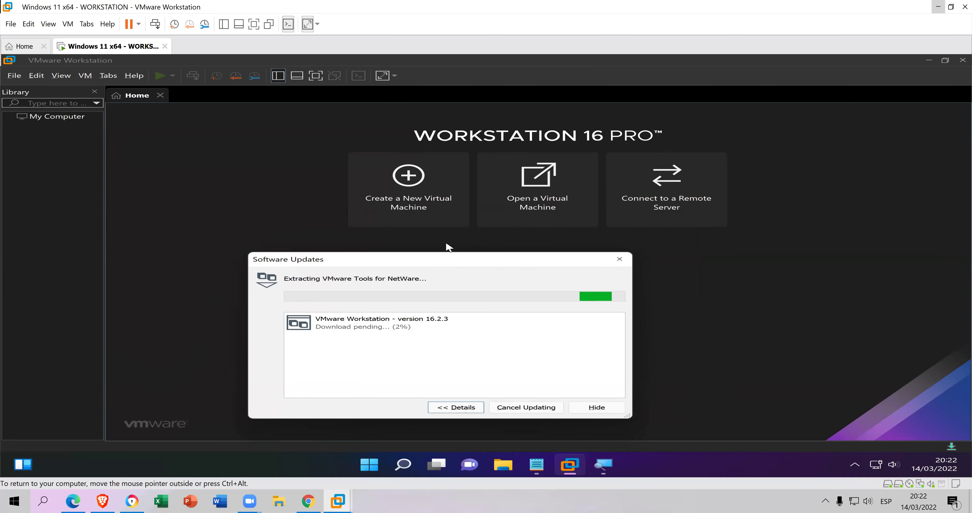
click(961, 60)
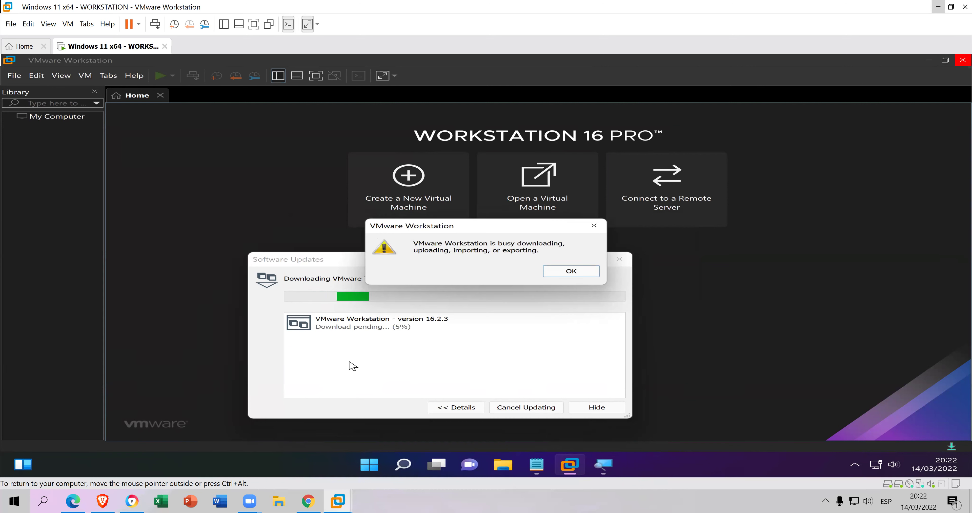
click(569, 270)
drag(488, 262, 558, 256)
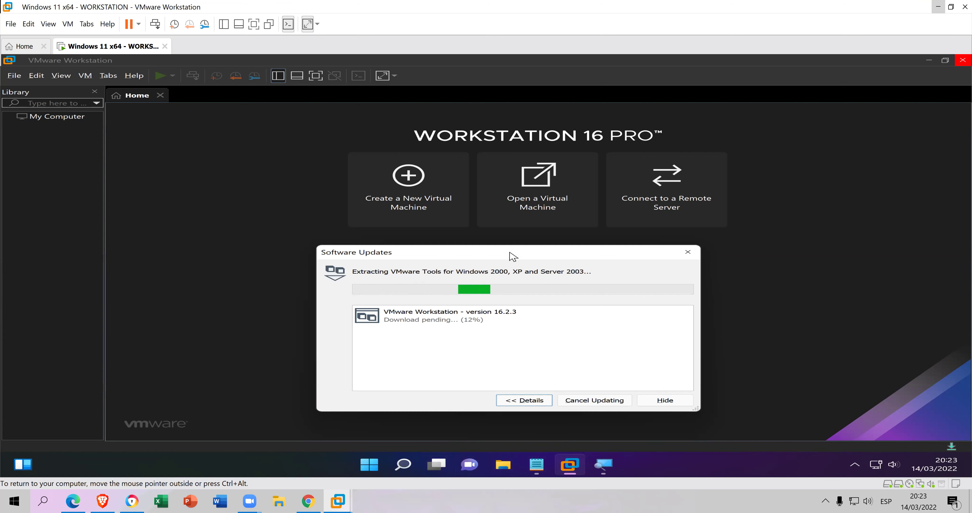
drag(498, 261, 433, 260)
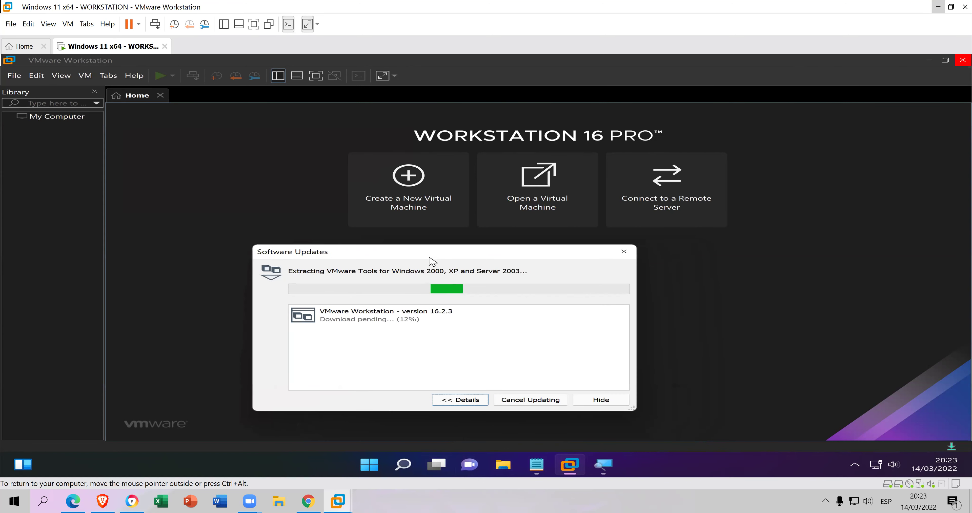
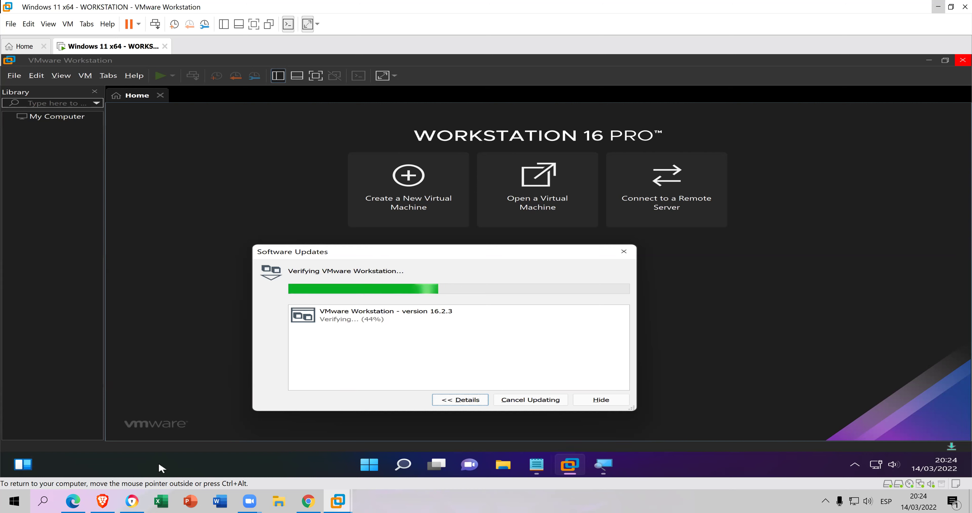
- Search Google in a new Chrome tab for 'DESARGAR WINDWOS 11'
click(318, 494)
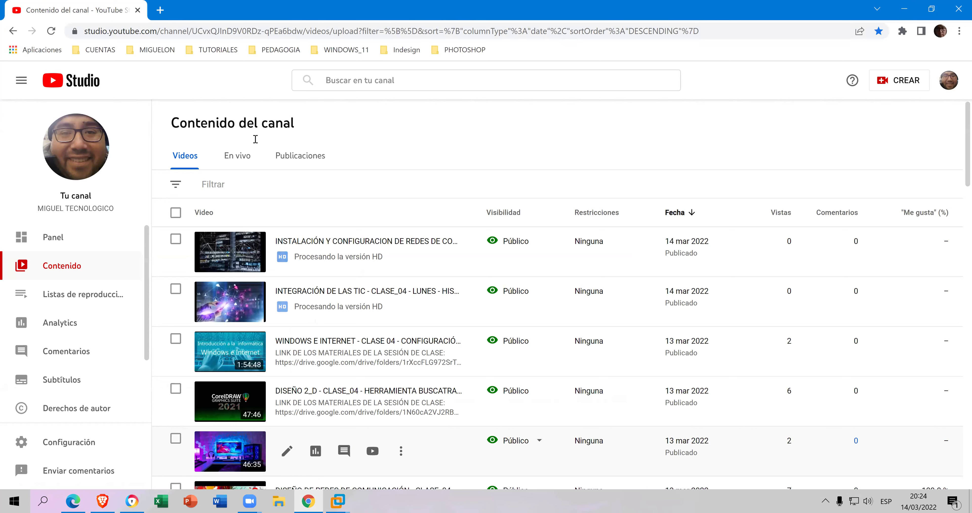
key(ctrl+t)
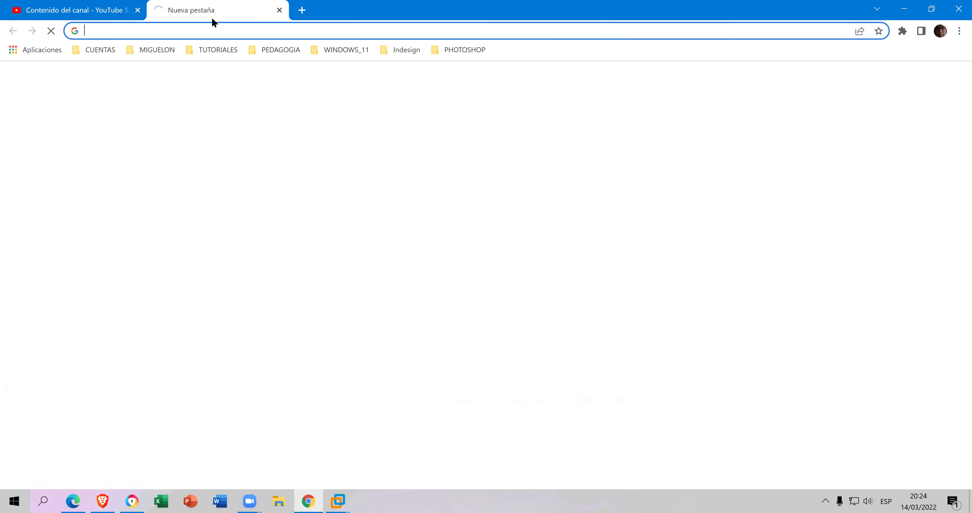
click(180, 37)
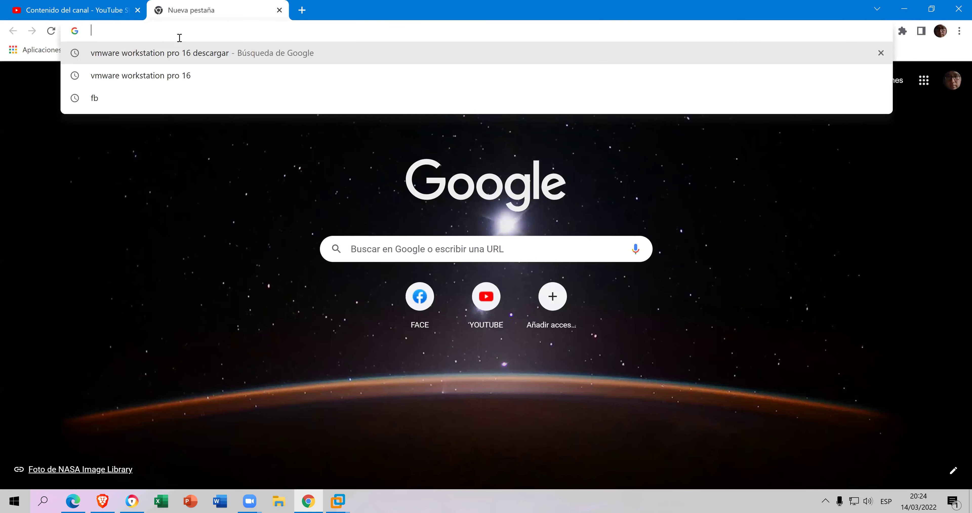
text(DESARG)
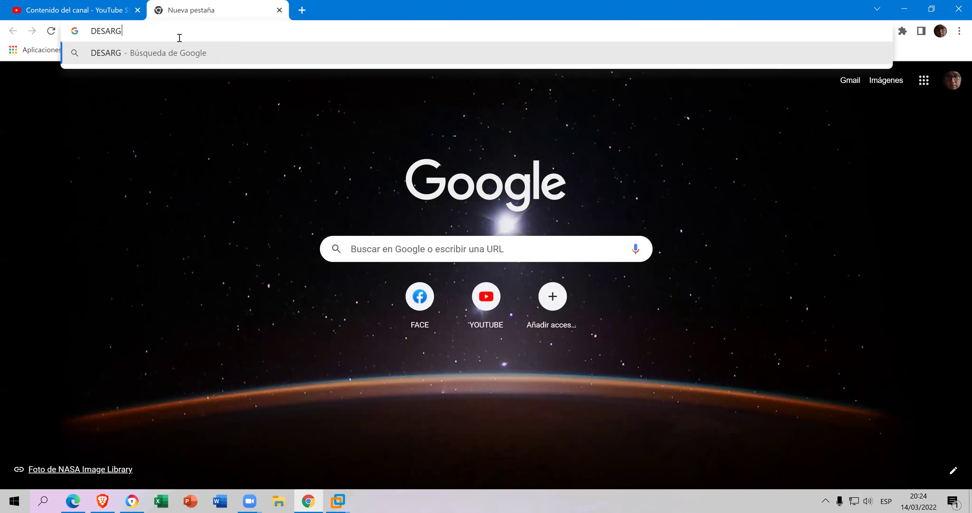
text(AR WINDWOS )
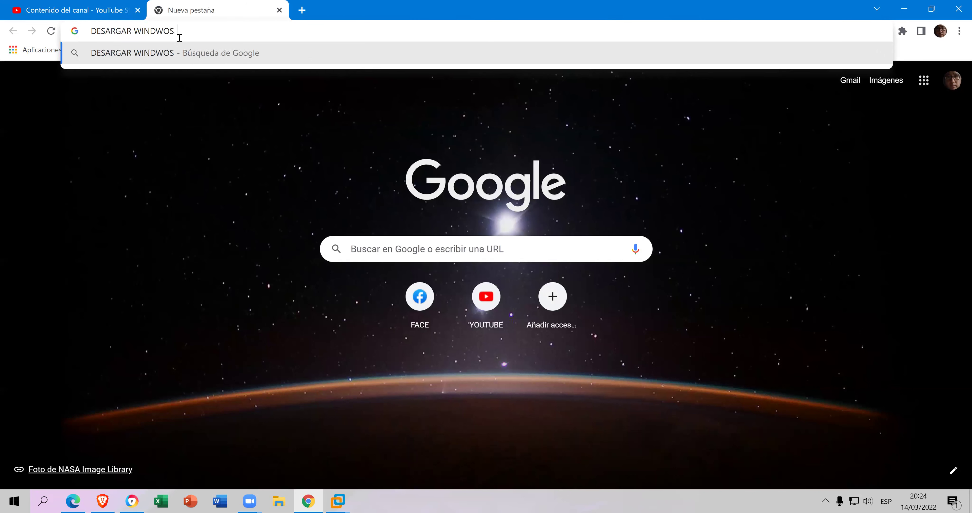
text(11)
key(Return)
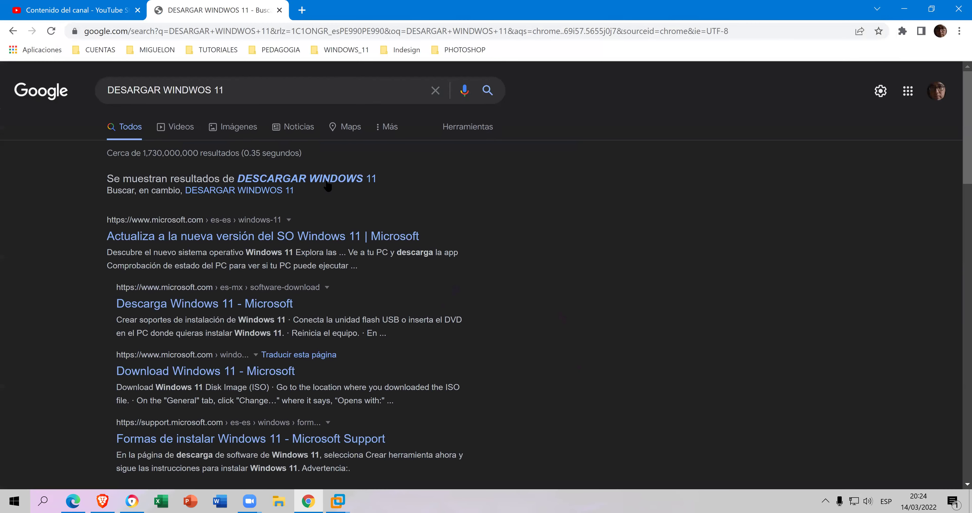
- Open Microsoft's Windows 11 page from the corrected 'DESCARGAR WINDOWS 11' search
click(332, 179)
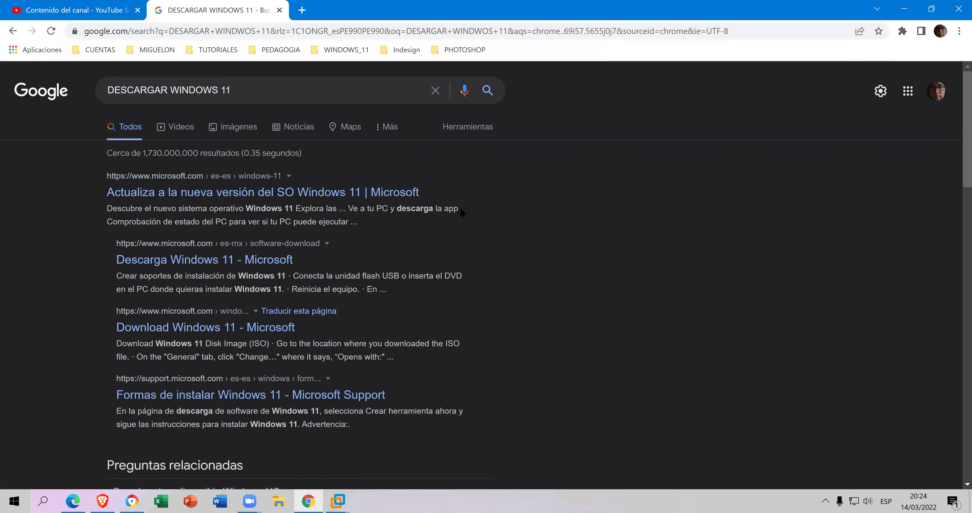
click(406, 196)
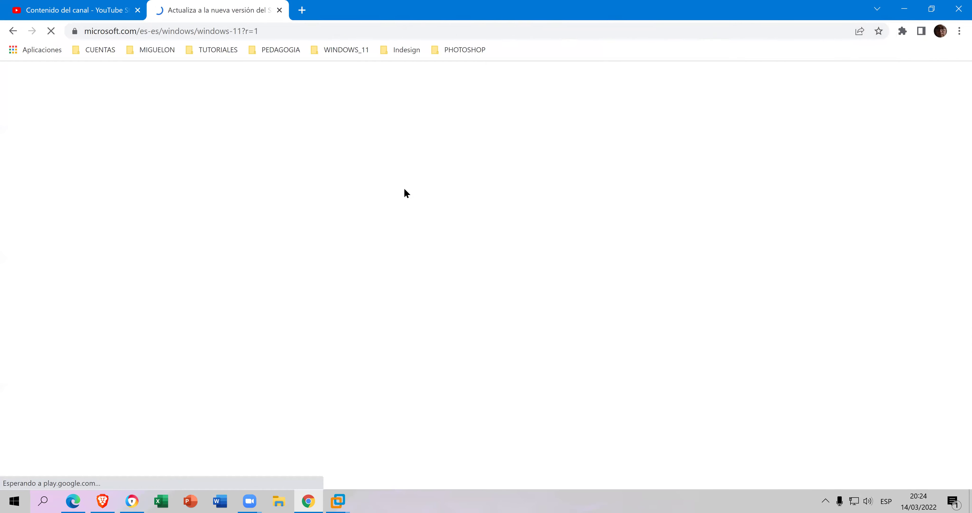
scroll(595, 250, down, 5)
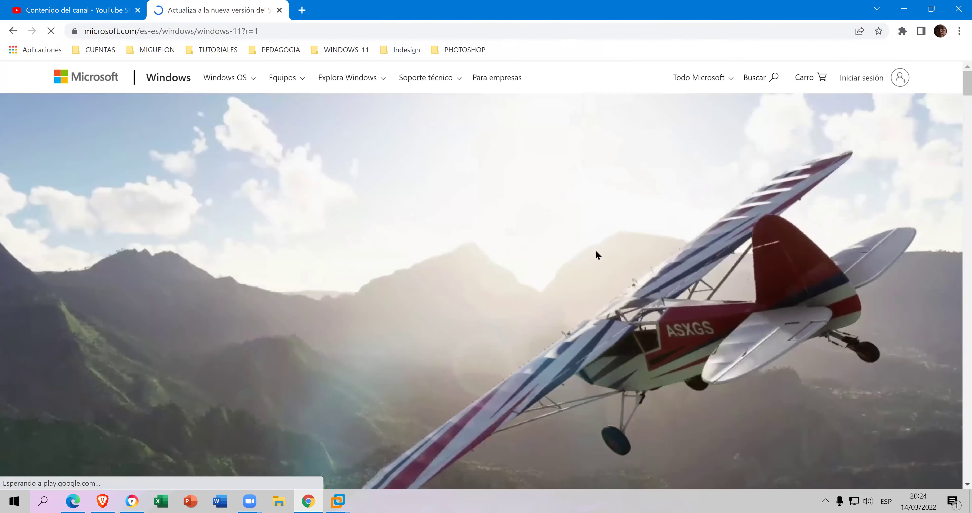
scroll(596, 250, down, 8)
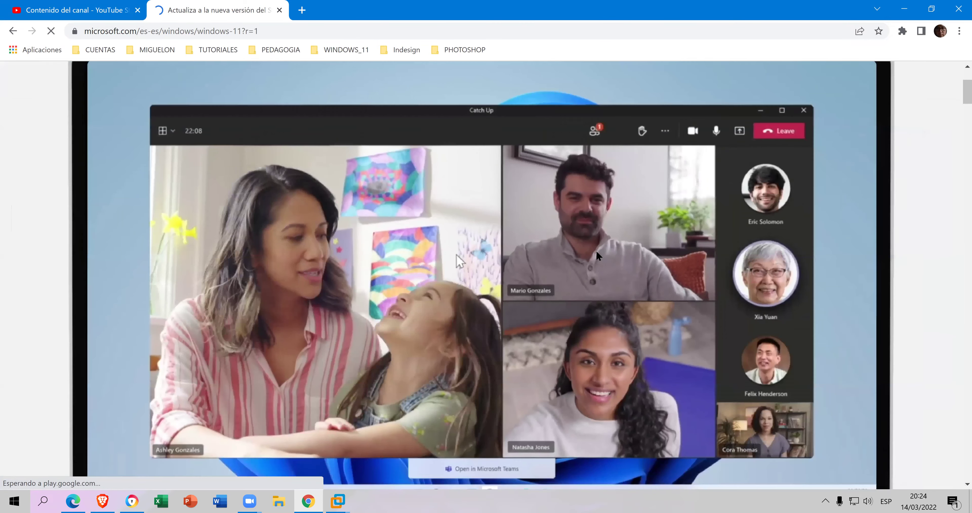
scroll(594, 253, down, 6)
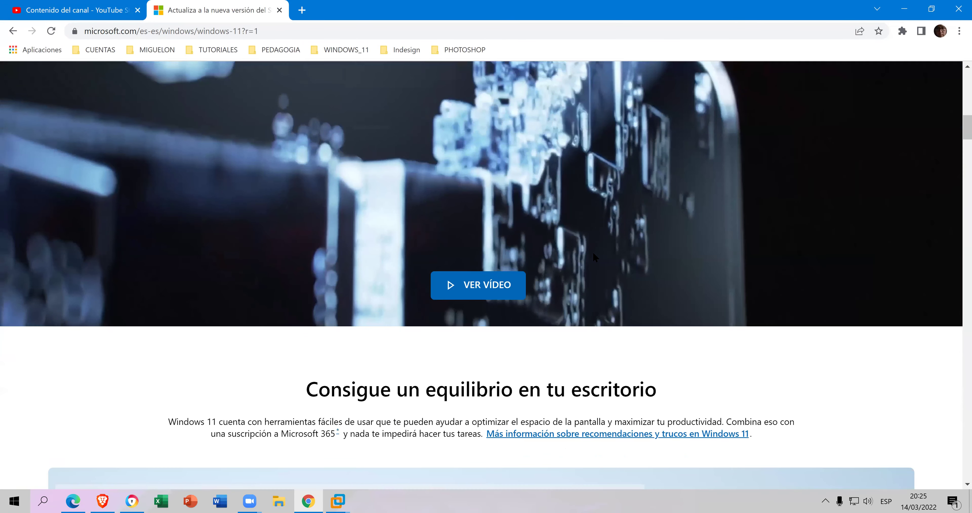
scroll(591, 257, down, 10)
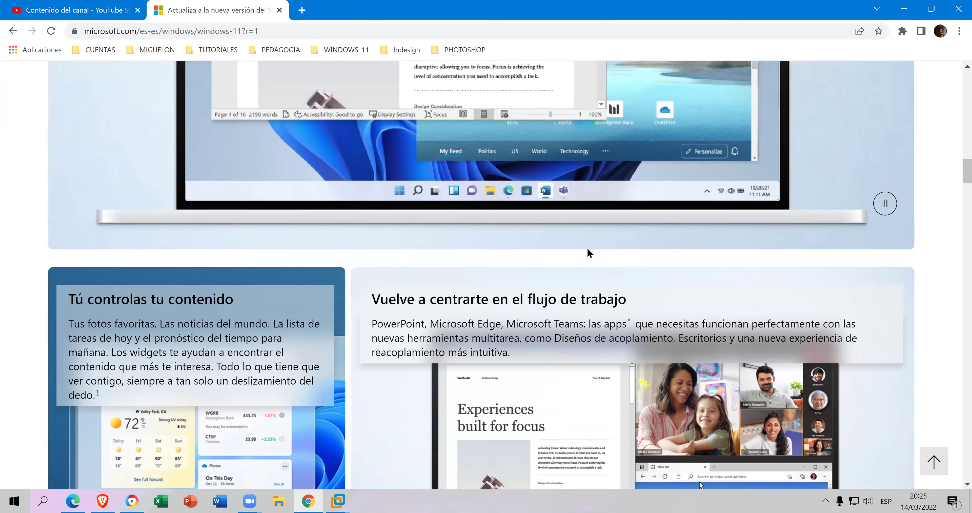
scroll(585, 247, down, 5)
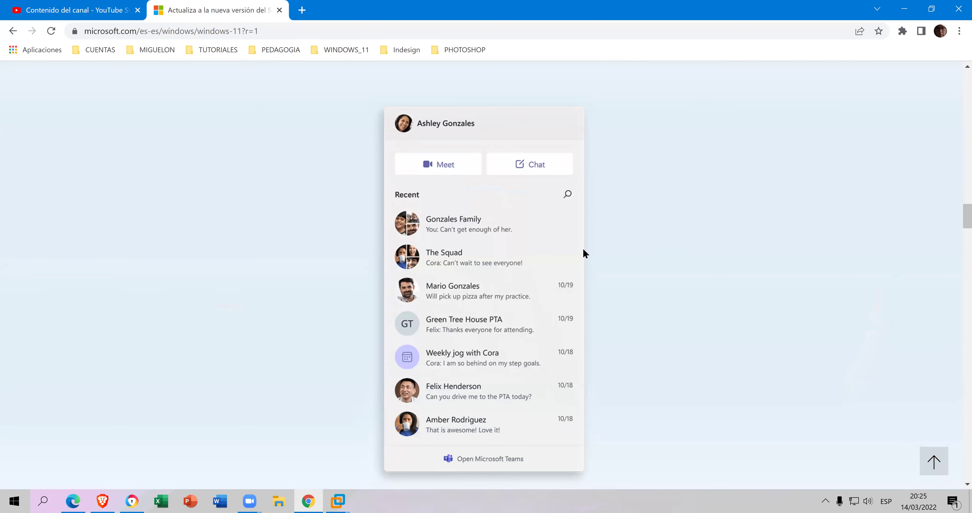
scroll(582, 250, down, 6)
- Download the PC Health Check app from 'Comprobar la compatibilidad', then go back to Google results
scroll(581, 250, down, 8)
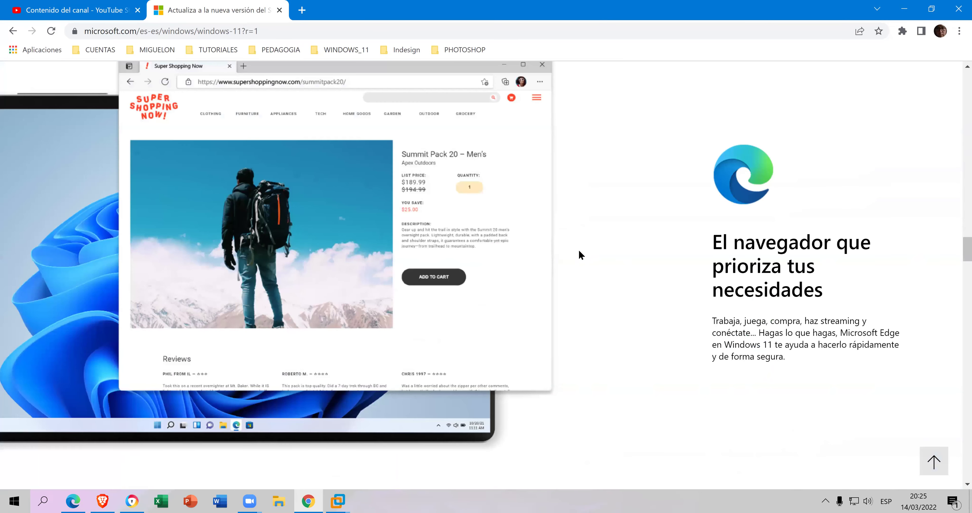
scroll(577, 251, down, 8)
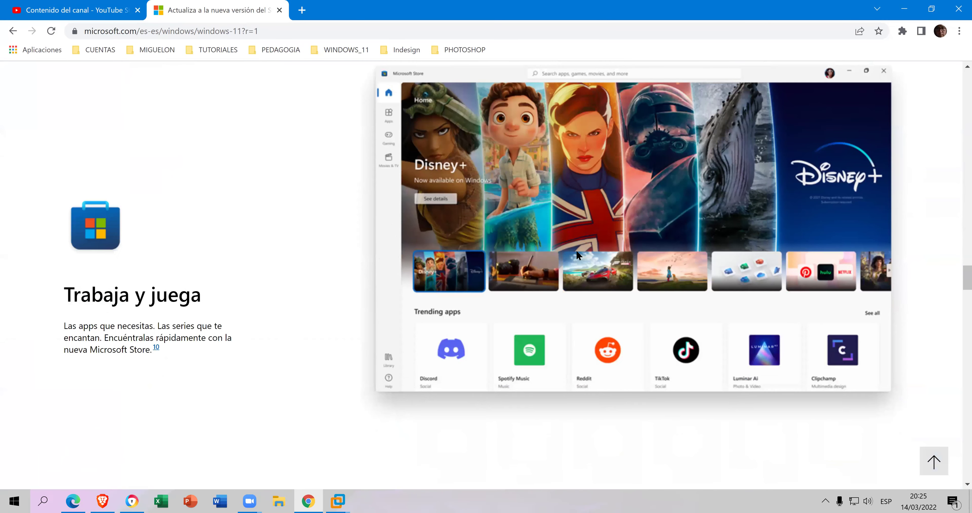
scroll(576, 255, down, 10)
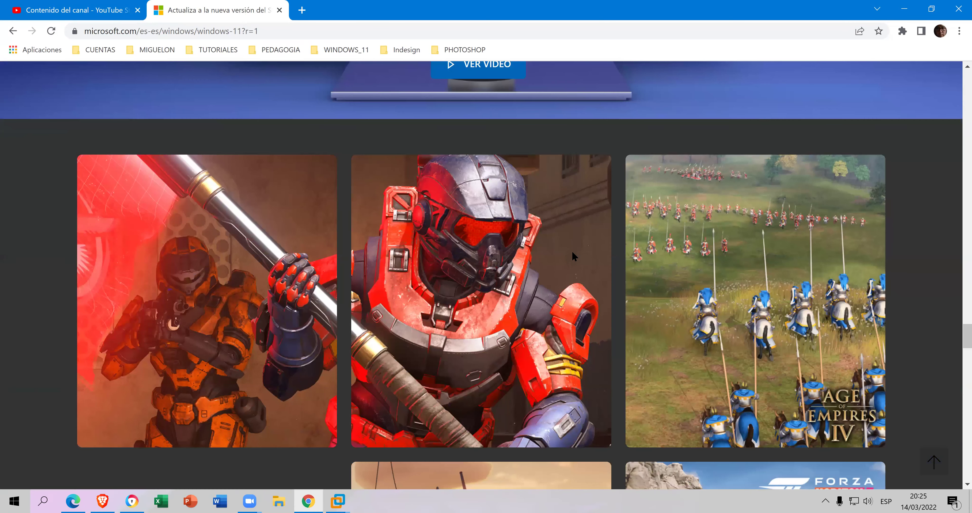
scroll(571, 255, down, 10)
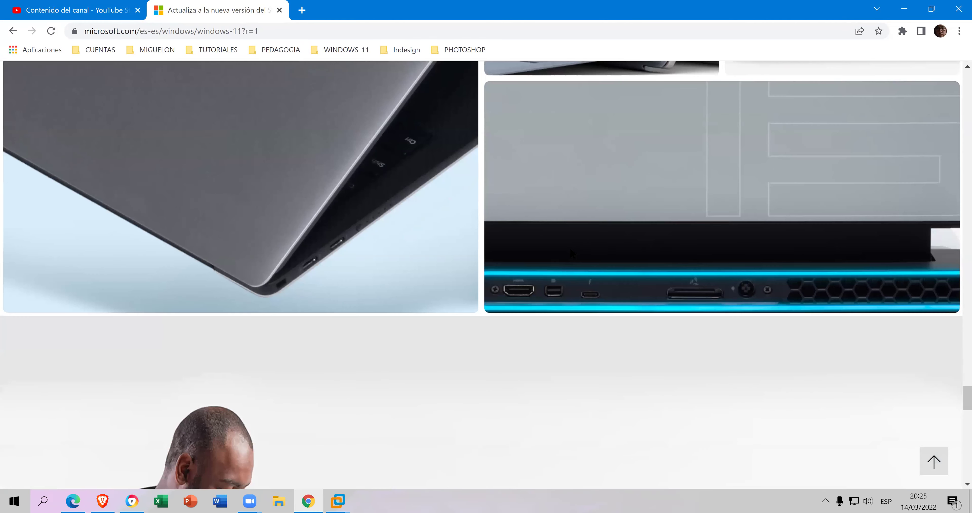
scroll(571, 250, down, 10)
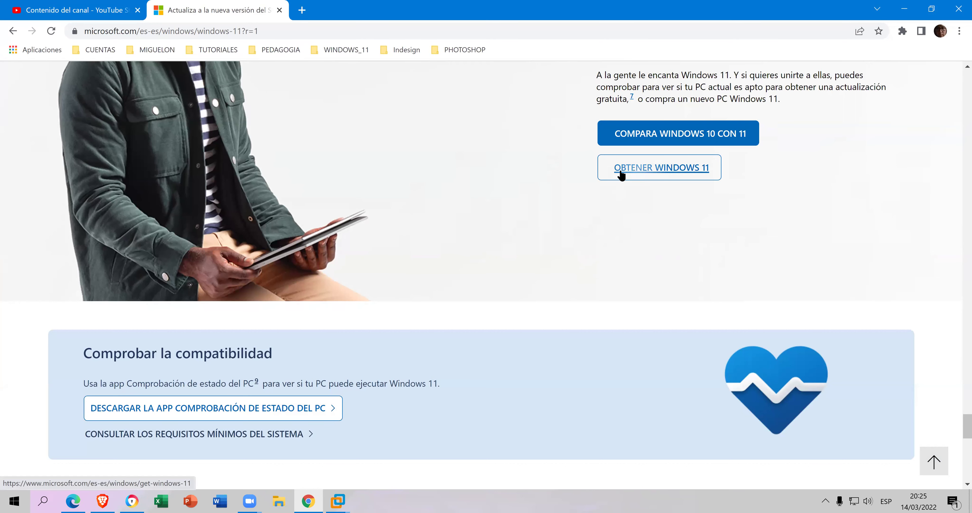
scroll(386, 262, down, 3)
scroll(384, 263, down, 2)
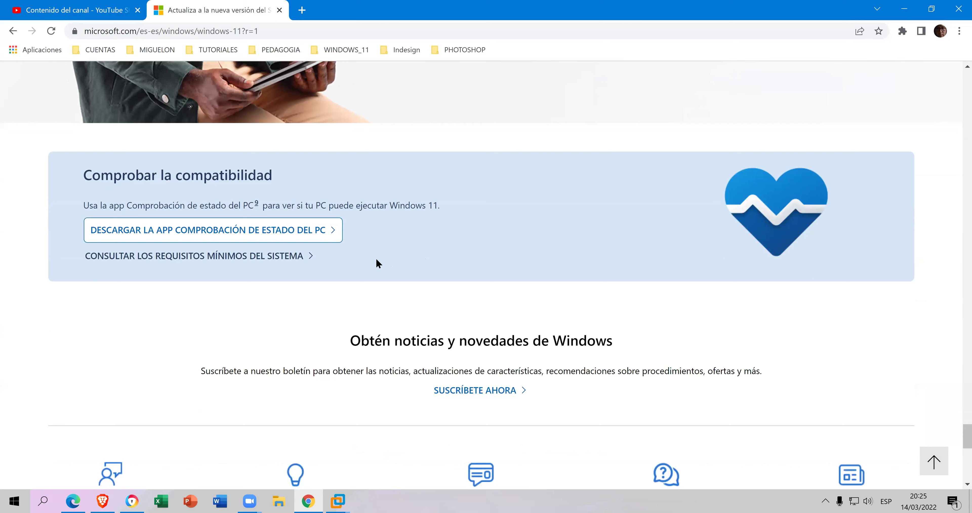
click(339, 231)
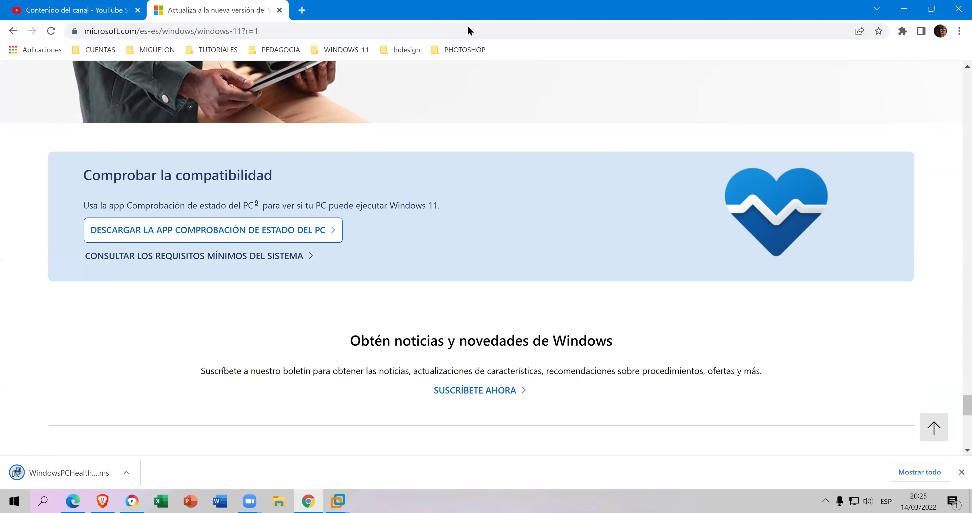
click(11, 31)
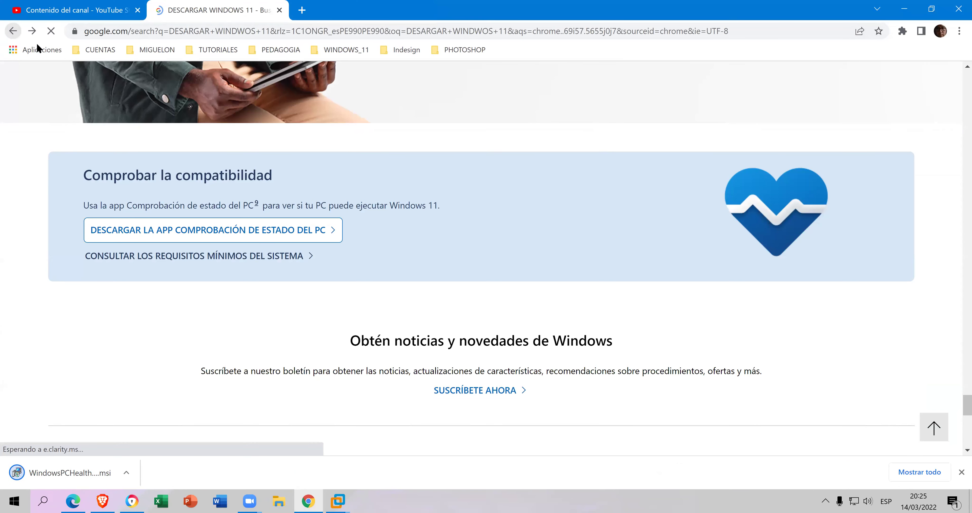
- Delete WindowsPCHealthCheckSetup from the Descargas folder and remove it from Chrome's download list
click(898, 470)
click(405, 193)
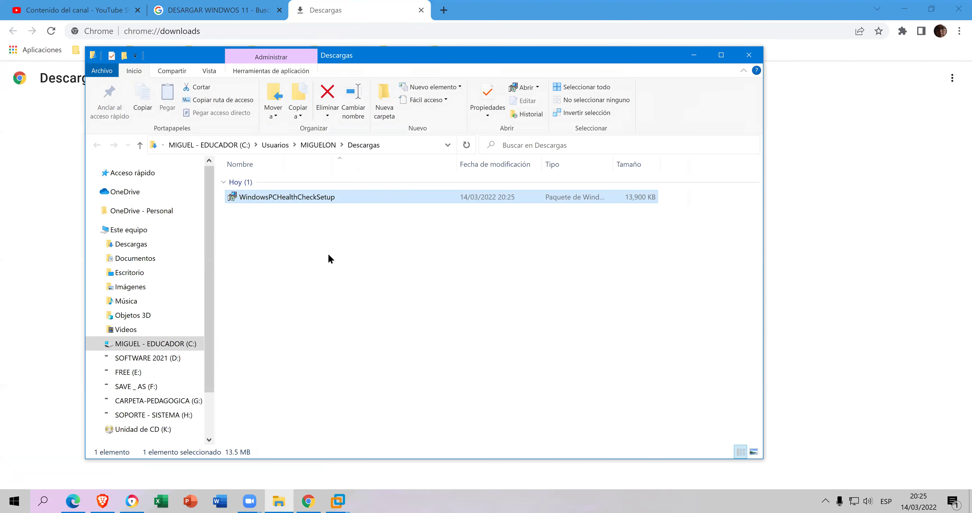
right_click(325, 196)
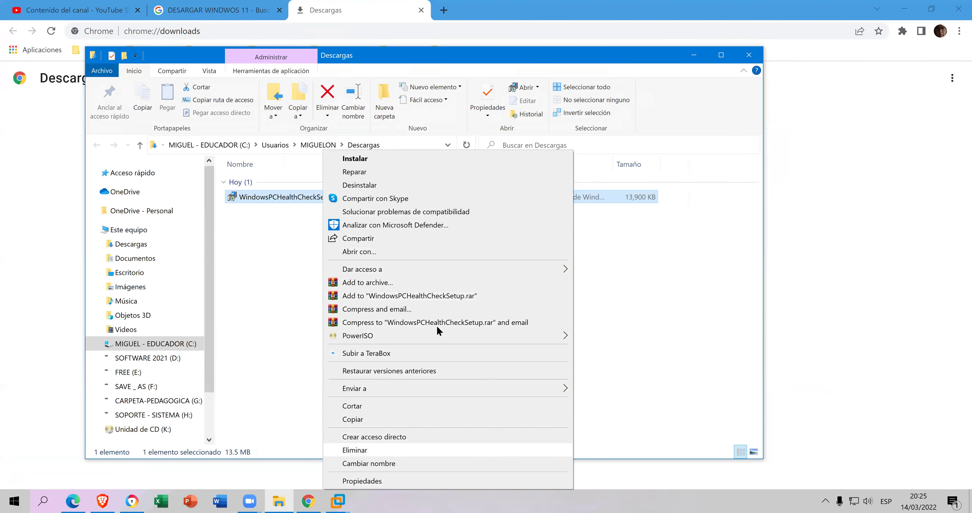
key(Return)
click(758, 60)
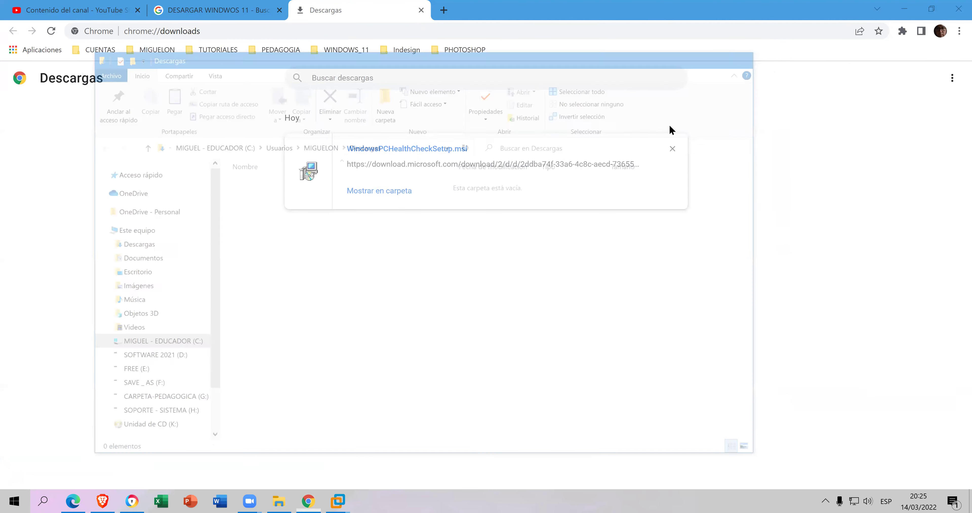
click(673, 150)
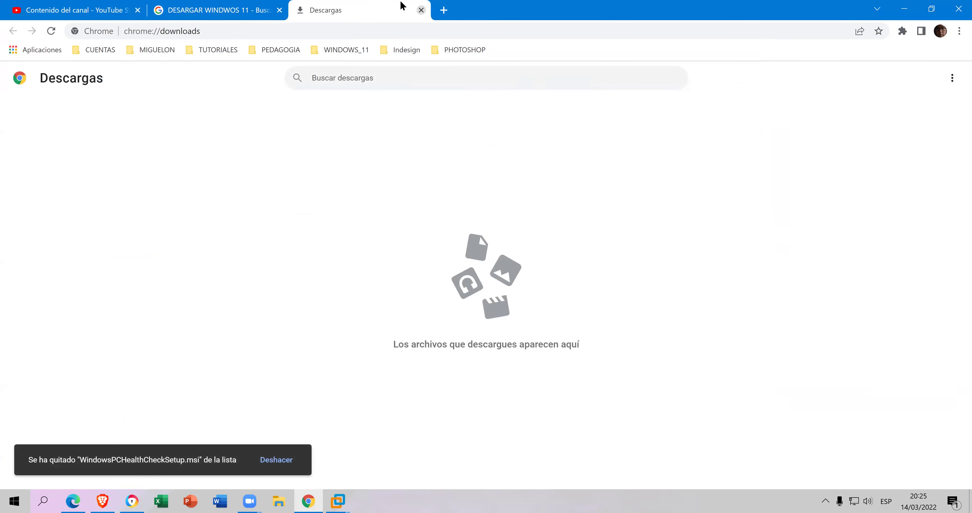
click(421, 11)
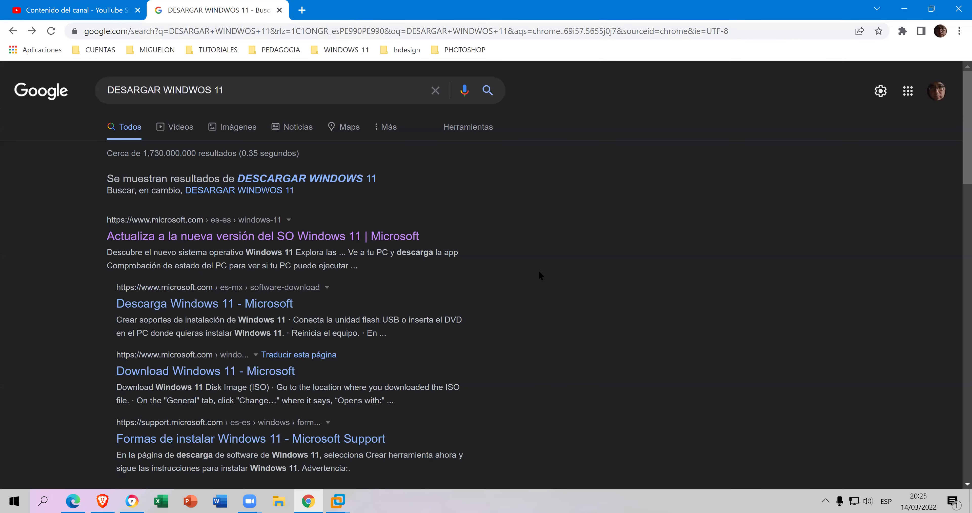
- Download the Windows 11 Installation Assistant from Microsoft's download page
scroll(538, 270, down, 1)
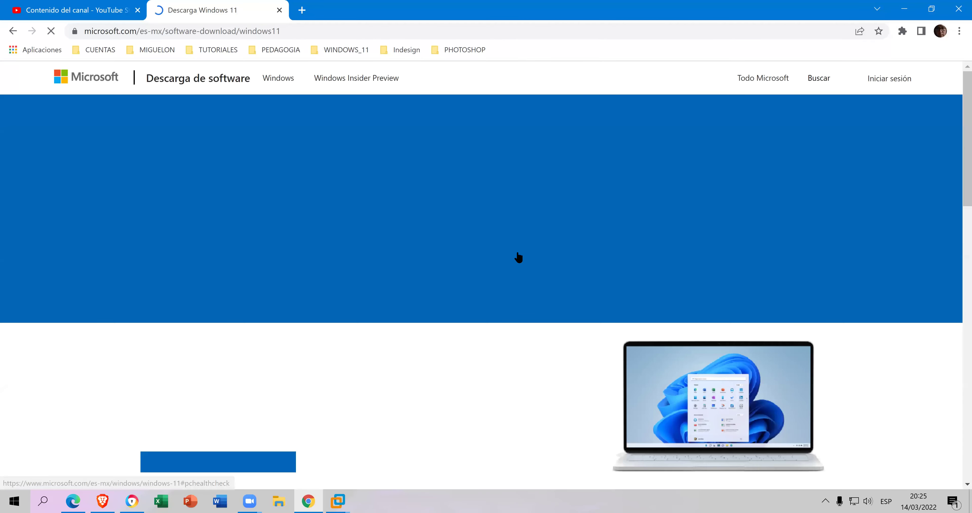
scroll(519, 257, down, 3)
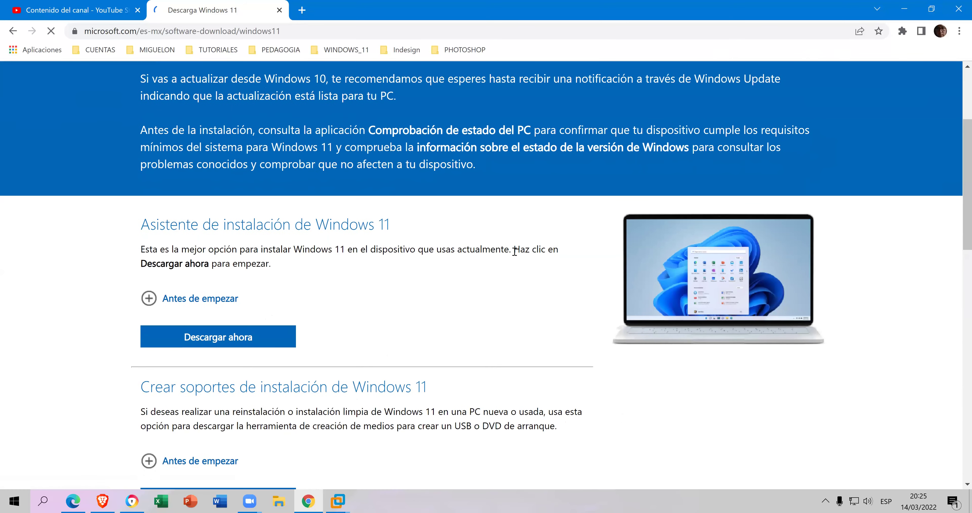
scroll(515, 251, down, 3)
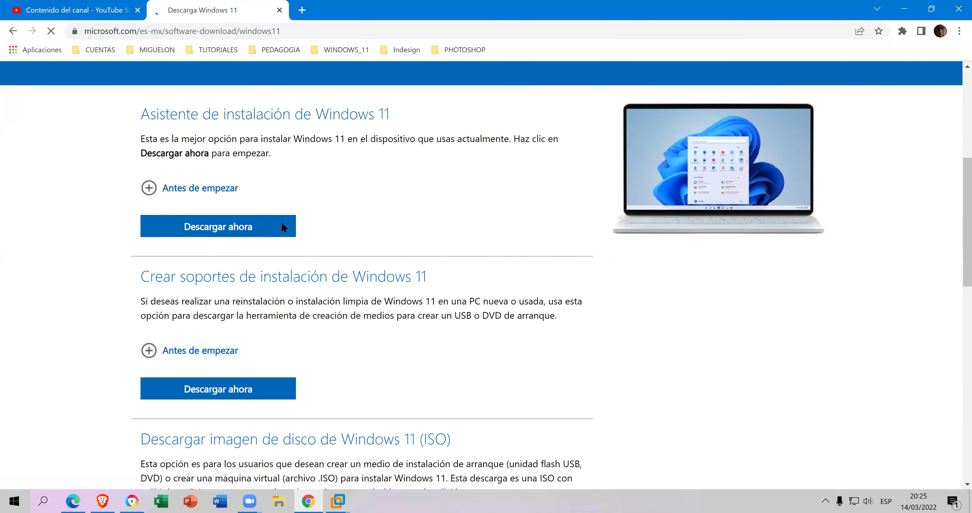
click(290, 228)
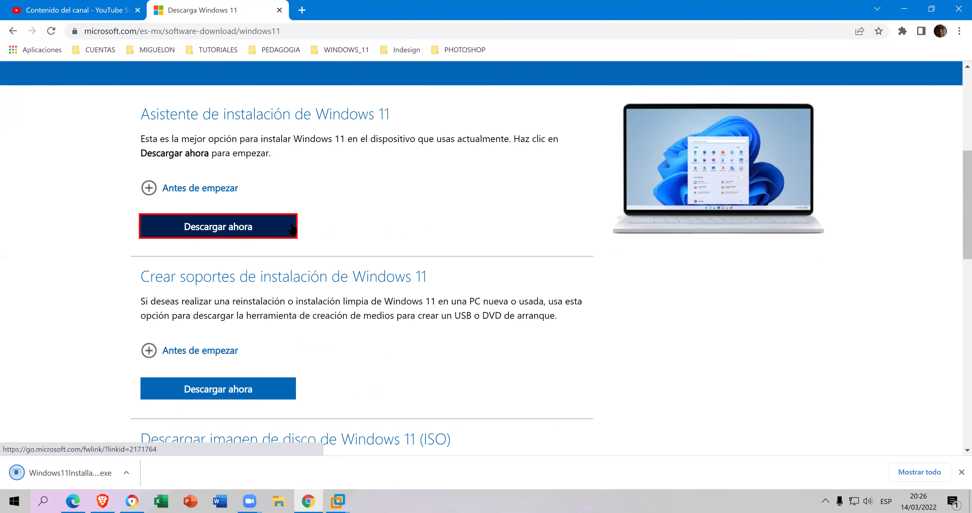
scroll(294, 228, down, 4)
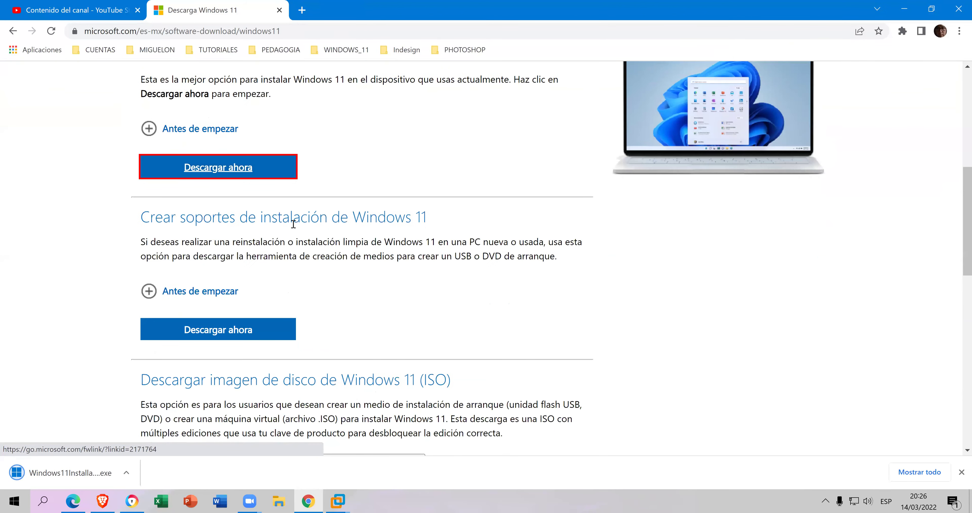
scroll(294, 226, down, 1)
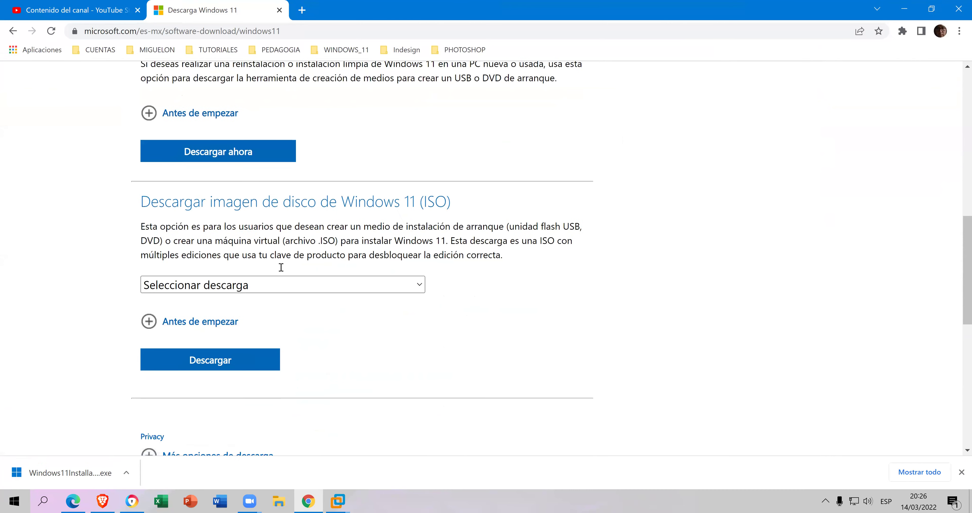
- Request the Windows 11 multi-edition ISO in Español (México) and confirm the language
click(384, 290)
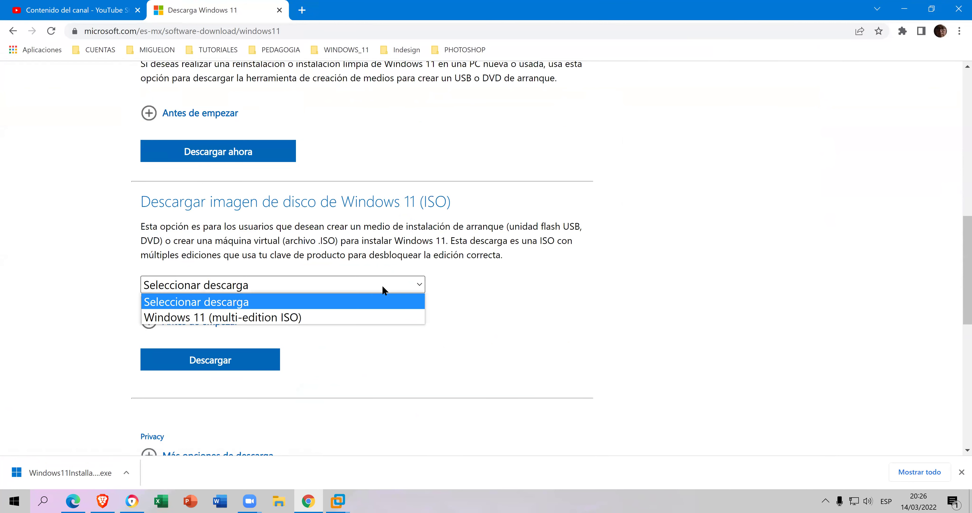
click(368, 316)
click(272, 355)
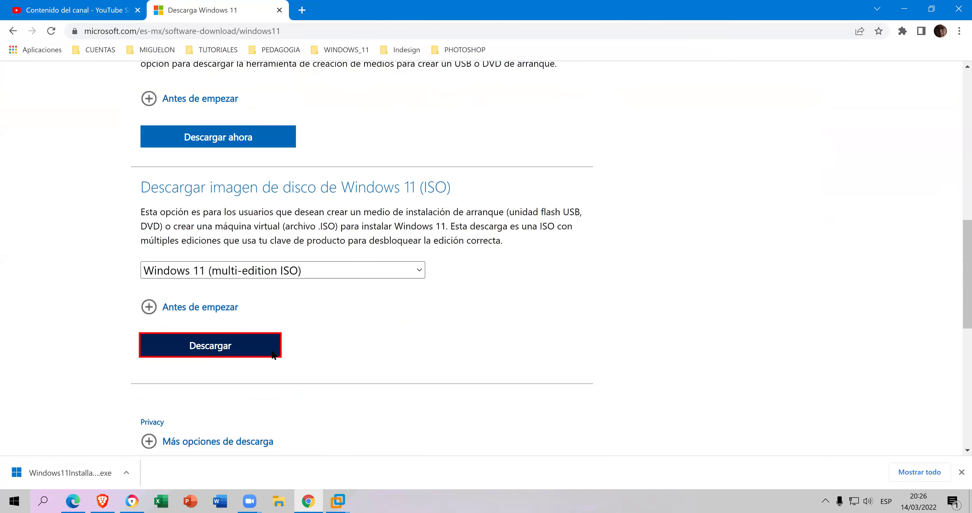
scroll(273, 355, down, 5)
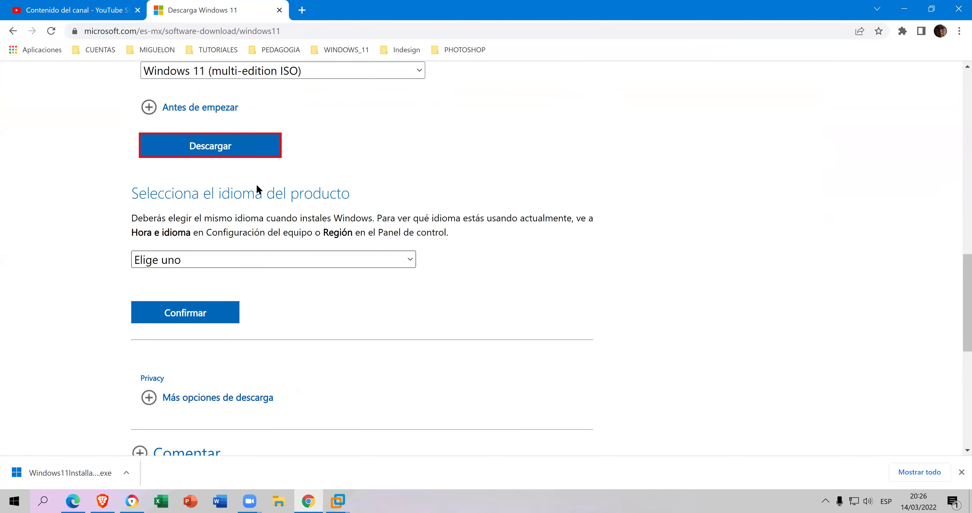
click(255, 264)
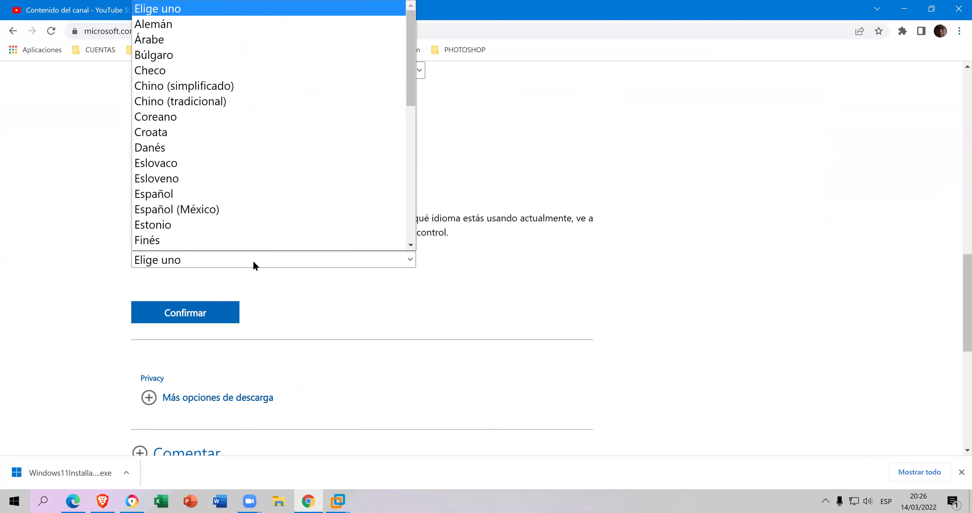
click(277, 211)
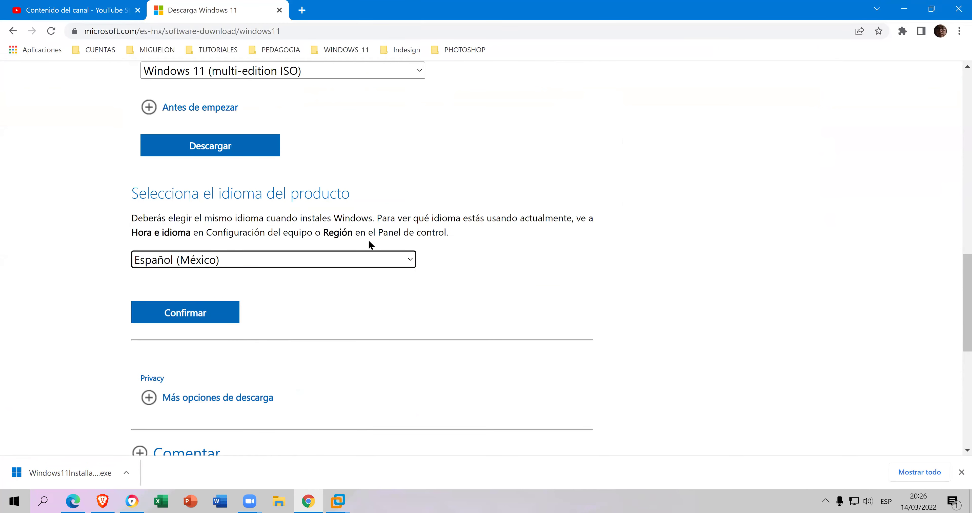
scroll(366, 243, up, 3)
scroll(365, 243, down, 3)
click(230, 304)
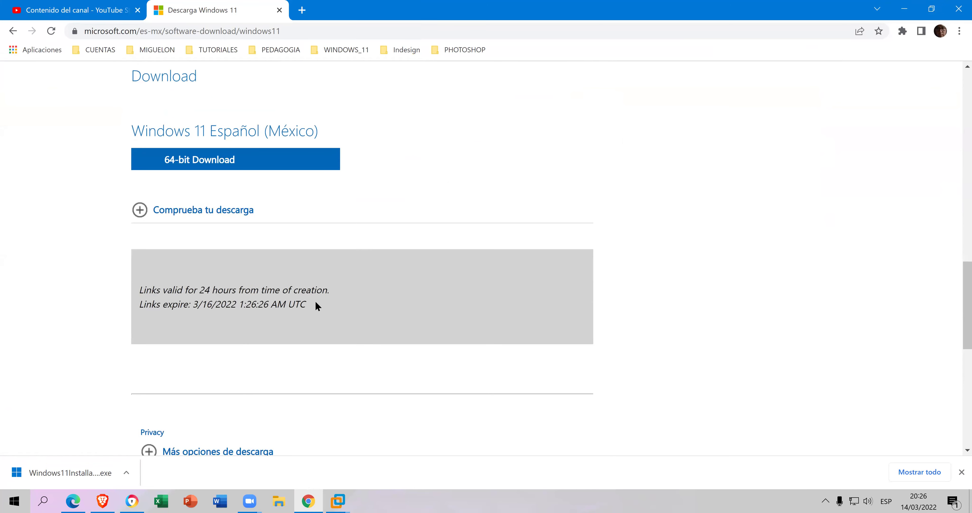
- Start the 64-bit Windows 11 Español (México) ISO download and delete the Installation Assistant file
click(302, 169)
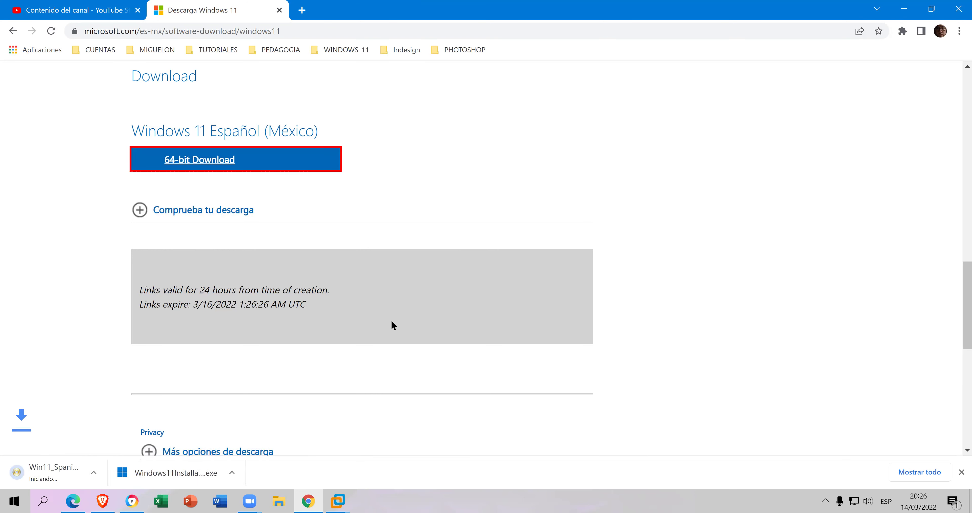
click(920, 472)
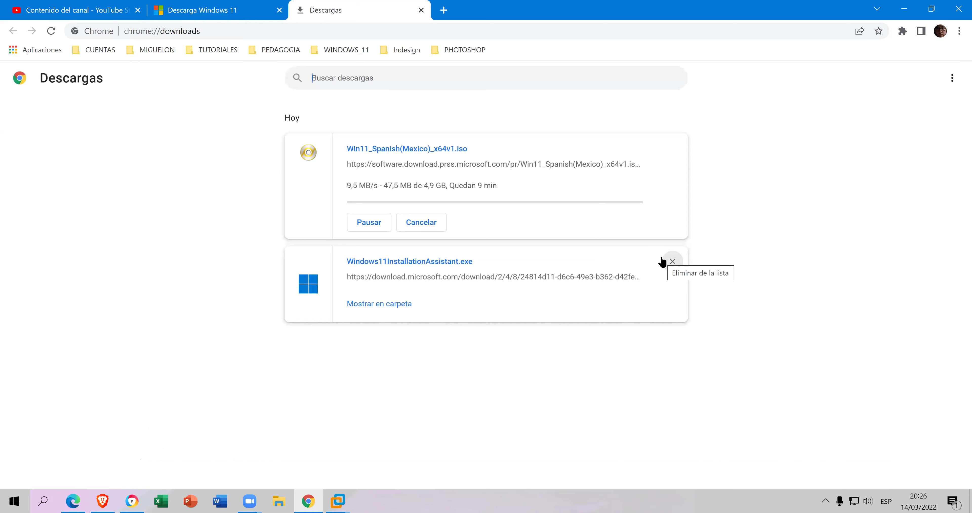
click(406, 302)
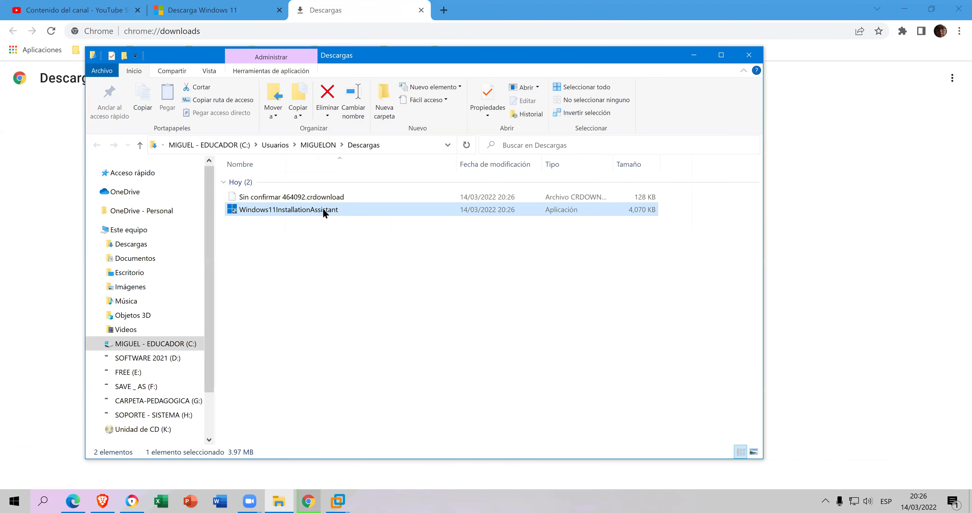
right_click(322, 212)
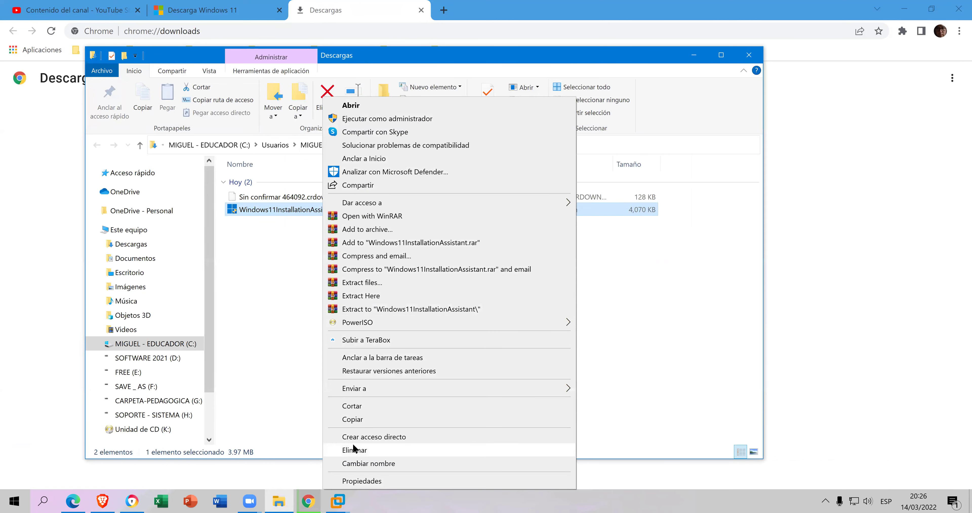
click(357, 450)
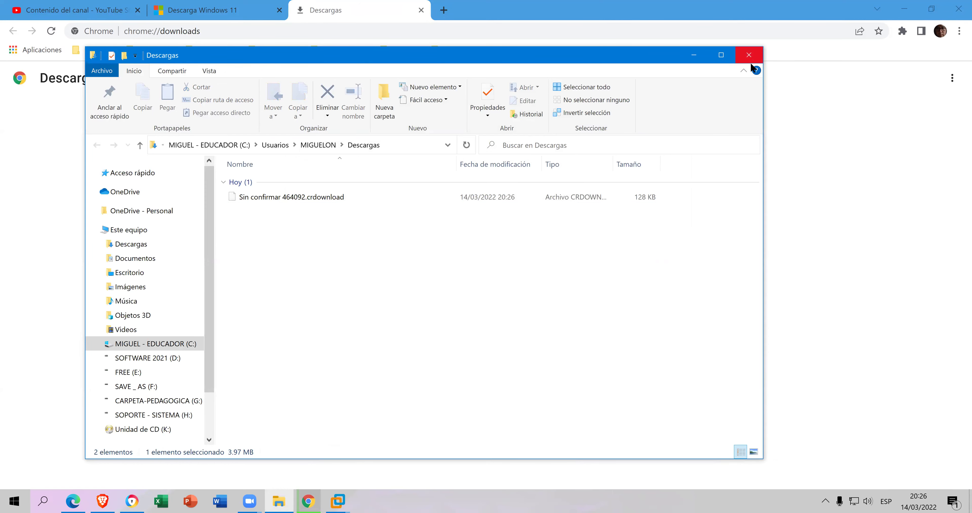
- Clear the assistant from Chrome's downloads, close the download page and minimize Chrome
click(749, 61)
click(672, 260)
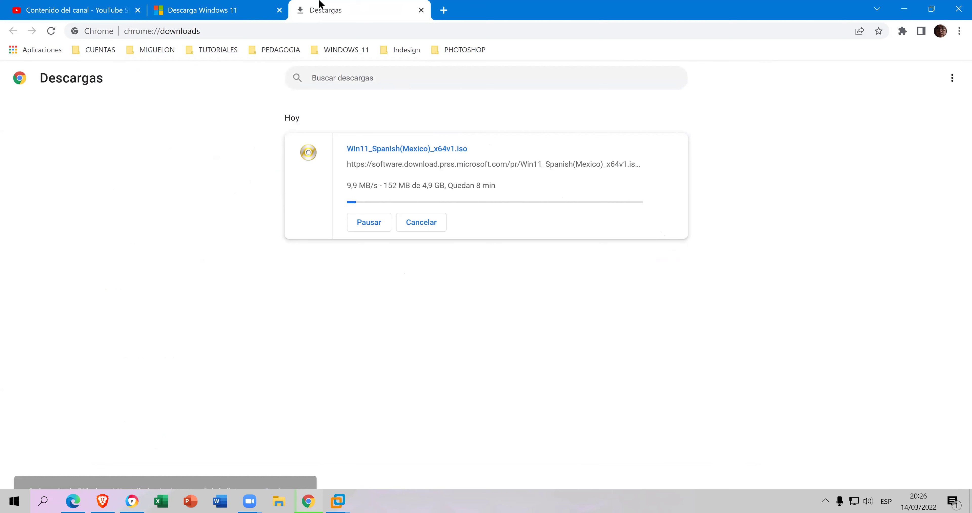
click(279, 10)
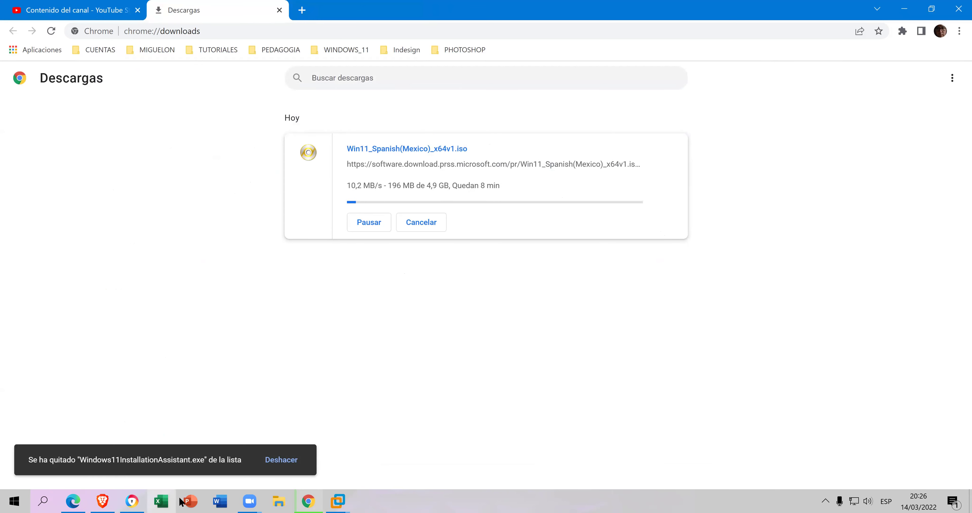
click(308, 502)
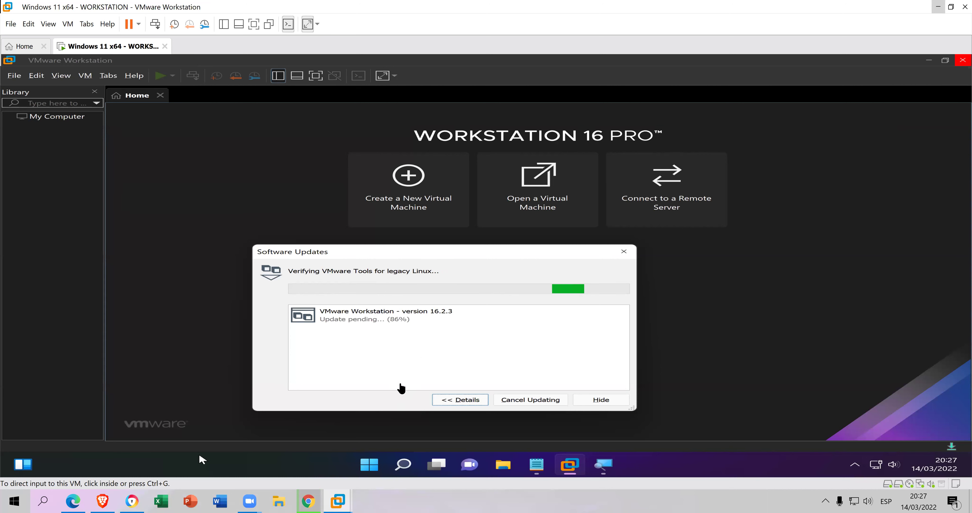
- Check the ISO download progress in Chrome while the VMware update extracts to 99%
click(310, 499)
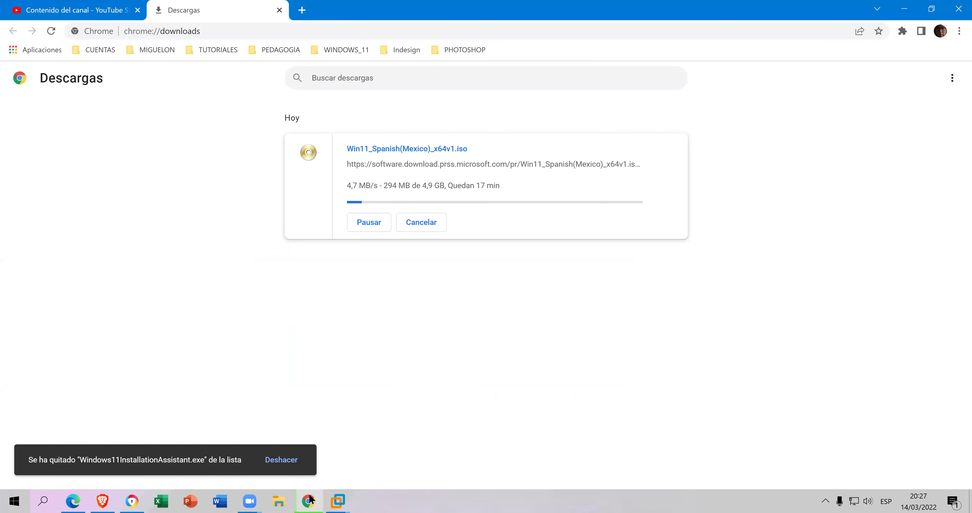
click(310, 499)
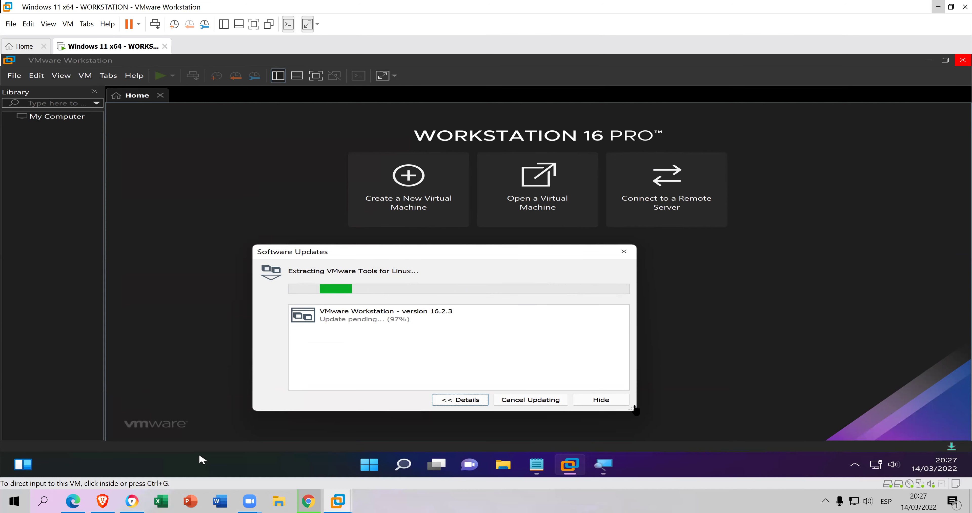
click(312, 500)
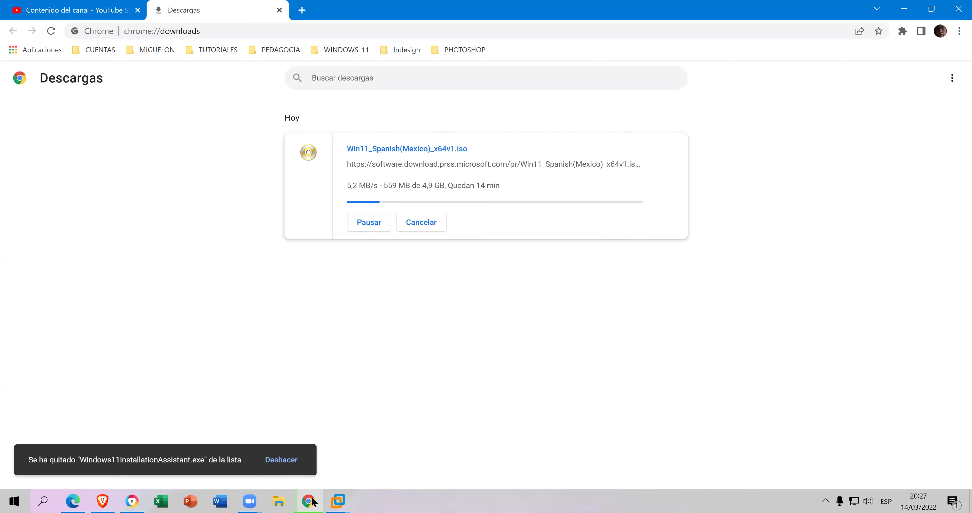
click(311, 501)
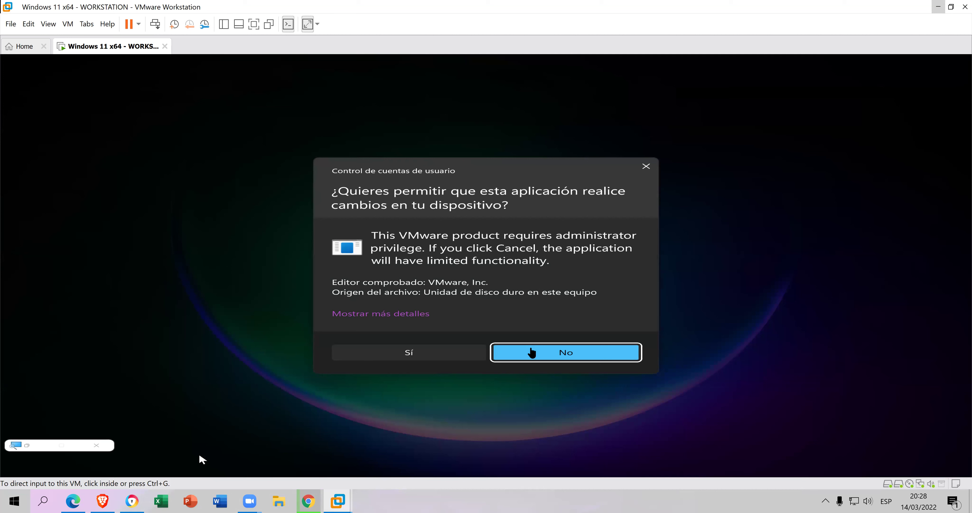
- Approve both User Account Control prompts for the VMware Workstation 16.2.3 update
click(197, 459)
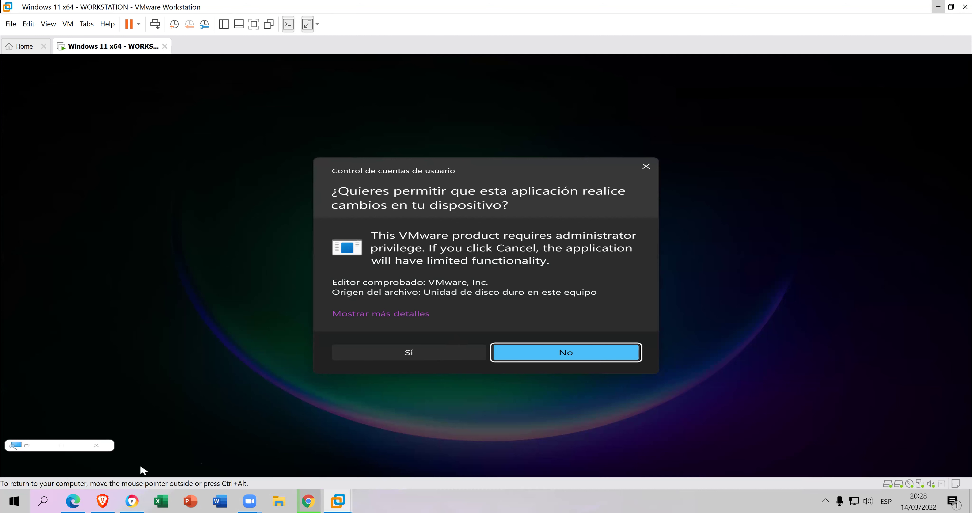
click(419, 358)
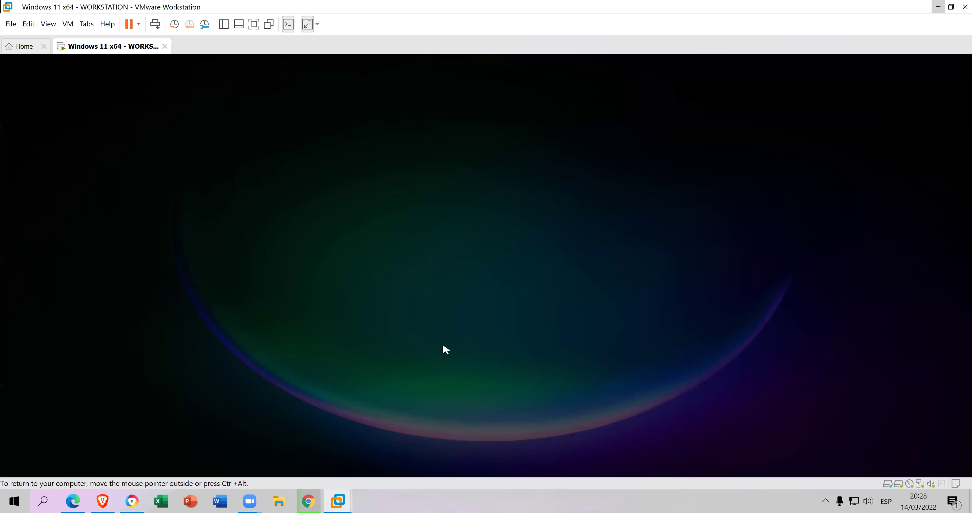
click(443, 346)
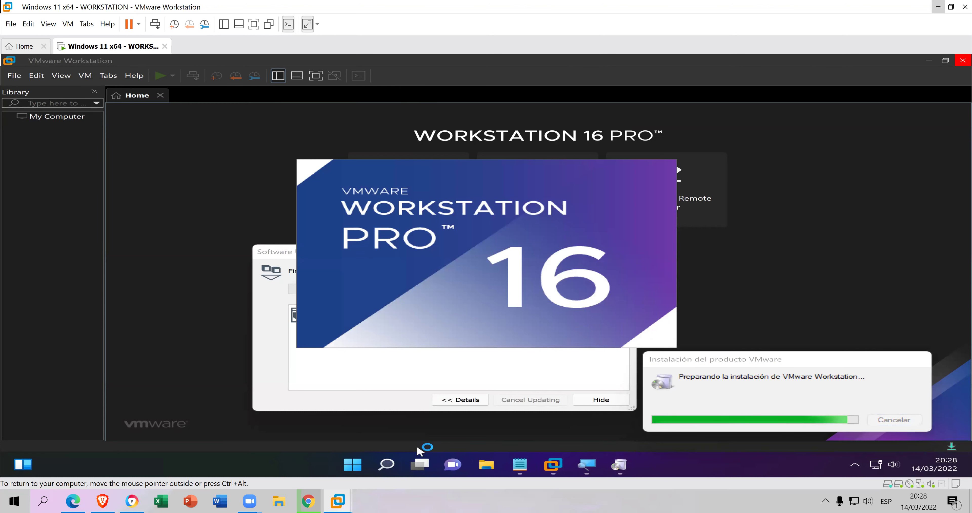
- Close the old Workstation window inside the VM and centre the Workstation Pro 16 setup wizard
click(418, 458)
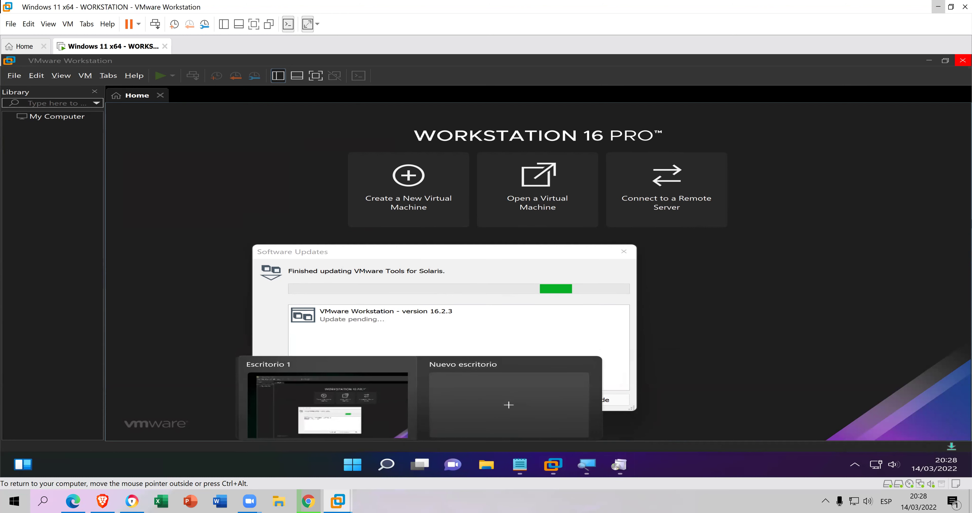
click(681, 241)
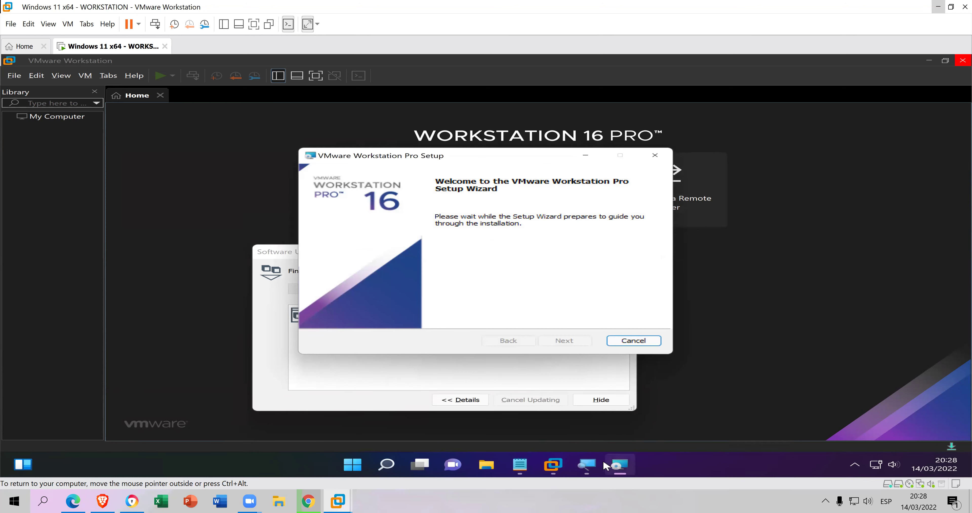
mouse_move(548, 463)
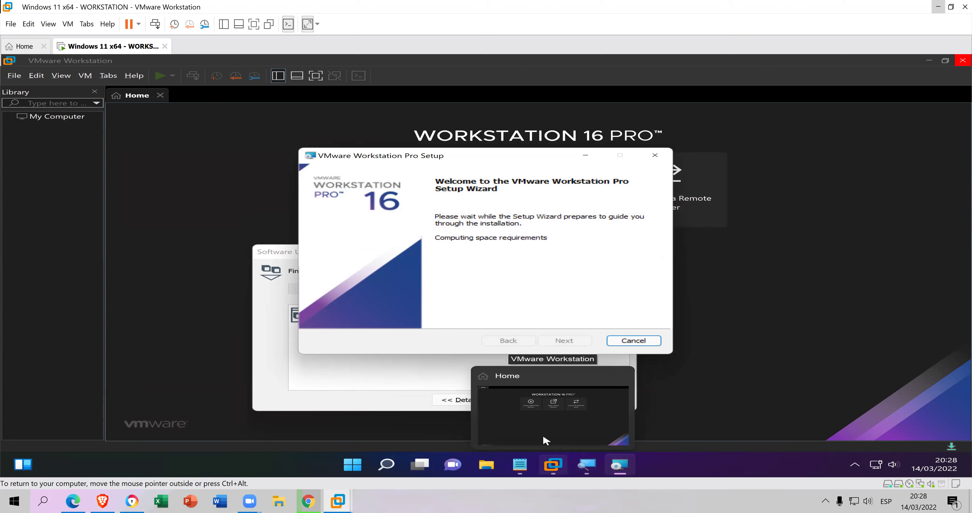
click(539, 392)
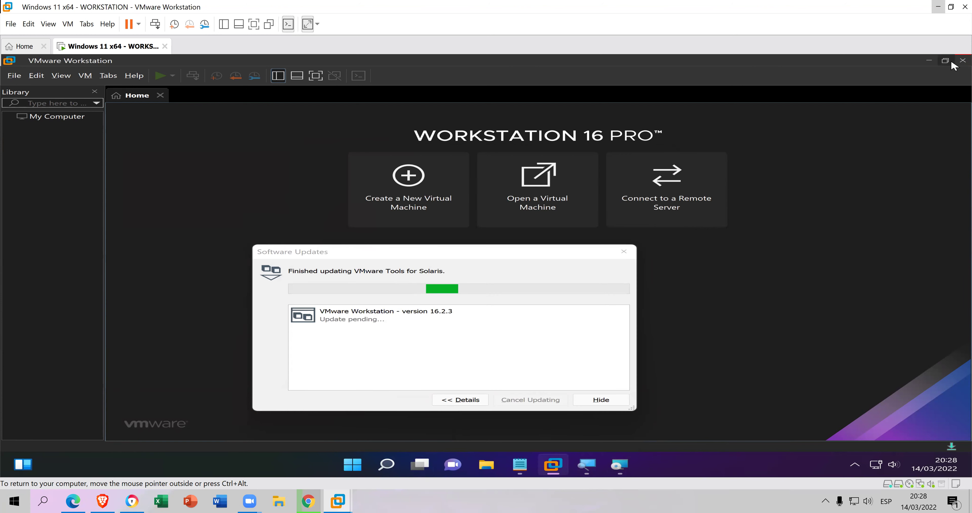
click(961, 61)
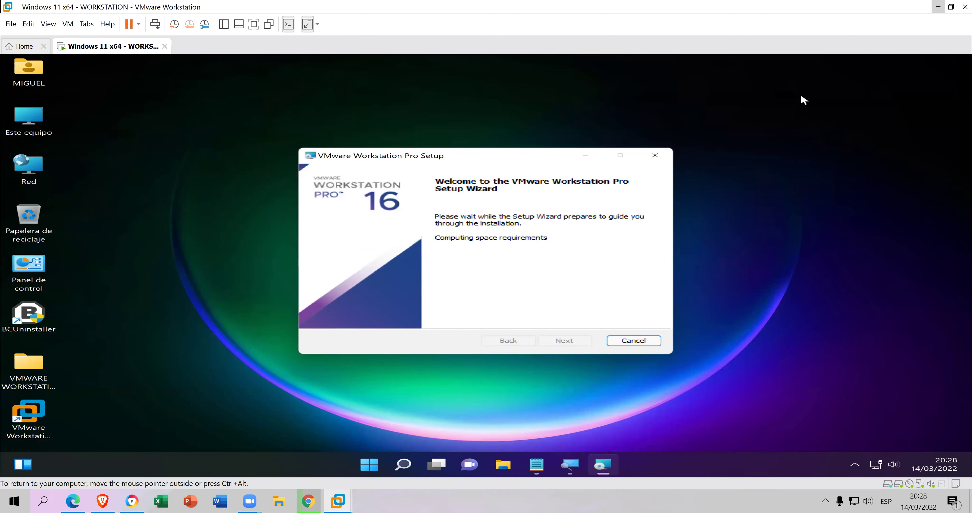
drag(462, 163, 601, 143)
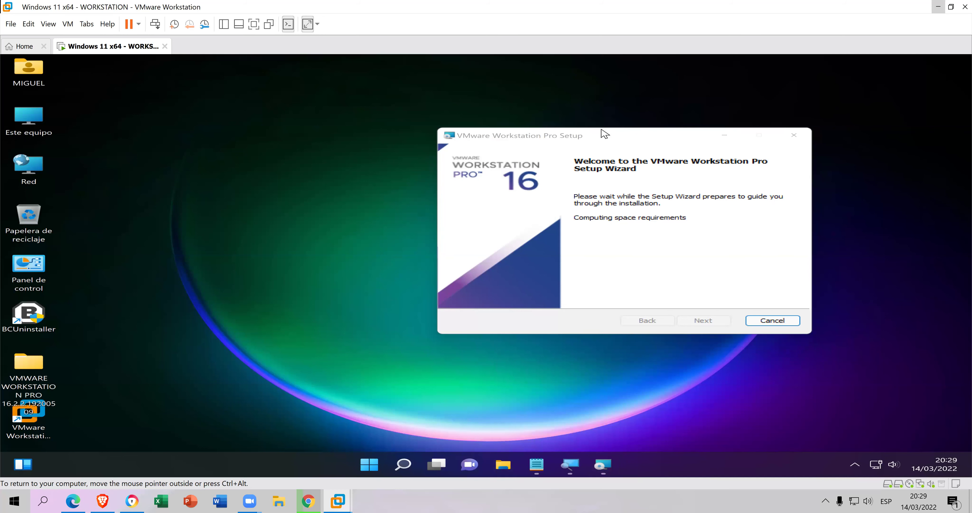
drag(605, 136, 456, 113)
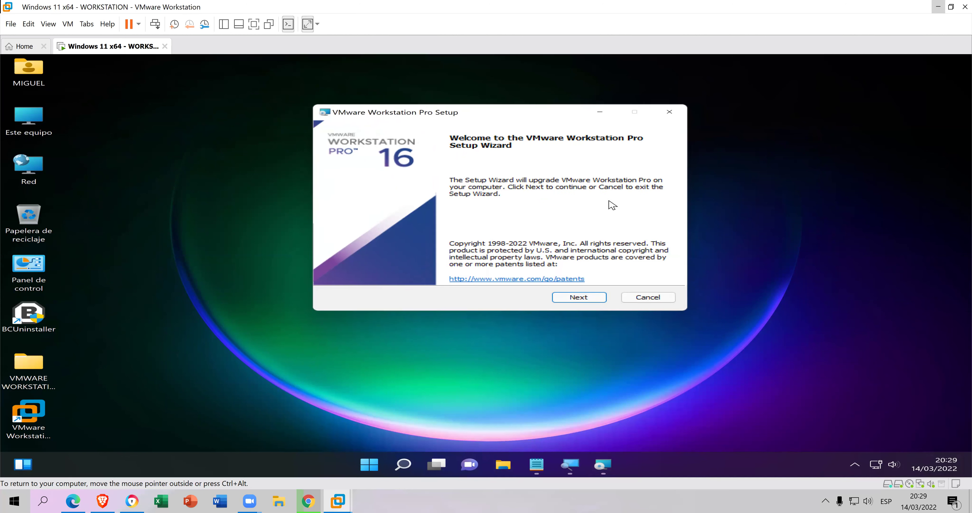
- Accept the licence terms, keep the default options, and start the Workstation Pro 16 upgrade
click(585, 299)
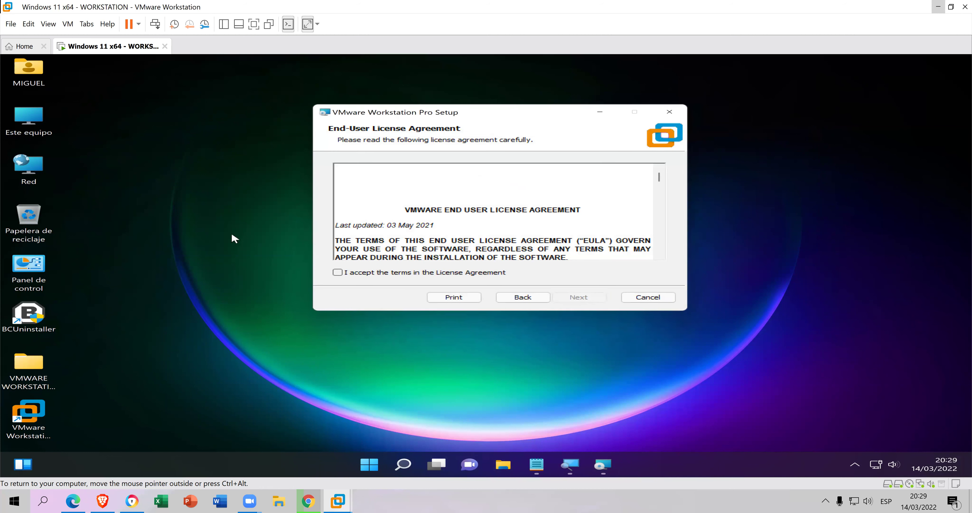
click(372, 272)
click(576, 298)
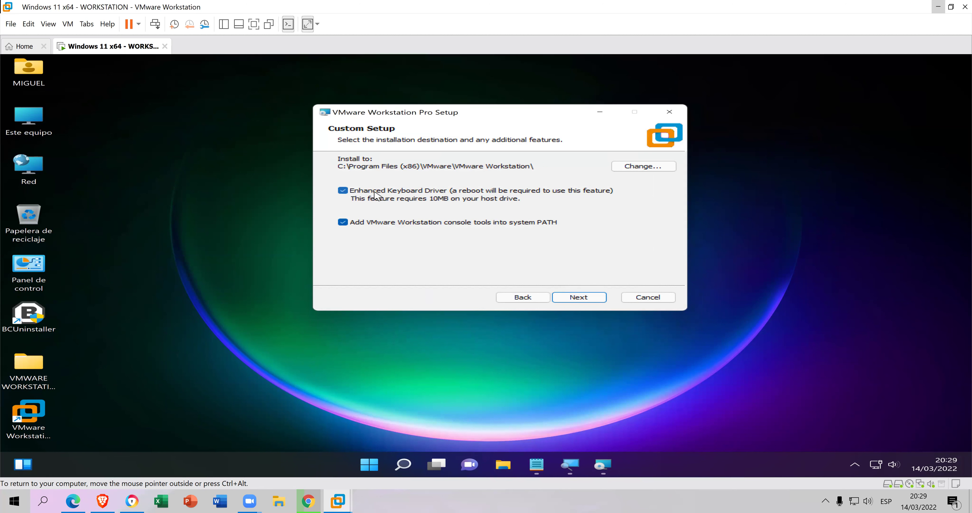
click(561, 300)
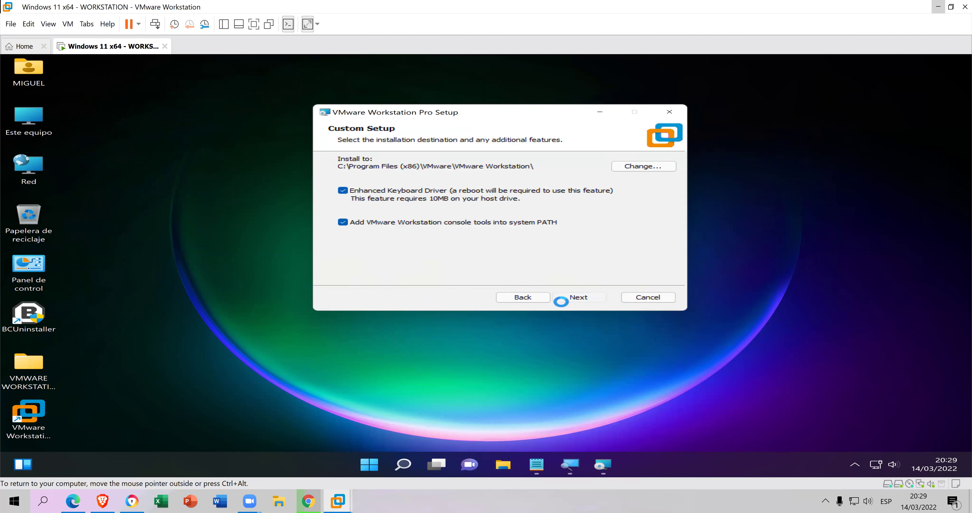
click(586, 294)
click(586, 297)
click(586, 297)
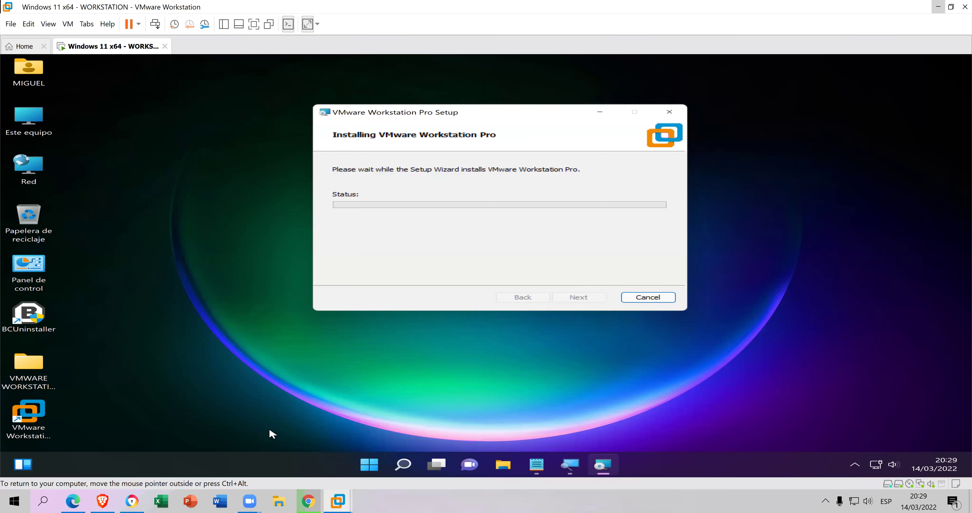
key(ctrl+alt)
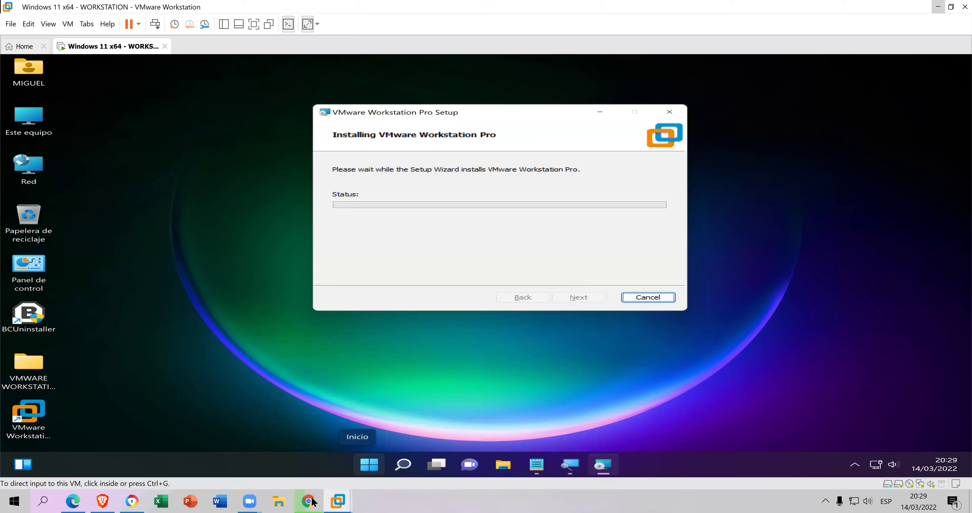
click(313, 501)
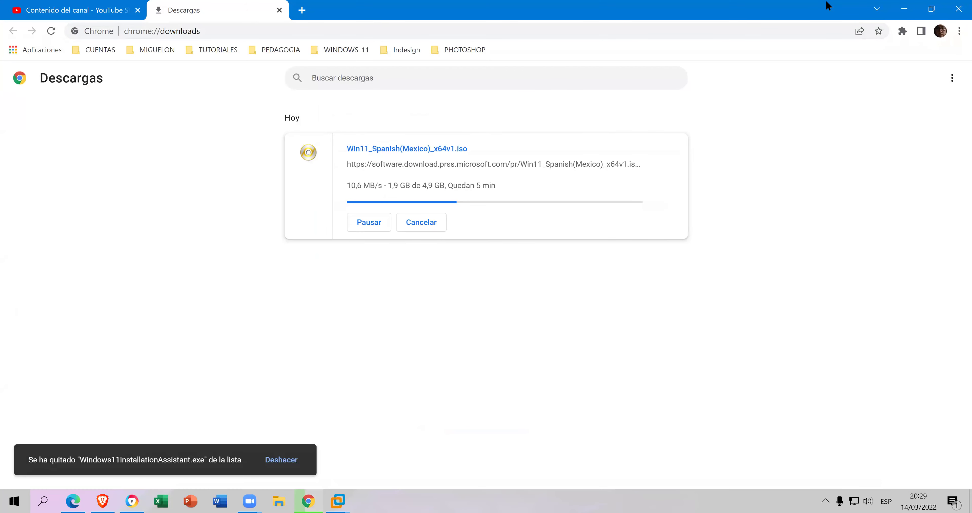
click(904, 8)
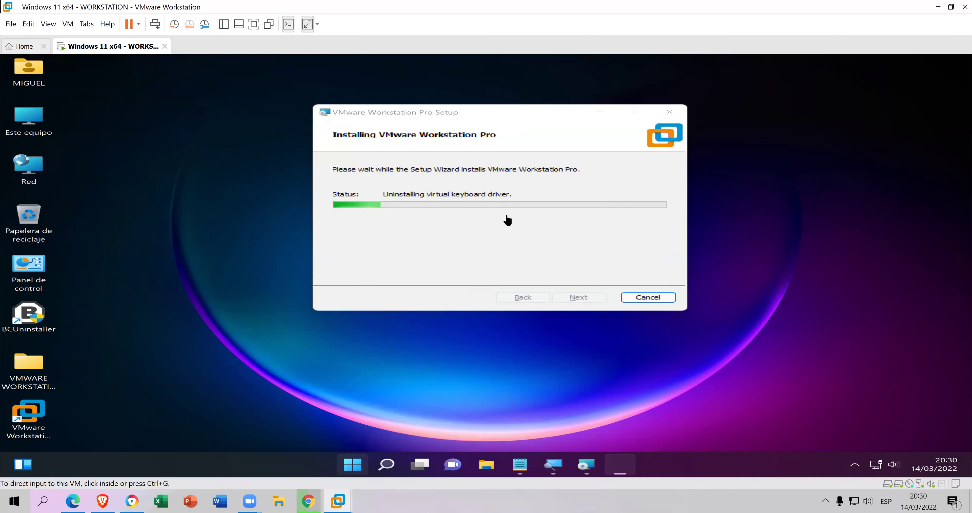
click(308, 501)
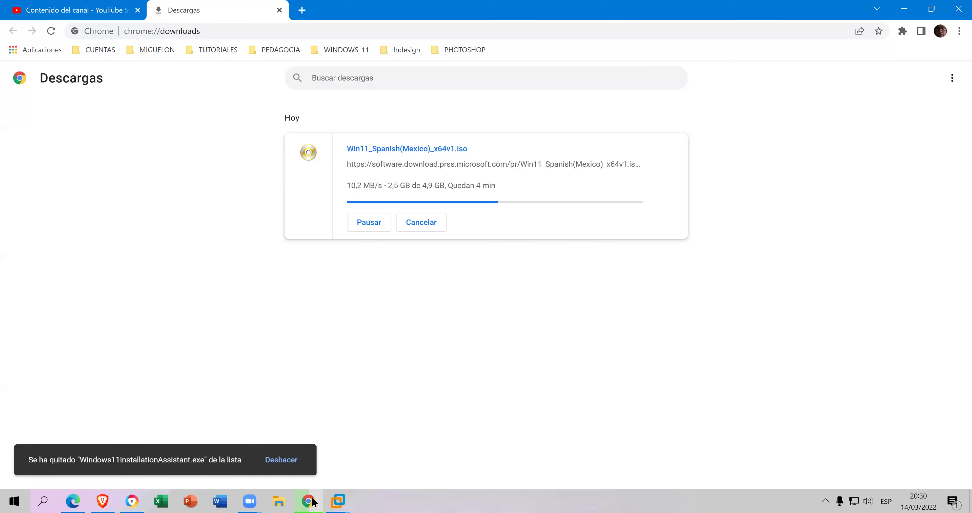
click(312, 501)
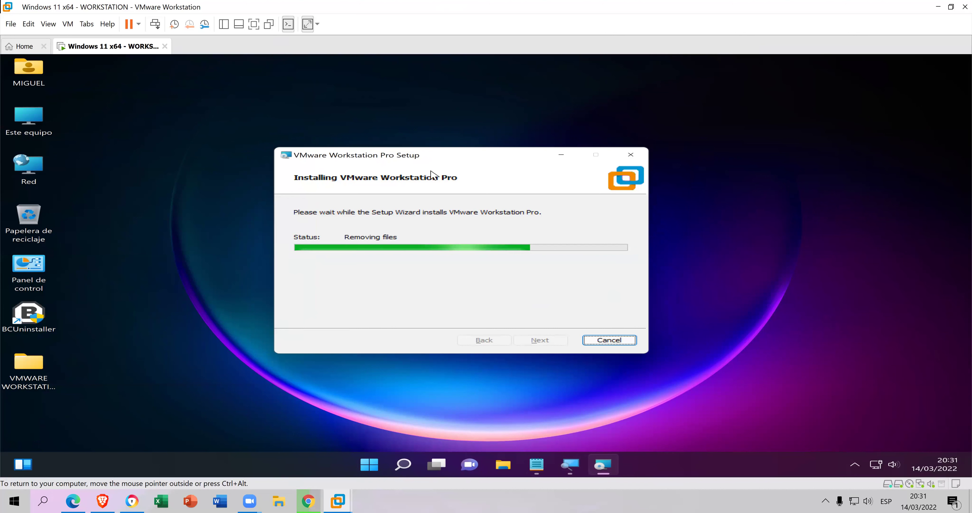
- Move the setup dialog aside and check the host's ISO download while setup completes
drag(414, 152, 375, 112)
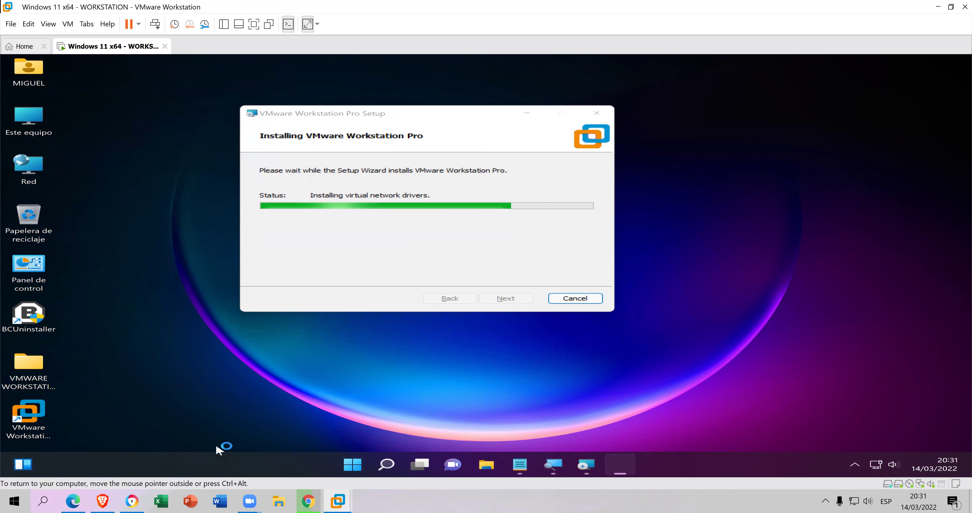
key(ctrl+alt)
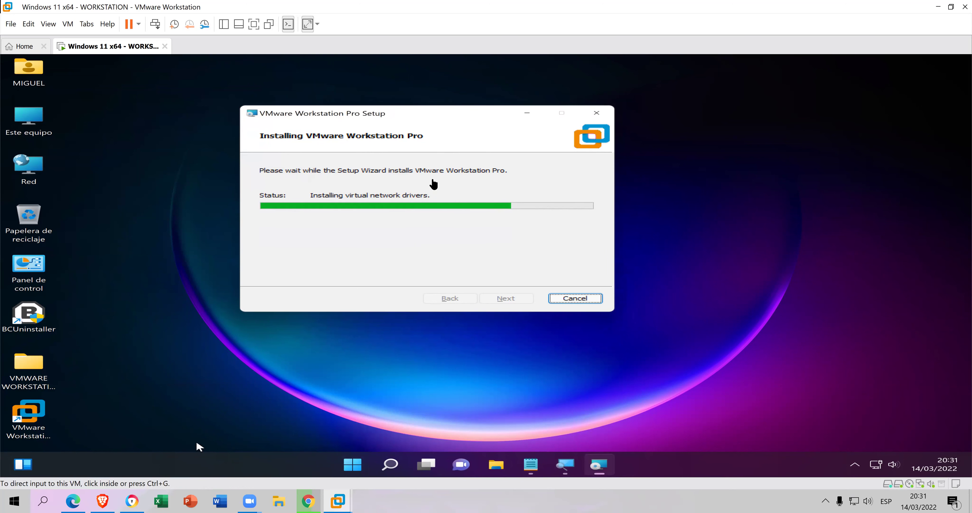
click(279, 501)
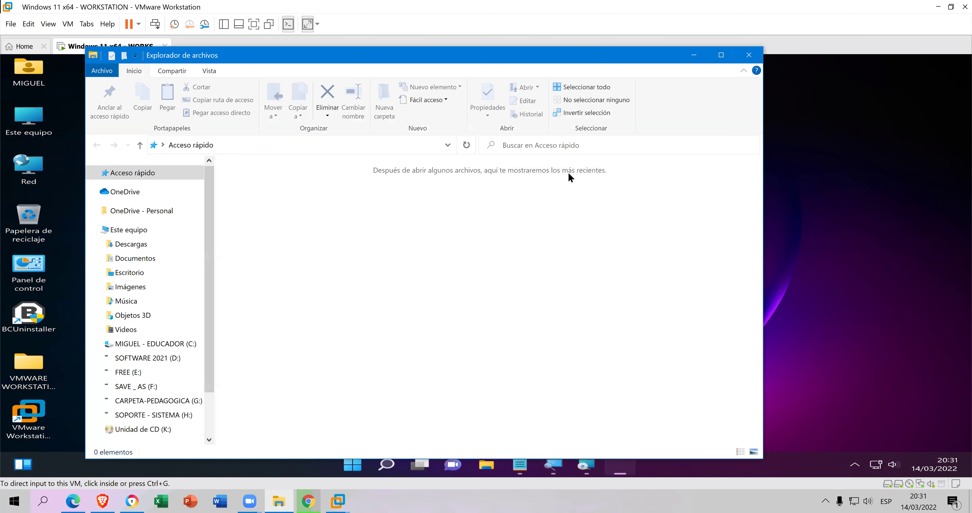
click(749, 55)
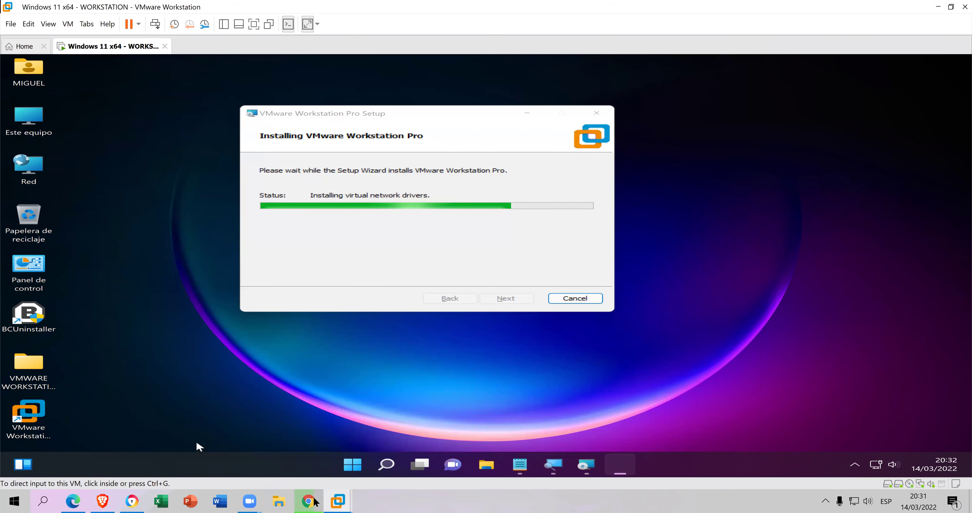
click(314, 500)
click(314, 500)
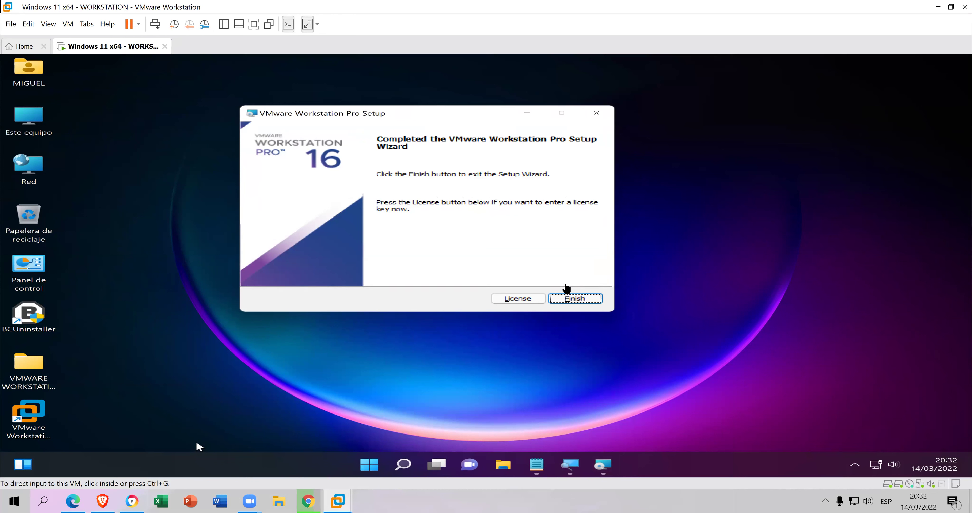
- Finish the Workstation Pro setup wizard in the guest and accept restarting Windows 11 now
click(199, 446)
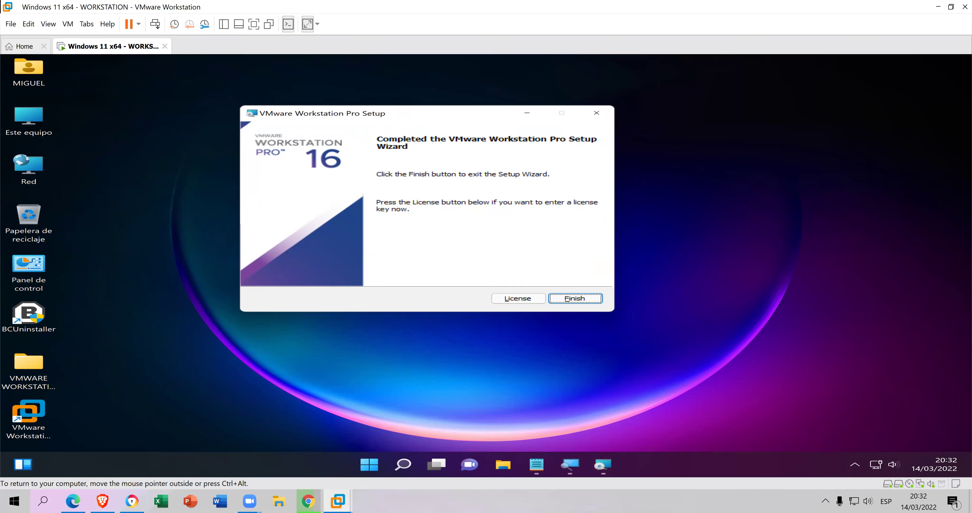
click(573, 297)
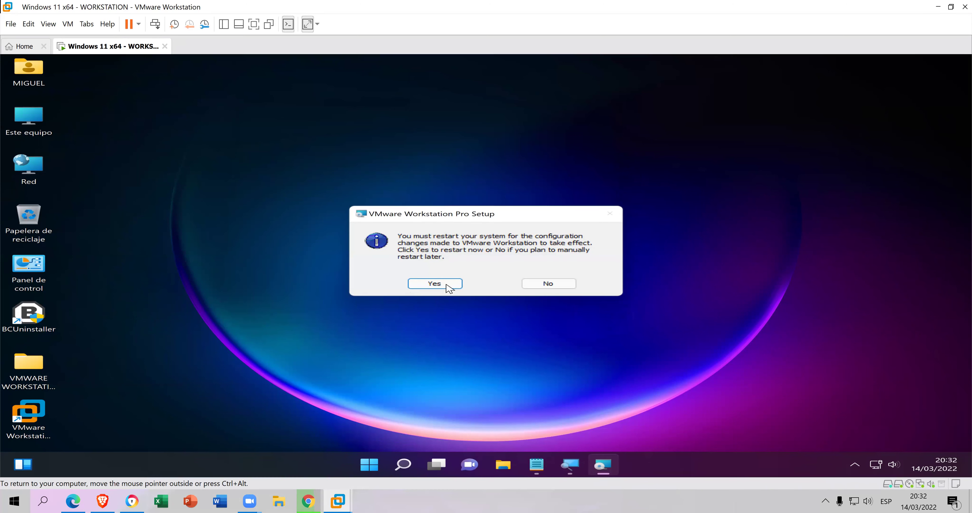
click(447, 285)
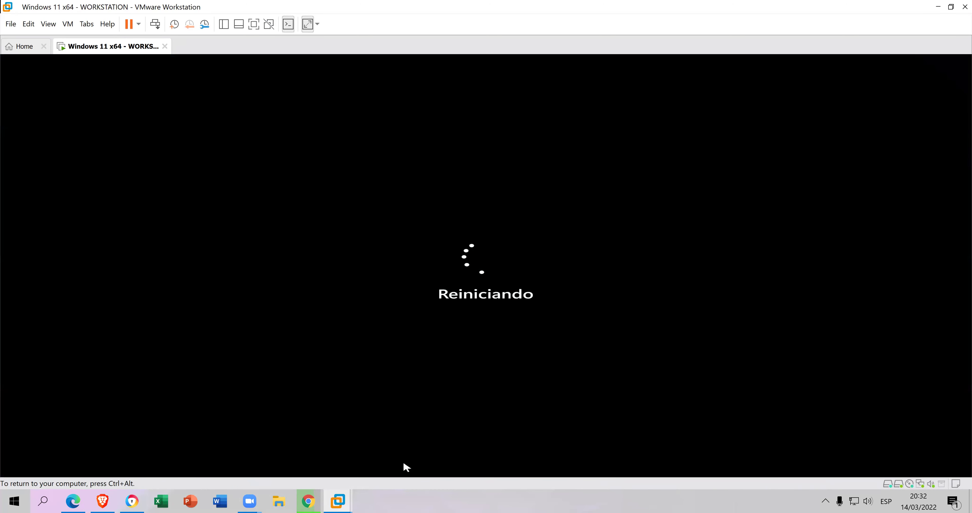
key(ctrl+alt)
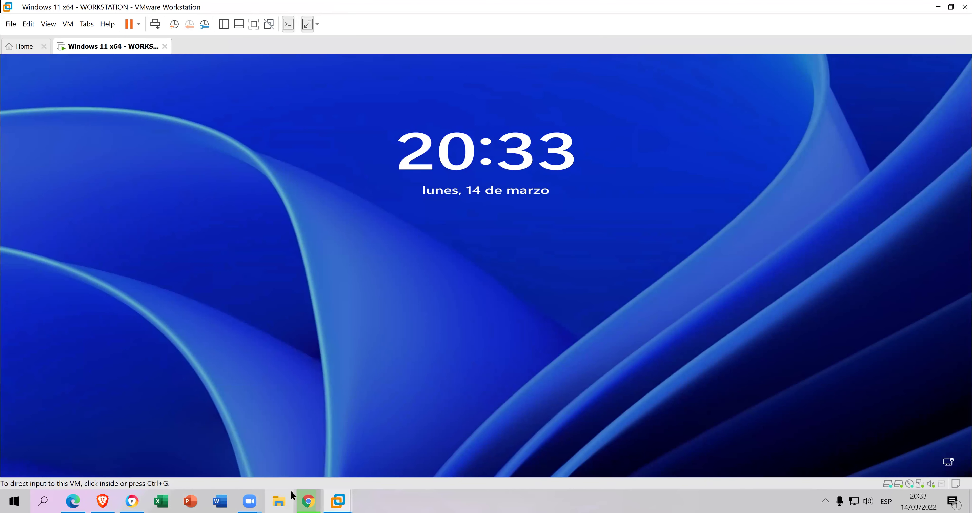
- Dismiss the guest's lock screen and sign in with the account password
click(437, 314)
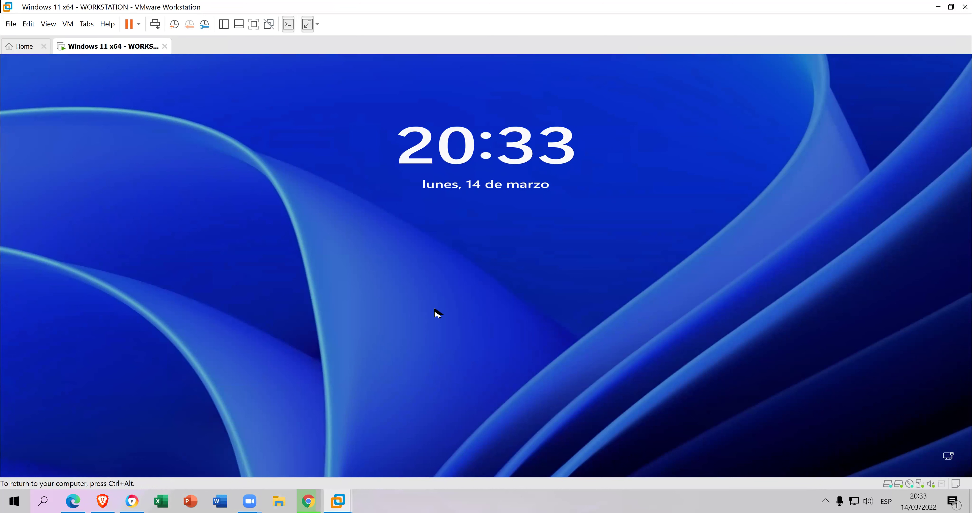
key(Return)
key(Return)
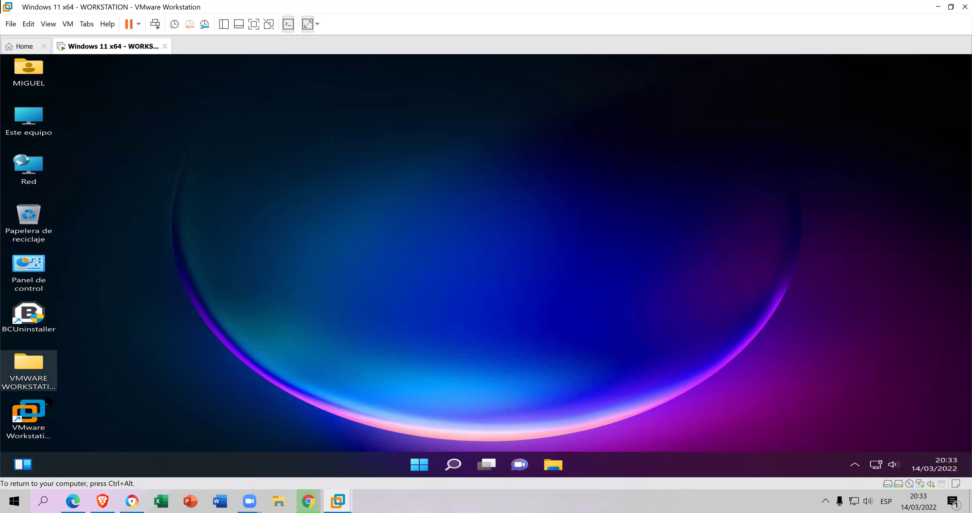
- Start VMware Workstation Pro from the guest desktop shortcut so its 16 Pro Home page opens
double_click(42, 405)
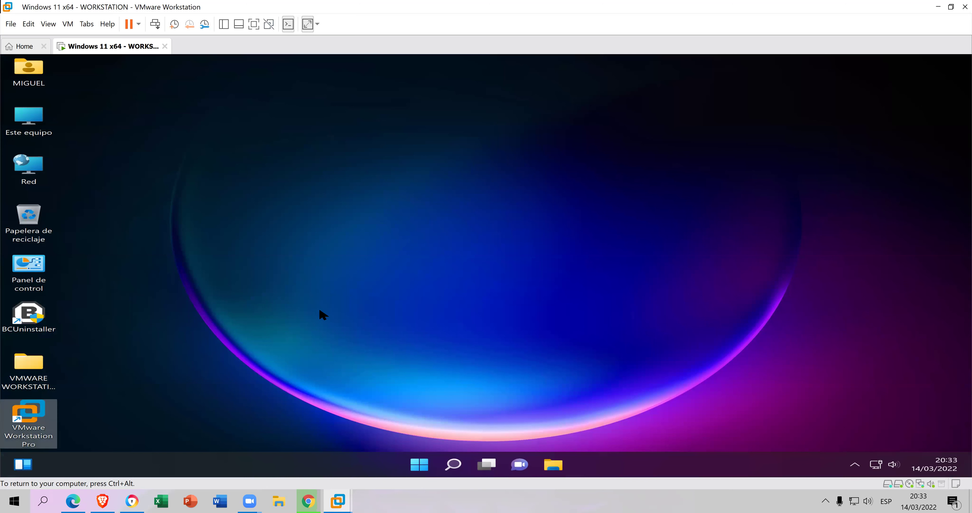
click(315, 326)
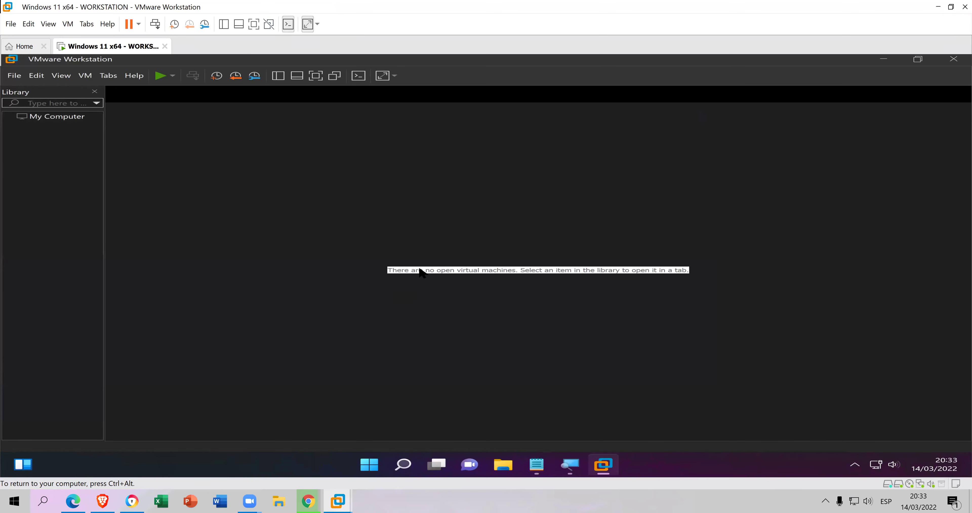
click(134, 75)
click(195, 179)
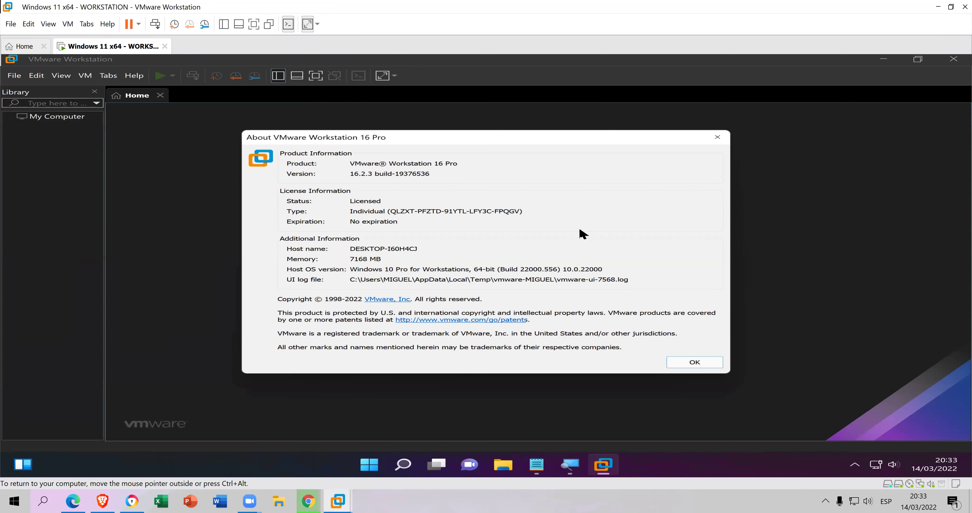
click(712, 138)
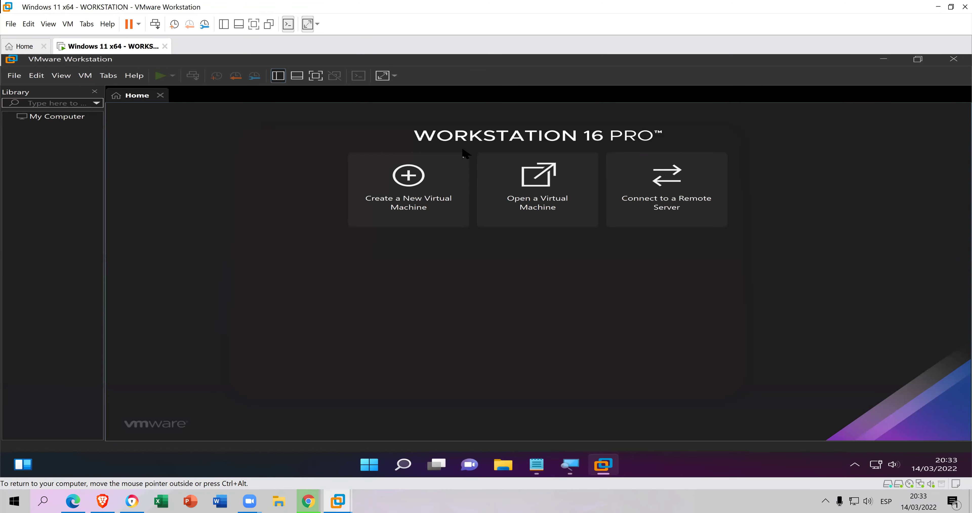
- Close the nested Workstation window and the licence-key notes, then check the installer folder's contents
click(949, 62)
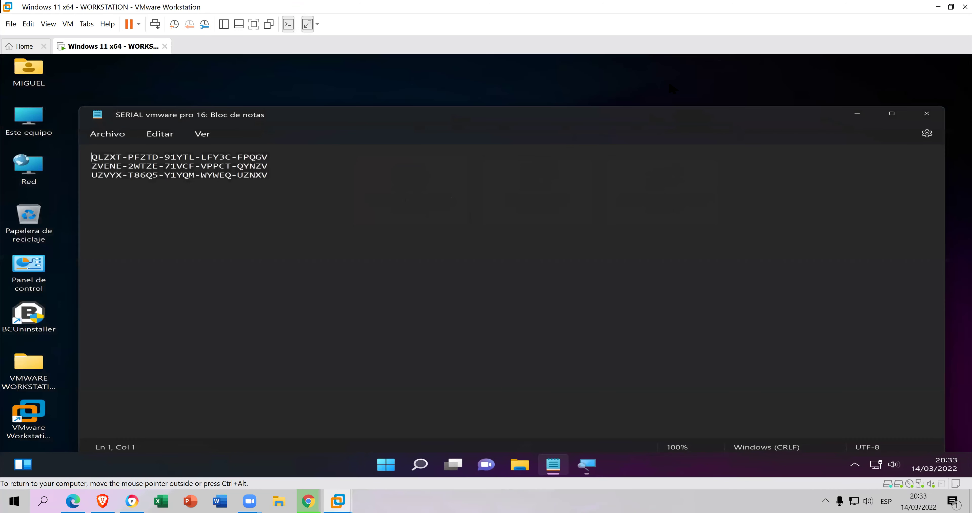
click(925, 115)
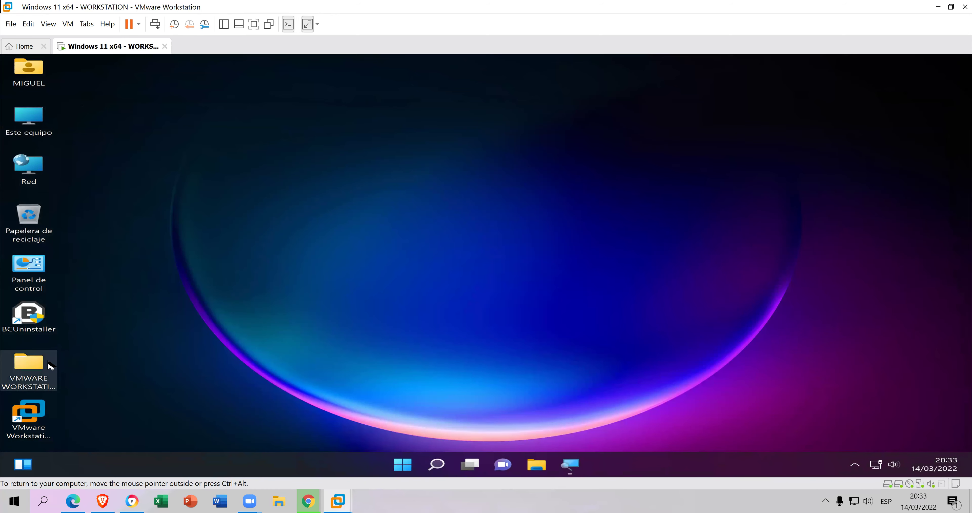
double_click(56, 363)
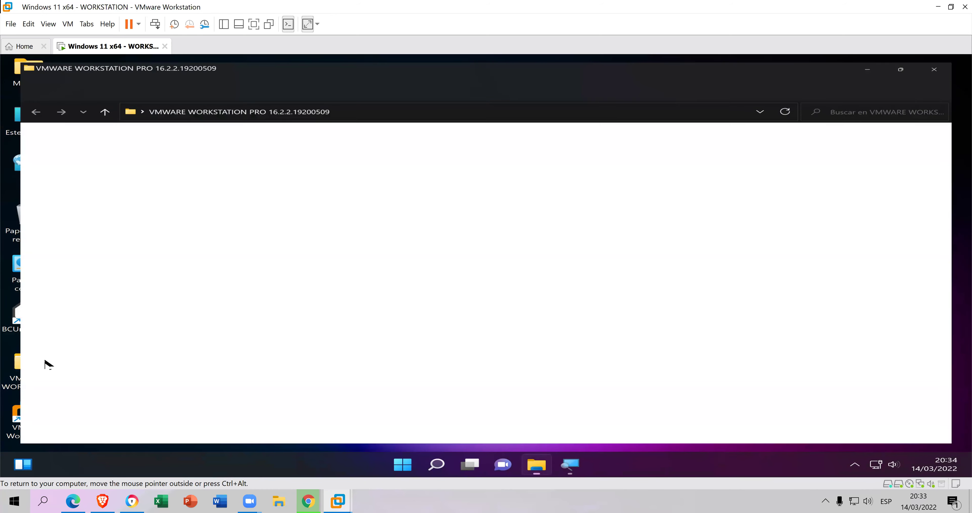
click(953, 61)
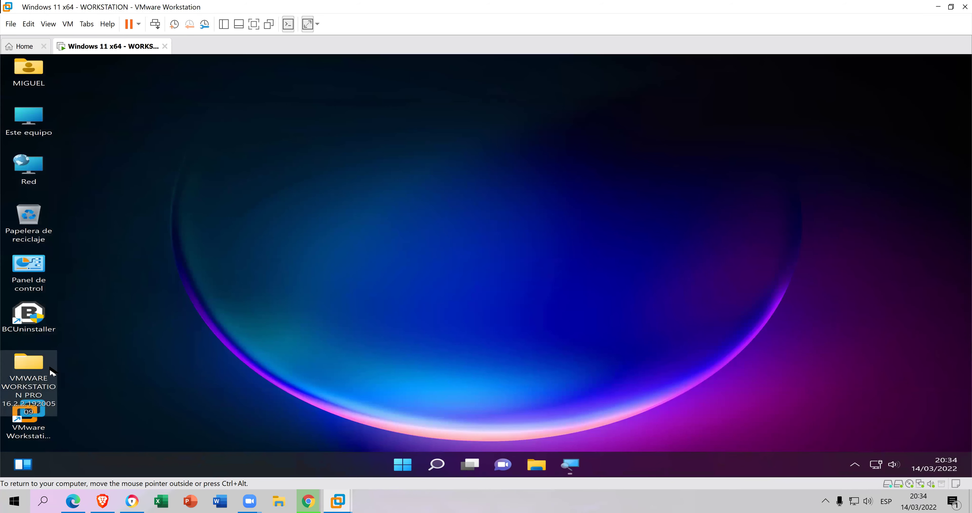
- Cut the VMWARE WORKSTATION PRO folder and open Disco local (D:) from Este equipo
right_click(51, 375)
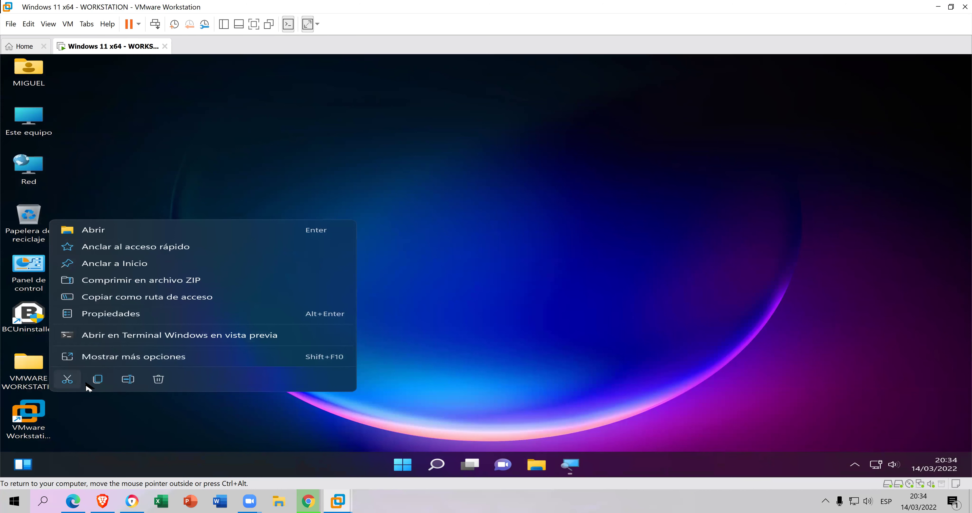
click(67, 379)
double_click(45, 130)
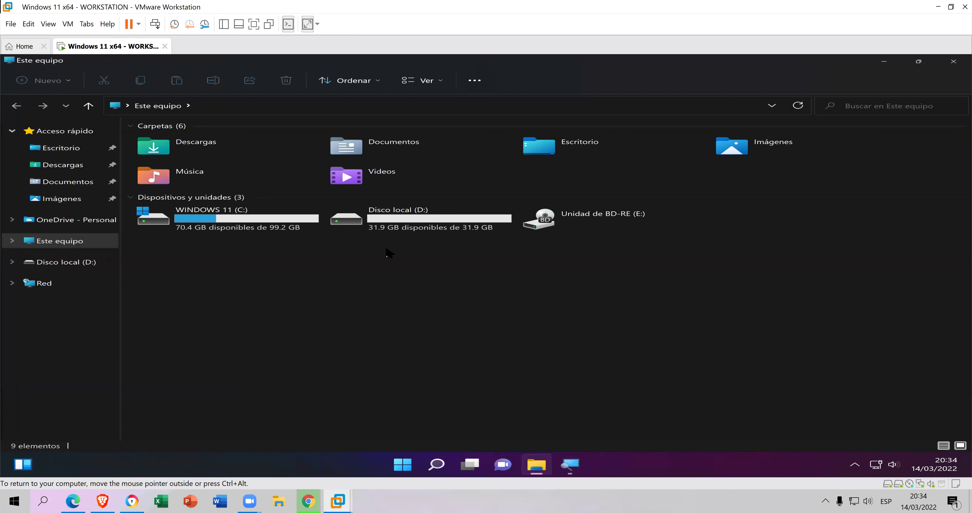
double_click(396, 226)
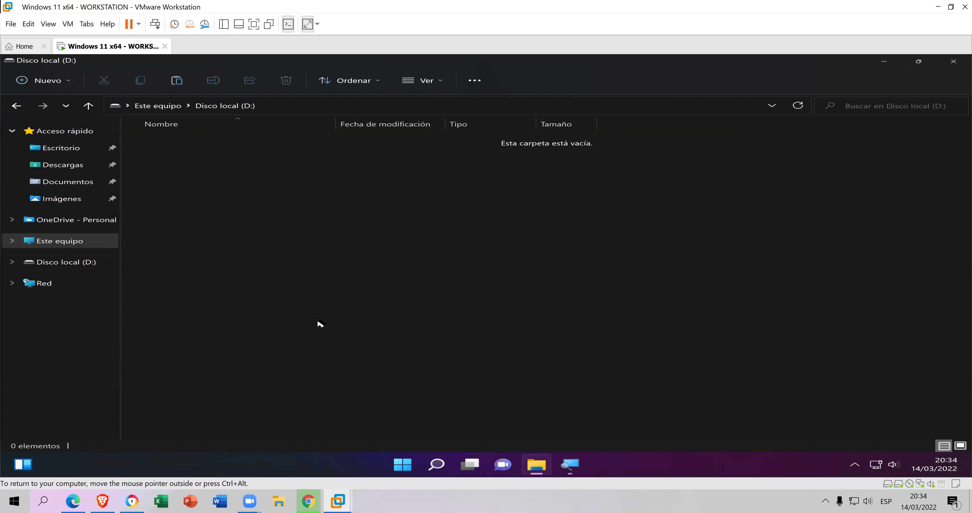
- Paste the VMWARE WORKSTATION PRO folder into Disco local (D:), then bring Chrome forward on the host
right_click(319, 325)
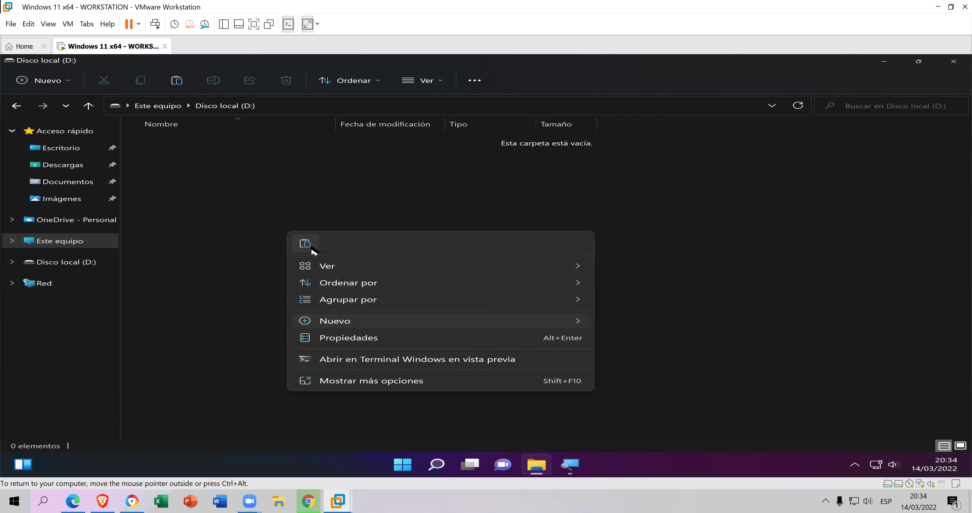
click(307, 244)
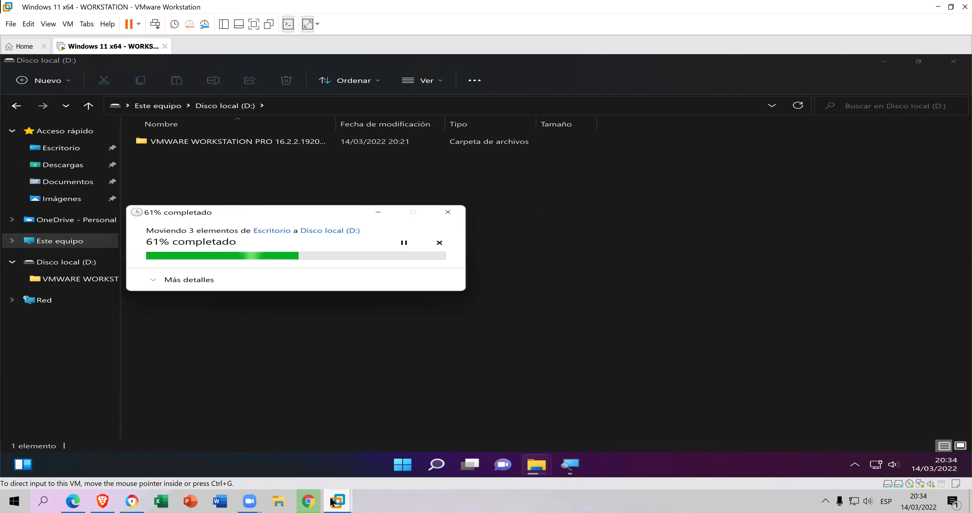
click(318, 500)
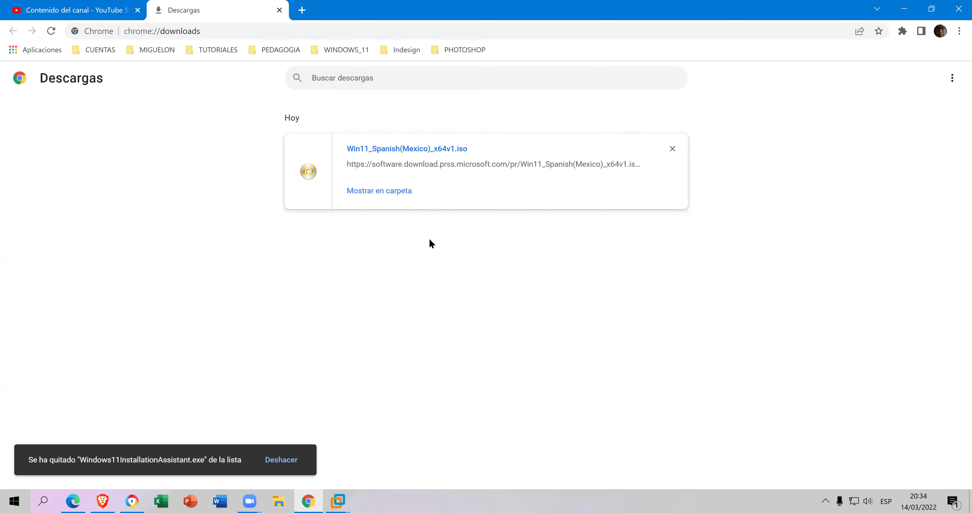
- Move the Win11_Spanish(Mexico)_x64v1 ISO from Descargas into F:\3 _ SOFTWARE 2022-1\SOPORTE SOFTWARE
click(393, 191)
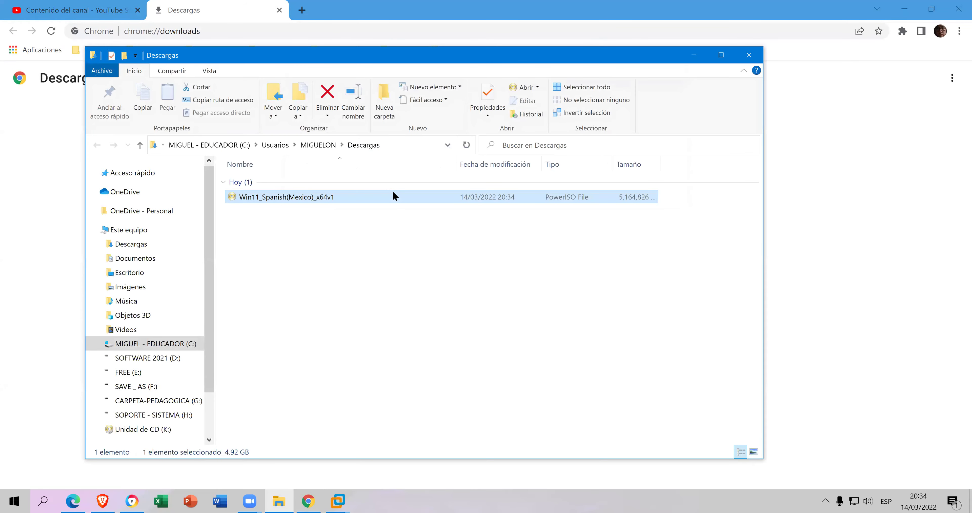
right_click(294, 205)
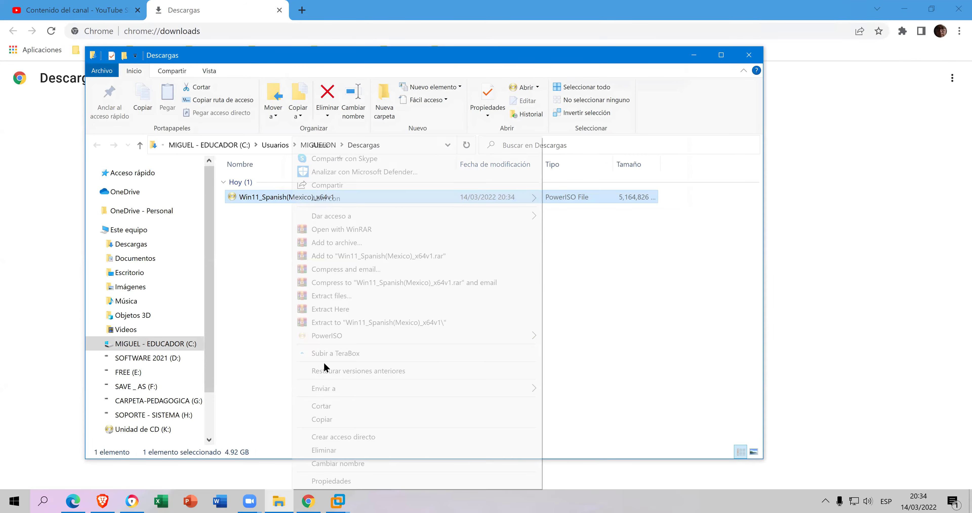
click(310, 406)
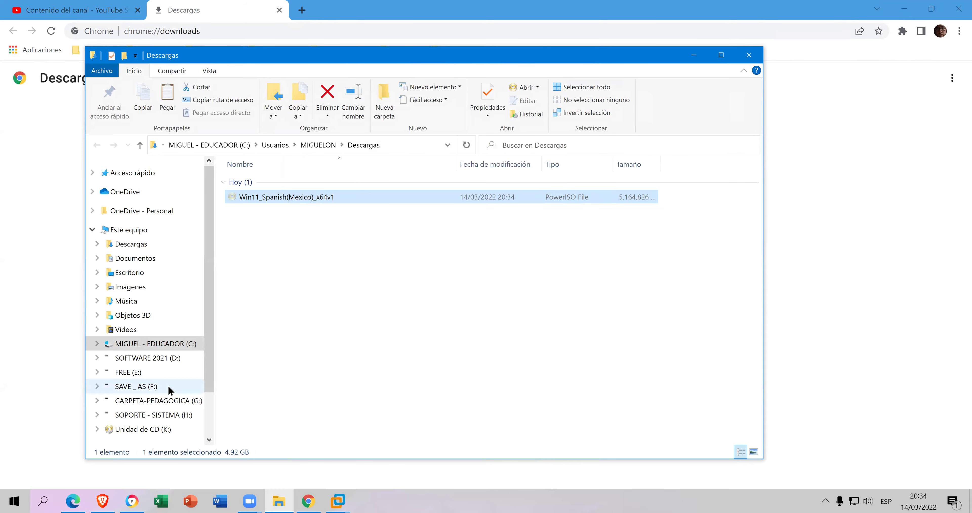
click(153, 388)
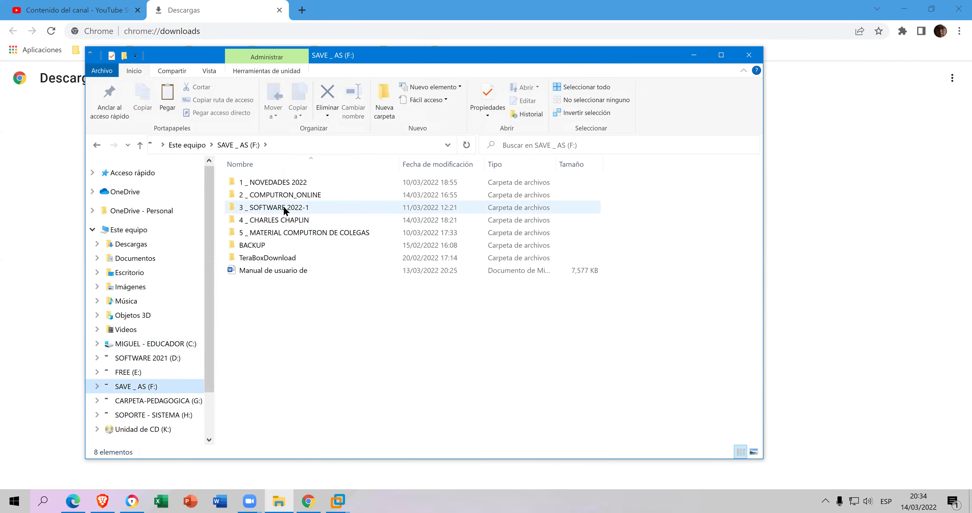
double_click(284, 205)
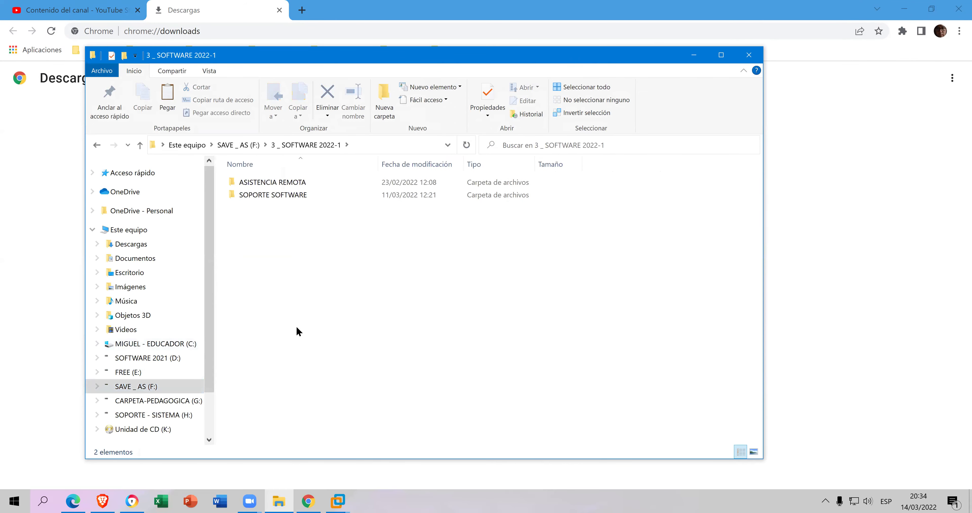
double_click(306, 190)
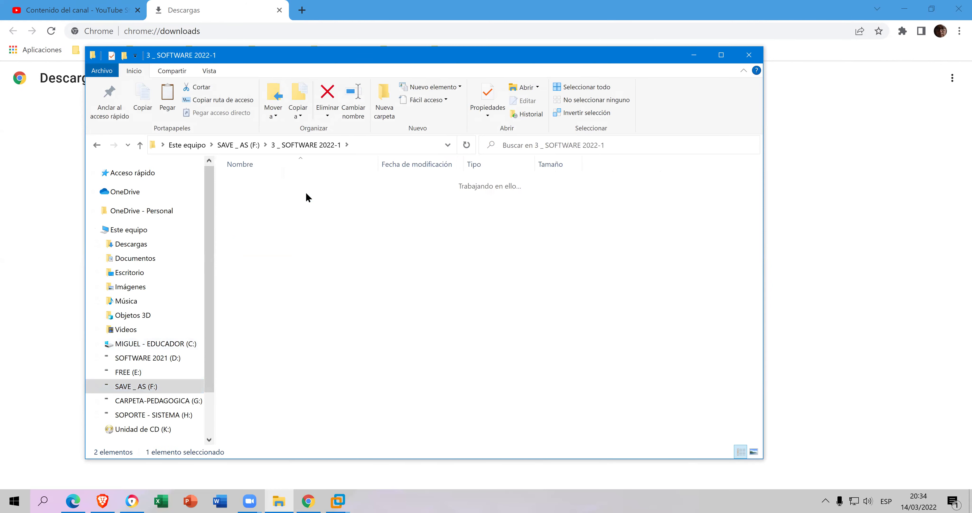
right_click(327, 366)
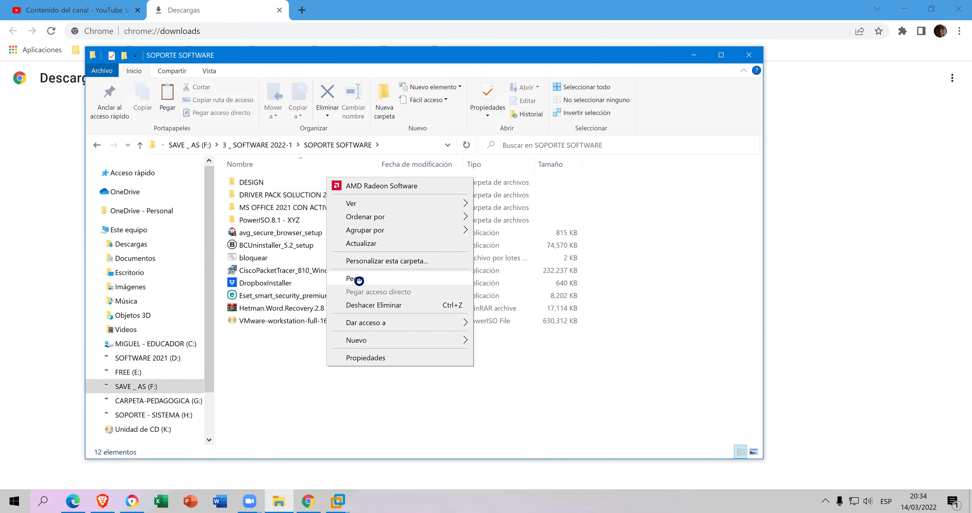
click(357, 278)
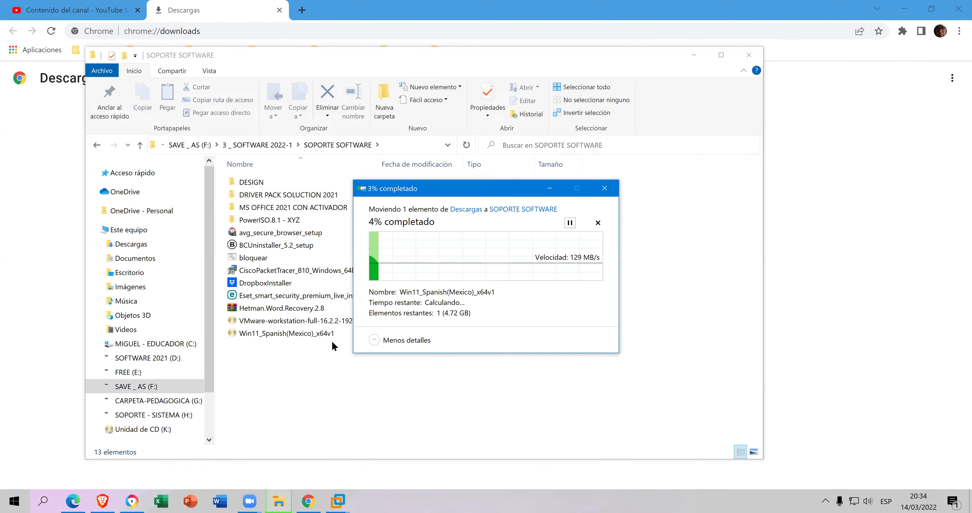
click(321, 321)
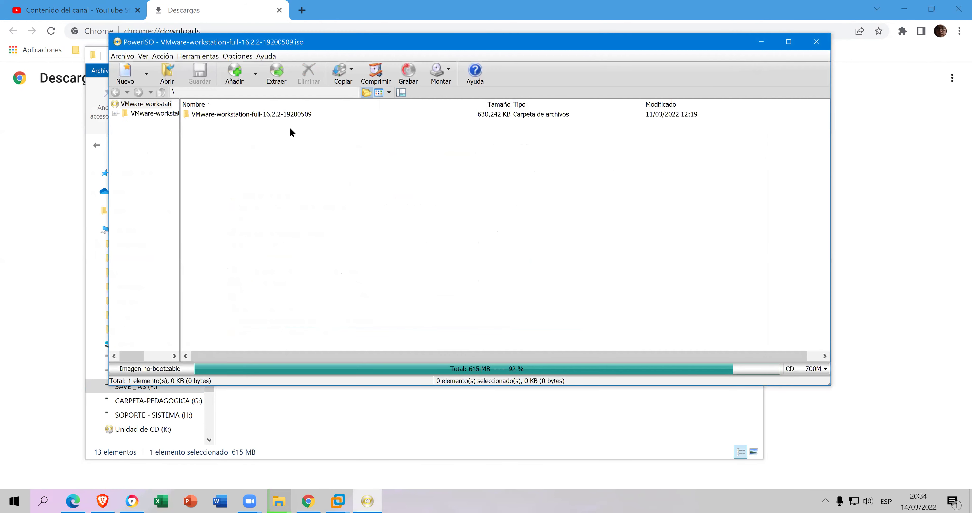
- Inspect the VMware-workstation-full-16.2.2 ISO in PowerISO, then delete it from SOPORTE SOFTWARE
double_click(288, 119)
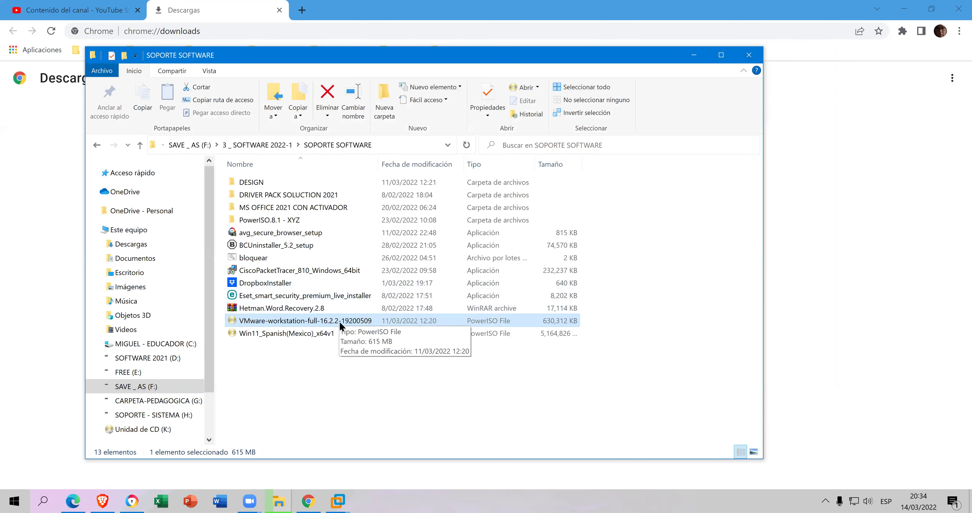
right_click(340, 320)
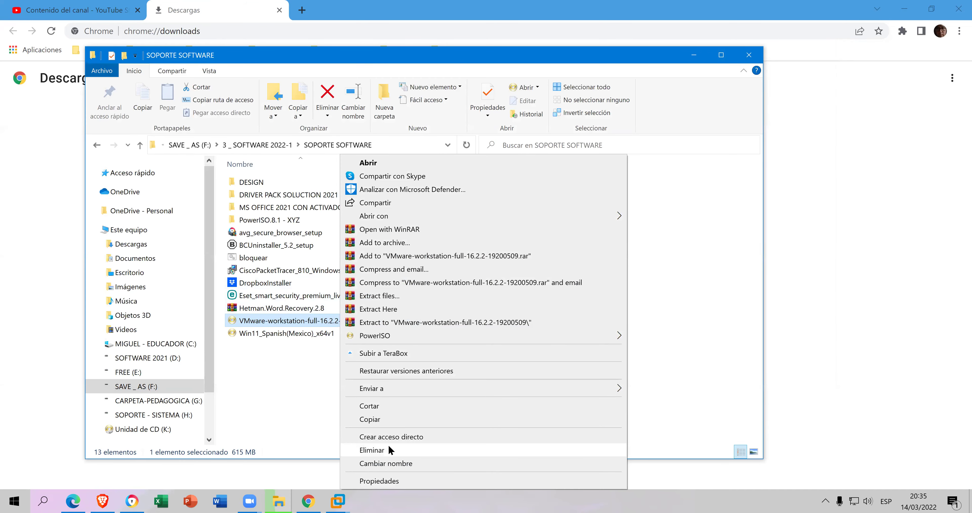
click(389, 446)
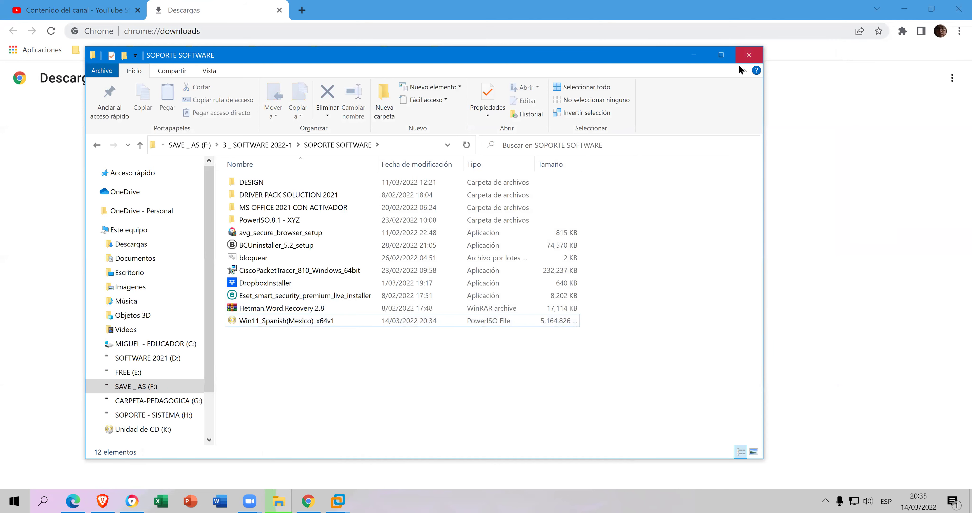
- Remove the Windows 11 ISO entry from Chrome's downloads list and close the downloads tab
click(821, 73)
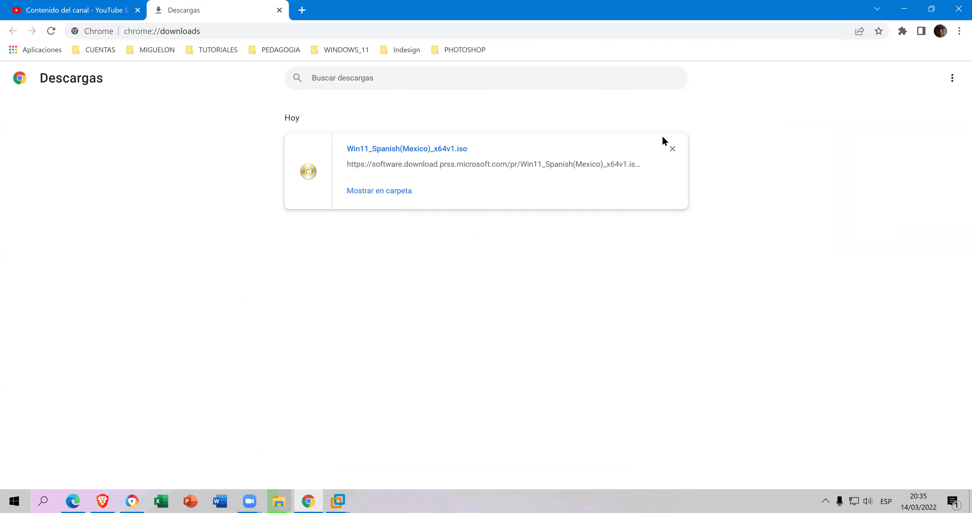
click(672, 149)
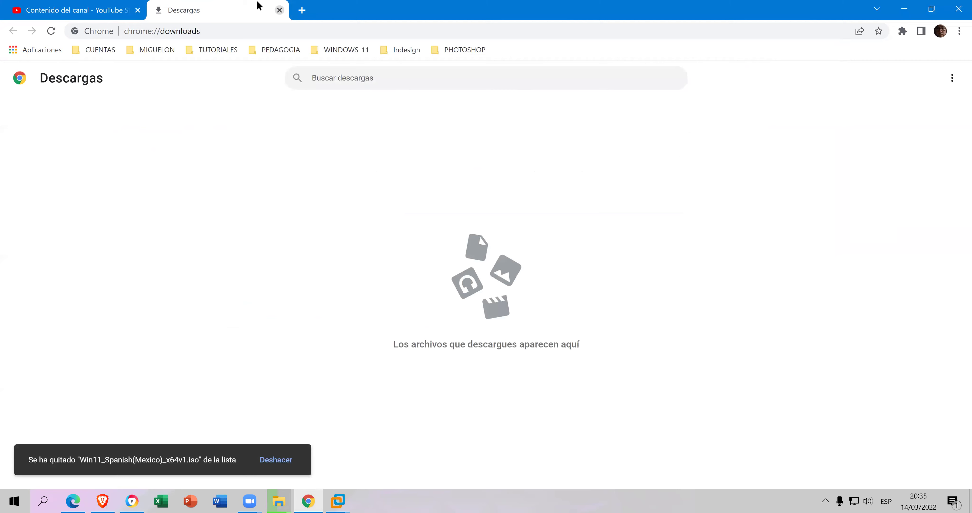
key(ctrl+w)
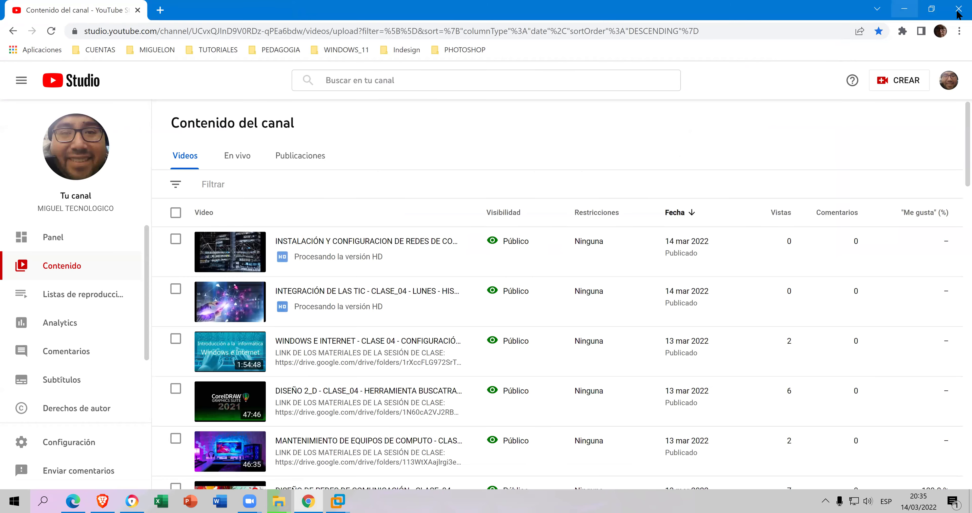
- Compress the guest's VMWARE WORKSTATION PRO folder on D: with Comprimir en archivo ZIP
key(ctrl+w)
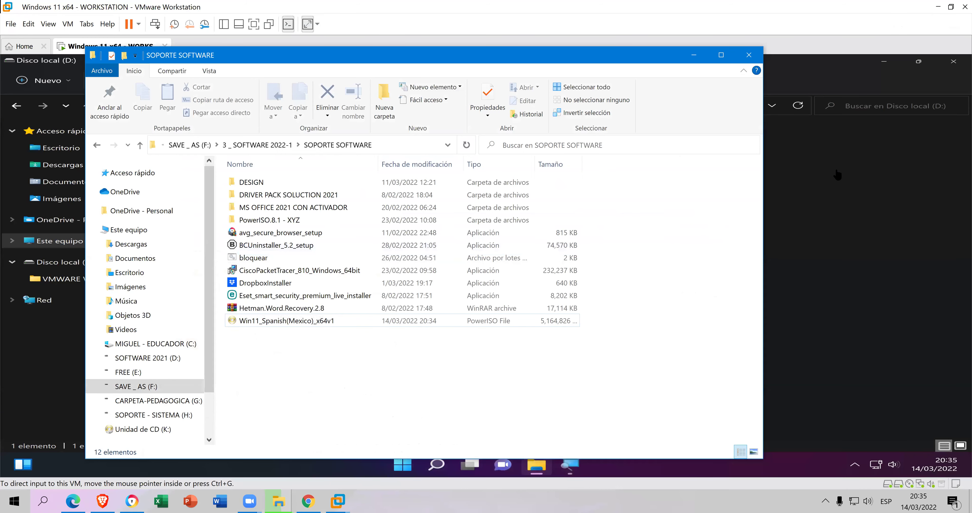
key(alt+Tab)
right_click(259, 143)
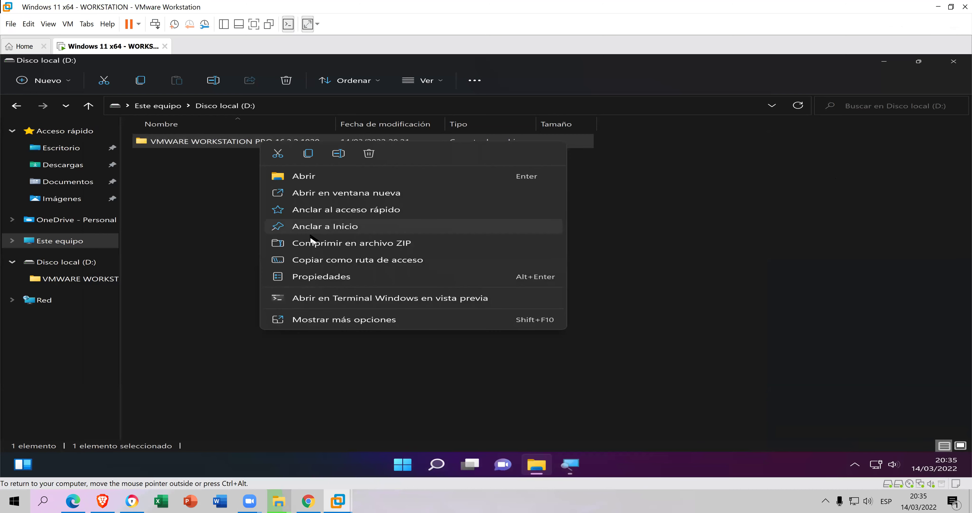
click(313, 243)
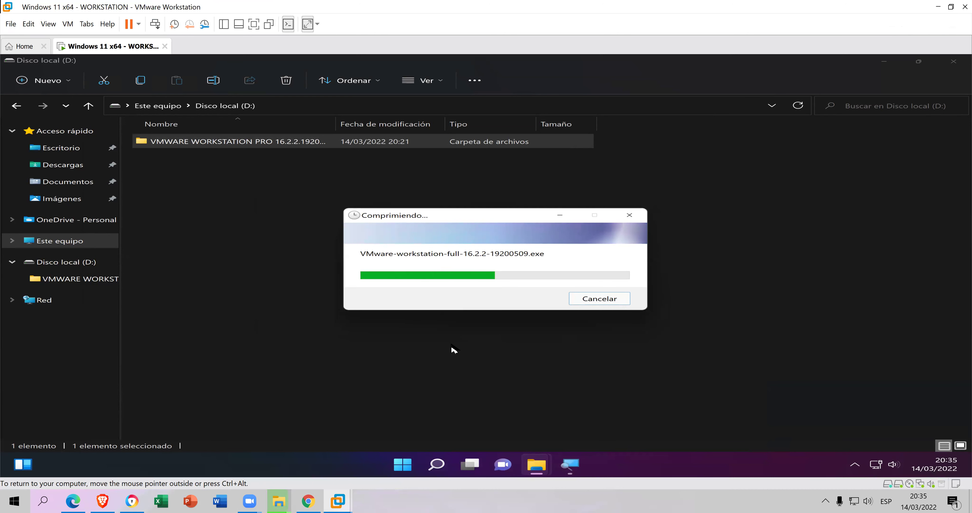
drag(487, 219, 444, 218)
- Minimize the host's SOPORTE SOFTWARE folder and bring the guest's compression progress window forward
mouse_move(533, 471)
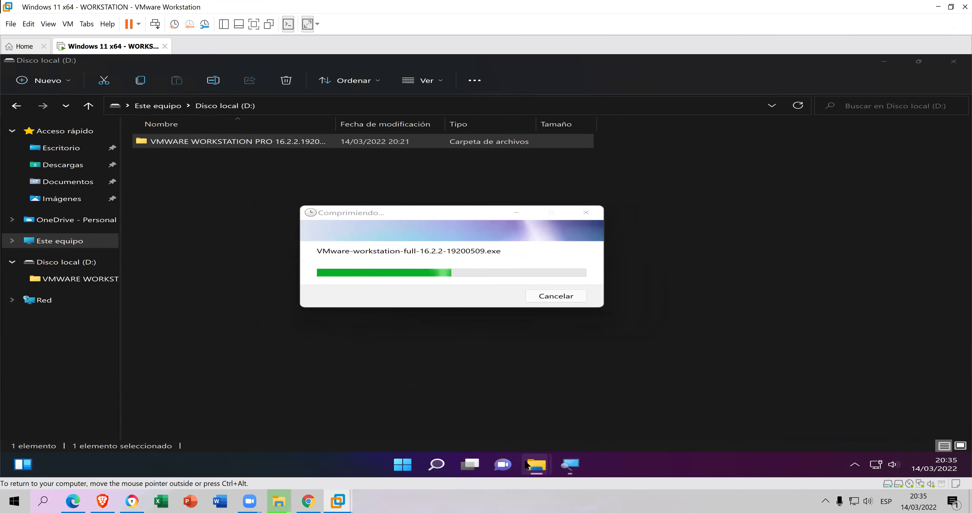
key(alt+Tab)
click(542, 321)
click(611, 220)
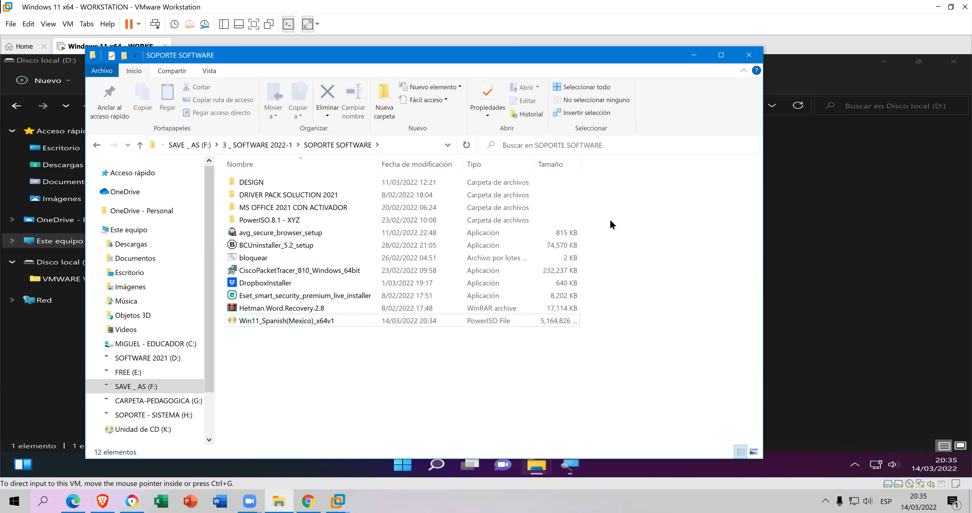
click(691, 57)
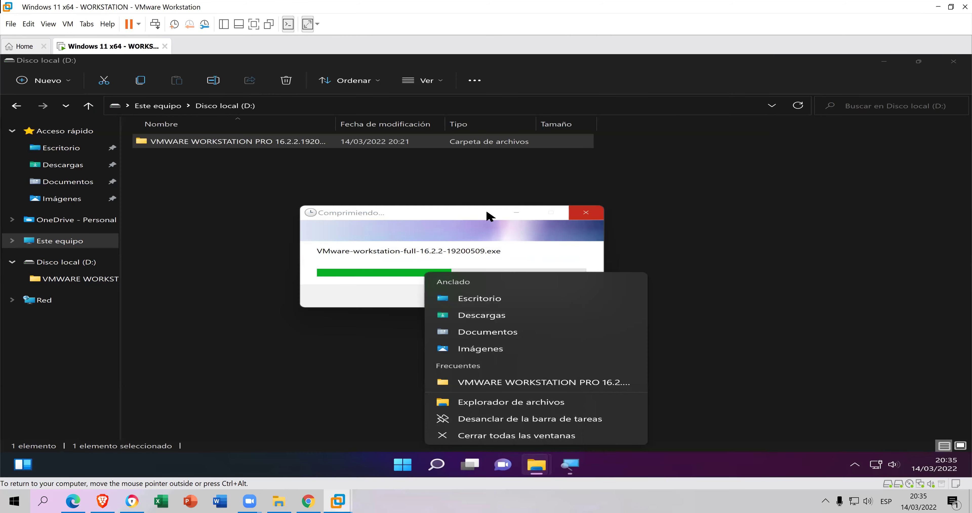
click(486, 211)
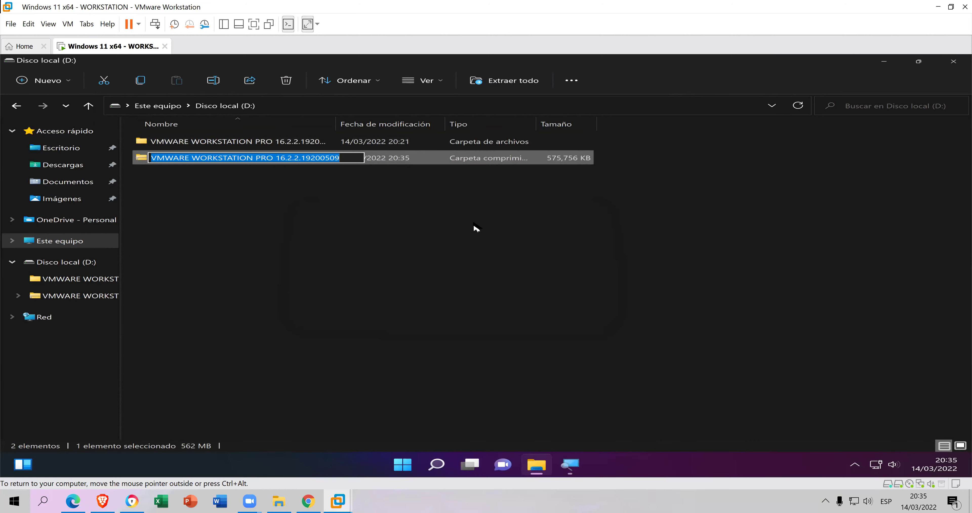
- Keep the default ZIP name and delete the original uncompressed VMWARE WORKSTATION PRO folder
key(Return)
key(Up)
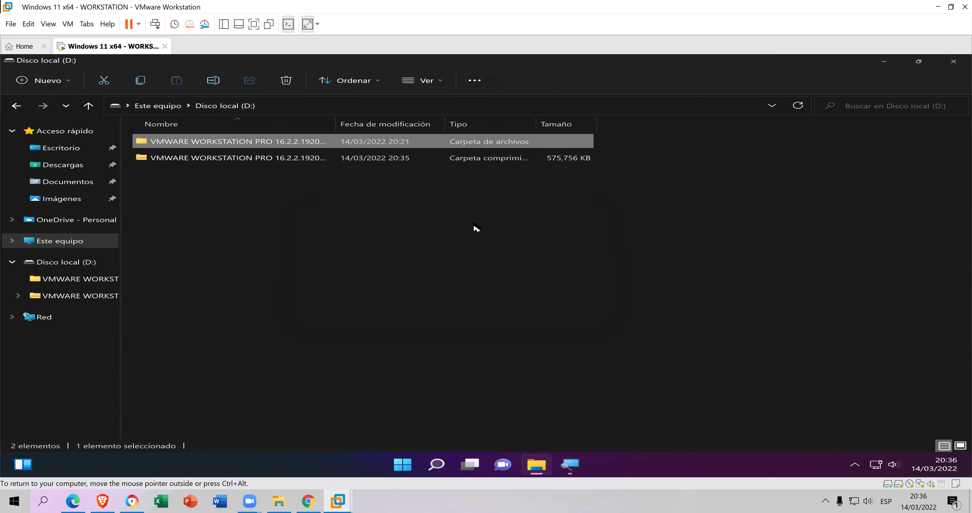
key(Delete)
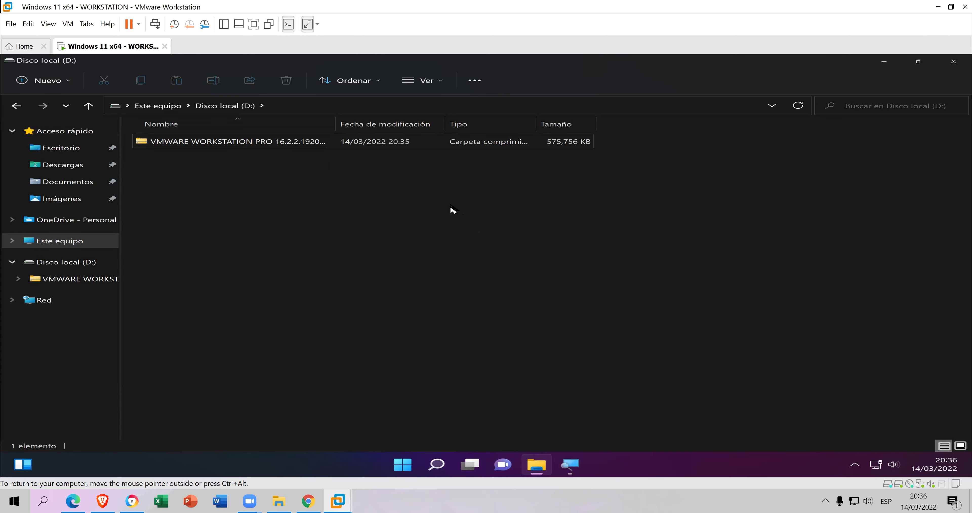
- Open the VMWARE WORKSTATION PRO ZIP to check it, then copy the zip file
click(223, 143)
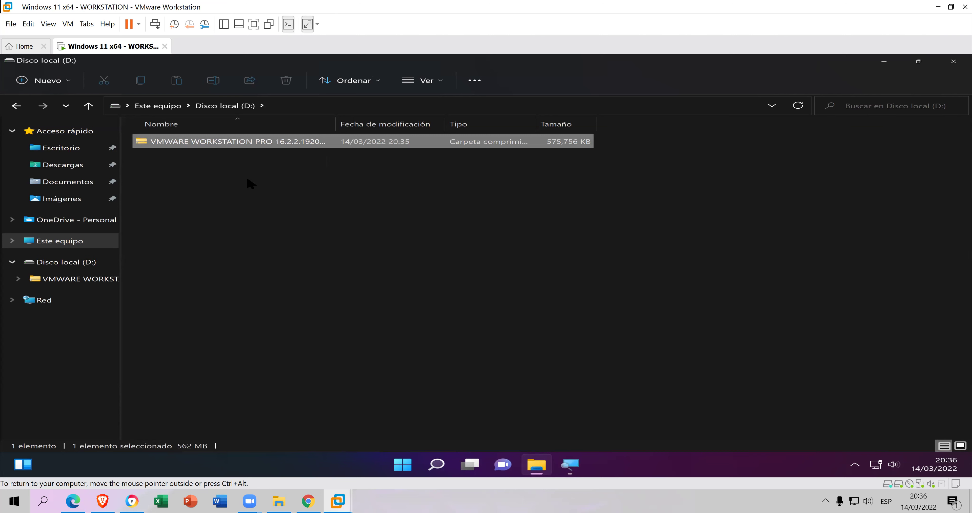
double_click(238, 140)
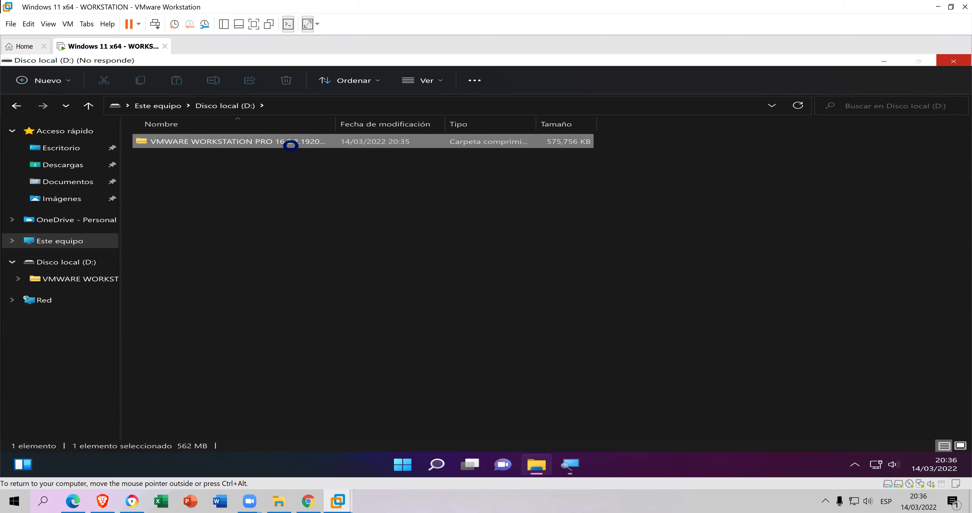
right_click(289, 147)
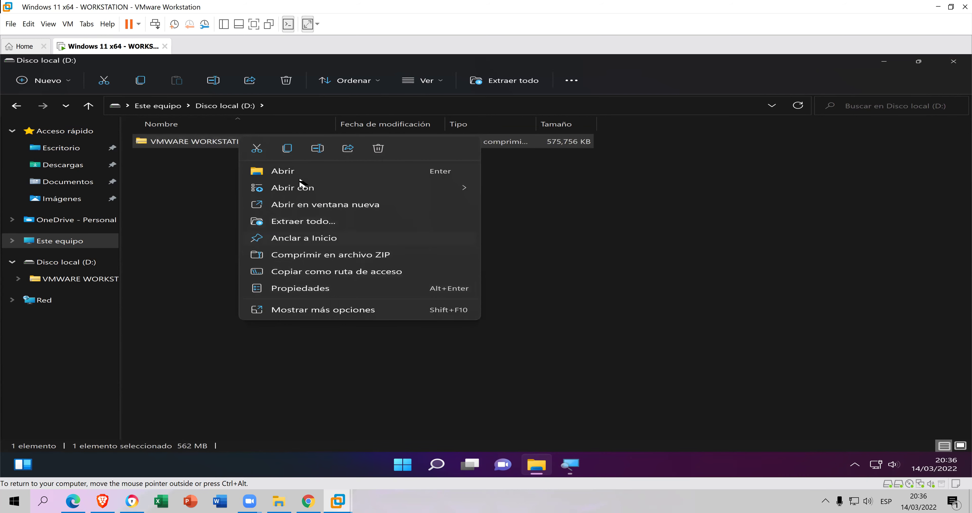
click(289, 149)
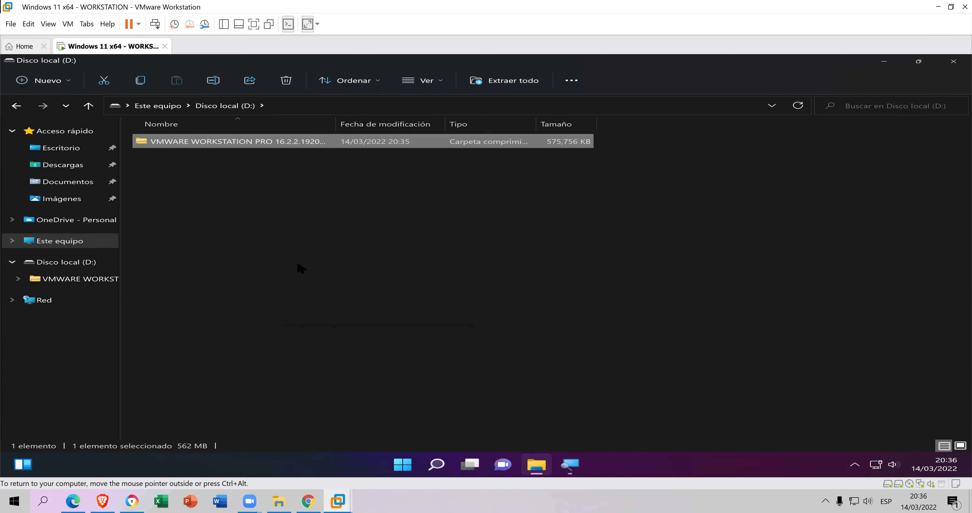
click(297, 260)
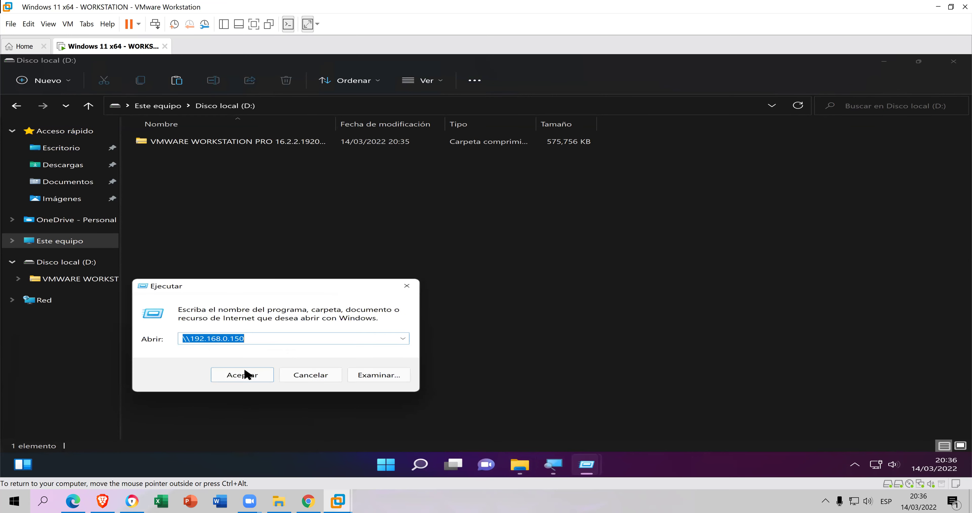
- Connect to \\192.168.0.150 and open the user's empty shared folder there
click(243, 375)
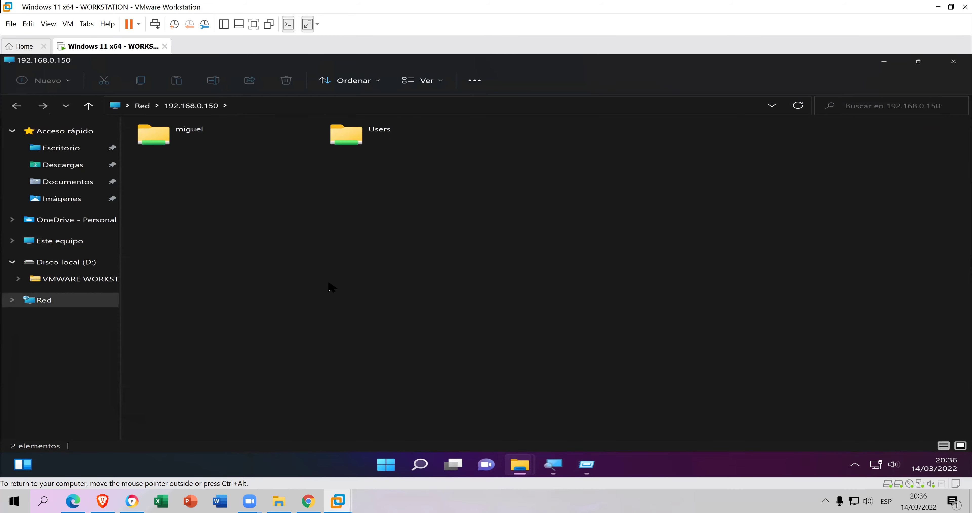
double_click(213, 152)
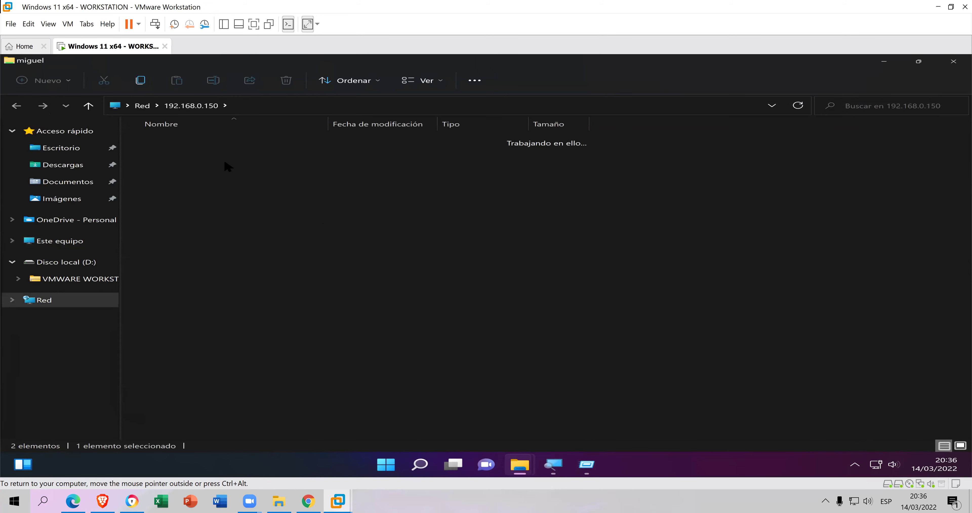
right_click(273, 191)
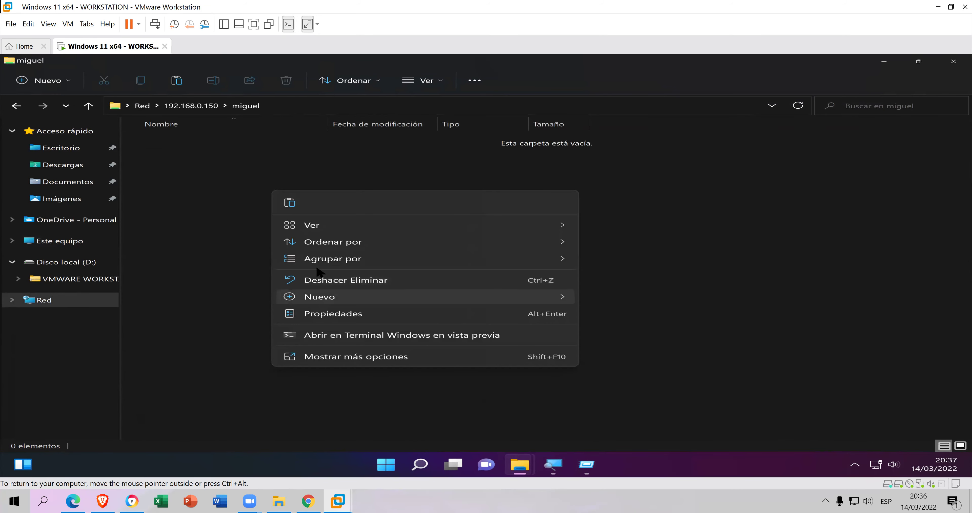
- Paste the VMware Workstation Pro 16.2.2 zip into the miguel share on 192.168.0.150 and let it finish copying
click(293, 208)
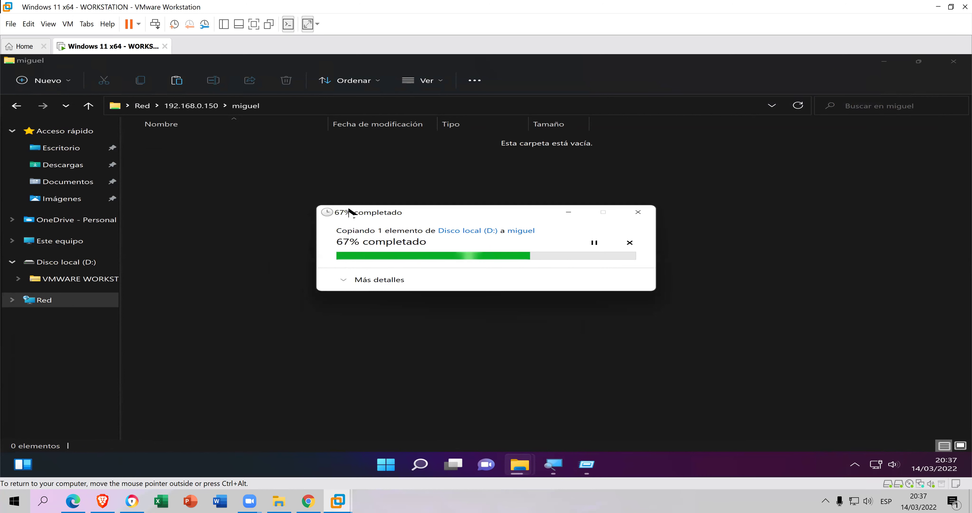
drag(440, 214, 456, 198)
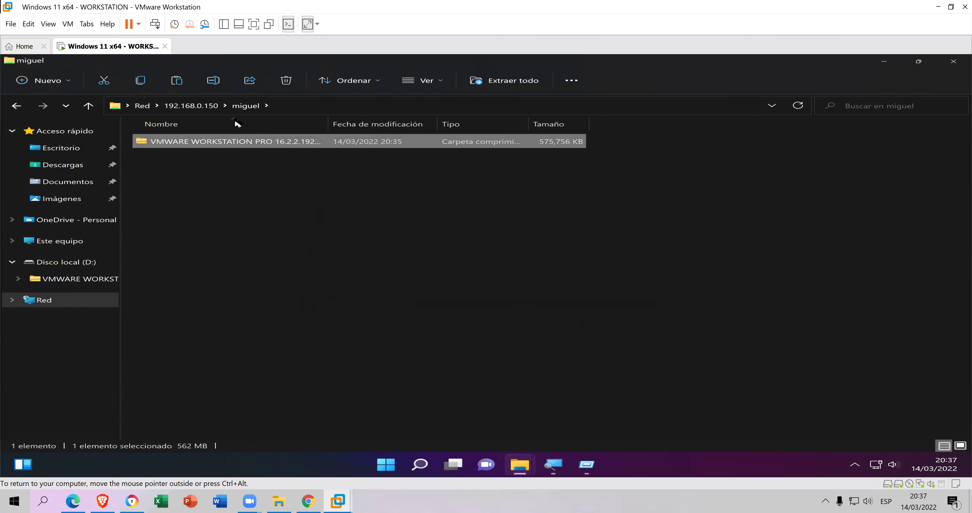
- Delete the VMware Workstation Pro zip from the VM's drive D:
click(79, 262)
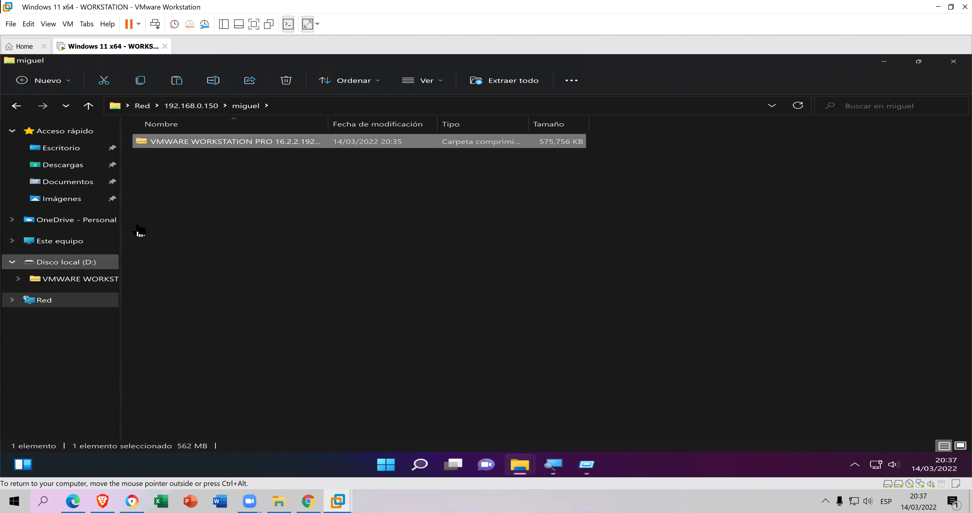
click(184, 148)
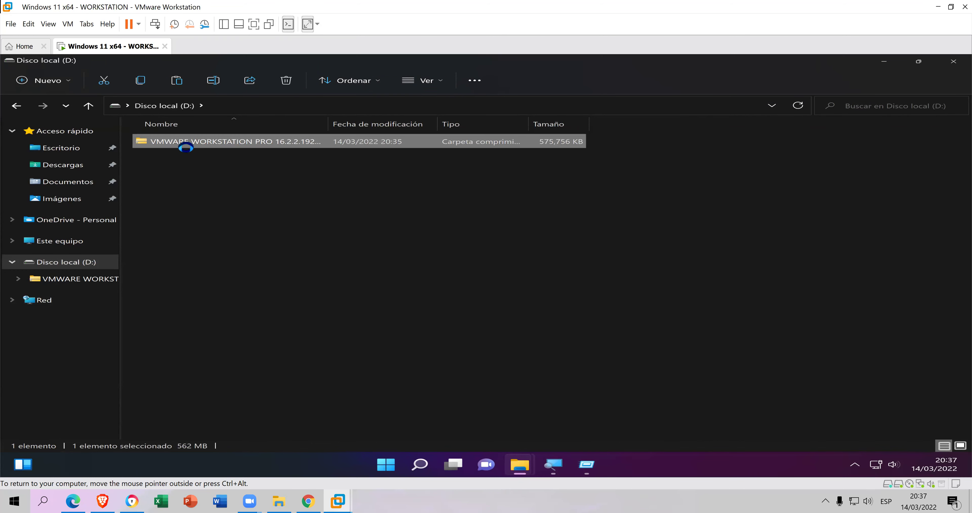
right_click(184, 147)
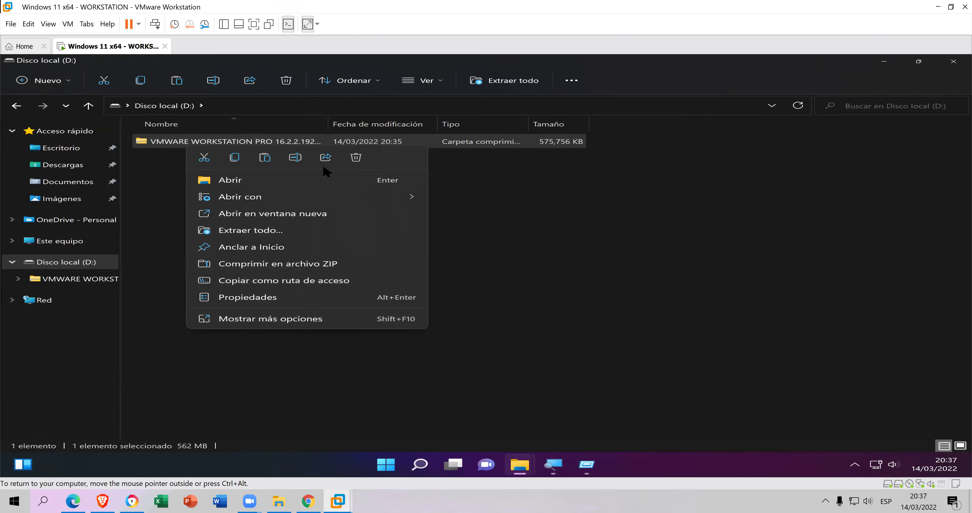
click(356, 157)
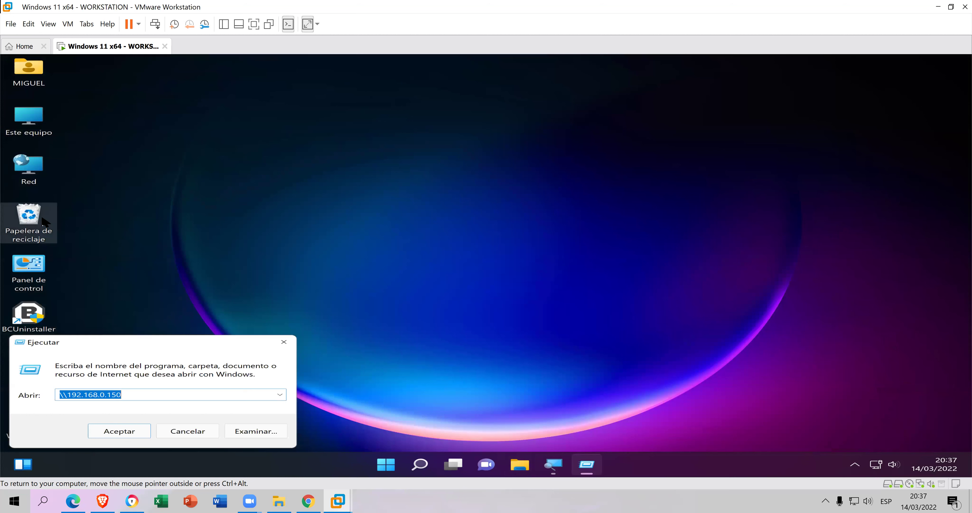
- Empty the VM's Recycle Bin, confirming permanent deletion
right_click(42, 218)
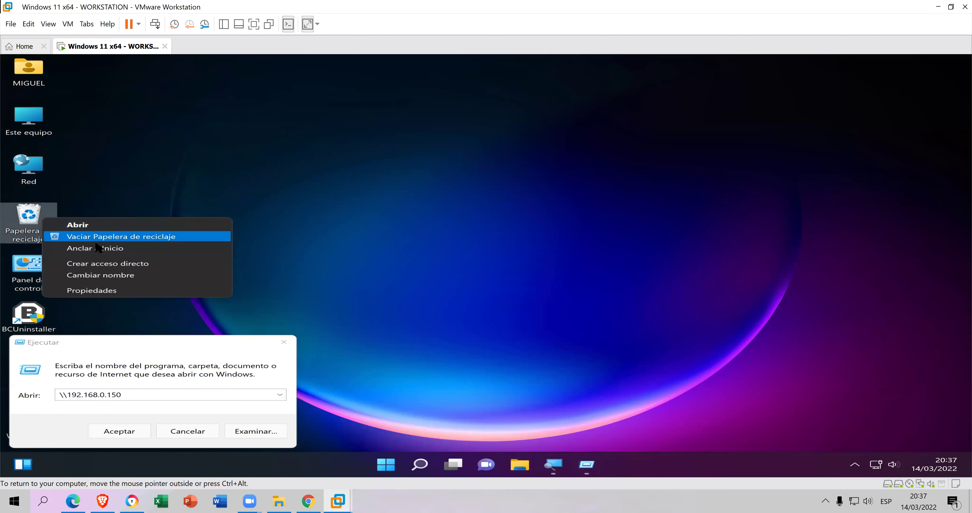
click(136, 236)
click(516, 275)
- Dismiss the Run dialog and shut down the virtual machine via Start > Power > Apagar
click(202, 431)
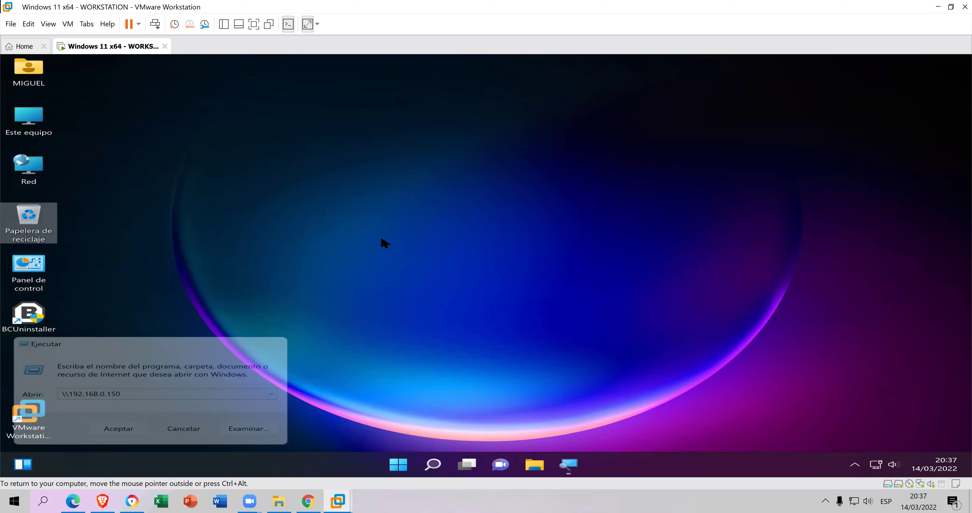
click(402, 463)
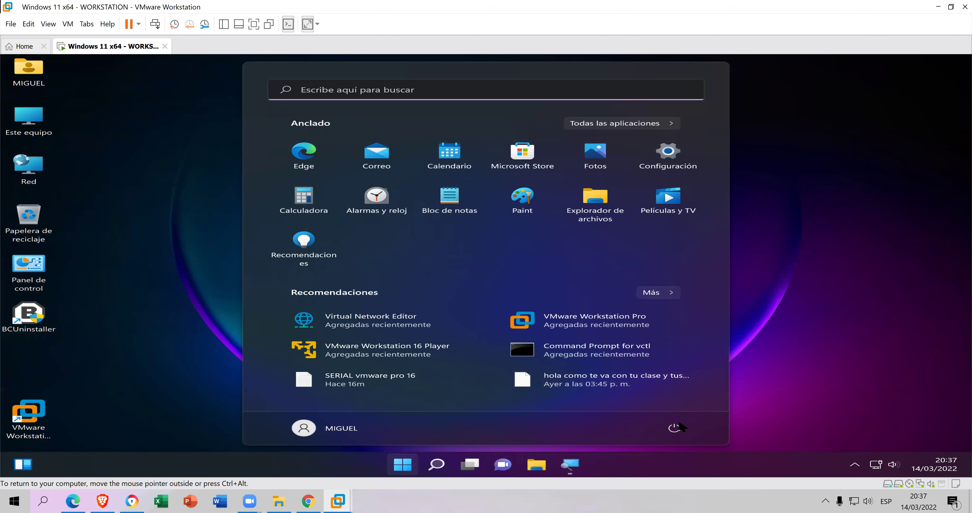
click(675, 427)
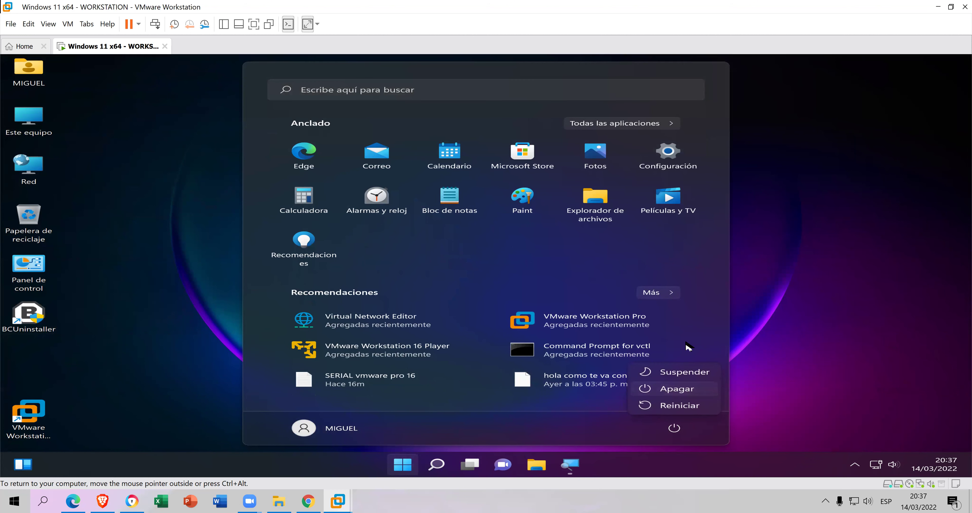
click(677, 388)
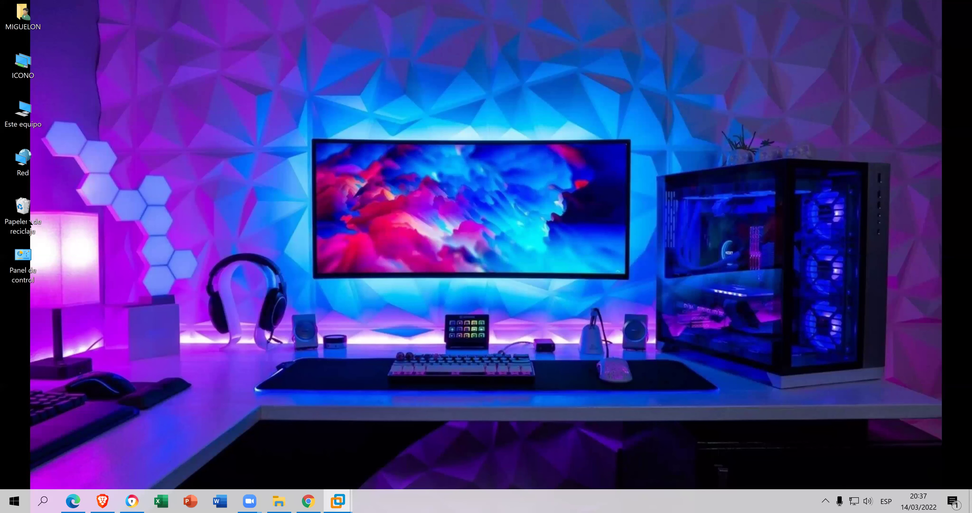
- Empty the host Recycle Bin, confirming deletion of the 10 items
right_click(29, 213)
click(111, 254)
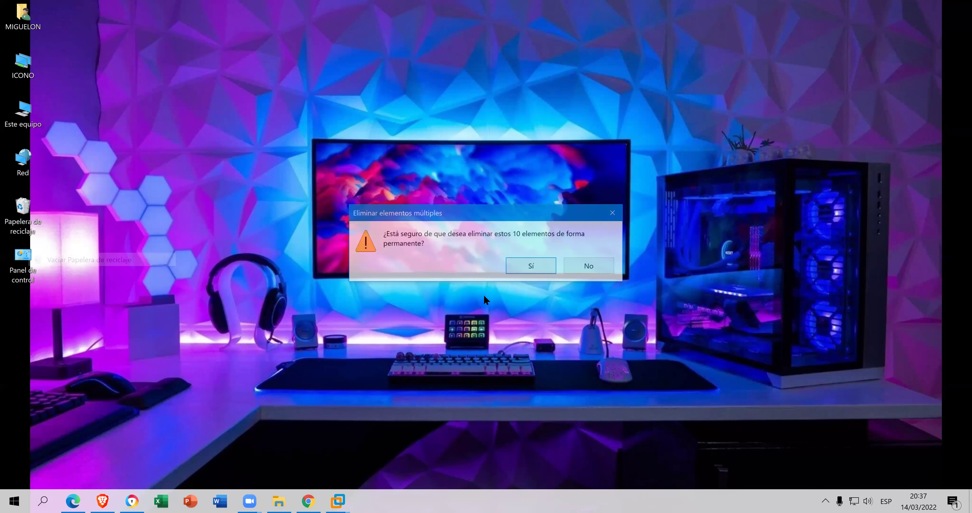
click(511, 271)
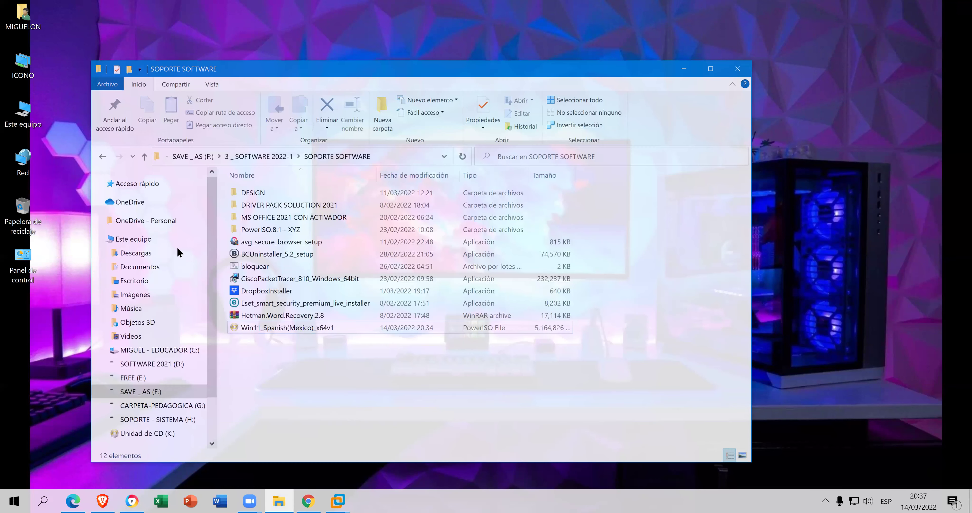
- Cut the VMware Workstation Pro zip from the user folder on drive C:
click(154, 246)
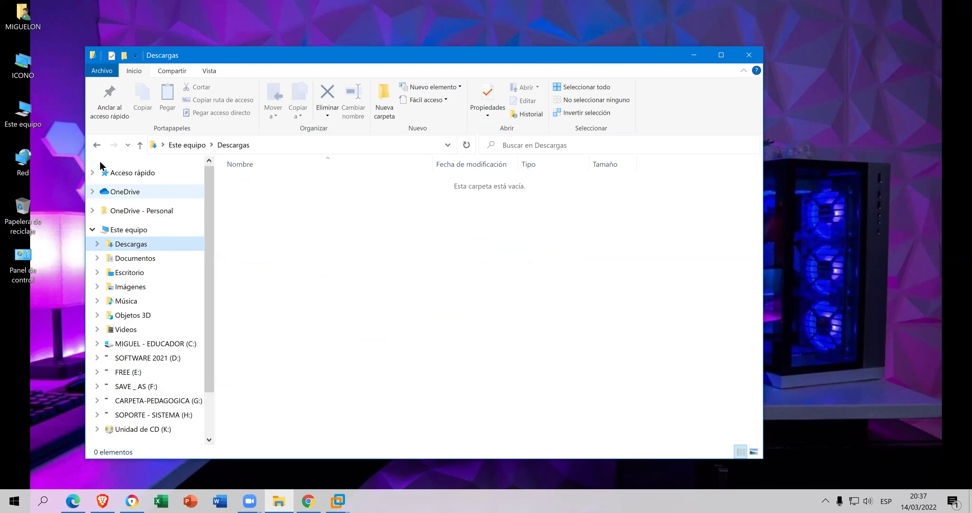
click(96, 146)
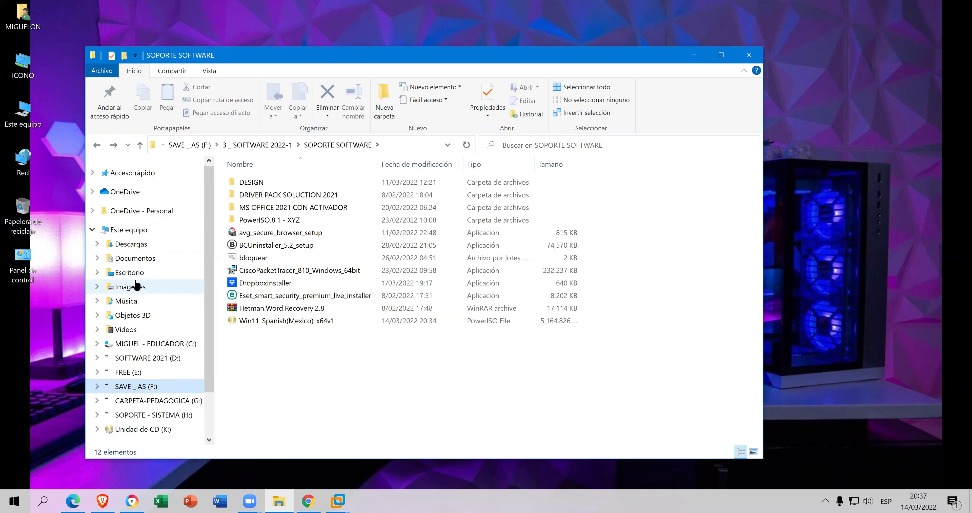
click(134, 344)
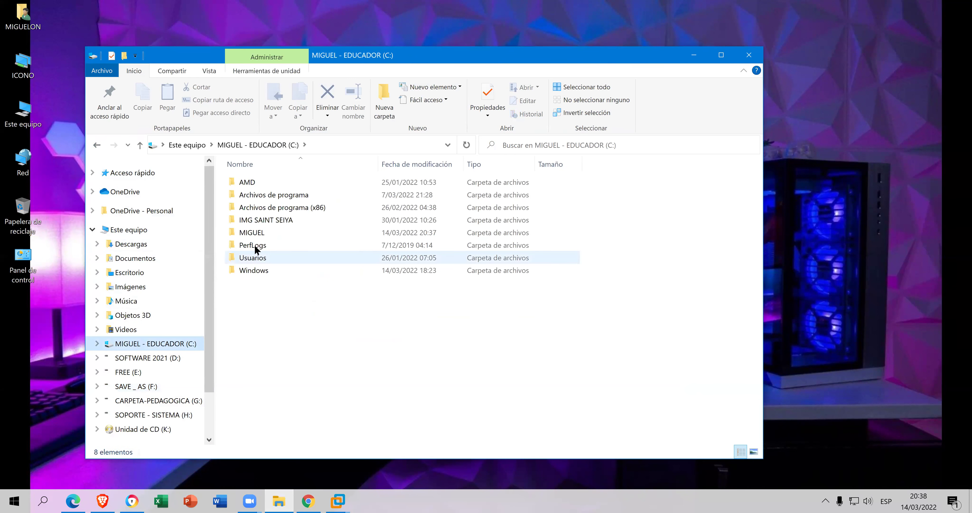
double_click(266, 232)
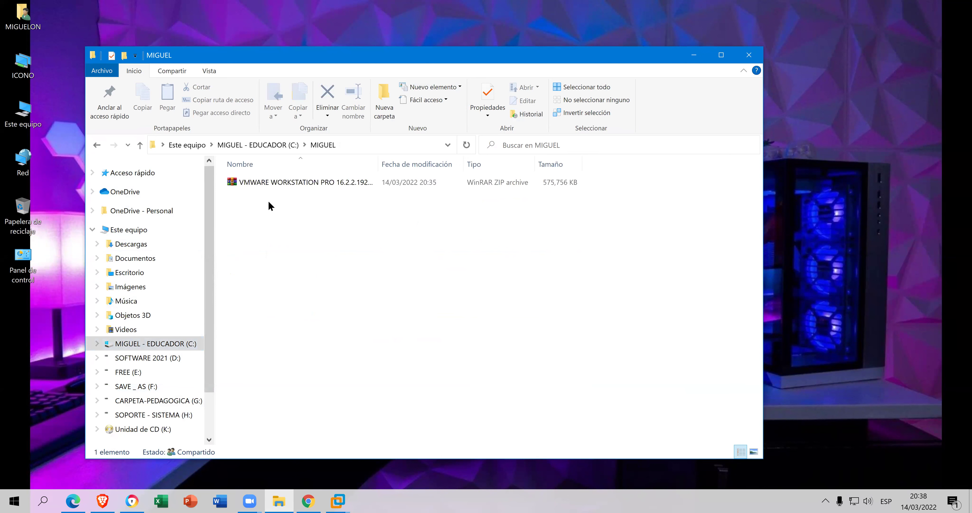
click(264, 181)
right_click(265, 181)
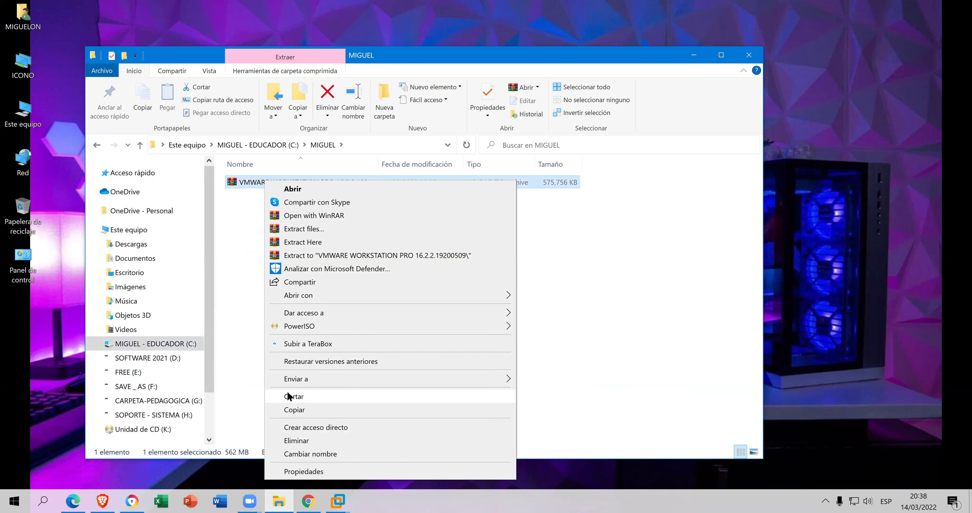
click(112, 150)
- Paste the zip into F:\3 _ SOFTWARE 2022-1\SOPORTE SOFTWARE and close File Explorer
click(99, 146)
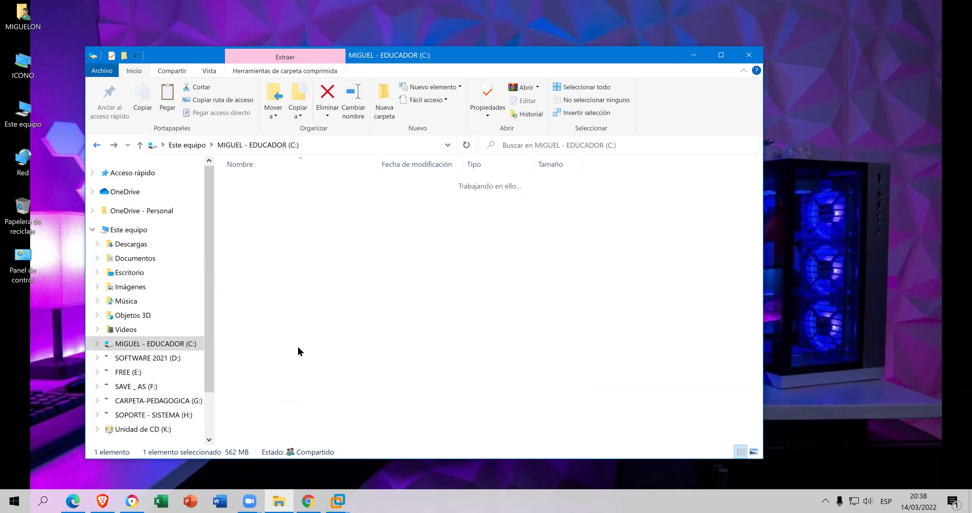
right_click(296, 351)
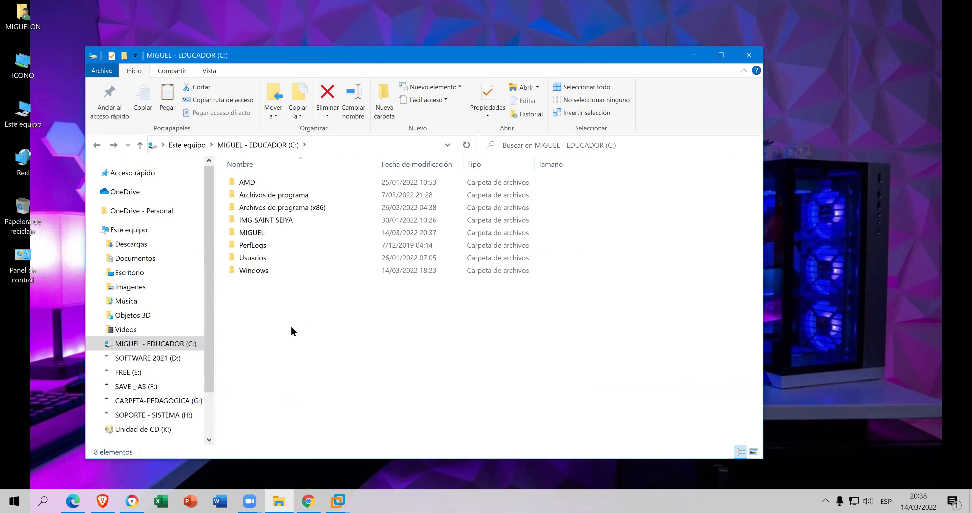
click(142, 387)
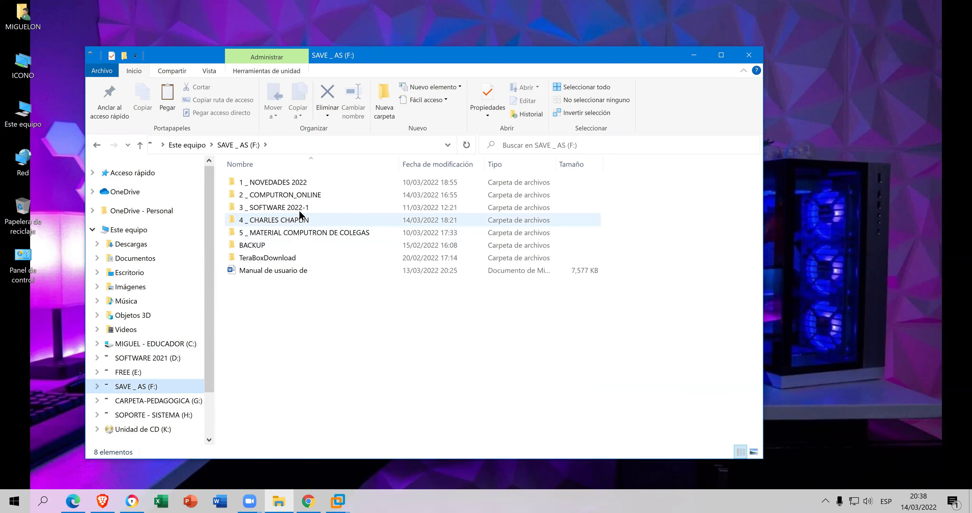
double_click(298, 207)
double_click(296, 195)
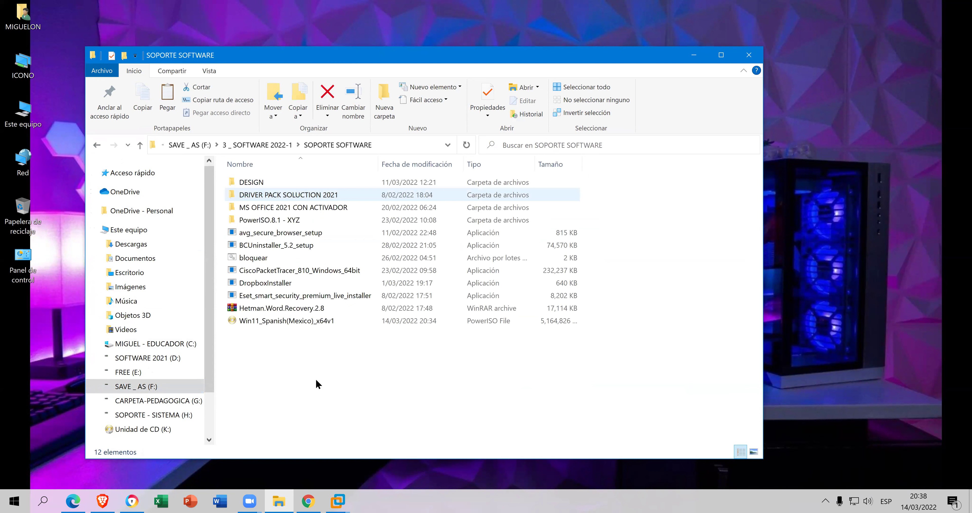
right_click(373, 332)
click(359, 337)
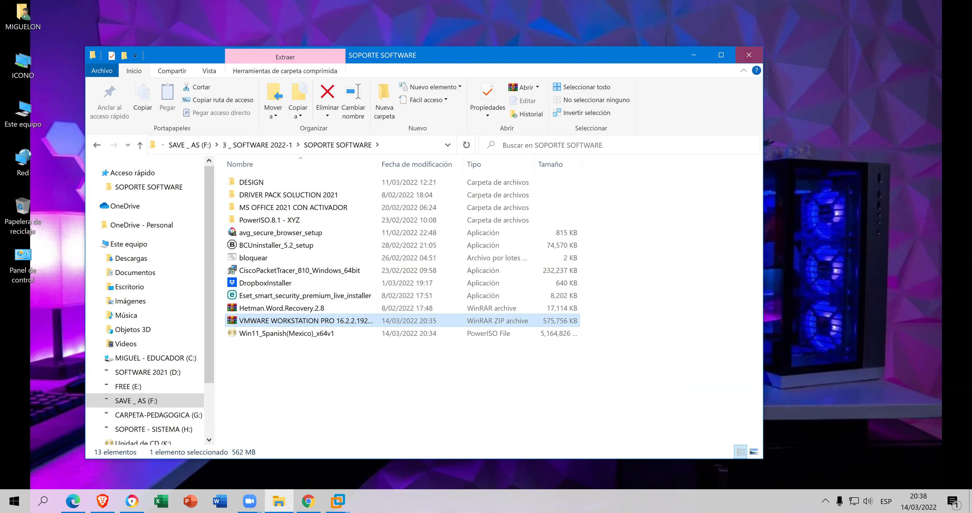
click(749, 55)
right_click(23, 210)
key(Escape)
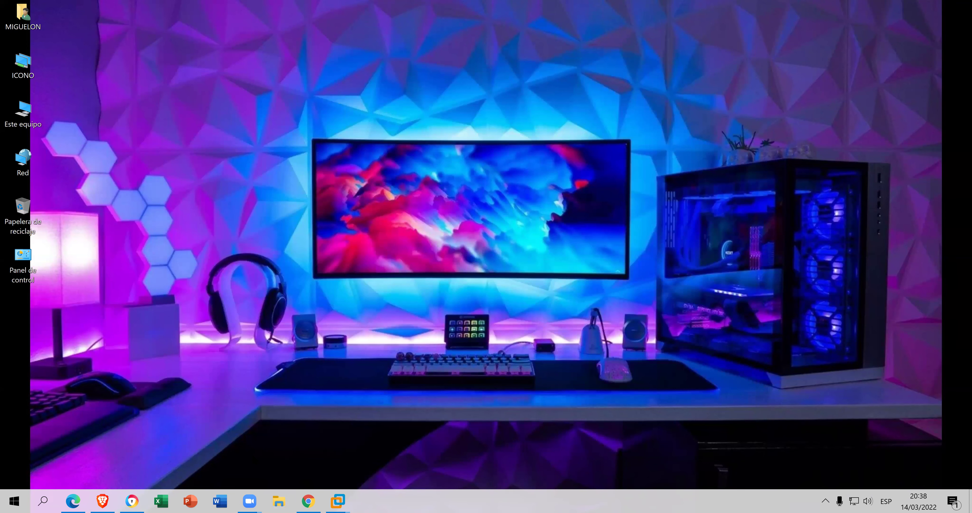
- Remove the recent folder entries from File Explorer's taskbar jump list
right_click(279, 501)
right_click(316, 407)
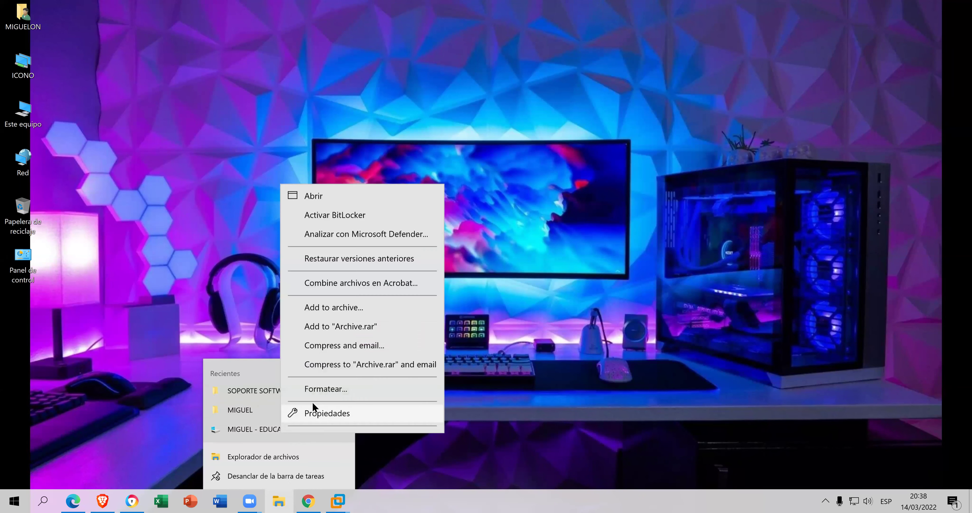
scroll(312, 401, down, 1)
click(319, 423)
right_click(254, 418)
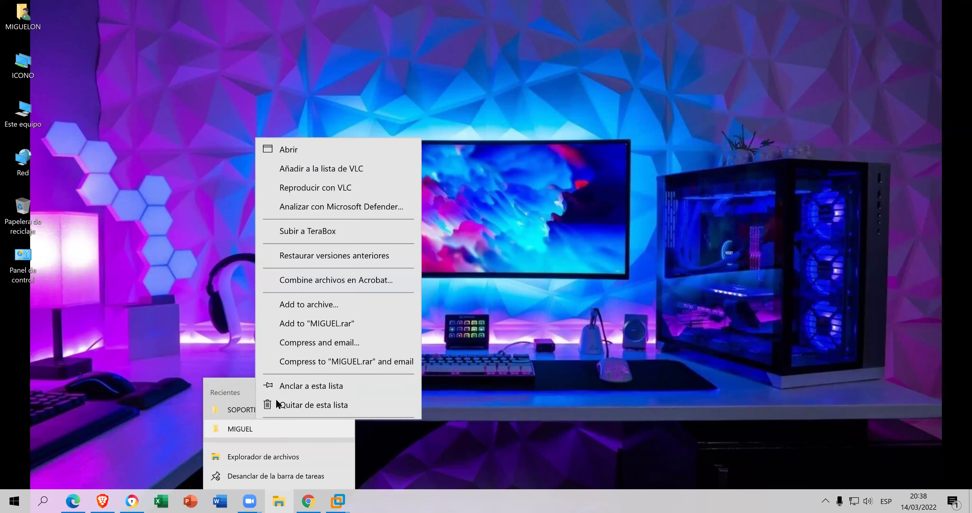
click(290, 383)
right_click(261, 426)
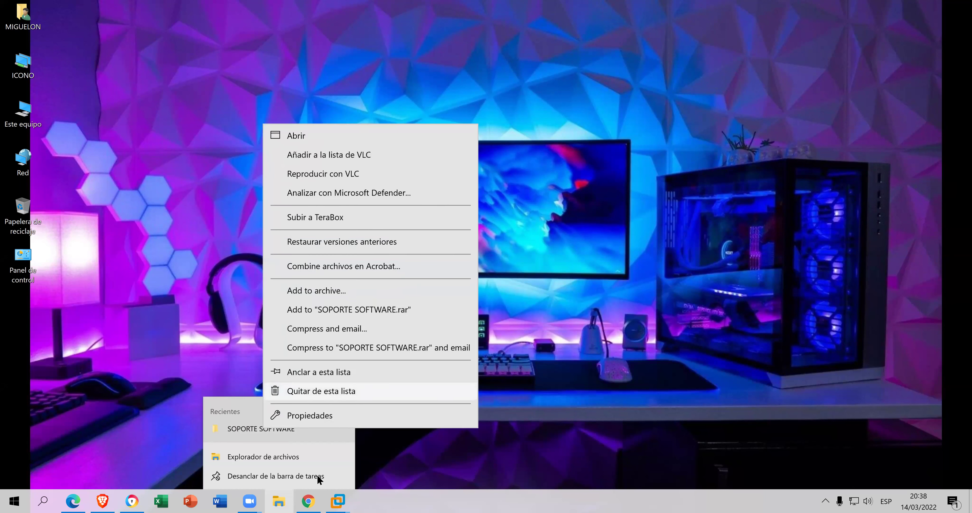
- Remove both Windows 11 x64 entries from VMware's jump list and restore VMware Workstation
right_click(308, 502)
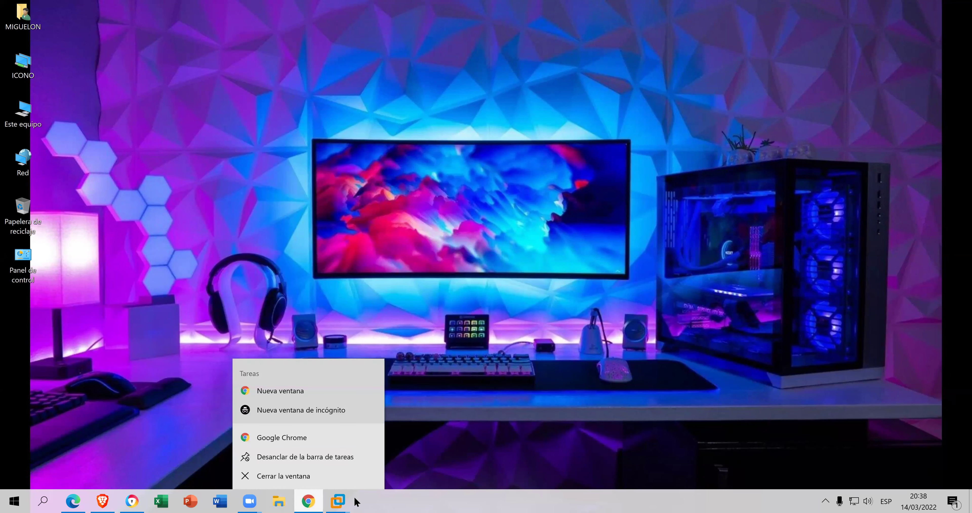
right_click(350, 497)
right_click(339, 500)
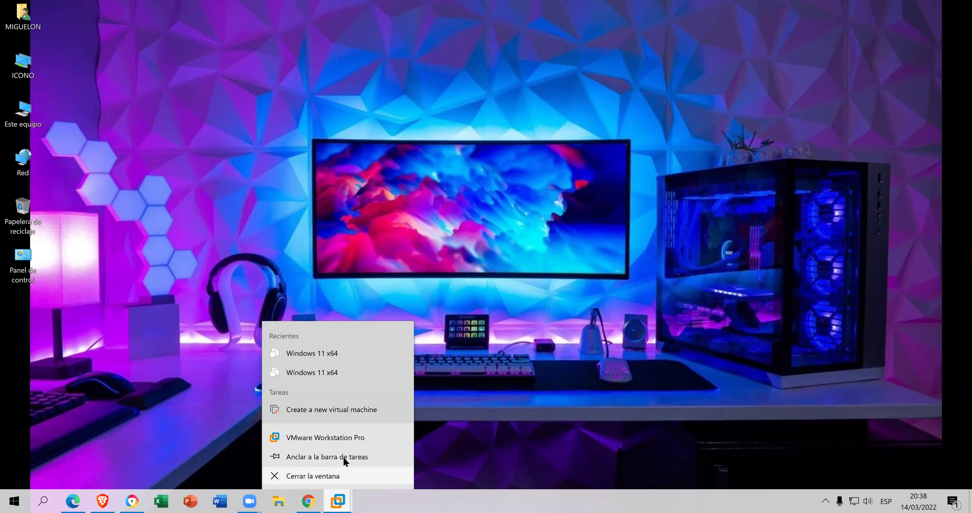
right_click(337, 370)
click(382, 426)
right_click(320, 369)
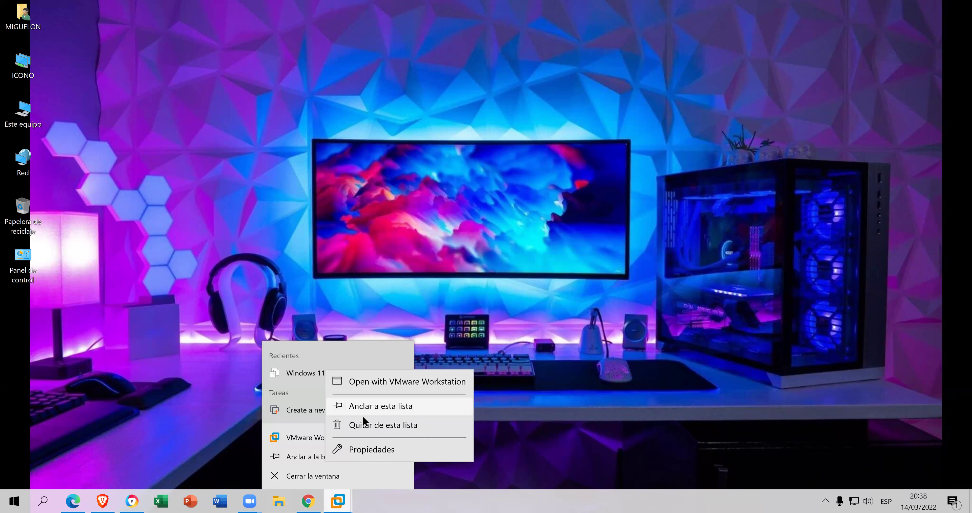
click(363, 419)
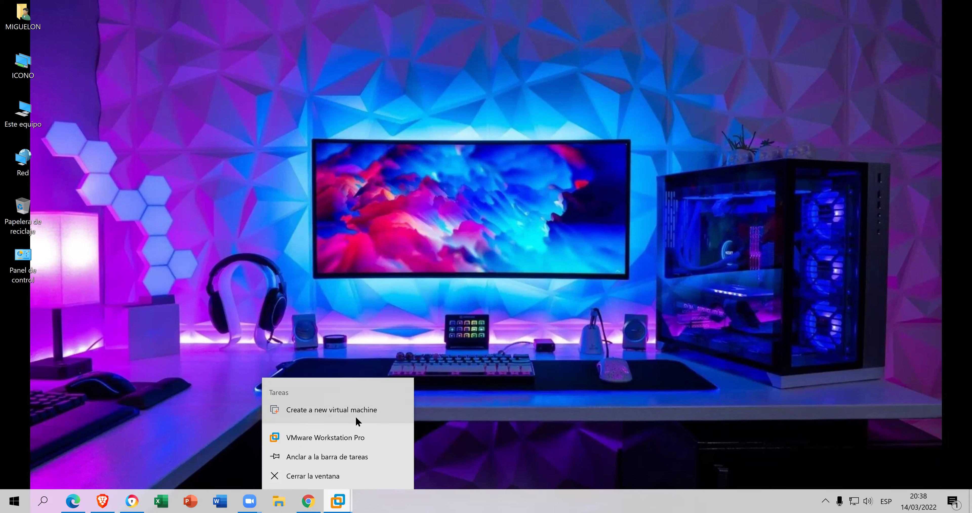
click(329, 500)
click(363, 447)
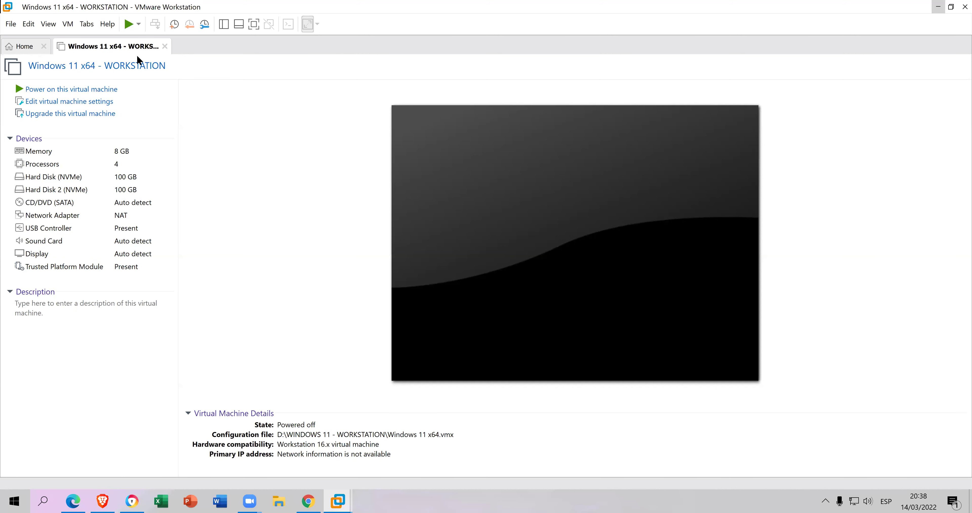
- Close the Windows 11 x64 - WORKSTATION tab with Ctrl+W and show the Library panel with F9
key(ctrl+w)
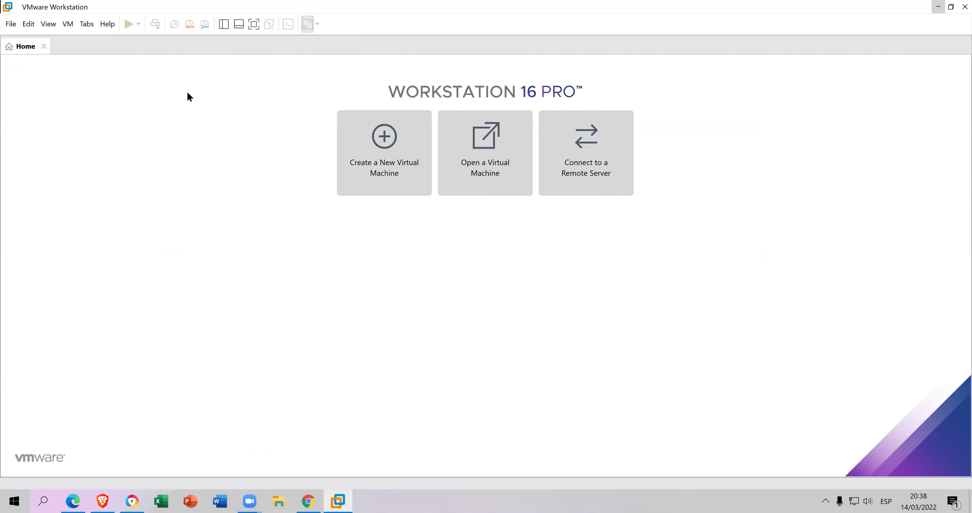
key(F9)
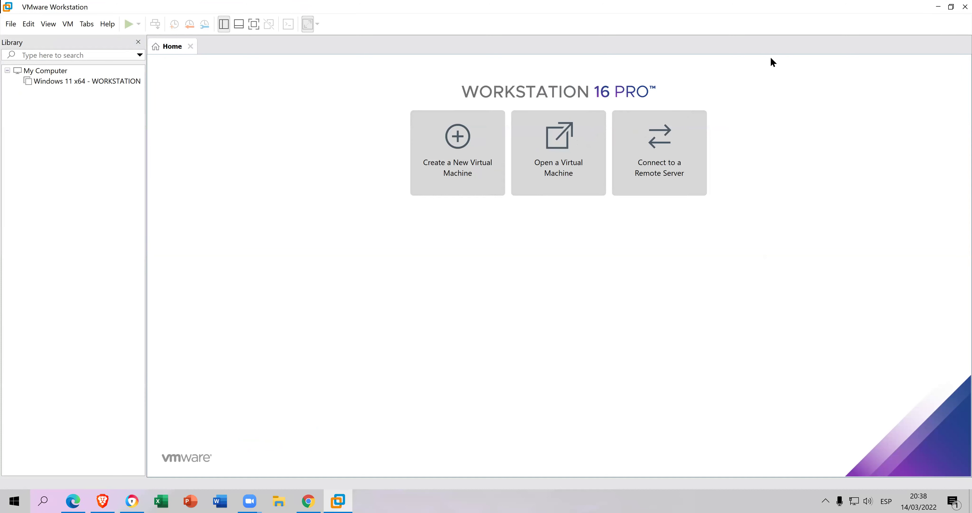
click(570, 135)
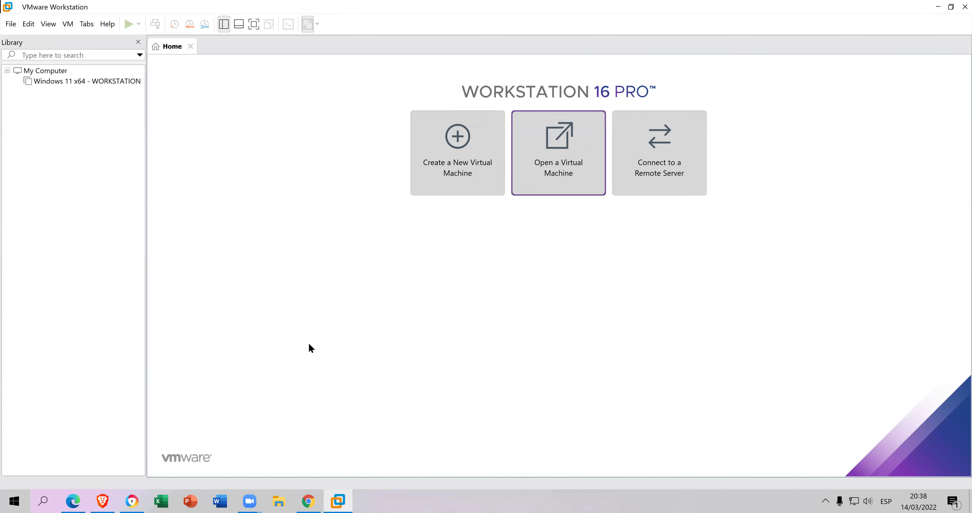
- Copy the Win11_Spanish(Mexico)_x64v1 ISO from F:\3 _ SOFTWARE 2022-1\SOPORTE SOFTWARE
click(279, 501)
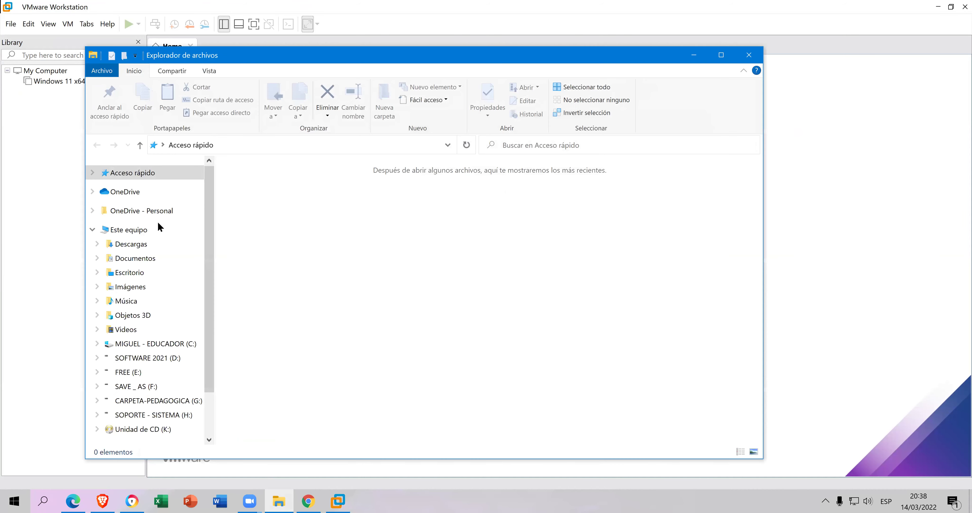
click(149, 226)
double_click(434, 244)
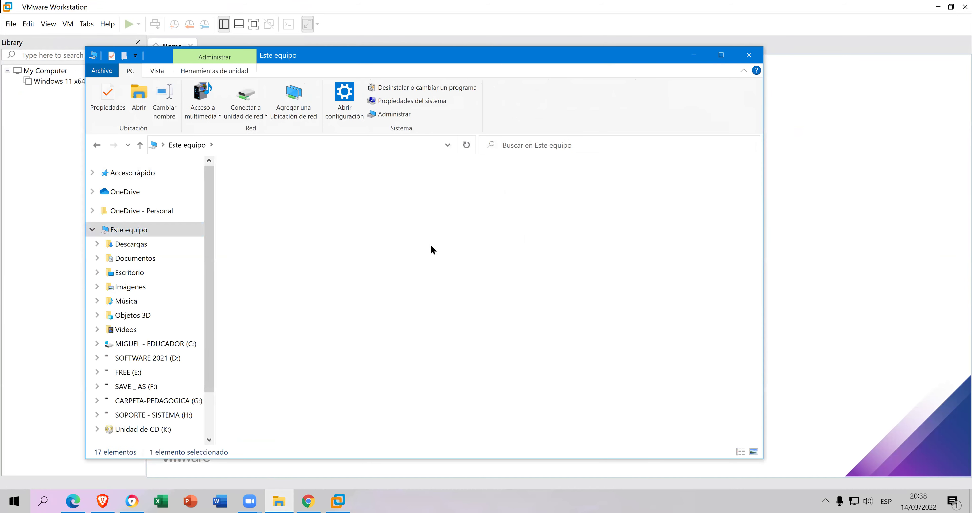
double_click(280, 207)
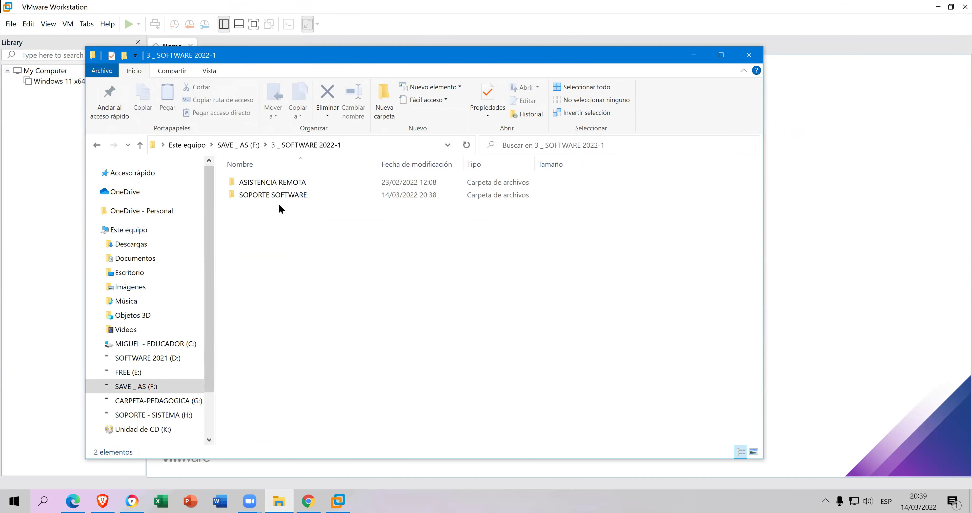
double_click(292, 207)
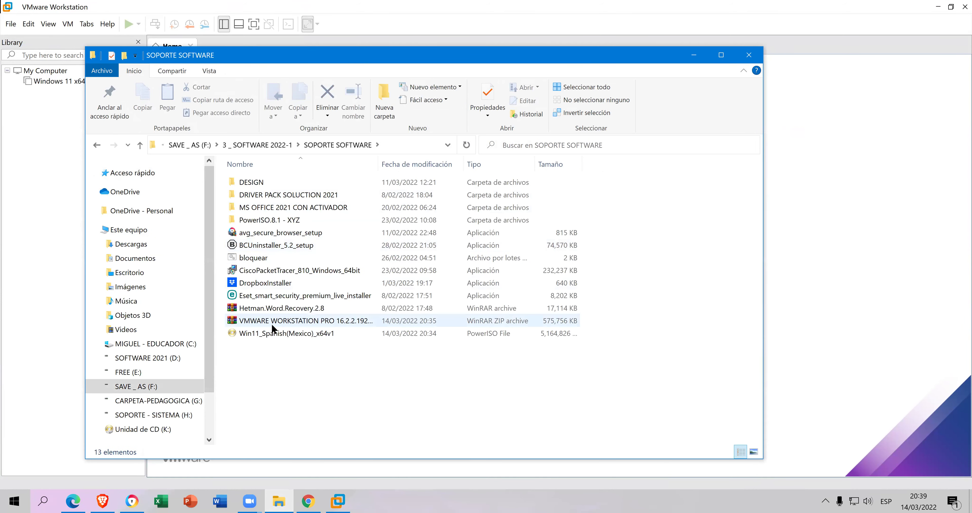
click(273, 333)
right_click(274, 332)
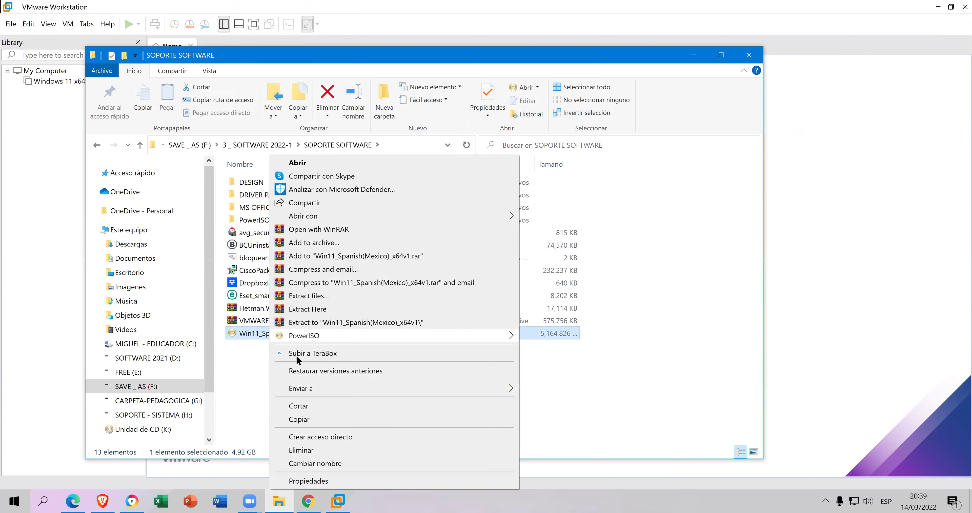
click(287, 414)
- Paste the ISO into the Escritorio folder
click(161, 272)
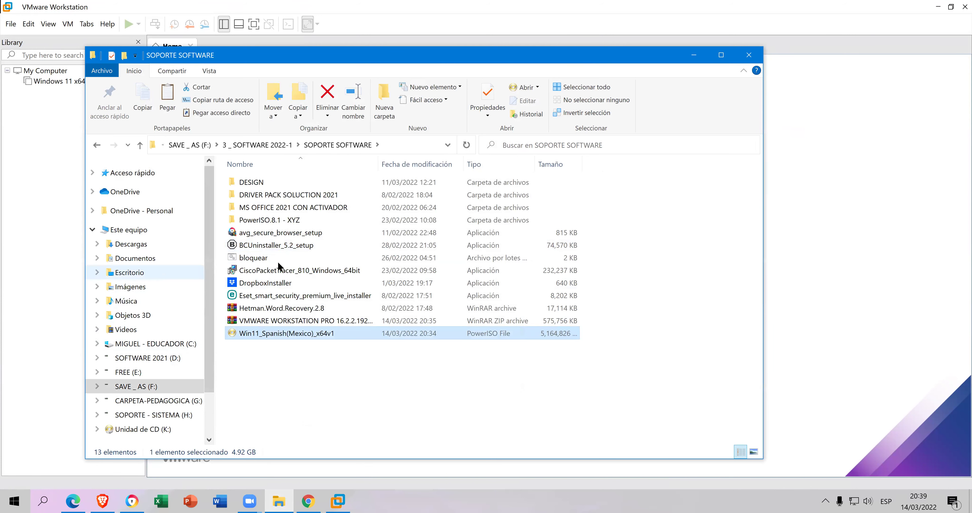
right_click(329, 253)
click(371, 336)
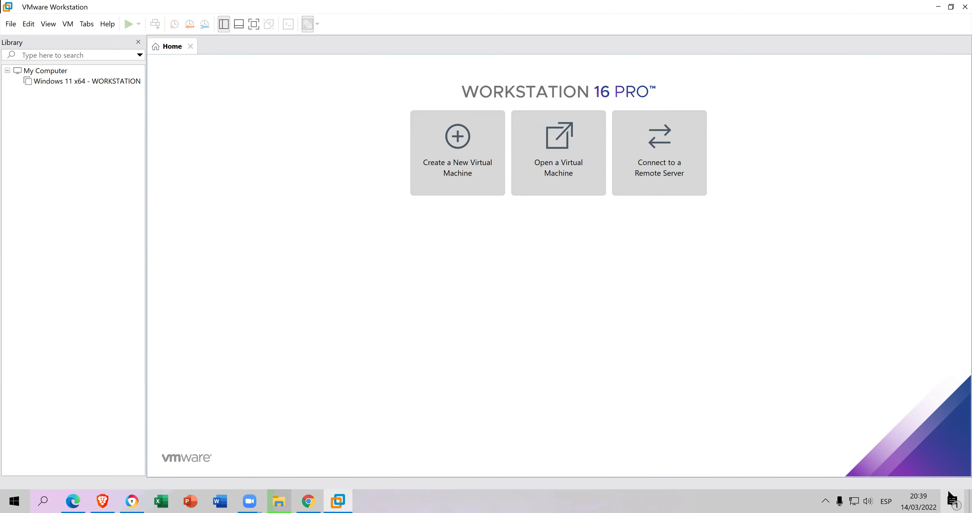
- Start the New Virtual Machine Wizard with the Typical configuration
click(952, 500)
click(522, 376)
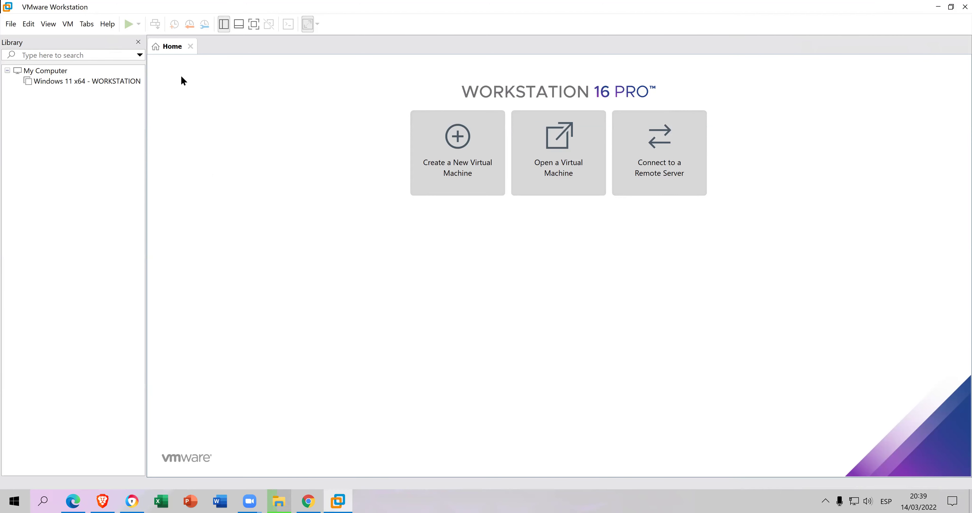
click(454, 150)
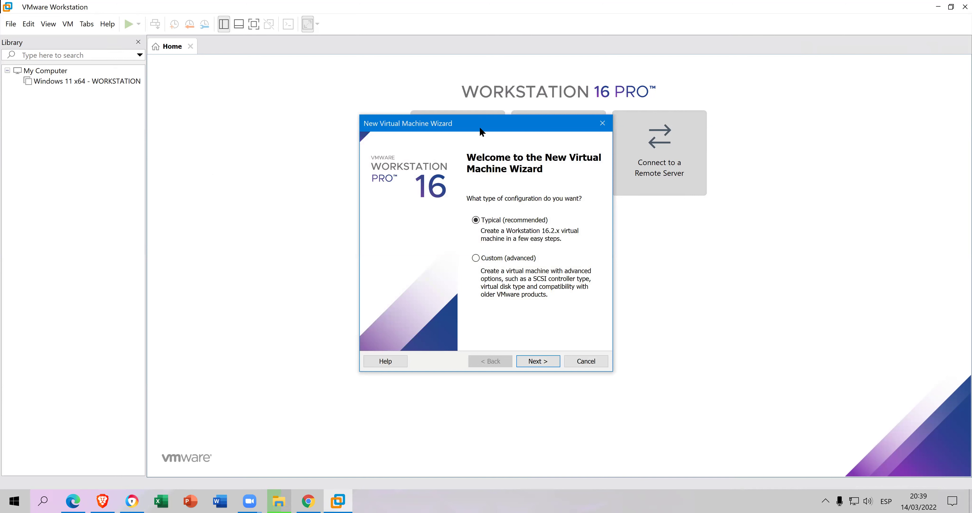
drag(480, 131, 390, 116)
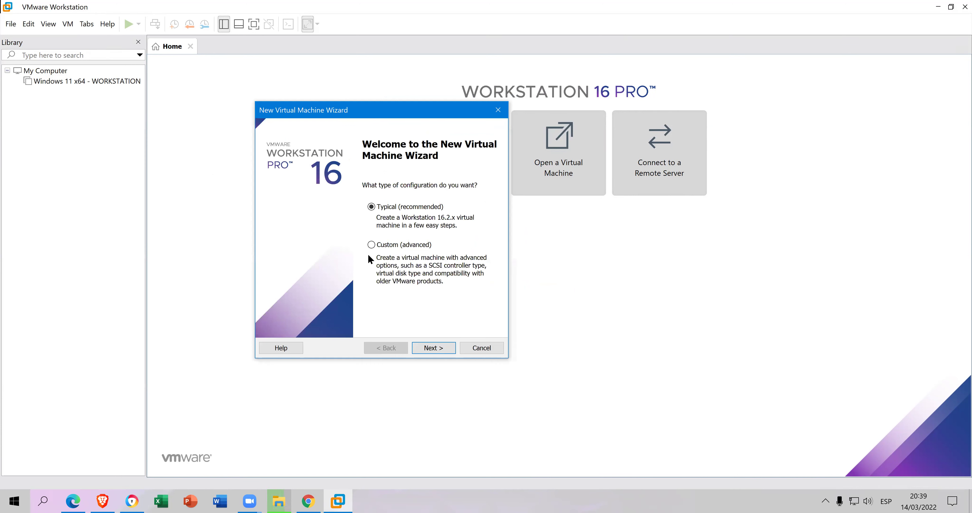
click(433, 349)
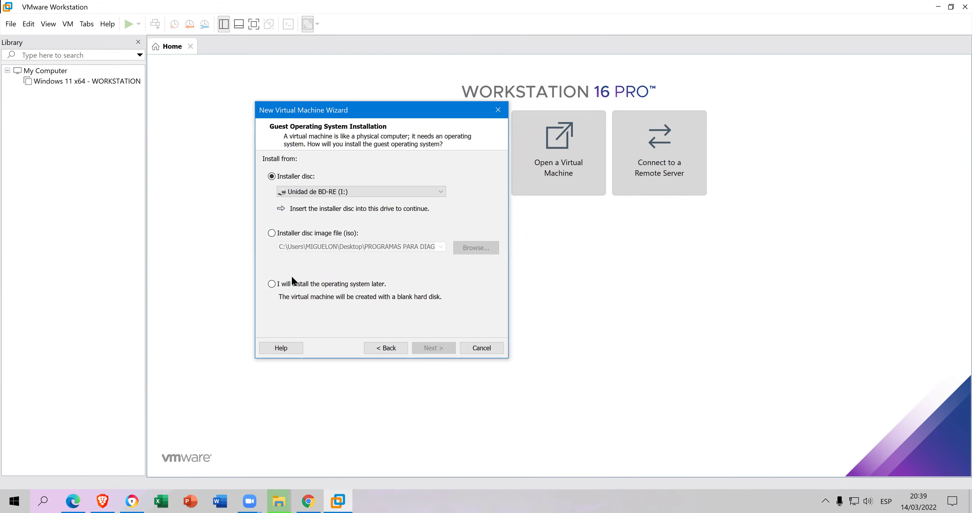
- Choose to install the OS later, keep Windows 10 and later x64, and rename the machine Windows 11
click(284, 284)
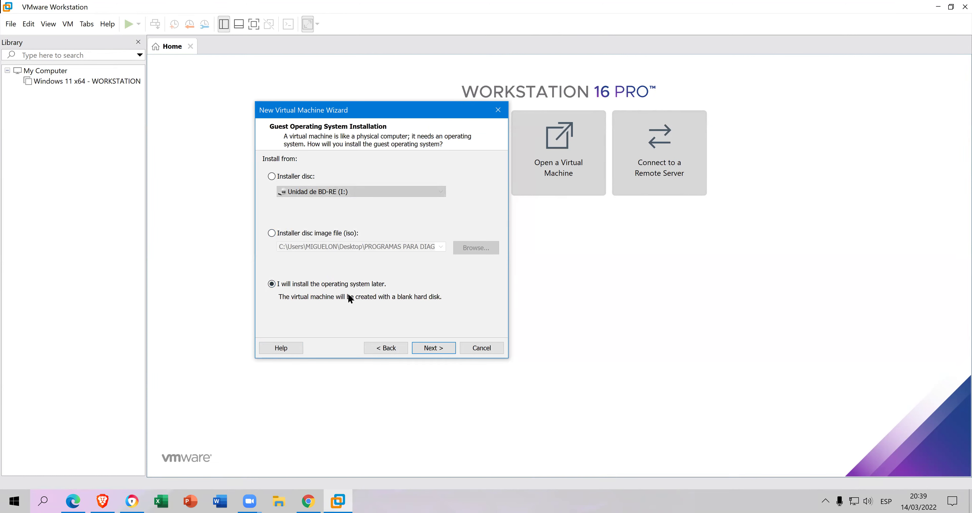
click(433, 349)
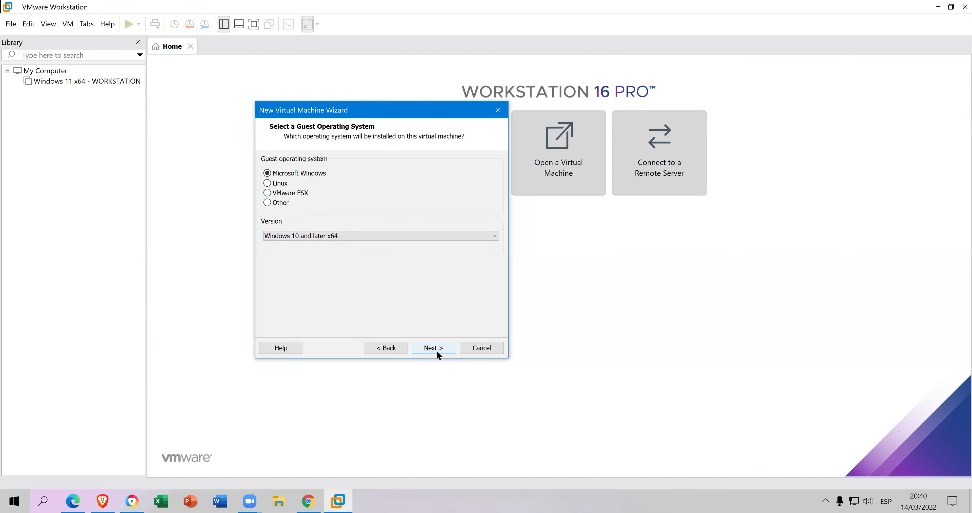
click(436, 349)
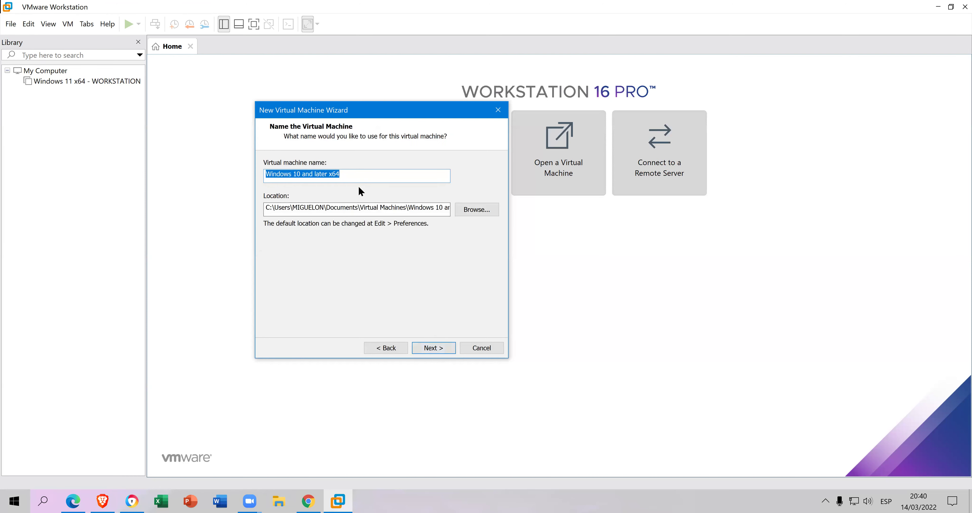
drag(341, 176, 297, 177)
text(11)
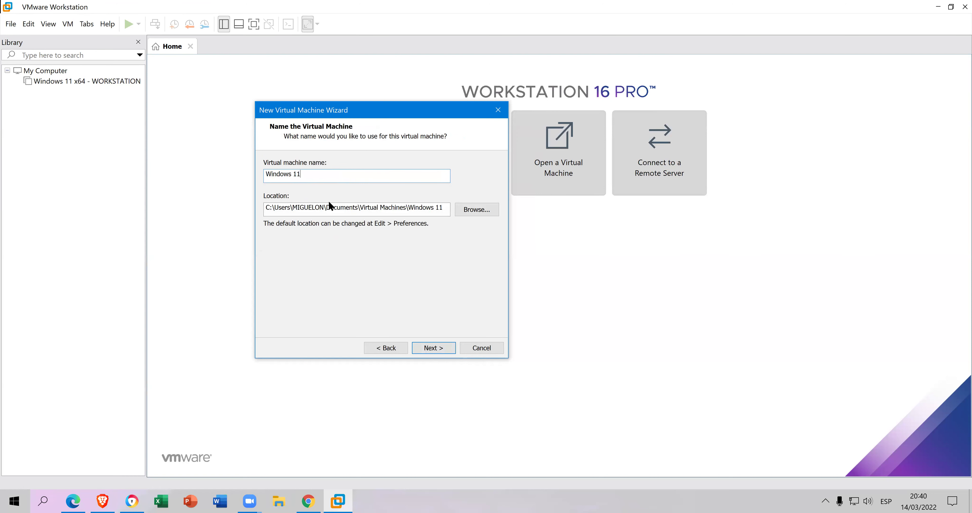
- Create a WINDOWS 11 folder on SOFTWARE 2021 (D:) and select it as the machine's location
click(473, 211)
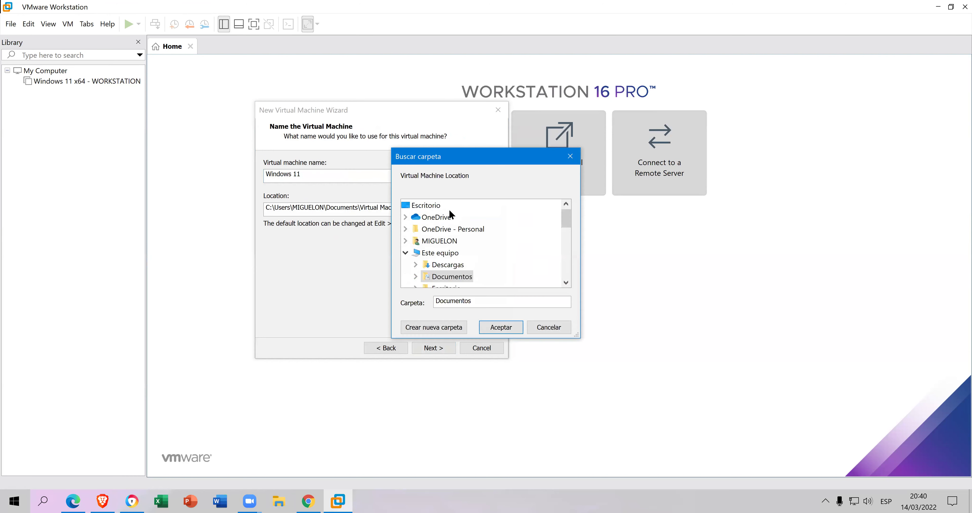
scroll(430, 270, down, 3)
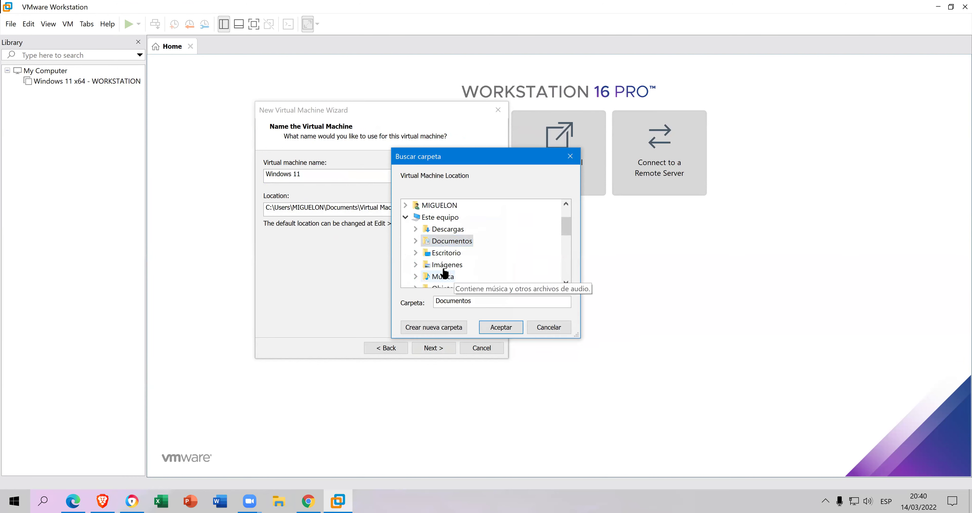
click(416, 252)
click(452, 253)
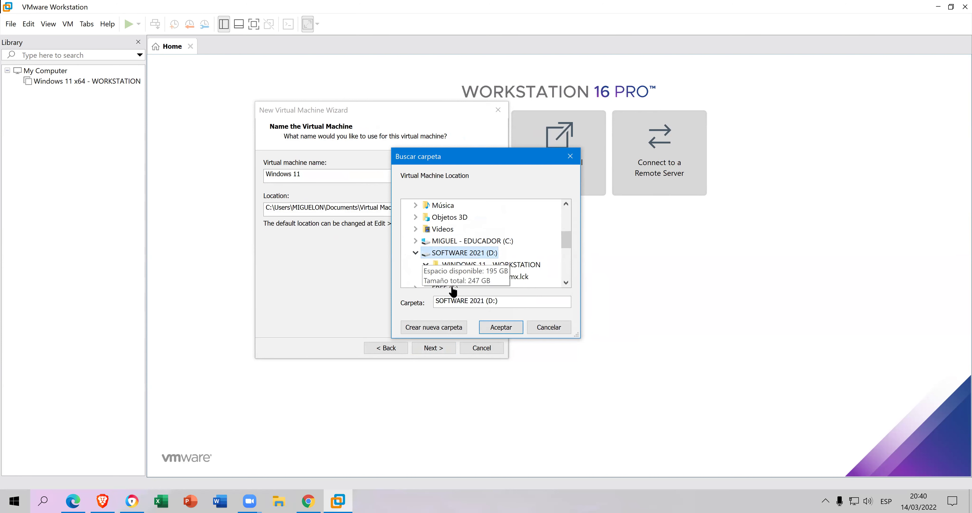
click(441, 324)
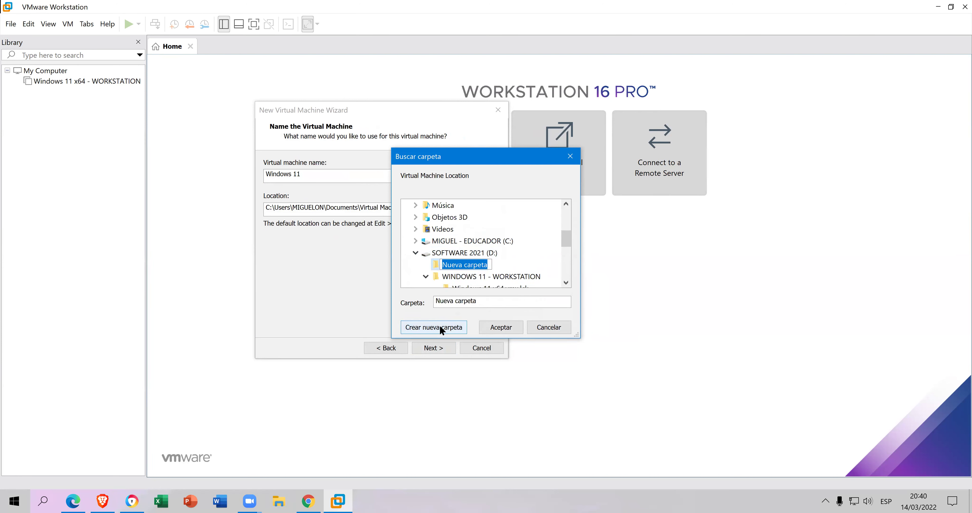
text(WINDOIWS)
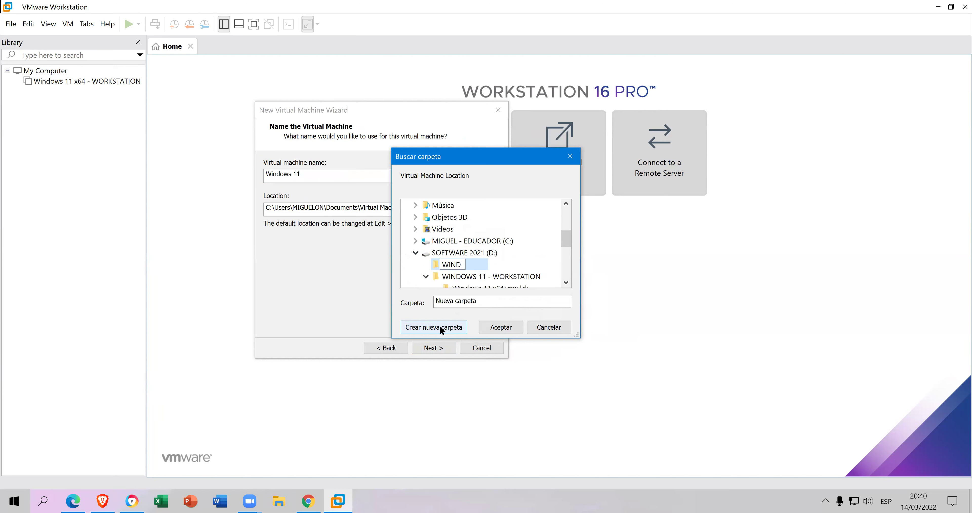
key(BackSpace)
text(11)
click(422, 258)
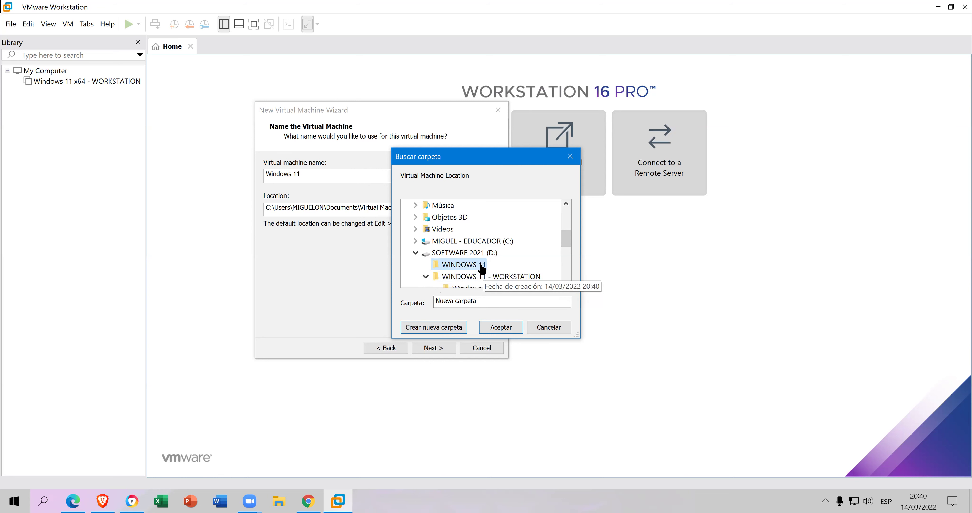
click(498, 327)
- Step back through the wizard to its welcome page
click(336, 207)
click(387, 348)
click(387, 348)
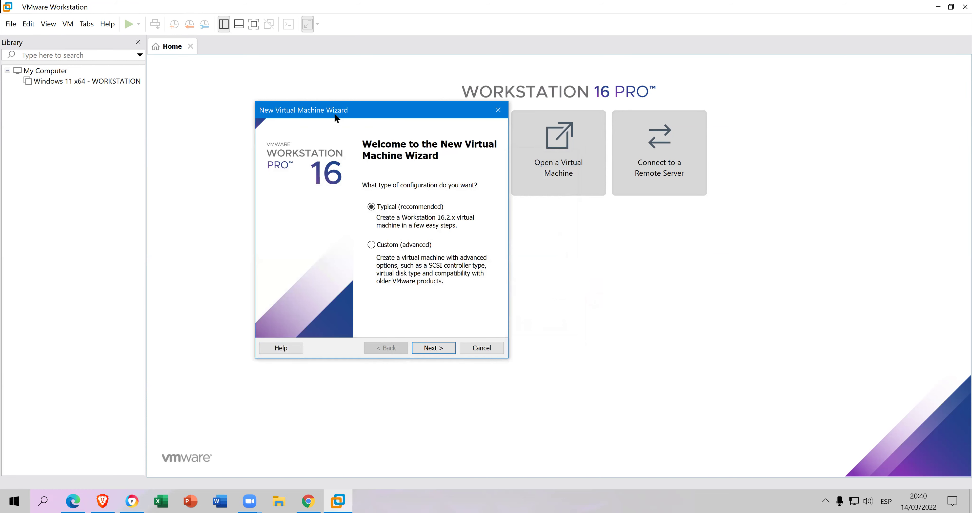
- Restart the wizard: Typical, install the OS later, Windows 10 and later x64 guest
click(490, 108)
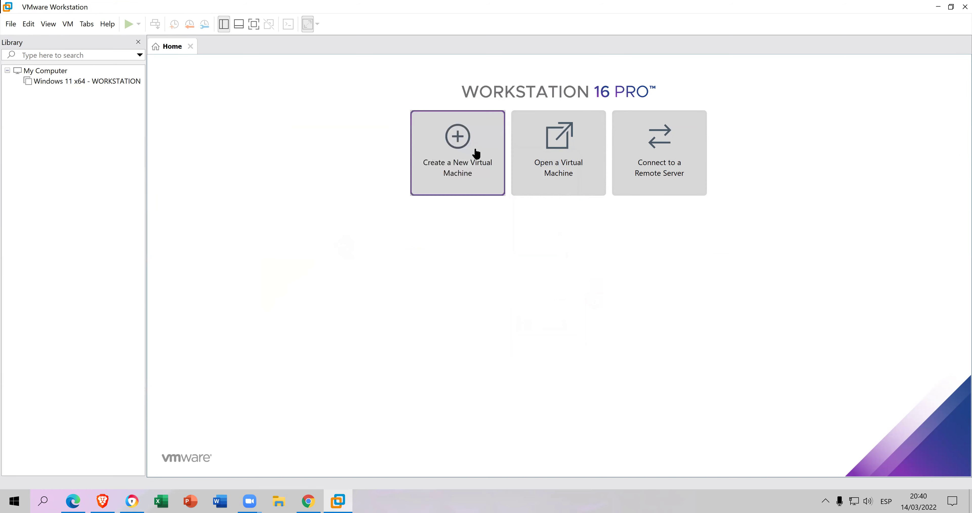
click(467, 149)
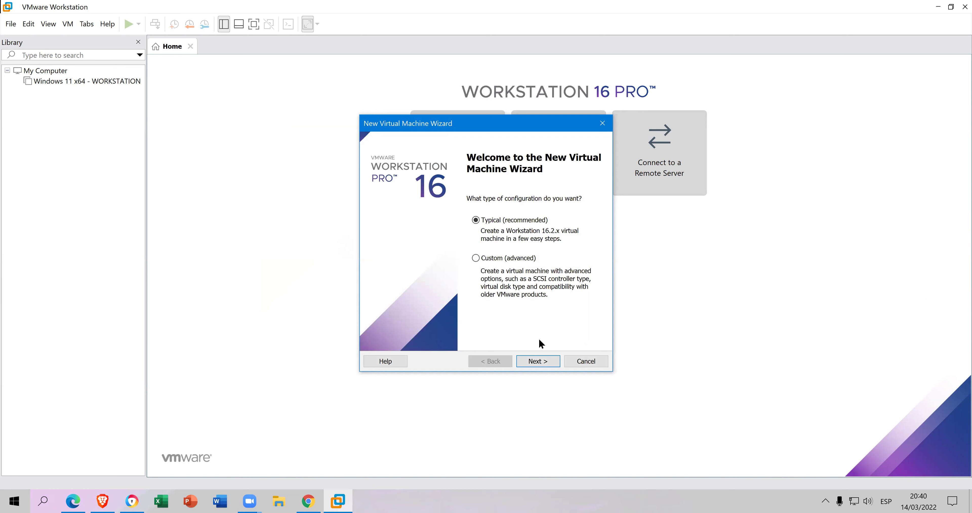
click(541, 361)
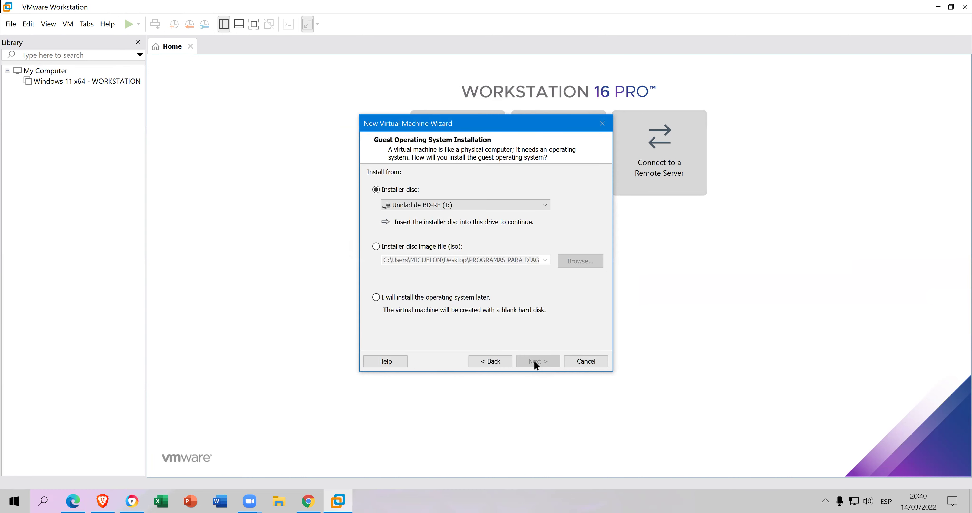
click(420, 297)
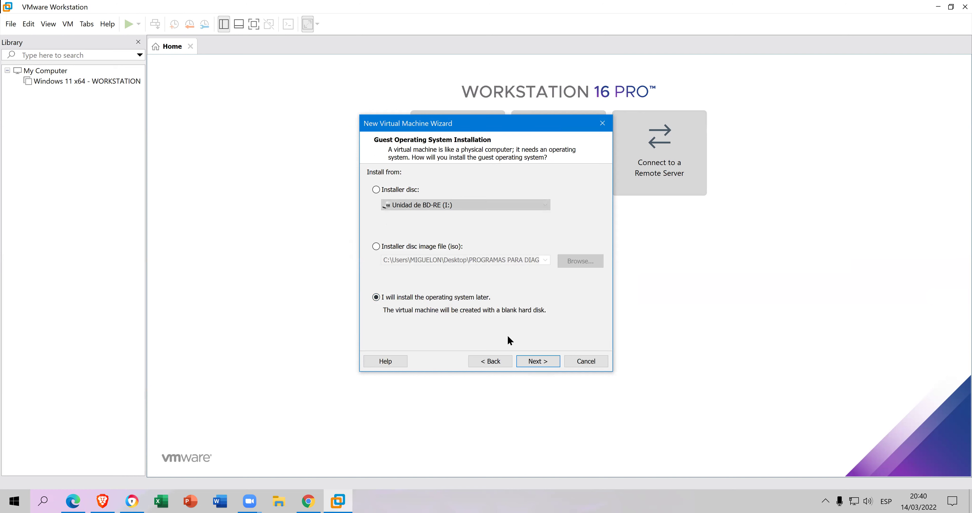
click(528, 361)
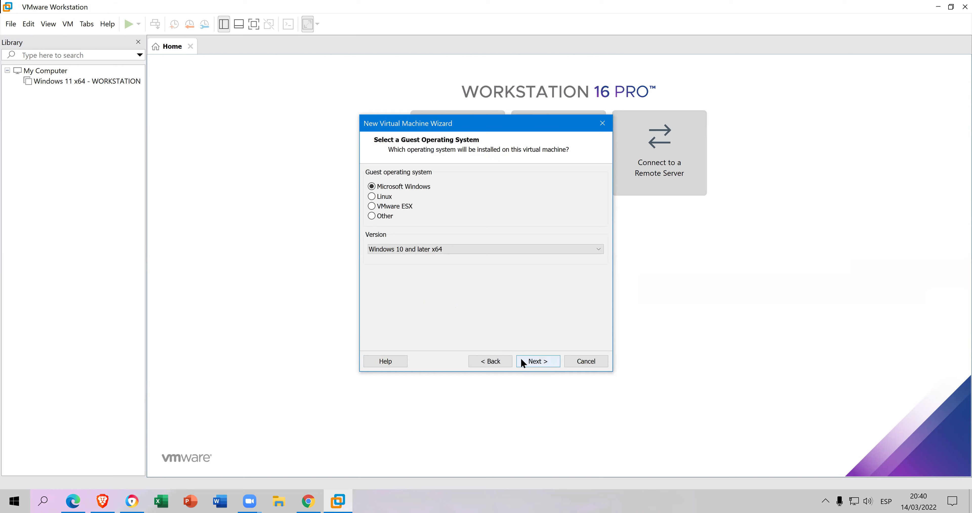
click(541, 360)
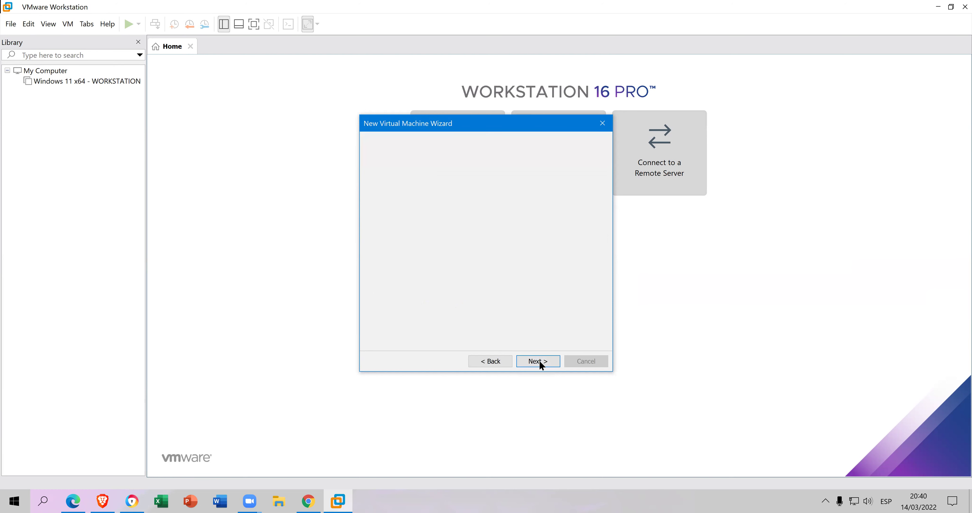
- Set the location to D:\WINDOWS 11 and rename the machine Windows 11
click(578, 223)
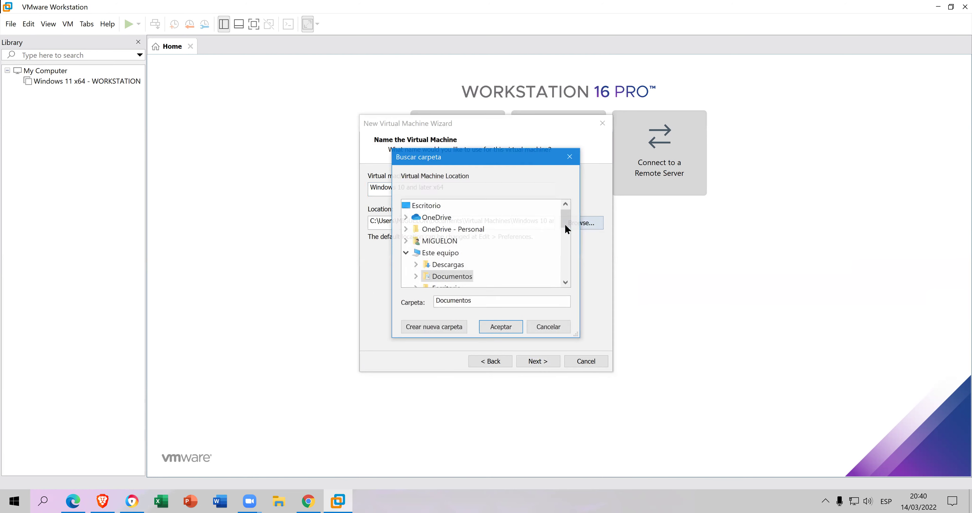
scroll(482, 275, down, 2)
scroll(482, 277, down, 2)
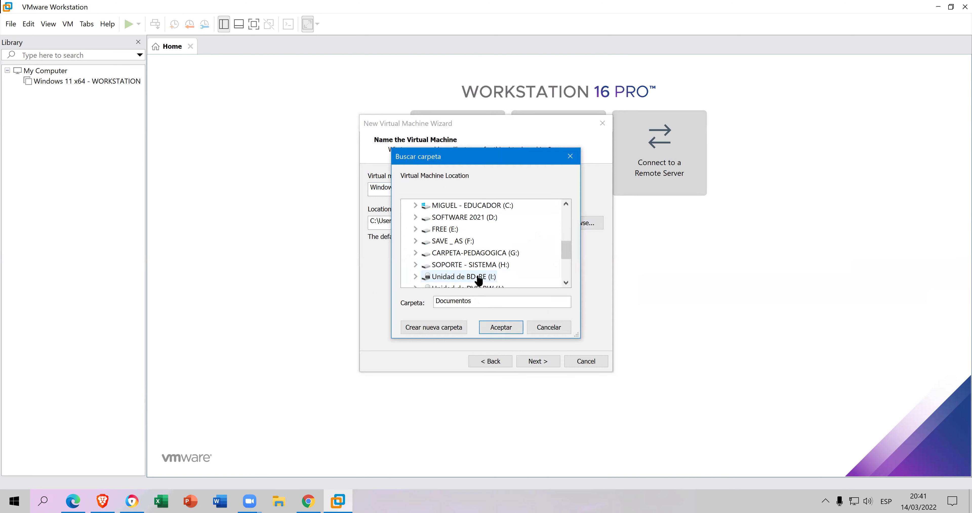
double_click(443, 218)
click(452, 232)
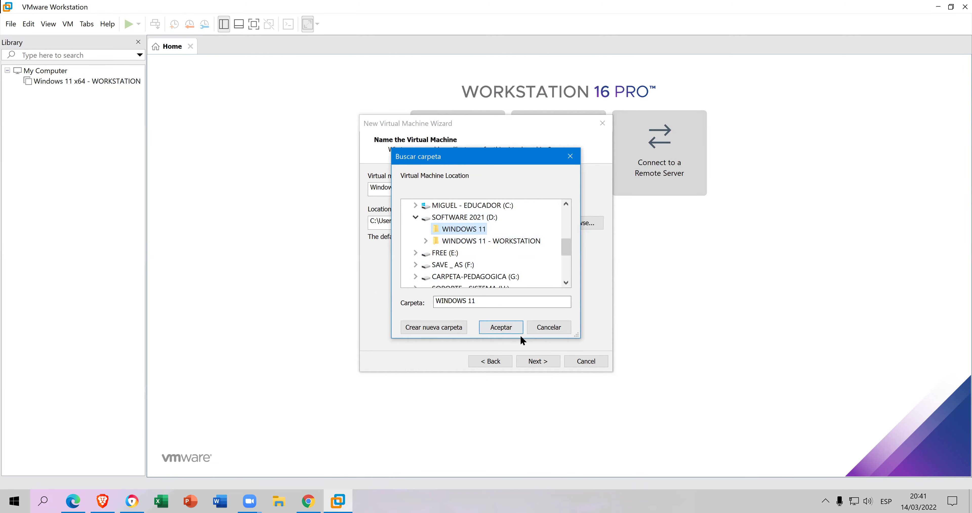
click(502, 326)
drag(444, 187, 399, 187)
text(11)
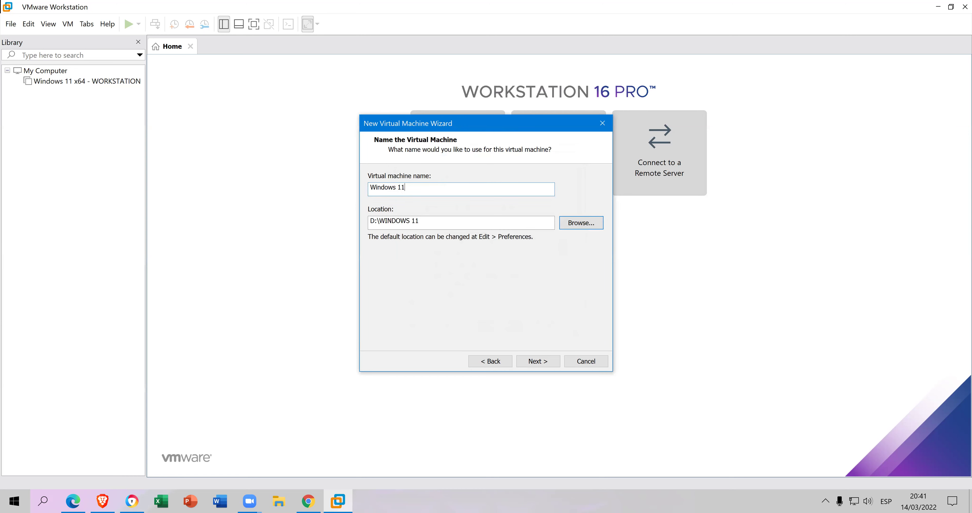
- Give the machine a 150 GB virtual disk stored as a single file and finish the wizard
click(535, 361)
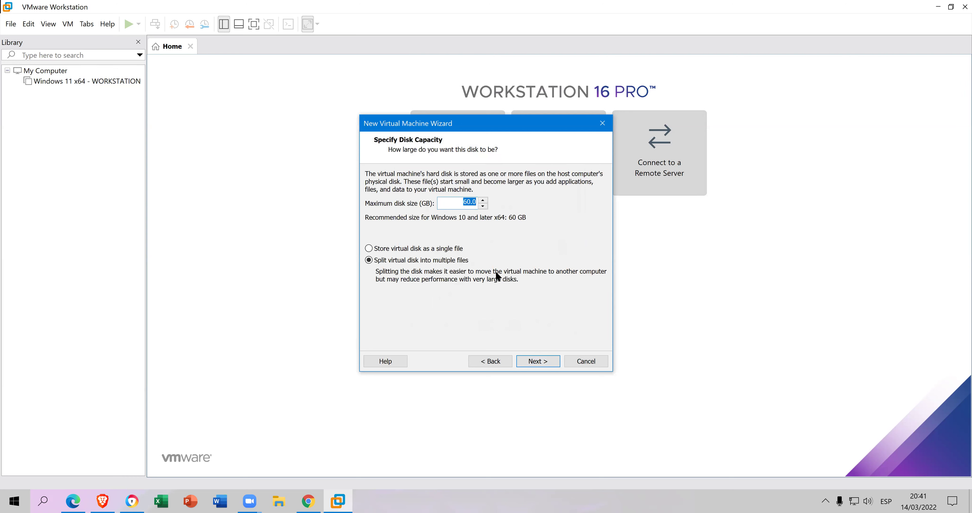
text(150)
click(442, 248)
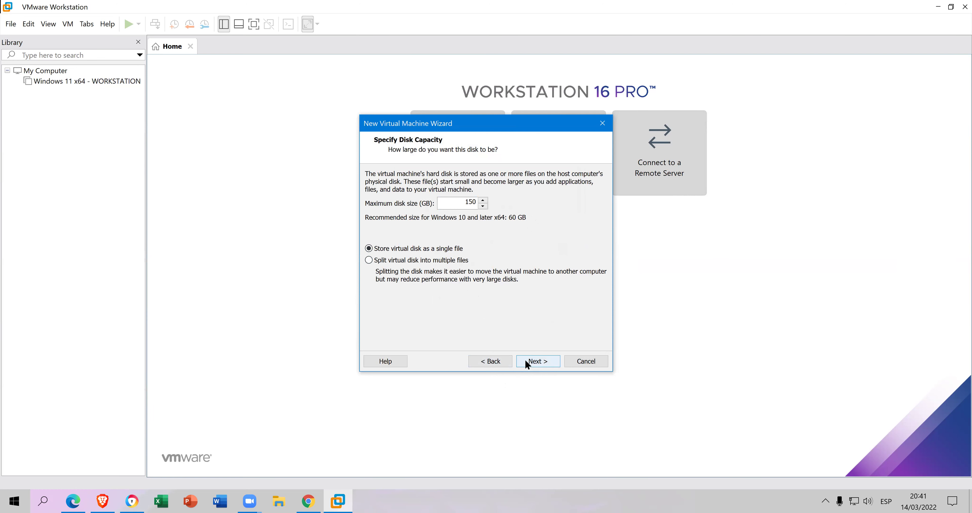
click(525, 359)
click(524, 362)
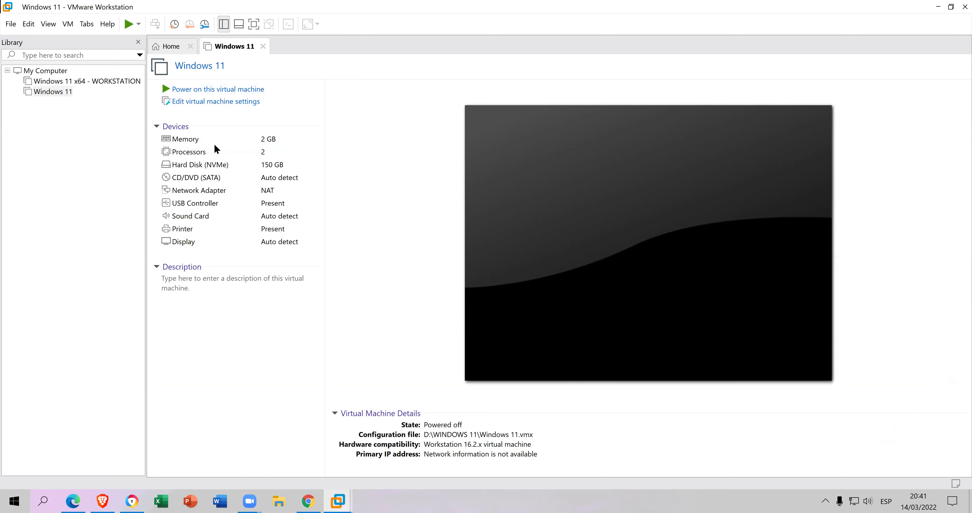
- Raise the Windows 11 virtual machine's memory to 8 GB
click(254, 139)
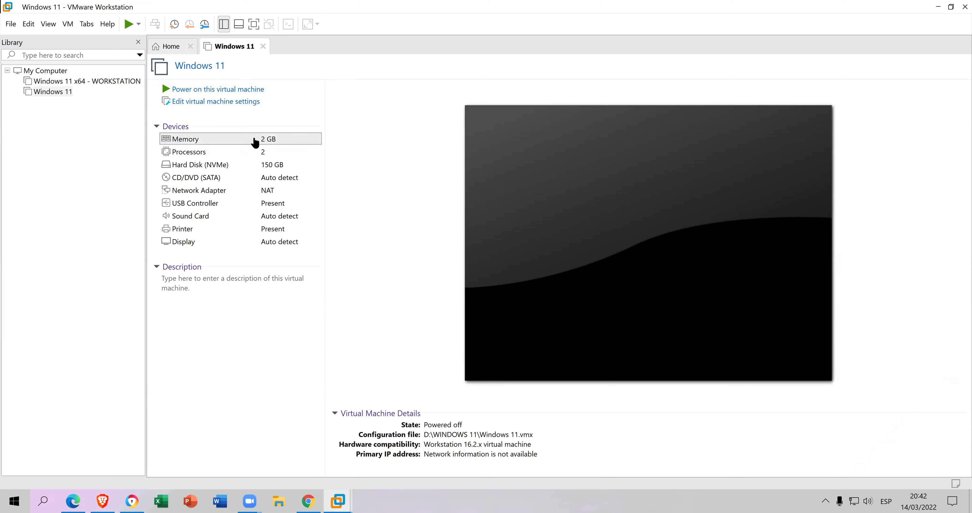
double_click(263, 140)
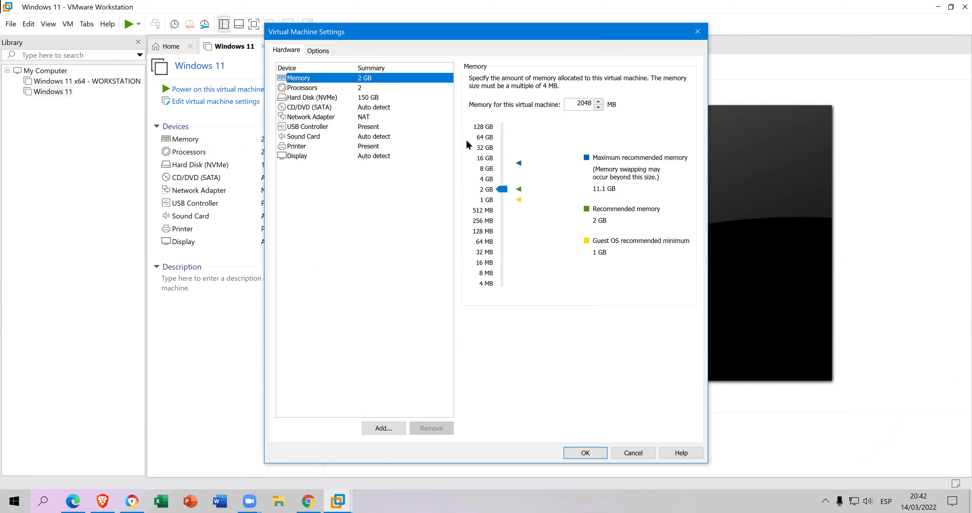
click(504, 179)
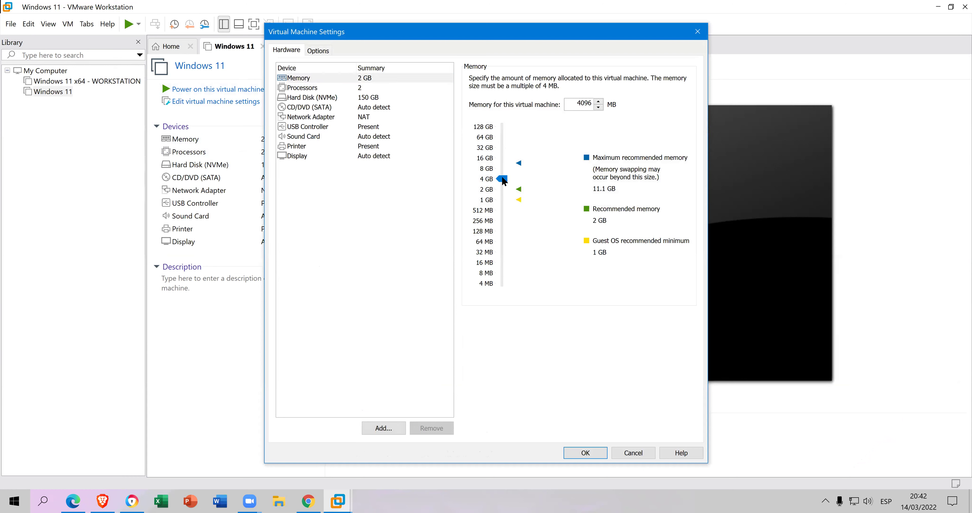
click(504, 175)
click(579, 454)
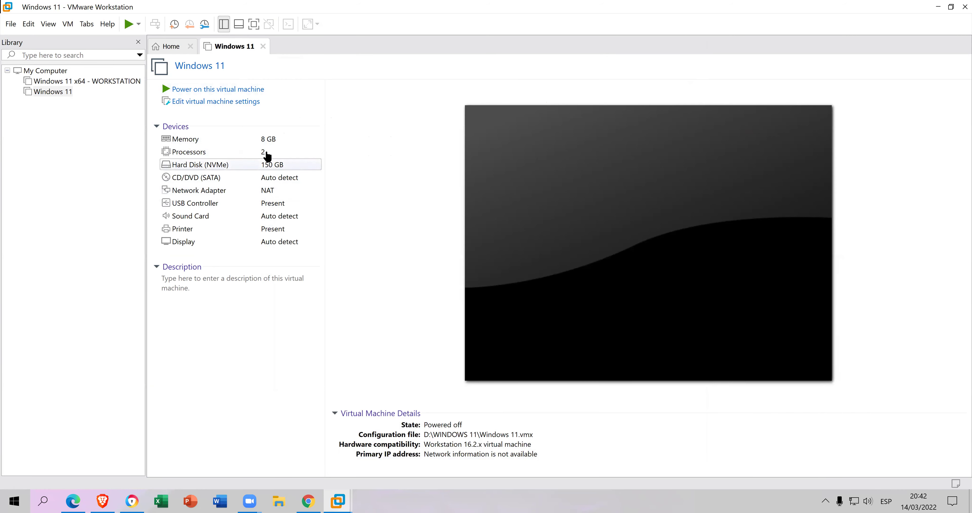
- Set the processors to 2 cores per processor, giving 4 cores in total
click(262, 153)
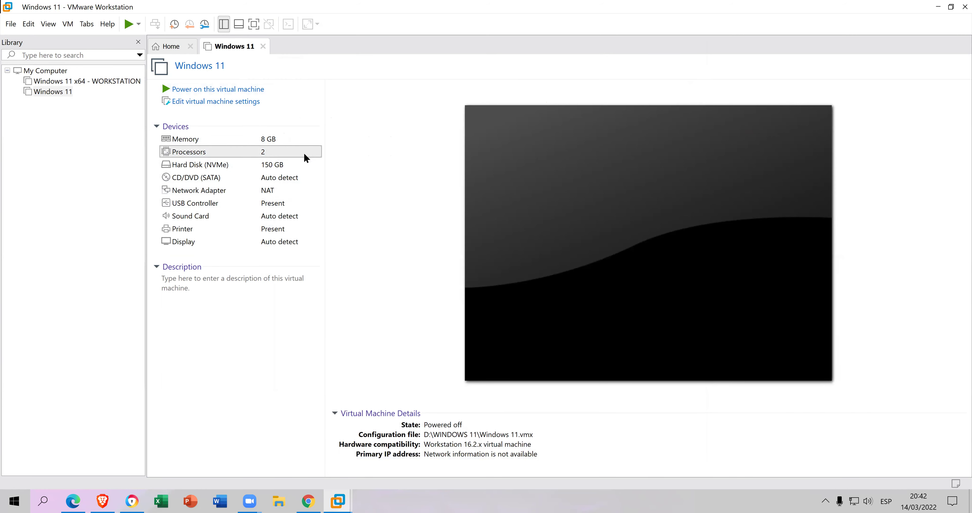
double_click(275, 153)
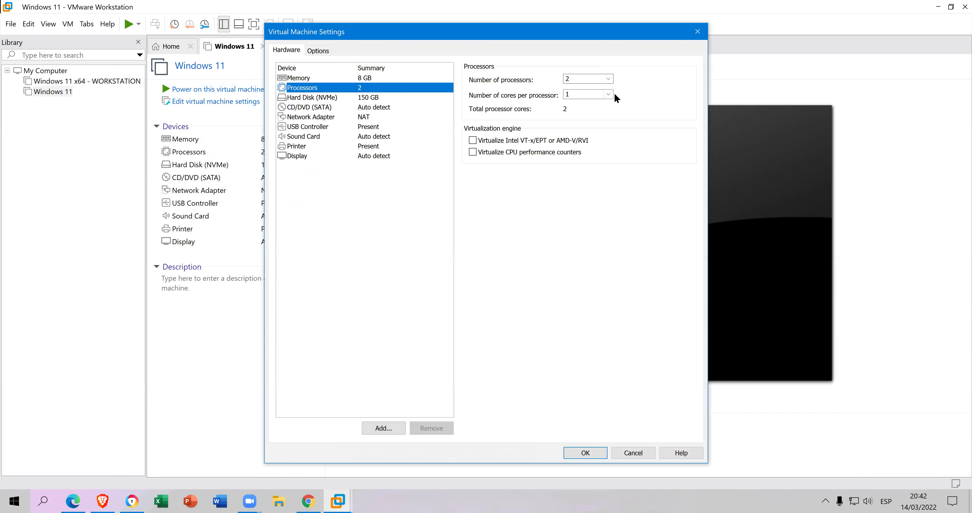
click(609, 94)
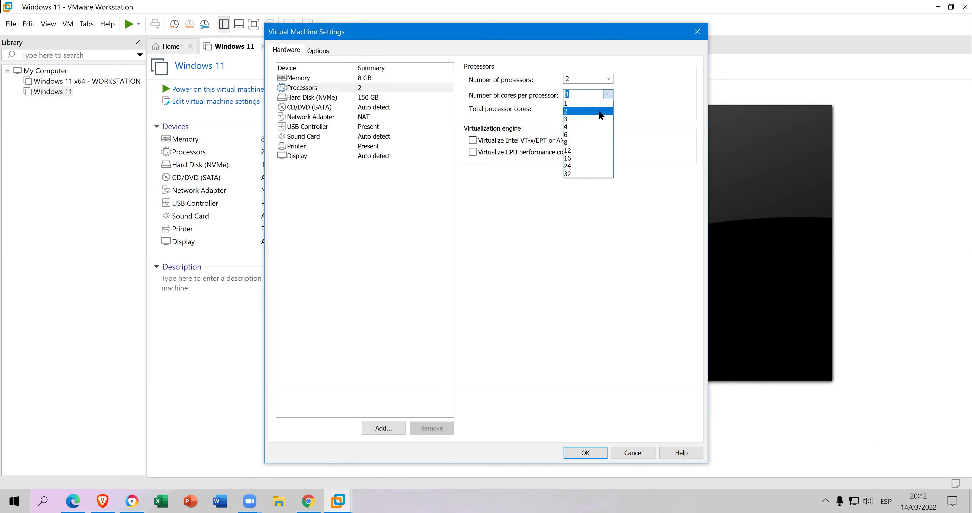
click(603, 111)
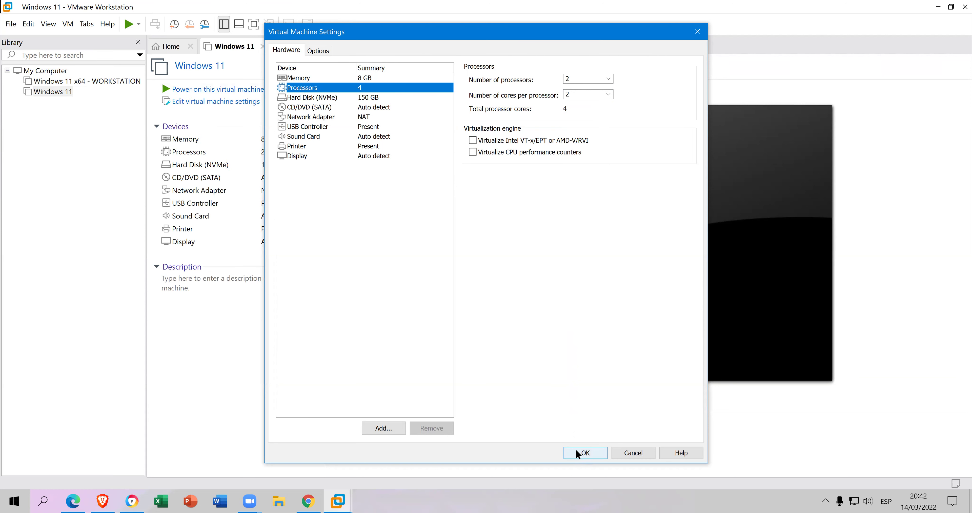
click(576, 450)
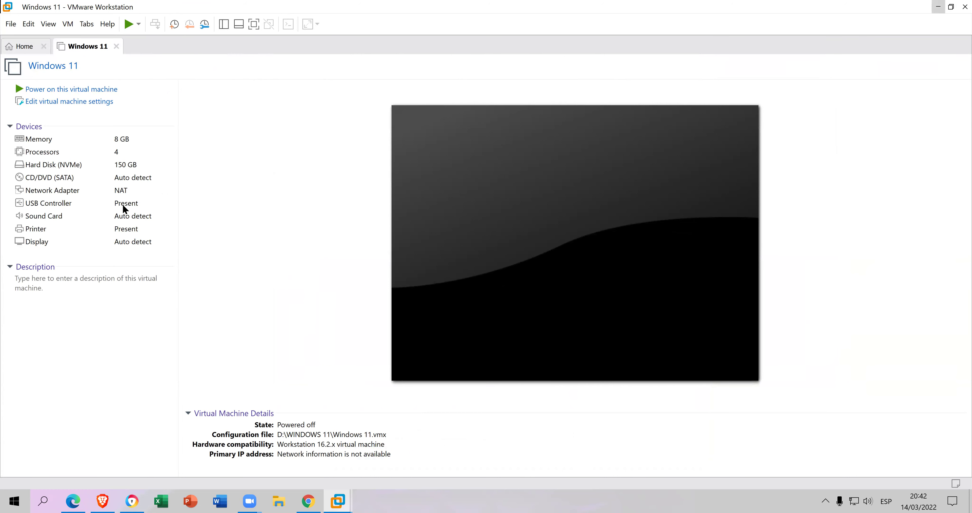
- On the desktop, open drive SOFTWARE 2021 (D:) and view the WINDOWS 11 folder's properties
key(super+d)
double_click(22, 106)
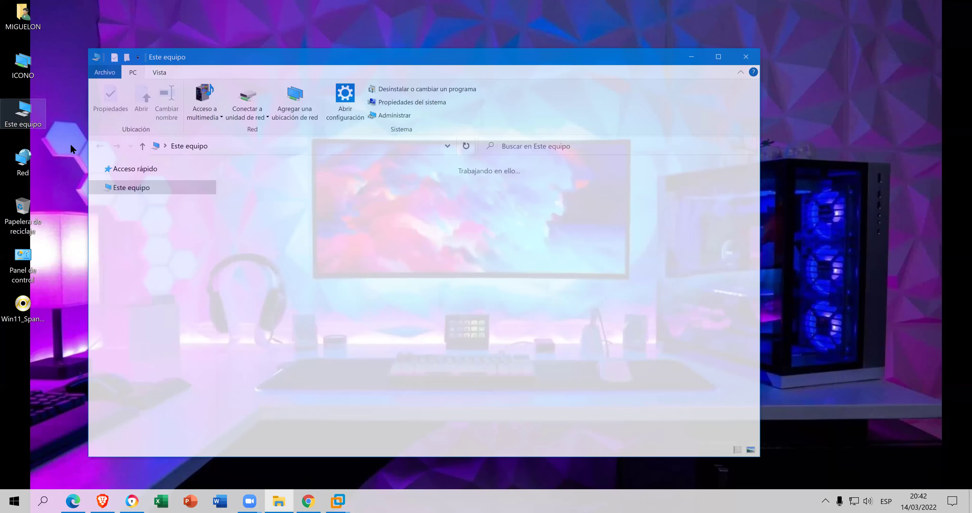
click(463, 235)
double_click(639, 193)
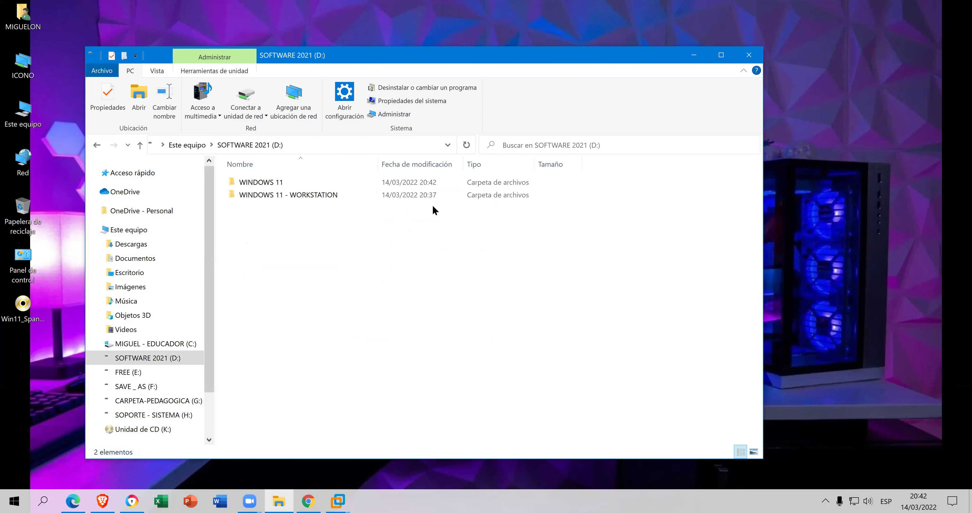
right_click(270, 186)
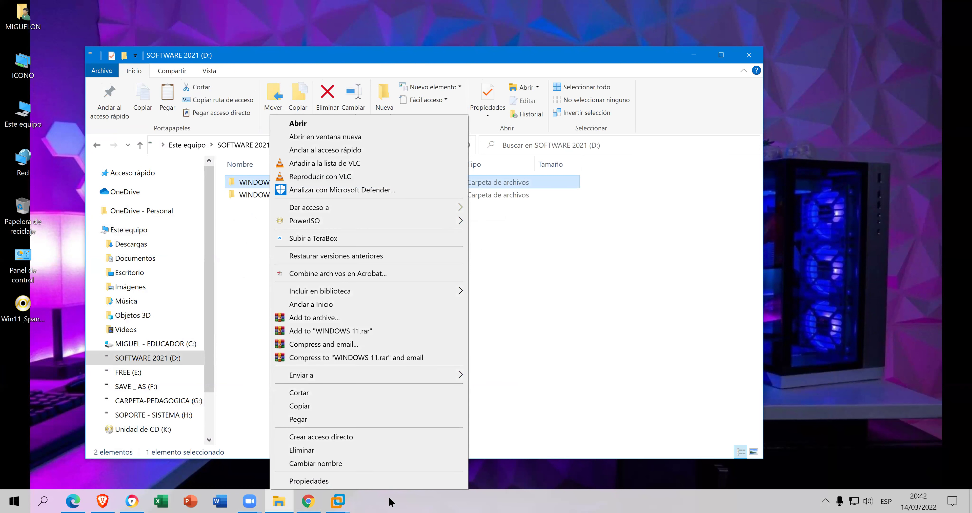
click(376, 482)
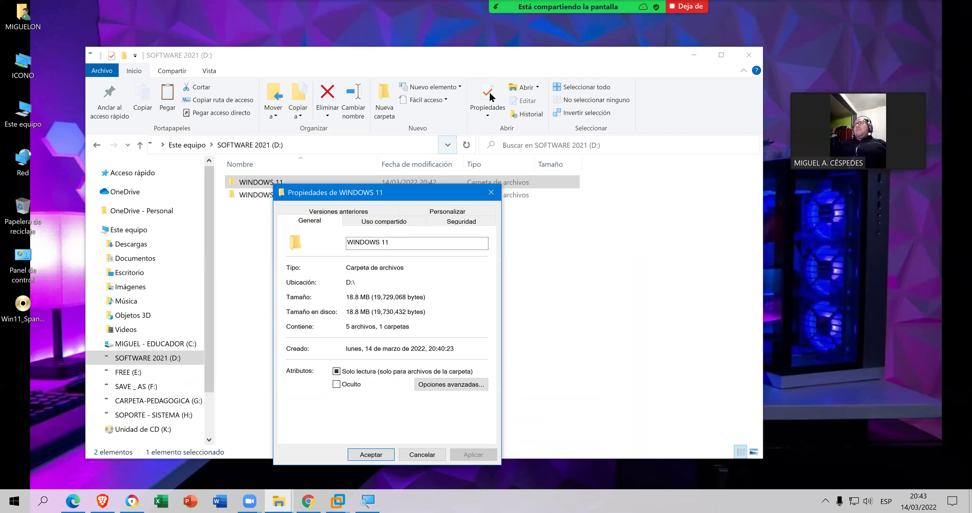
- Close the properties and drive window, then return to the Windows 11 virtual machine
click(491, 192)
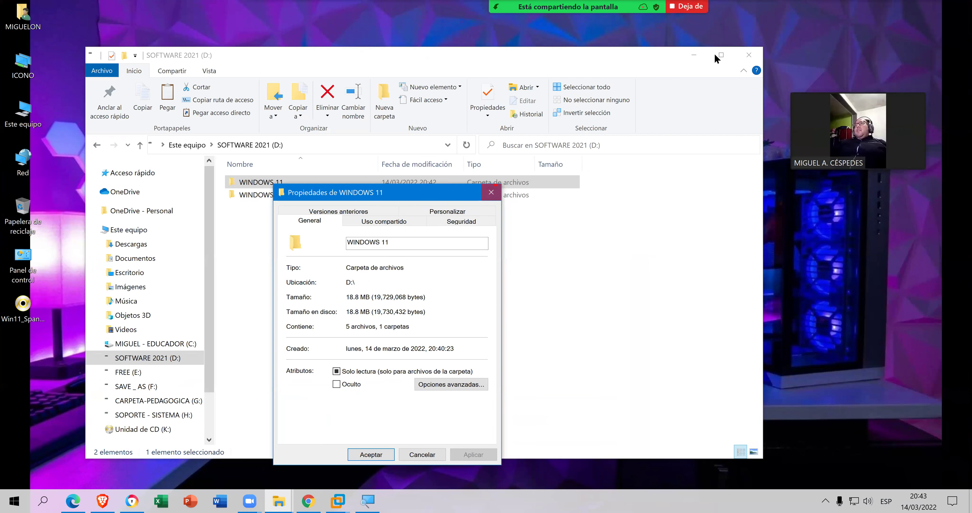
click(748, 55)
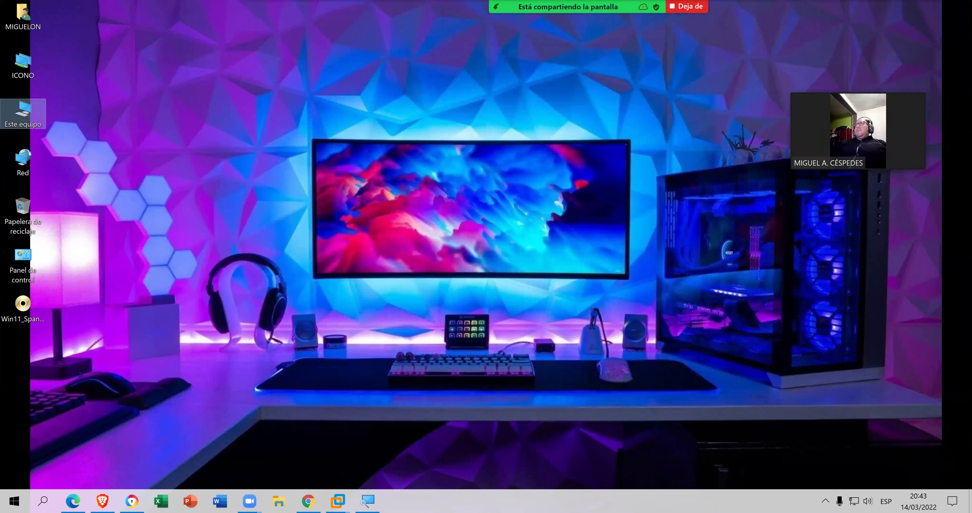
mouse_move(337, 501)
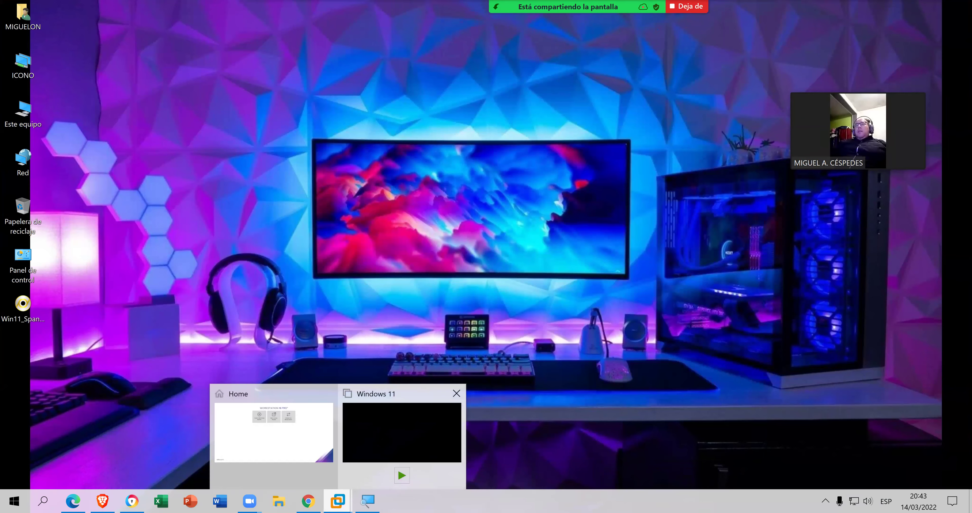
click(401, 431)
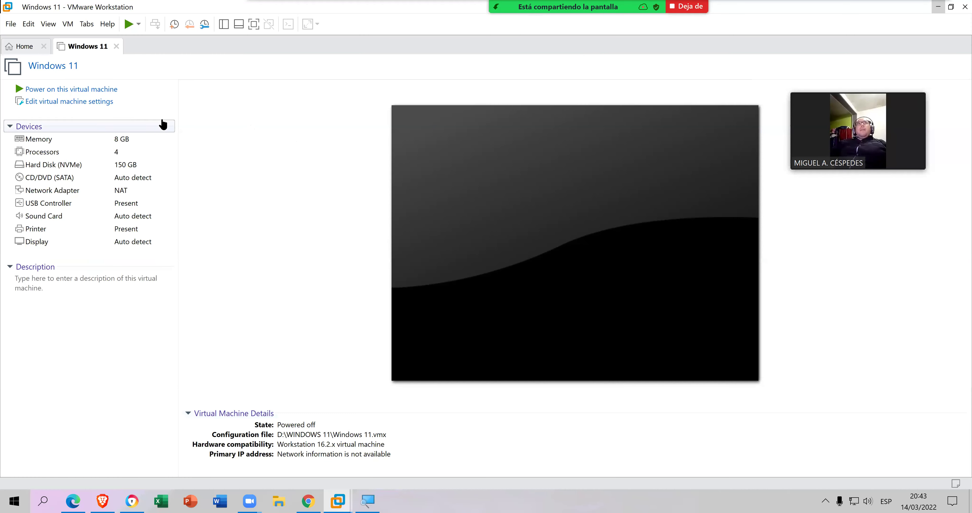
- Power on the Windows 11 VM and dismiss the printing warning and hint bar
click(118, 91)
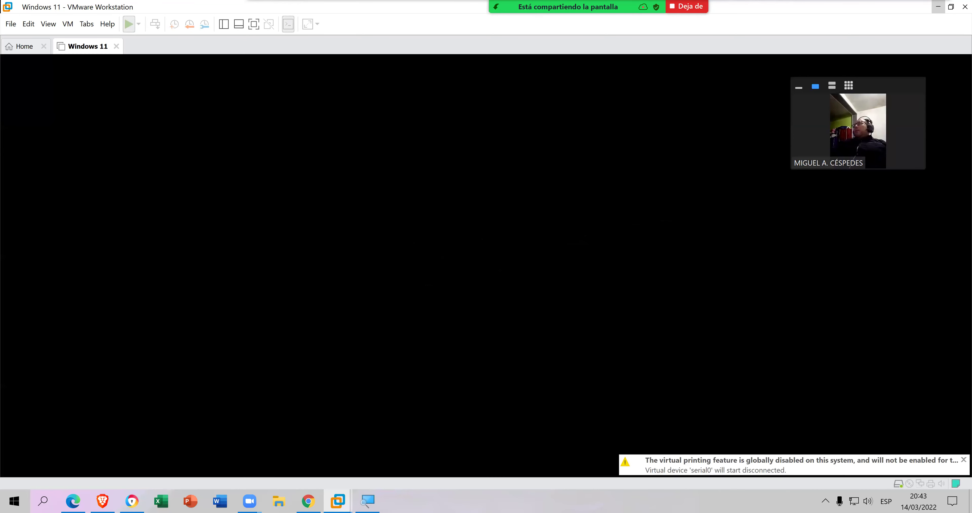
click(962, 430)
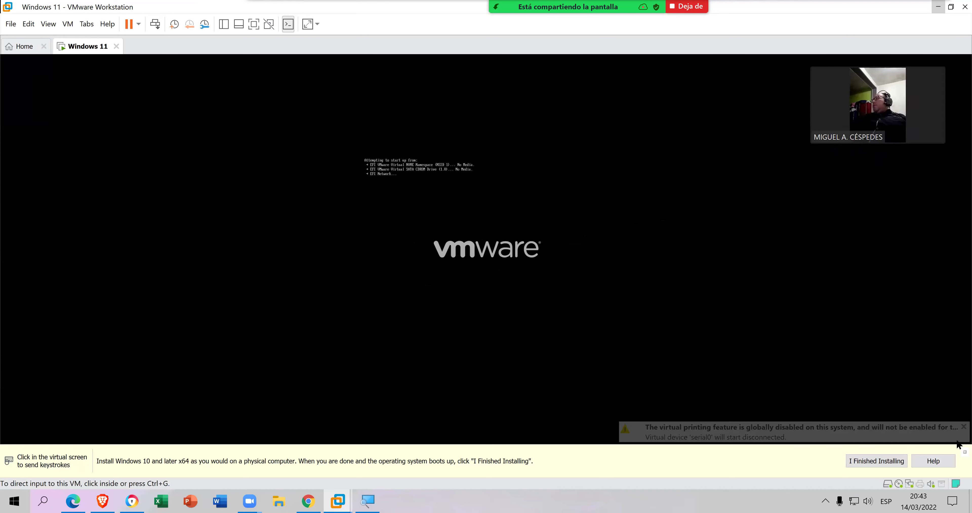
click(964, 451)
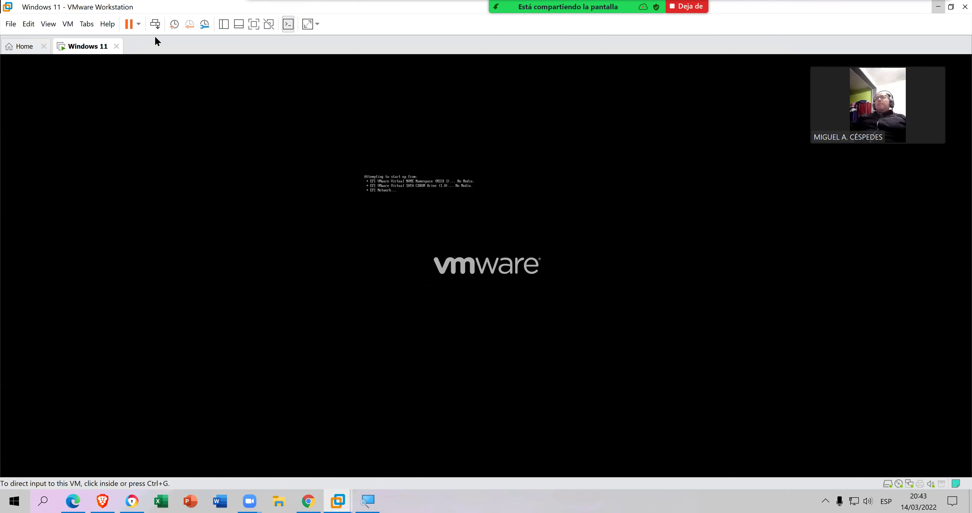
- Set the guest display to View > Stretch Guest > Free Stretch
click(53, 23)
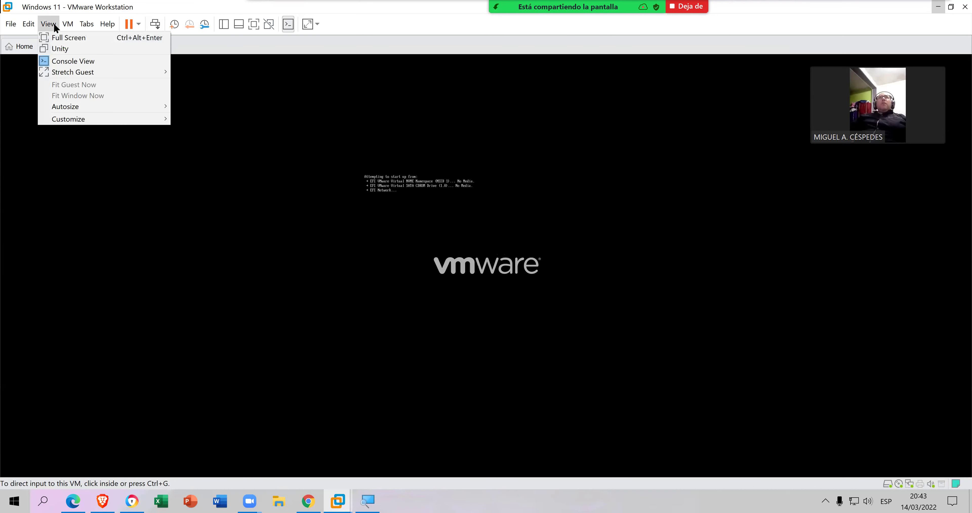
mouse_move(86, 24)
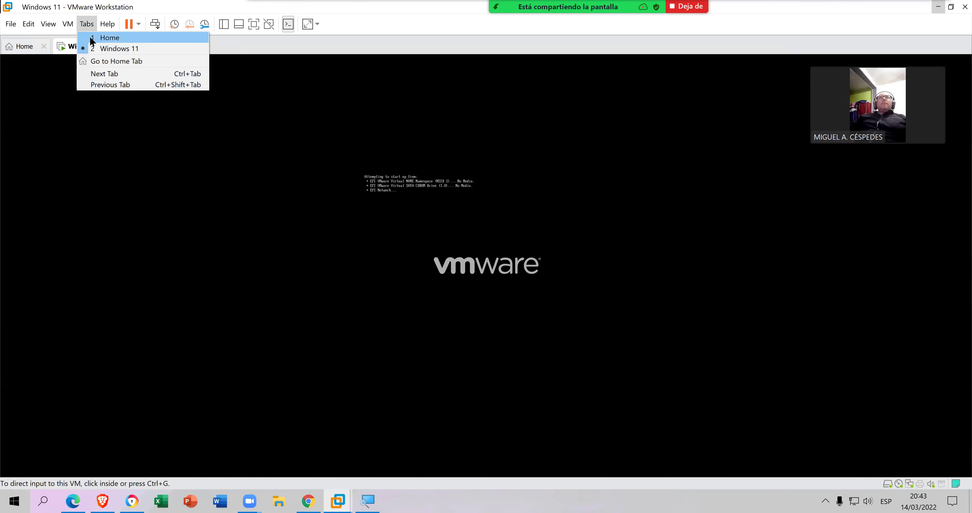
mouse_move(49, 24)
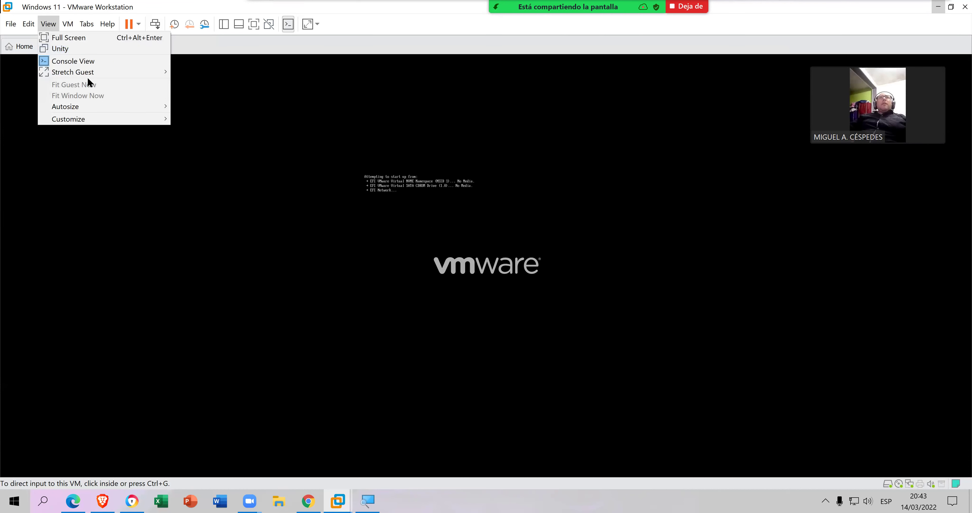
mouse_move(126, 71)
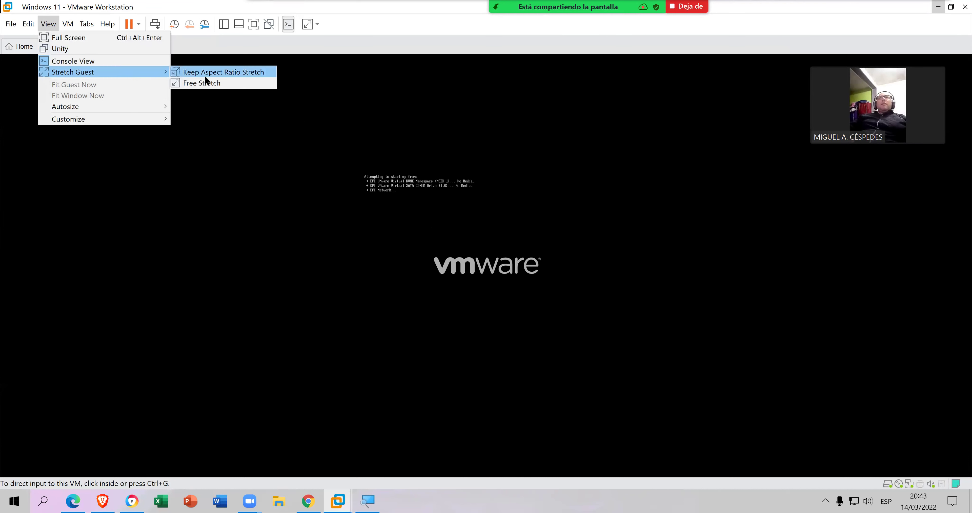
click(227, 83)
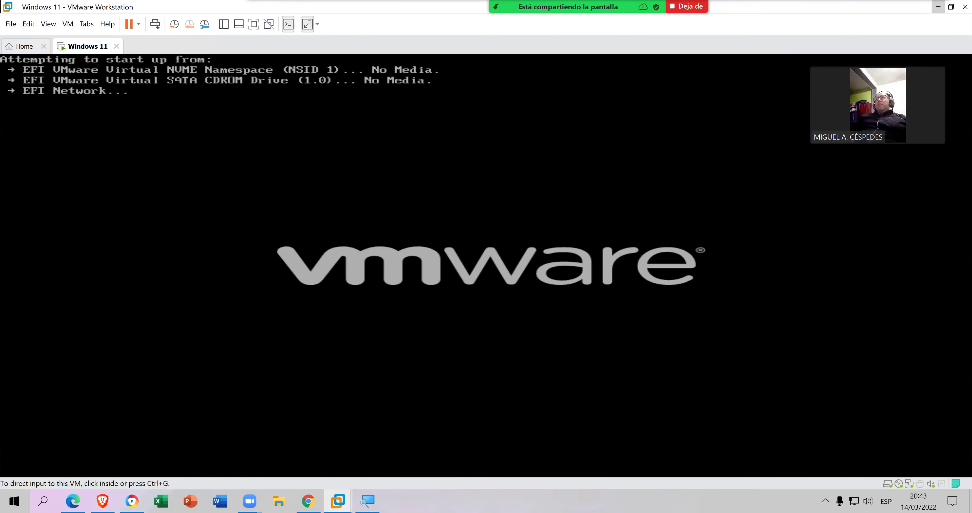
- Shut down the Windows 11 guest and stop future shutdown confirmation prompts
right_click(97, 51)
mouse_move(134, 69)
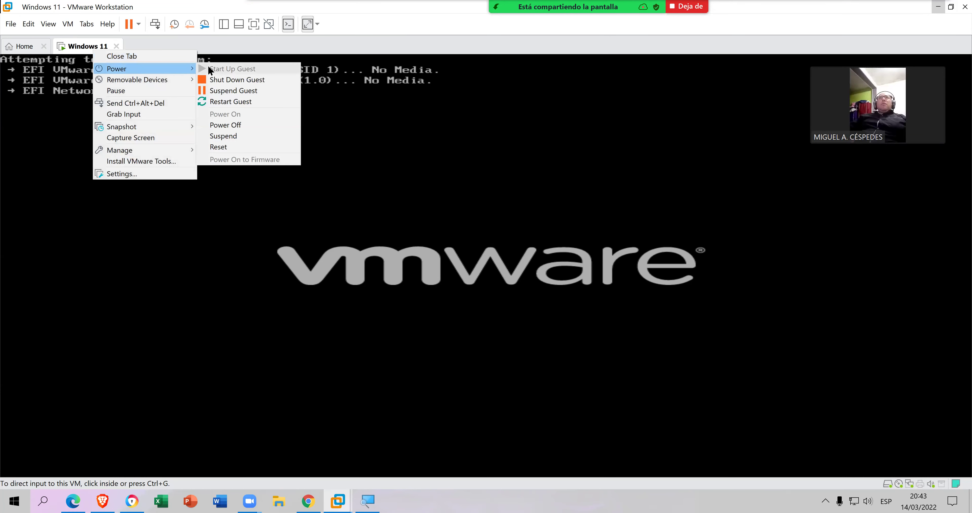
click(232, 79)
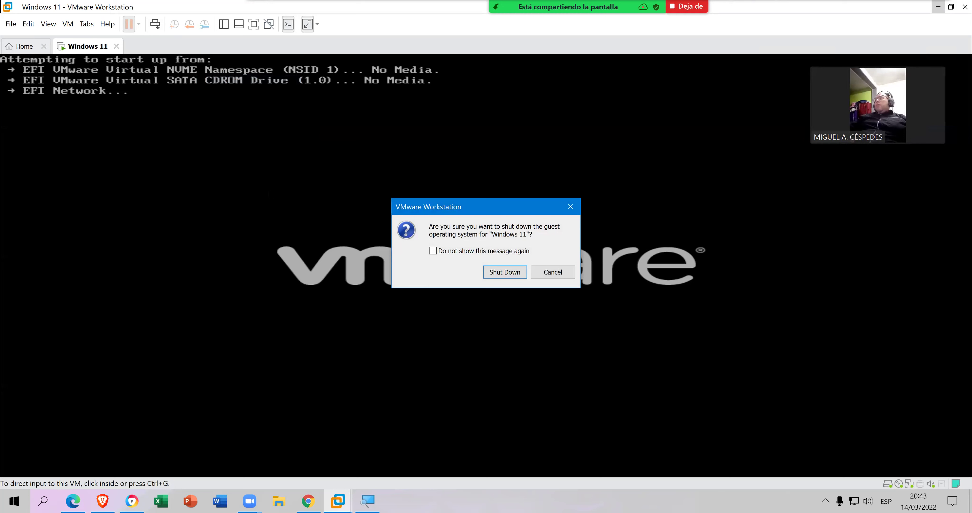
click(449, 250)
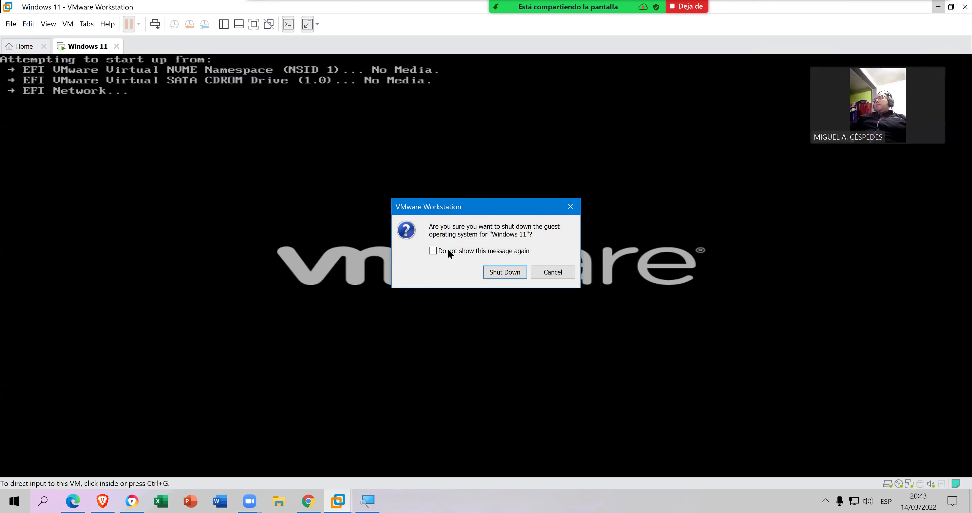
click(514, 275)
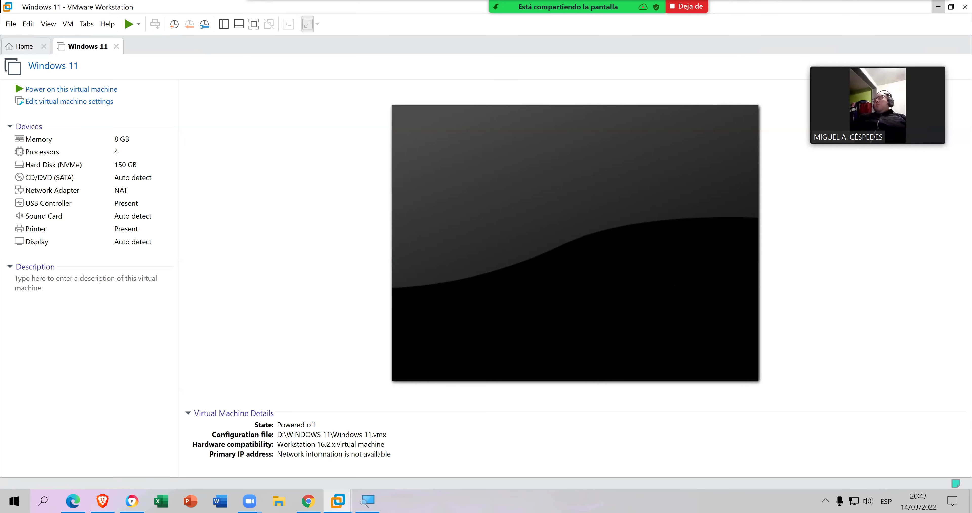
- Remove the Printer device from the virtual machine's hardware settings
click(77, 106)
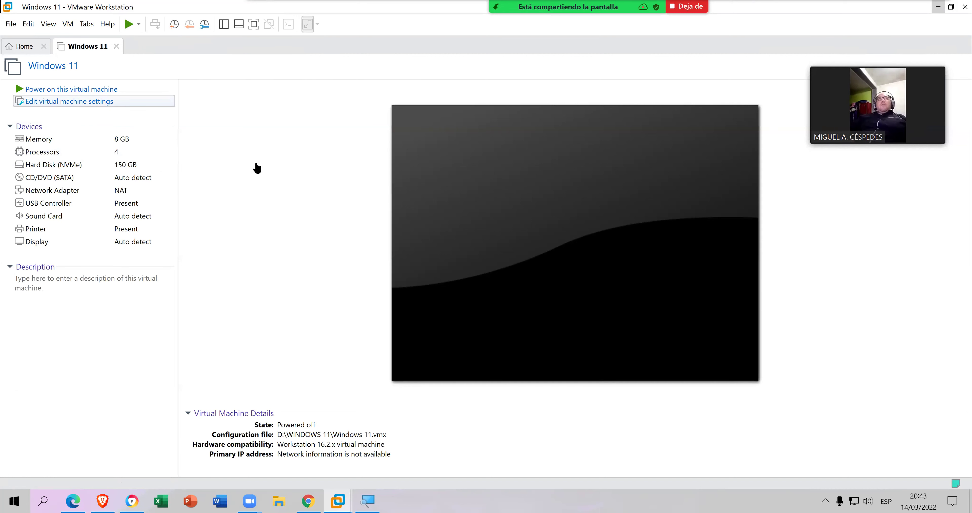
click(115, 101)
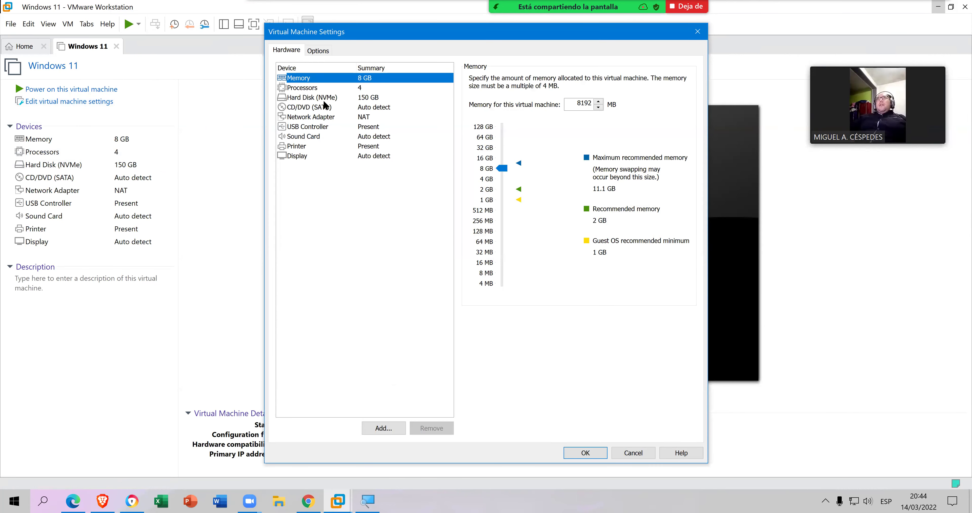
click(312, 157)
click(316, 146)
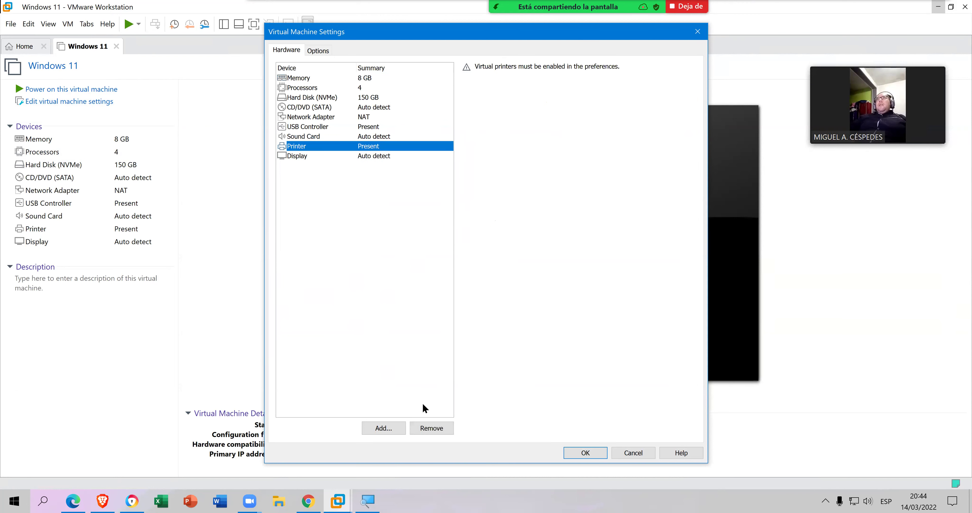
click(431, 431)
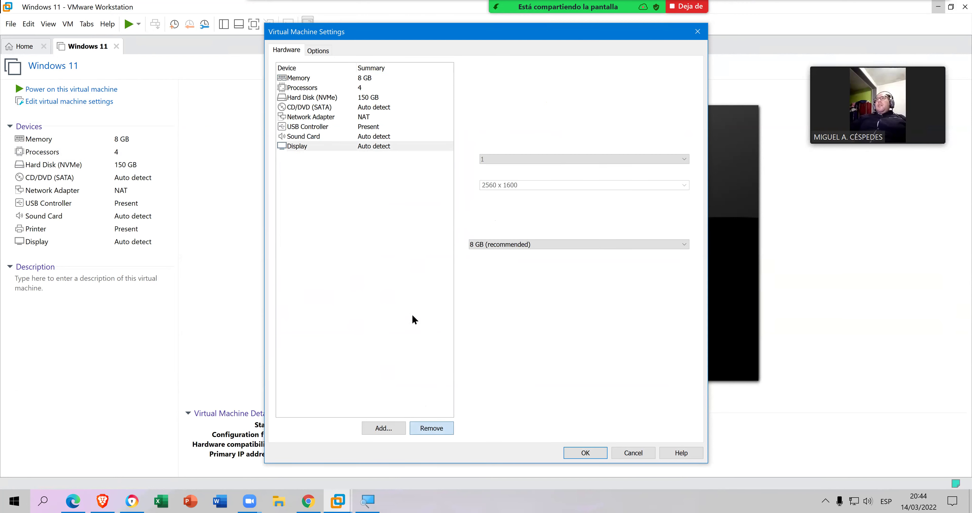
- Review the USB, network, CD/DVD, disk, processor and memory settings, then save the changes
click(362, 127)
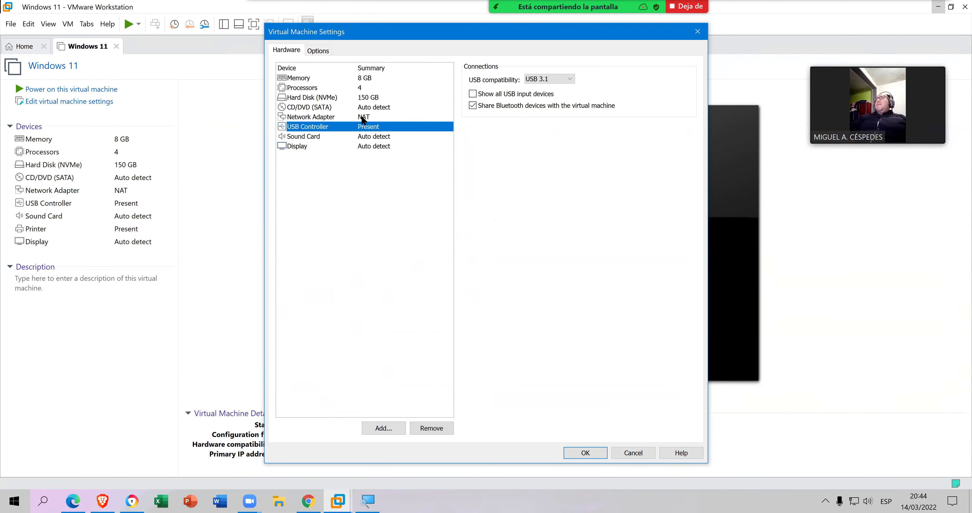
click(362, 118)
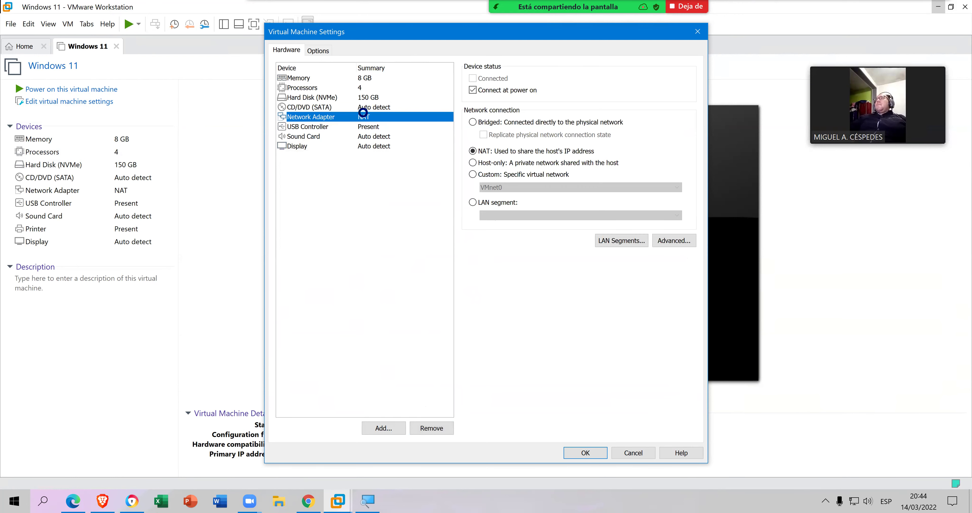
click(363, 107)
click(363, 98)
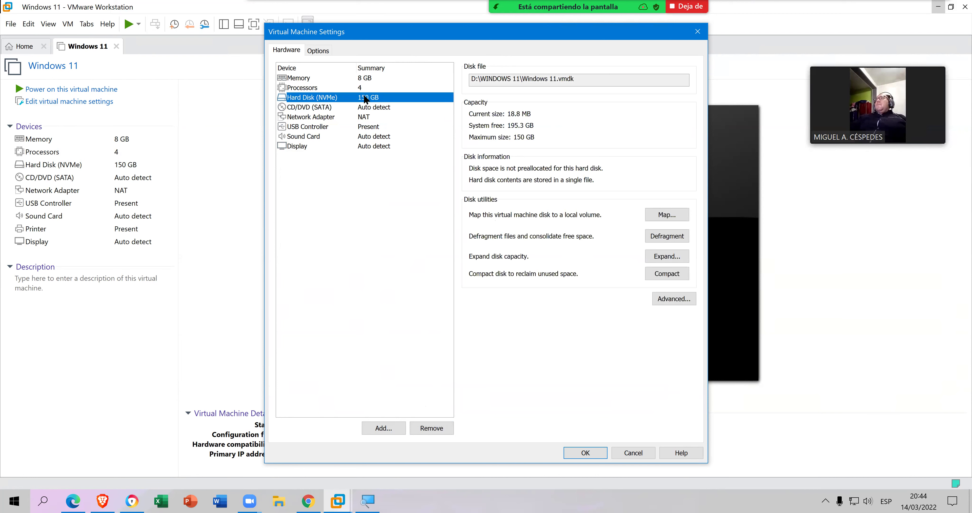
click(361, 91)
click(362, 78)
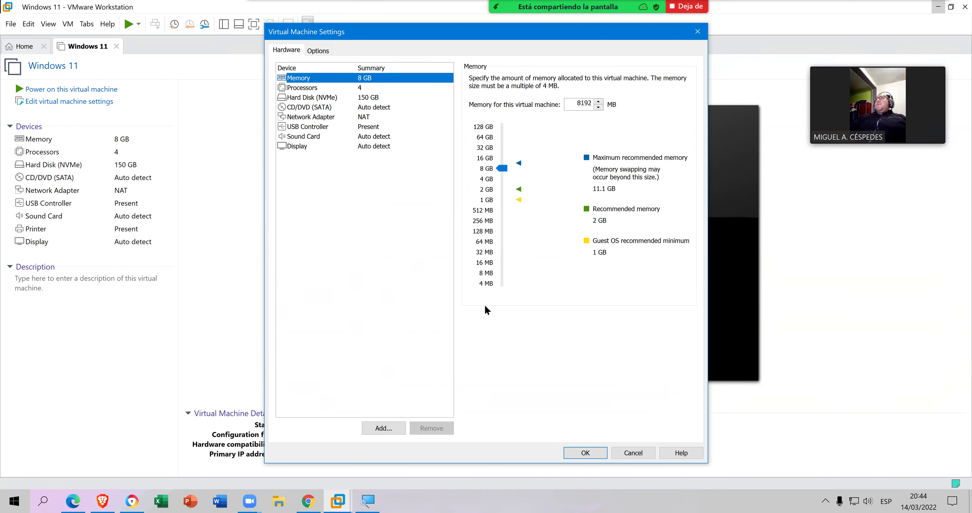
click(590, 456)
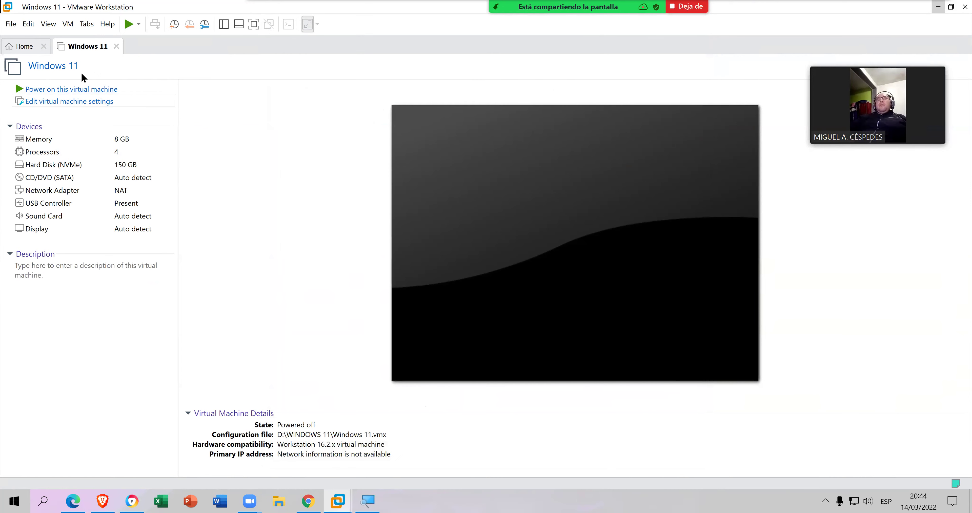
- Power the Windows 11 machine on from its summary page
click(76, 89)
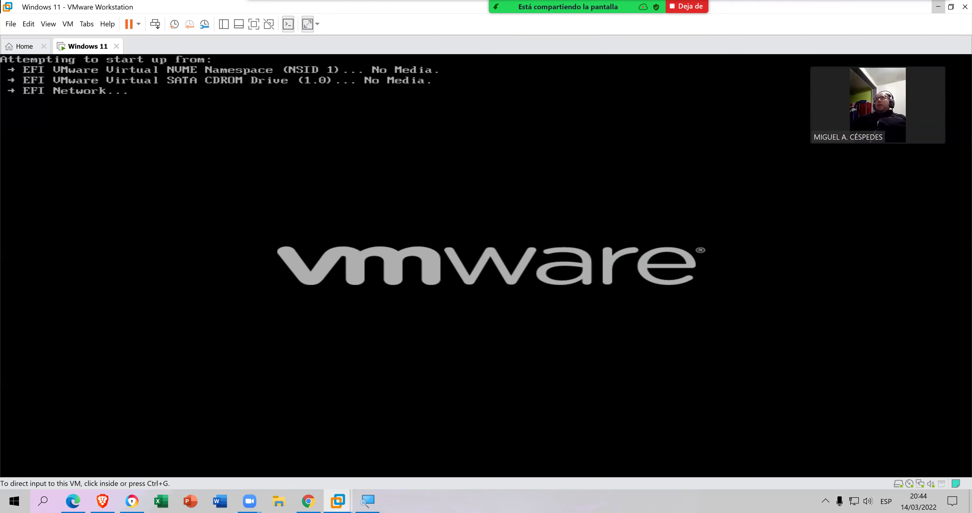
- Mount the Win11_Spanish(Mexico) ISO from Escritorio in the CD/DVD (SATA) drive and save the settings
right_click(99, 51)
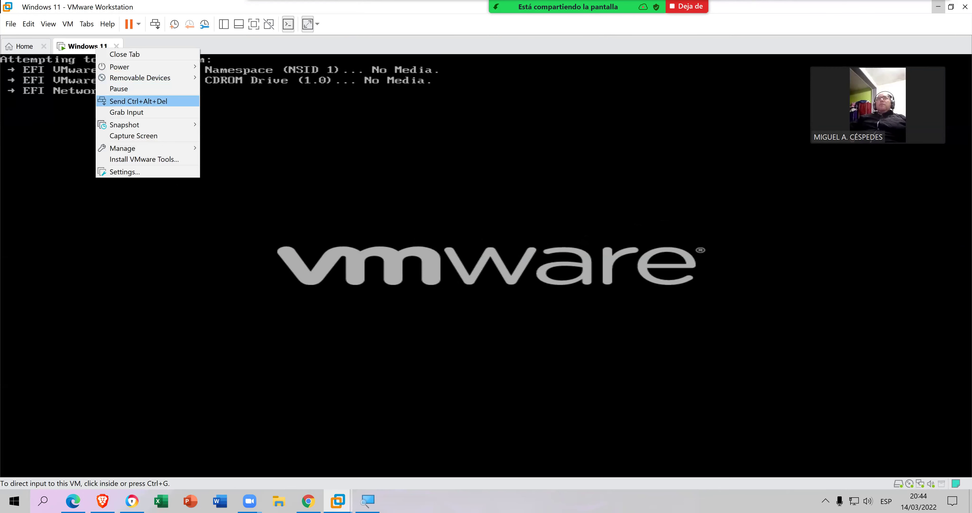
click(125, 172)
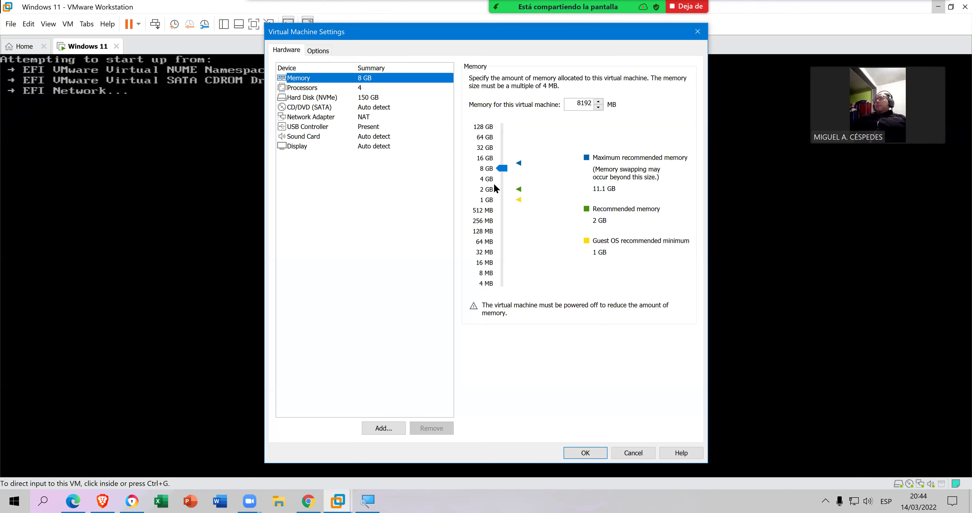
click(324, 107)
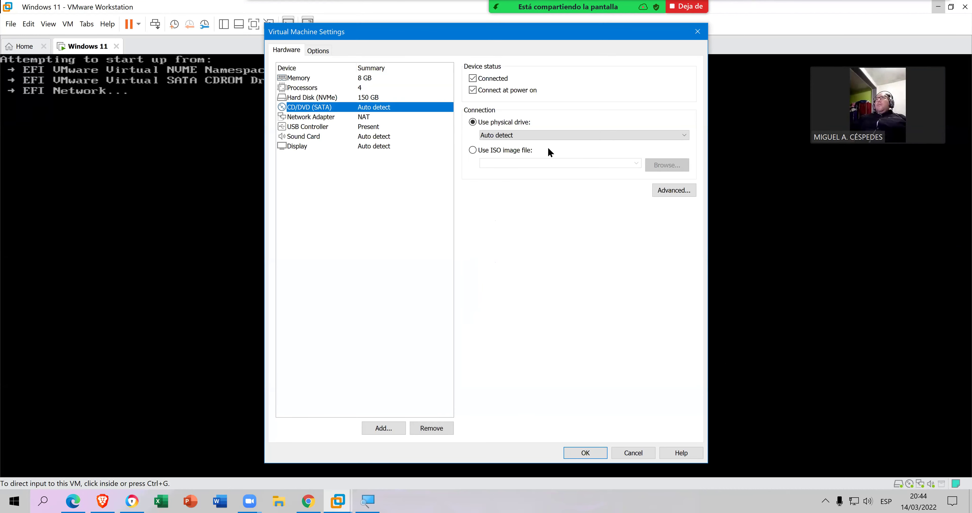
click(518, 151)
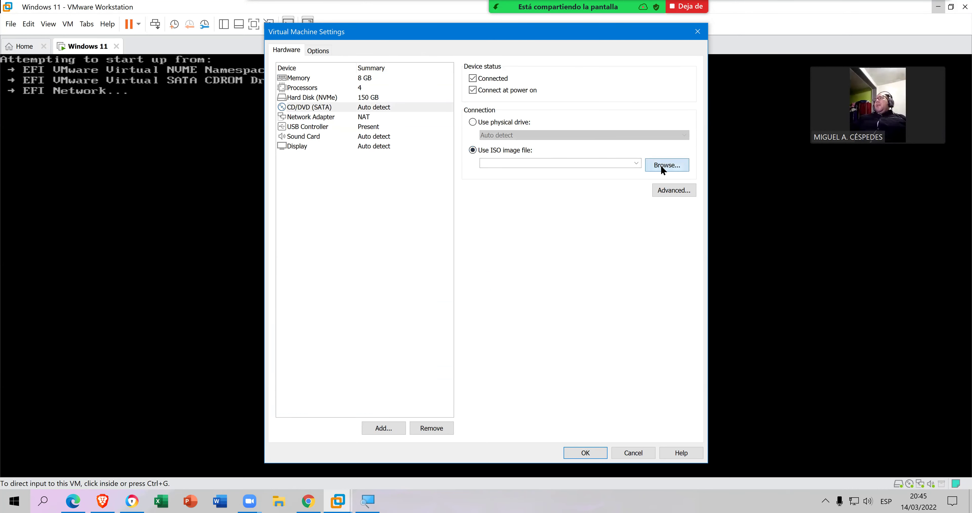
click(661, 165)
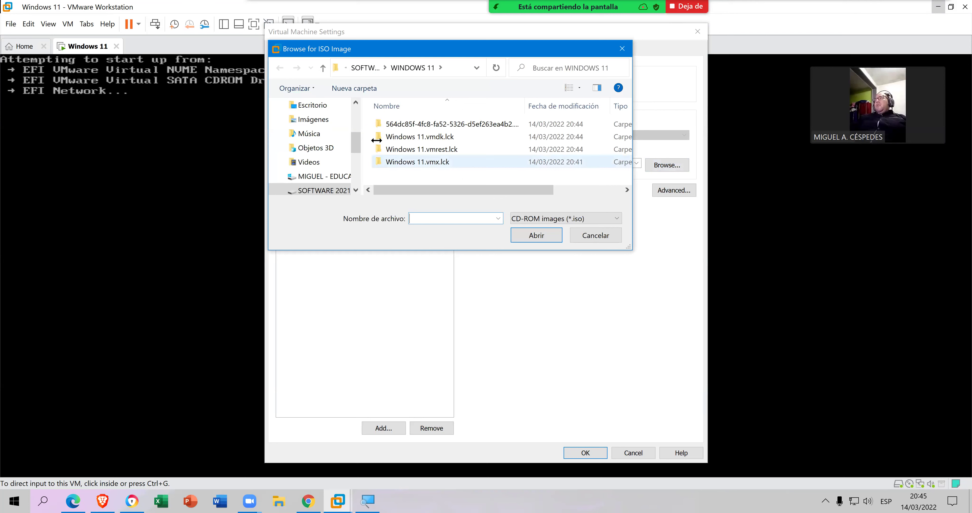
click(317, 105)
double_click(465, 149)
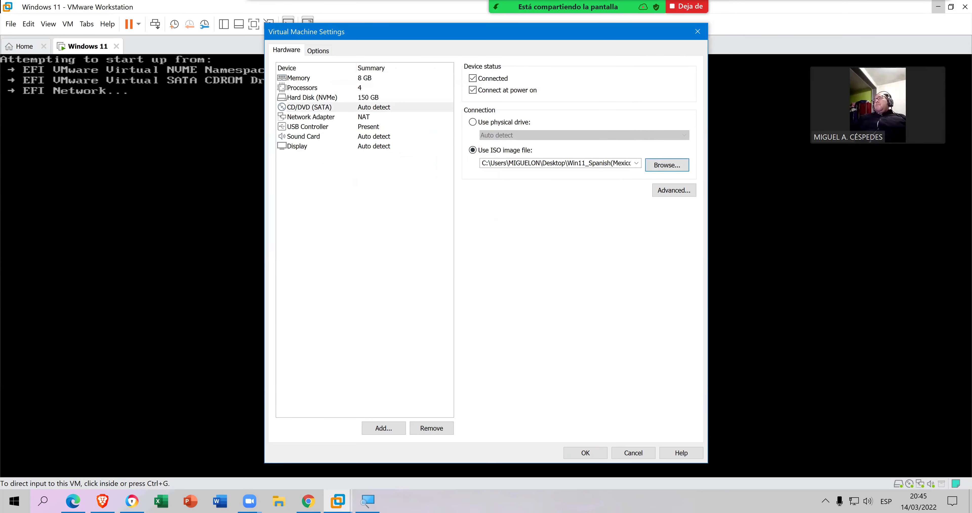
click(588, 453)
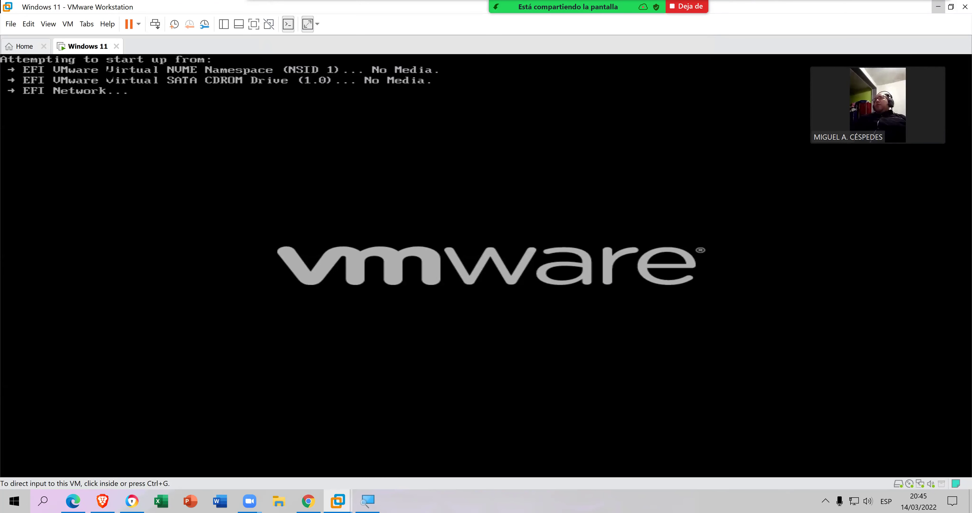
- Shut down the Windows 11 guest via Power > Shut Down Guest, then power it back on
right_click(107, 48)
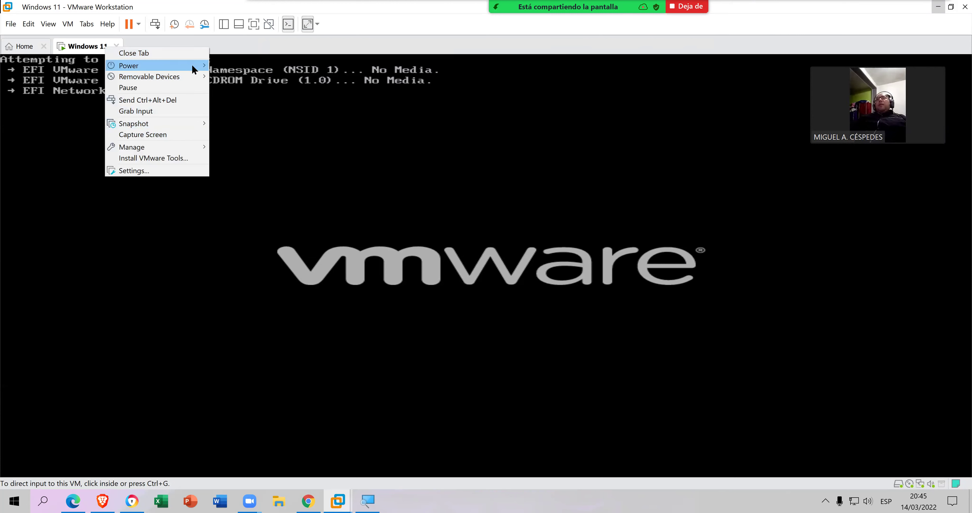
mouse_move(194, 70)
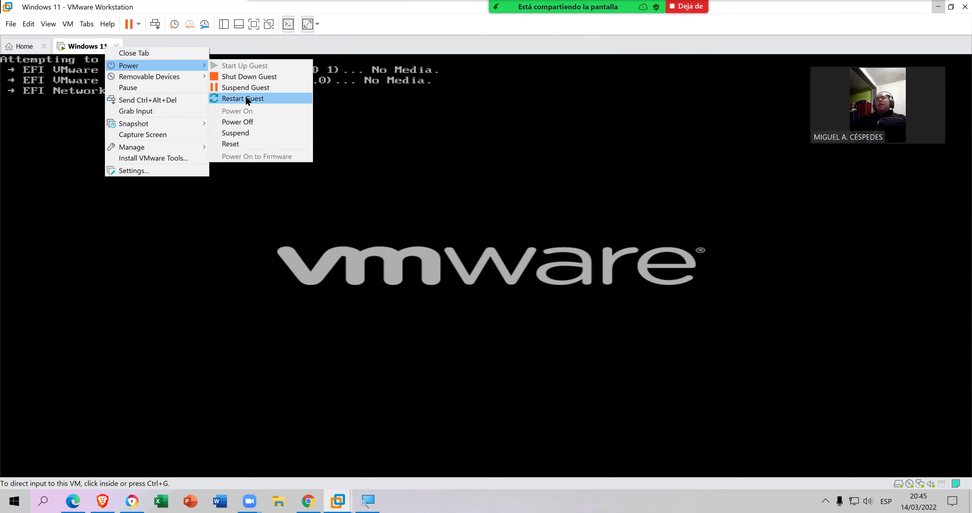
click(263, 77)
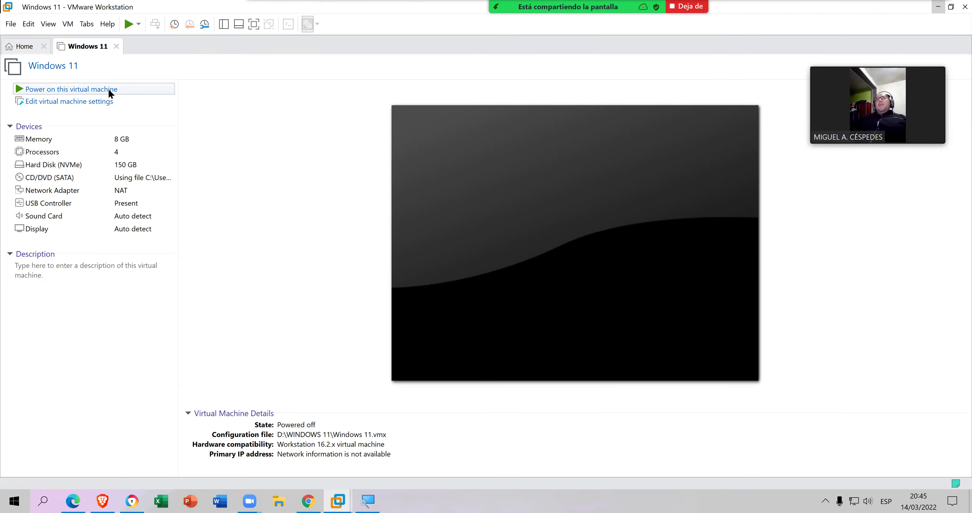
click(108, 91)
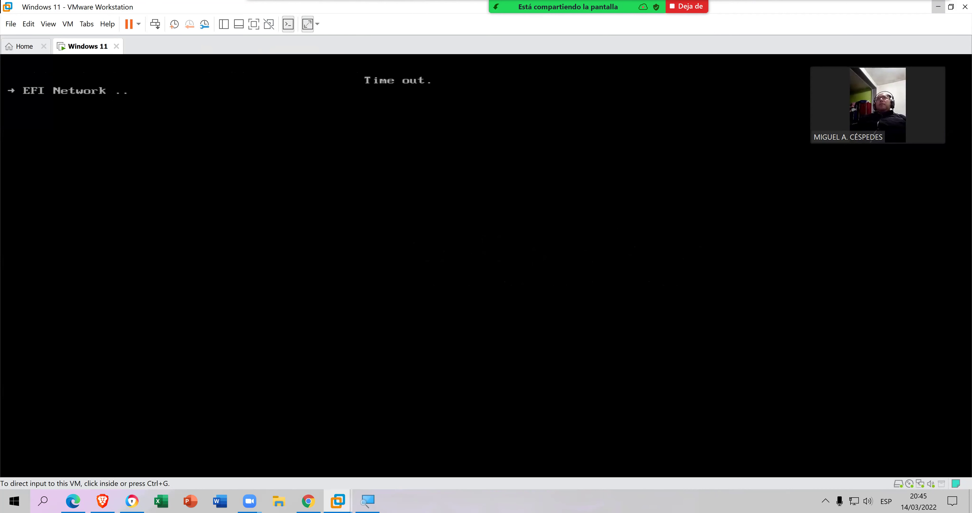
- Restart the Windows 11 guest, release input with Ctrl+Alt, and restart it again
right_click(68, 45)
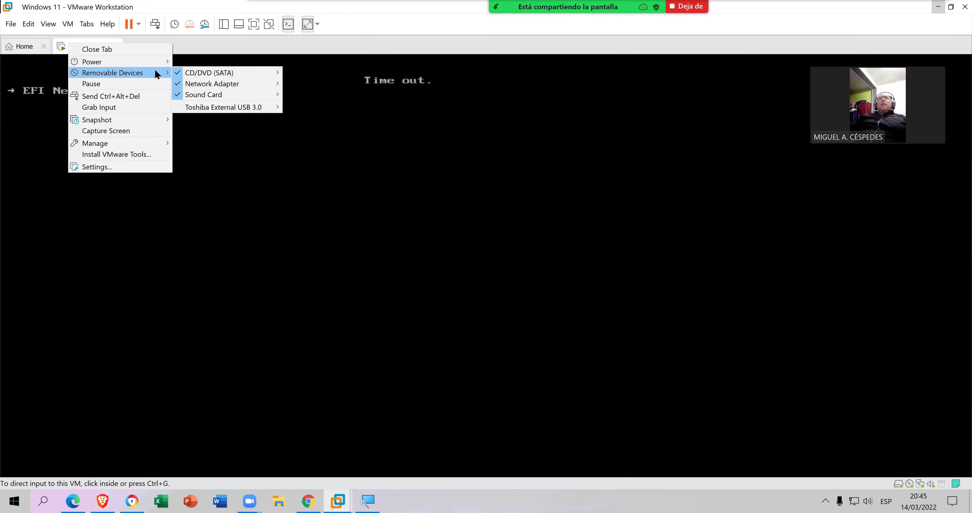
mouse_move(146, 61)
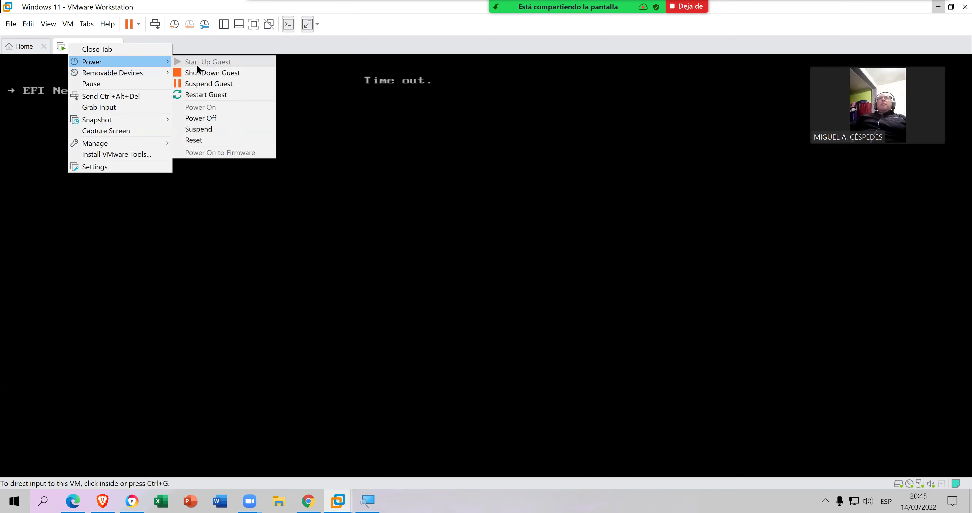
click(205, 95)
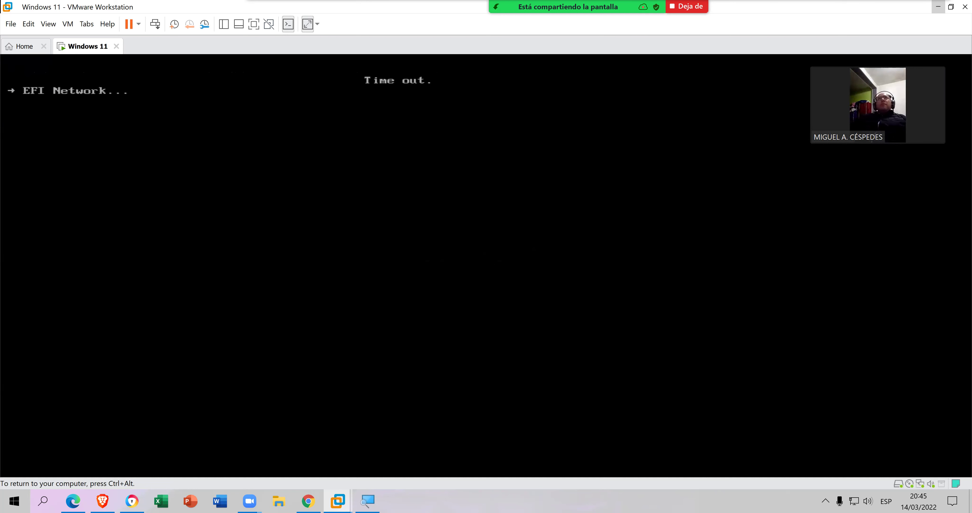
key(ctrl+alt)
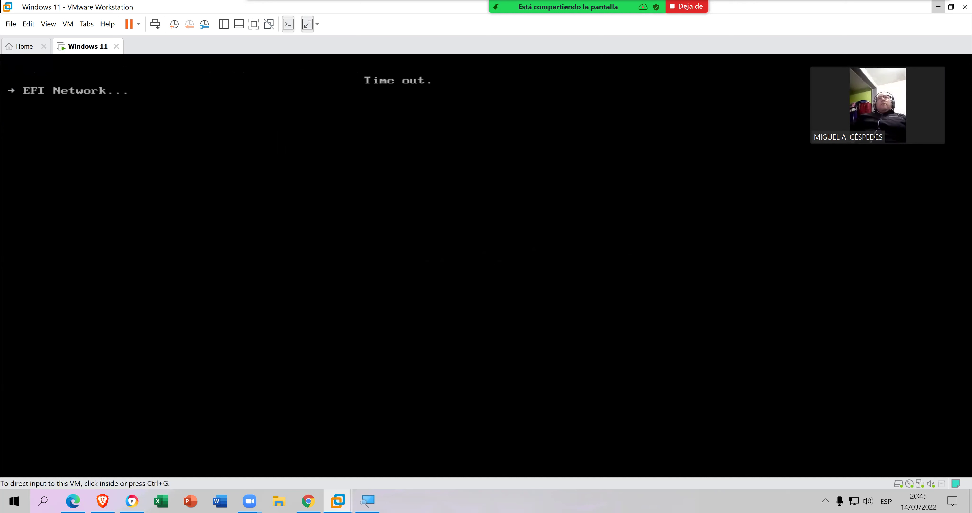
right_click(89, 47)
mouse_move(137, 74)
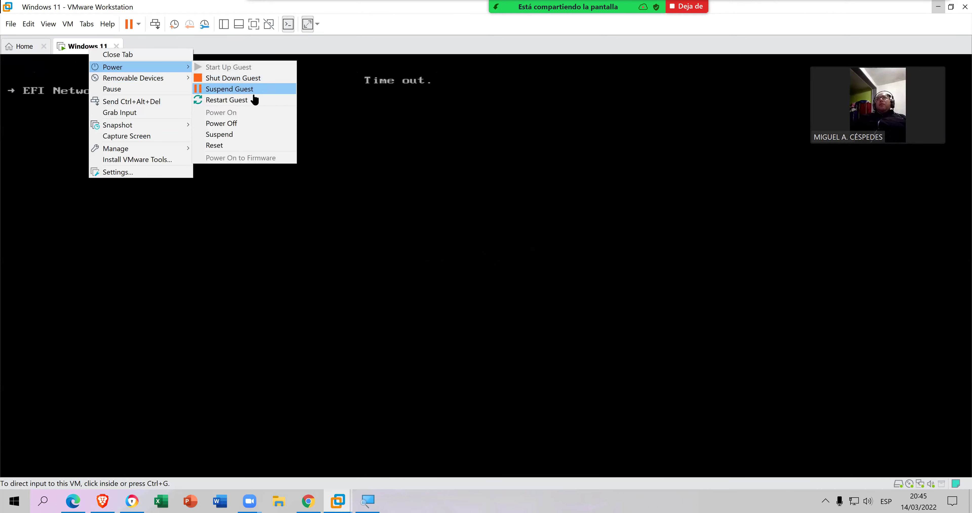
click(251, 100)
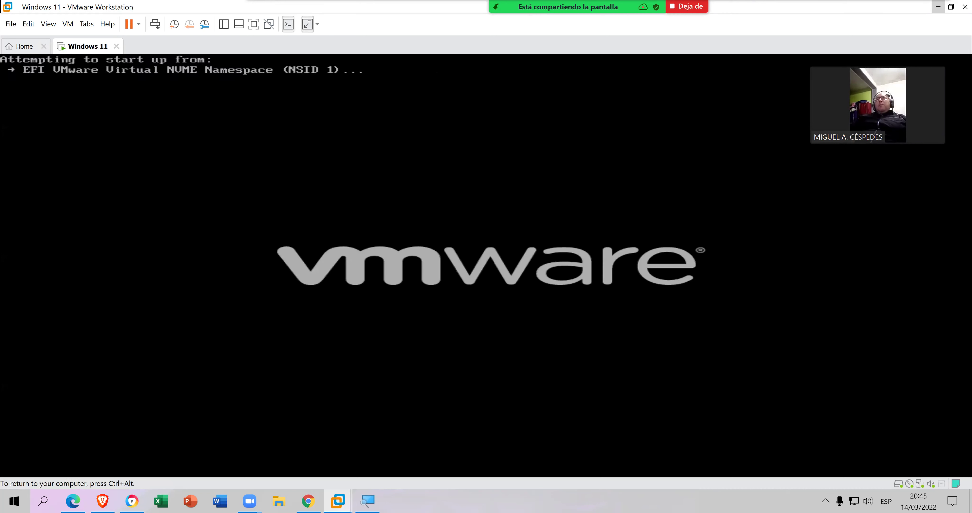
- Press a key at the boot prompt to start from the Windows DVD
key(Return)
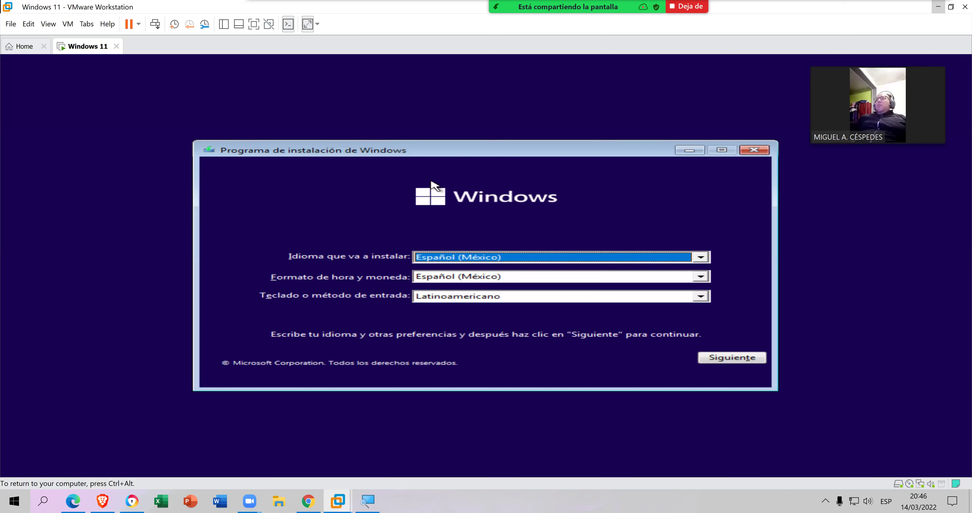
- Keep Español (México) as language, choose Español (Perú) time and currency format, and continue
click(505, 259)
click(507, 260)
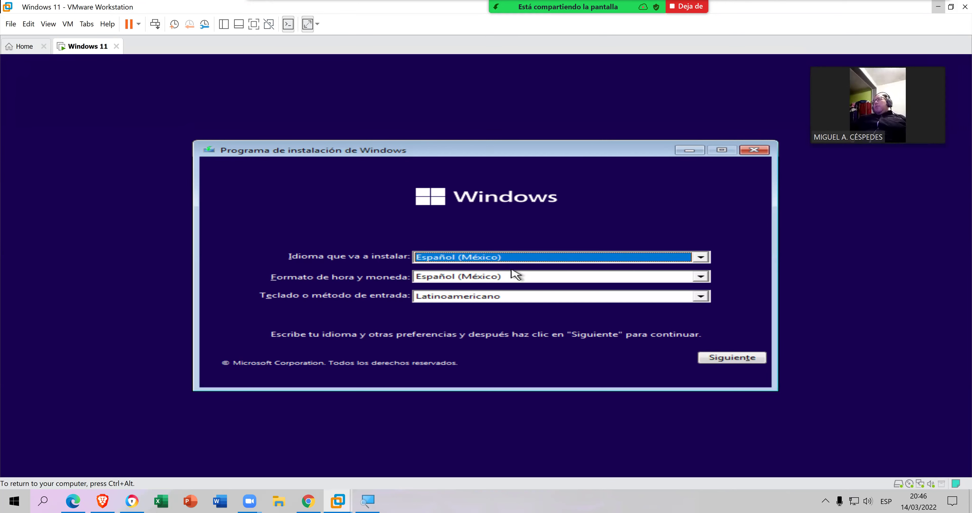
click(511, 274)
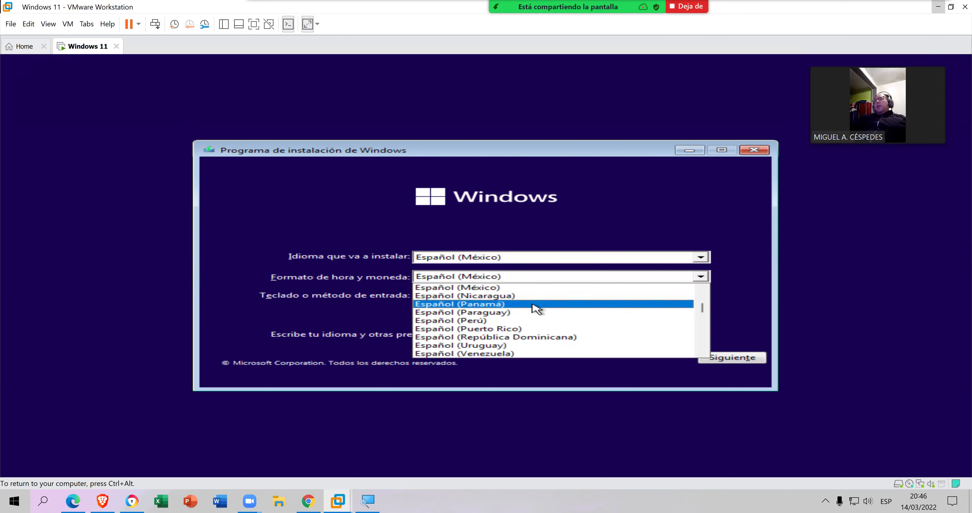
click(536, 322)
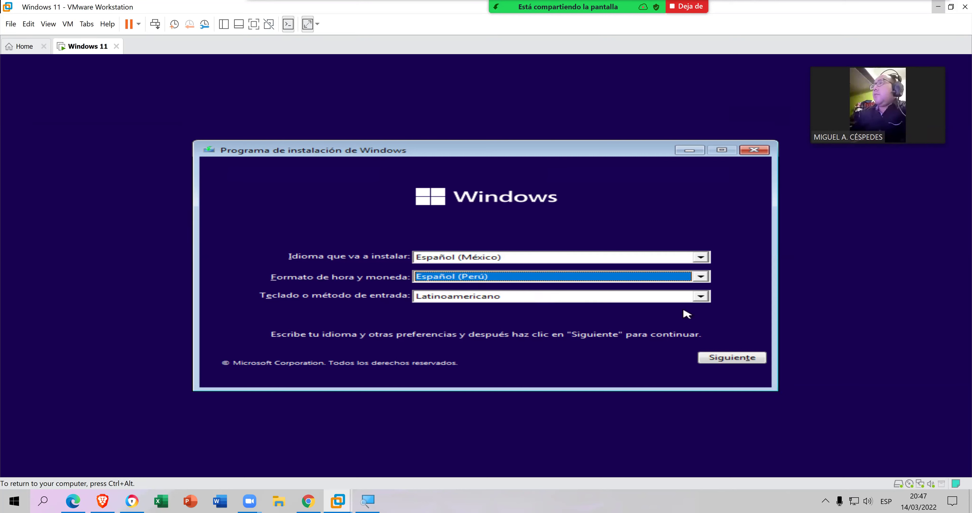
click(724, 360)
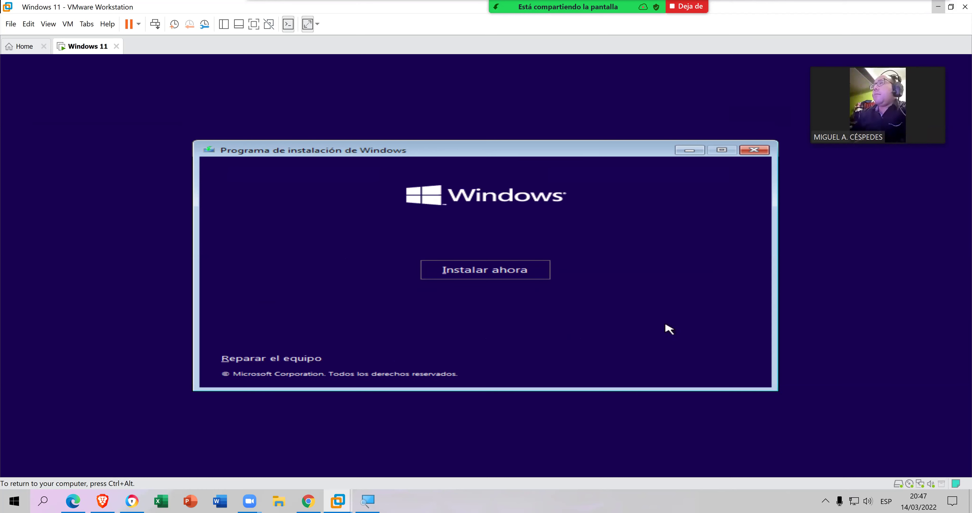
- Begin the Windows install without a product key and choose Windows 11 Pro, hitting the incompatibility notice
click(529, 278)
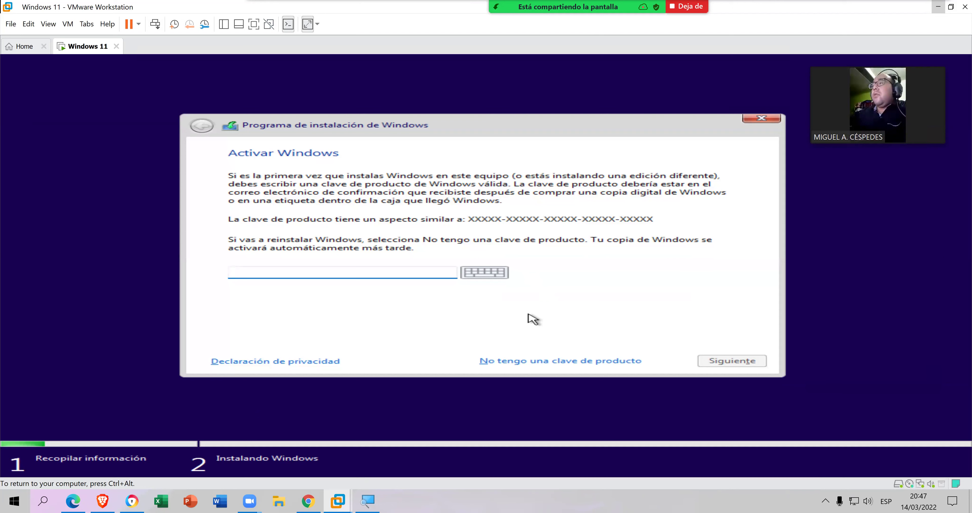
click(536, 359)
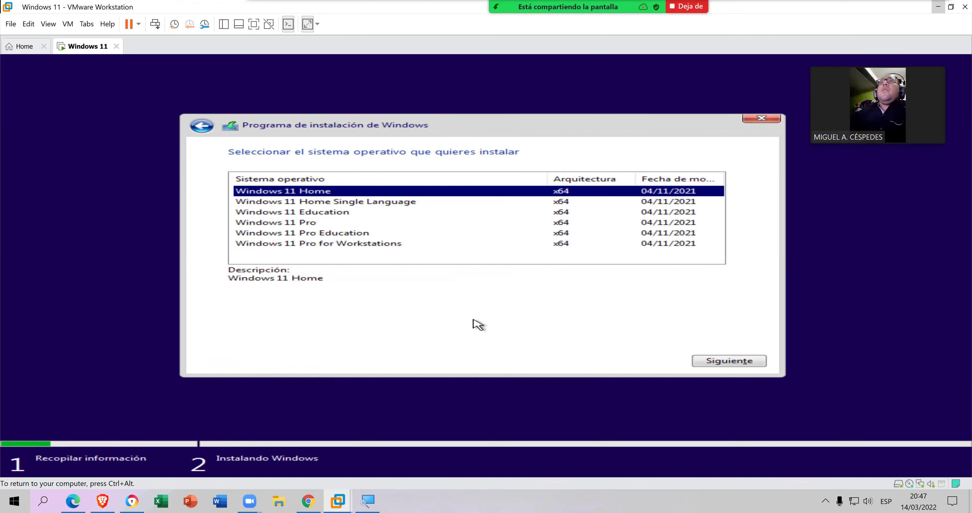
click(314, 232)
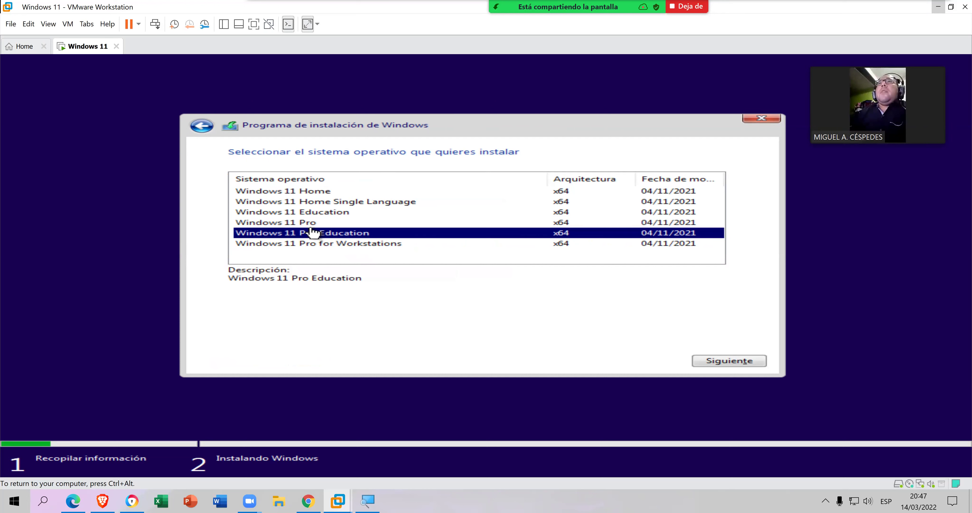
click(309, 224)
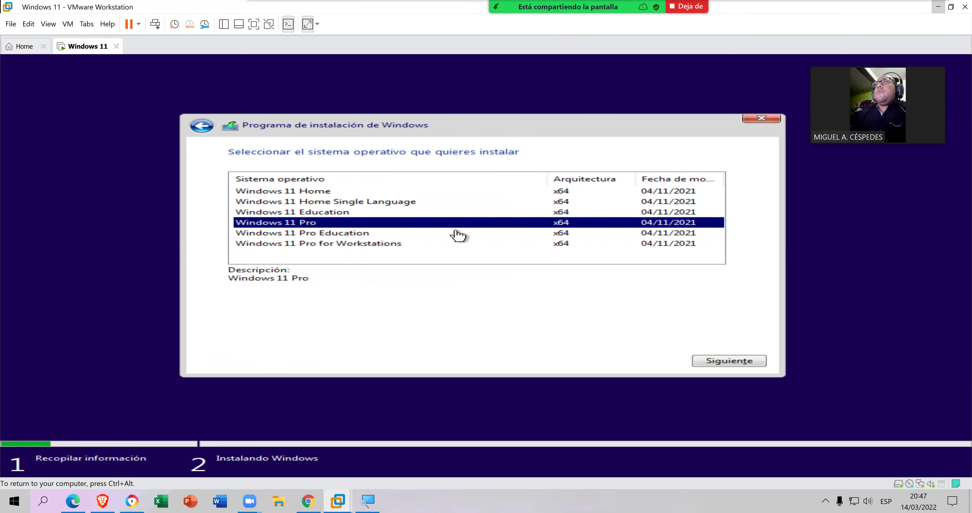
click(709, 361)
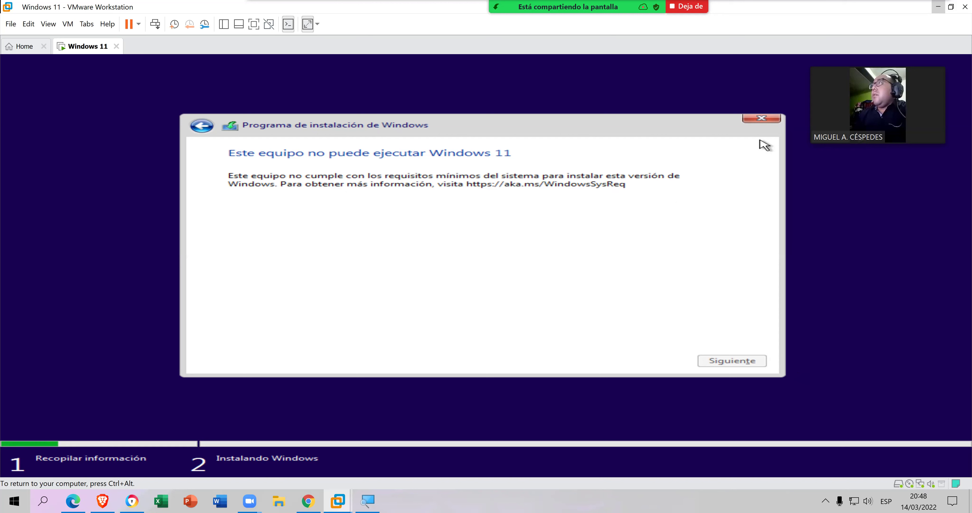
- Exit Windows Setup, confirming with Sí, and shut down the Windows 11 guest
click(760, 122)
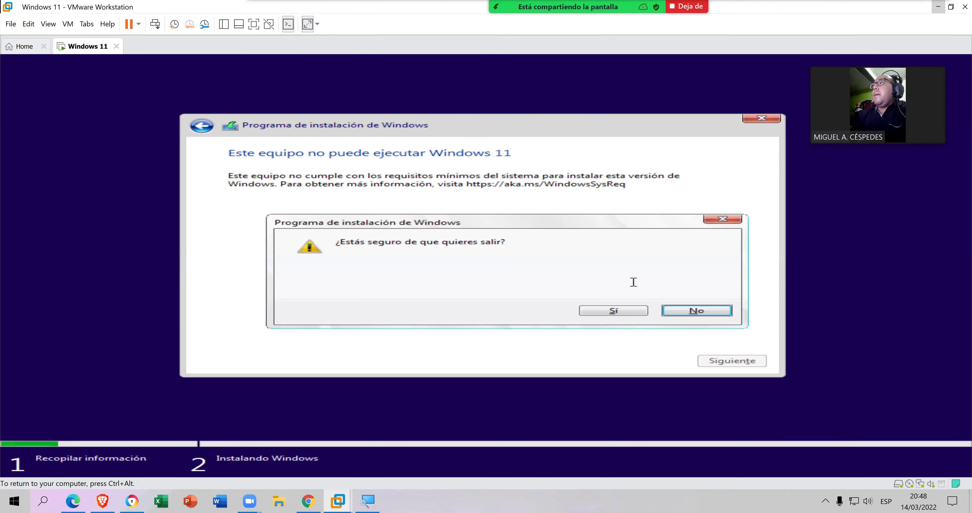
click(623, 306)
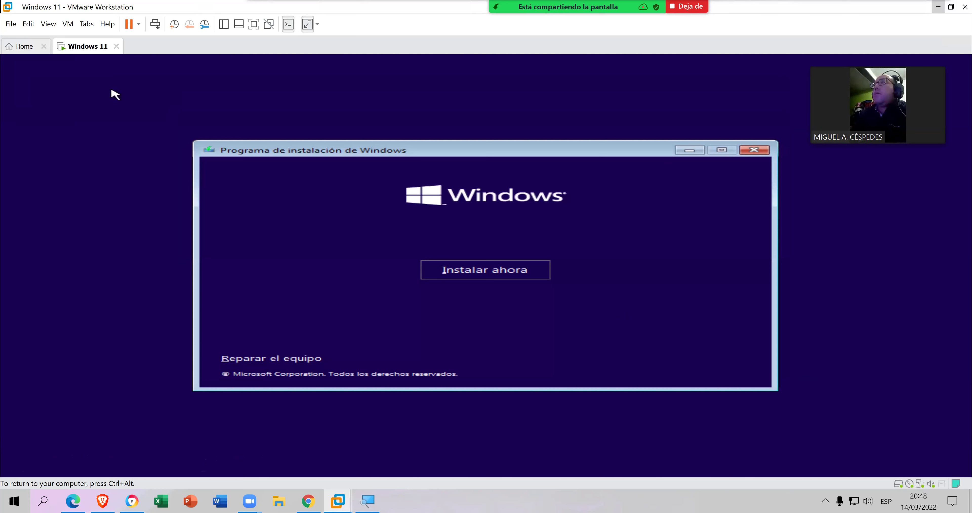
right_click(109, 51)
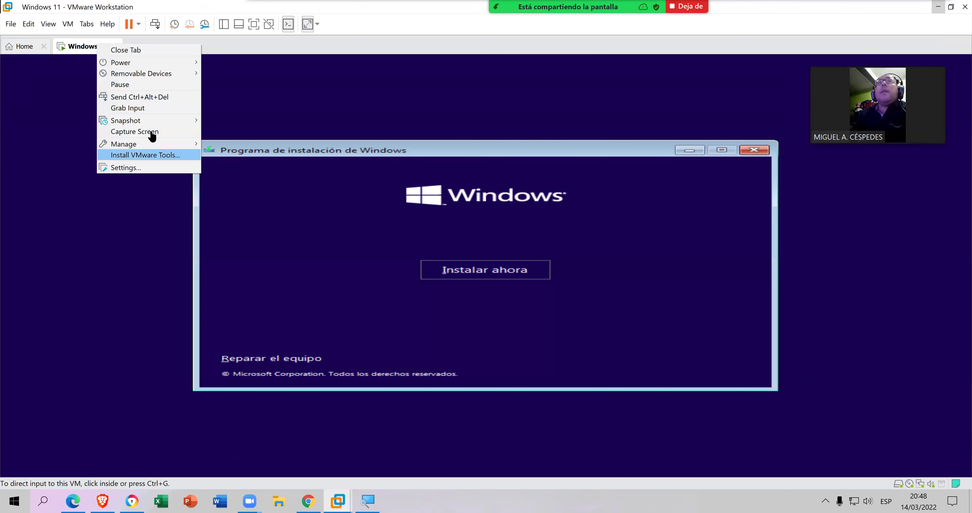
mouse_move(160, 62)
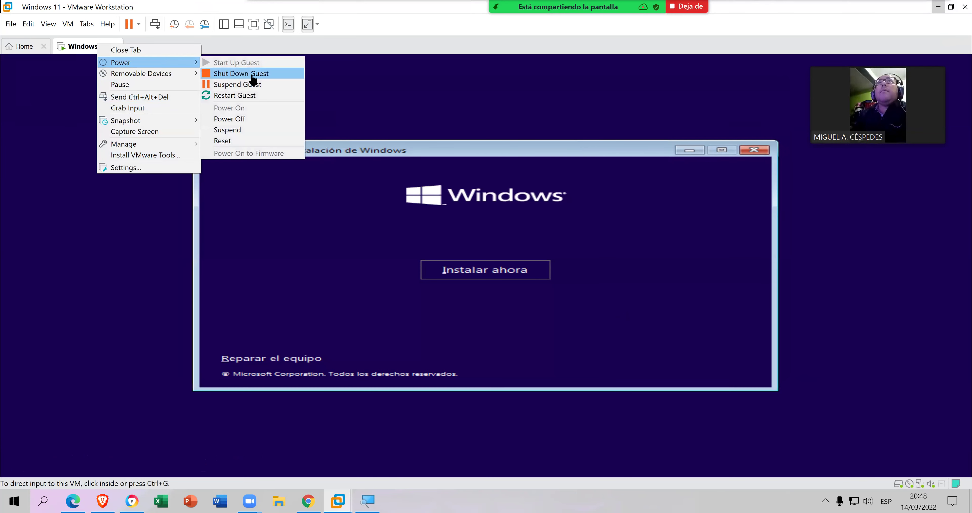
click(252, 75)
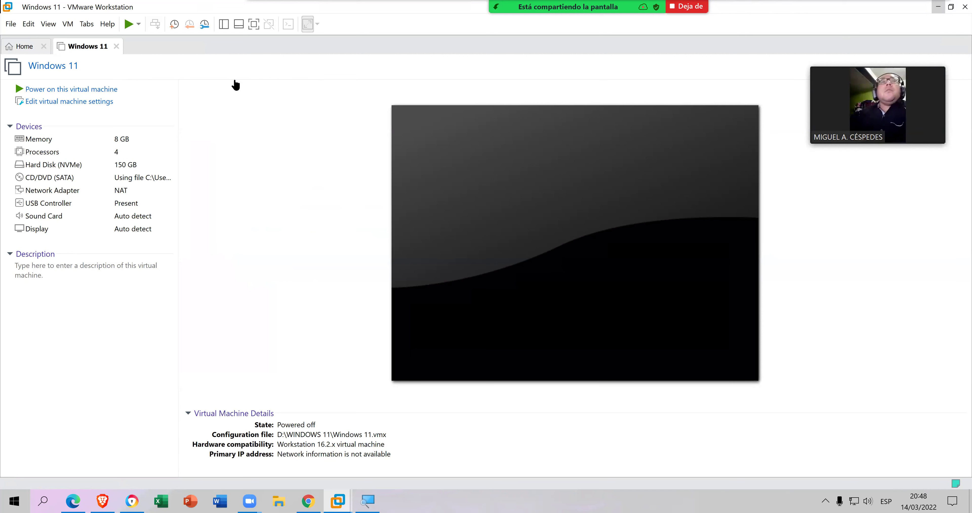
- Encrypt the Windows 11 VM under Options > Access Control with a confirmed password, then return to Hardware
click(91, 102)
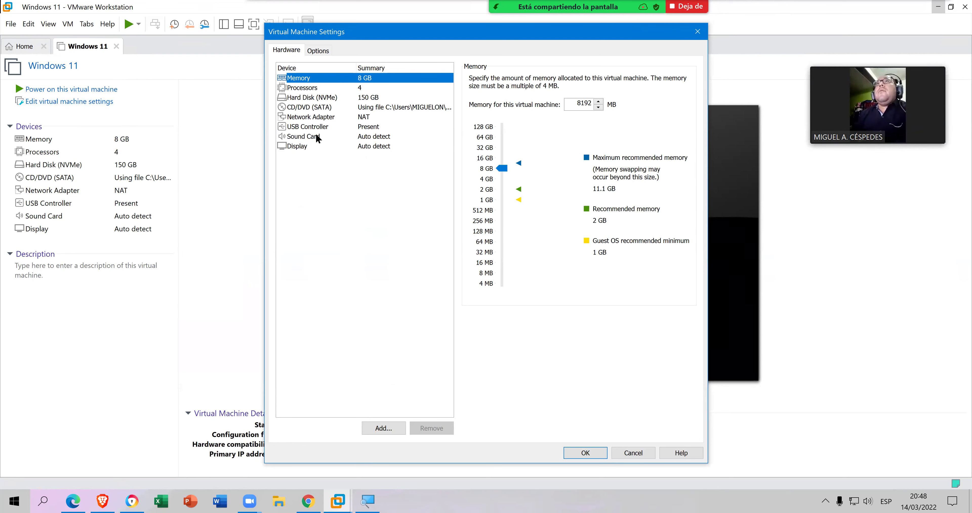
click(330, 53)
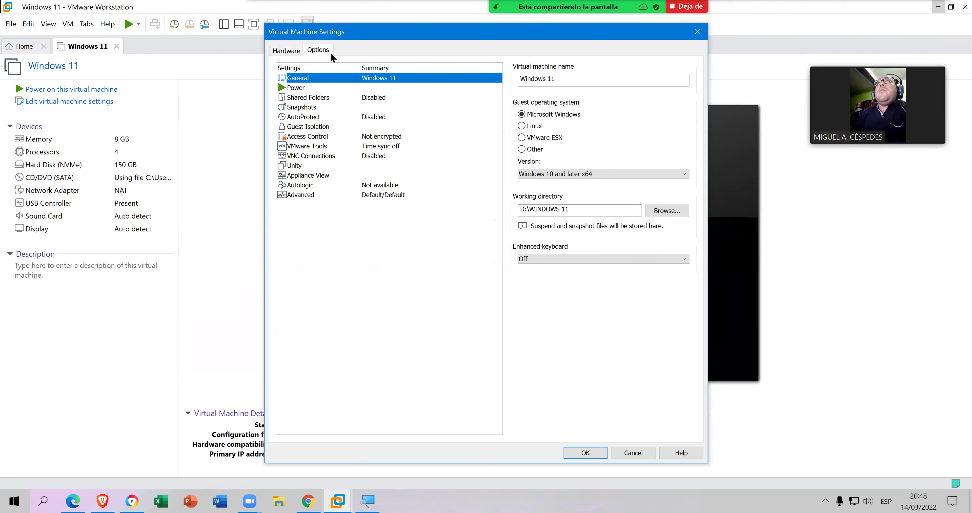
click(317, 139)
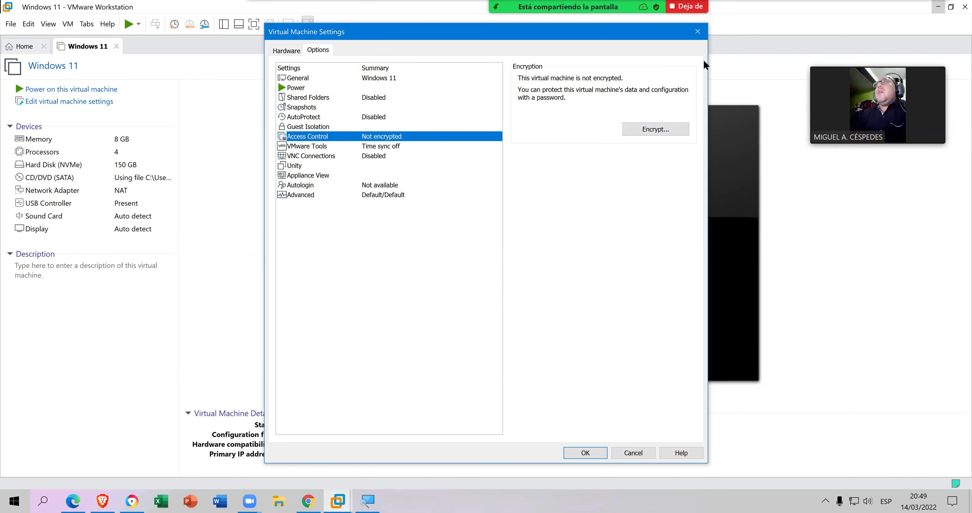
click(642, 127)
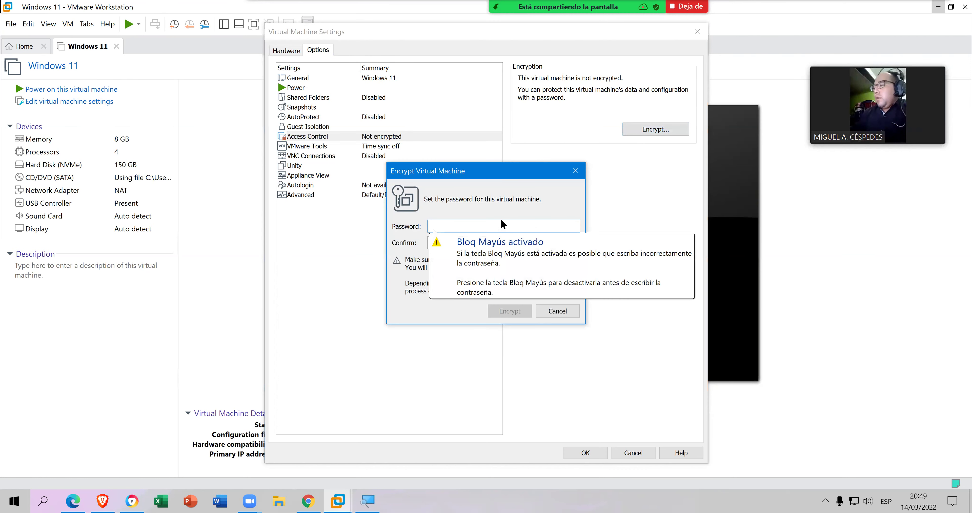
click(481, 243)
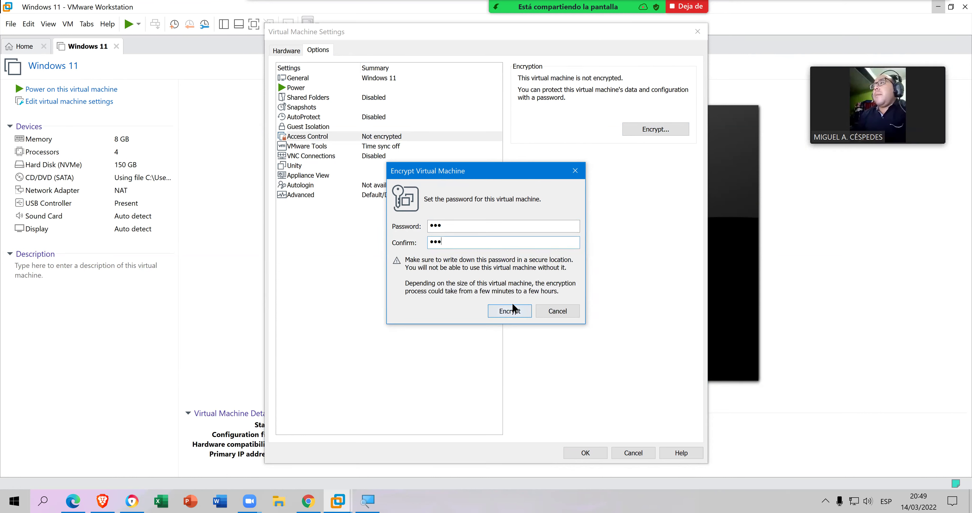
click(492, 312)
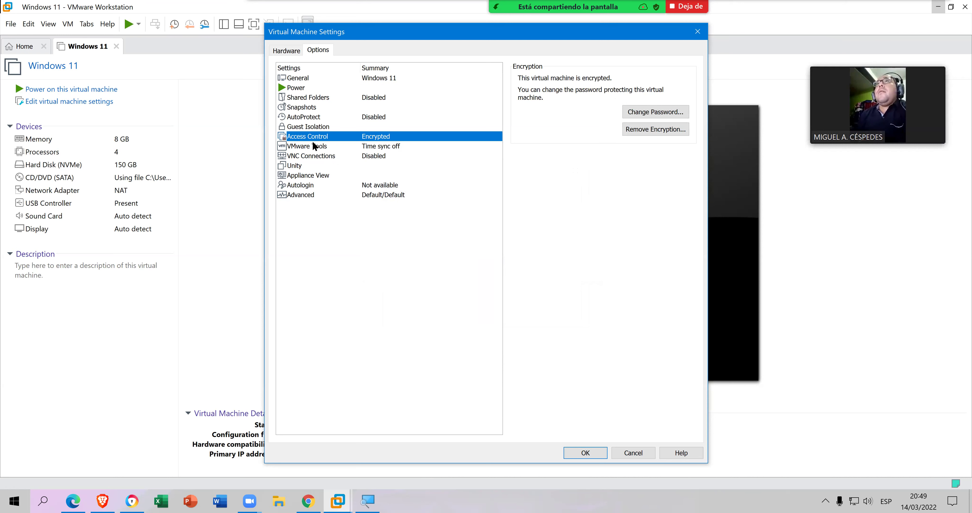
click(274, 53)
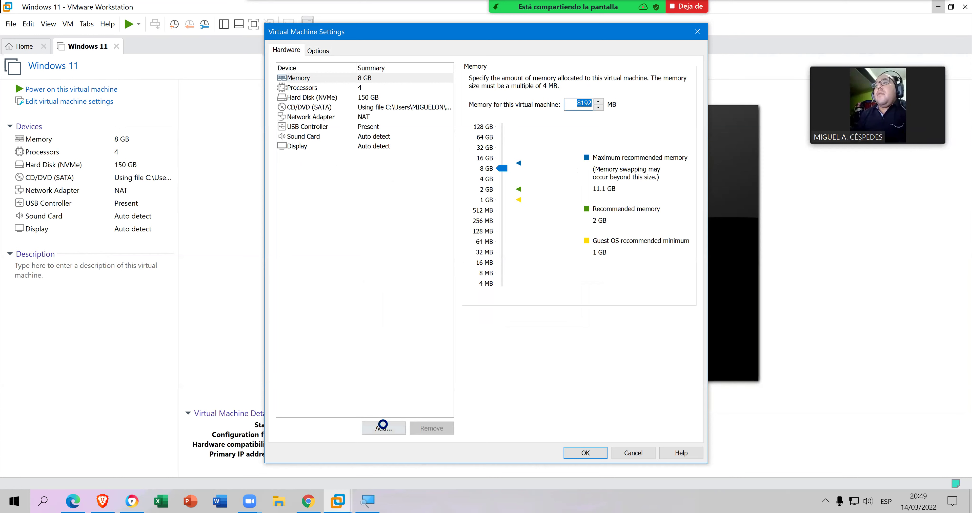
- Add a Trusted Platform Module to the Windows 11 VM's hardware and apply the settings
click(382, 423)
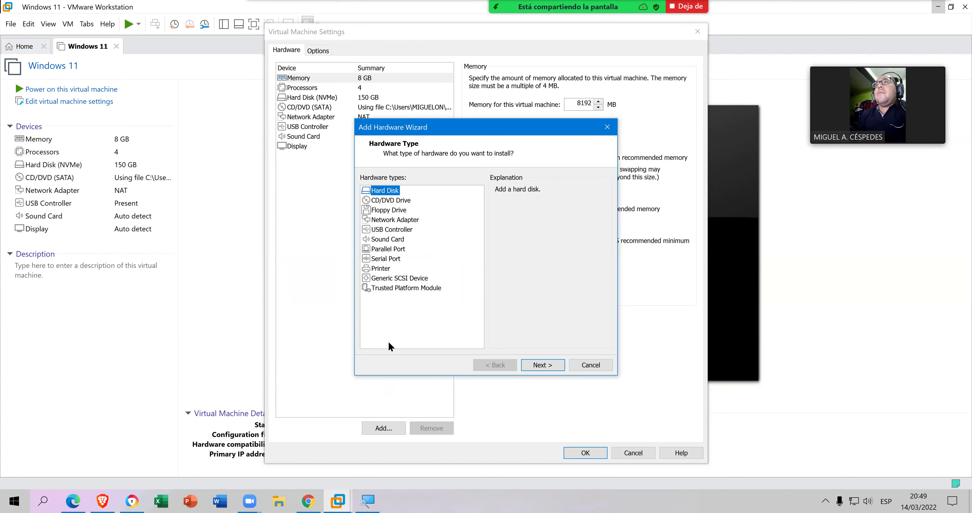
click(399, 287)
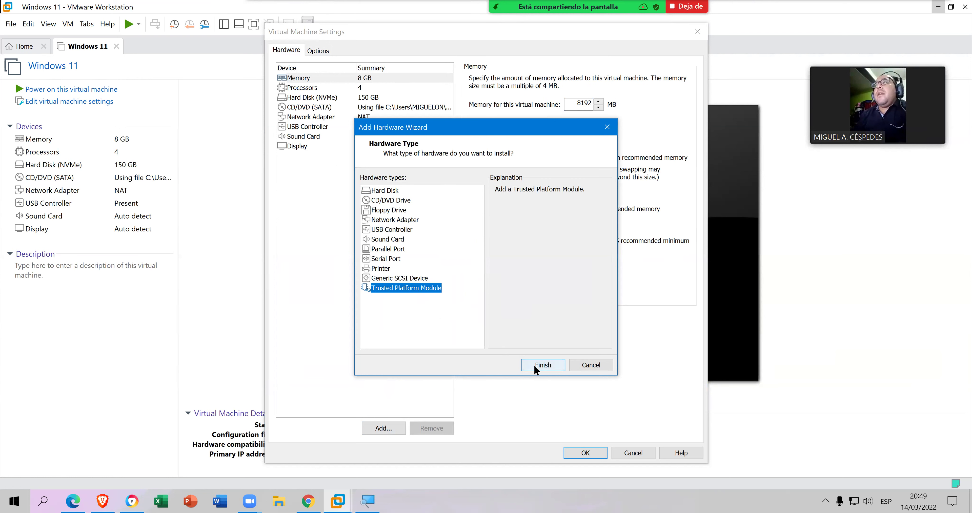
click(542, 364)
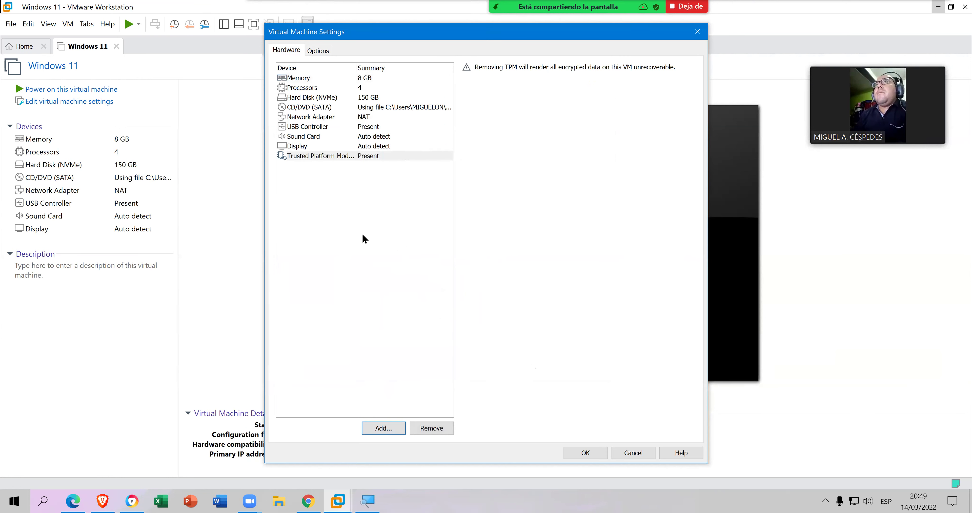
click(318, 157)
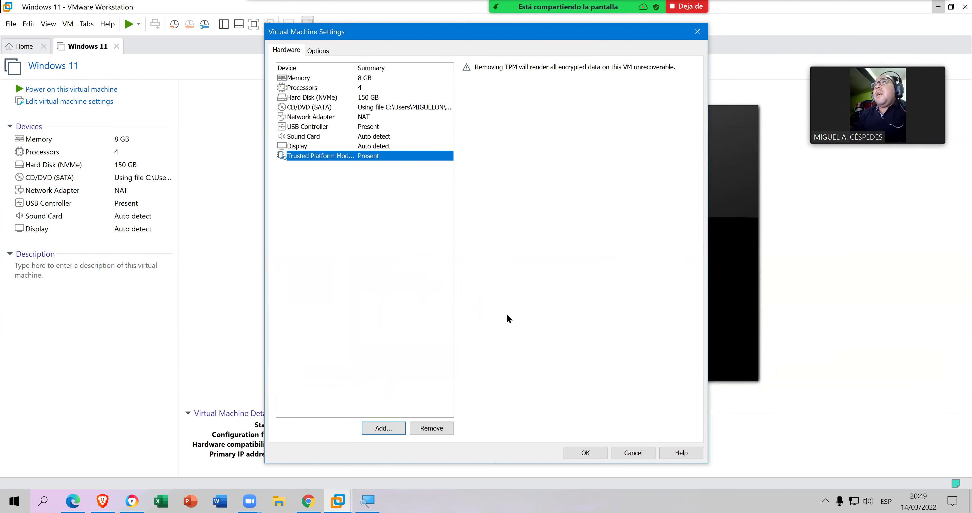
click(584, 452)
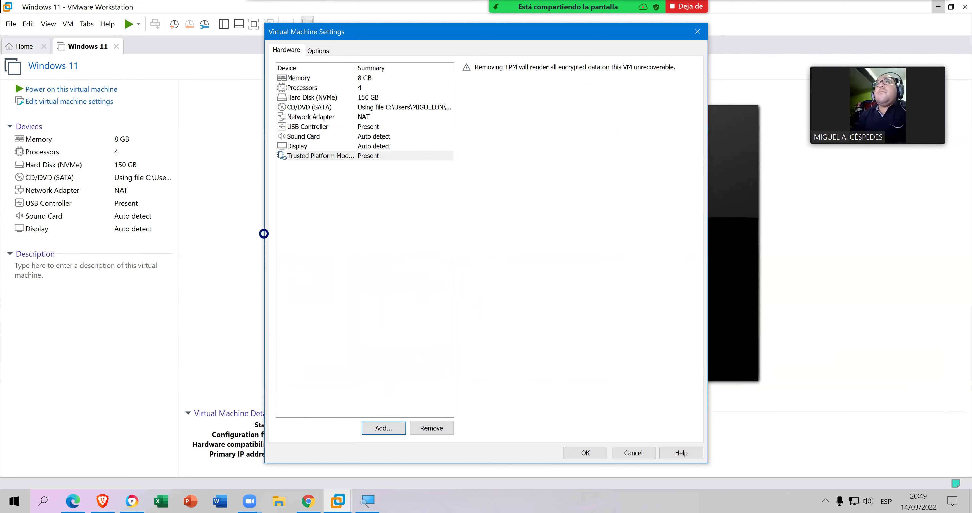
- Power on the VM and restart it with Ctrl+Alt+Del so it boots from the Windows DVD
click(81, 89)
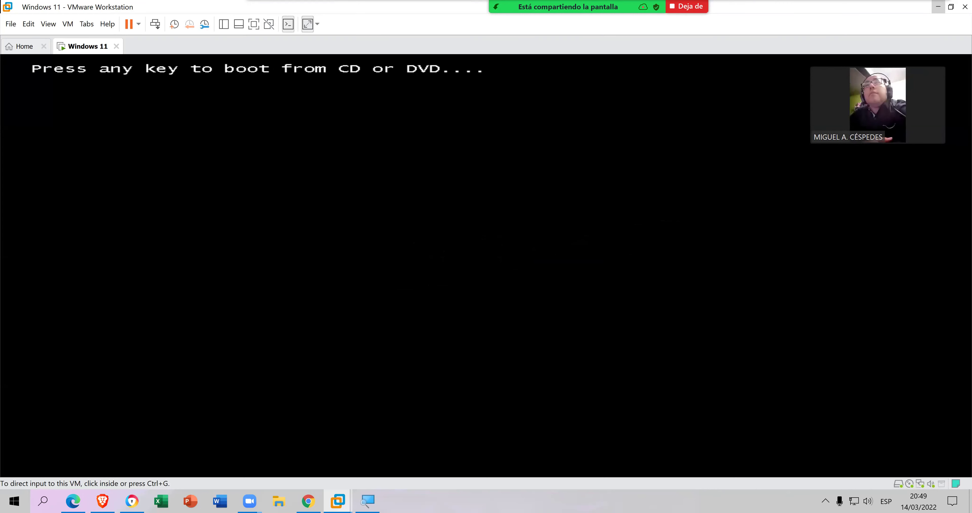
key(ctrl+g)
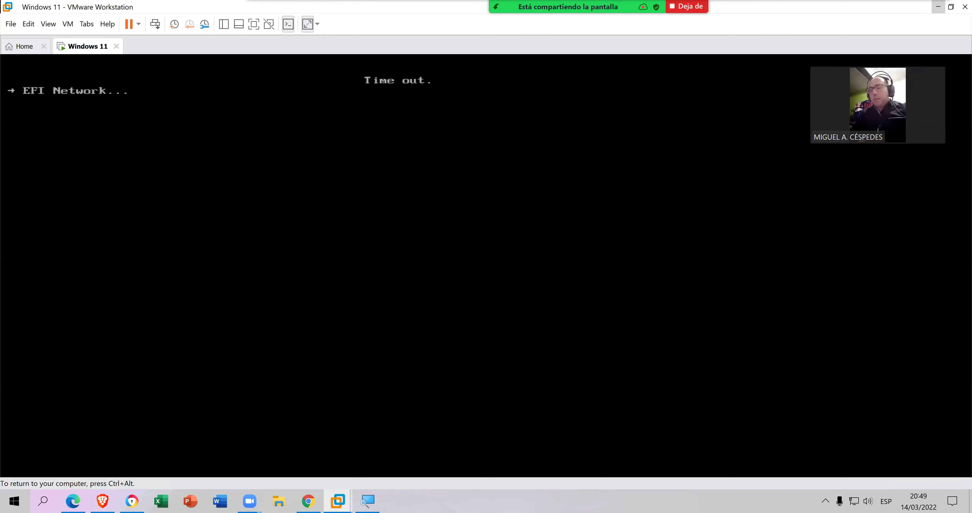
key(ctrl+alt+Delete)
key(Return)
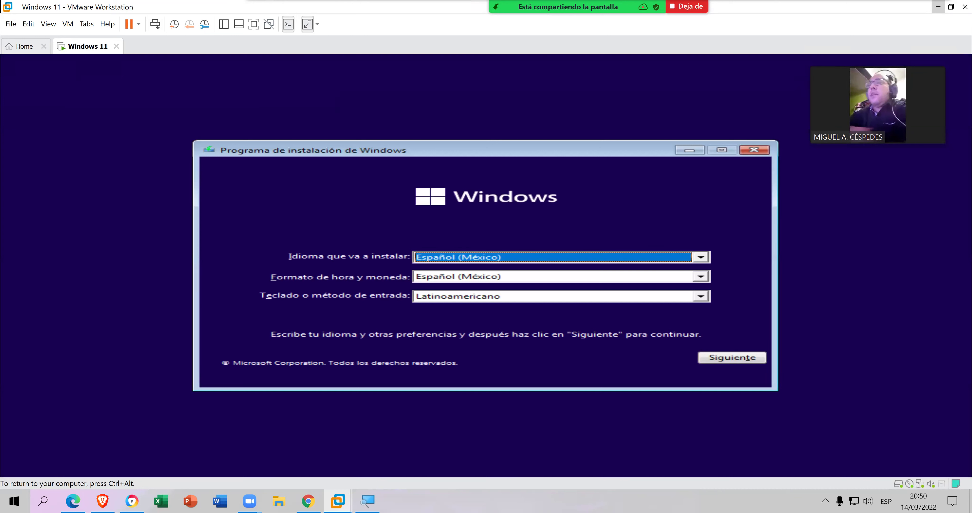
- Set the time and currency format to Español (Perú) on the setup language page
click(462, 279)
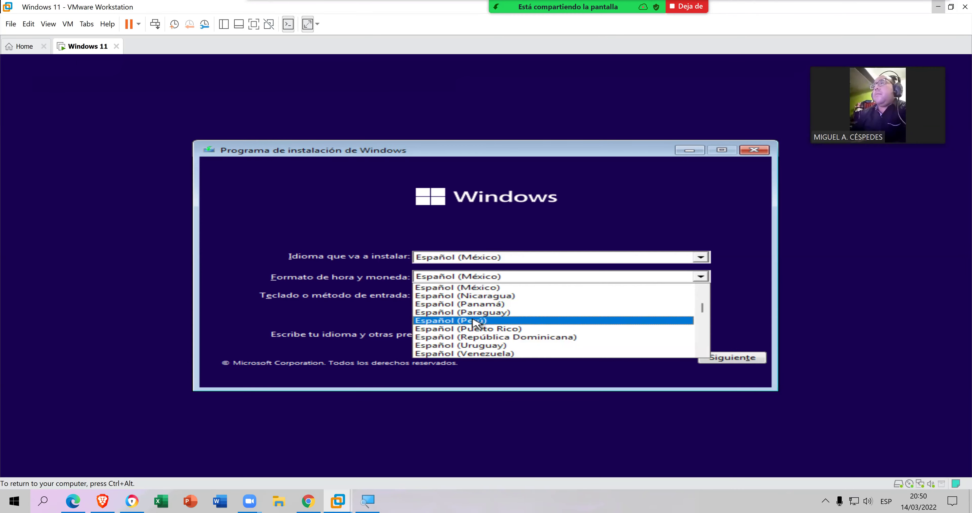
click(503, 320)
click(731, 359)
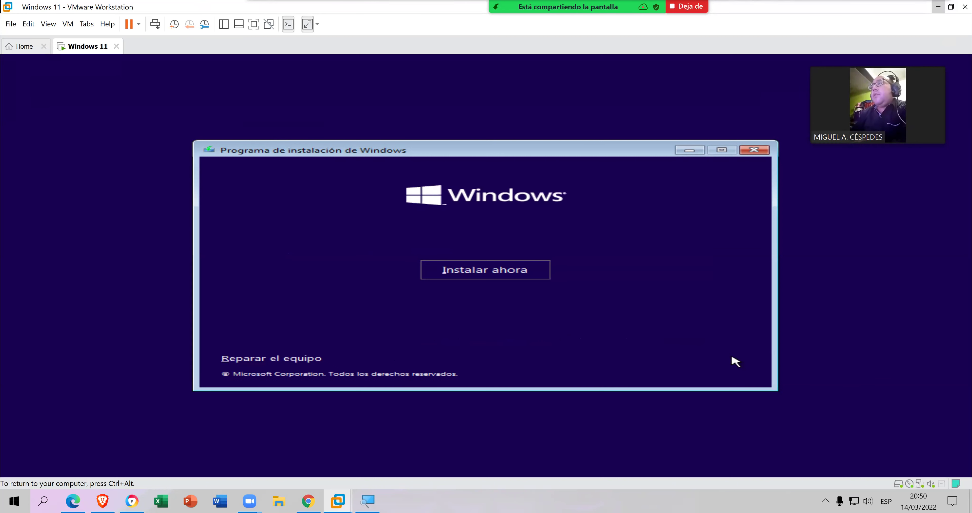
- Install without a product key, choosing Windows 11 Pro, accepting the licence terms and the Personalizada option
click(542, 273)
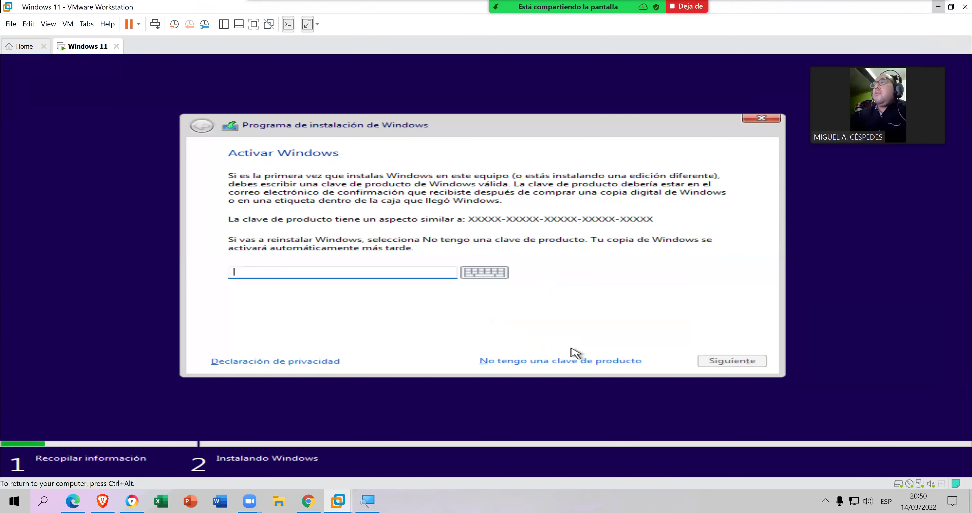
click(570, 362)
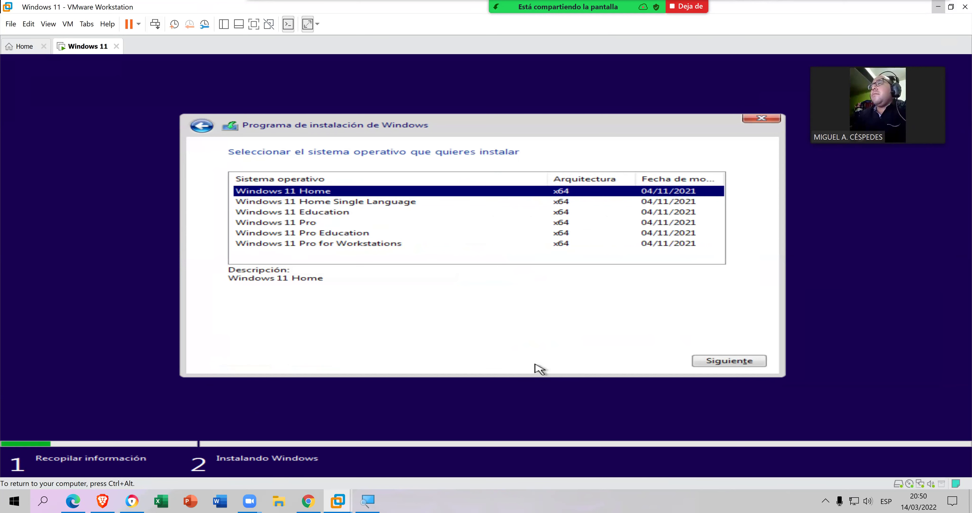
click(313, 224)
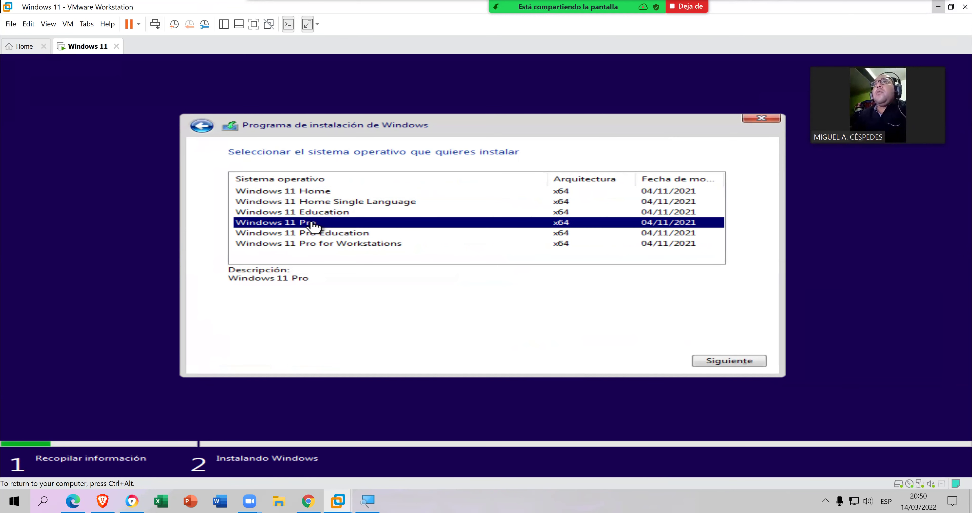
click(759, 361)
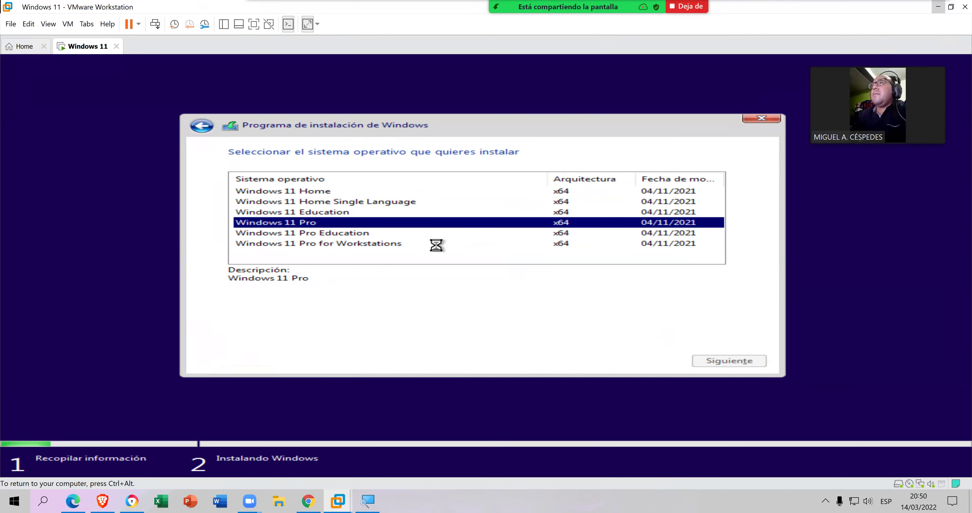
click(375, 345)
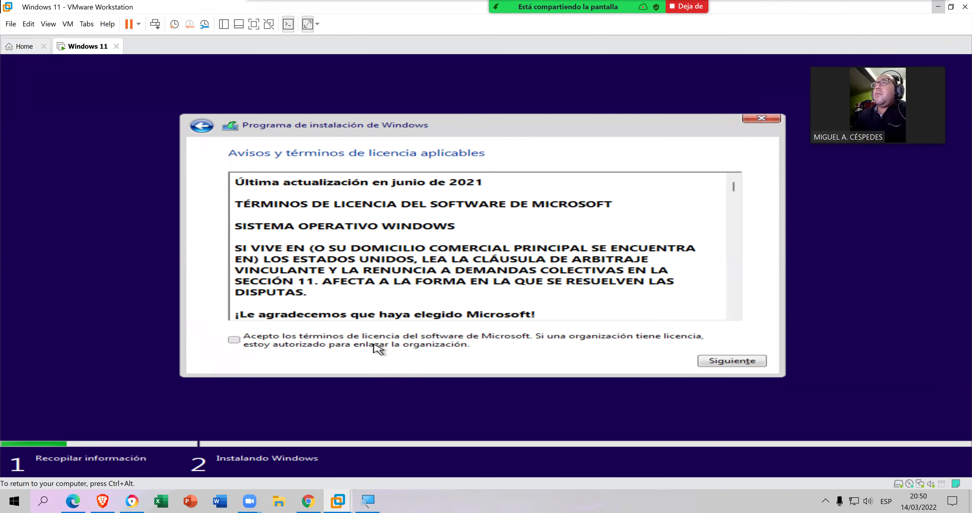
click(742, 365)
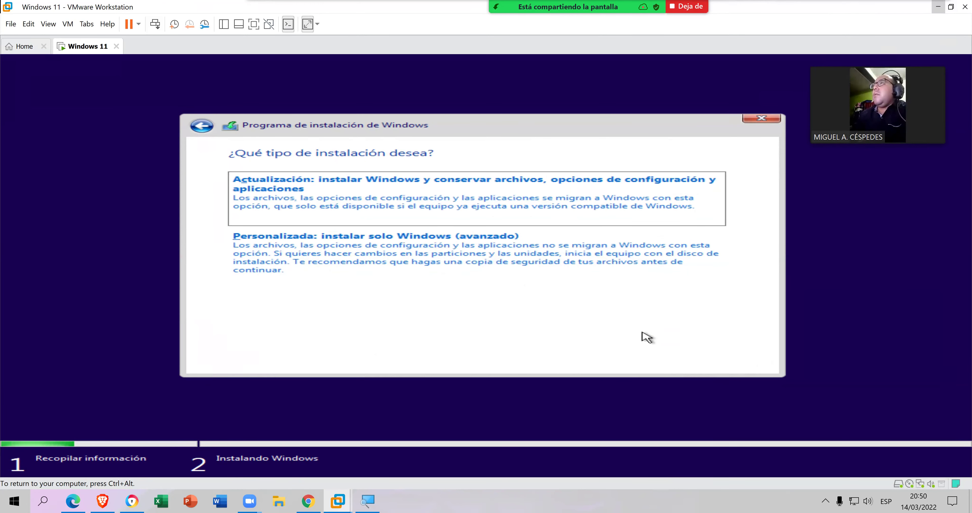
click(562, 253)
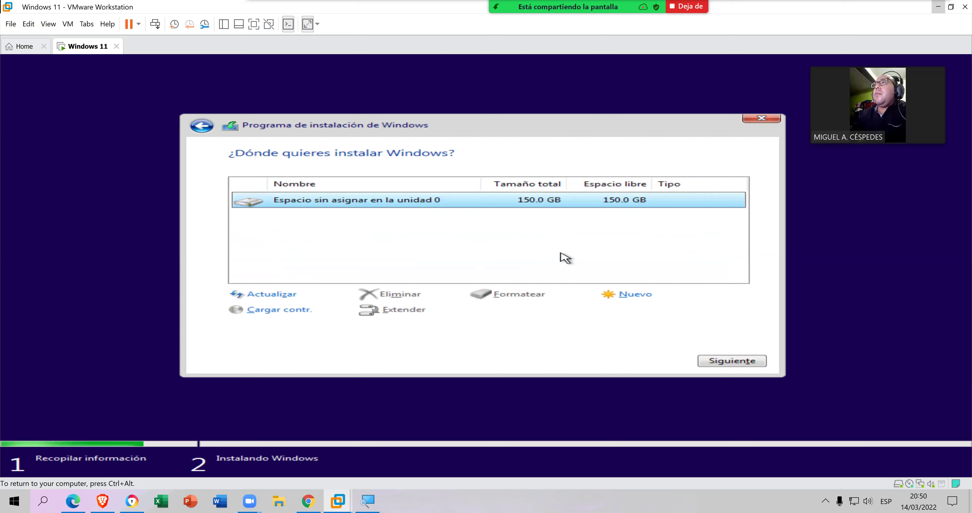
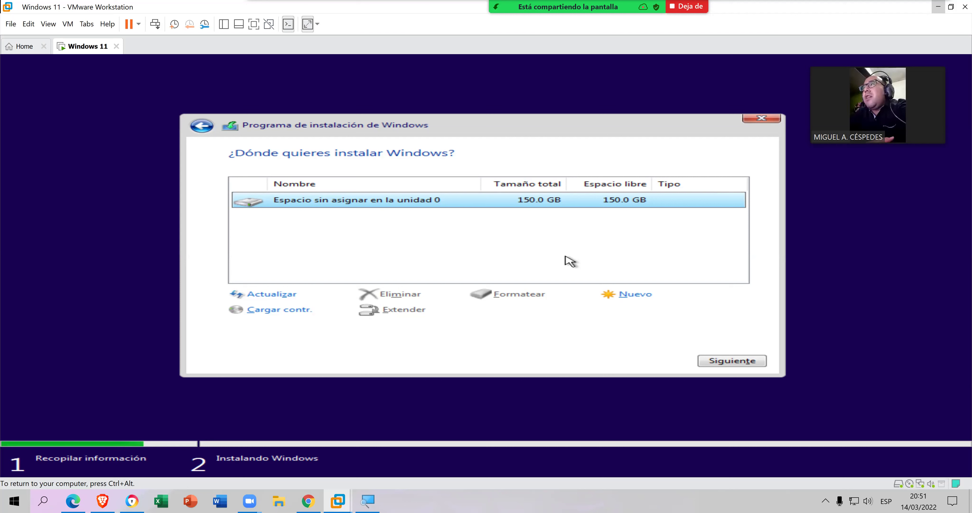
- Create a 103000 MB partition on the unallocated disk and accept setup's extra system partitions
click(635, 294)
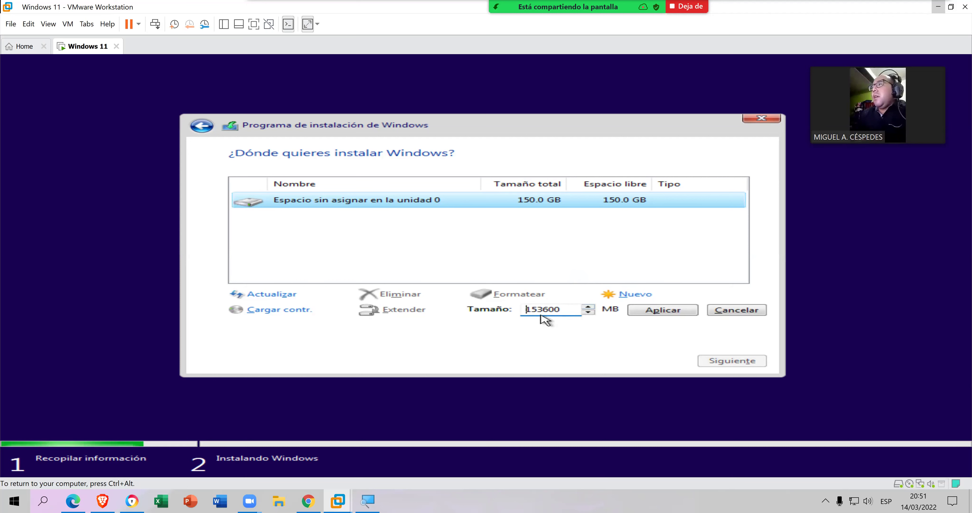
drag(561, 311, 534, 313)
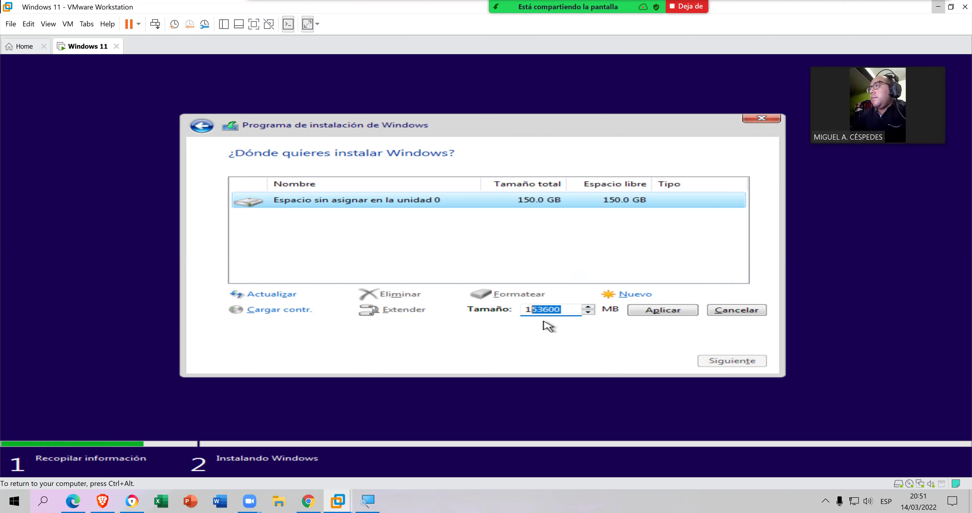
text(0)
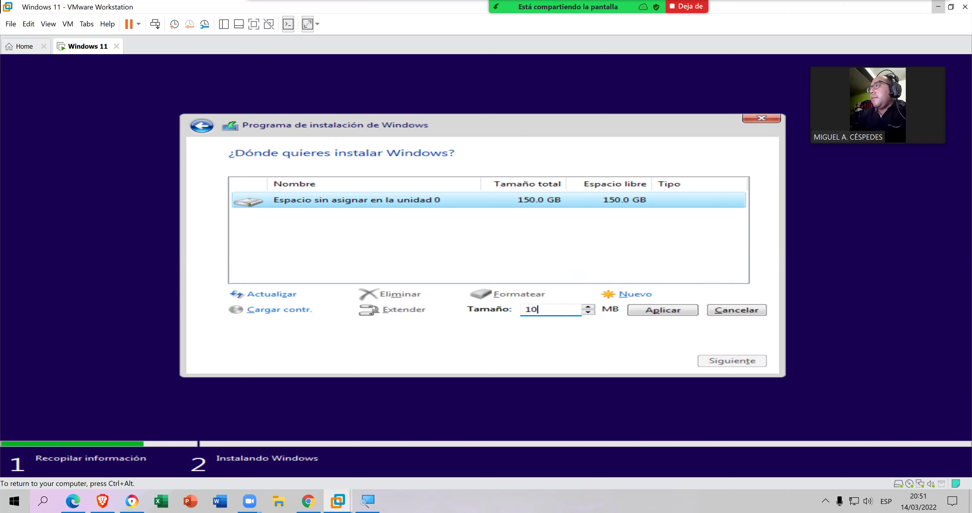
text(2000)
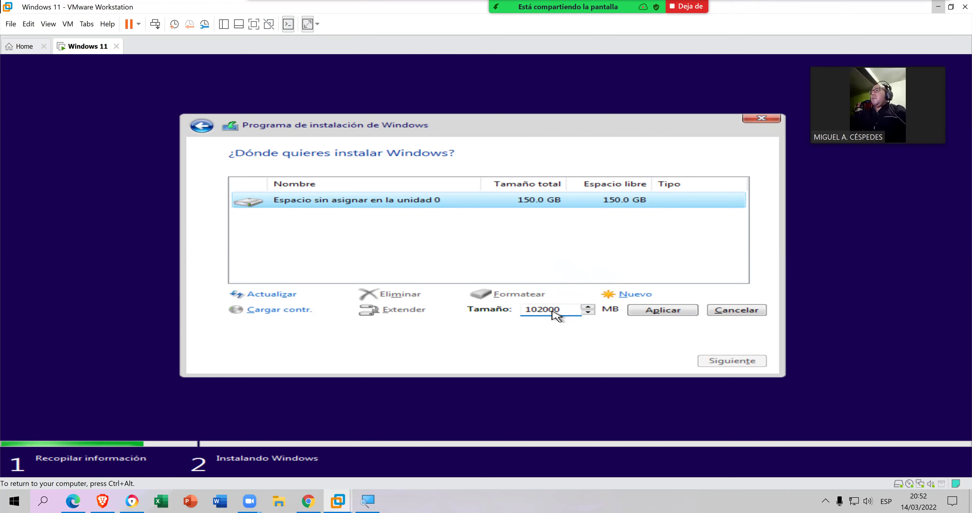
double_click(542, 312)
click(545, 314)
key(BackSpace)
text(3)
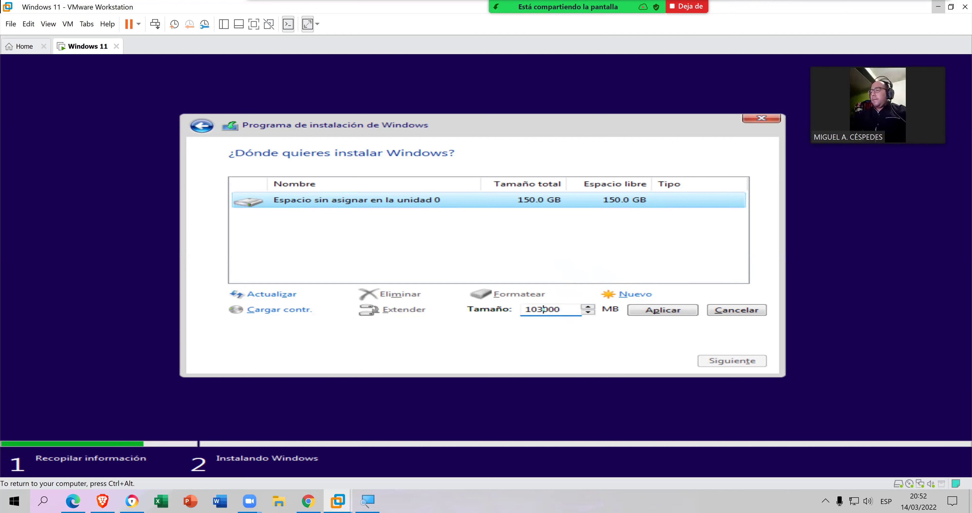
click(639, 312)
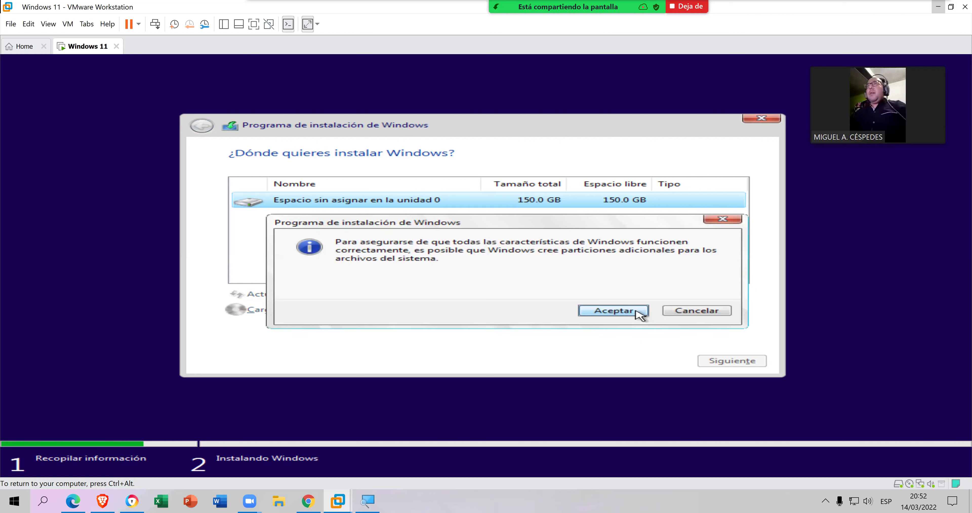
click(638, 313)
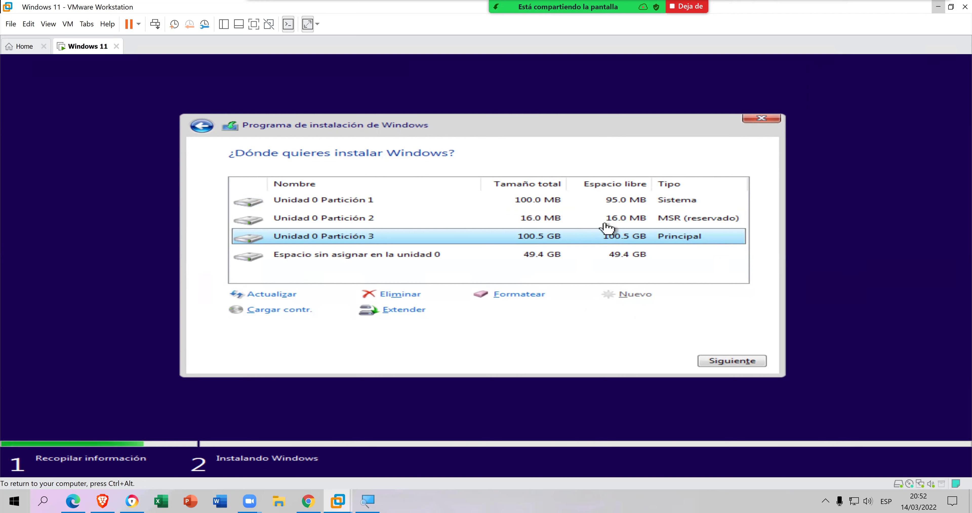
- Turn the remaining 49.4 GB unallocated space into a partition at its default size
click(528, 260)
click(632, 294)
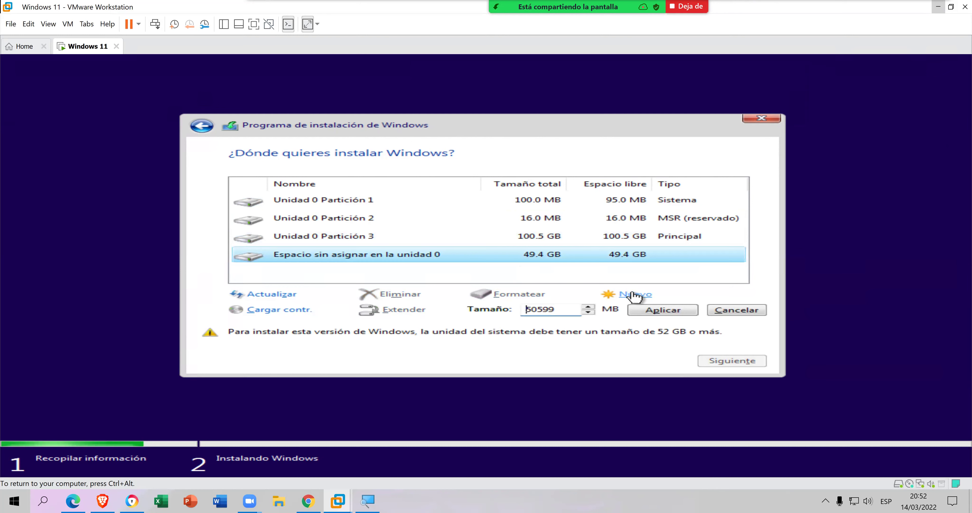
click(637, 313)
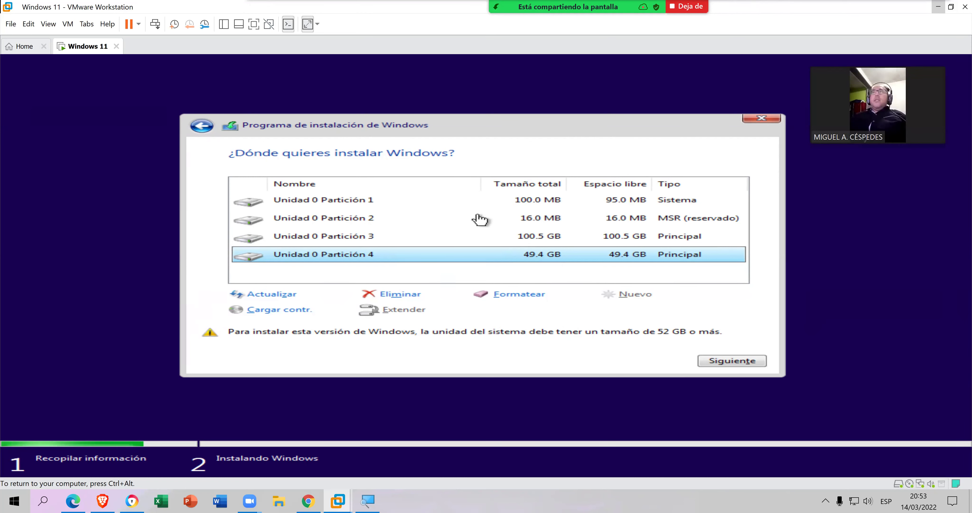
- Review the warnings for Particiones 1, 2 and 4, then select the 100.5 GB Partición 3
click(445, 220)
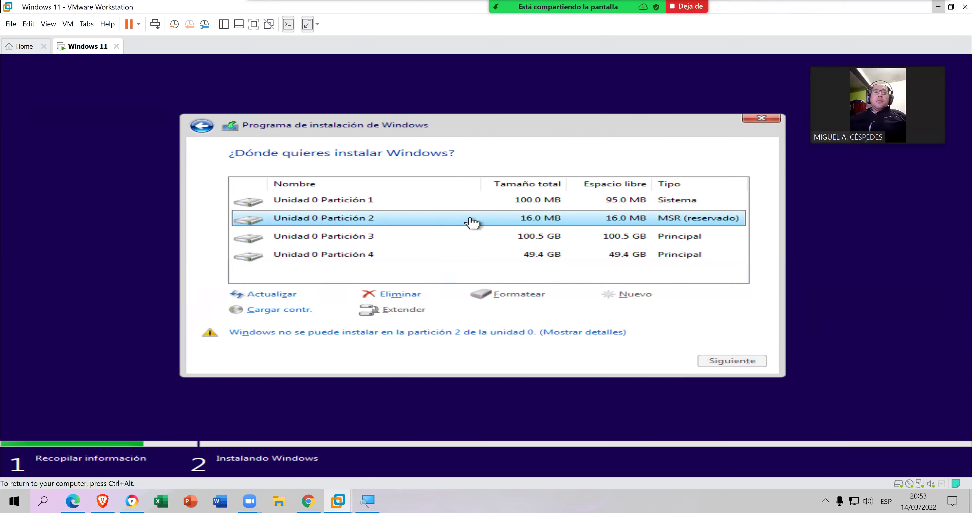
click(466, 205)
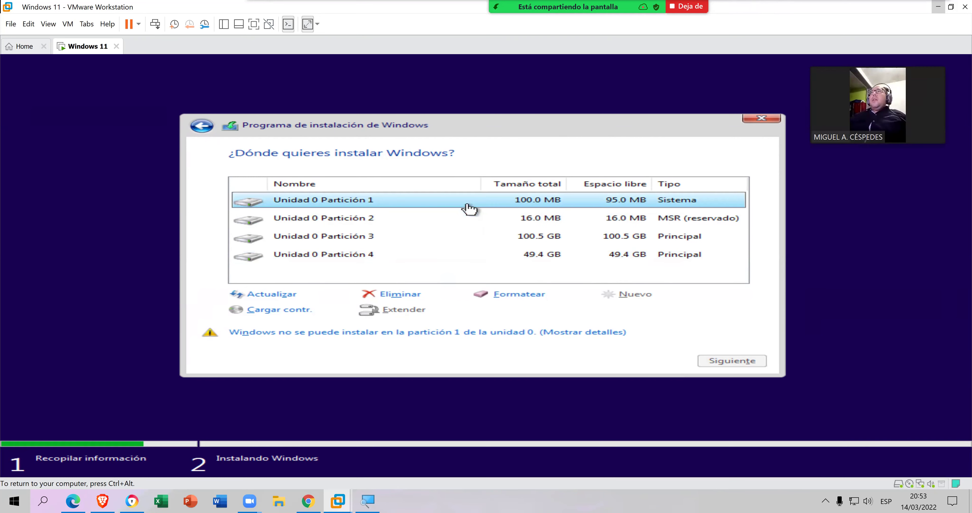
click(471, 219)
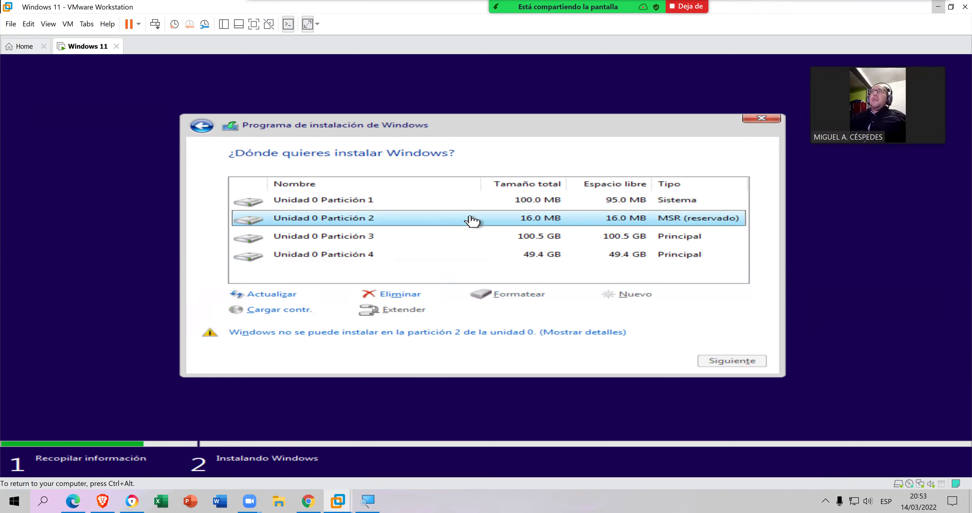
click(473, 235)
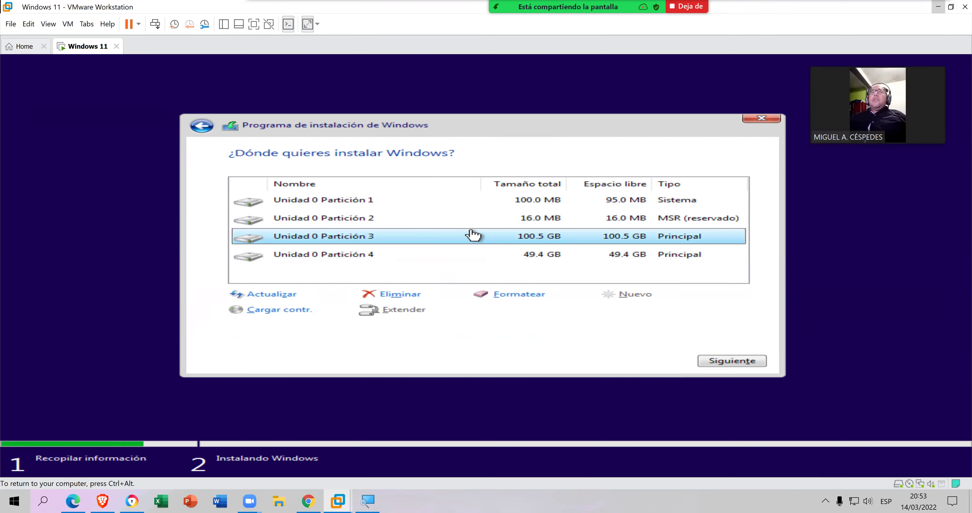
click(475, 252)
click(491, 205)
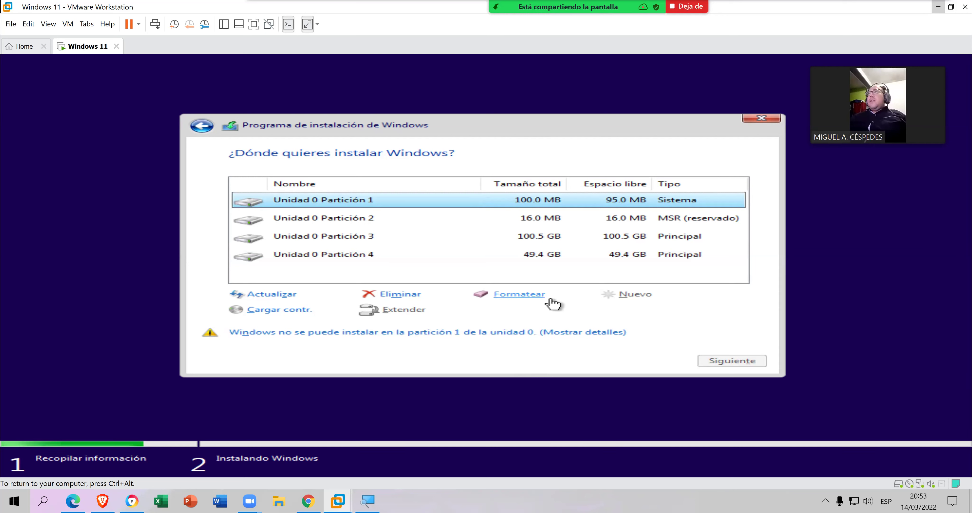
click(552, 219)
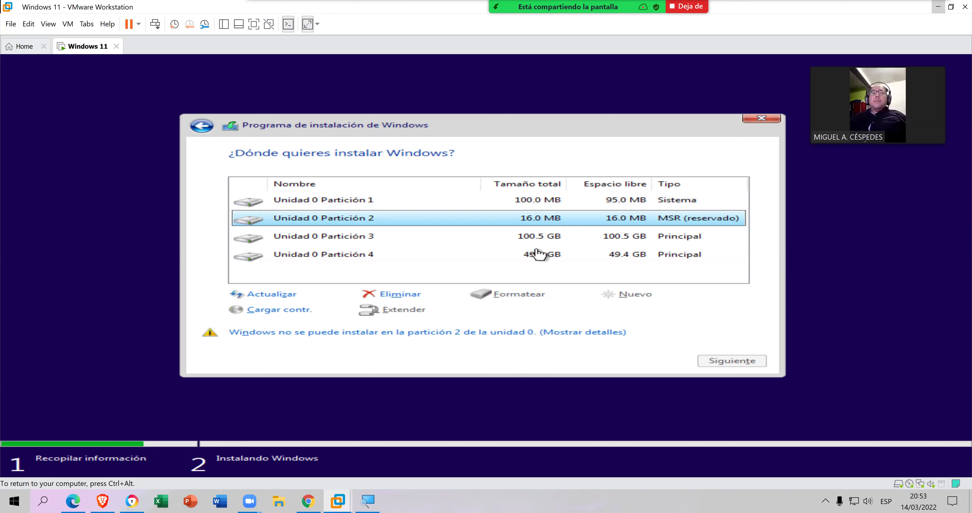
click(533, 242)
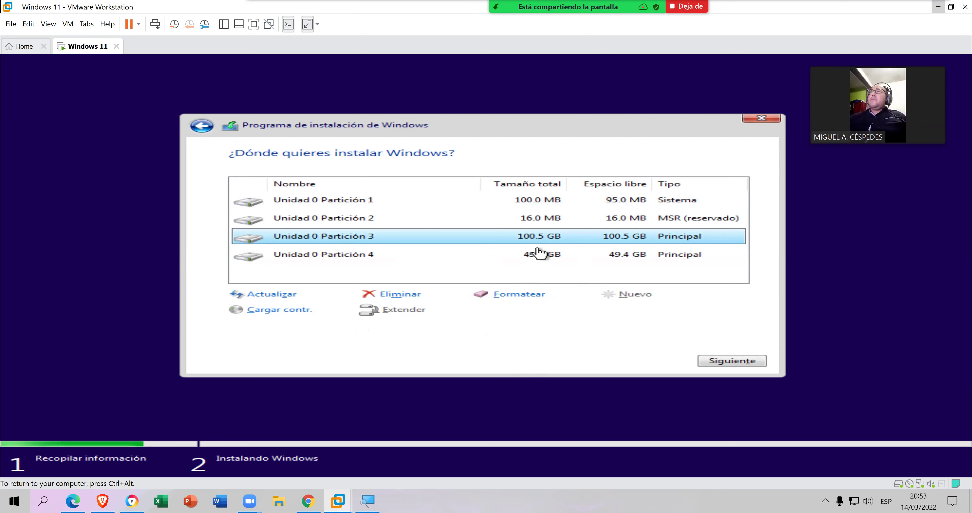
- Open an administrator command prompt with Shift+F10, reopening it and moving it clear of setup
key(shift+F10)
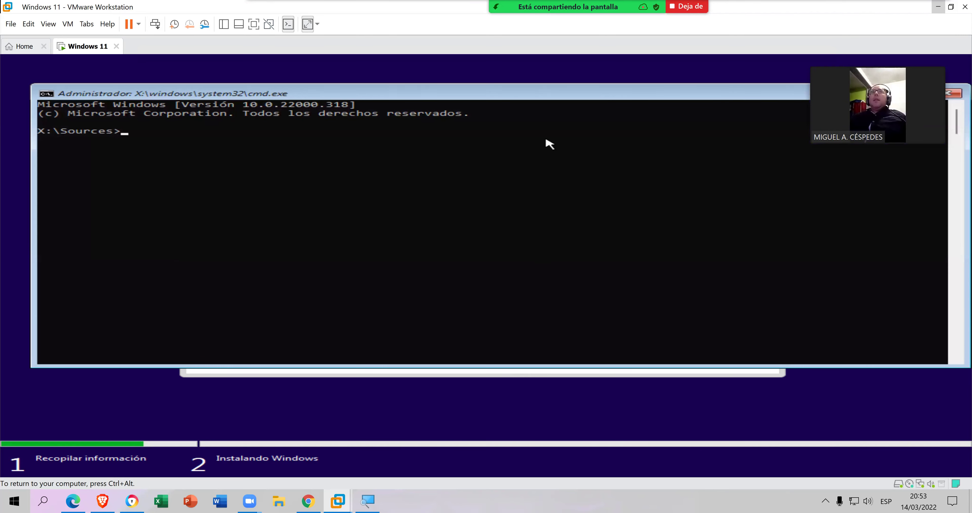
drag(561, 100, 566, 193)
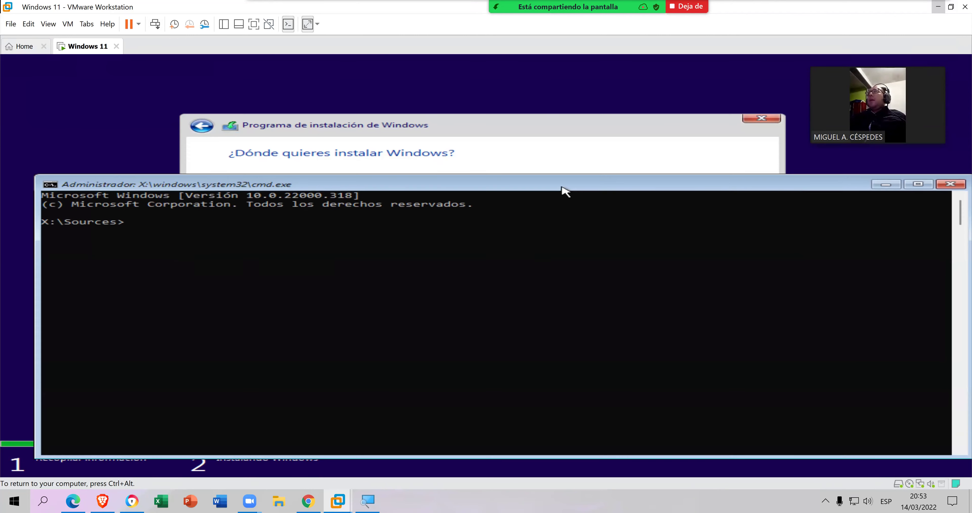
click(952, 185)
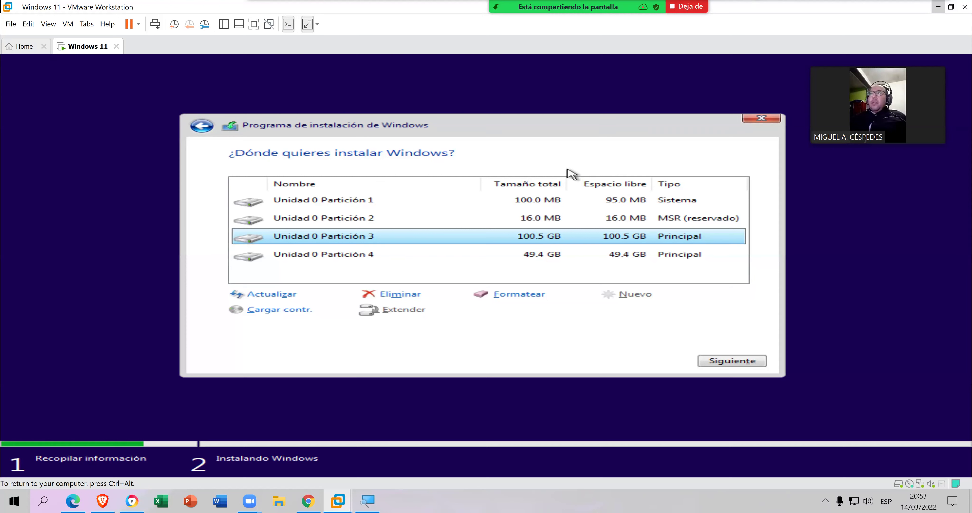
key(shift+F10)
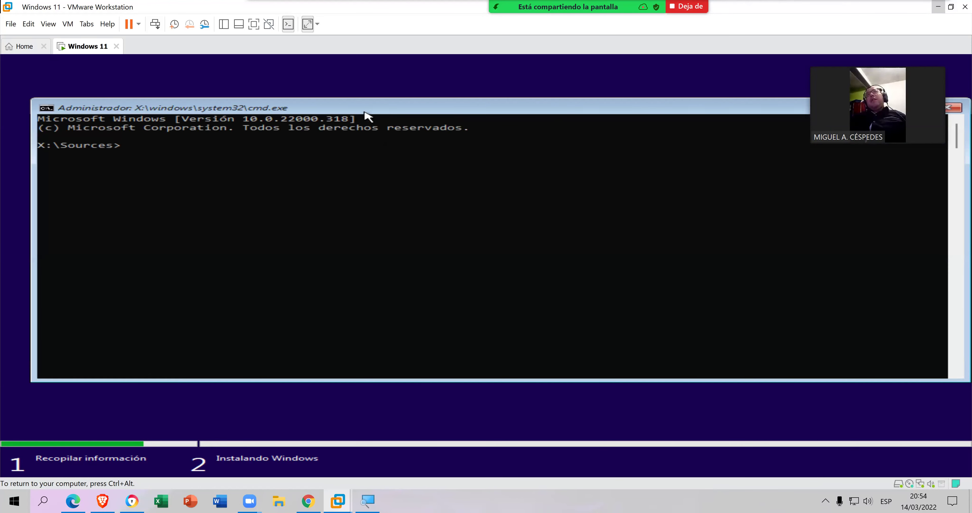
drag(367, 113, 373, 102)
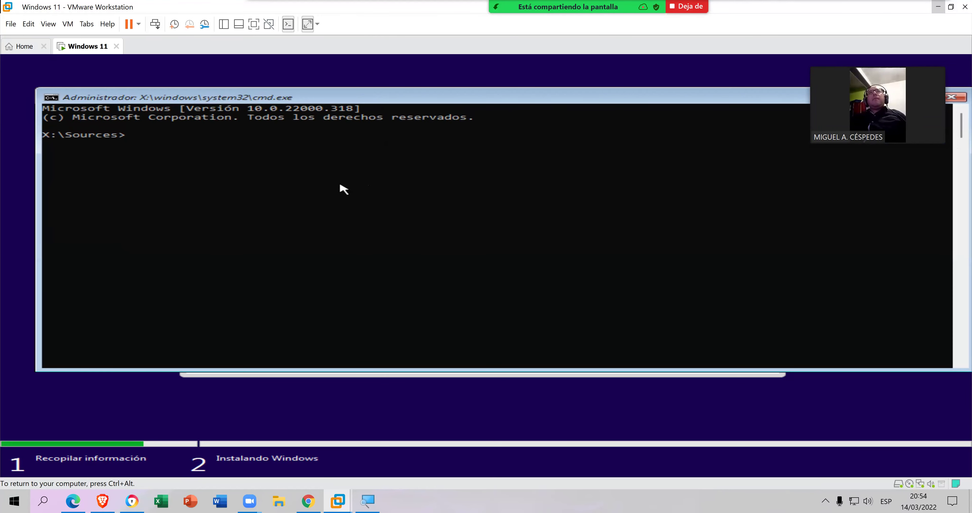
- Try 'disk list', 'list', 'list disk' and 'help' at the X:\Sources> prompt
text(list disk)
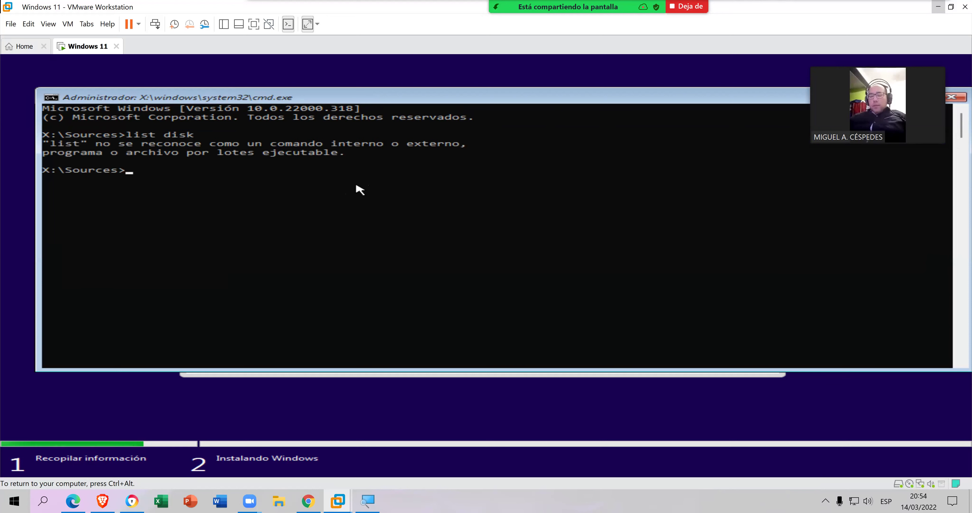
text(disk lis)
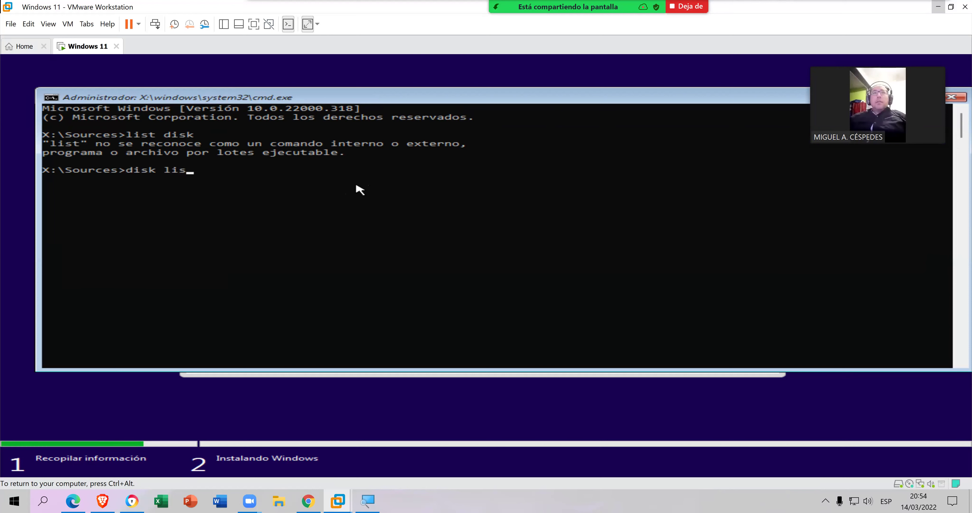
text(t)
key(Return)
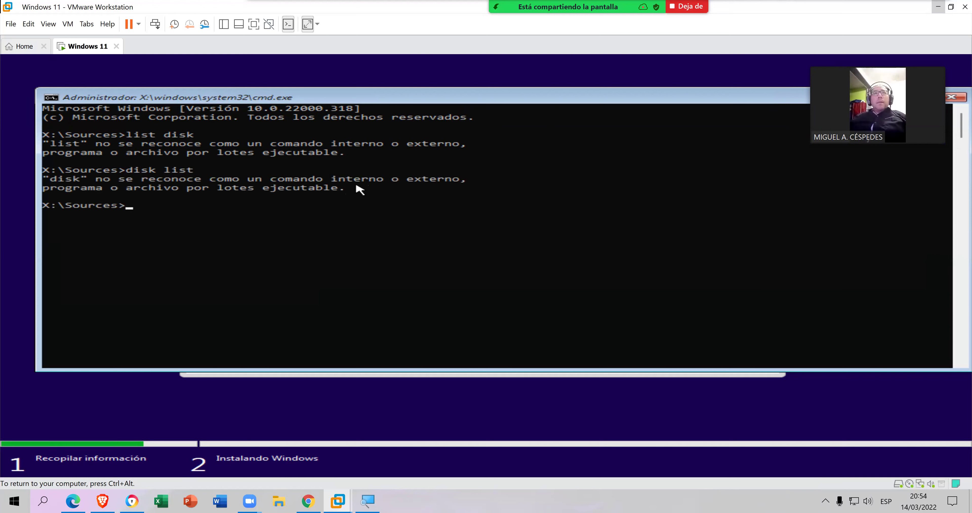
text(li)
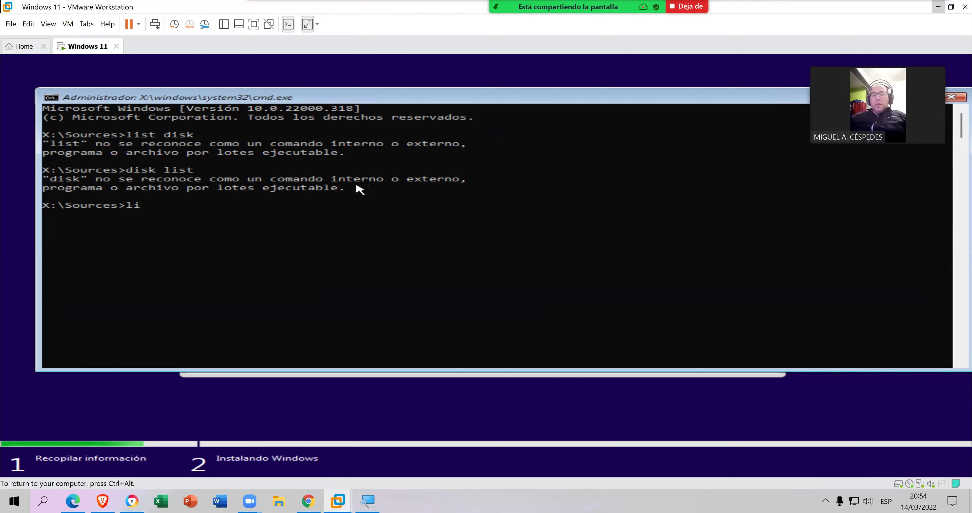
text(st disc)
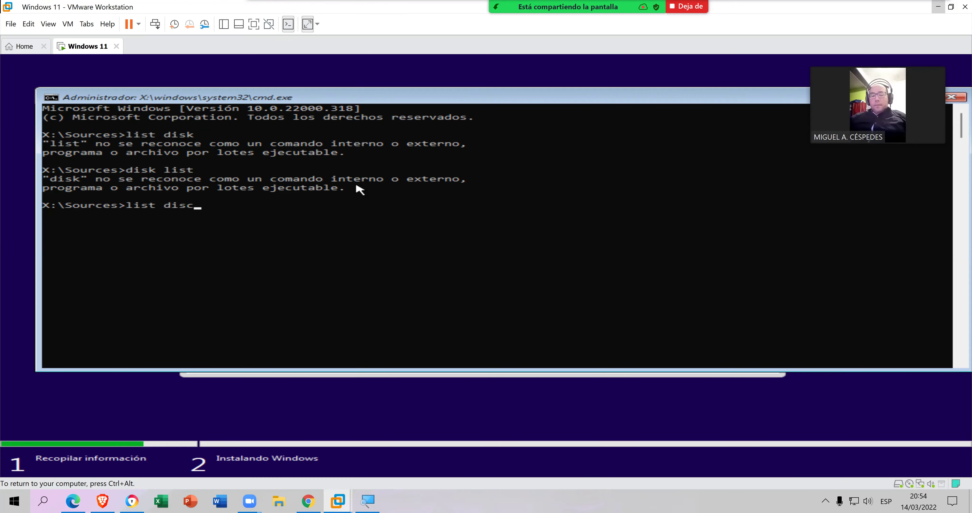
key(Return)
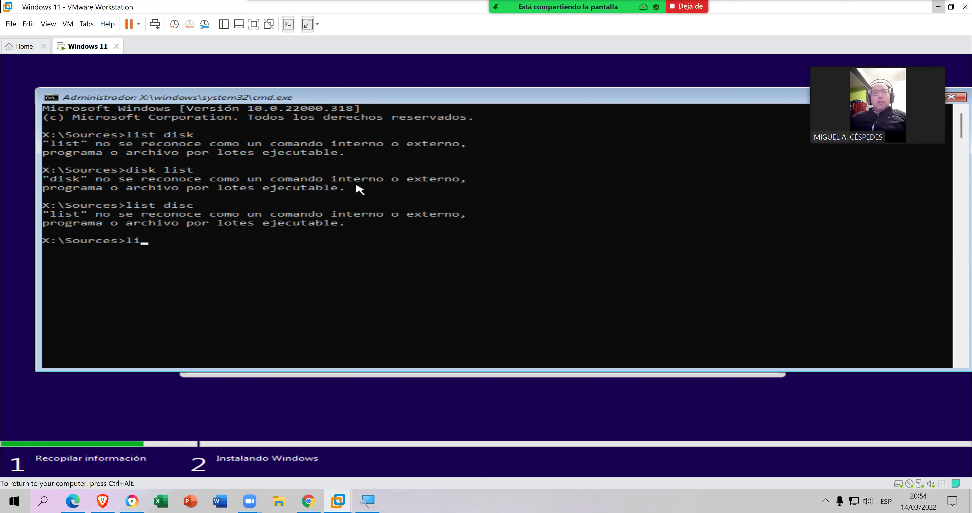
text(list dis)
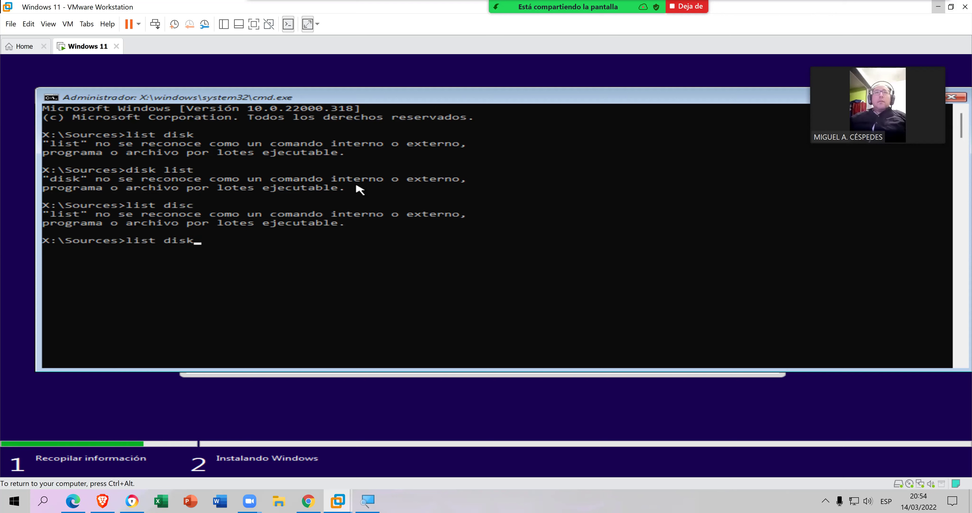
text(k)
key(Return)
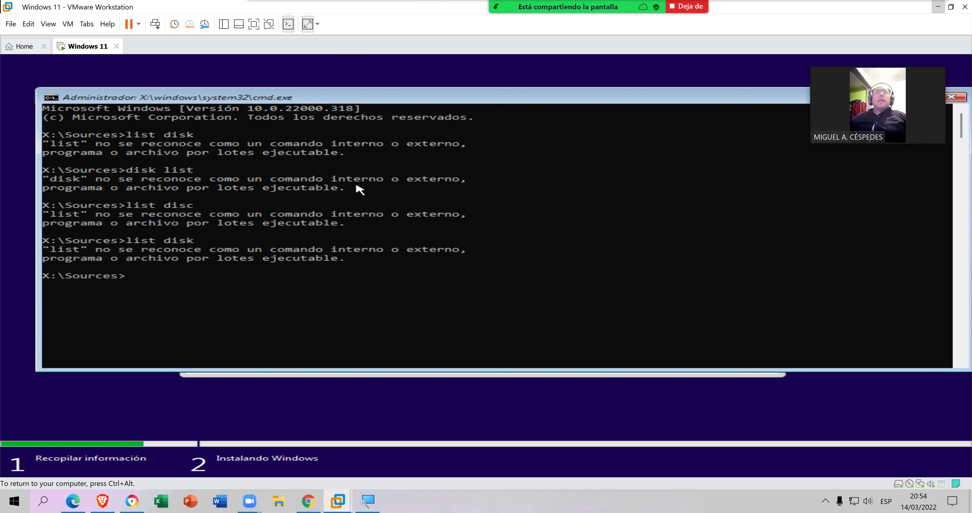
text(heñl)
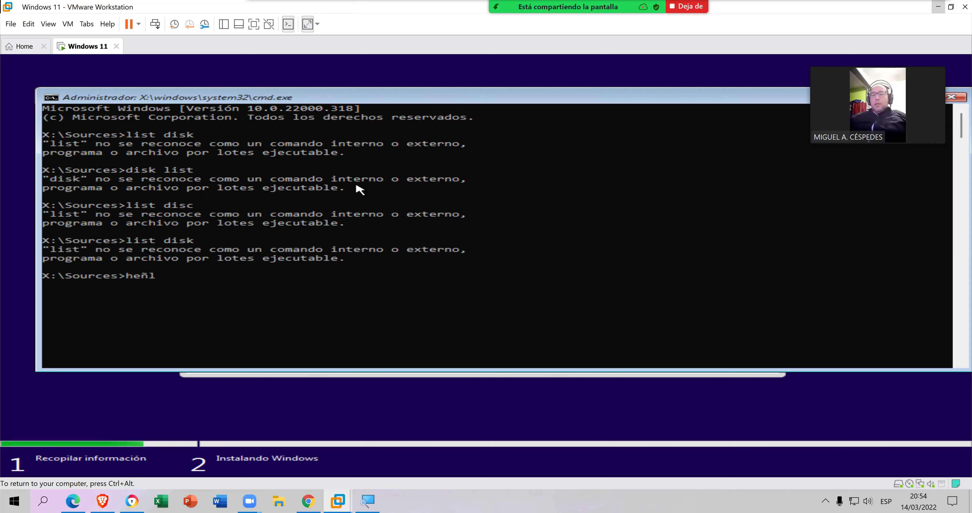
key(BackSpace)
key(BackSpace)
text(lp)
key(Return)
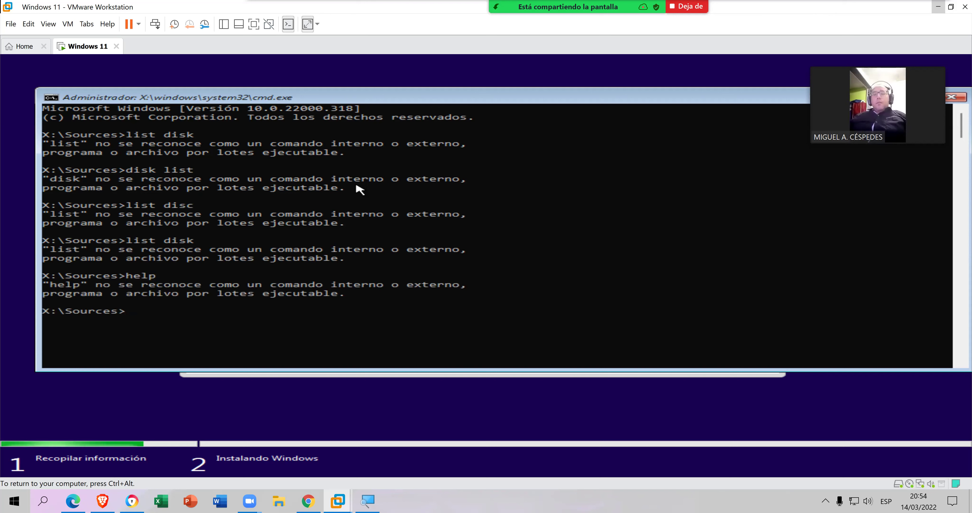
- Clear the console with cls, release input from the VM, and bring Chrome forward
text(cls)
key(Return)
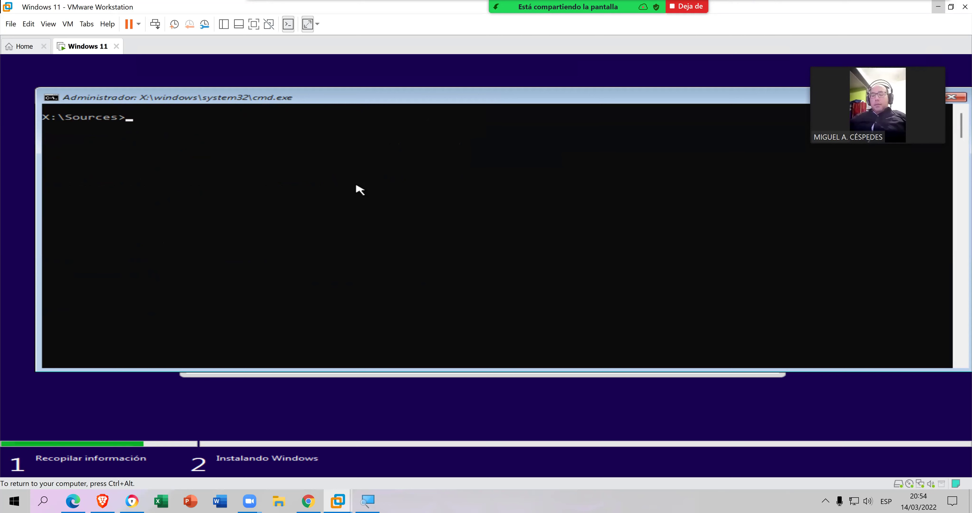
key(ctrl+alt)
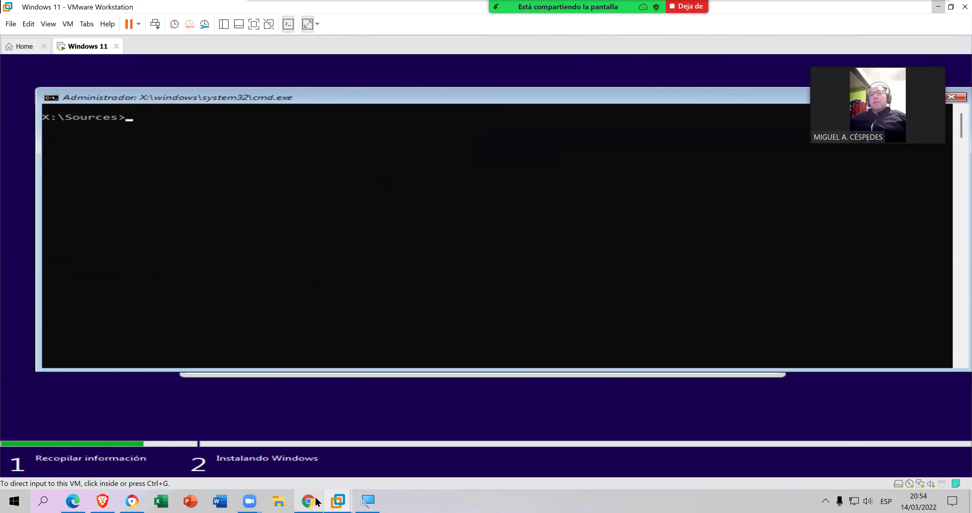
click(316, 502)
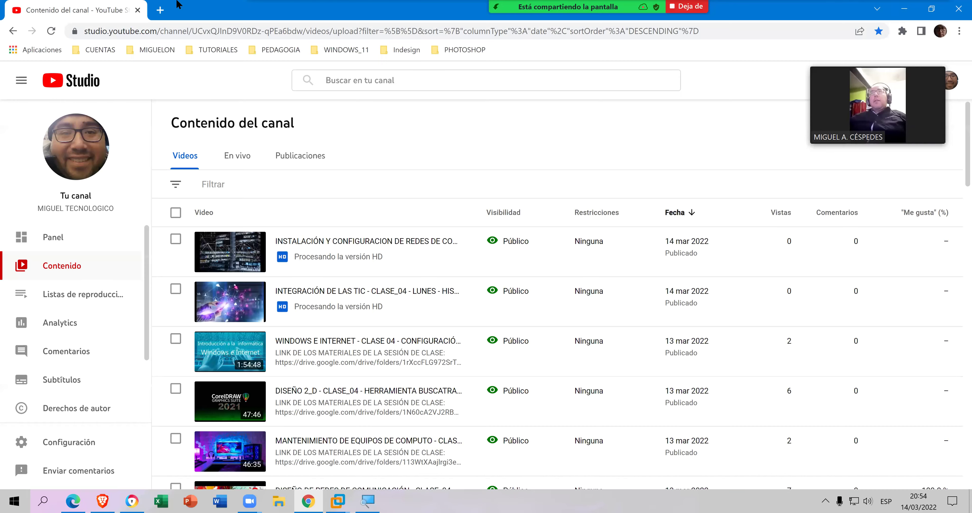
- Search Google for 'CAMBIAR DE MRB A GPT' in a new tab
click(160, 10)
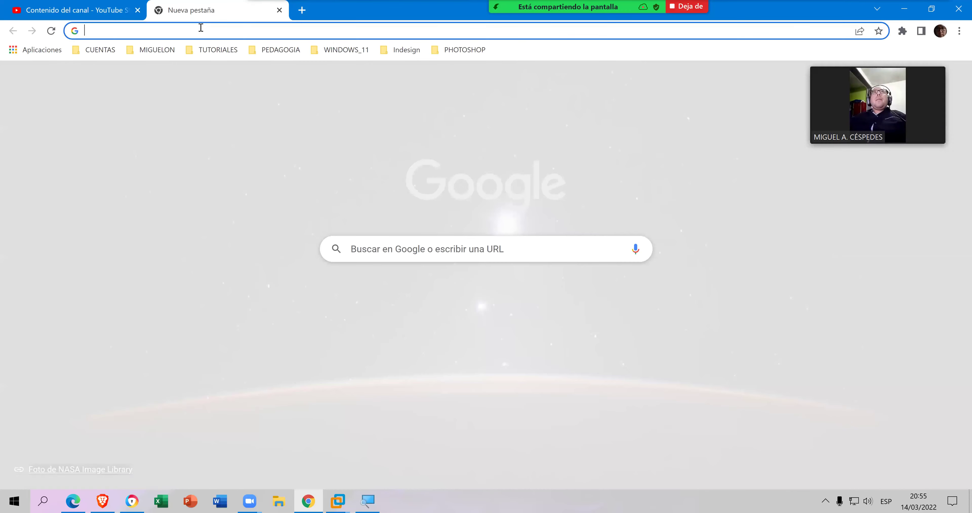
click(201, 27)
text(CAM)
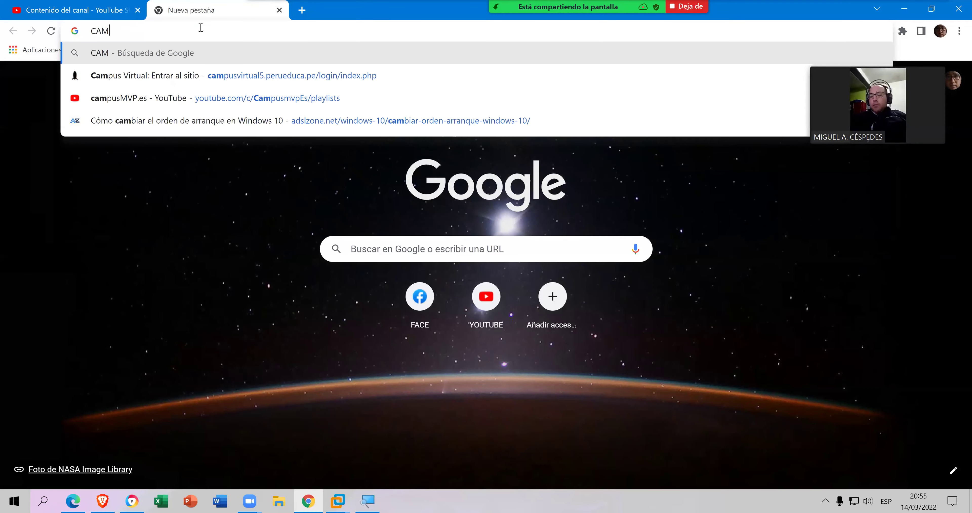
text(BIA)
key(BackSpace)
key(BackSpace)
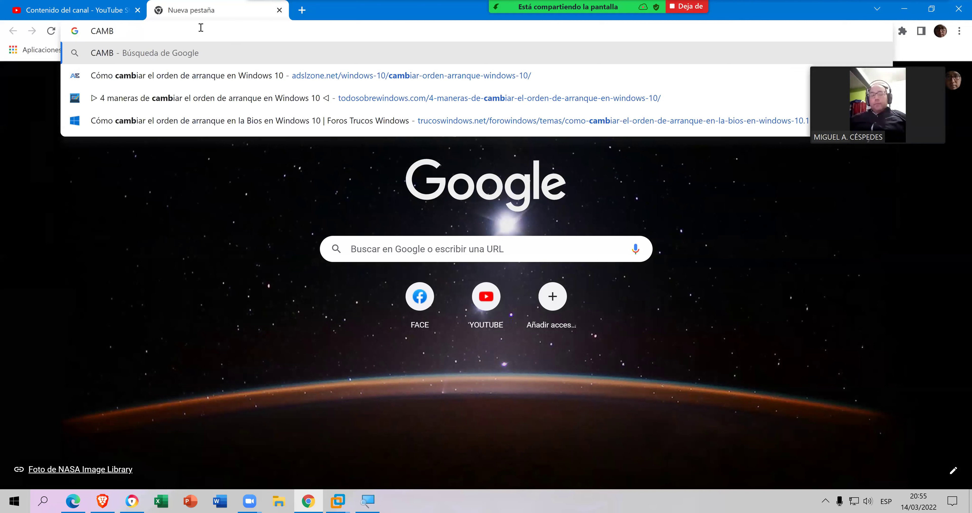
text(IAR)
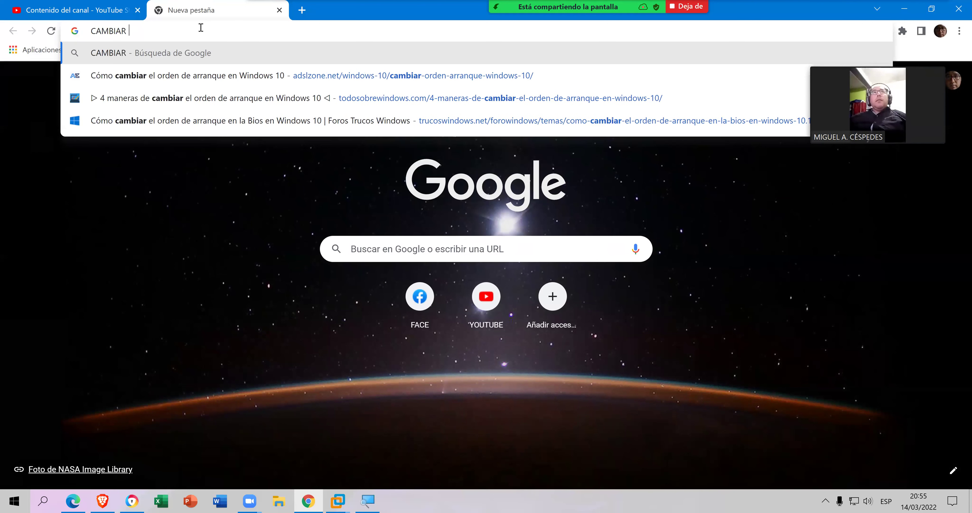
text( DE M)
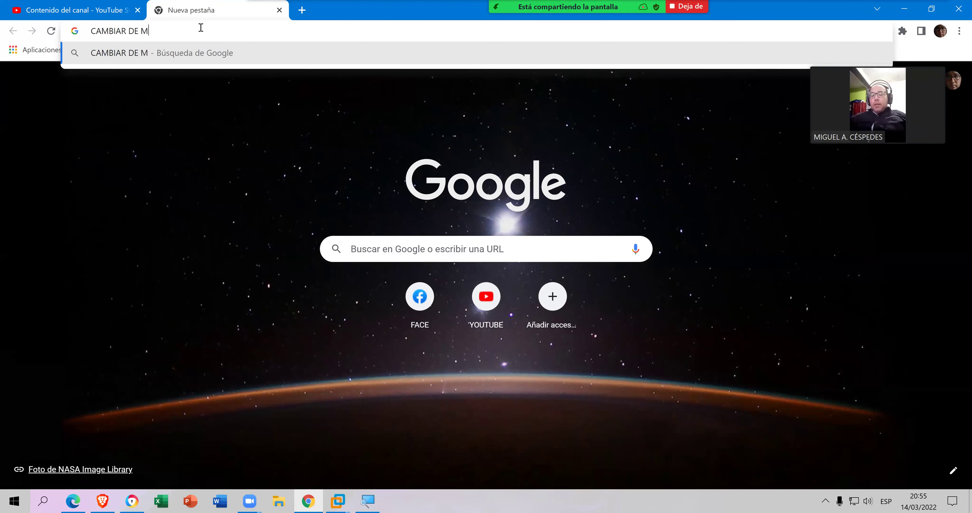
text(RB A )
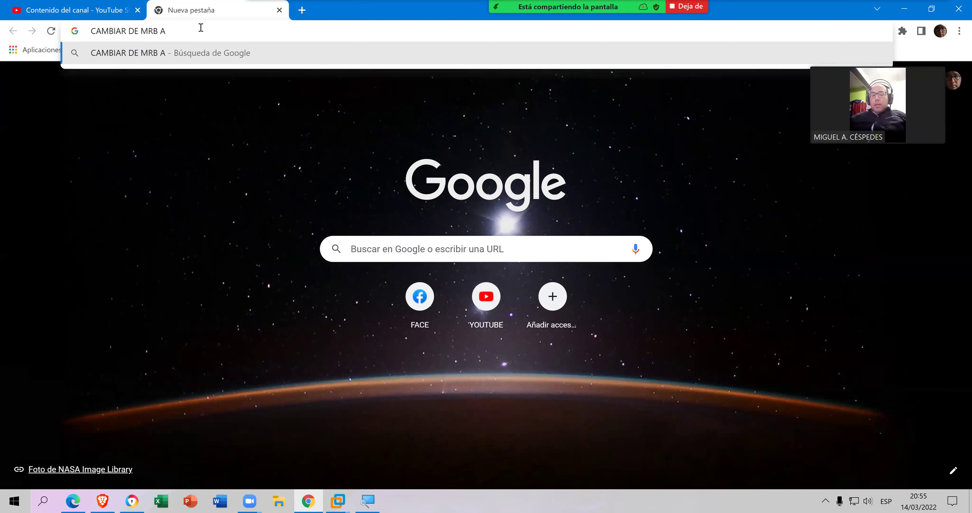
text(GPT)
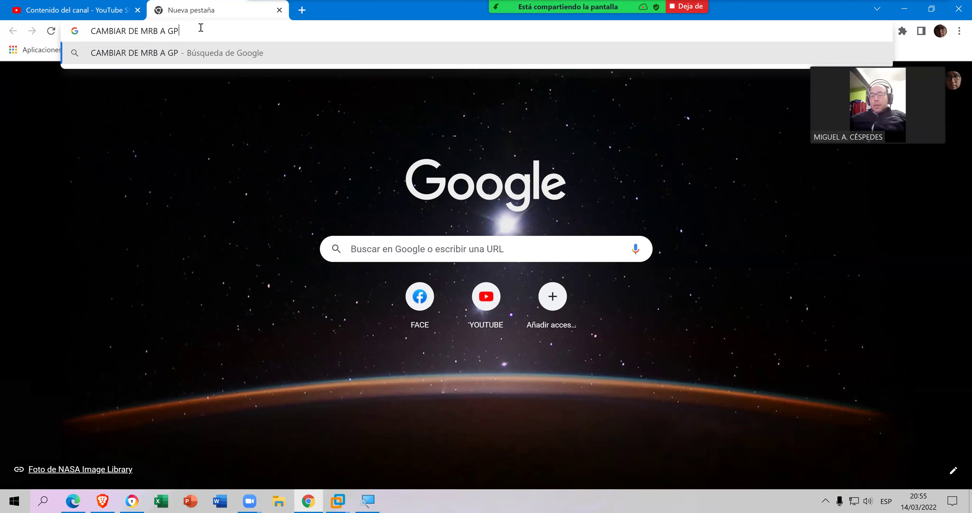
key(Return)
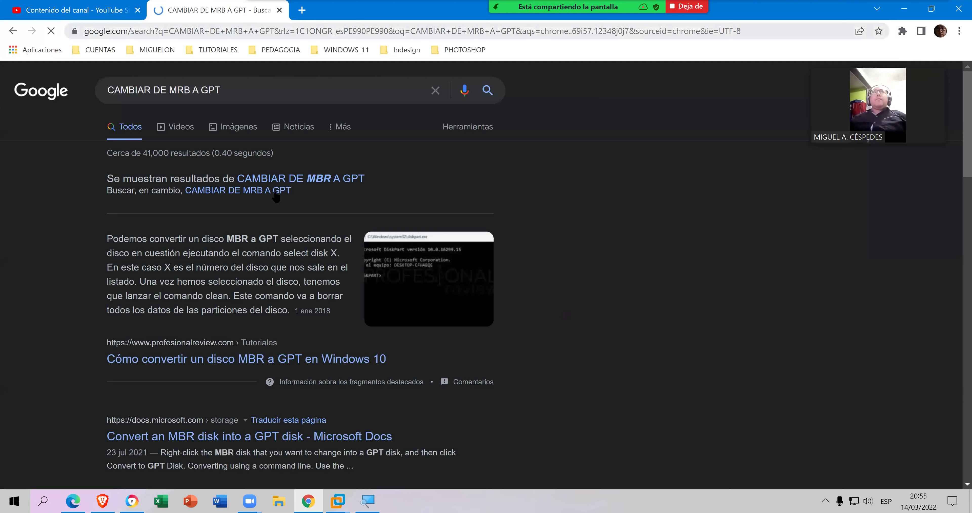
- Open the profesionalreview article, dismiss its privacy notice, and scroll to the DiskPart list disk section
click(268, 359)
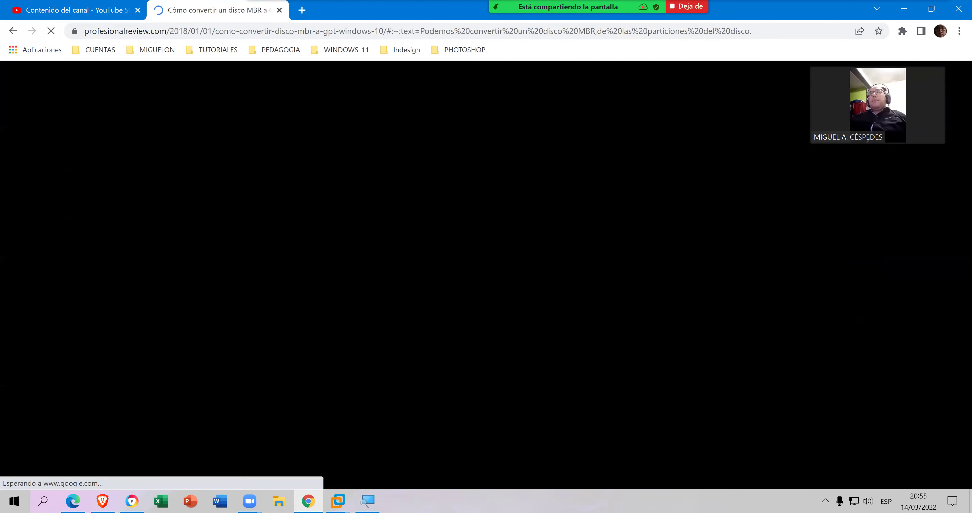
scroll(534, 270, down, 5)
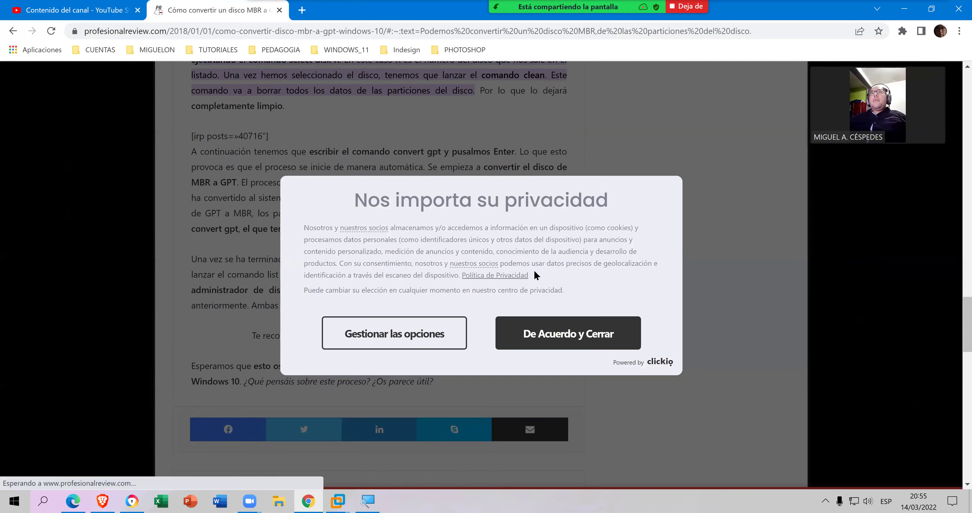
click(584, 343)
scroll(581, 296, down, 5)
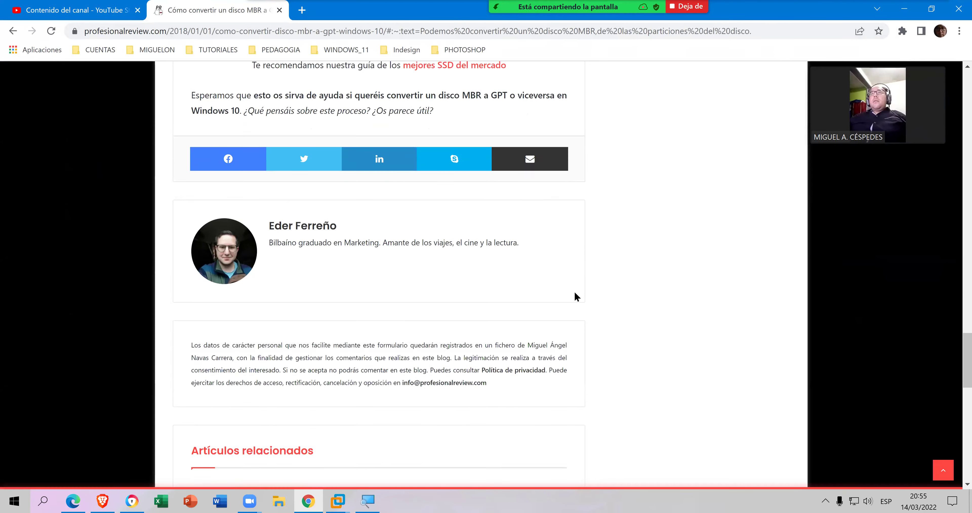
scroll(495, 307, up, 8)
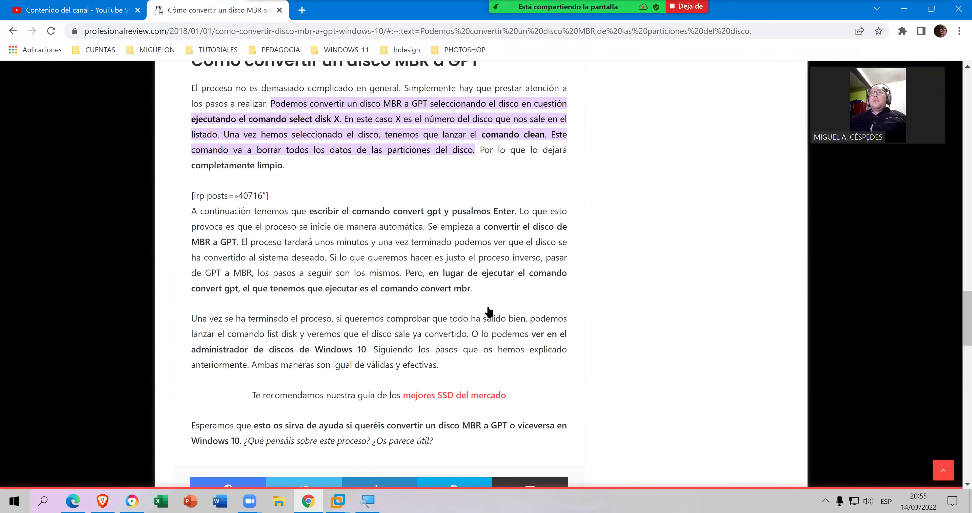
scroll(488, 312, up, 12)
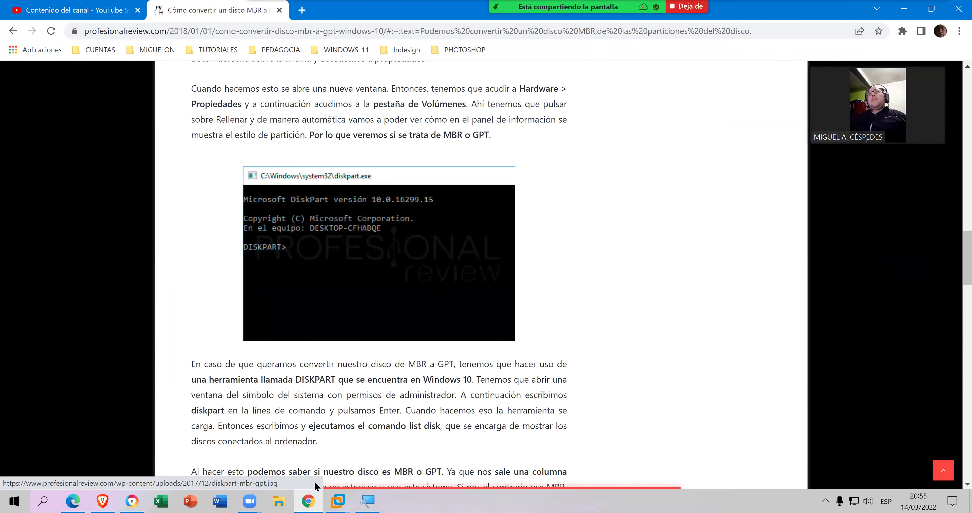
- Run diskpart and list disk in the VM's prompt, showing the 150 GB Disco 0 as GPT
click(338, 501)
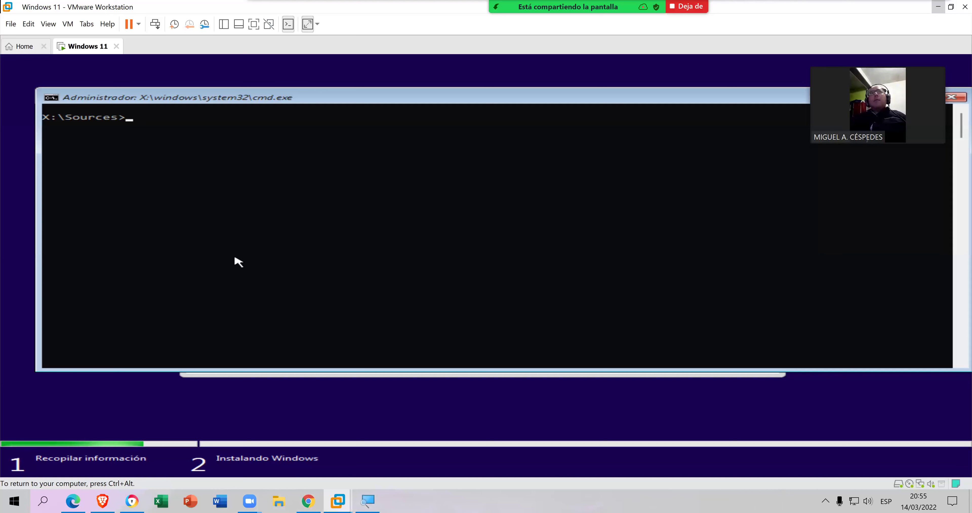
text(diskpart)
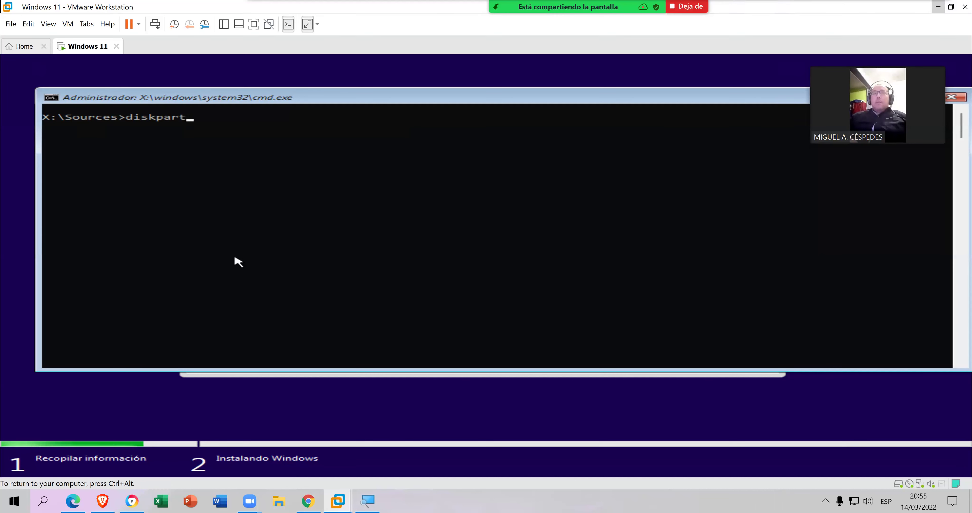
key(Return)
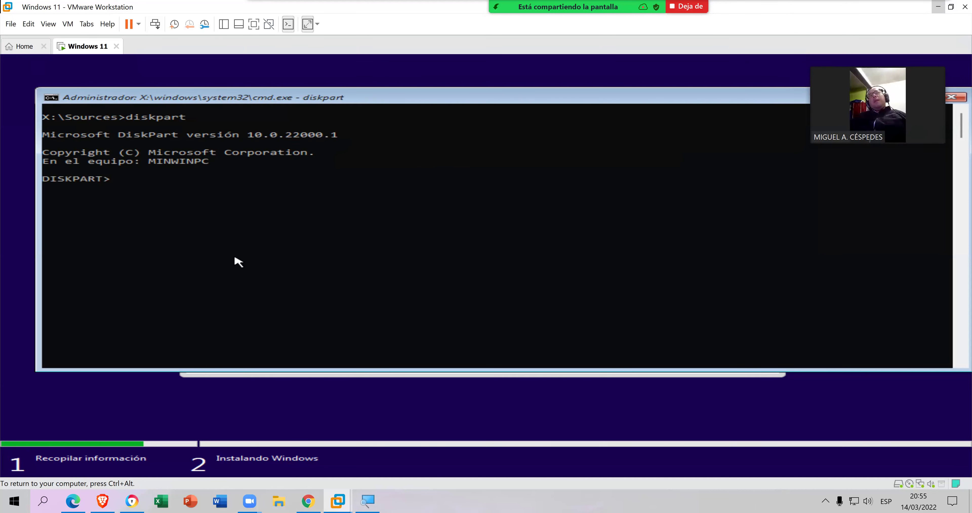
text(list disk)
key(Return)
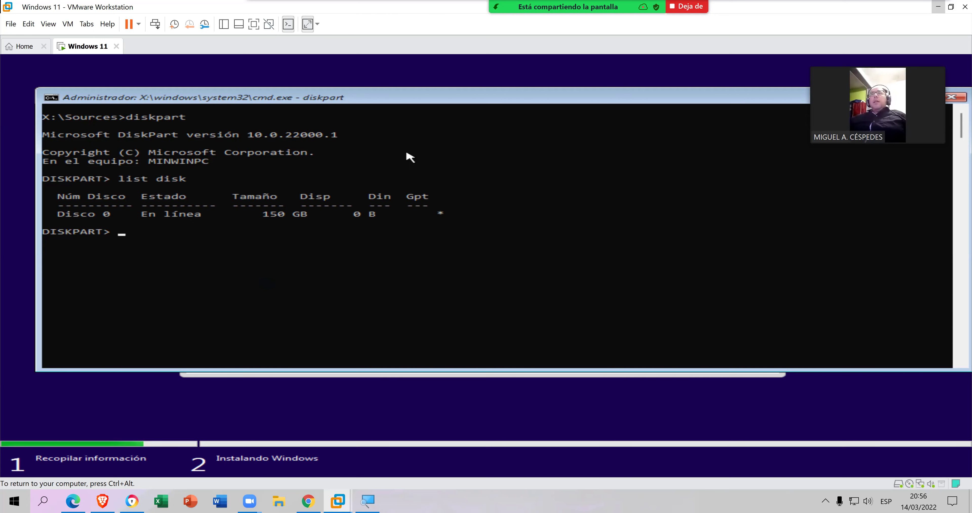
drag(412, 100, 412, 164)
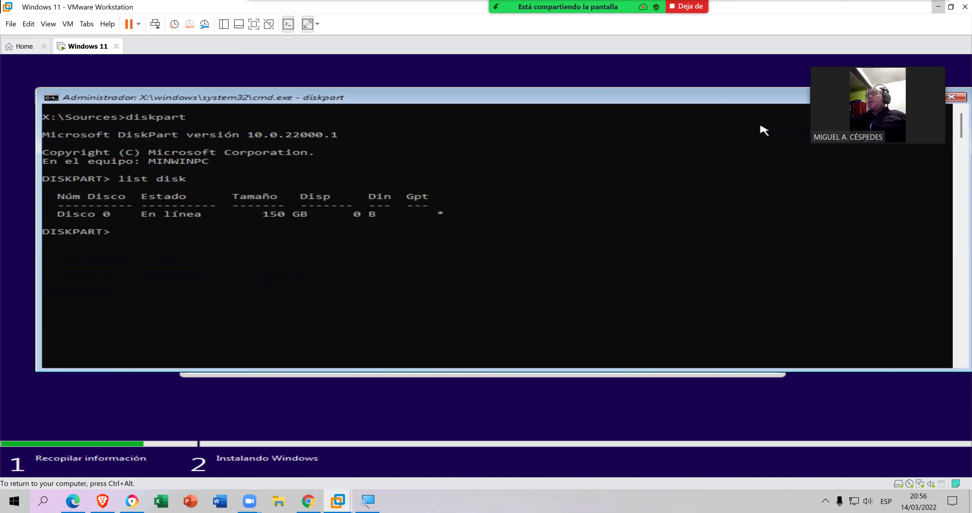
- Close the prompt, open a fresh one with Shift+F10, and start DiskPart again
click(951, 97)
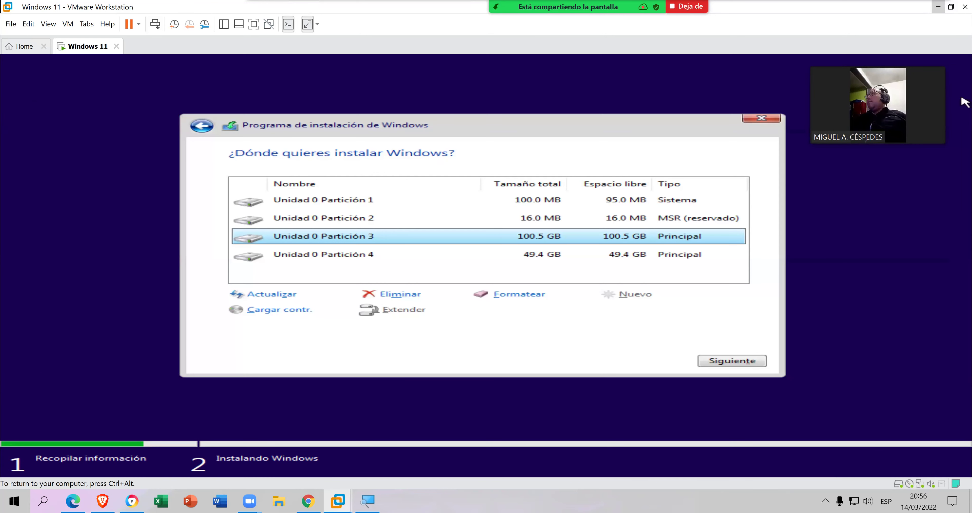
key(shift+F10)
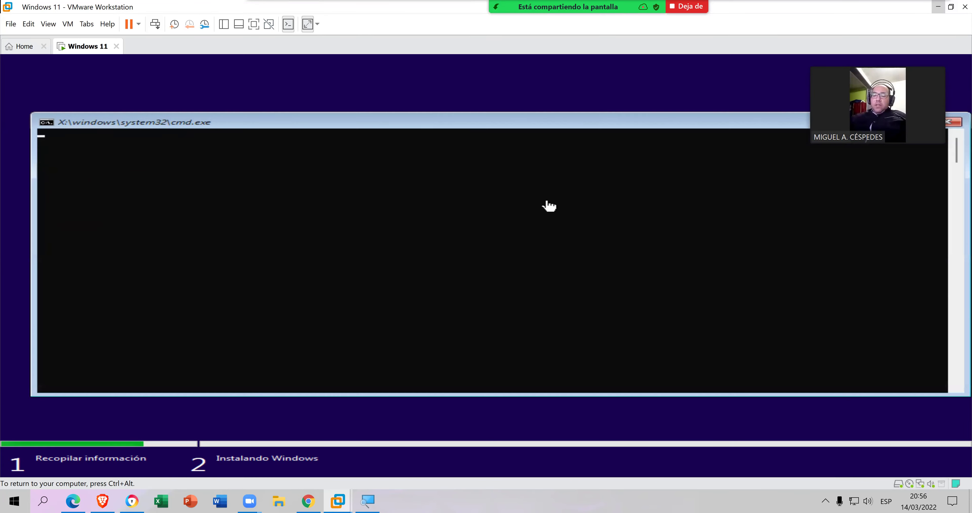
text(disk)
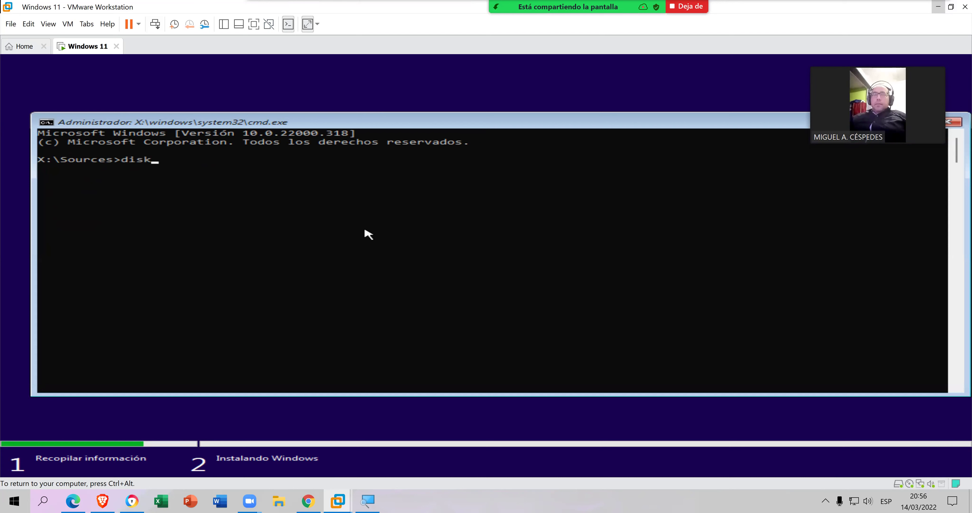
text(pat)
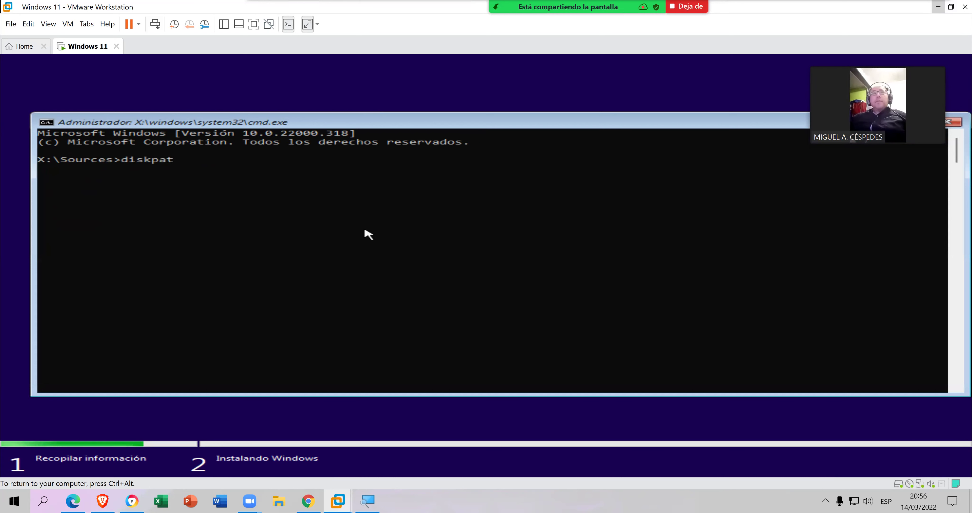
key(BackSpace)
text(rt)
key(Return)
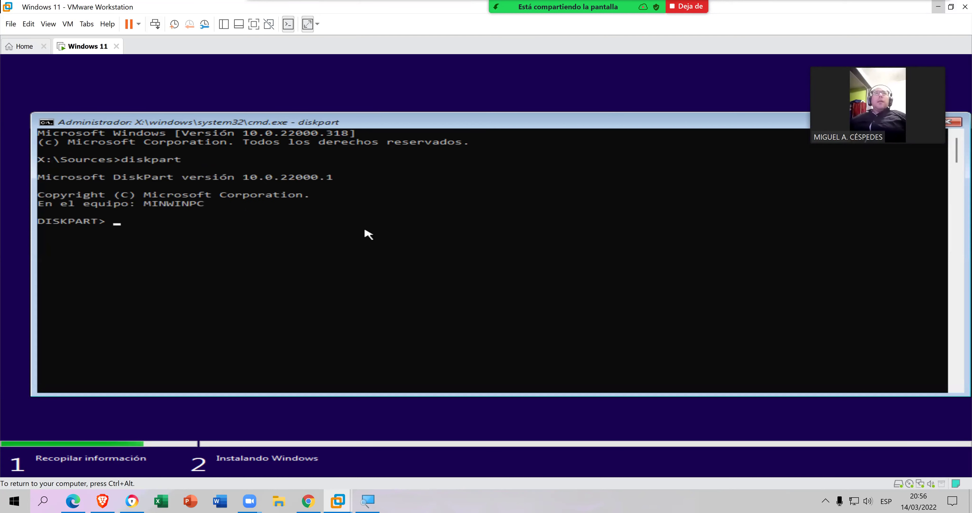
- List disks to reconfirm GPT, close the prompt, and select Unidad 0 Partición 3
text(li)
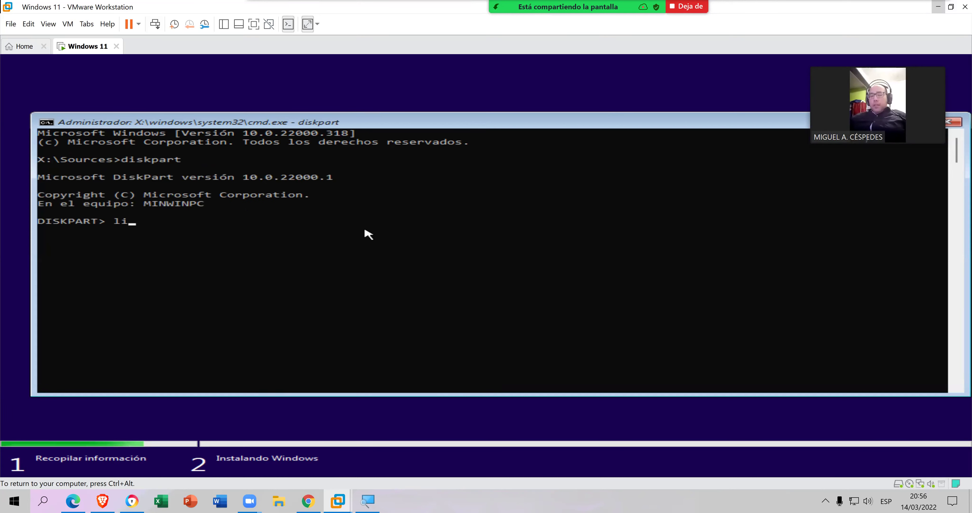
text(st disk)
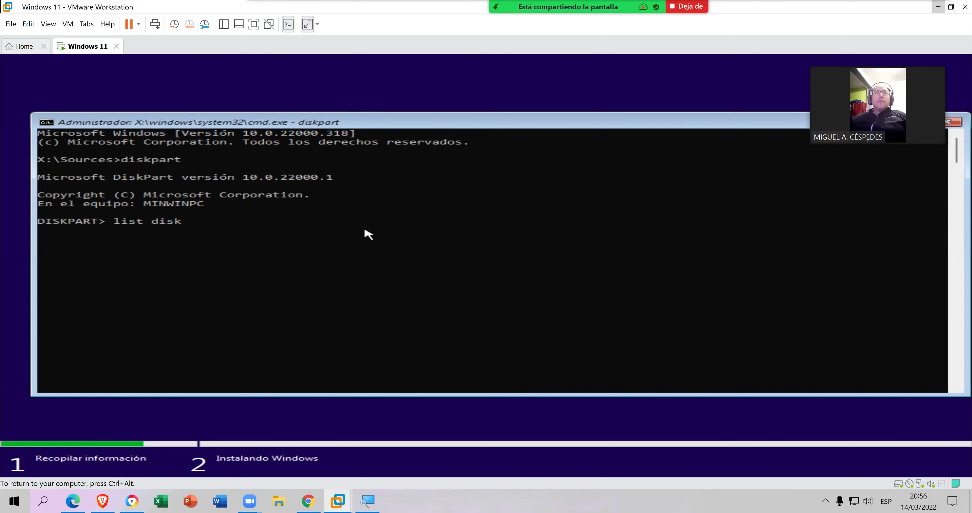
key(Return)
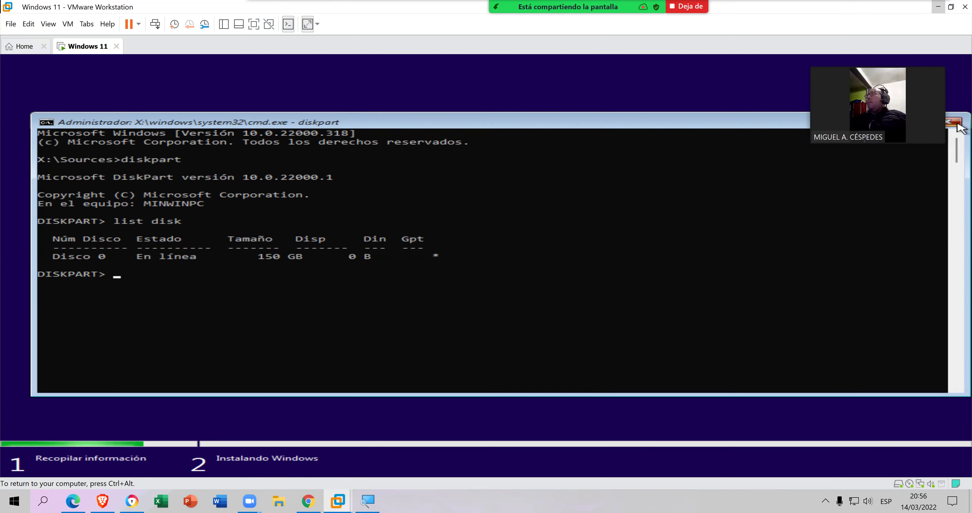
click(957, 125)
click(553, 239)
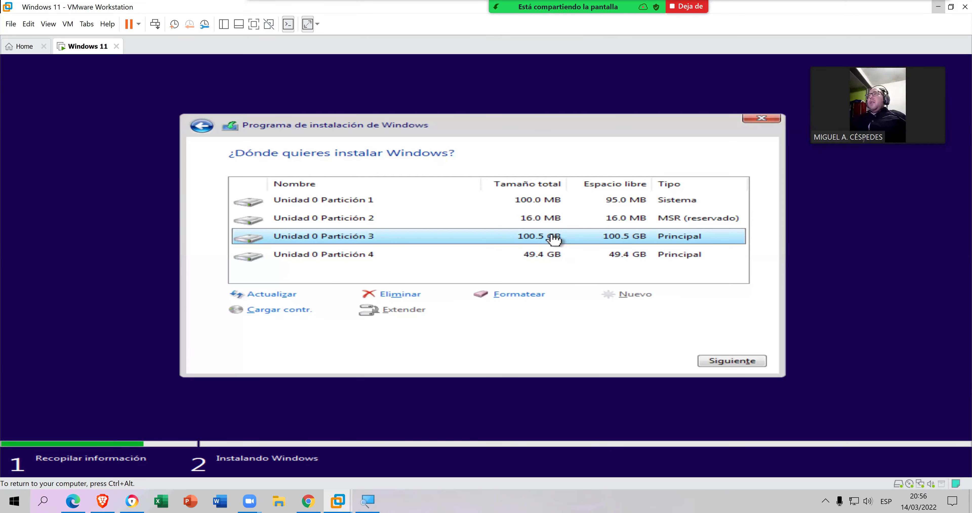
- Begin installing on Partición 3, then close the MBR-to-GPT article tab and return to the VM
click(762, 362)
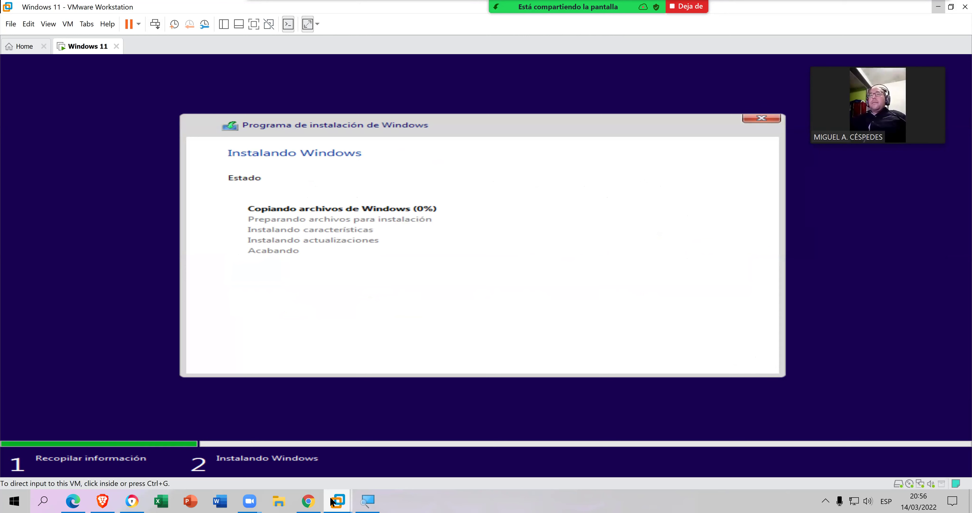
mouse_move(310, 497)
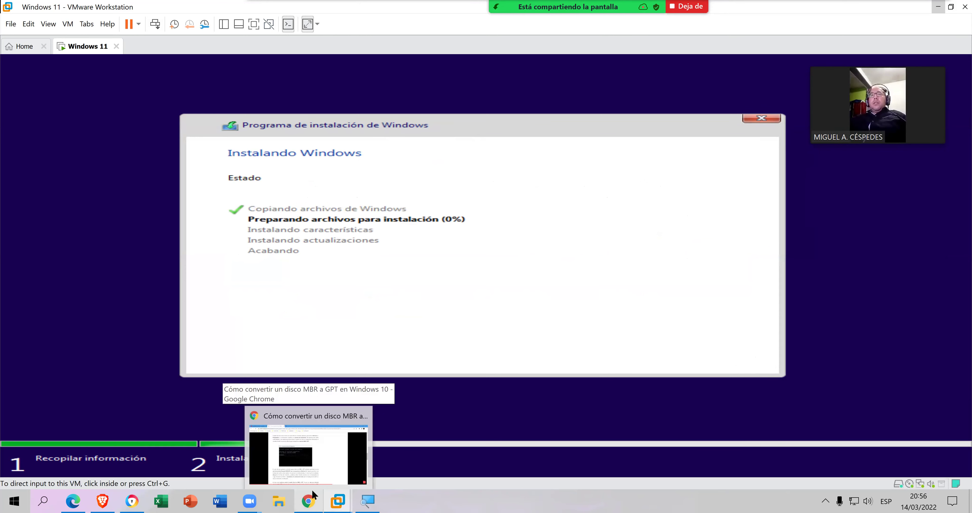
click(327, 475)
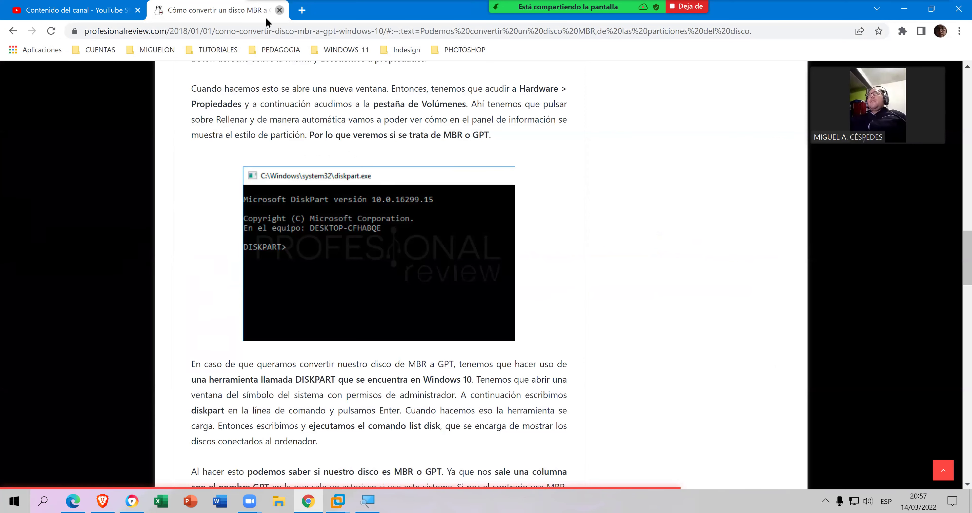
click(279, 10)
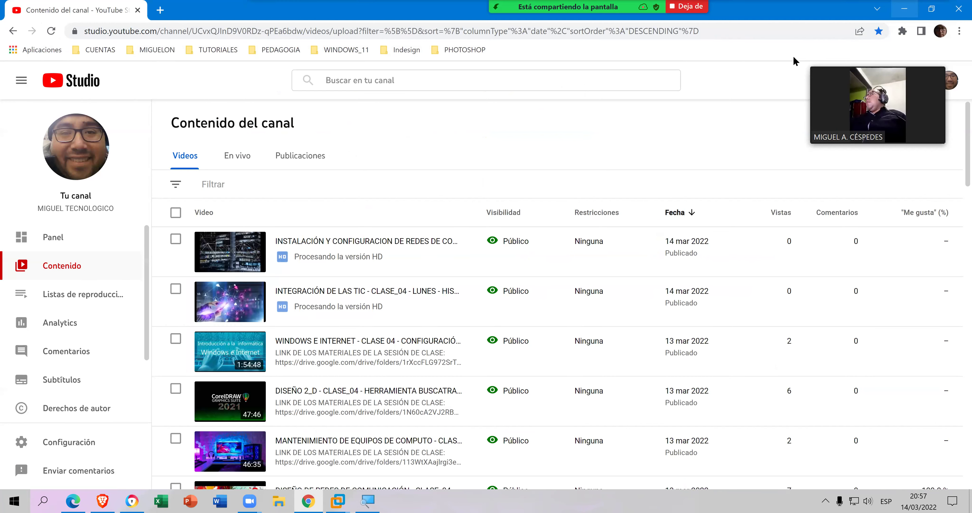
key(alt+Tab)
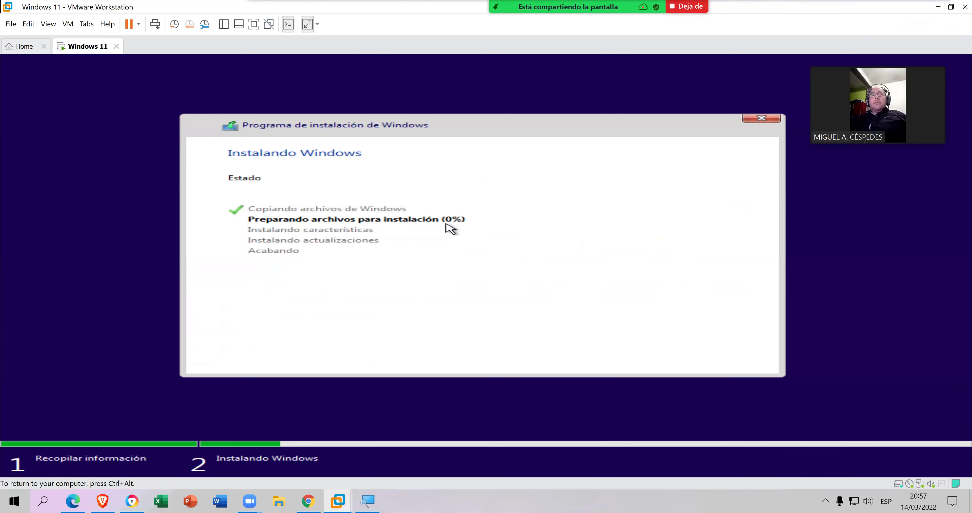
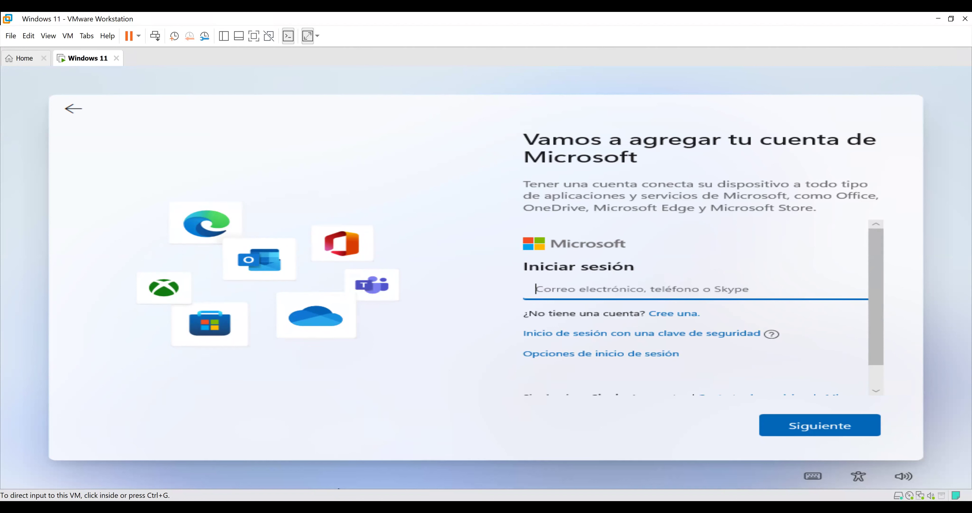
- Capture input into the Windows 11 VM at the 'Vamos a agregar tu cuenta de Microsoft' screen
click(612, 317)
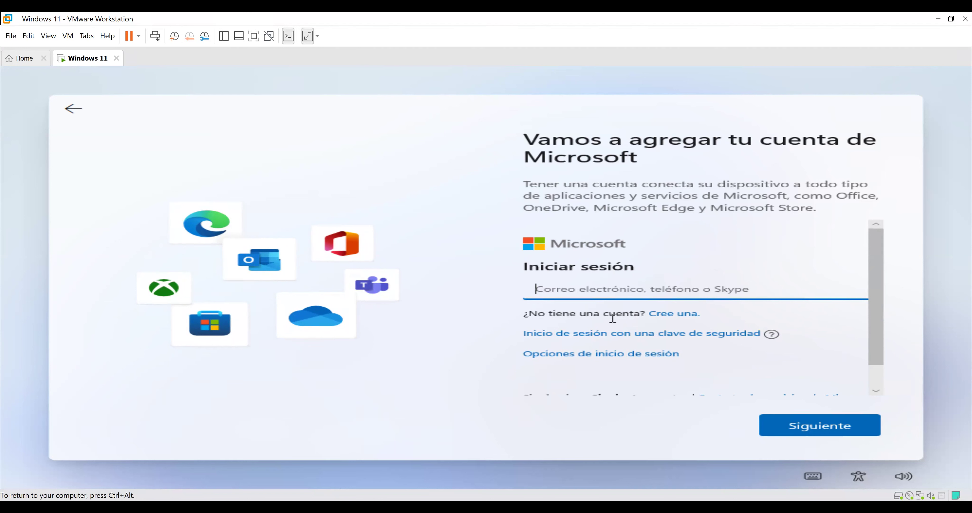
- Choose 'Cuenta sin conexión' under sign-in options and select 'Omitir por ahora' for the Microsoft account
click(587, 291)
scroll(879, 335, down, 2)
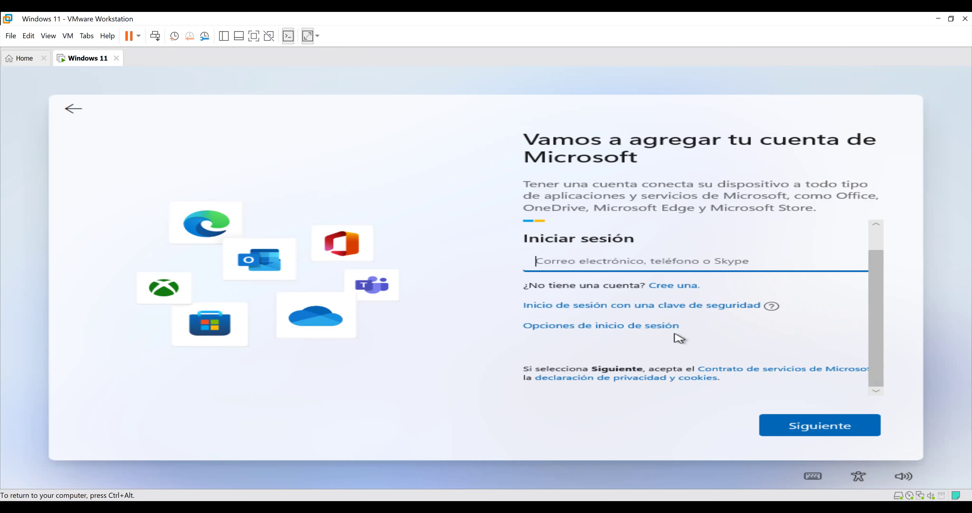
click(661, 328)
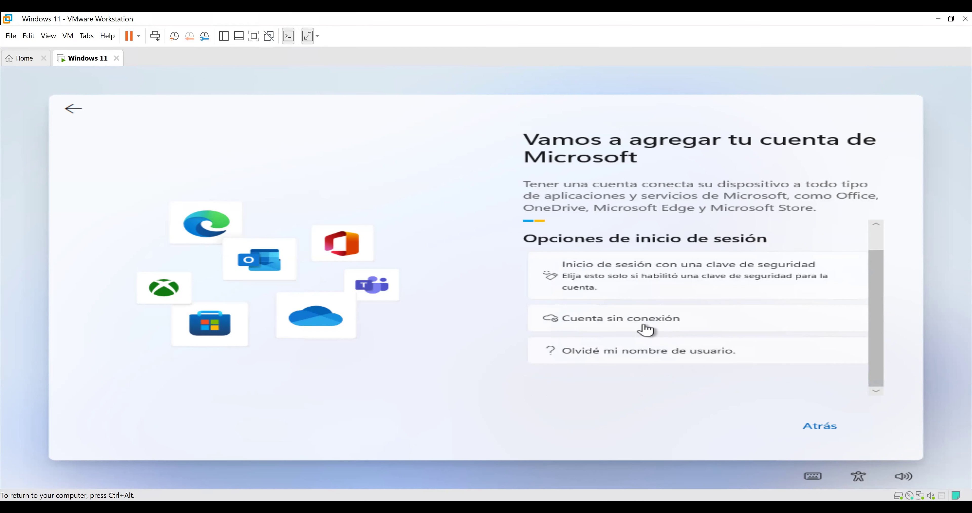
click(646, 331)
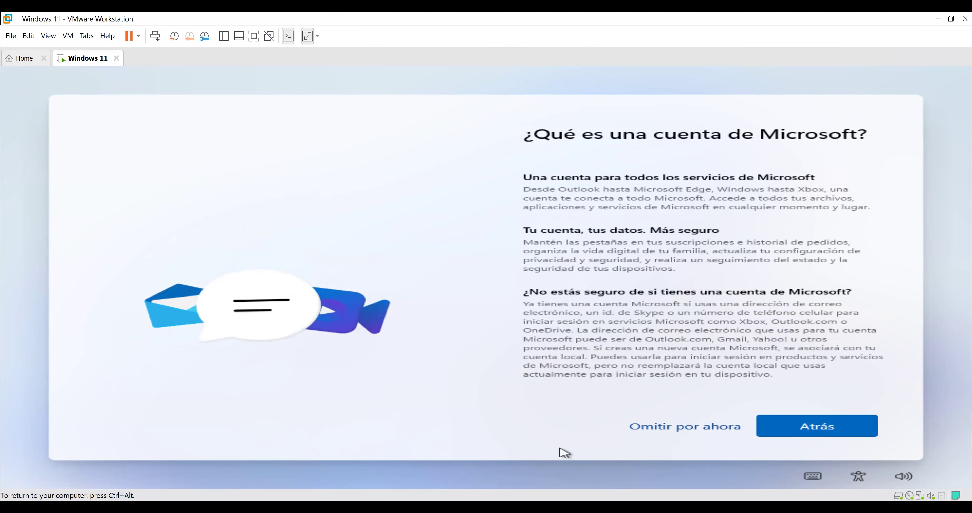
click(633, 433)
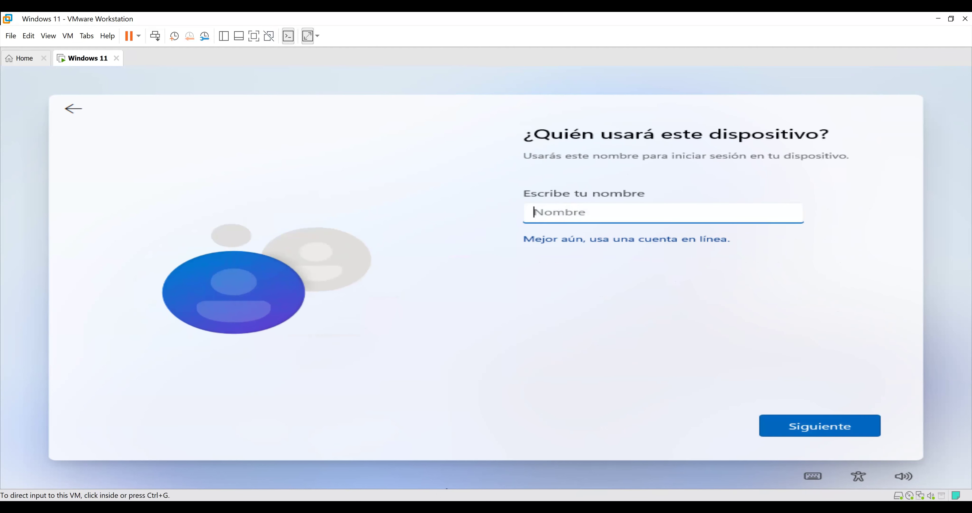
- Enter the local account's user name and continue without setting a password
click(633, 249)
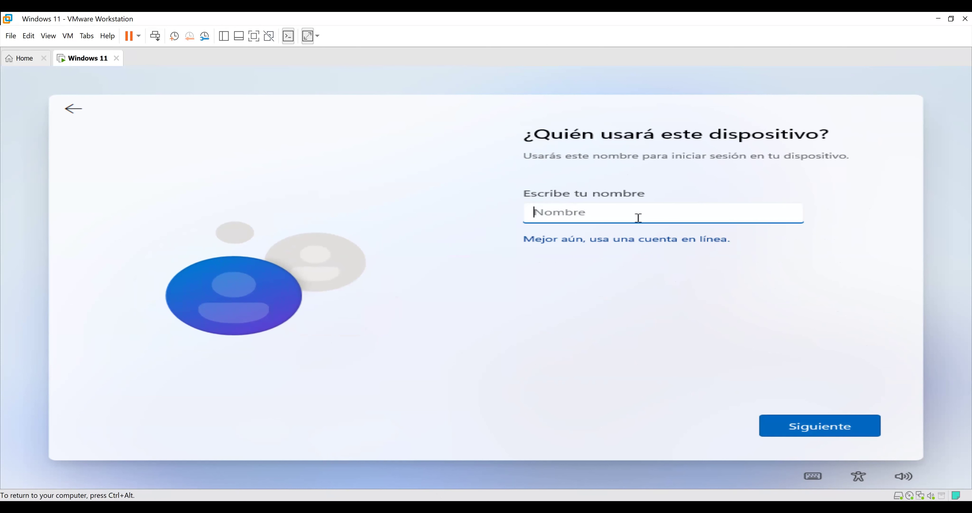
text(MIGUELON)
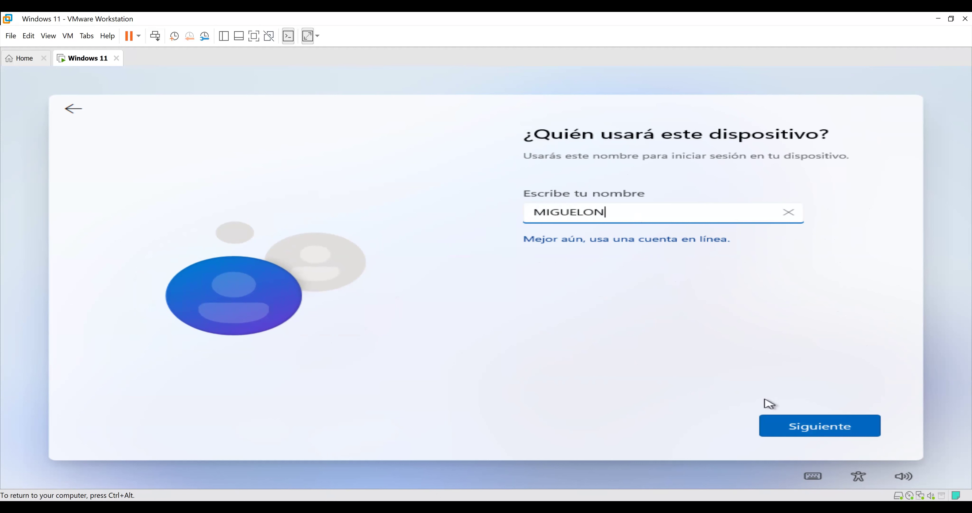
click(798, 427)
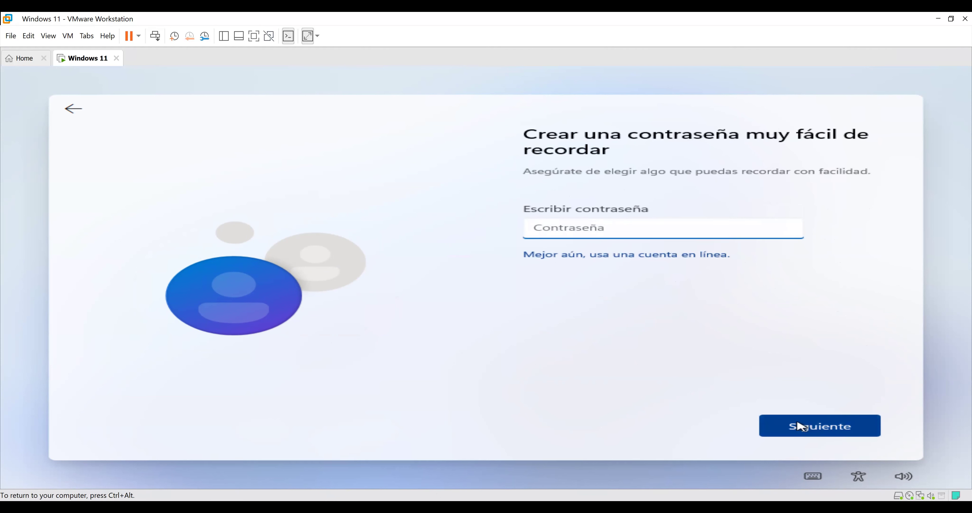
click(801, 427)
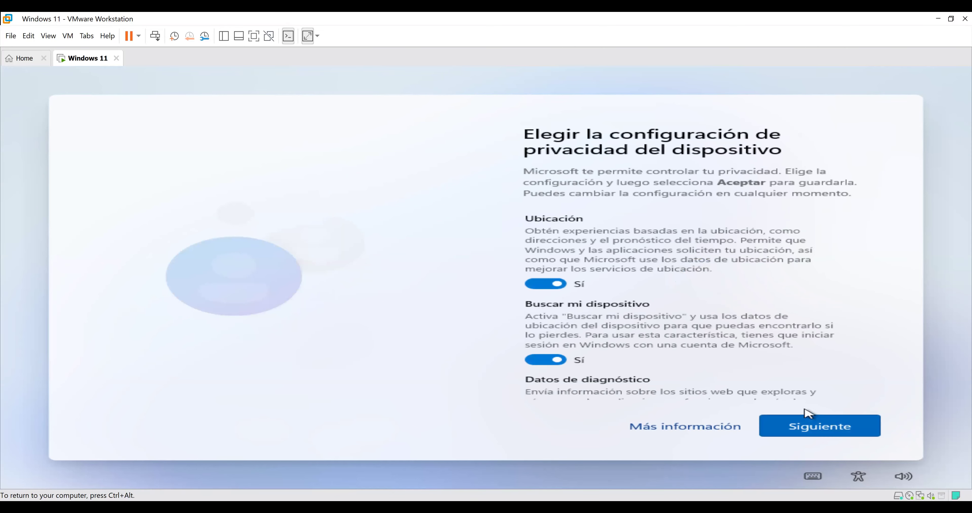
- Turn off location, Find my device, inking, tailored experiences and advertising ID, keep required diagnostics only, and accept
click(558, 284)
click(546, 351)
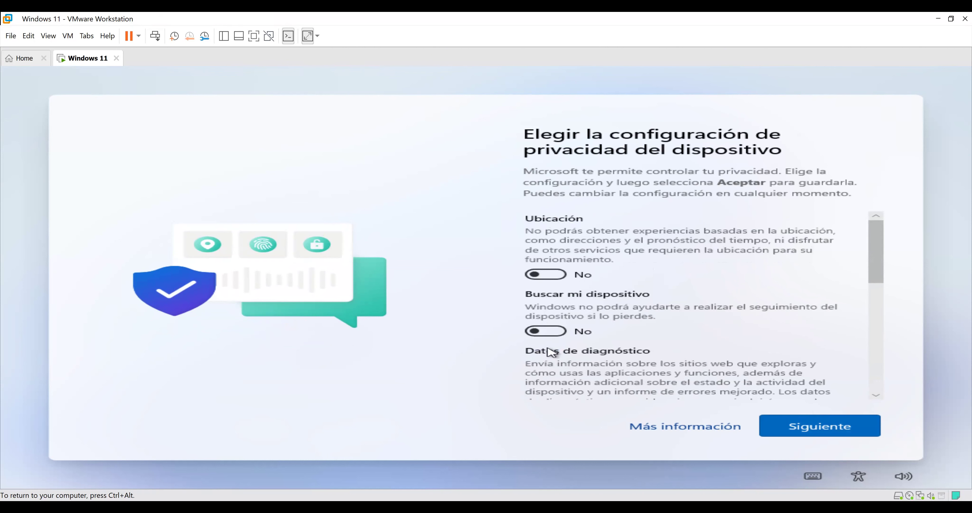
scroll(551, 358, down, 2)
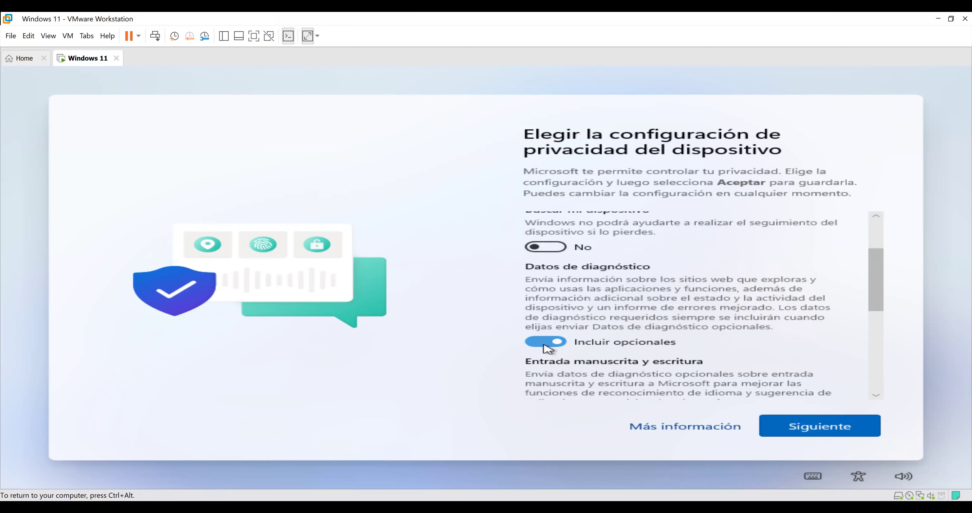
click(547, 341)
scroll(547, 345, down, 2)
click(546, 323)
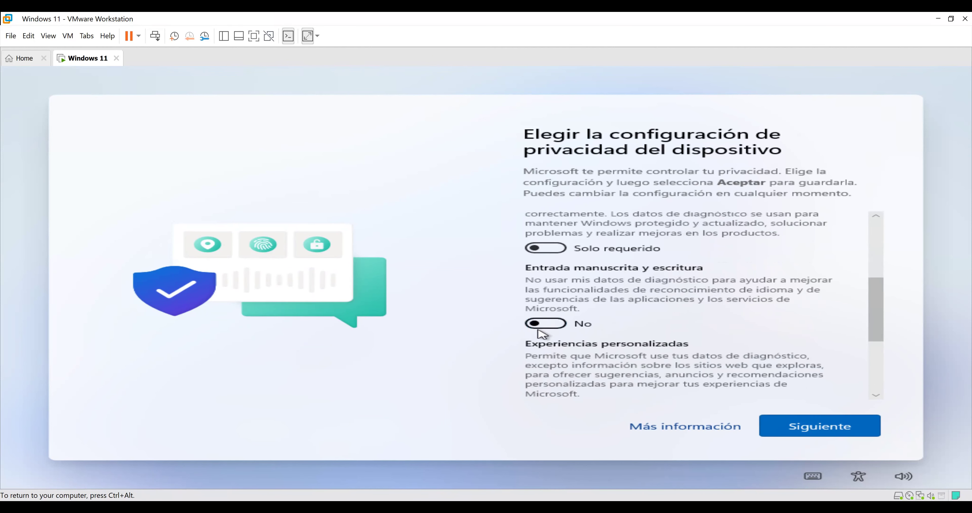
scroll(549, 339, down, 3)
click(547, 324)
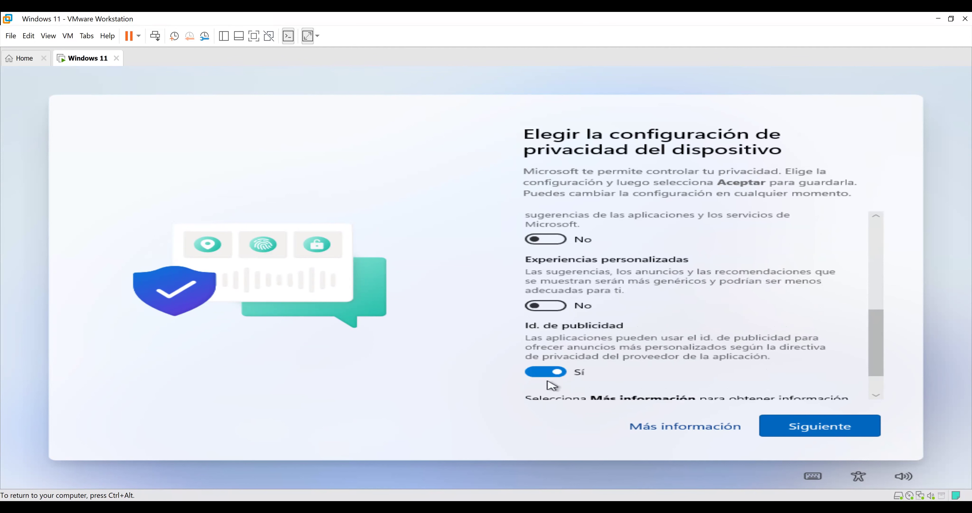
click(547, 372)
scroll(550, 377, down, 1)
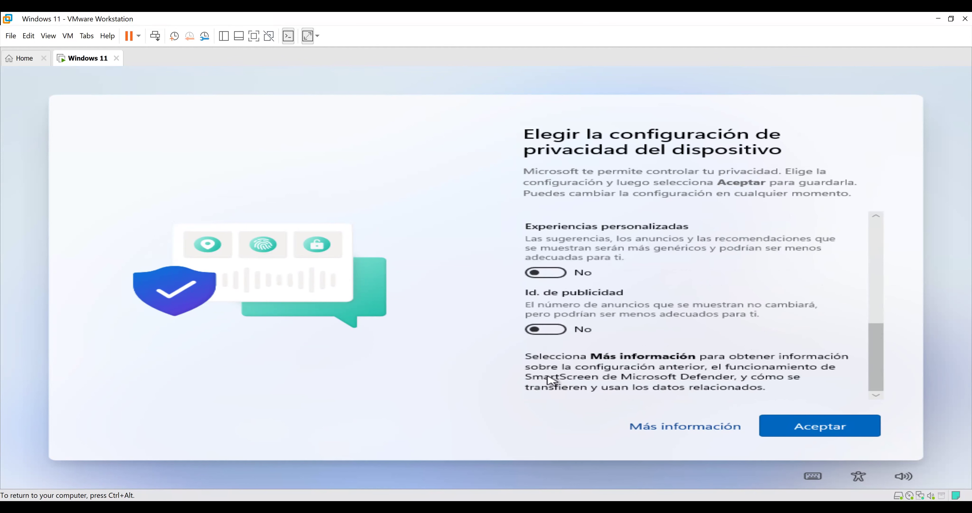
click(806, 427)
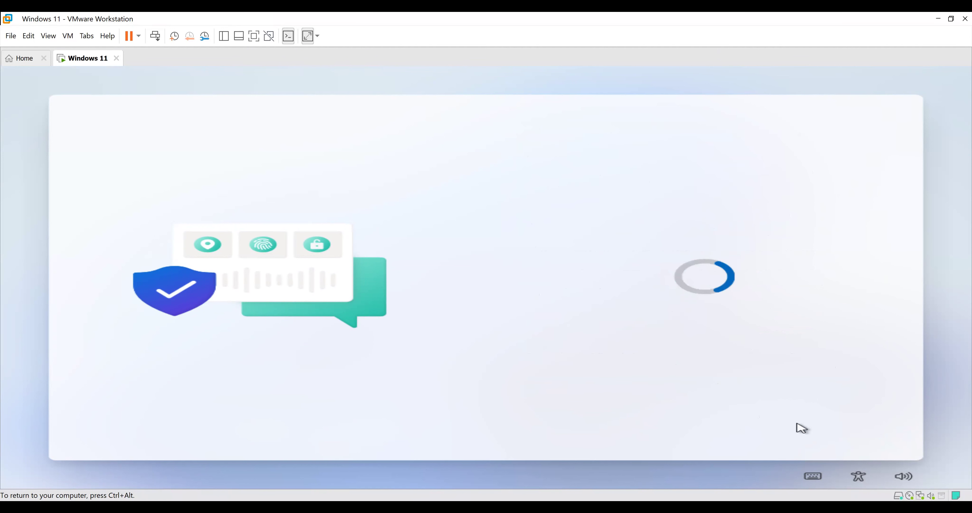
- Release input with Ctrl+Alt while Windows 11 setup finishes loading the desktop
key(ctrl+alt)
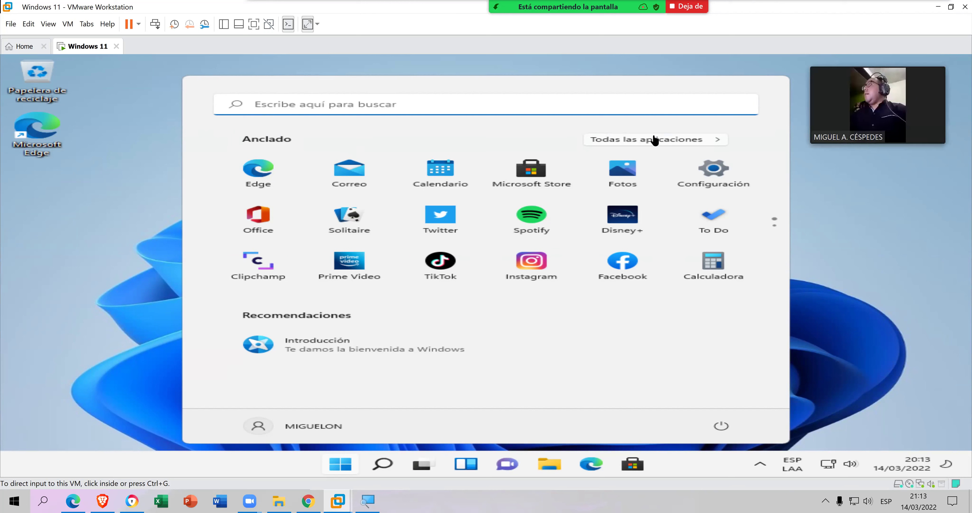
- Open Settings maximized at the Sistema > Activación page, then switch to Chrome on the host
click(148, 158)
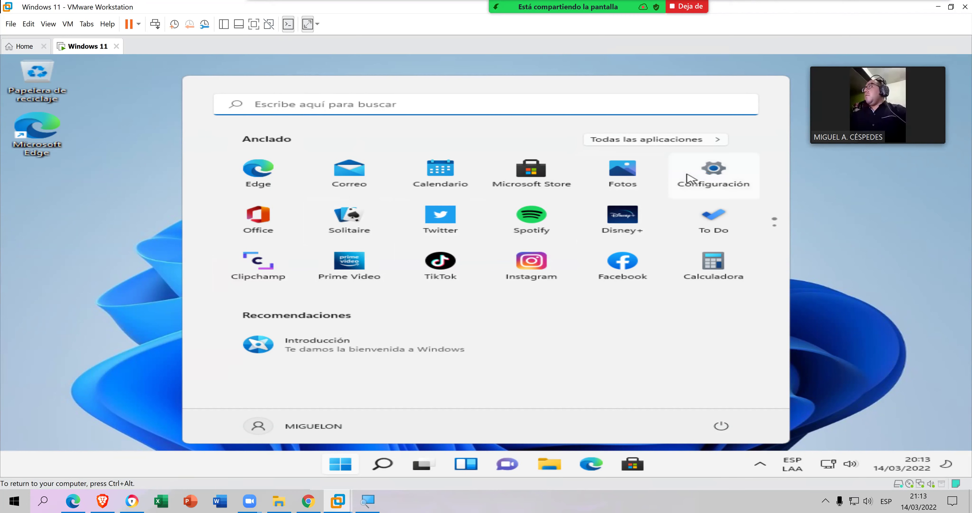
click(675, 190)
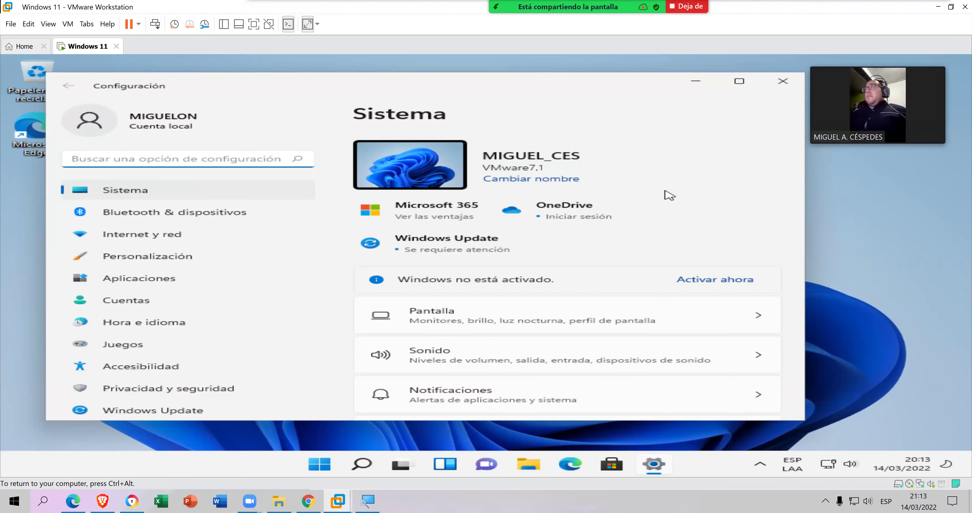
key(super+Up)
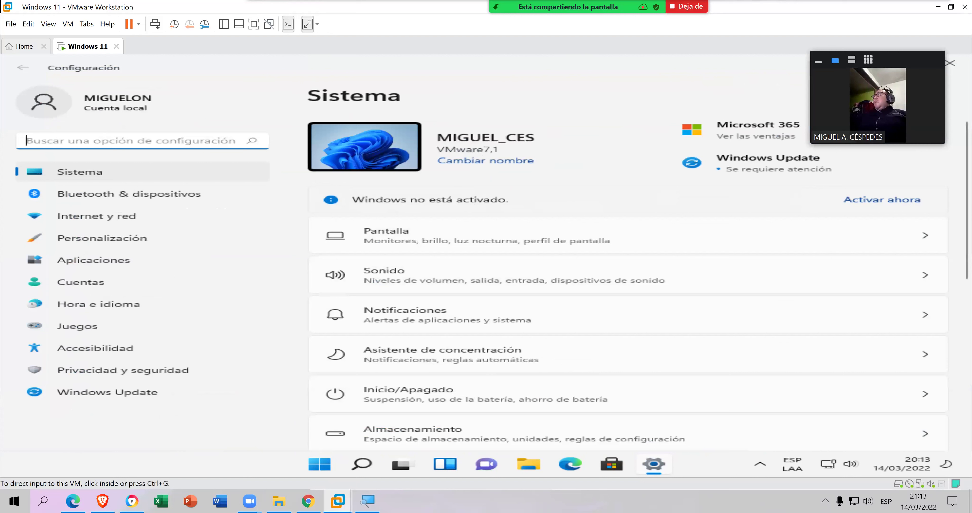
drag(906, 94, 866, 58)
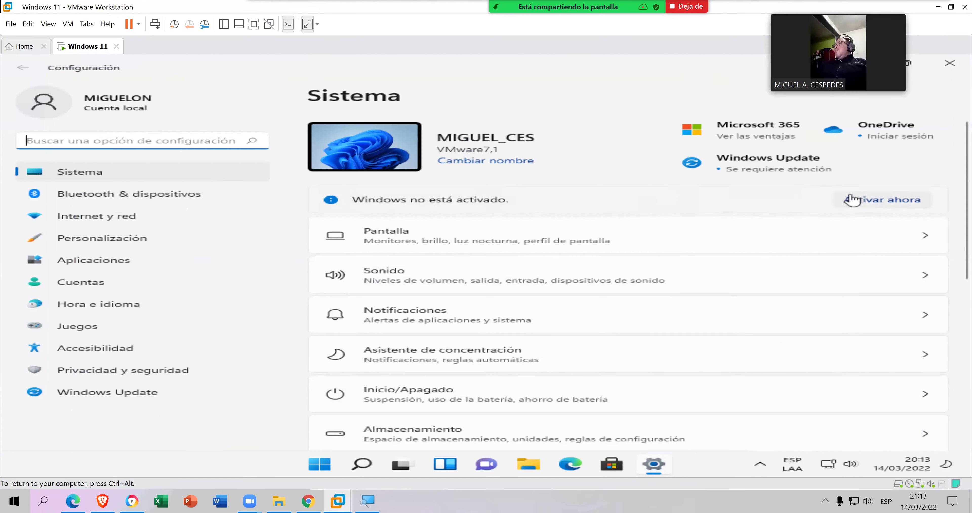
click(879, 200)
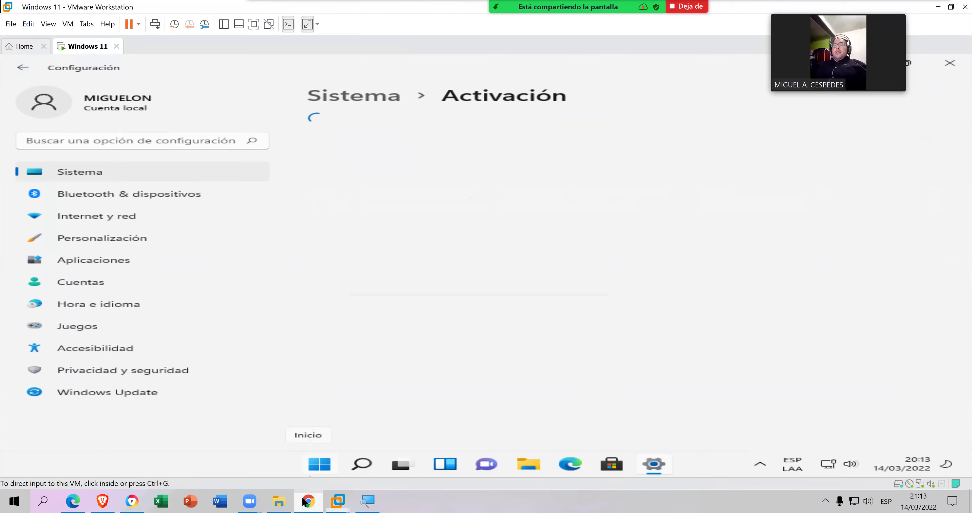
click(307, 500)
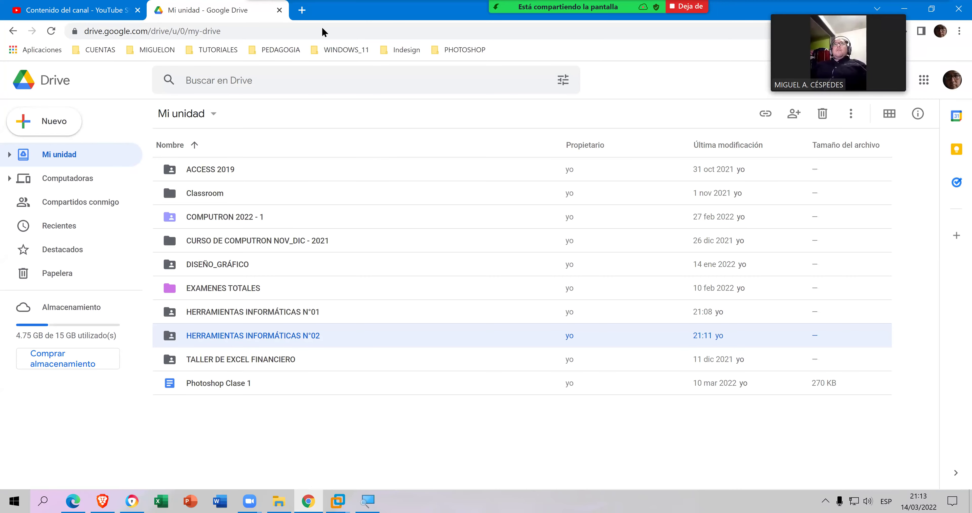
- In a new tab, search Google for 'ACTIVADOR DE WINDOWS 11' using the corrected spelling
key(ctrl+t)
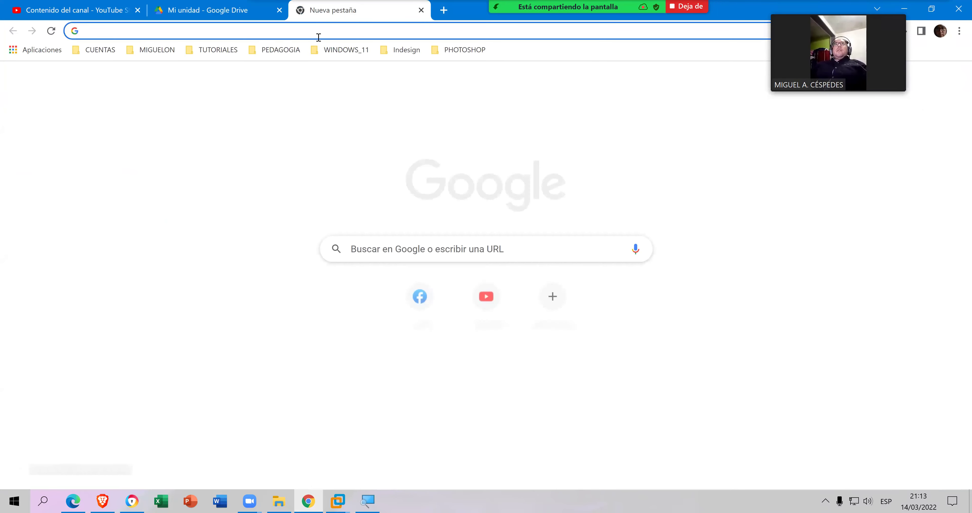
click(319, 34)
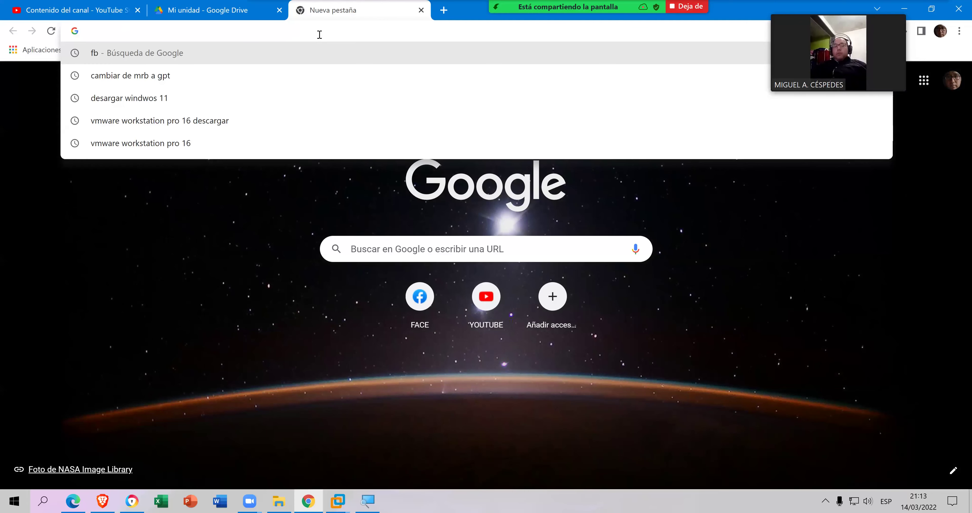
text(ACTIVADOR DE W)
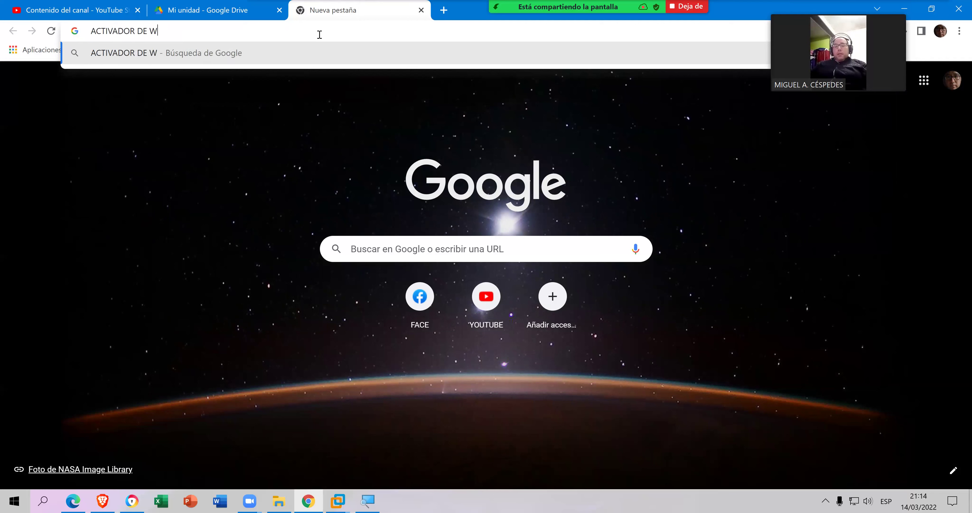
text(INDWOS 11)
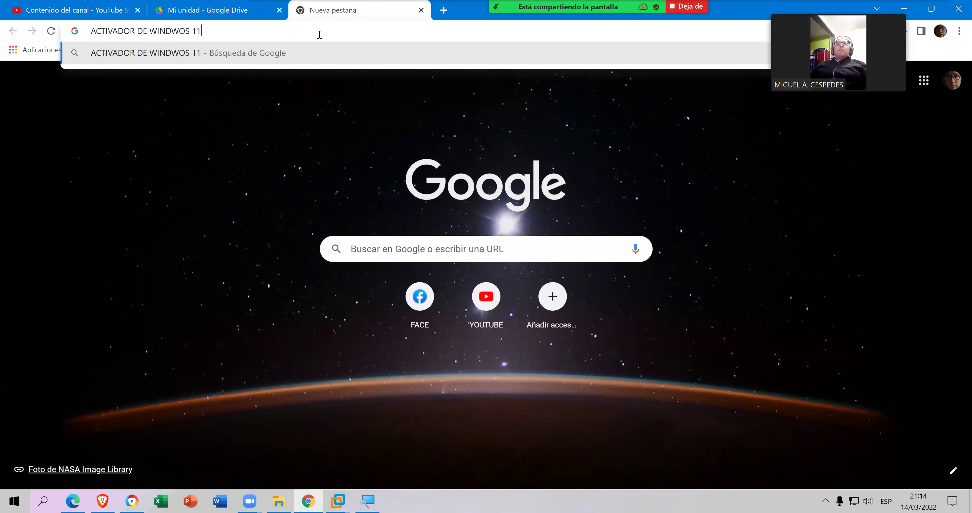
key(Return)
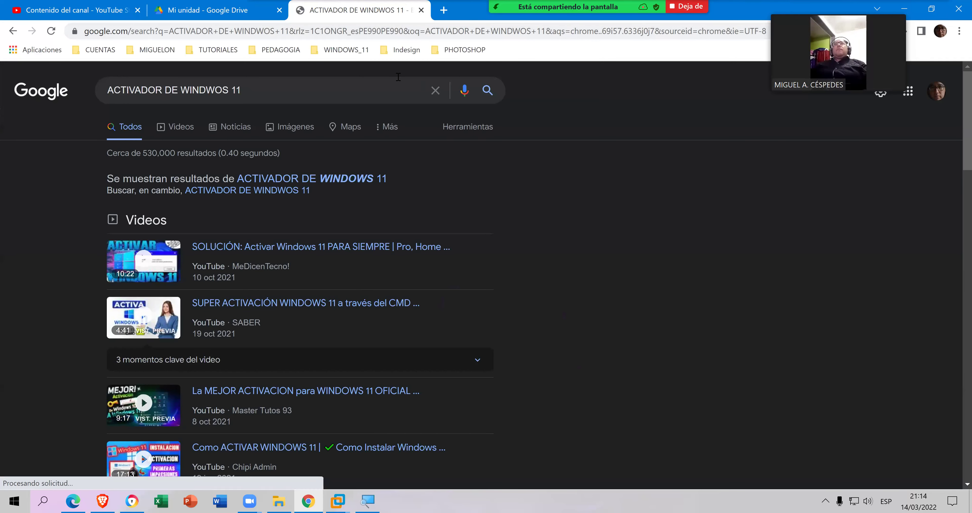
click(333, 178)
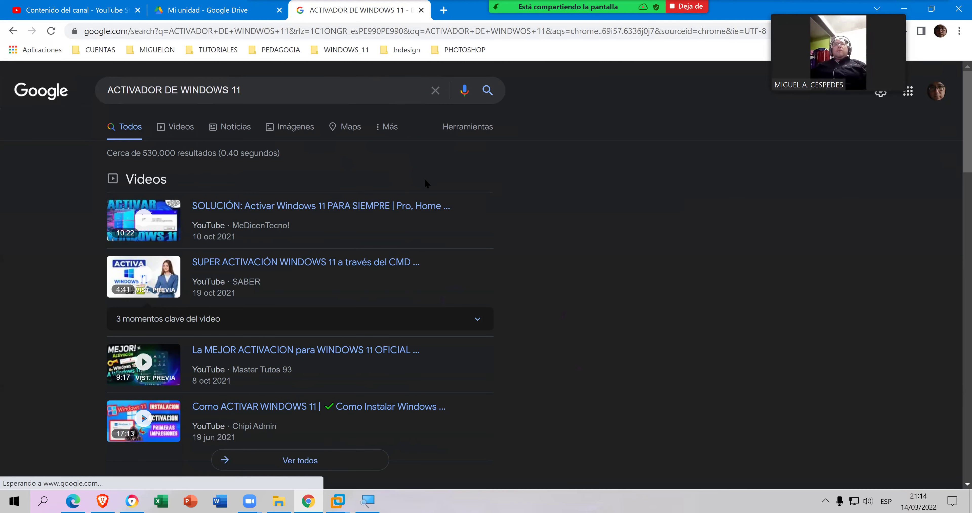
- Open the first activation video and follow its description's mega.nz link to W114CTIVACION.rar
click(348, 203)
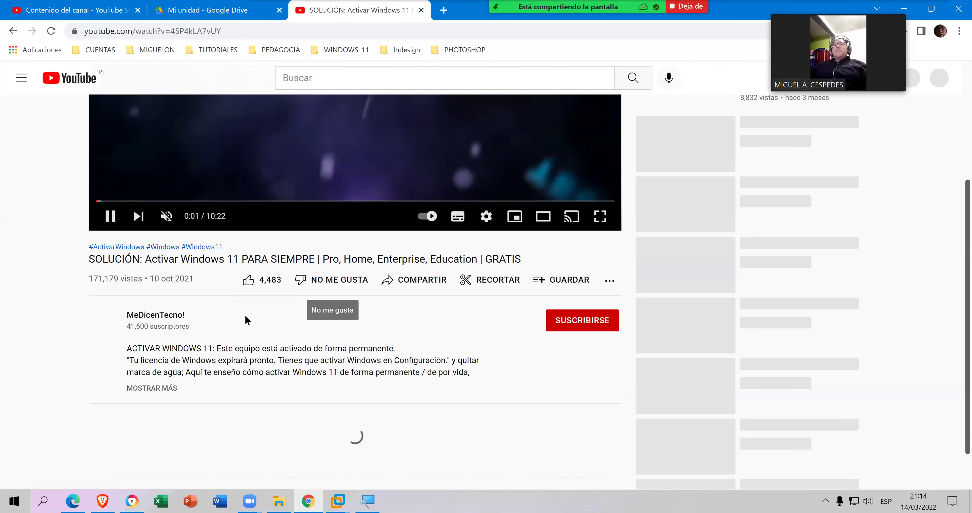
scroll(227, 294, down, 5)
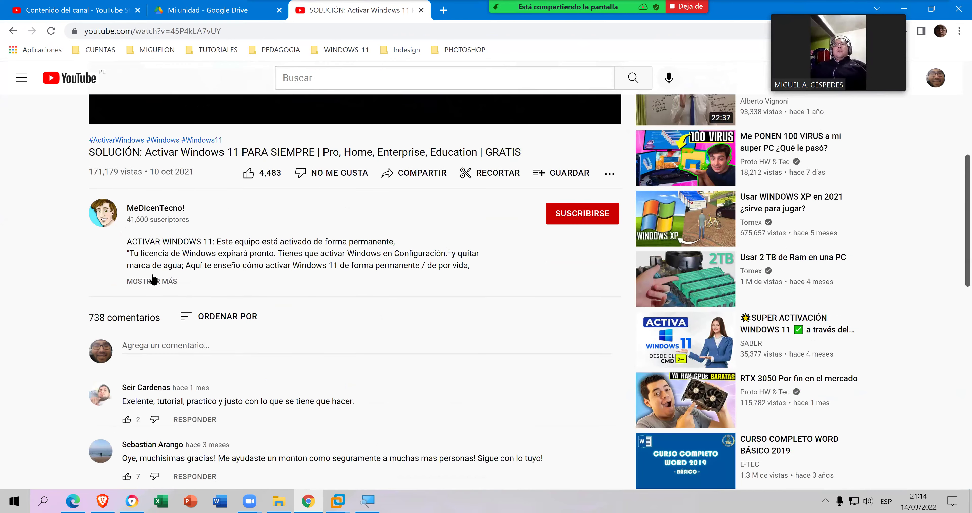
click(310, 282)
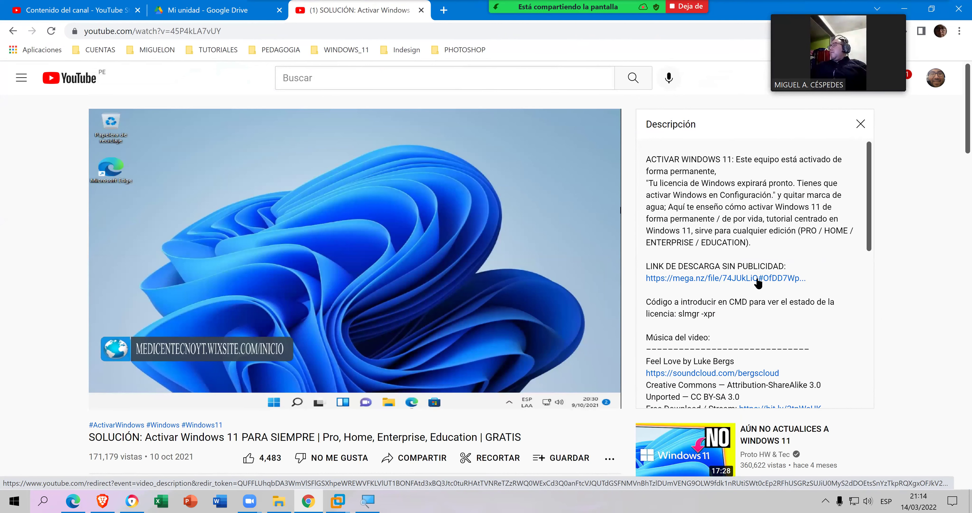
click(755, 276)
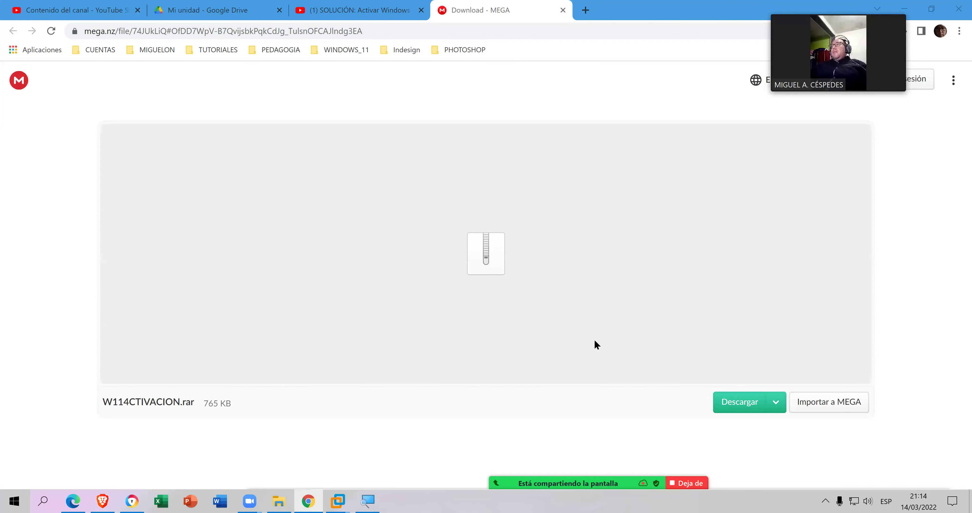
- Try downloading W114CTIVACION.rar, then remove the virus-blocked entry from Chrome's downloads list
click(740, 402)
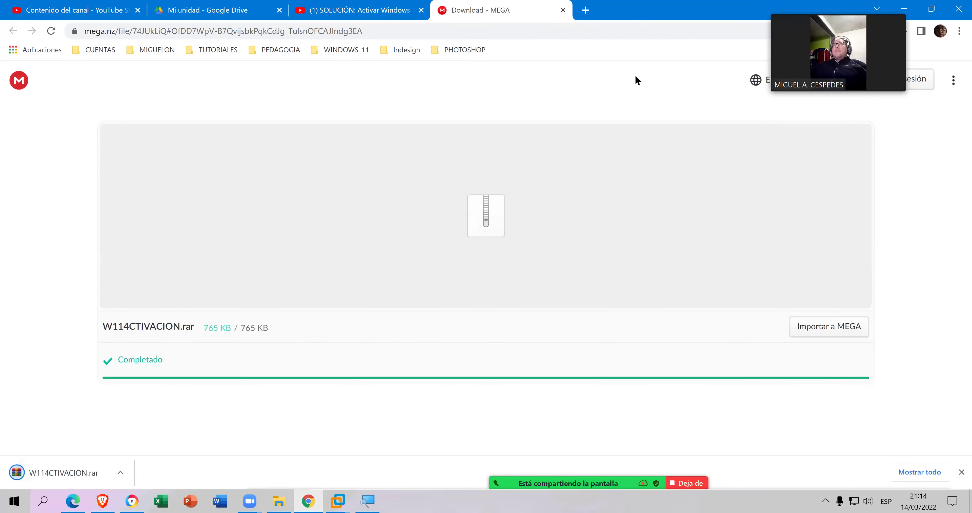
click(562, 10)
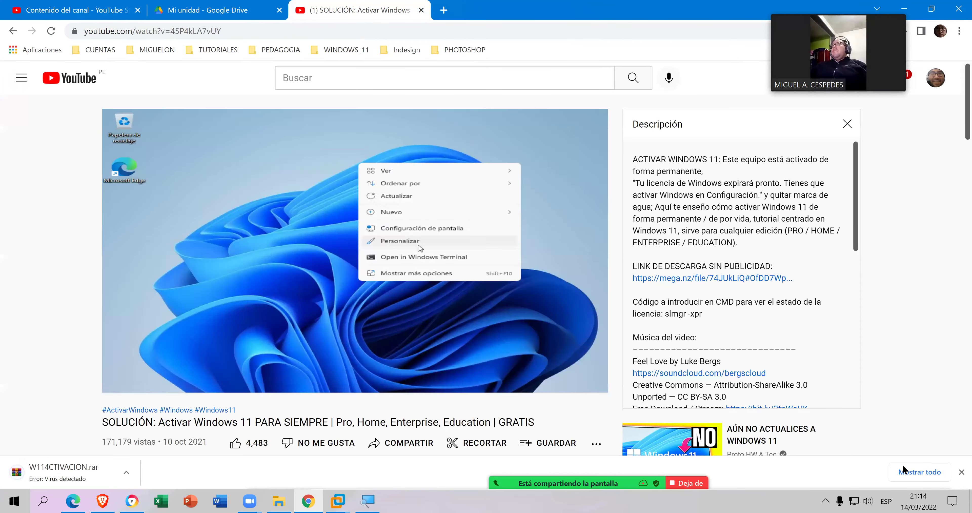
click(903, 470)
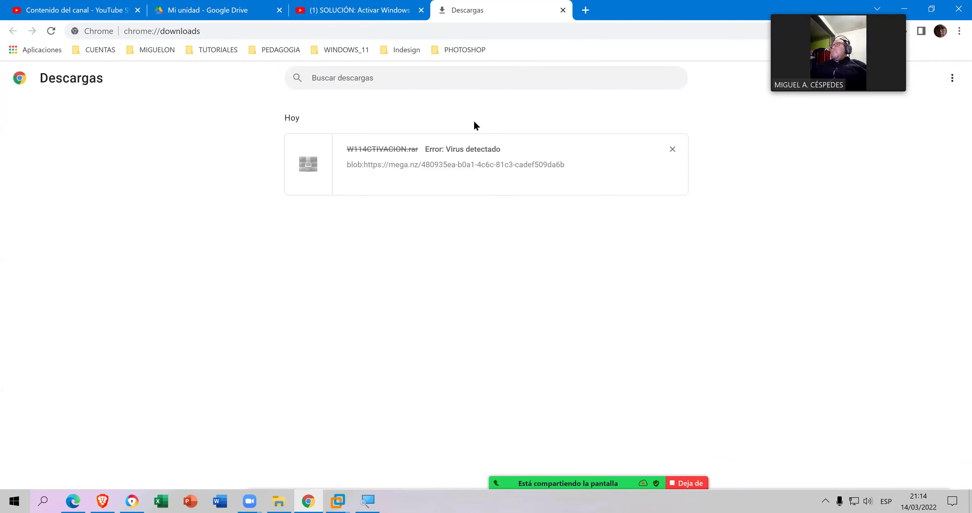
click(672, 150)
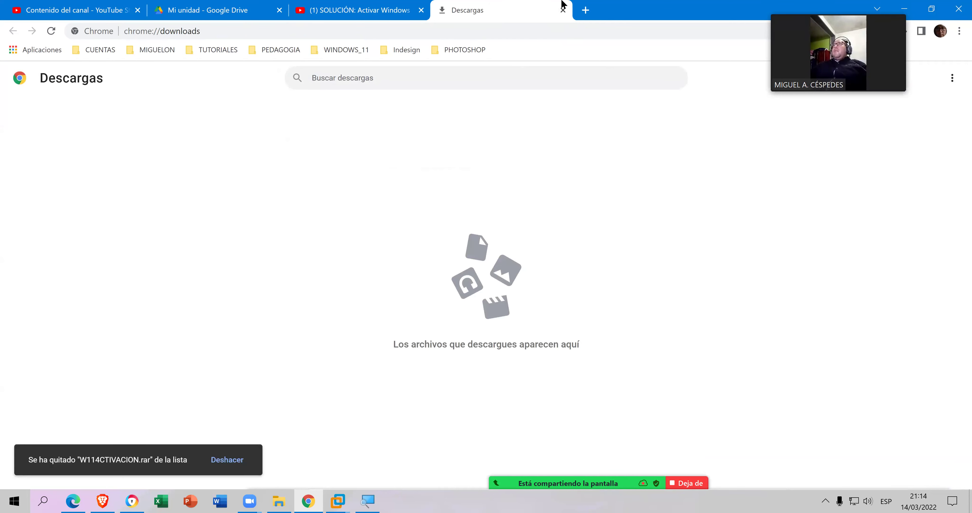
click(563, 10)
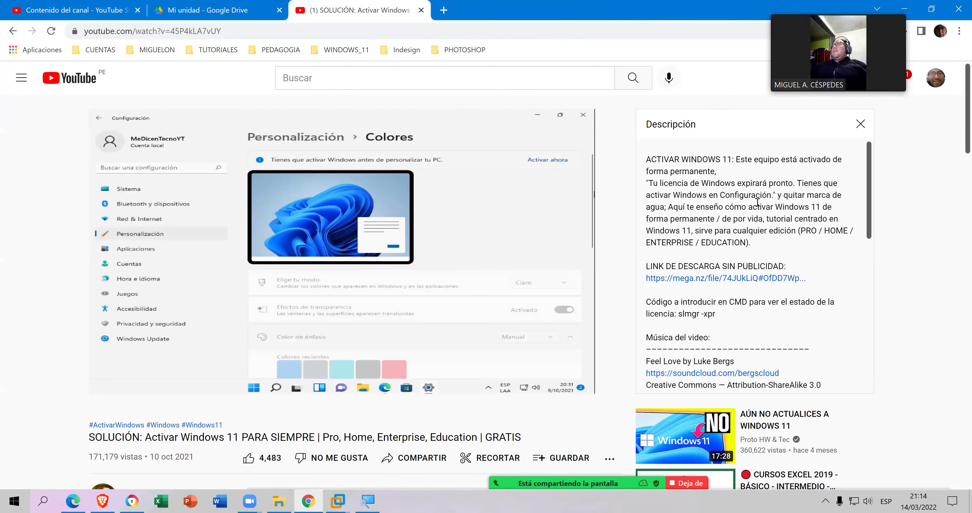
- Reopen the MEGA link, show its download options, and bring up Windows Settings with Win+I
click(729, 278)
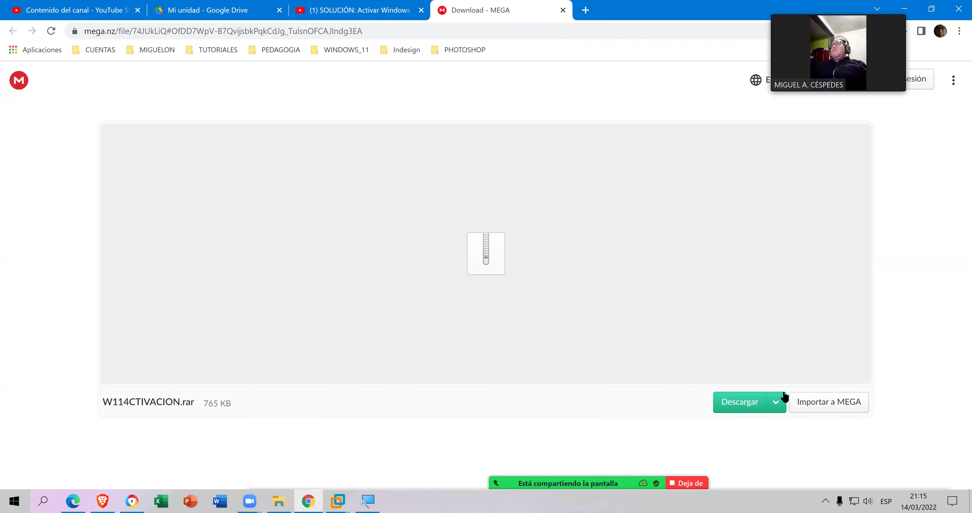
click(775, 401)
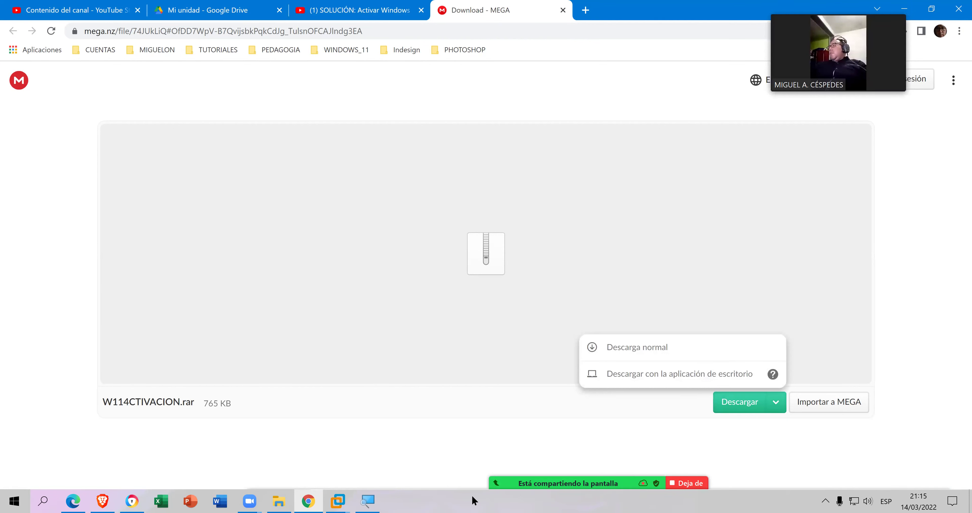
key(super+i)
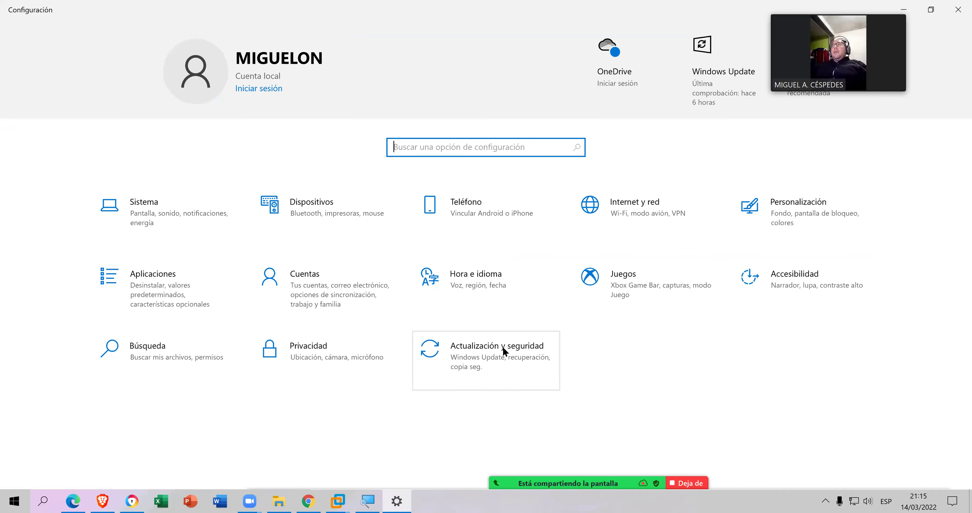
- Switch off real-time protection in Windows Security's virus protection settings, then close Security and Settings
click(502, 347)
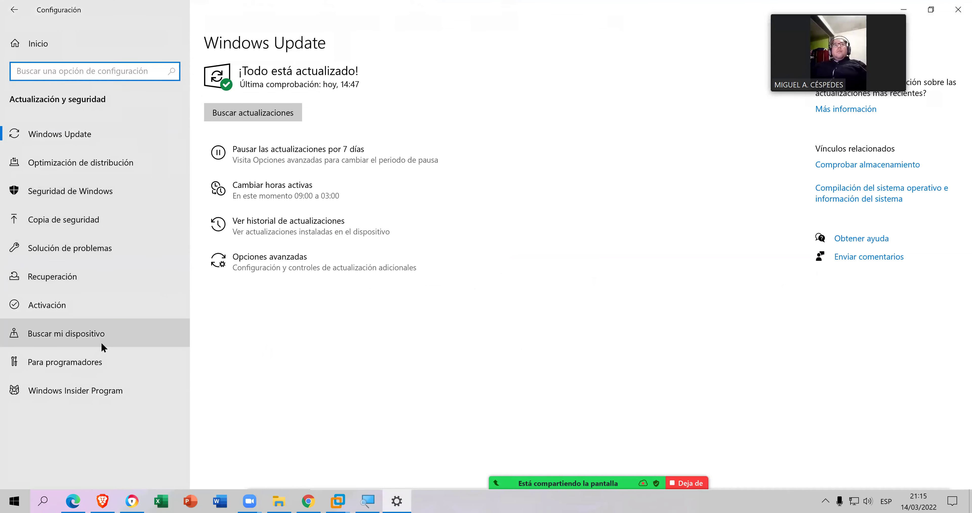
click(135, 203)
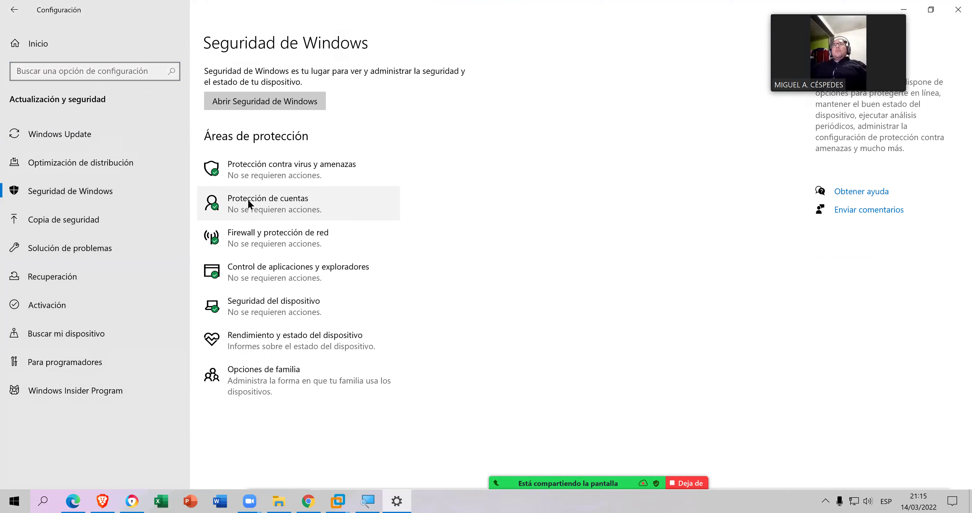
click(279, 96)
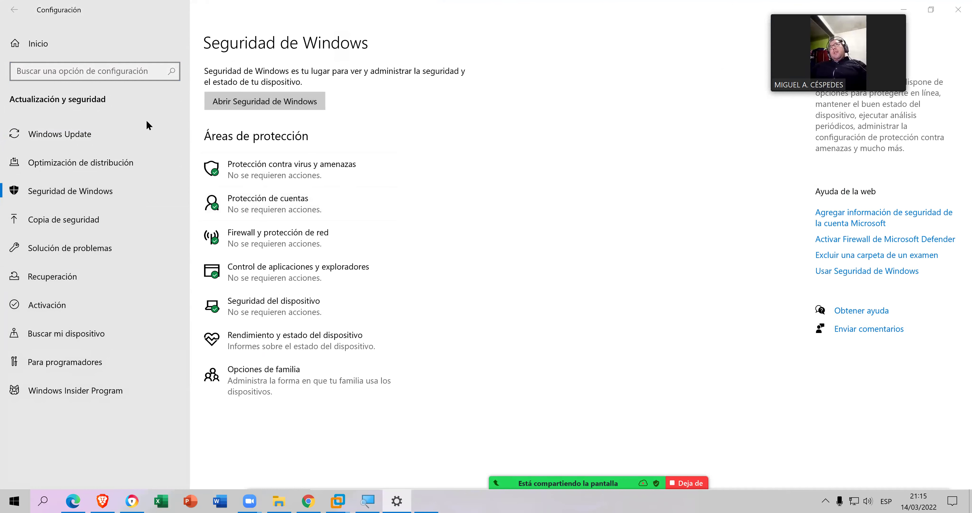
click(229, 162)
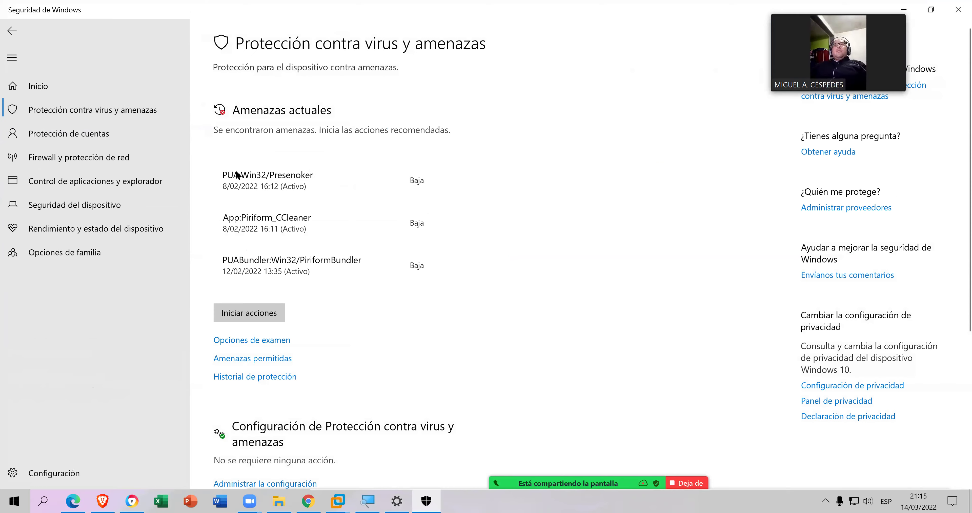
scroll(382, 274, down, 3)
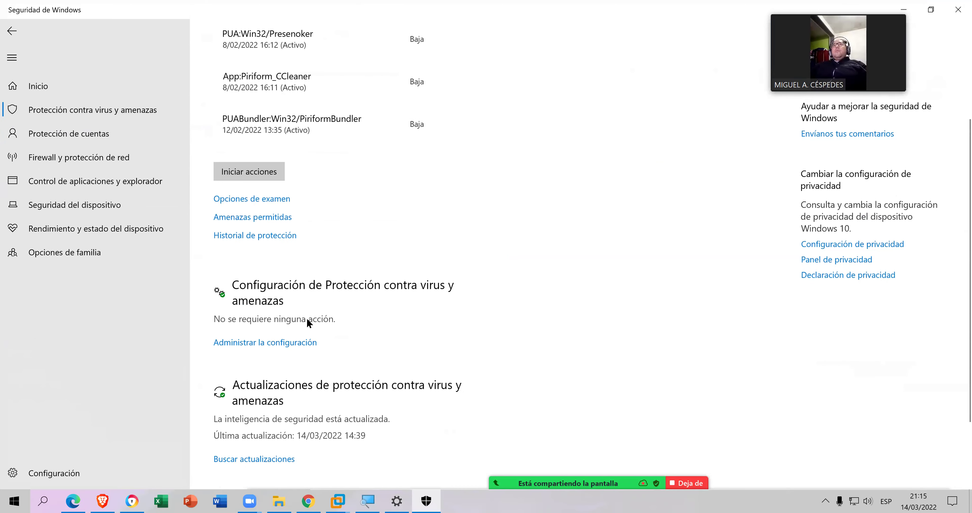
click(305, 347)
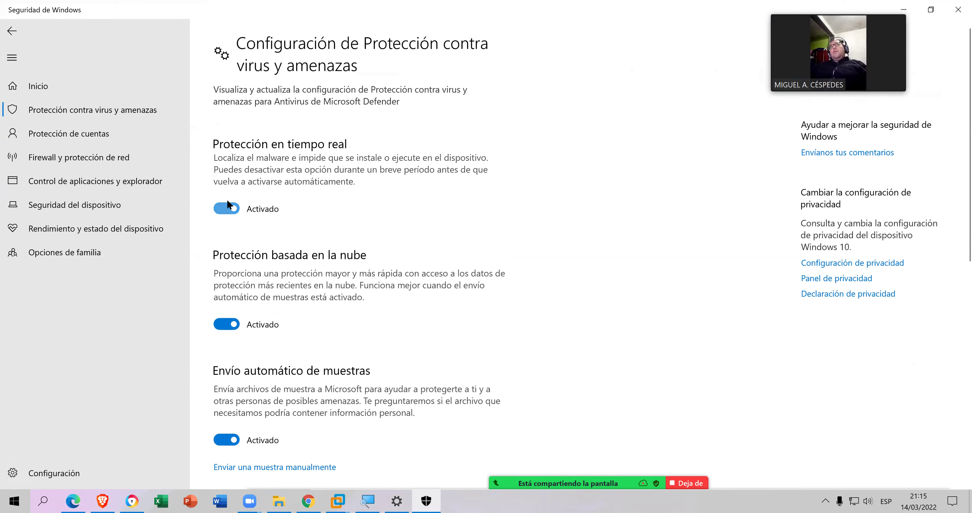
click(228, 207)
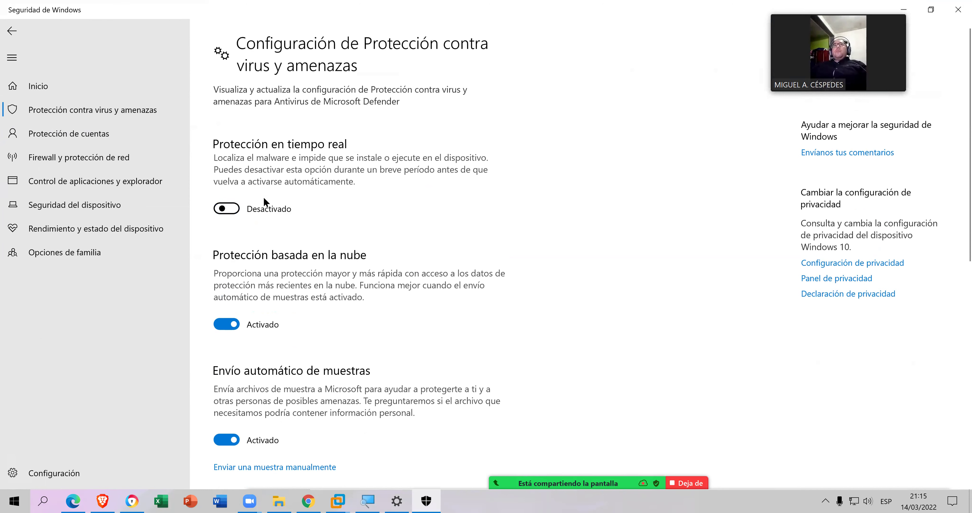
click(958, 9)
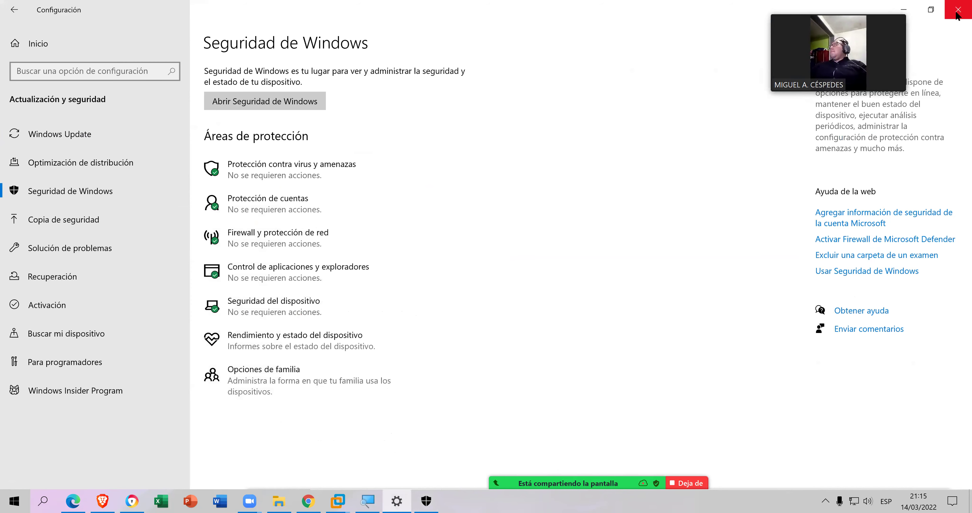
click(958, 11)
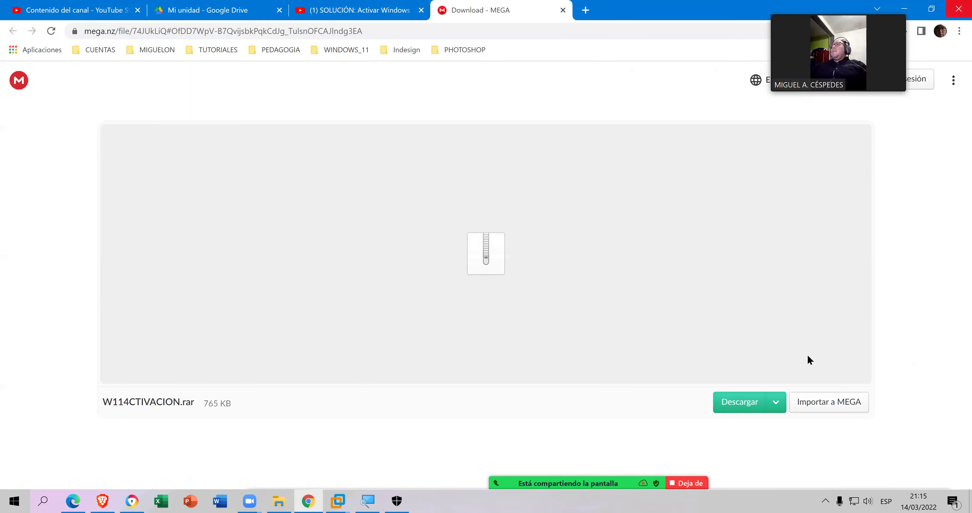
- Download W114CTIVACION.rar from MEGA and dismiss the antivirus-off security notification
click(717, 401)
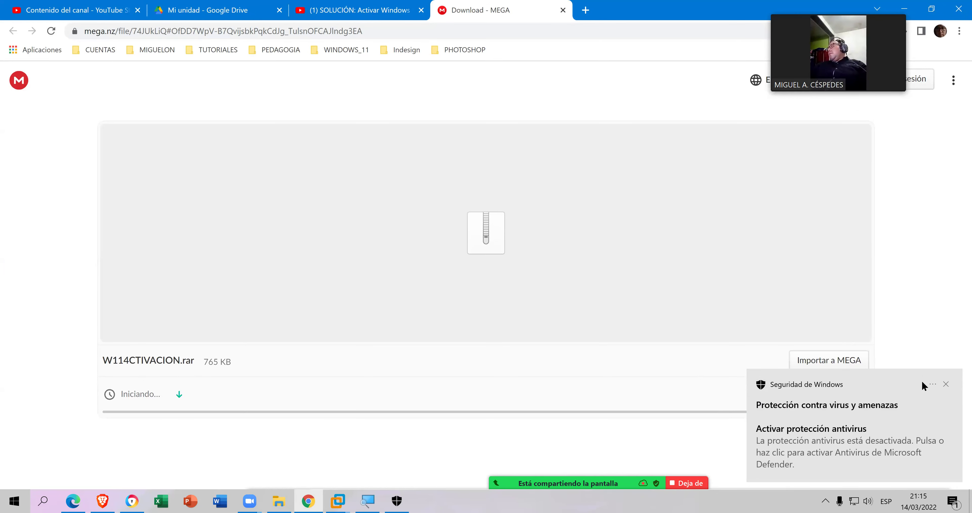
click(930, 383)
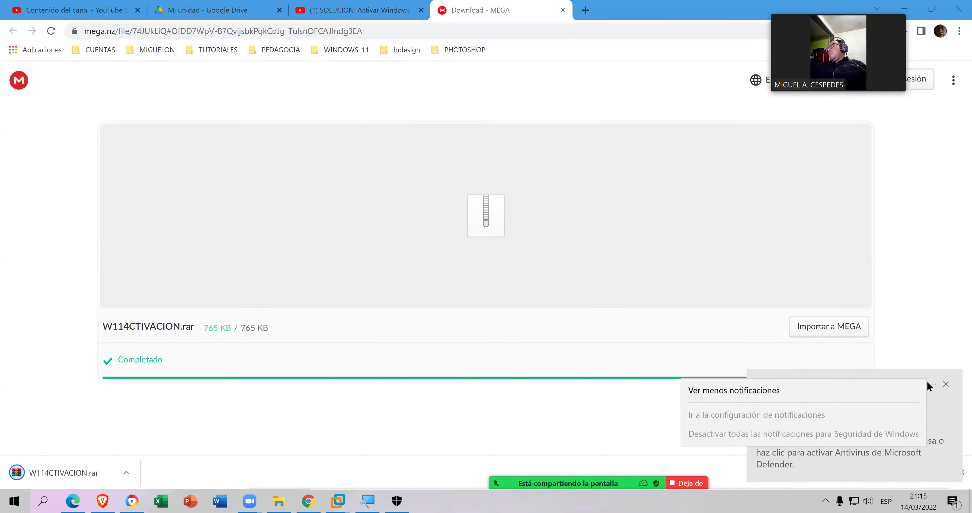
click(931, 384)
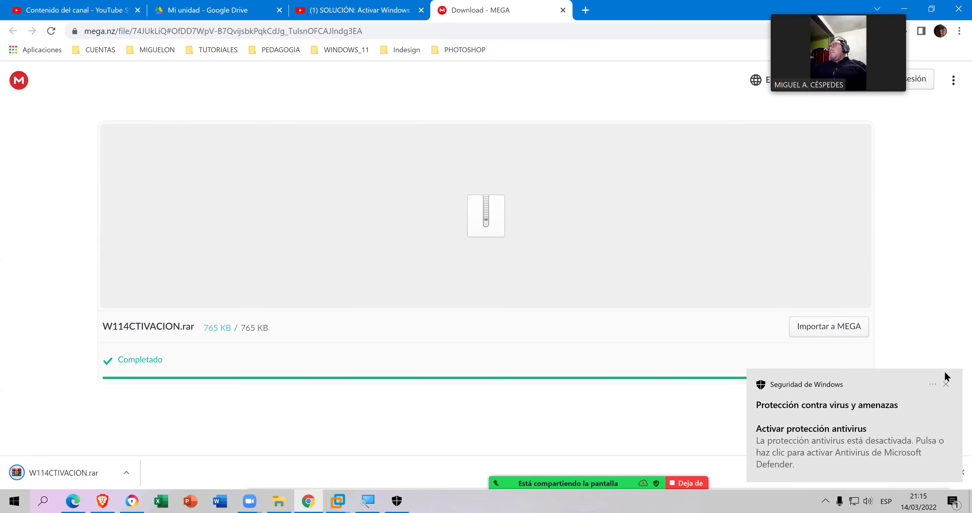
click(946, 384)
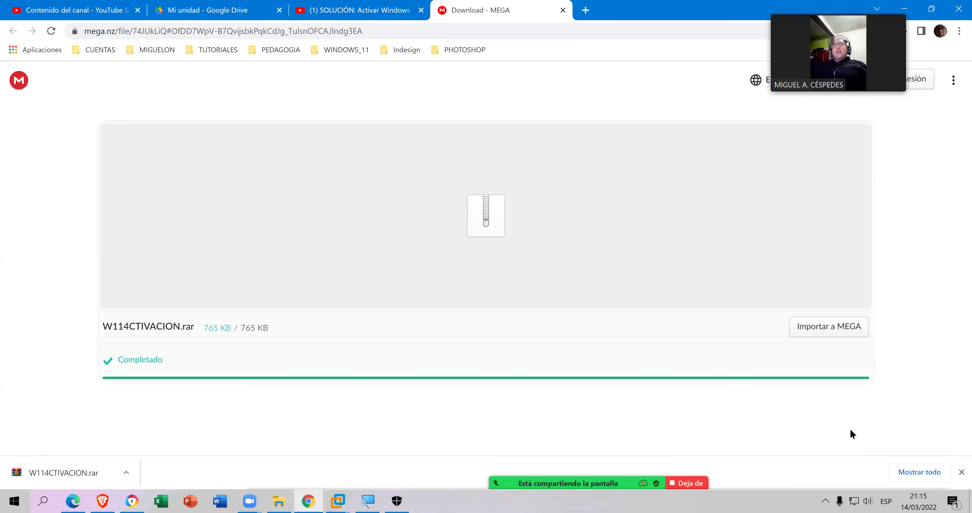
- Show the downloaded archive in its folder, remove it from the downloads list, and close both tabs
click(917, 472)
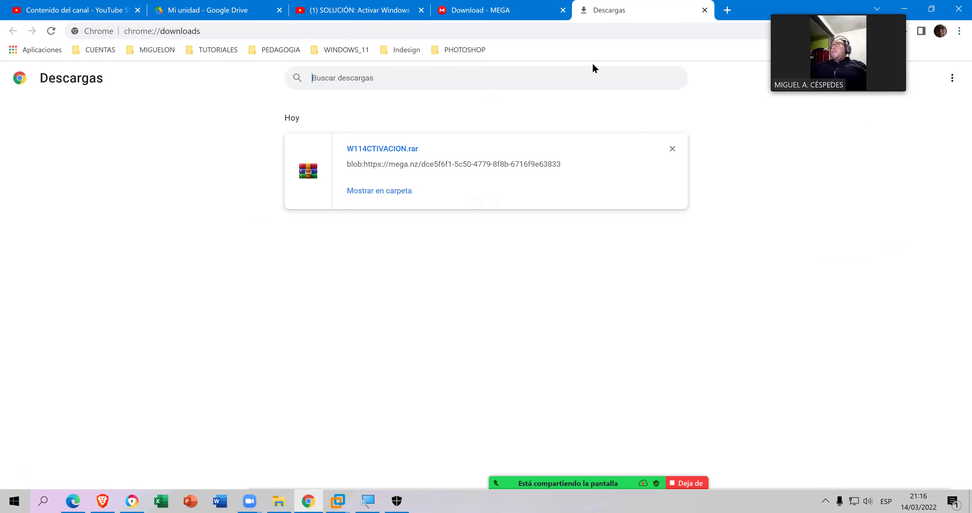
click(562, 10)
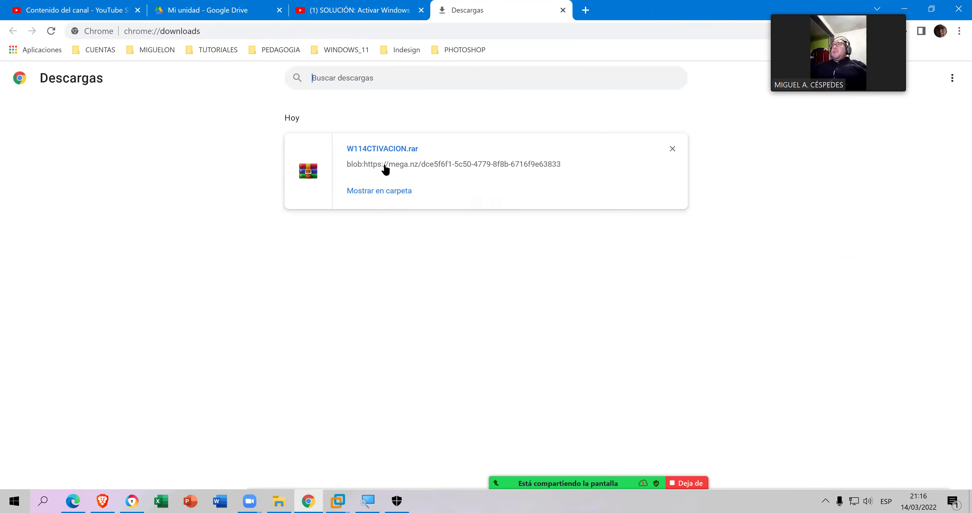
click(373, 191)
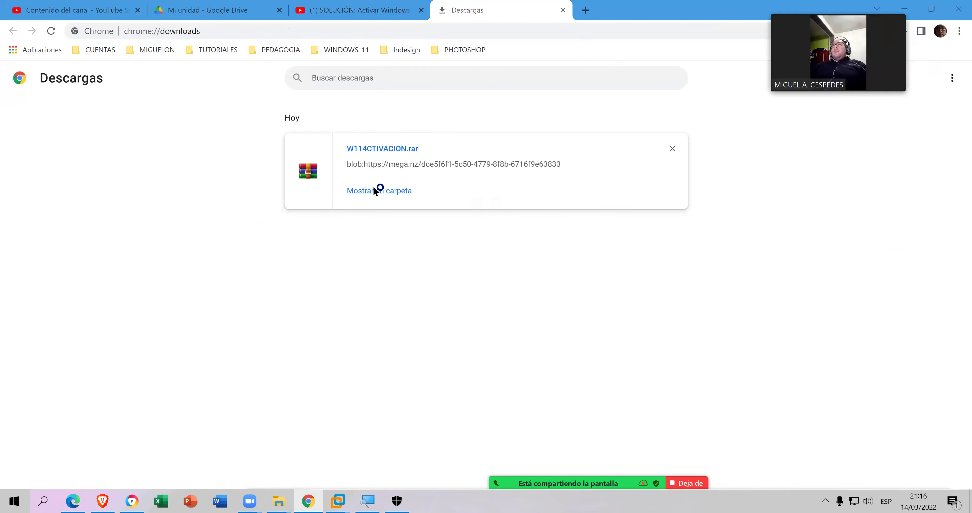
click(808, 153)
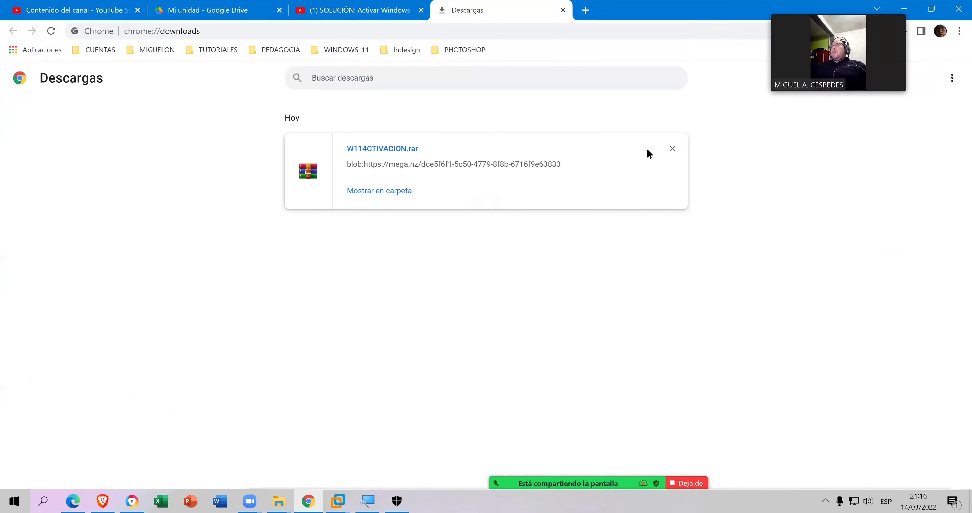
click(672, 150)
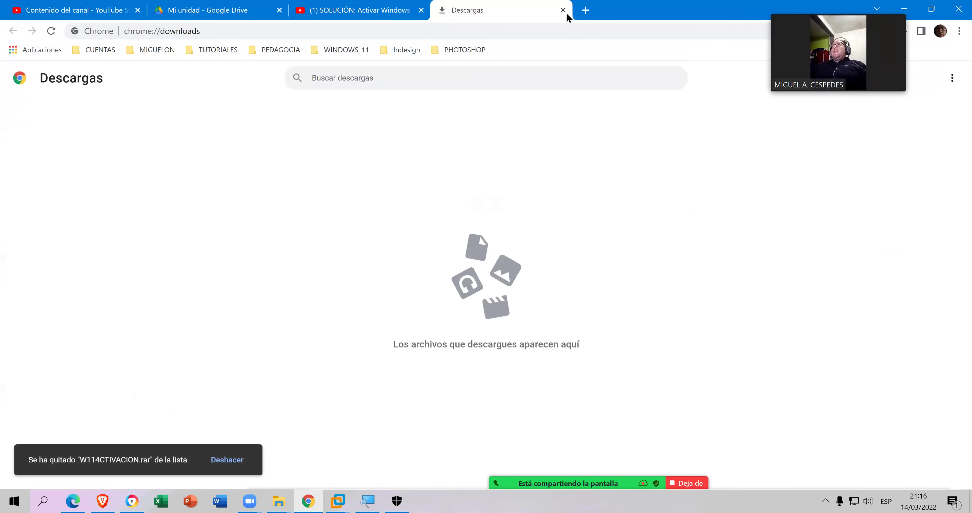
key(ctrl+w)
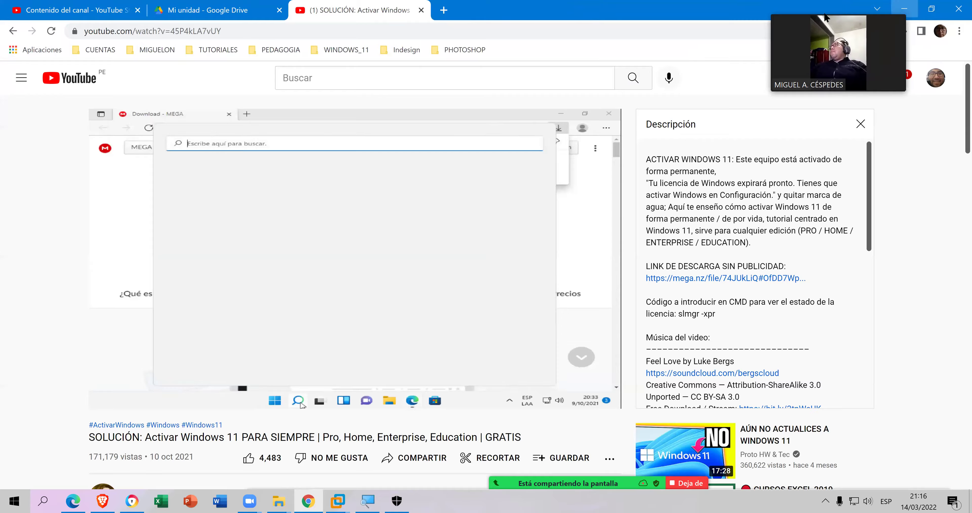
- Extract the W114CTIVACION archive with WinRAR and delete the downloaded .rar file
click(905, 8)
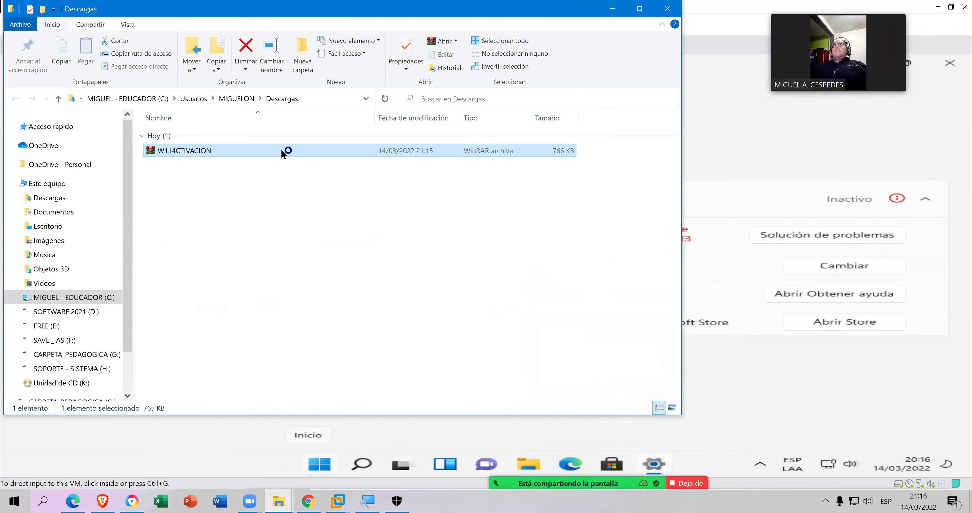
double_click(264, 150)
click(203, 100)
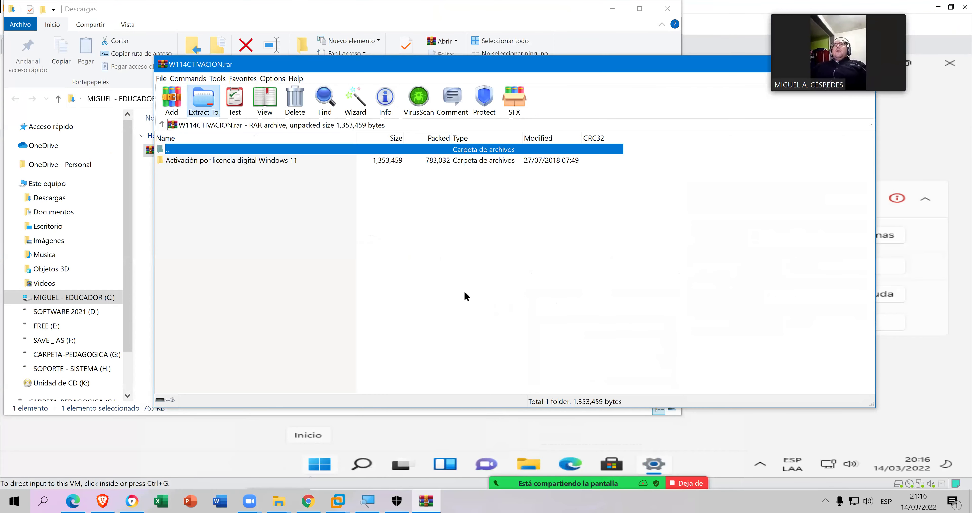
click(561, 364)
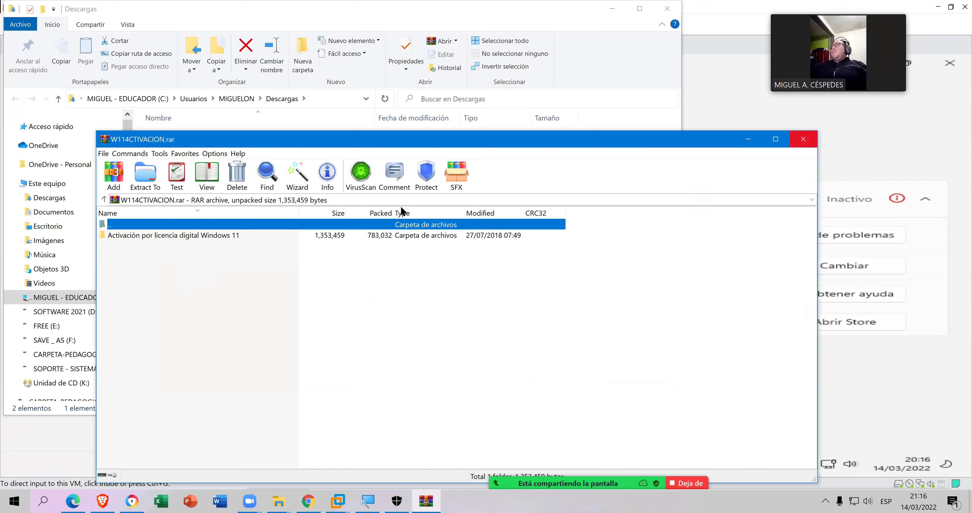
click(803, 138)
right_click(196, 165)
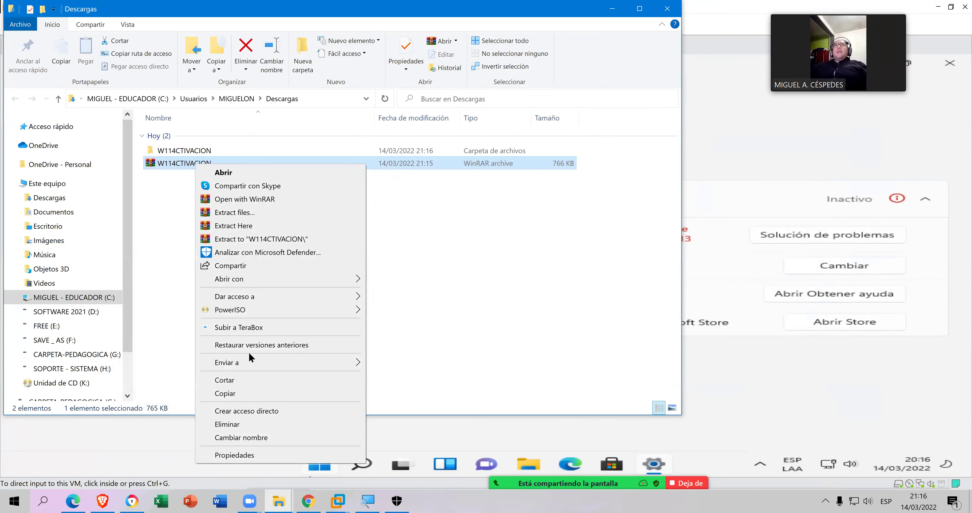
click(250, 418)
- Move the activation subfolder into Descargas, delete the W114CTIVACION folder, and open the moved folder
double_click(219, 154)
right_click(200, 133)
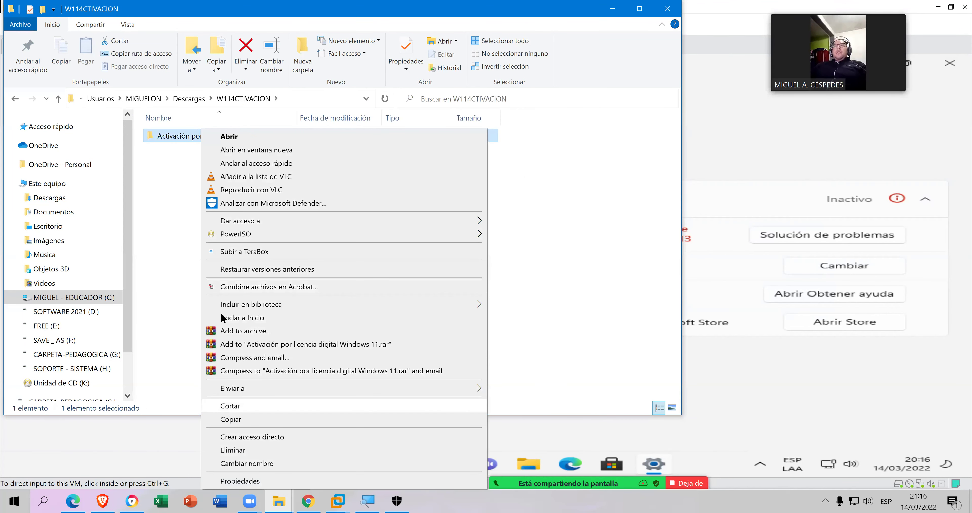
click(178, 92)
click(189, 99)
right_click(208, 203)
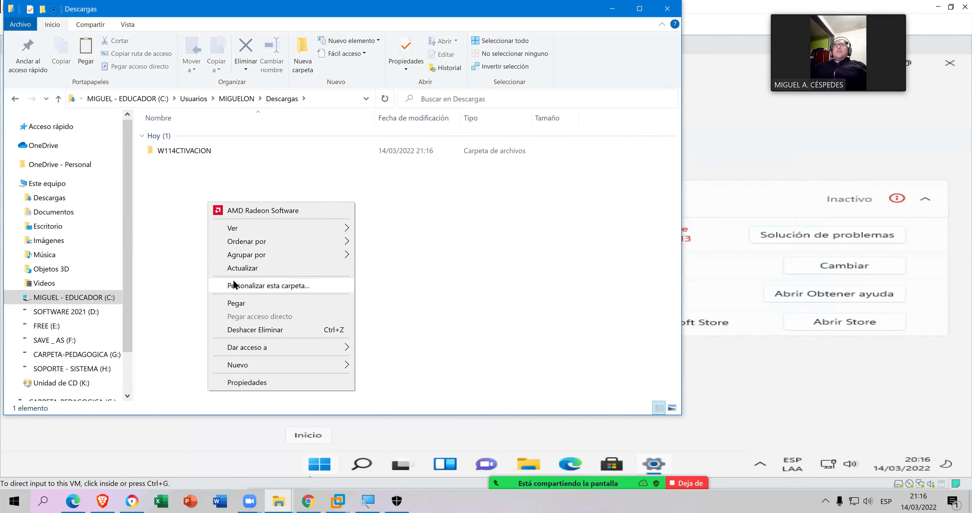
click(236, 304)
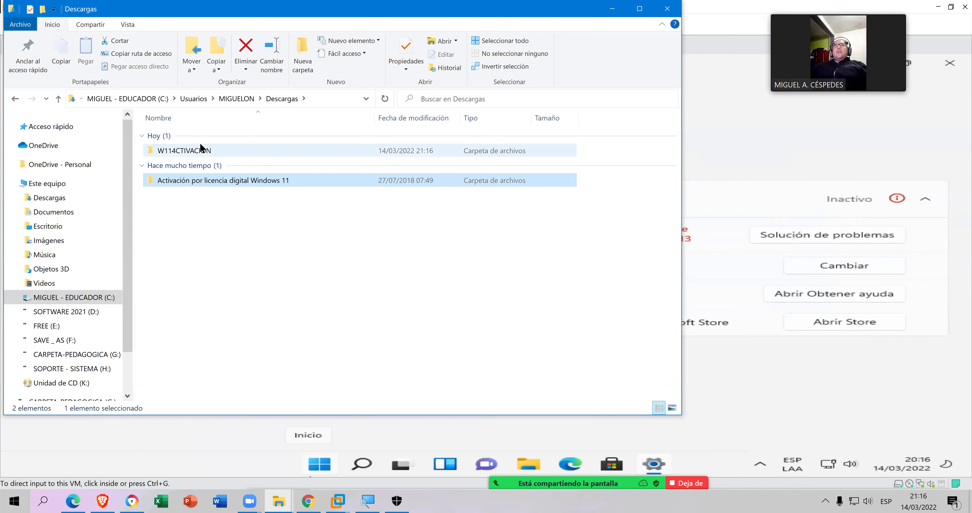
right_click(200, 145)
click(245, 448)
double_click(208, 147)
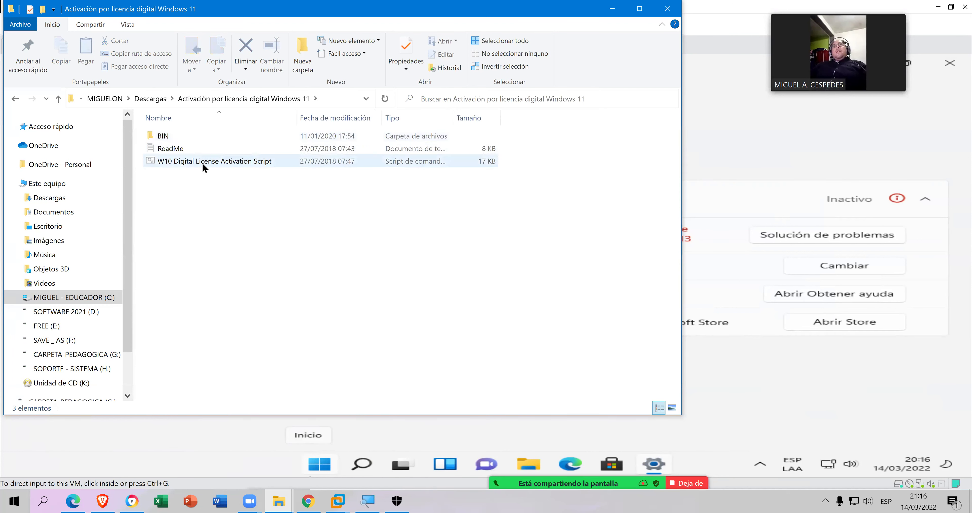
- Pack the 'Activación por licencia digital Windows 11' folder into a RAR archive and delete the folder
click(151, 98)
right_click(195, 145)
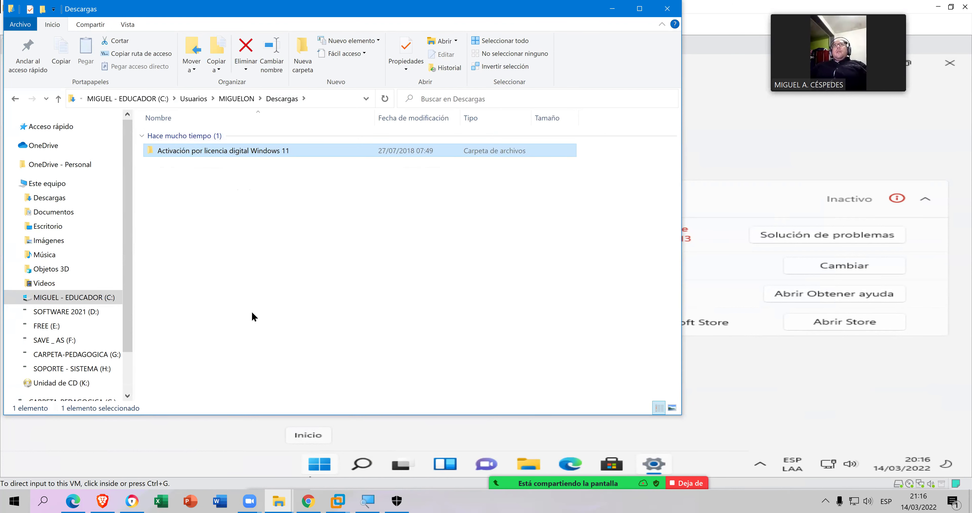
click(417, 335)
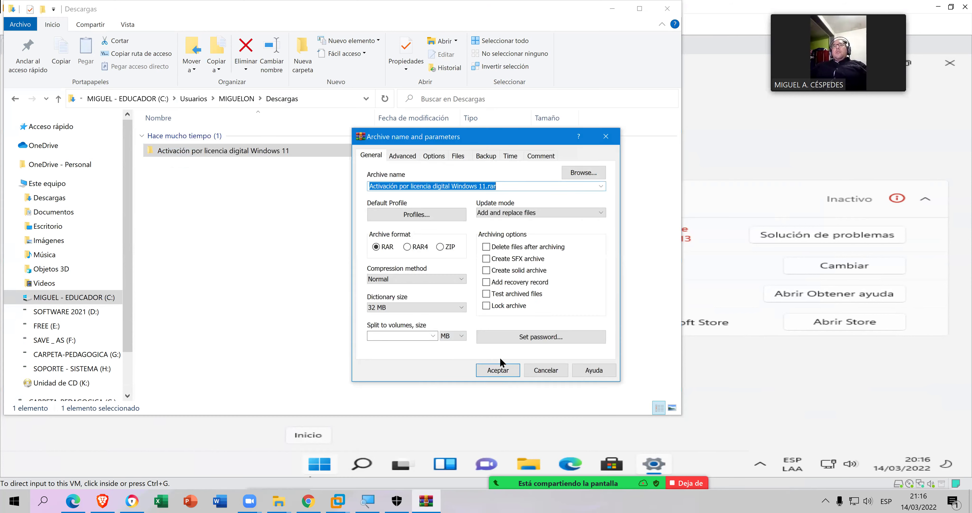
click(505, 371)
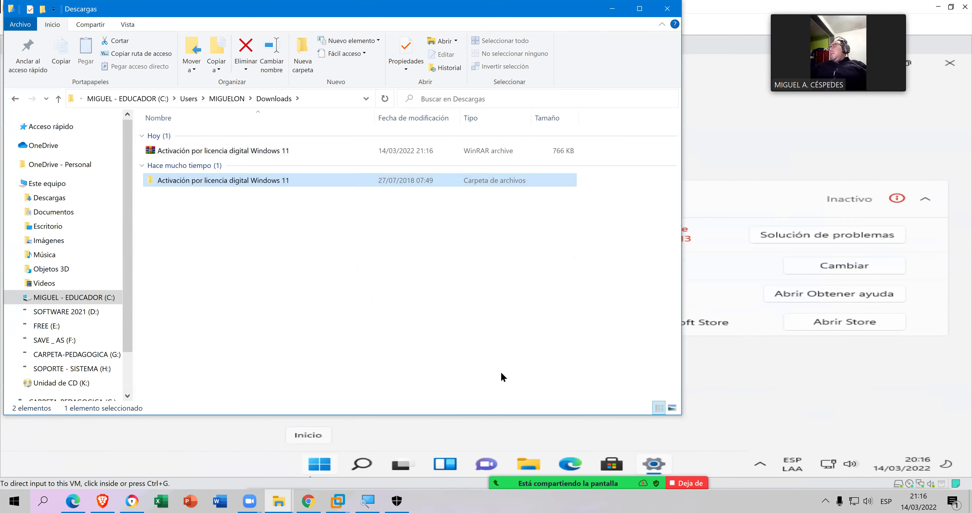
right_click(248, 181)
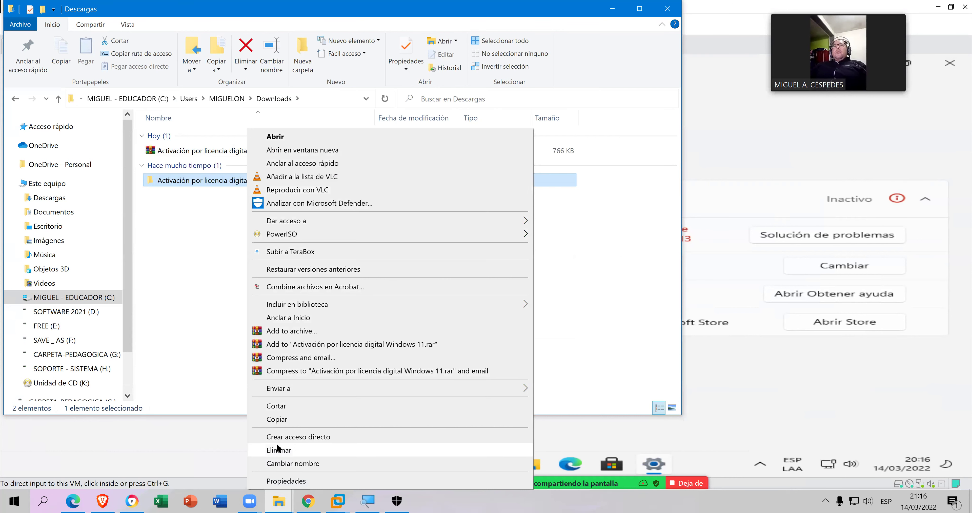
click(277, 448)
- Move the RAR archive into F:\3 _ SOFTWARE 2022-1\SOPORTE SOFTWARE and copy it
right_click(261, 148)
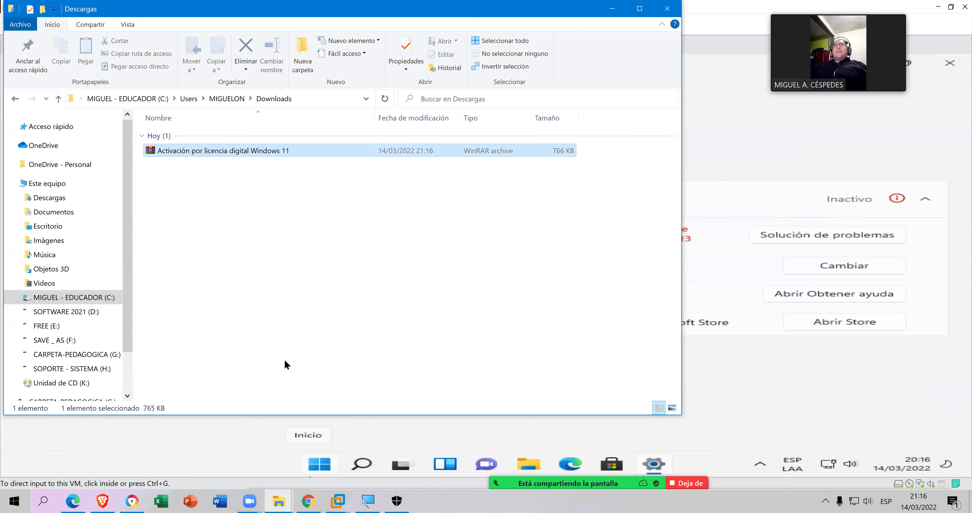
click(283, 366)
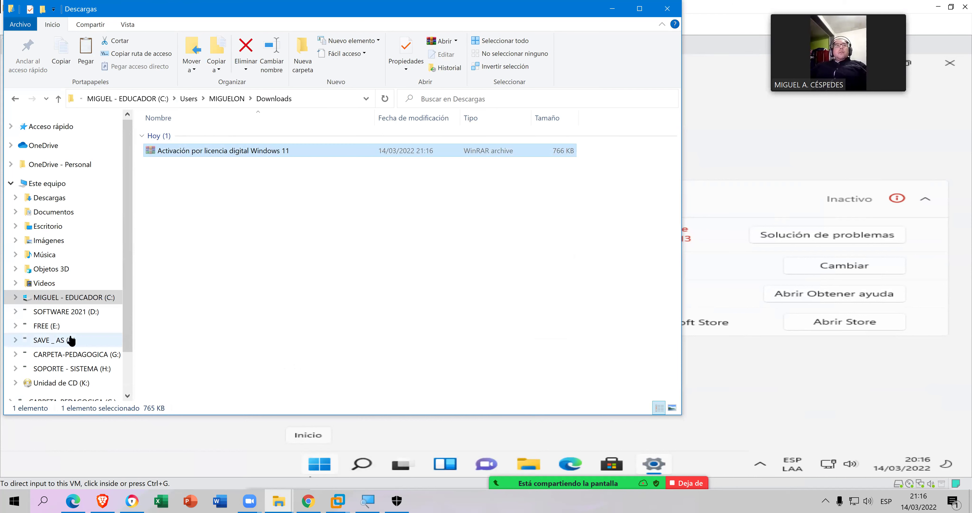
click(61, 339)
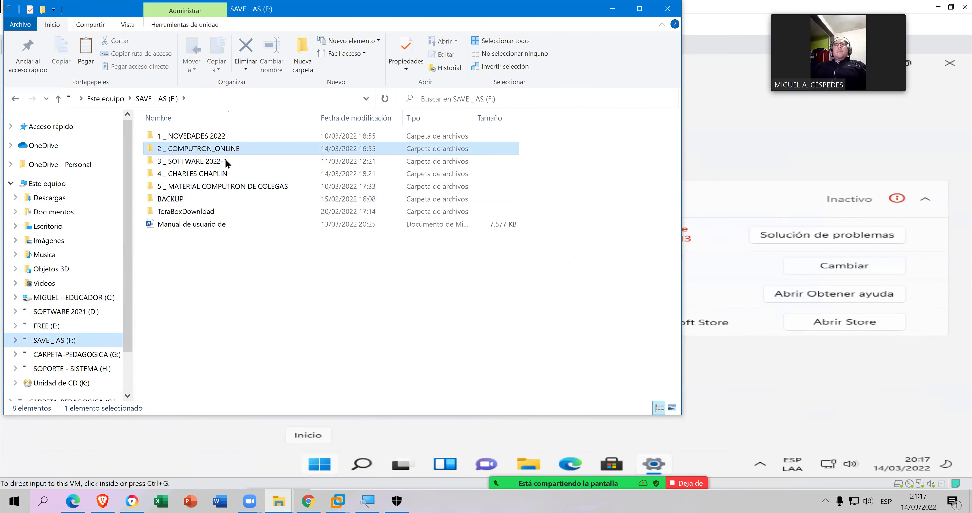
click(225, 161)
double_click(225, 160)
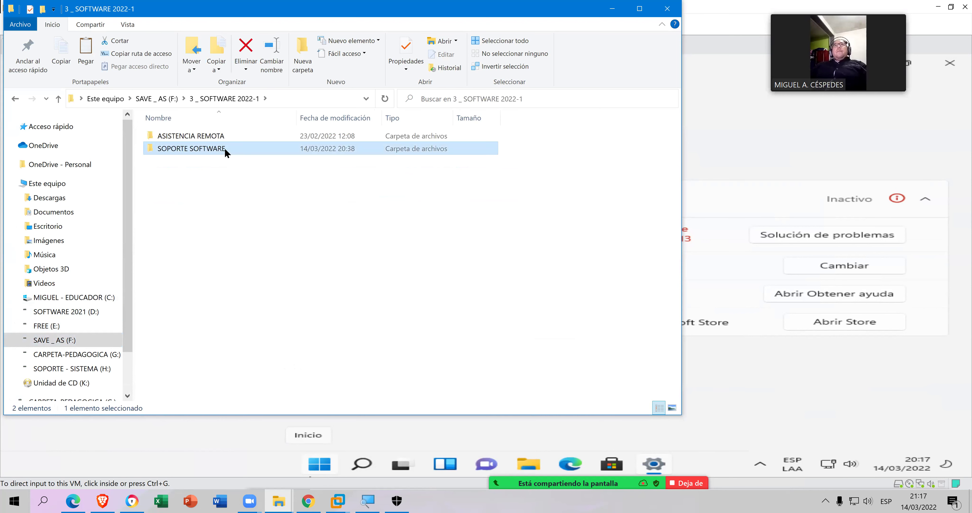
double_click(226, 151)
right_click(330, 330)
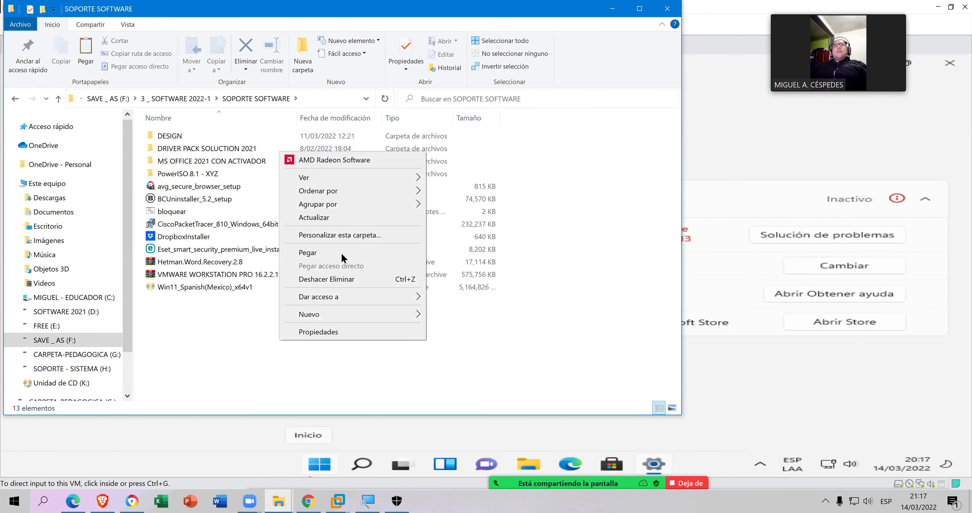
click(340, 257)
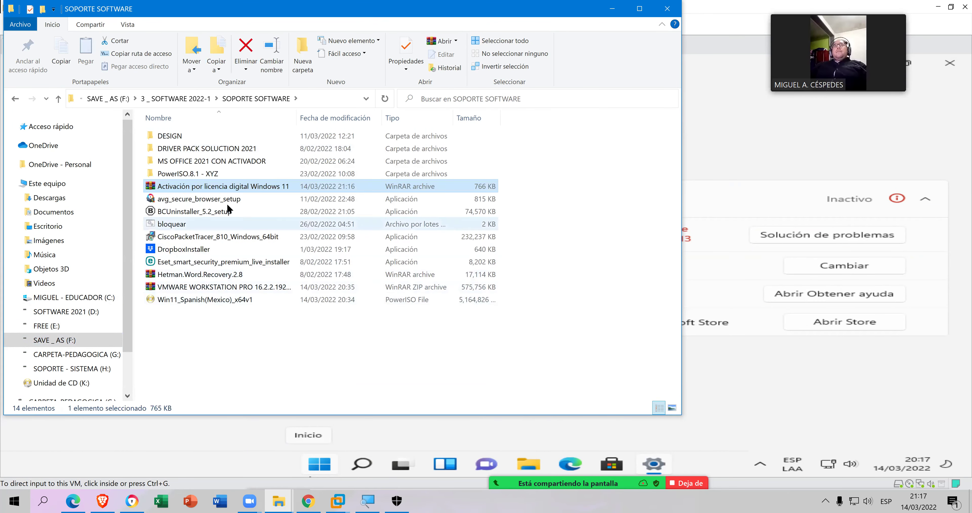
right_click(231, 187)
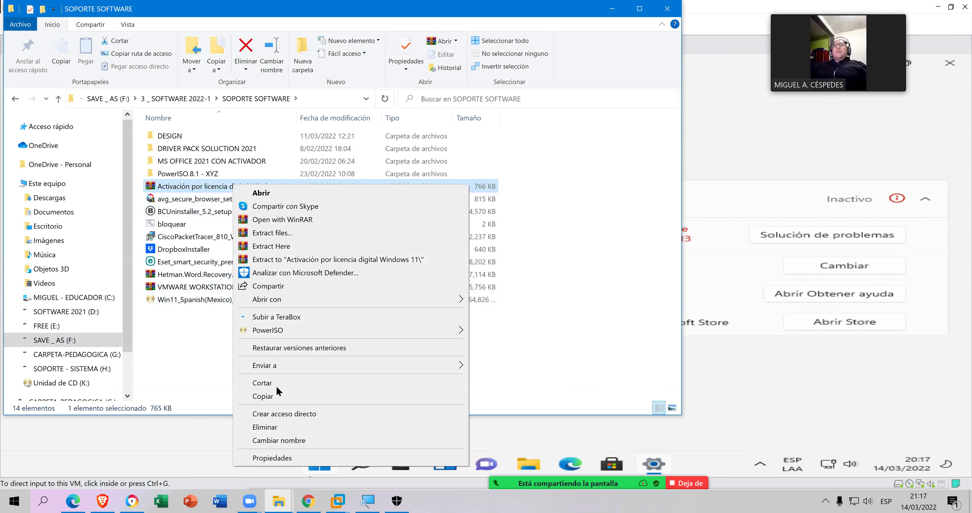
click(272, 395)
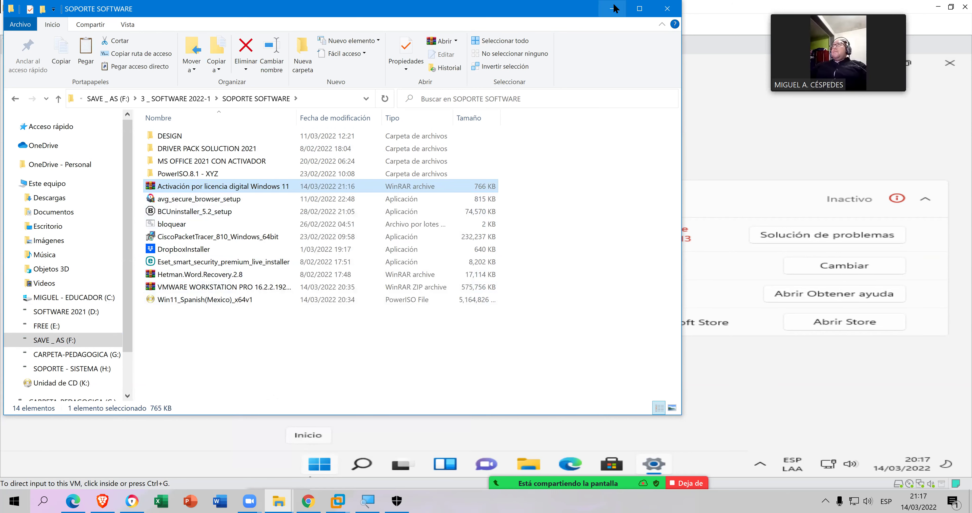
click(828, 131)
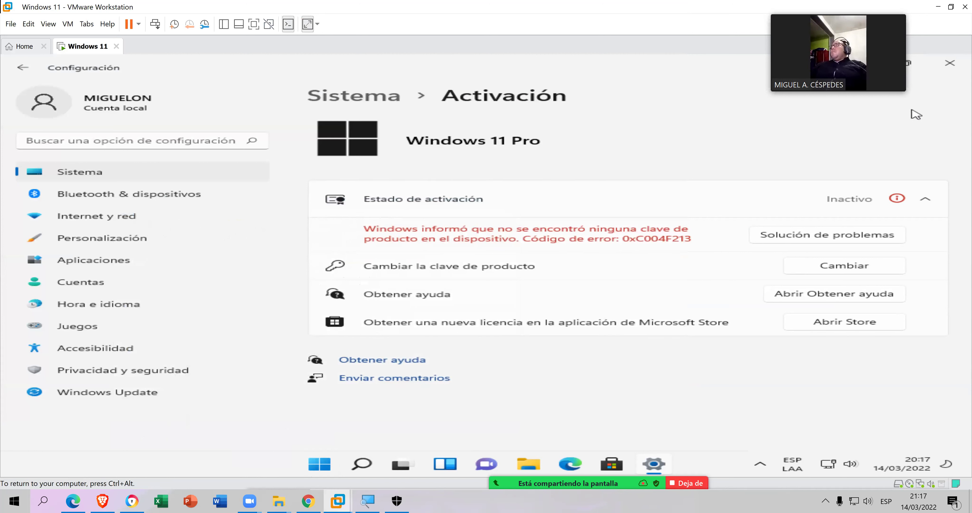
- Close the VM's activation Settings window, try pasting on its desktop, then return to SOPORTE SOFTWARE
click(958, 67)
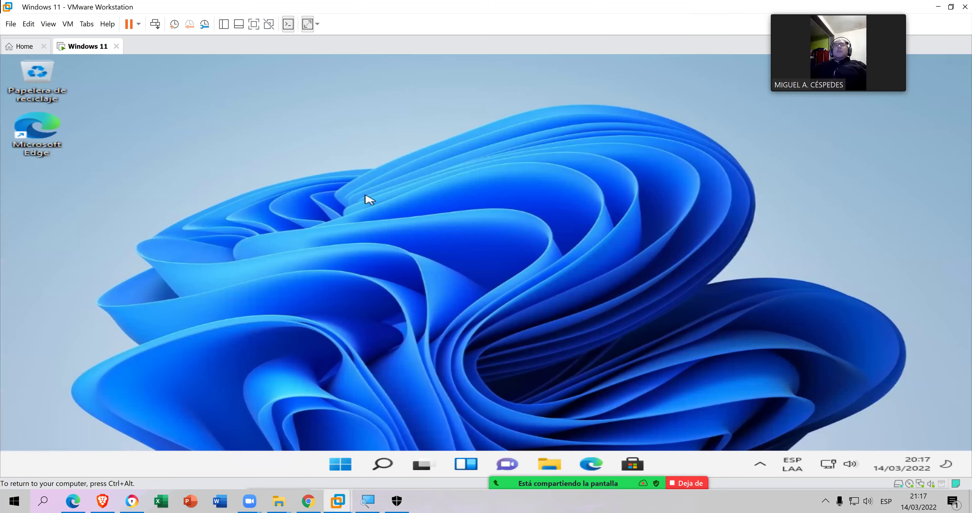
right_click(378, 149)
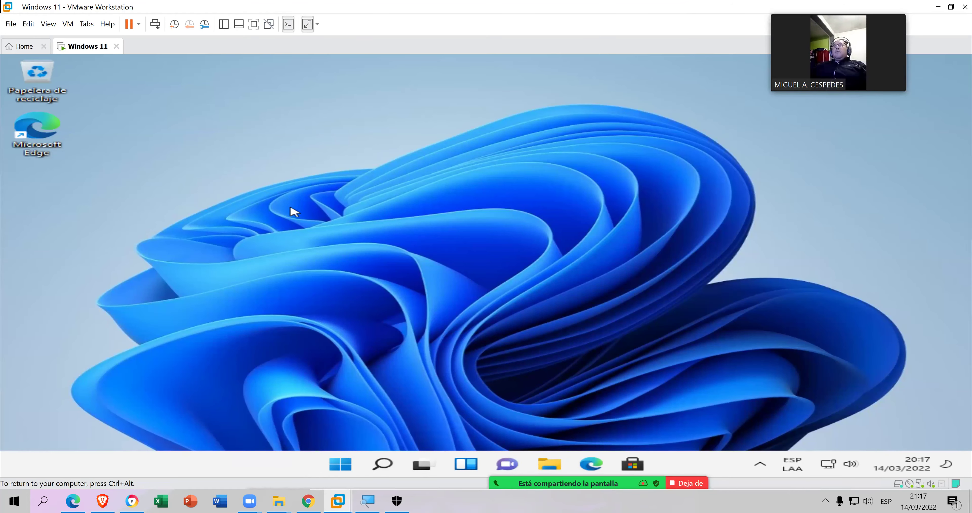
right_click(192, 177)
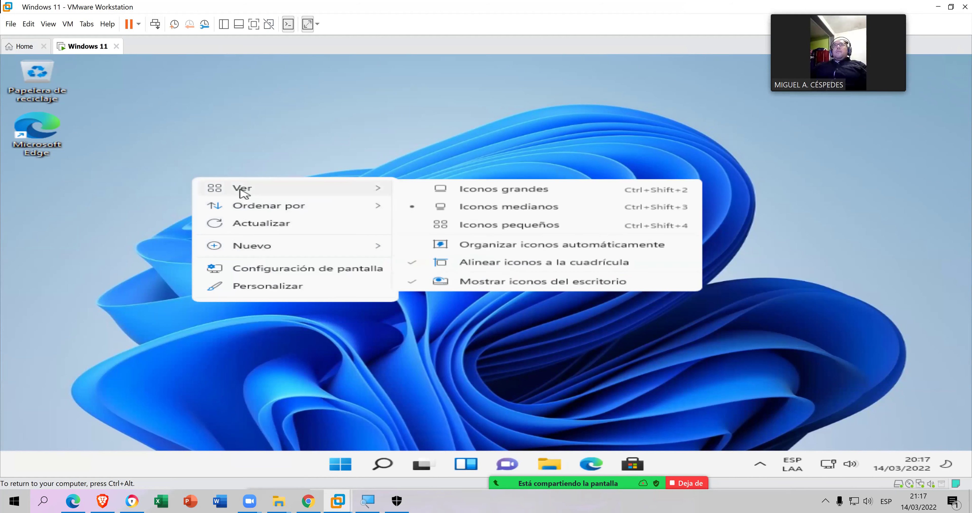
right_click(80, 231)
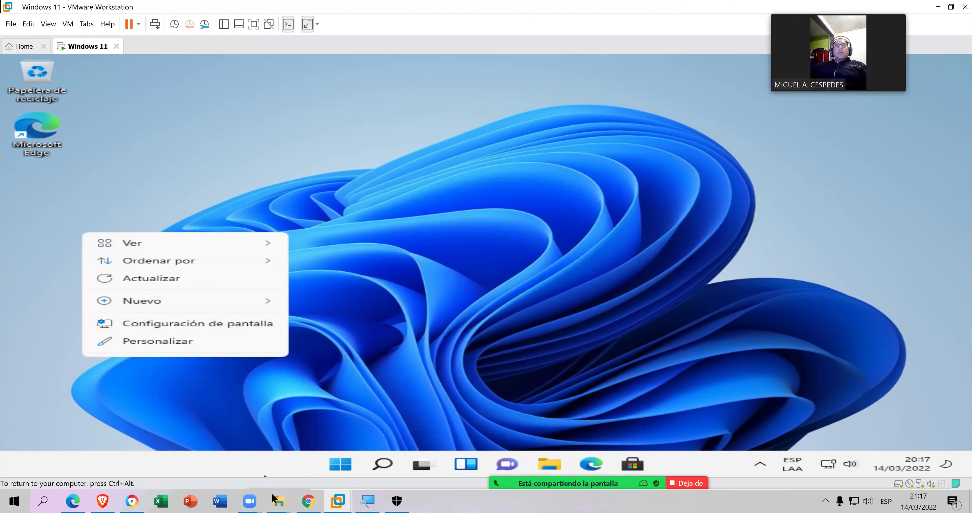
mouse_move(280, 501)
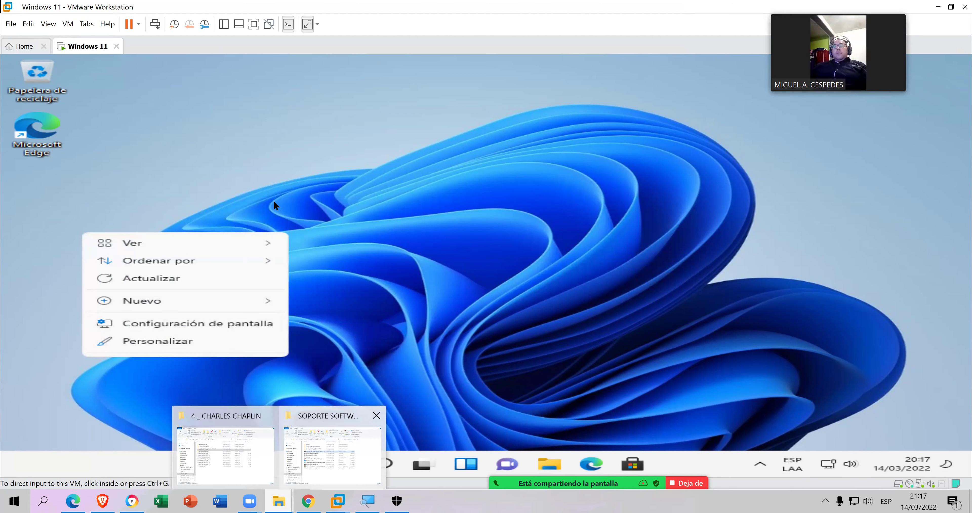
click(332, 452)
- Copy the activation archive again and retry pasting it onto the VM desktop
right_click(253, 185)
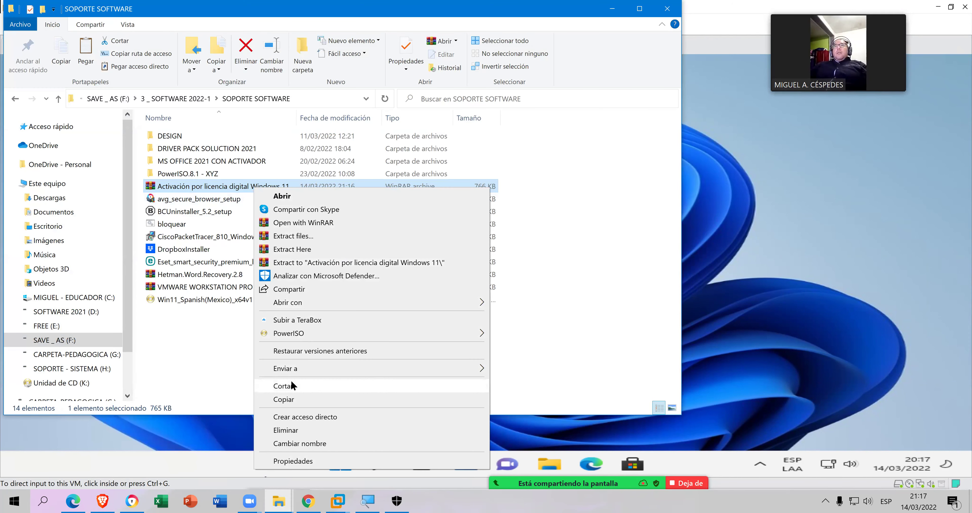
click(327, 397)
click(791, 174)
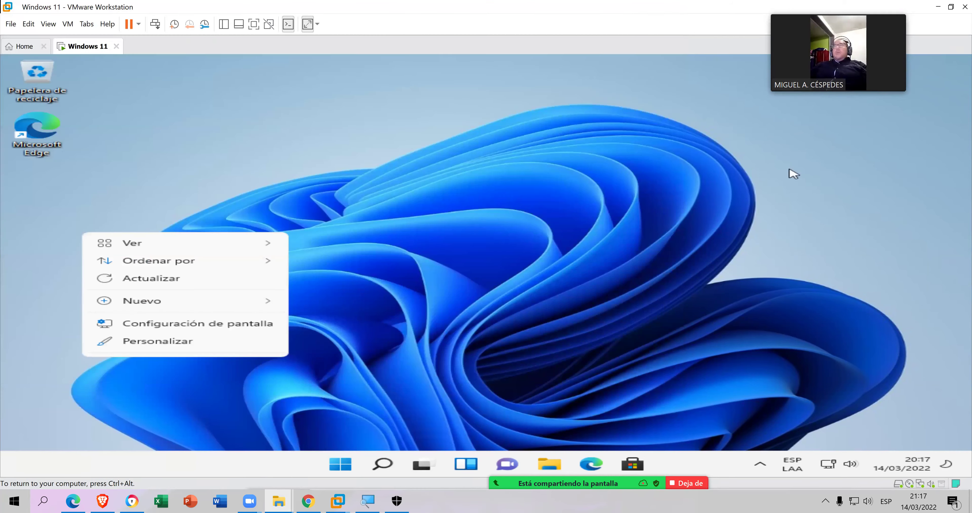
right_click(366, 162)
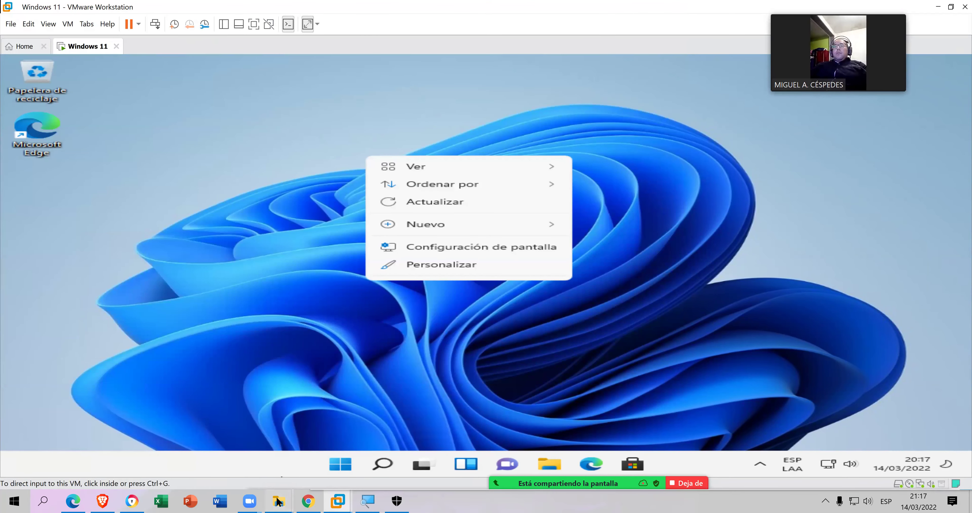
click(279, 500)
click(332, 452)
right_click(273, 186)
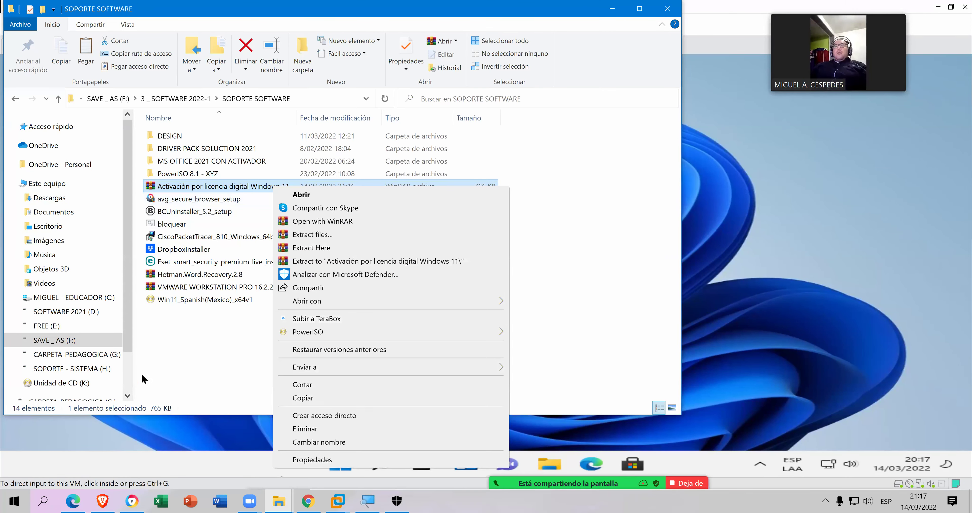
click(142, 373)
- Paste the activation archive into C:\MIGUEL, close that host window, and return to the VM desktop
click(72, 298)
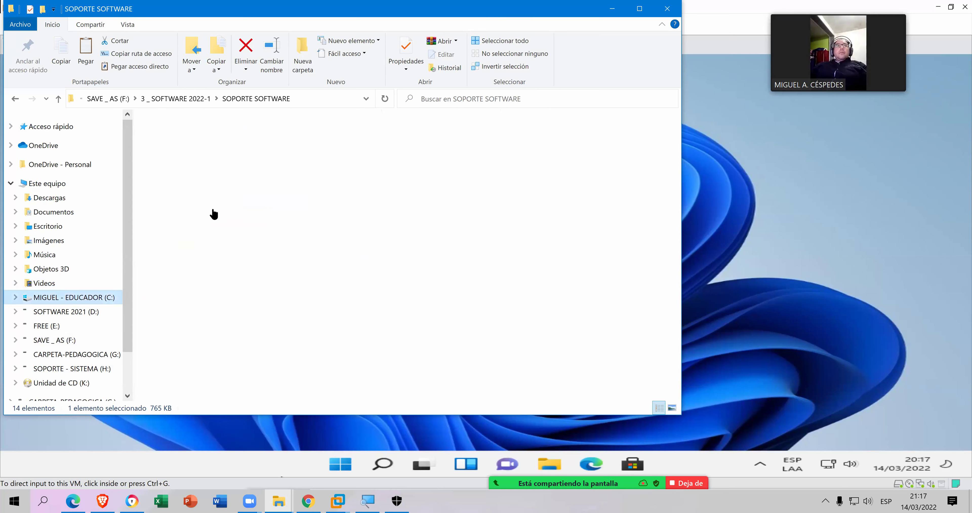
double_click(217, 185)
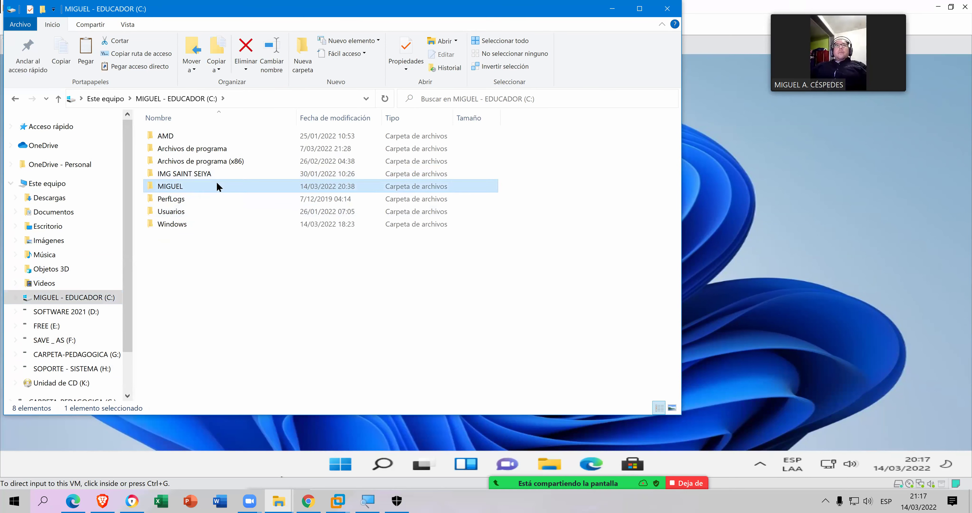
right_click(220, 183)
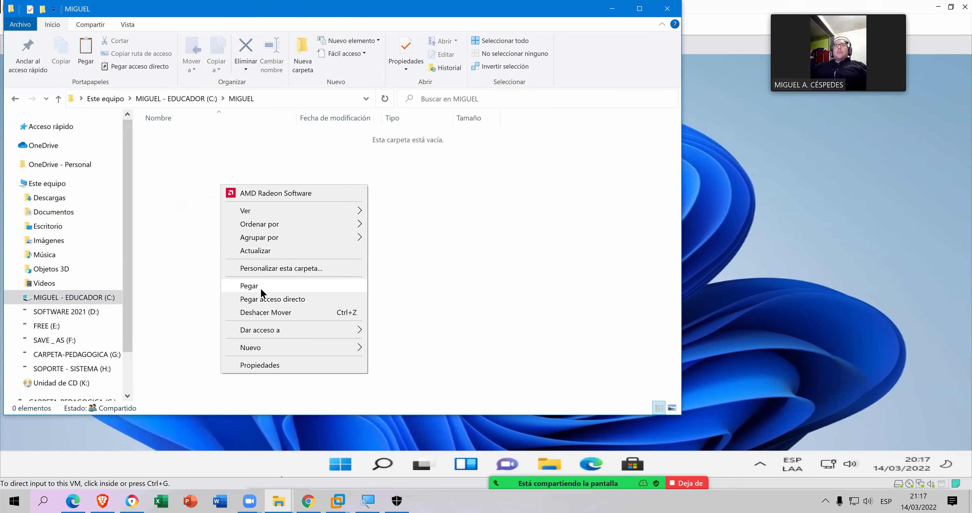
click(261, 287)
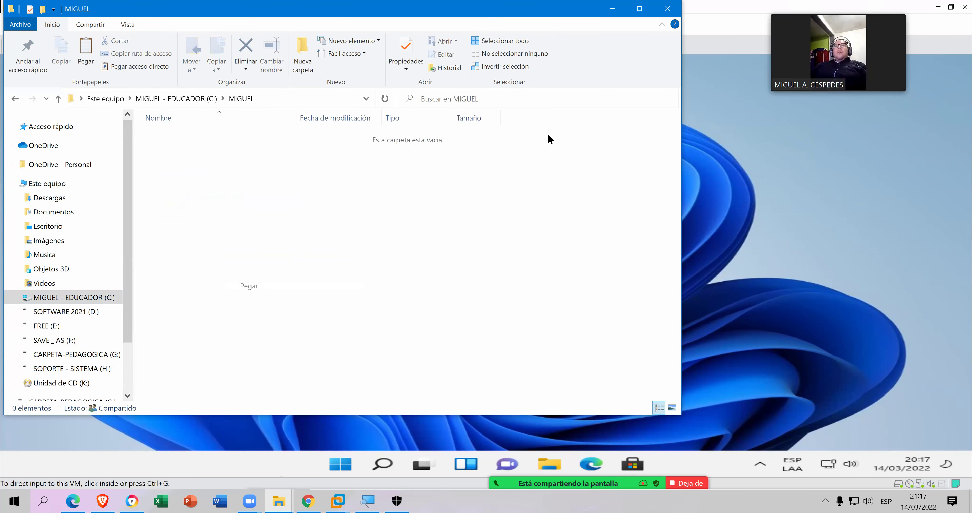
click(667, 8)
right_click(365, 155)
click(297, 202)
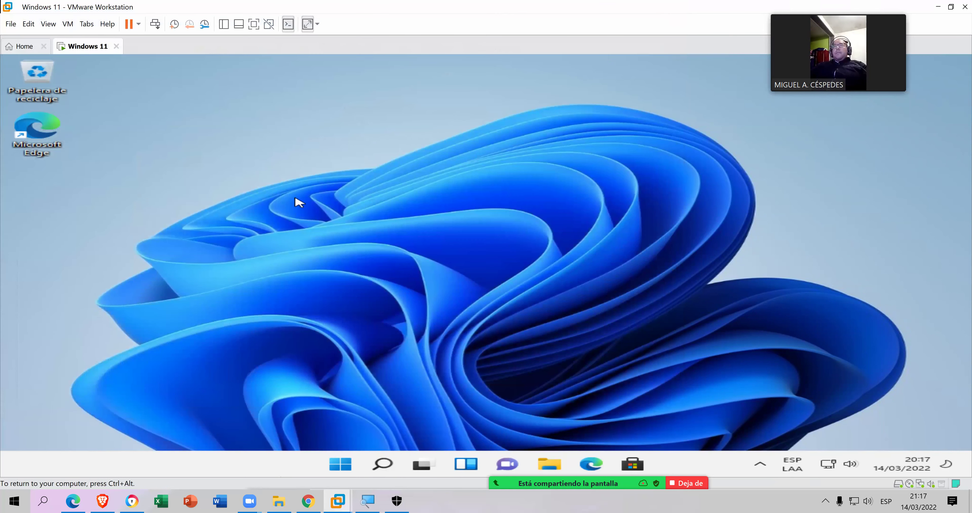
- Open the miguel folder on the \\192.168.0.150 share via Run, then open Windows Settings
key(super+r)
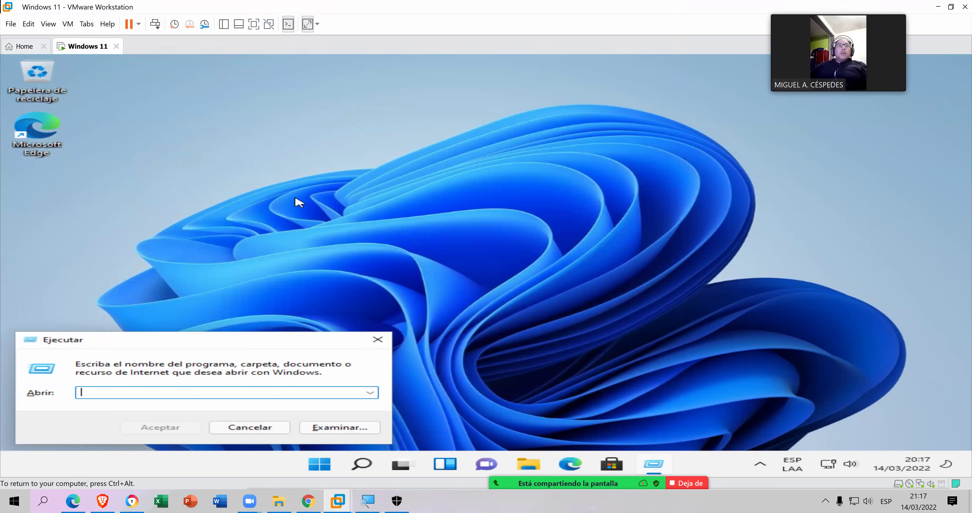
text(\192.168.0.1)
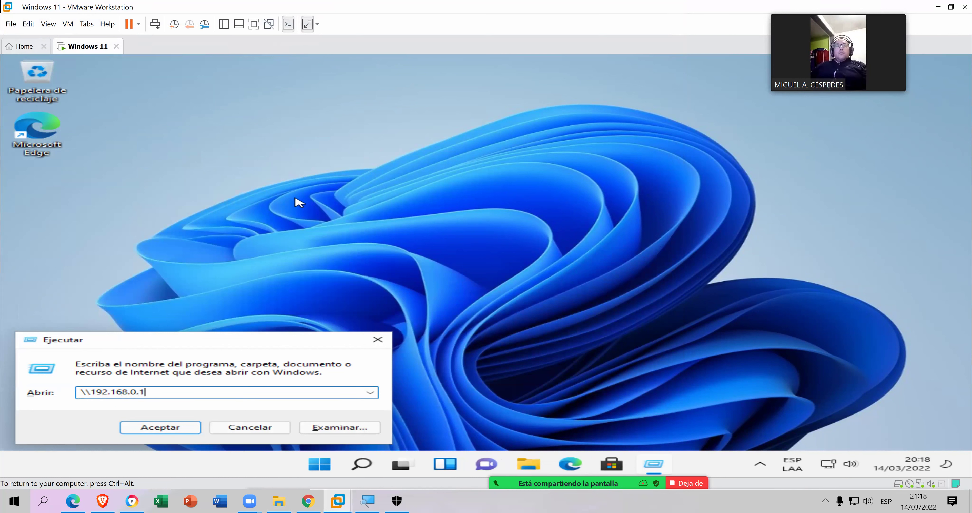
text(50)
key(Return)
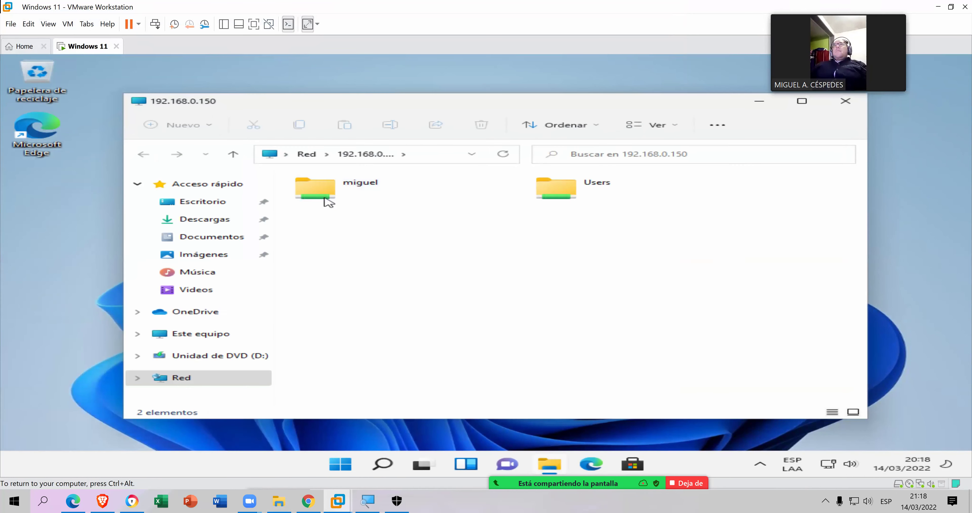
double_click(327, 196)
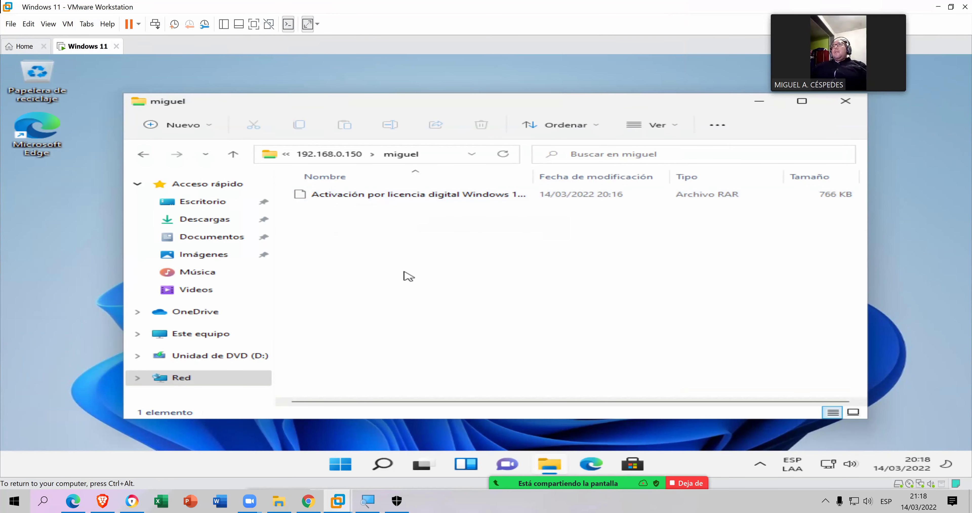
click(338, 444)
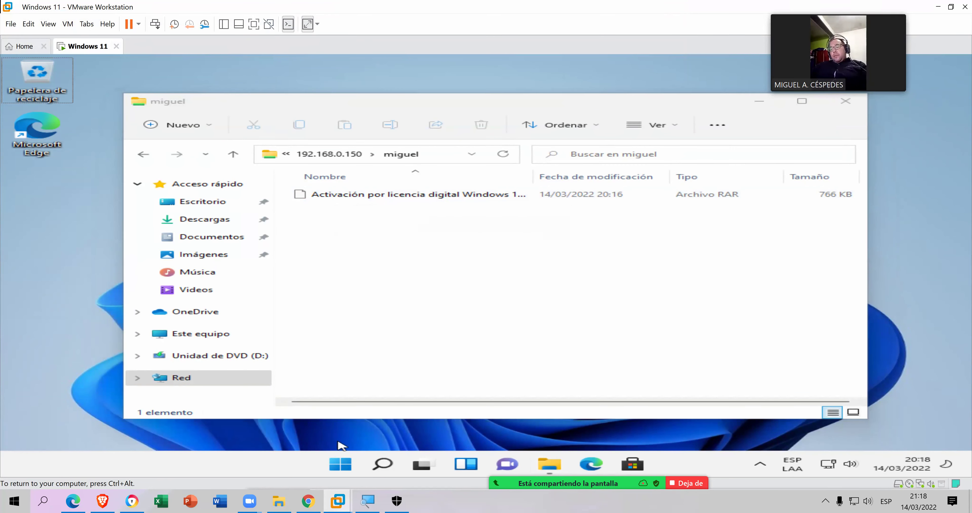
key(super+i)
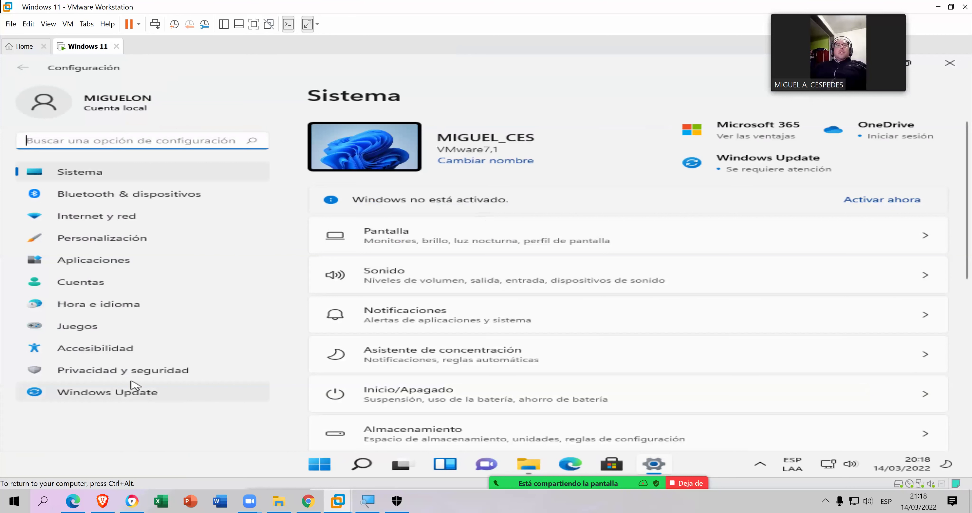
- Through Privacidad y seguridad > Seguridad de Windows, switch off Defender real-time protection and approve the change
click(128, 394)
click(130, 374)
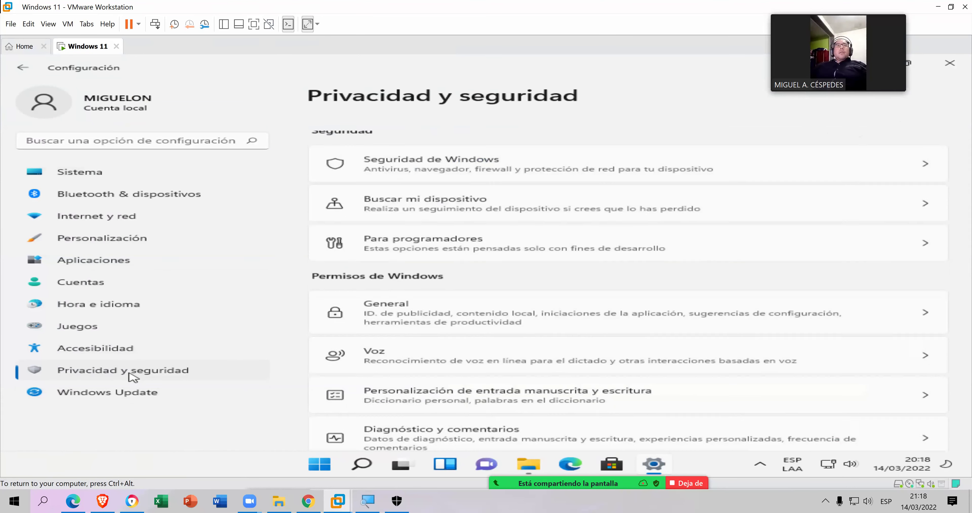
click(446, 163)
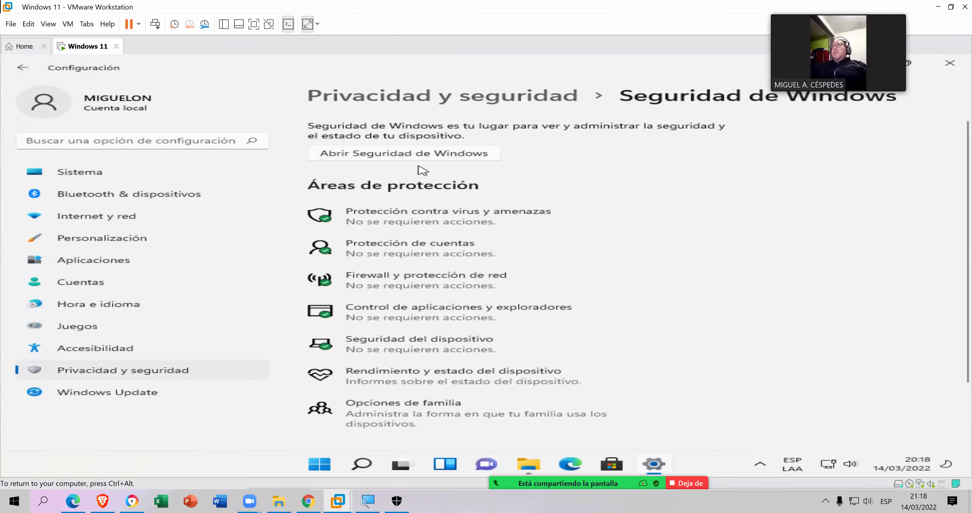
click(419, 158)
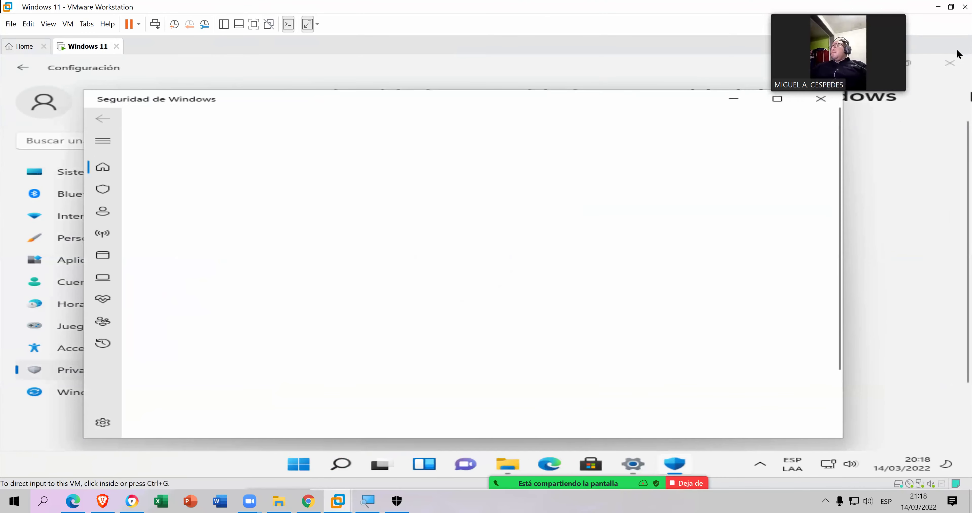
click(958, 63)
click(238, 265)
scroll(309, 334, down, 2)
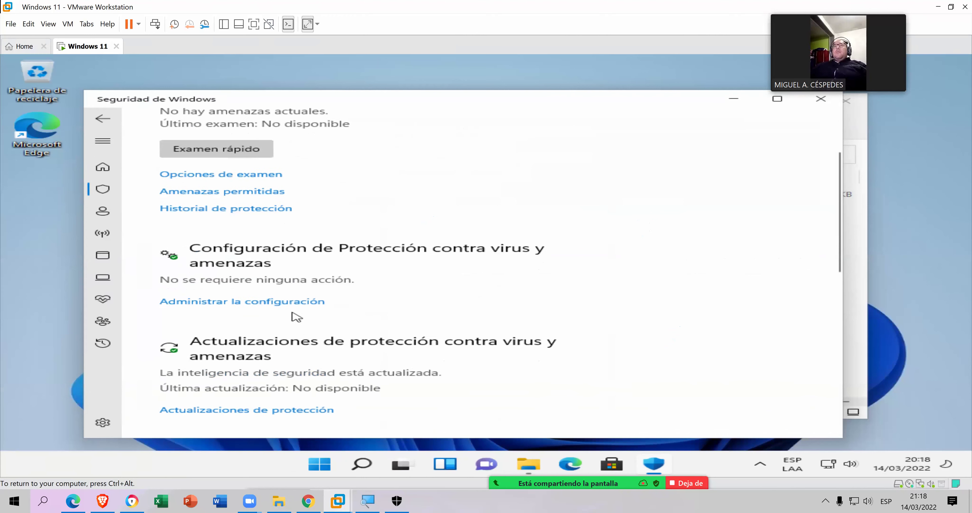
click(289, 304)
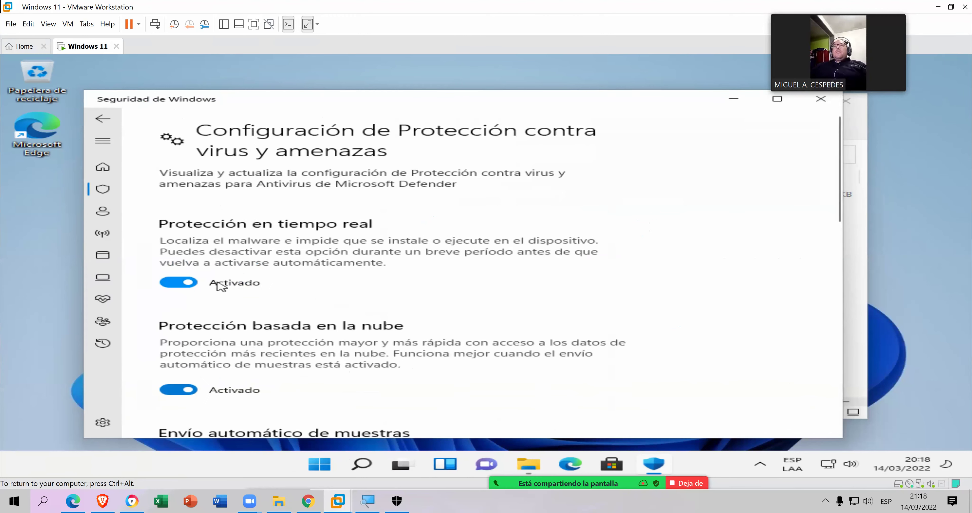
click(218, 282)
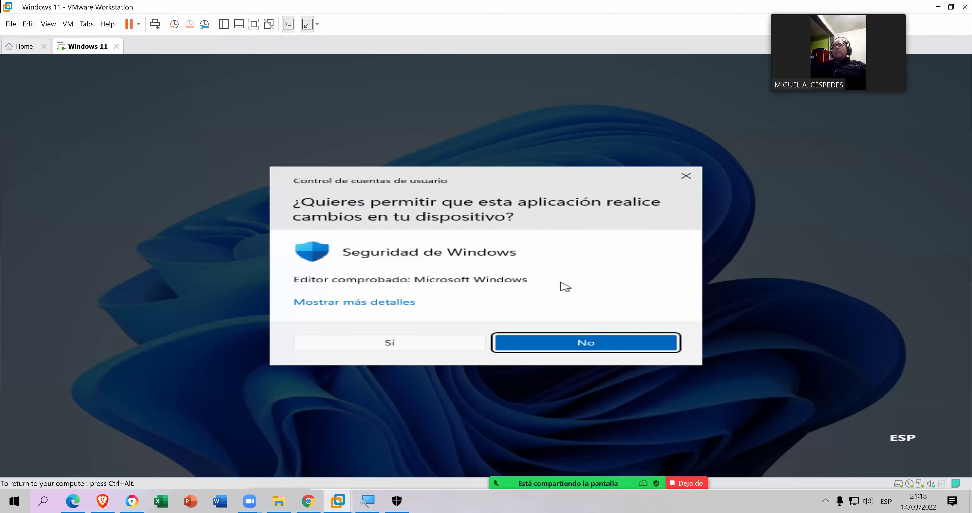
click(453, 346)
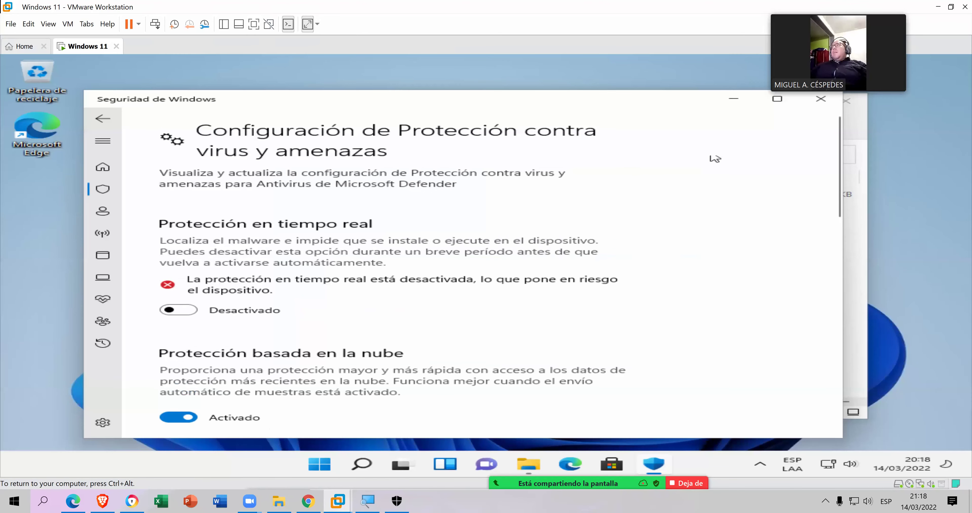
click(732, 102)
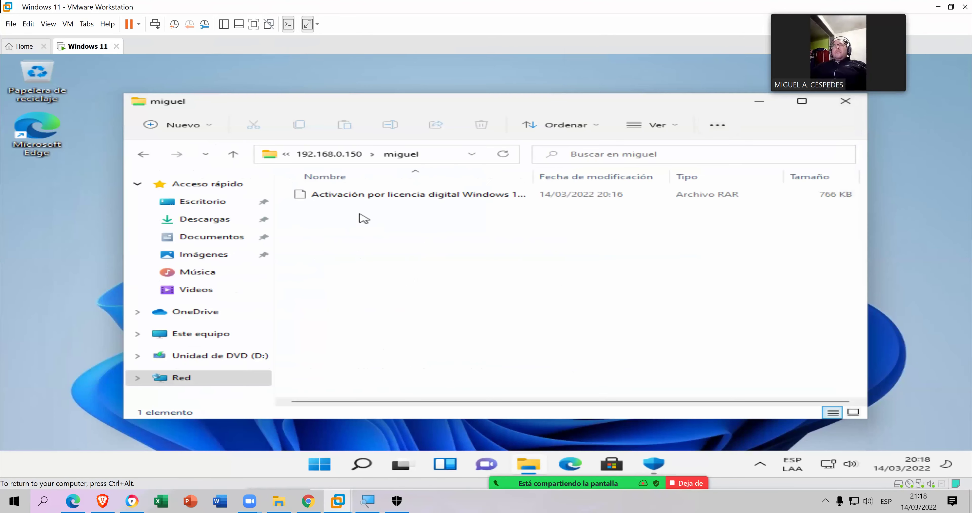
drag(354, 197, 15, 292)
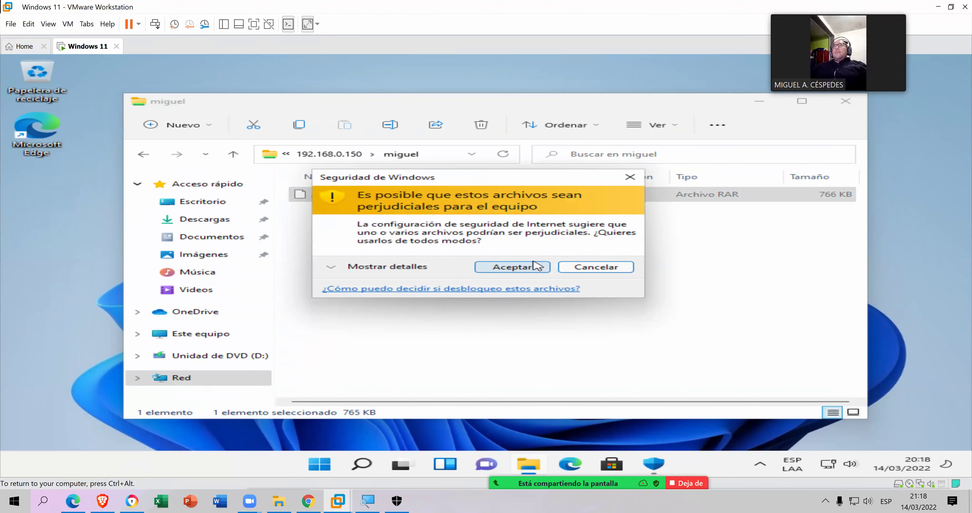
click(540, 267)
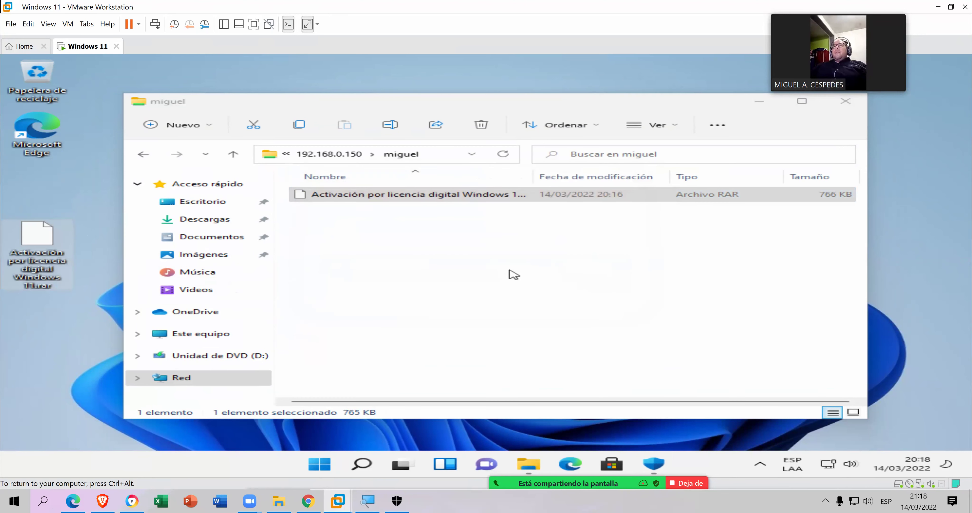
right_click(41, 241)
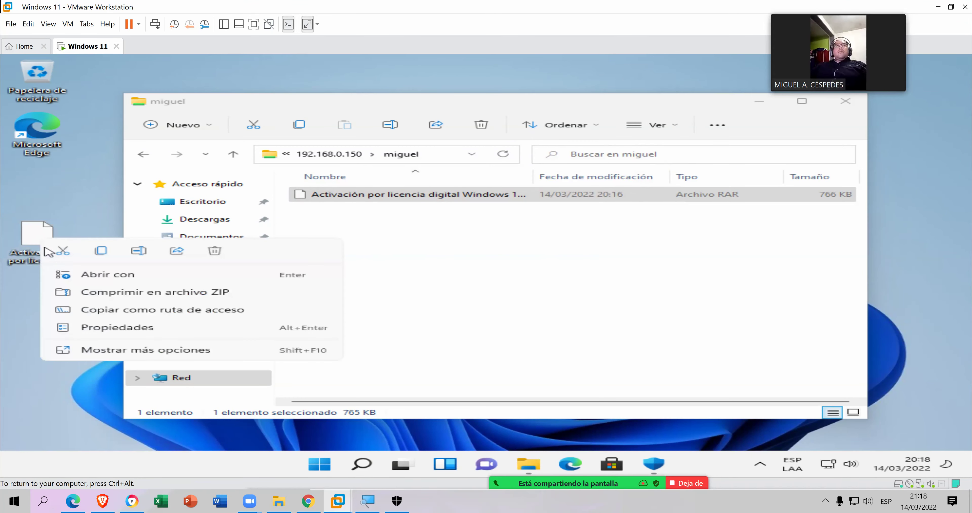
click(108, 347)
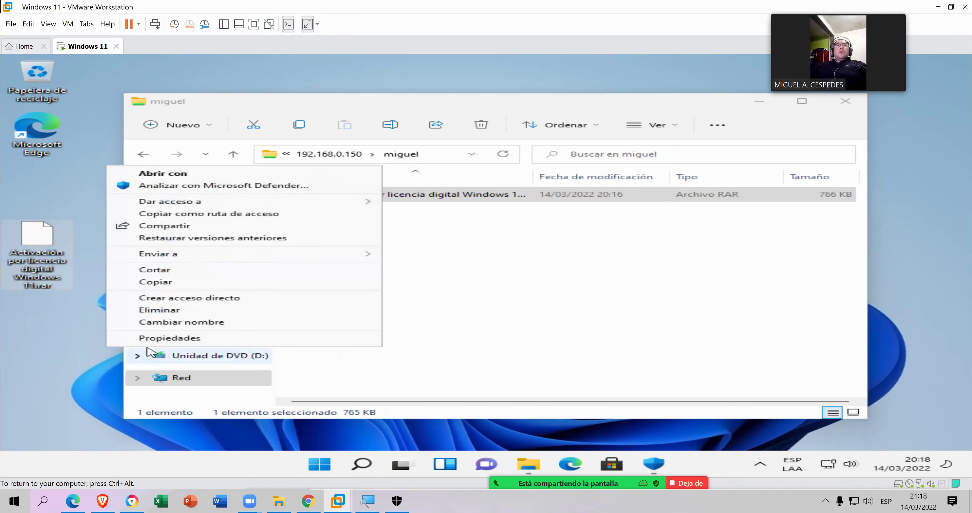
click(157, 338)
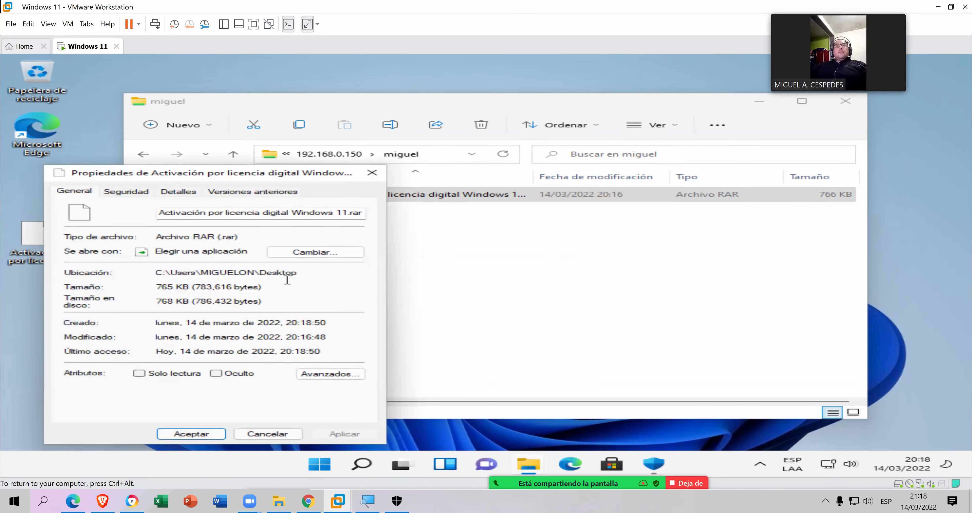
click(302, 255)
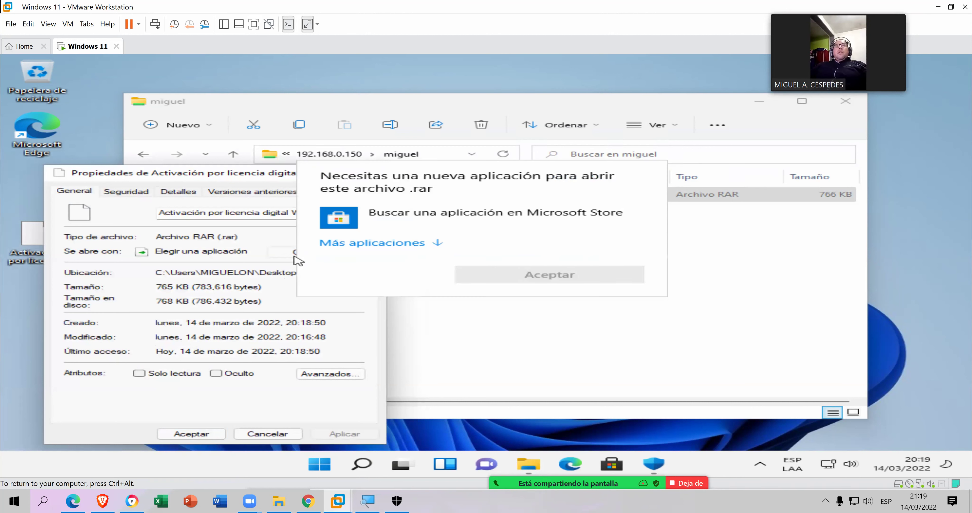
click(364, 249)
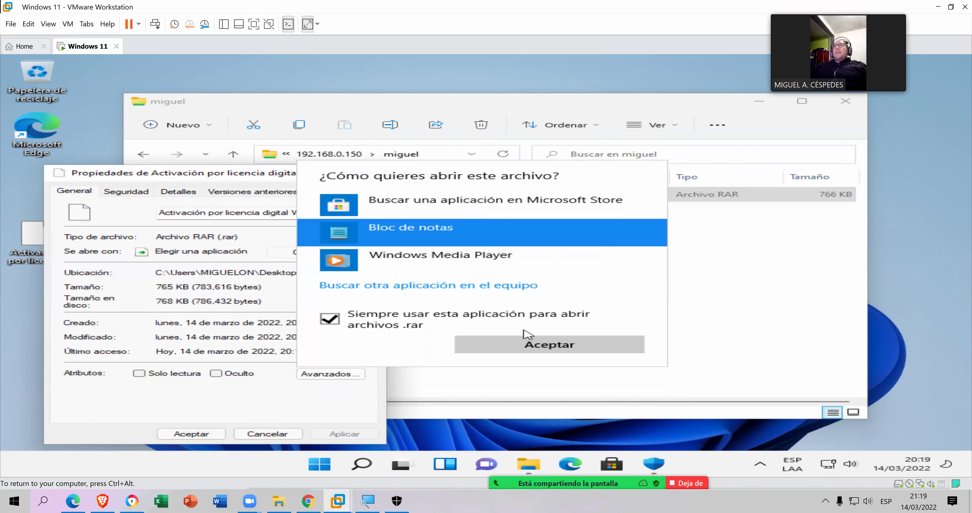
click(653, 255)
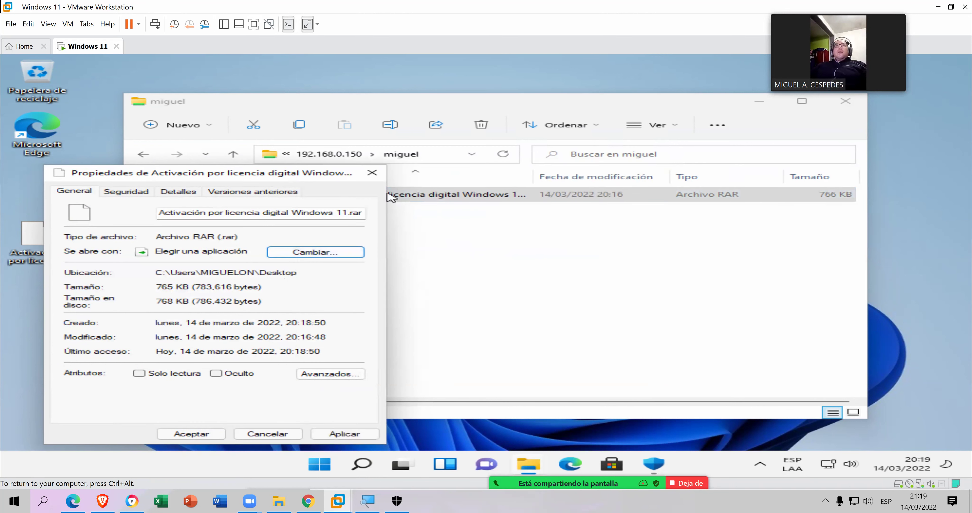
click(371, 173)
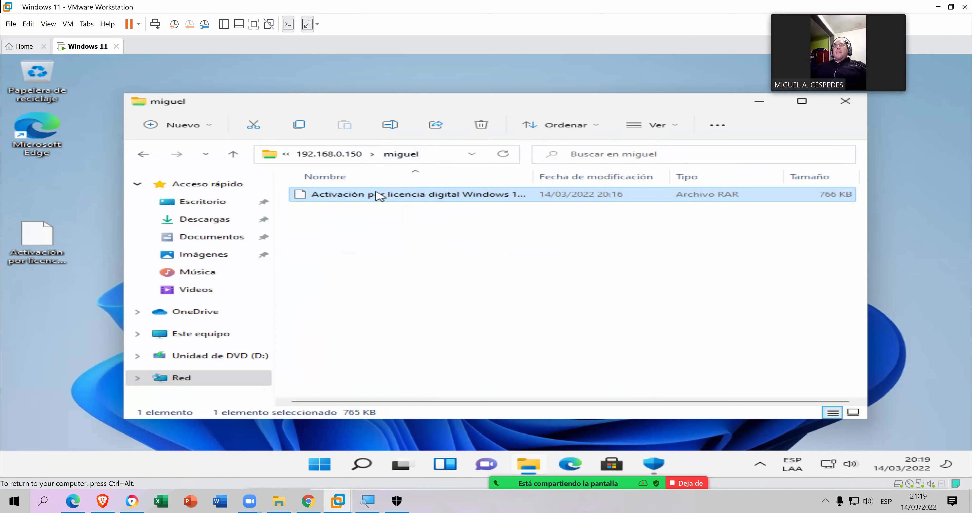
click(52, 244)
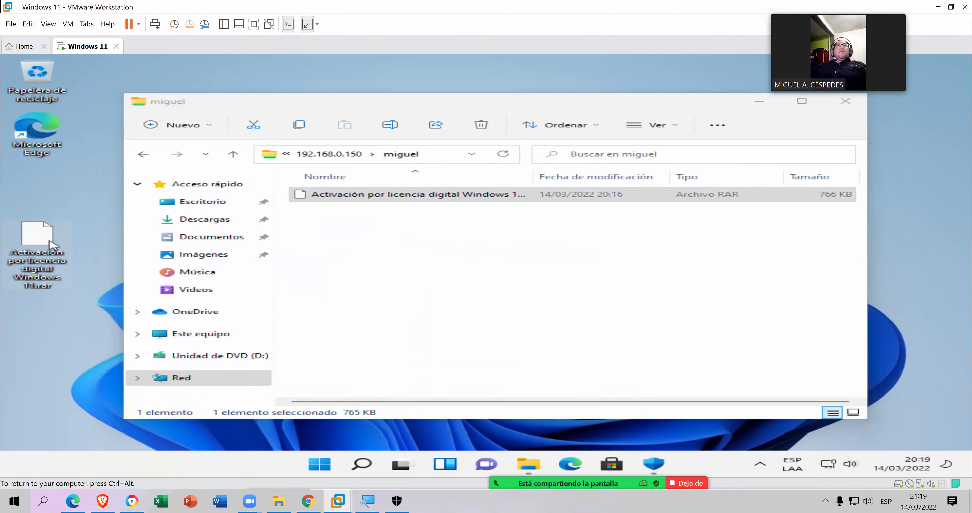
right_click(48, 241)
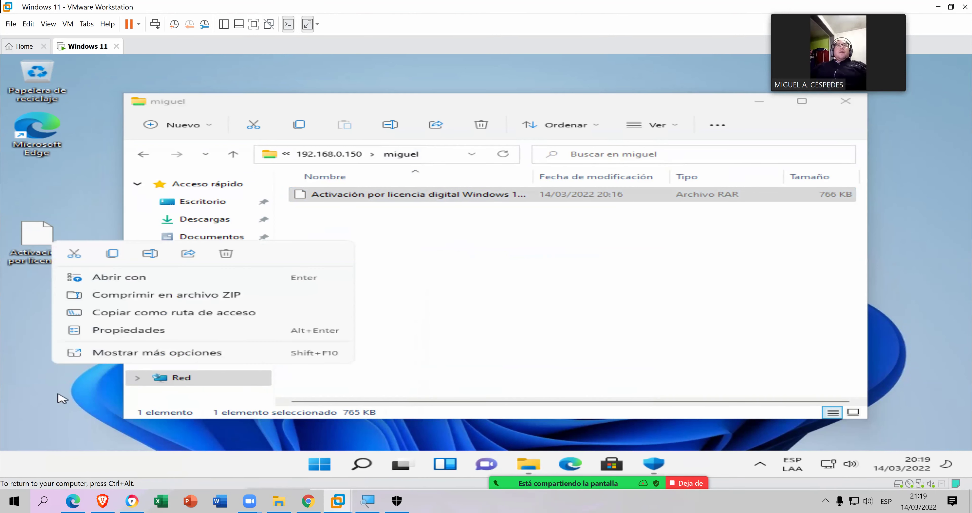
click(228, 255)
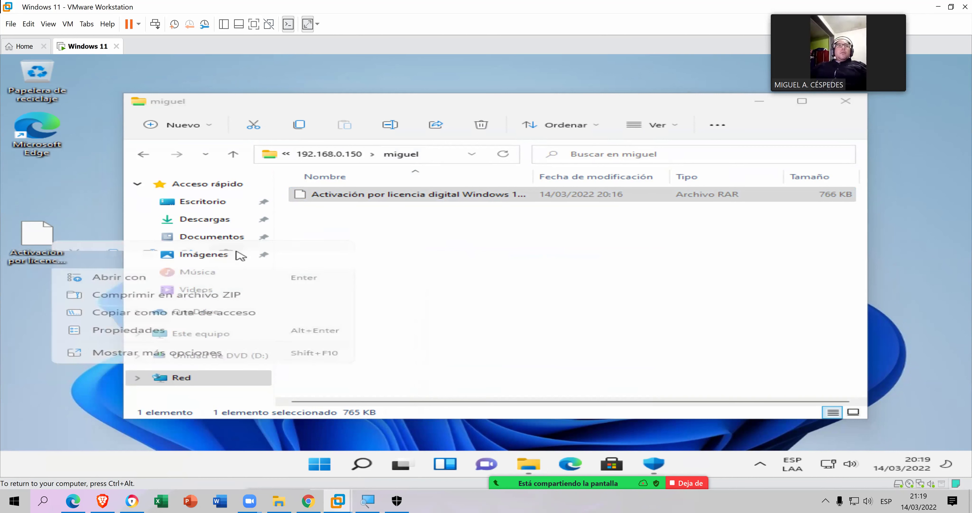
click(308, 502)
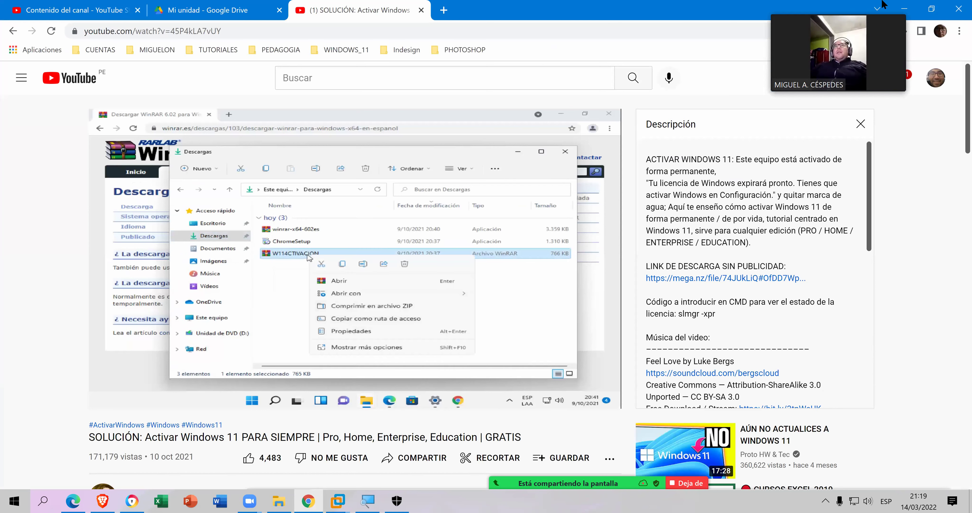
click(907, 10)
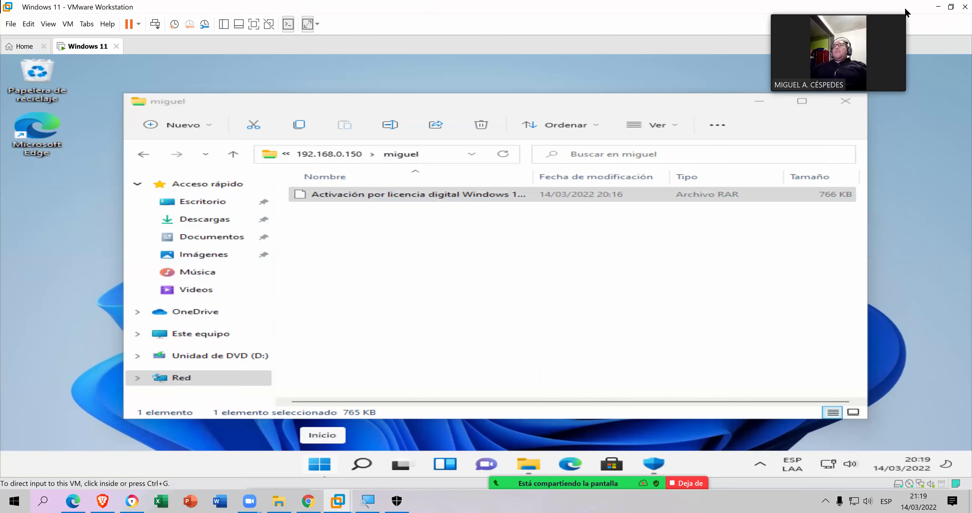
- Permanently delete the activation RAR from the shared miguel folder, then switch to the host file browser
right_click(476, 194)
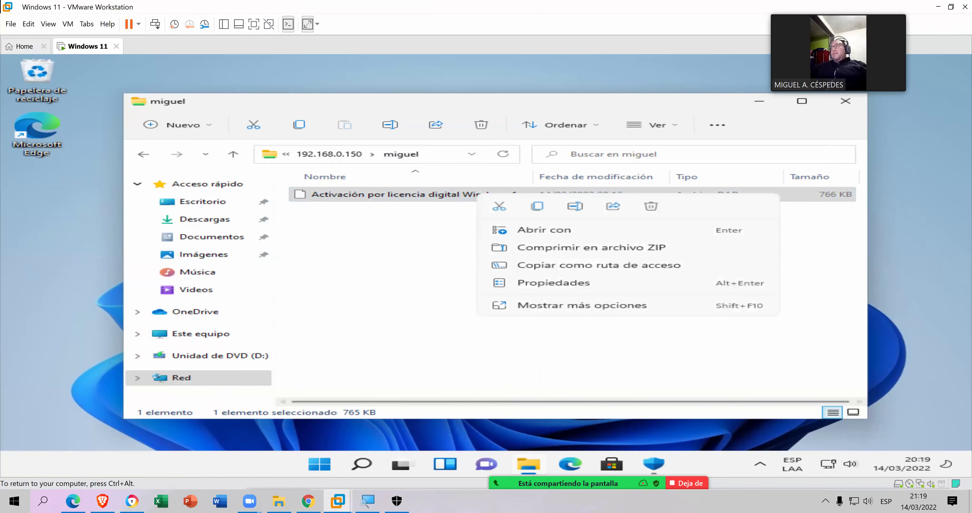
click(647, 208)
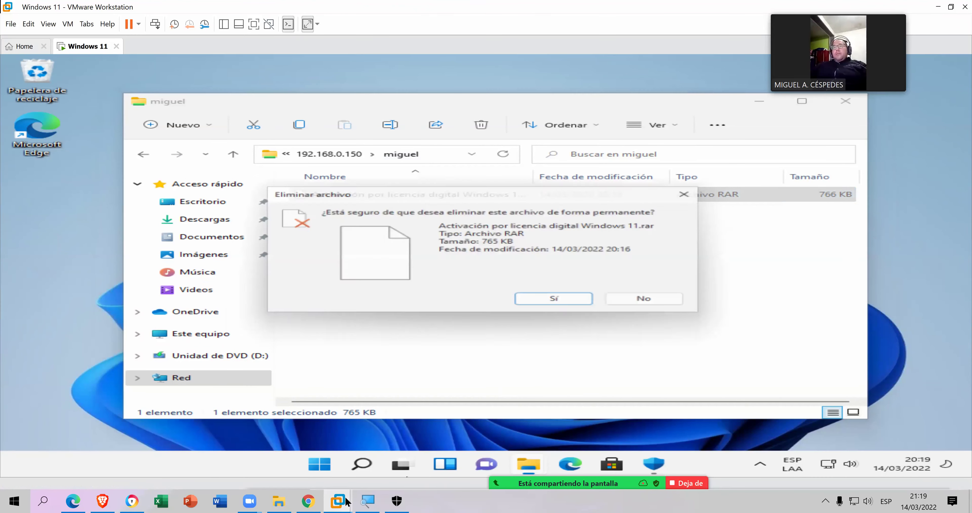
click(562, 304)
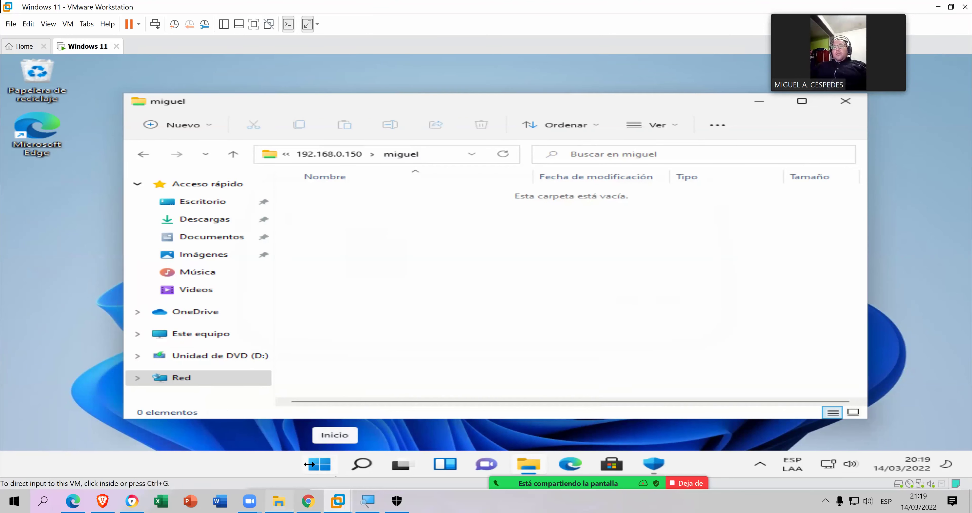
key(alt+Tab)
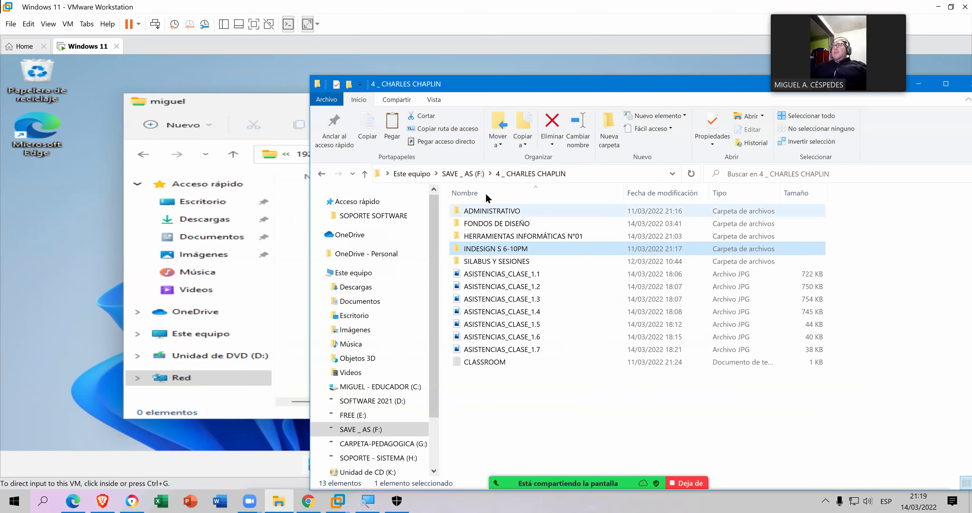
- Browse to F:\3 _ SOFTWARE 2022-1\SOPORTE SOFTWARE and open the Windows 11 activation RAR
click(360, 430)
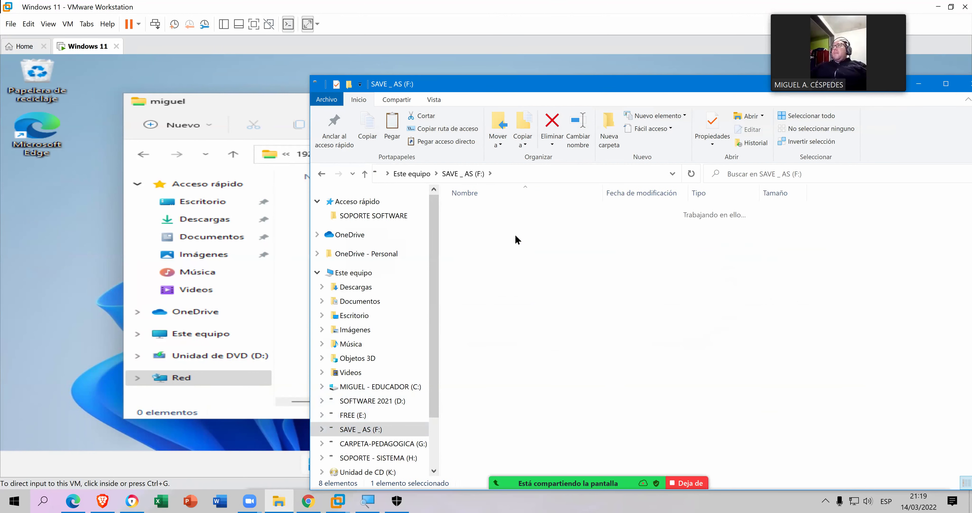
double_click(514, 233)
double_click(510, 225)
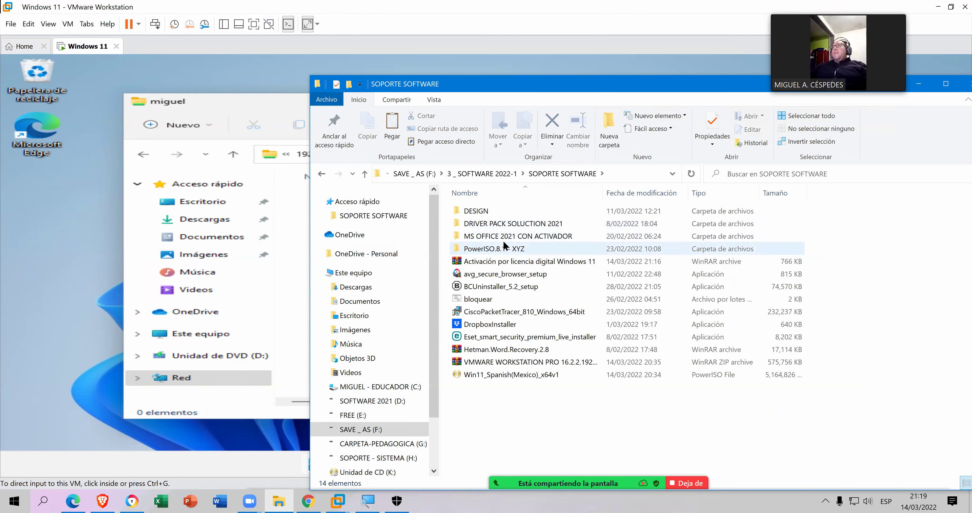
double_click(503, 261)
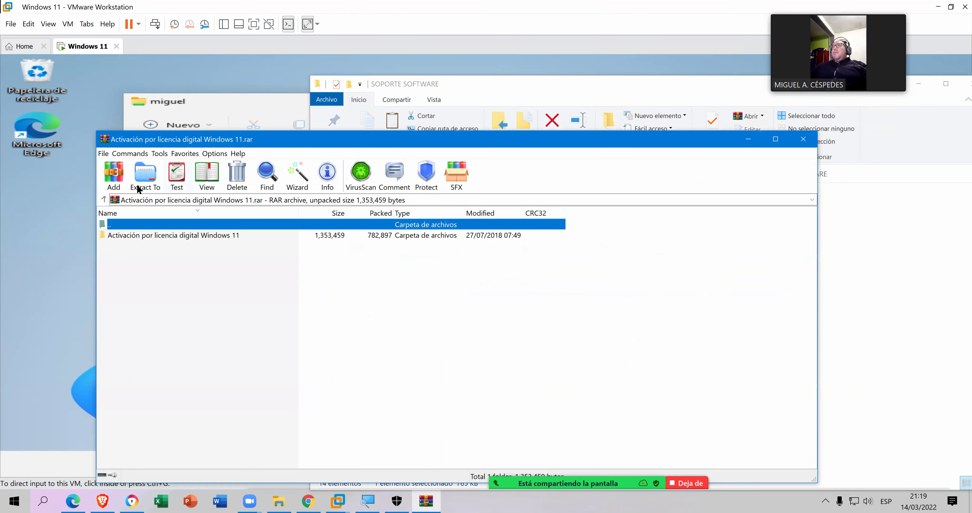
- Extract the archive into C:\MIGUEL and drag the extracted folder onto the VM desktop, accepting the warning
click(146, 176)
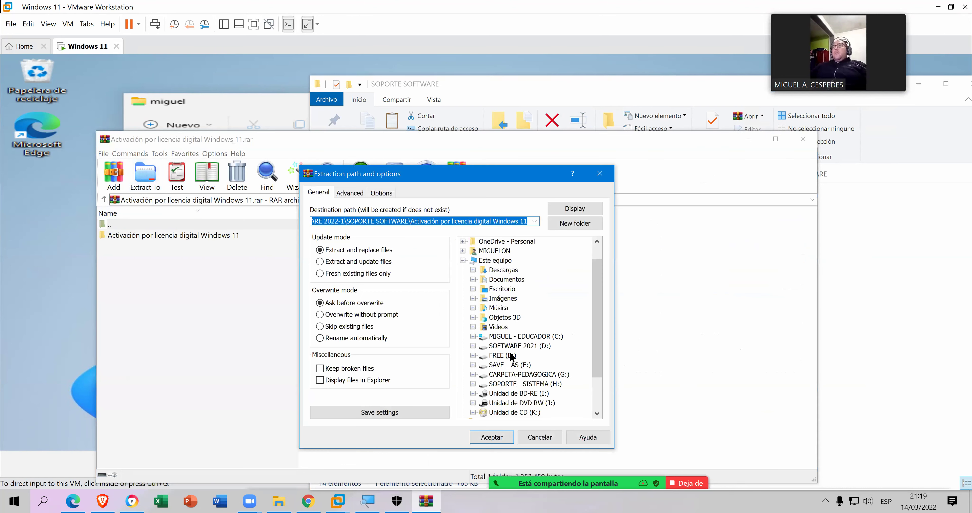
click(472, 337)
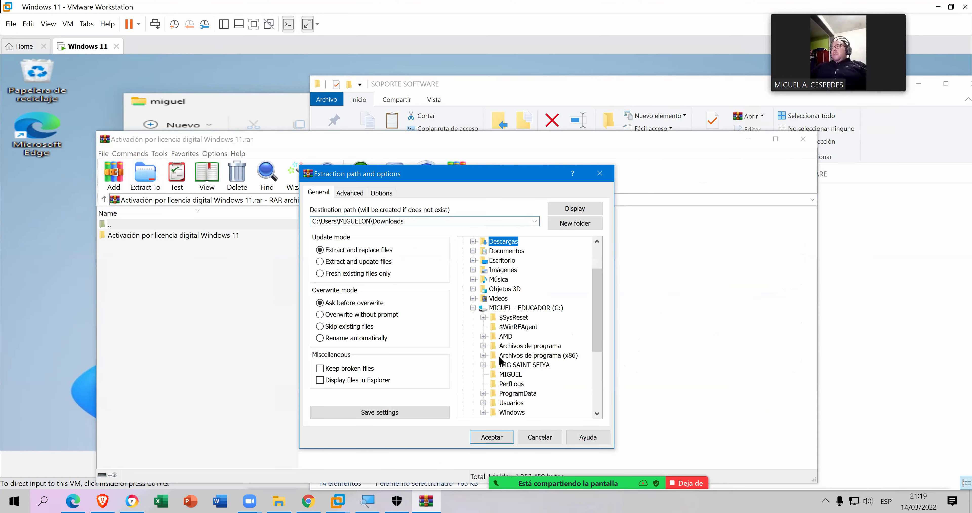
click(509, 374)
click(498, 437)
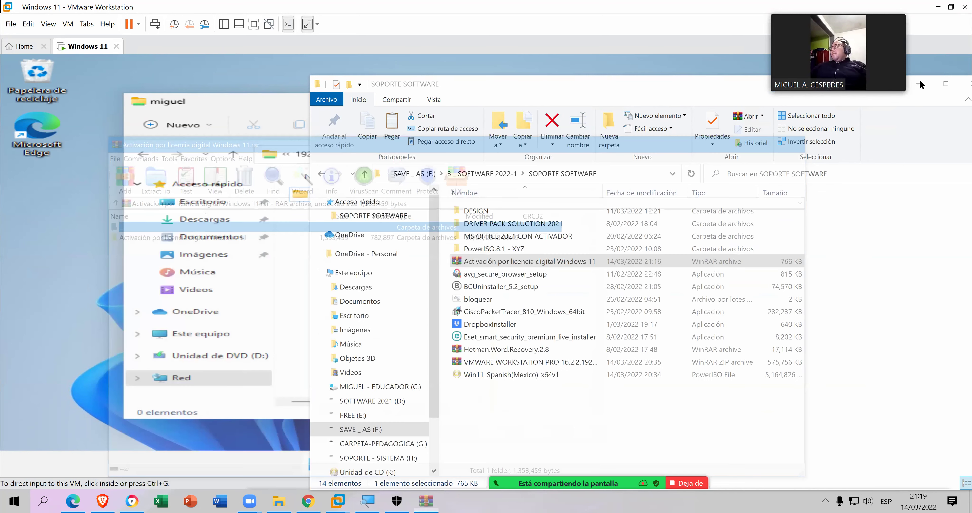
drag(300, 193, 45, 300)
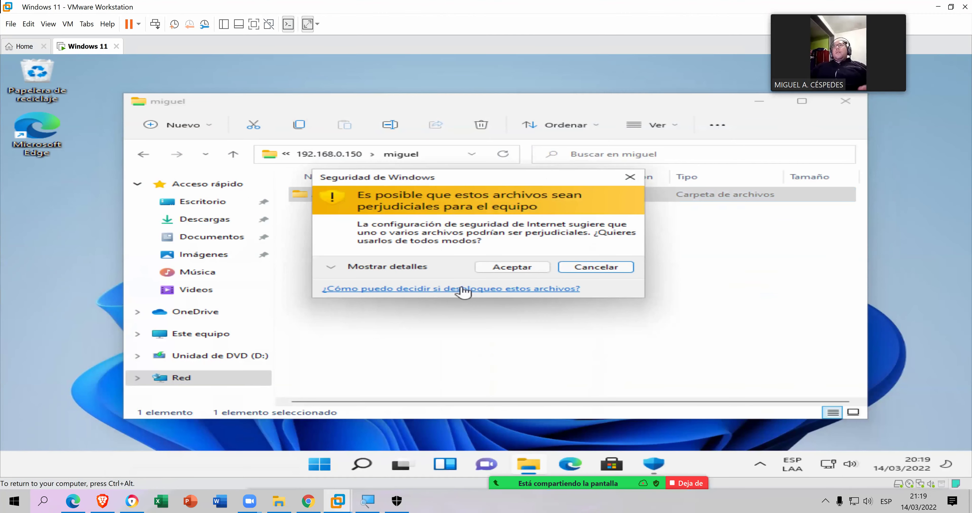
click(506, 267)
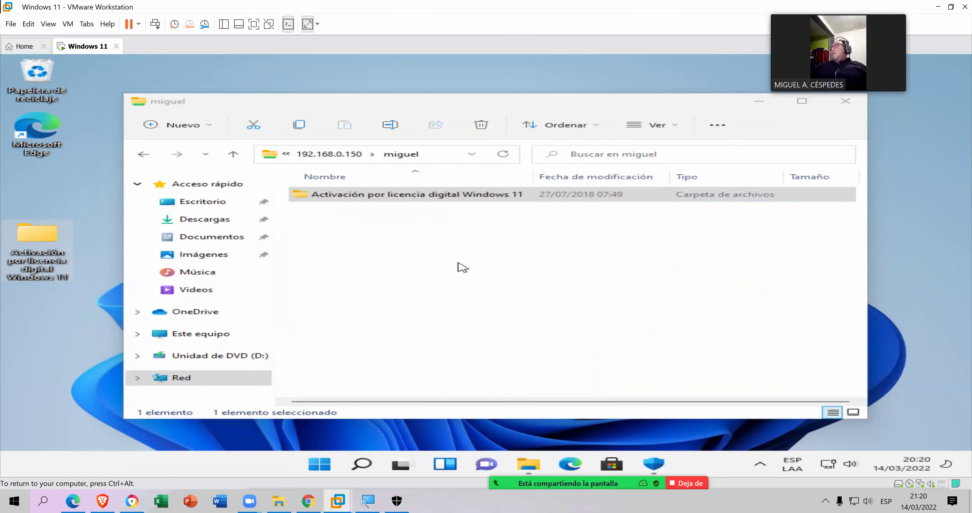
- Run the W10 Digital License Activation Script as administrator from the extracted folder, approving UAC
double_click(45, 245)
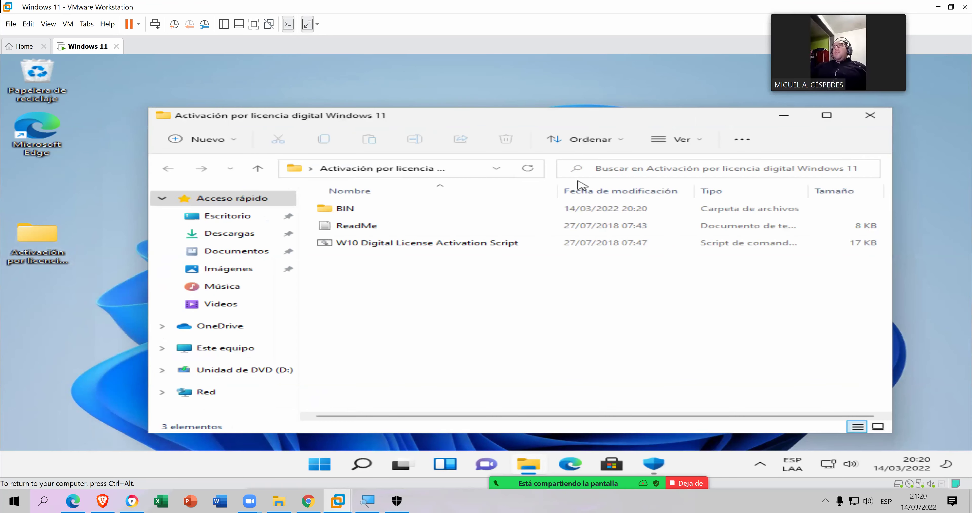
click(376, 245)
right_click(374, 245)
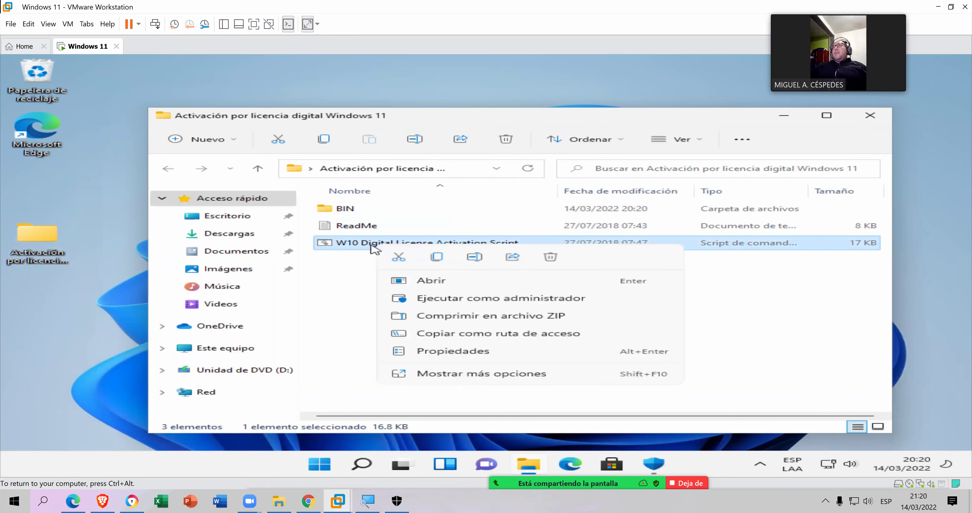
click(441, 299)
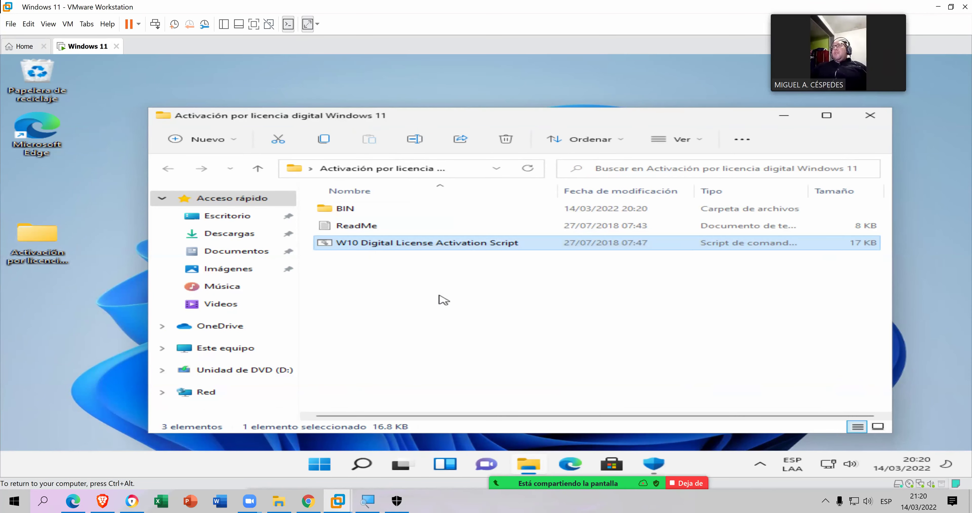
click(432, 344)
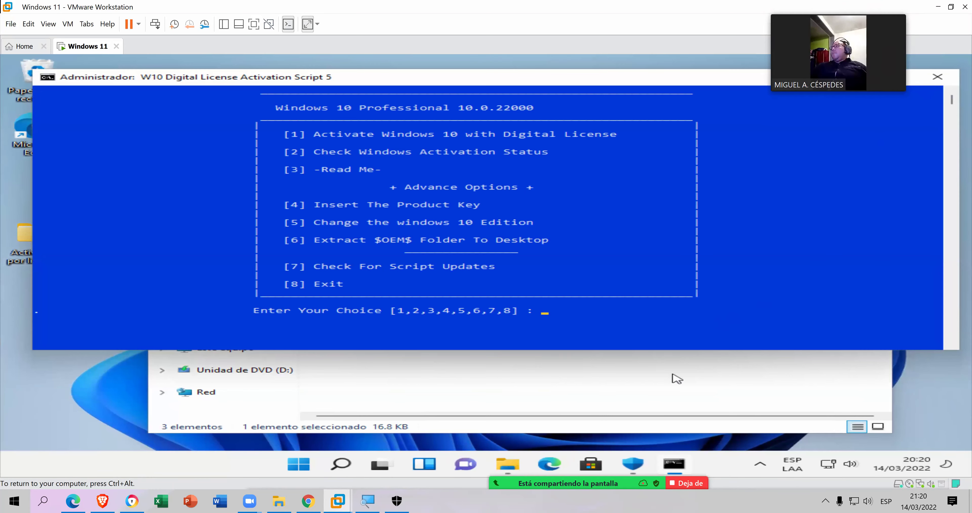
- Close the activation folder window and move the script console lower on the desktop
click(672, 379)
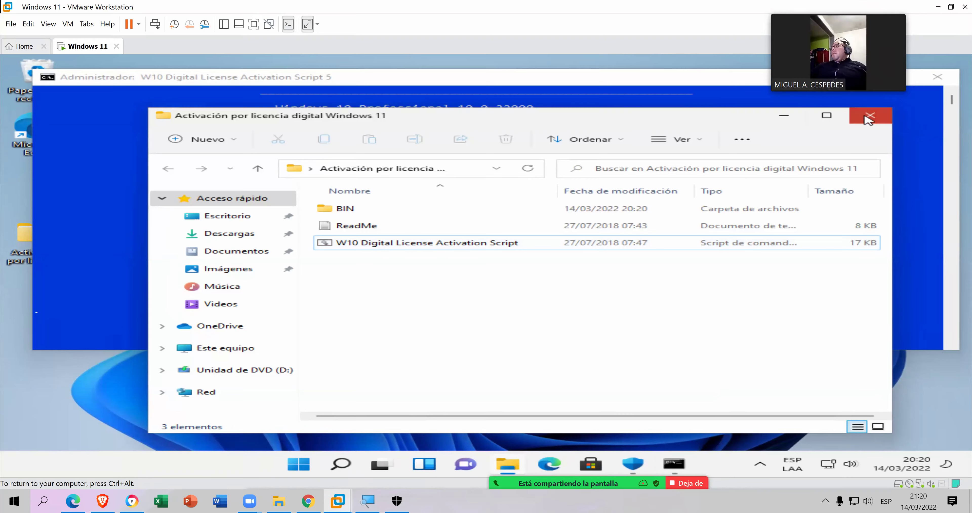
click(861, 113)
drag(380, 88, 386, 137)
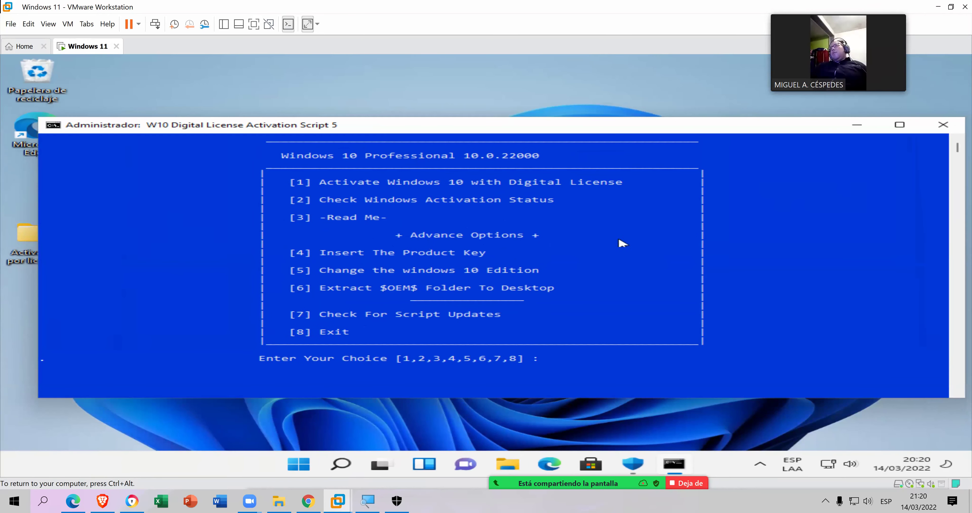
click(589, 367)
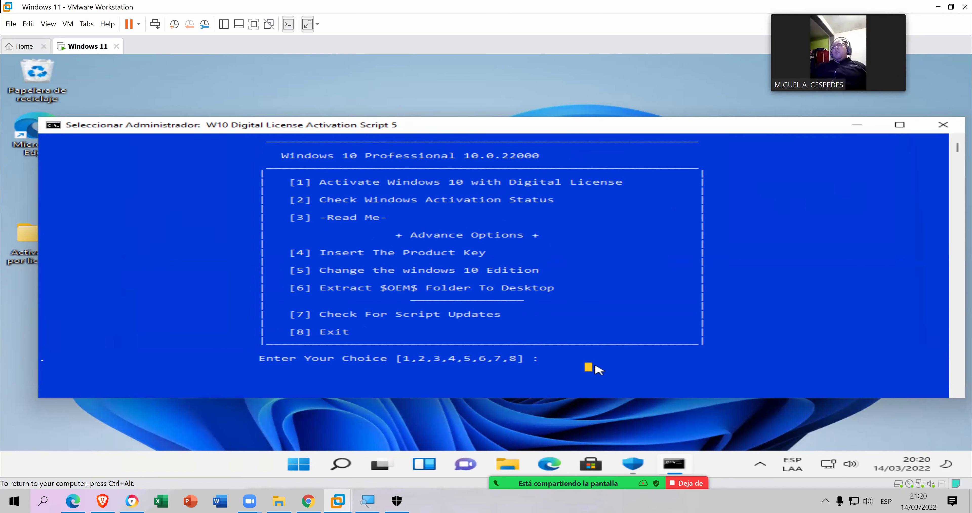
- Activate Windows with script option 1, check status twice with option 2, then close the console
key(1)
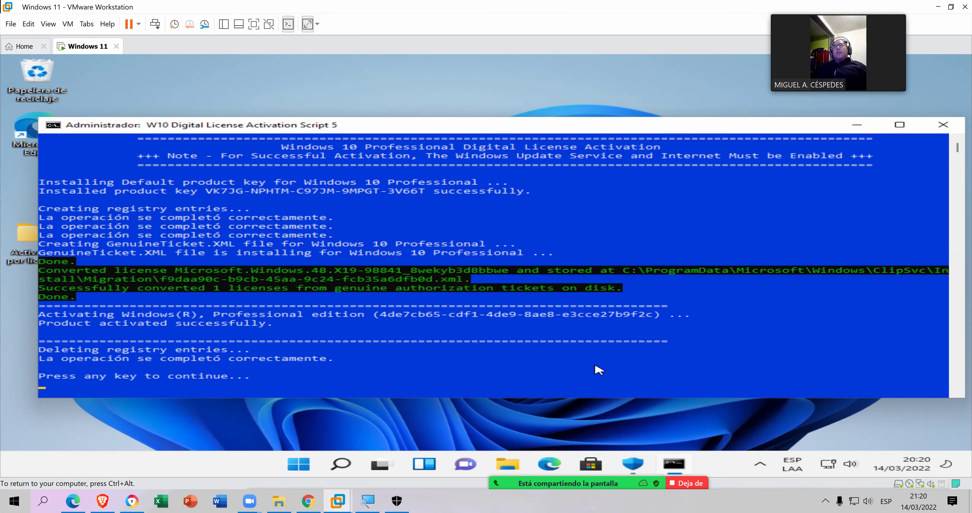
key(Return)
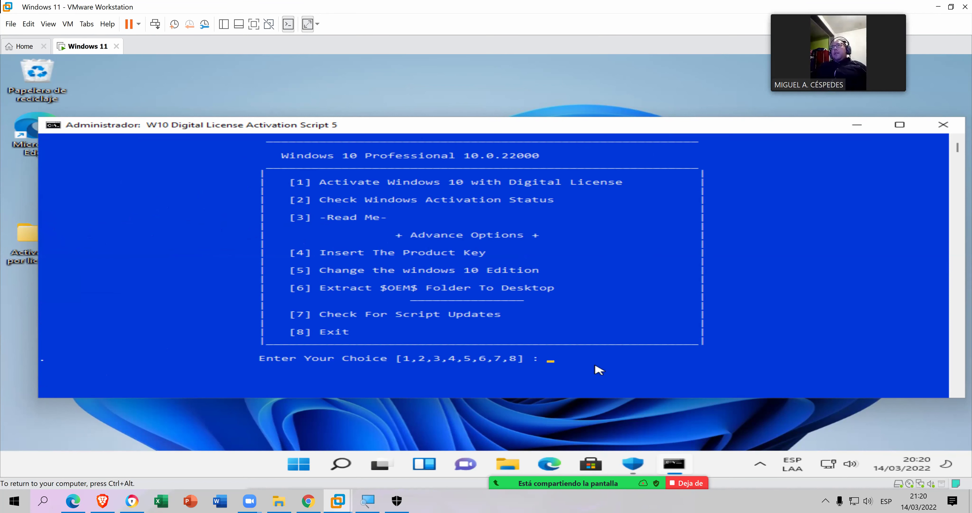
key(2)
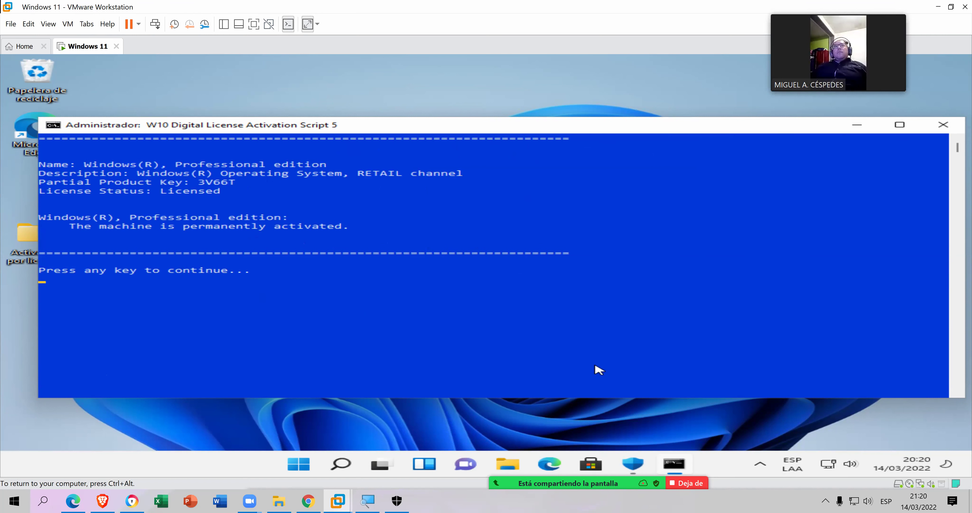
key(Return)
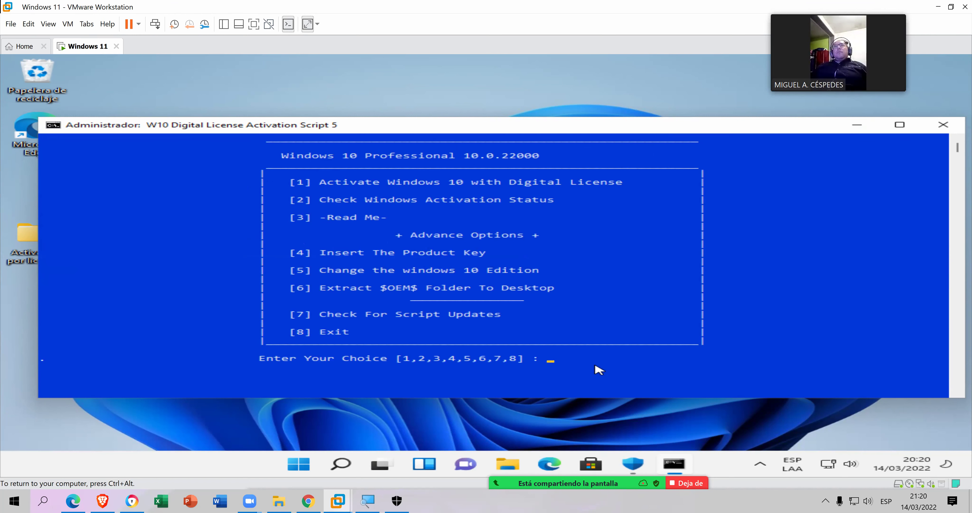
key(2)
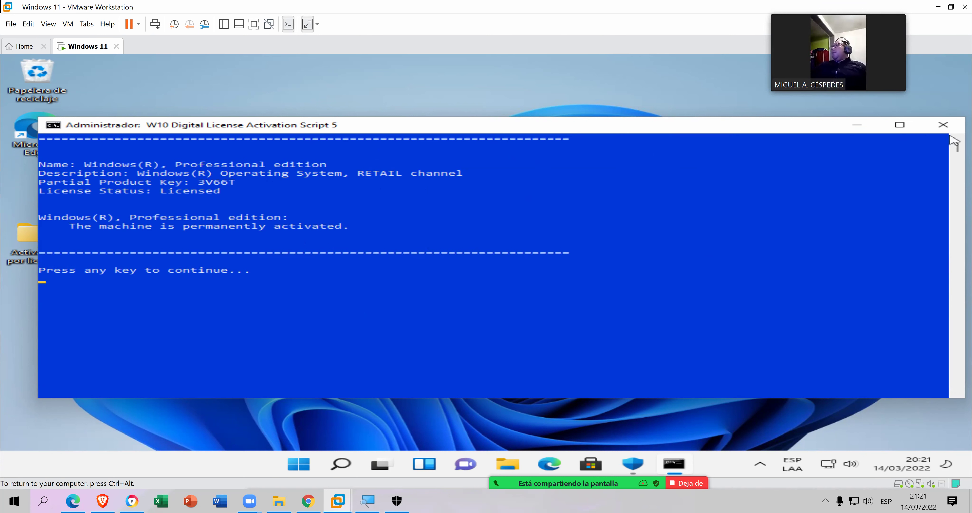
click(943, 125)
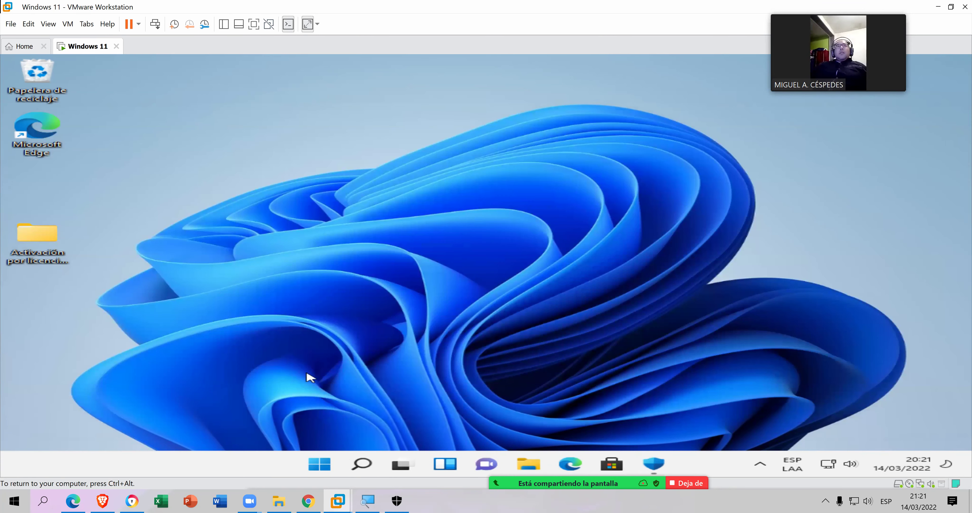
- Delete the activation folder from the guest desktop and switch desktop icons to small
right_click(64, 264)
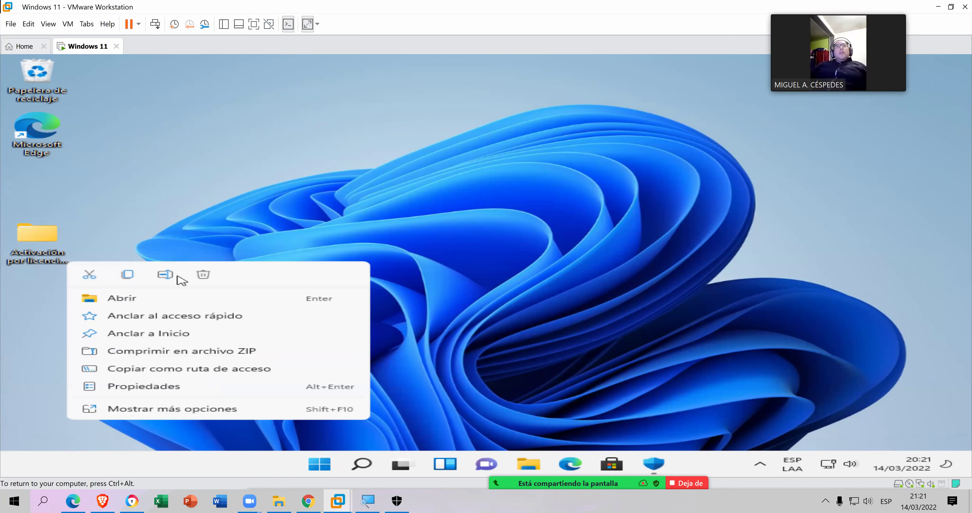
click(203, 274)
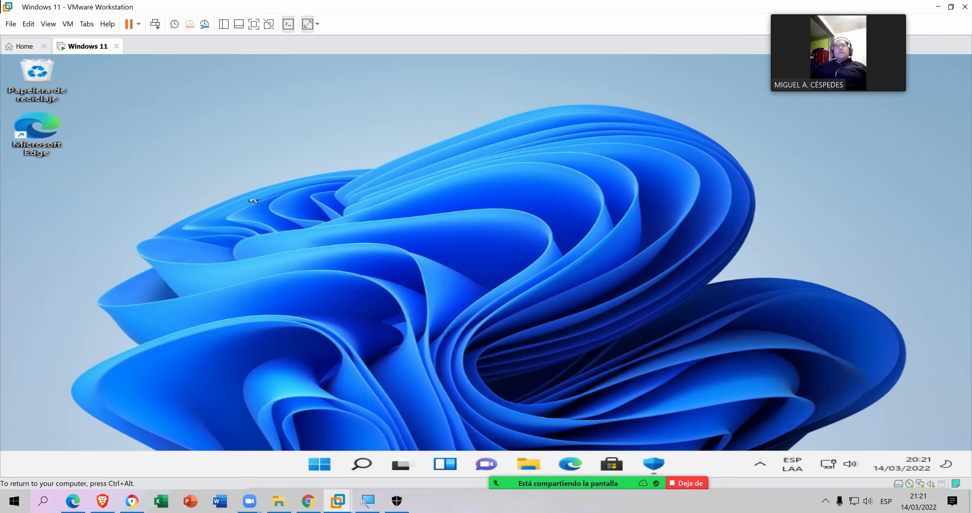
right_click(255, 181)
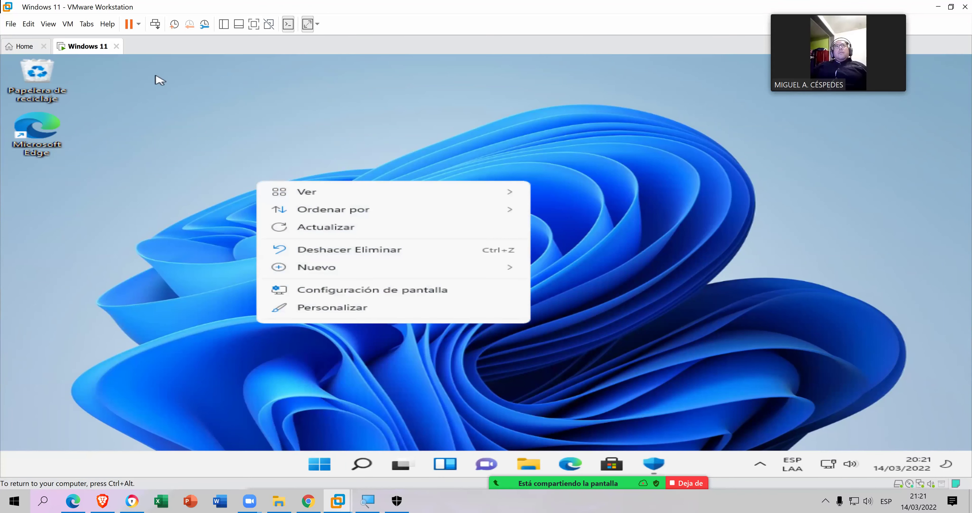
right_click(159, 77)
mouse_move(219, 90)
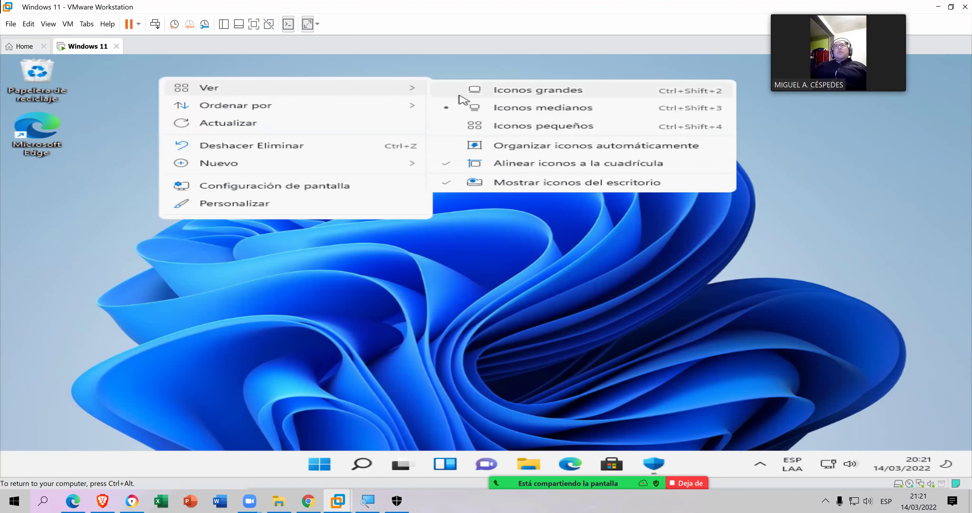
click(495, 127)
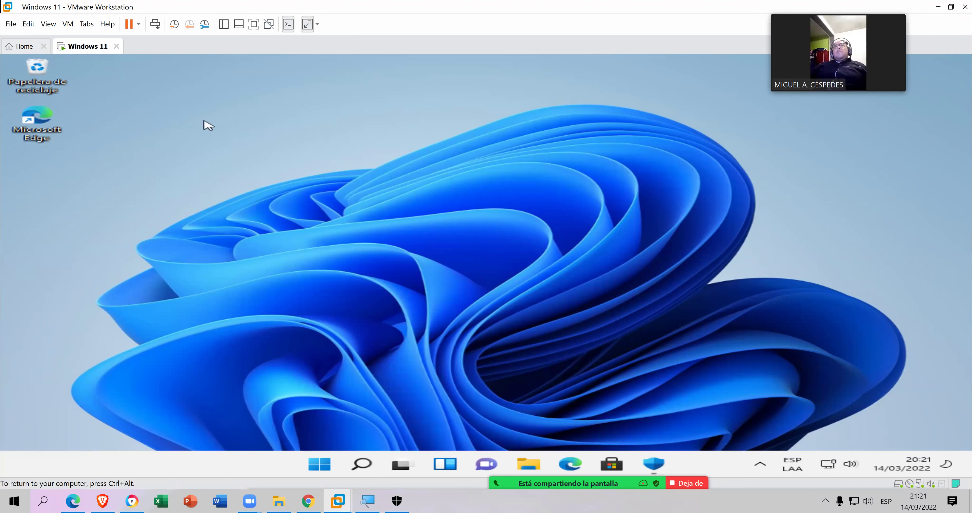
- Empty the Recycle Bin, confirming permanent deletion of its 2 items
right_click(53, 90)
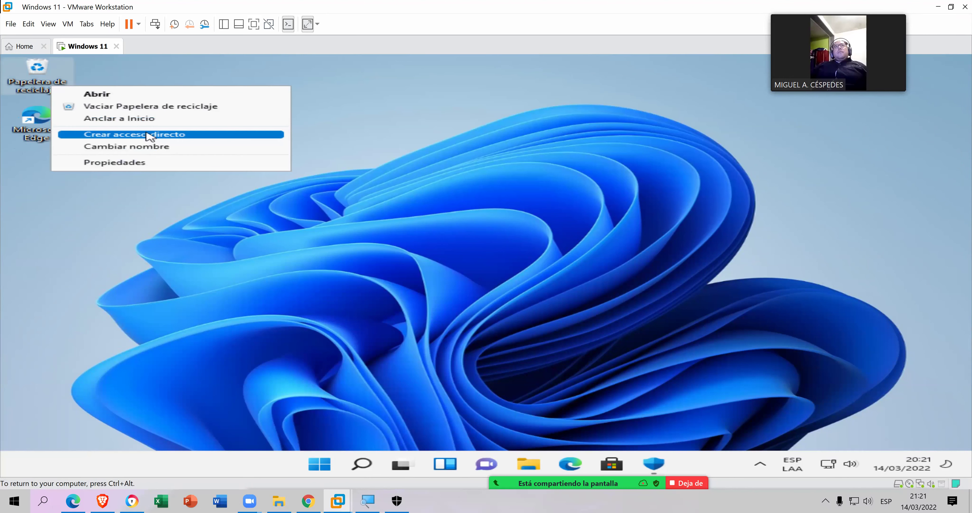
click(225, 109)
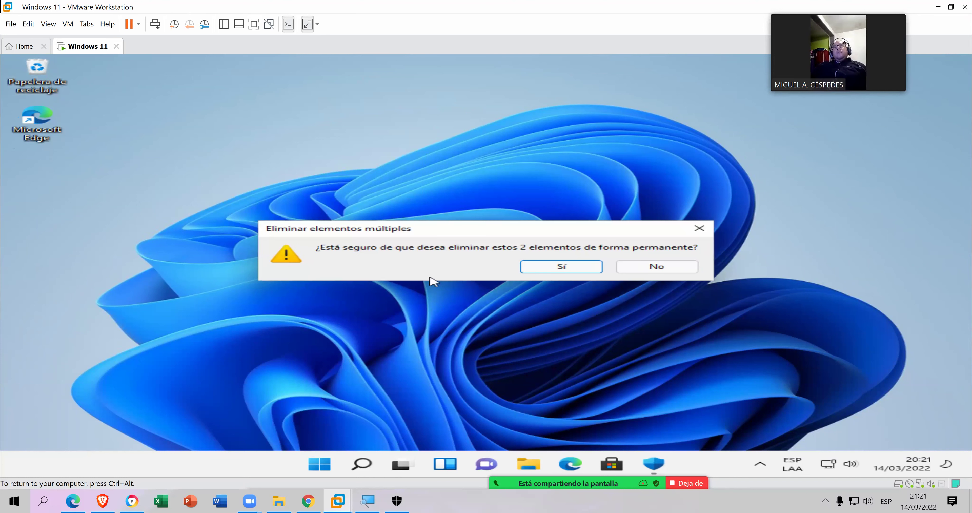
click(561, 268)
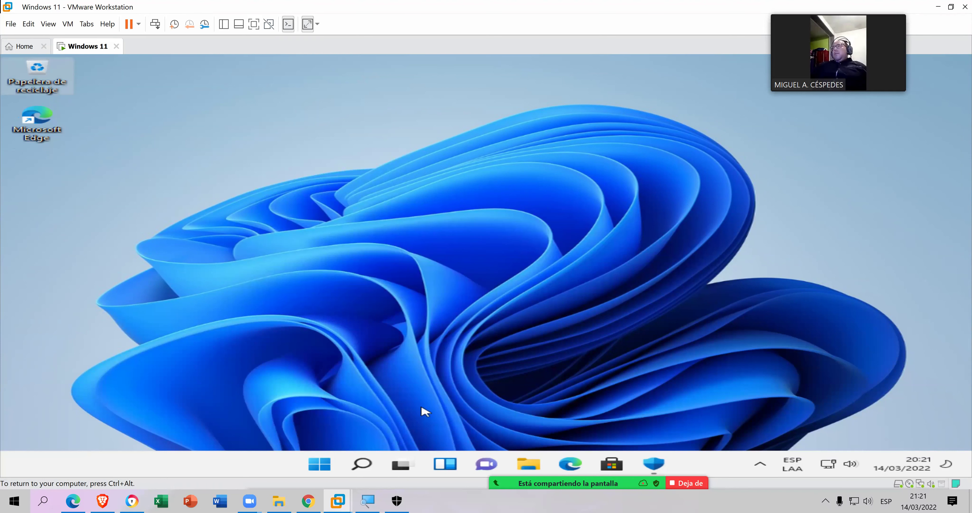
- Switch the guest's Defender real-time protection back to Activado
mouse_move(400, 465)
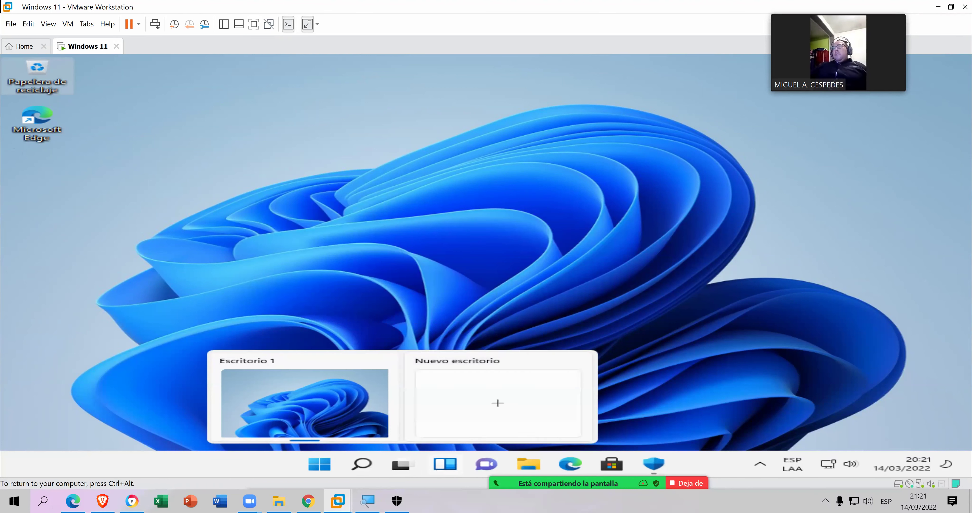
click(466, 251)
click(656, 464)
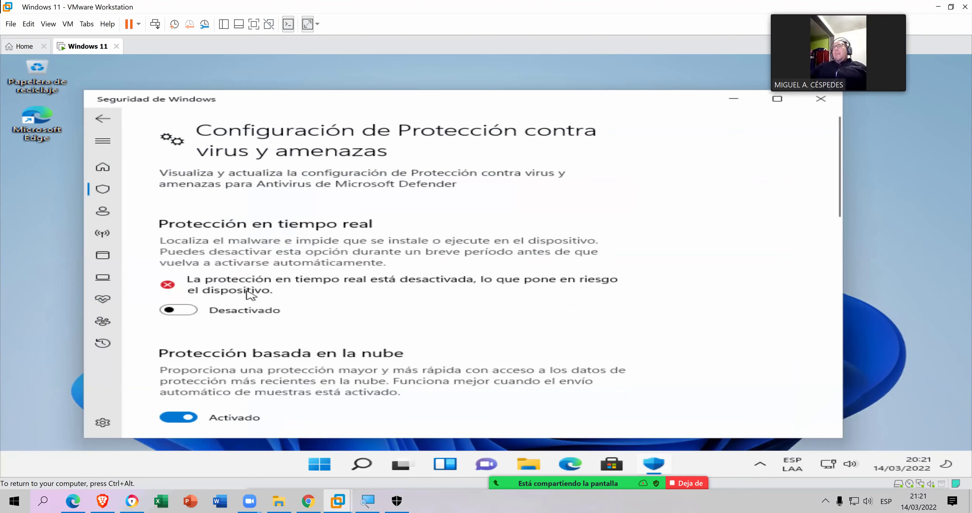
click(179, 310)
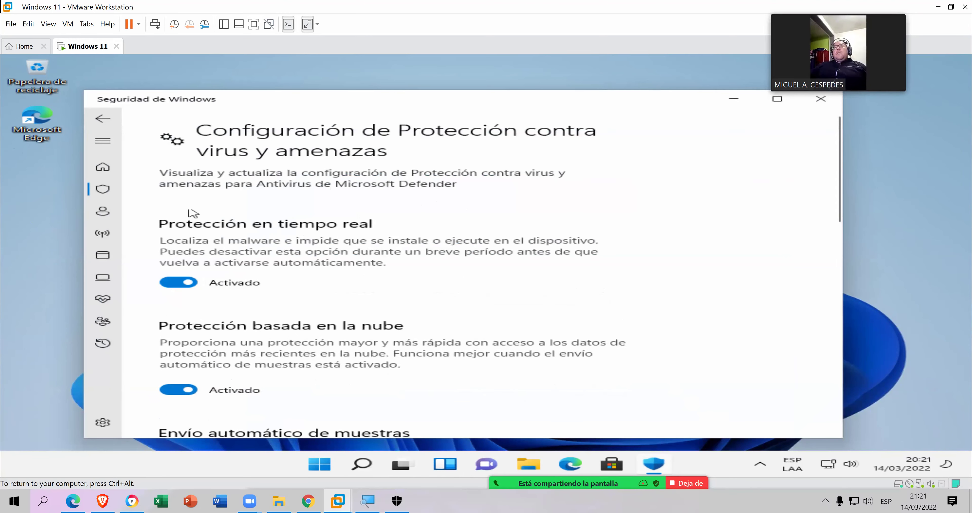
- Go back to the security overview and close the Seguridad de Windows window
click(116, 128)
click(115, 127)
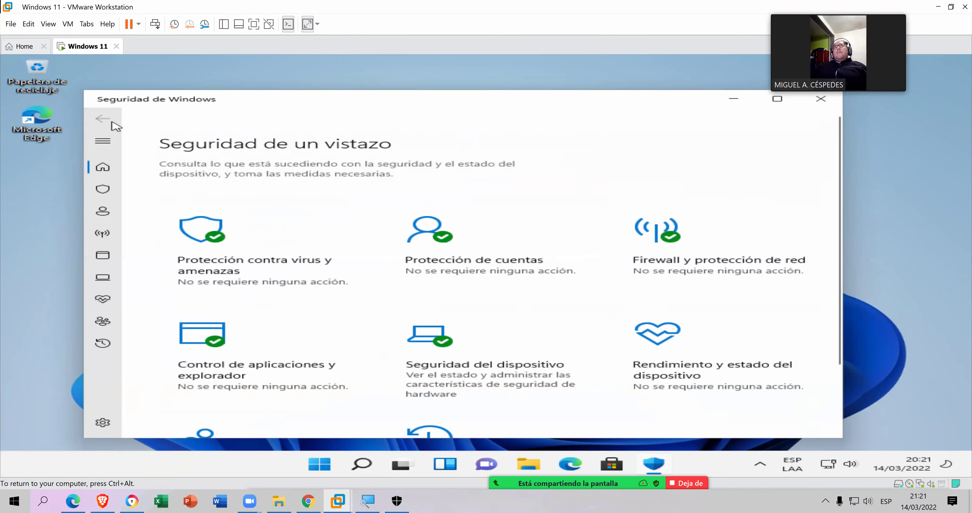
click(835, 105)
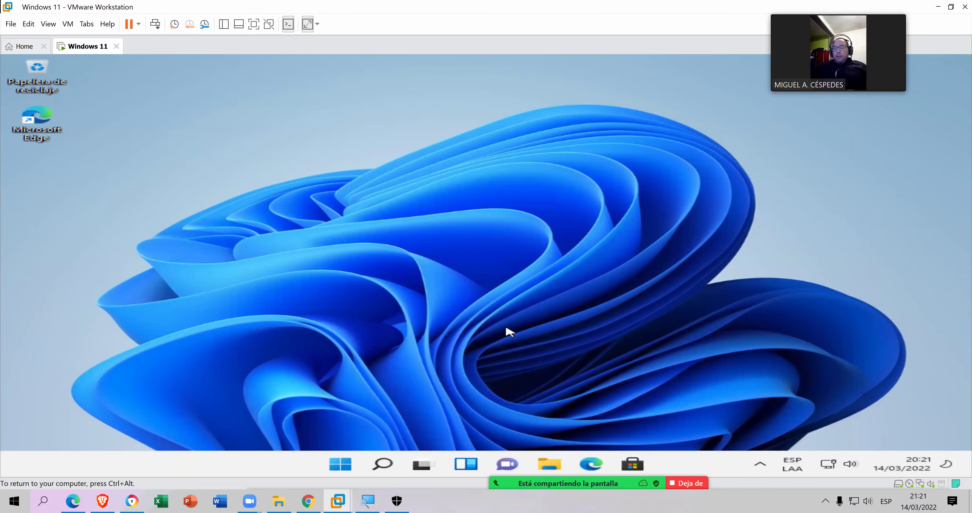
key(super+i)
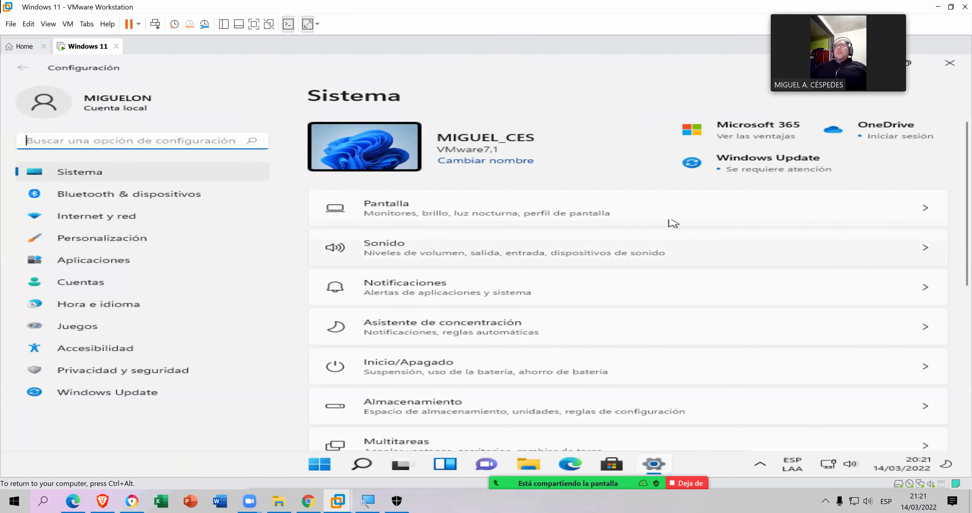
- Start downloading the pending updates from the guest's Windows Update page
scroll(763, 234, down, 6)
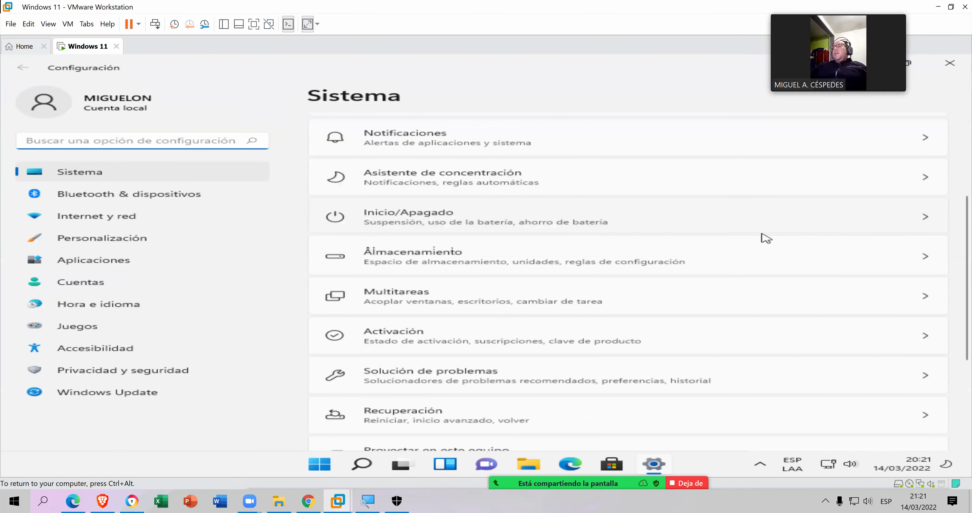
scroll(763, 245, down, 1)
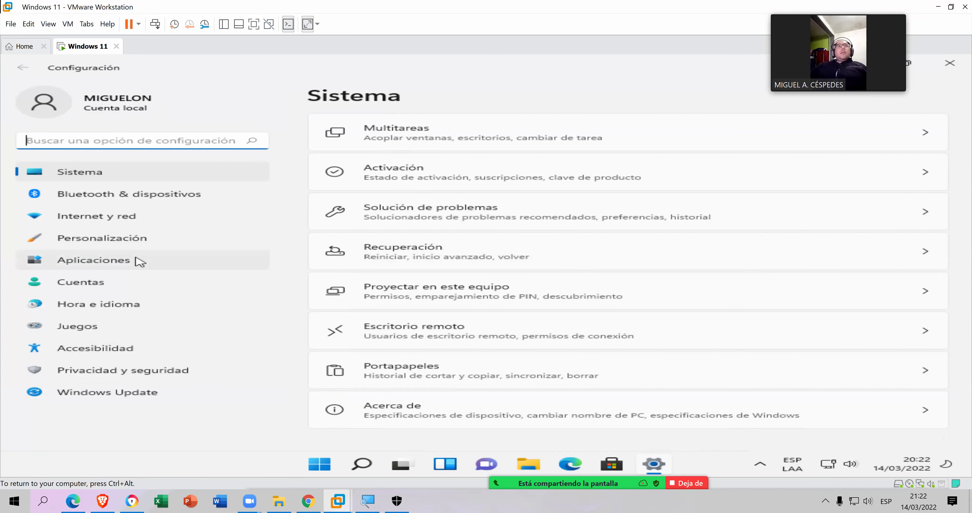
click(103, 284)
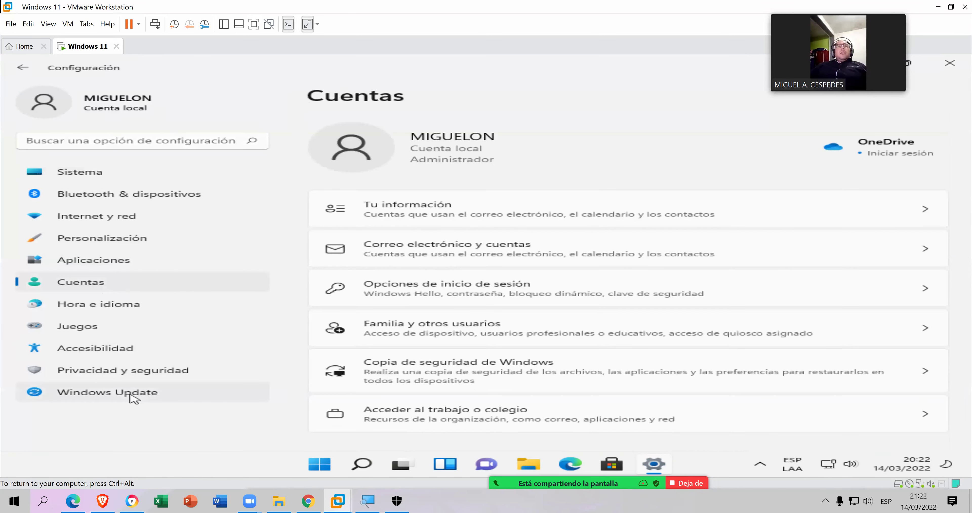
click(133, 402)
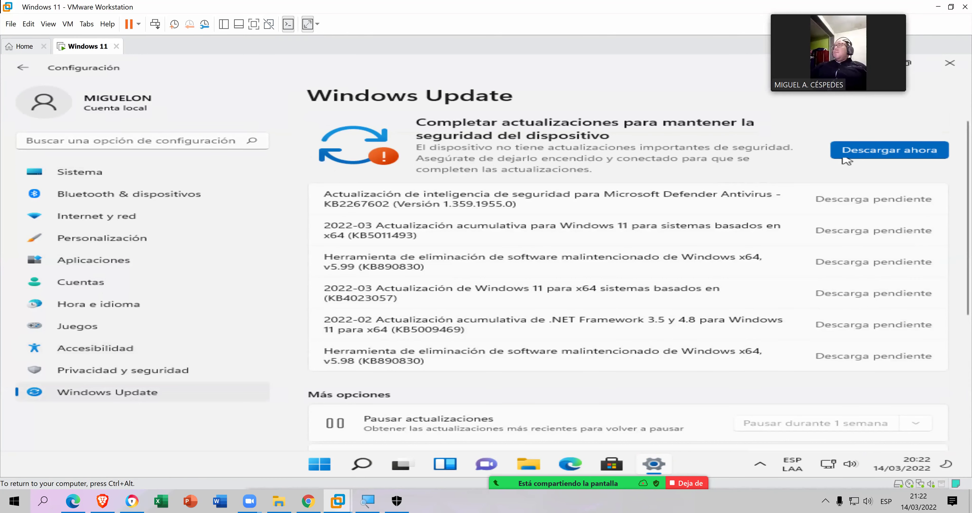
click(874, 151)
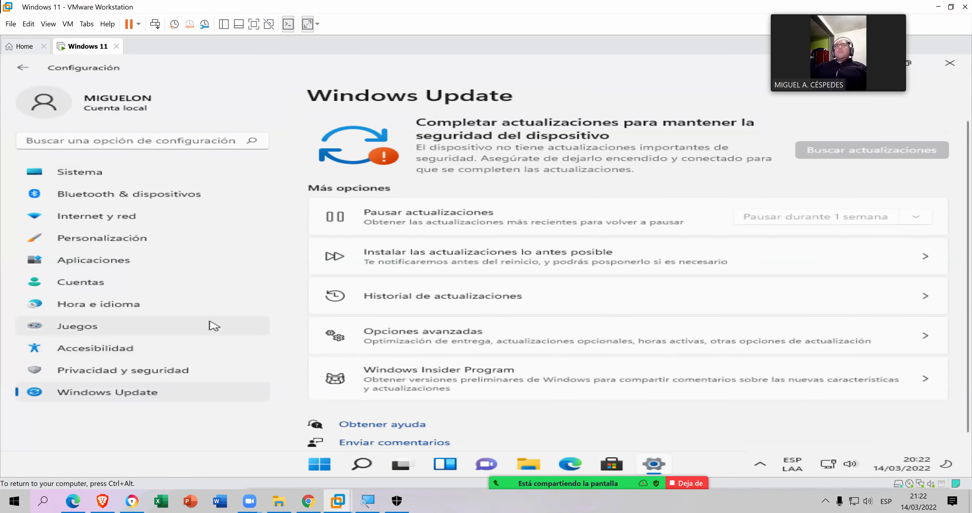
- Check Sistema > Activación to confirm the guest is activated as Windows 11 Pro
click(172, 371)
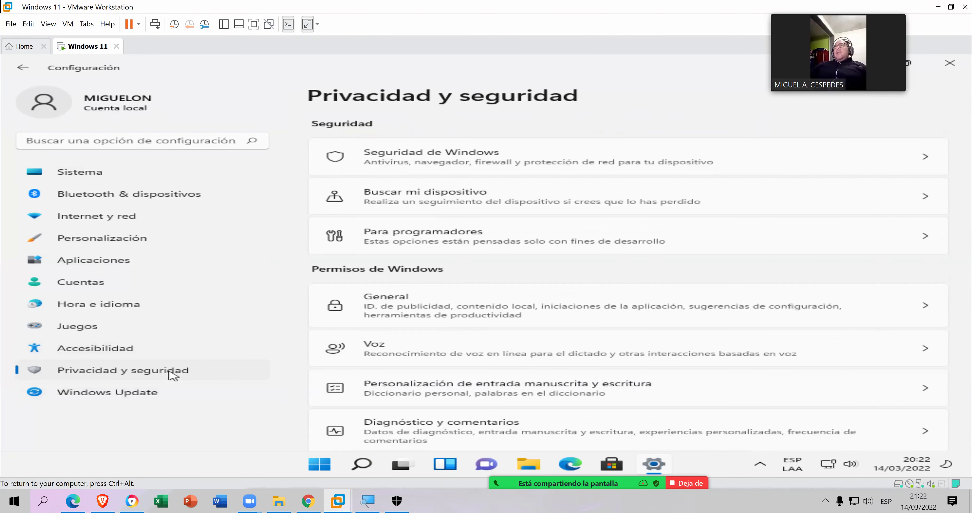
scroll(566, 297, down, 3)
scroll(559, 286, down, 3)
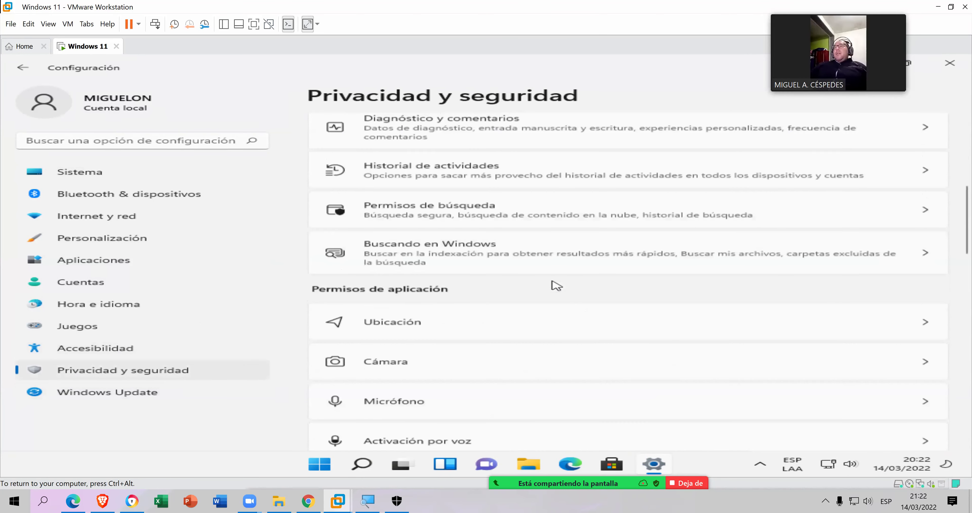
click(111, 179)
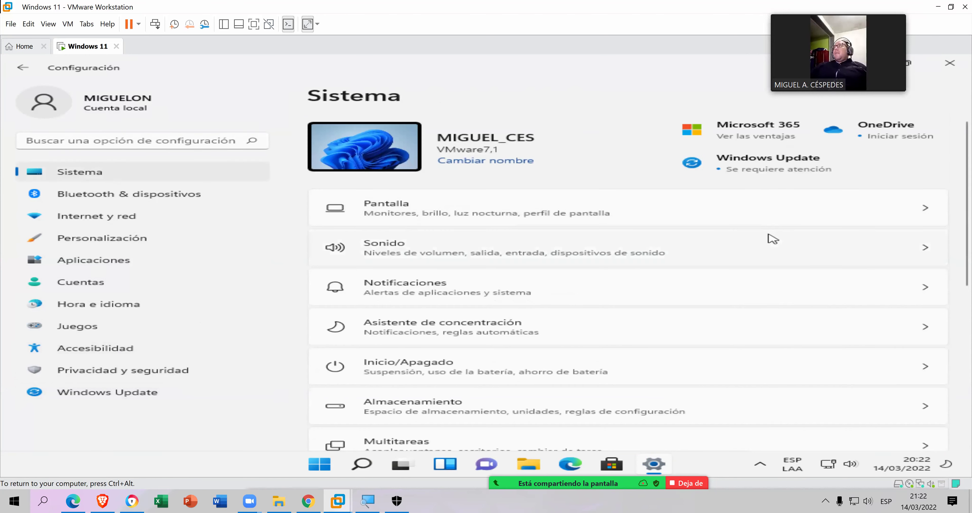
scroll(772, 238, down, 2)
scroll(768, 239, down, 3)
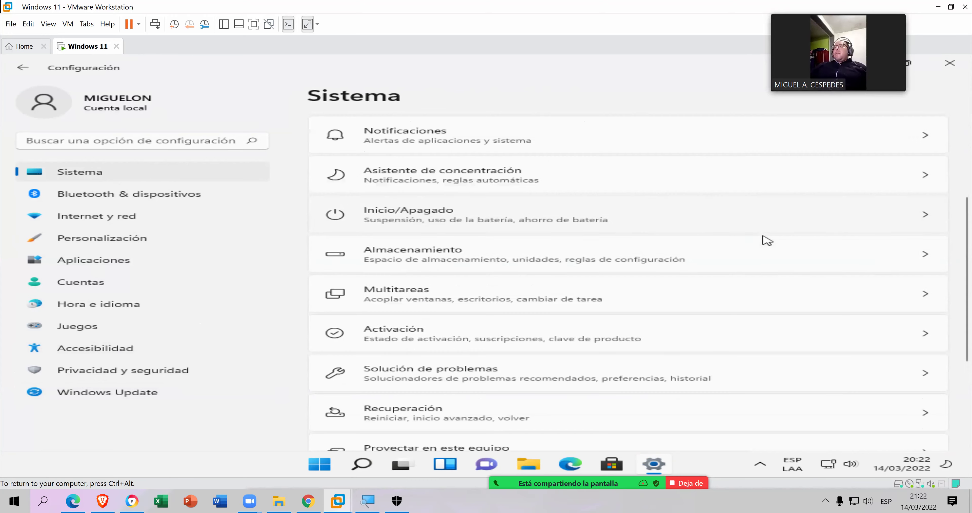
click(456, 341)
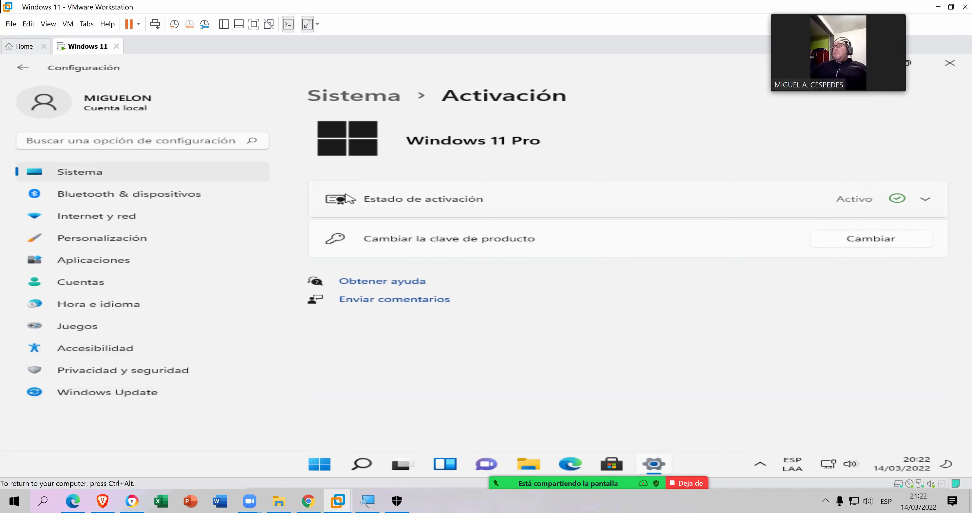
- Return to Windows Update, re-enable the host's real-time protection, and close host Windows Security
click(30, 69)
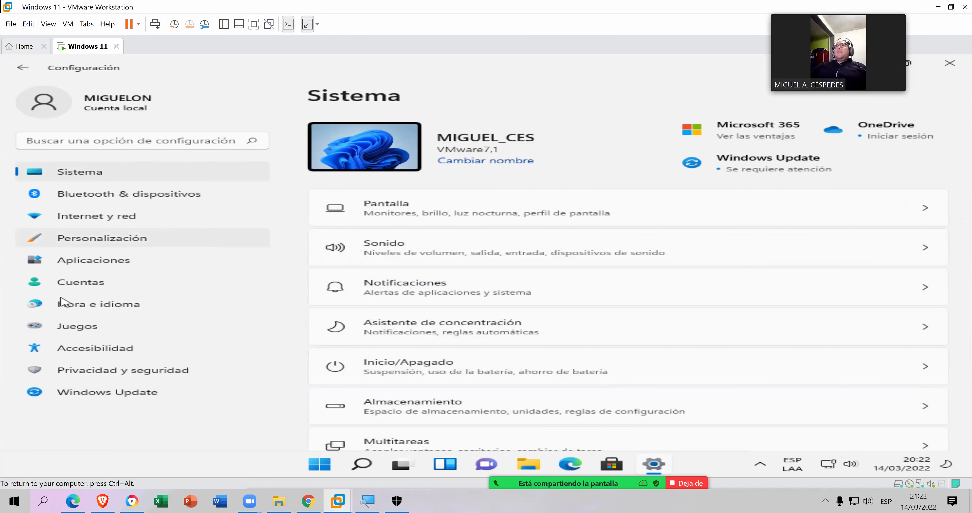
click(86, 393)
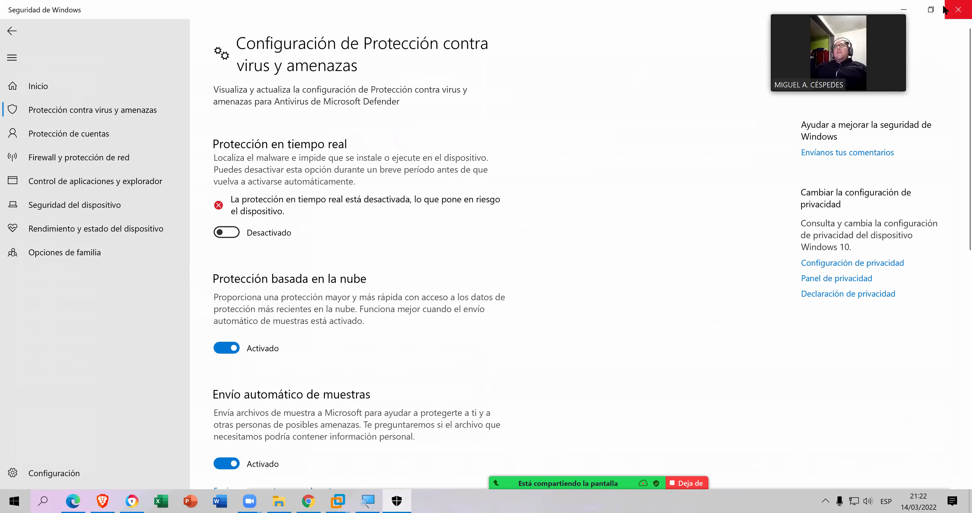
click(229, 234)
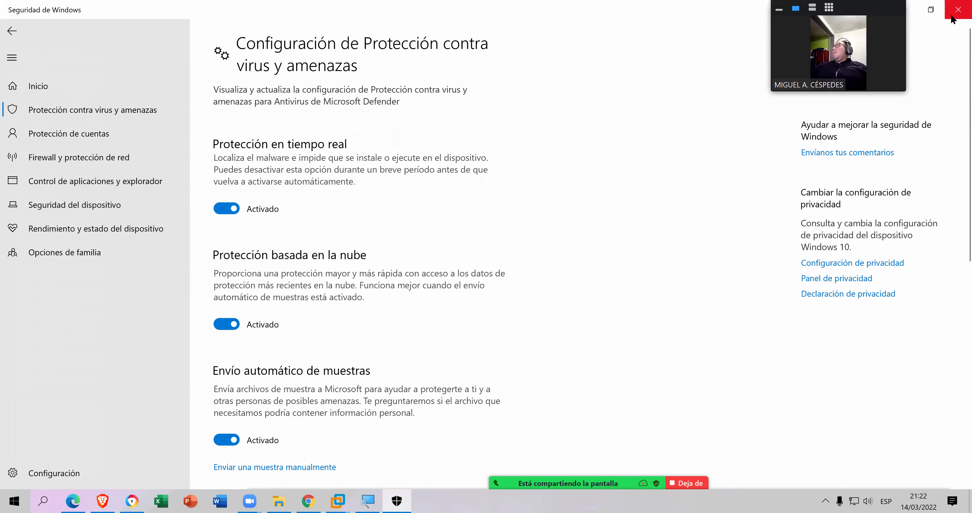
click(958, 9)
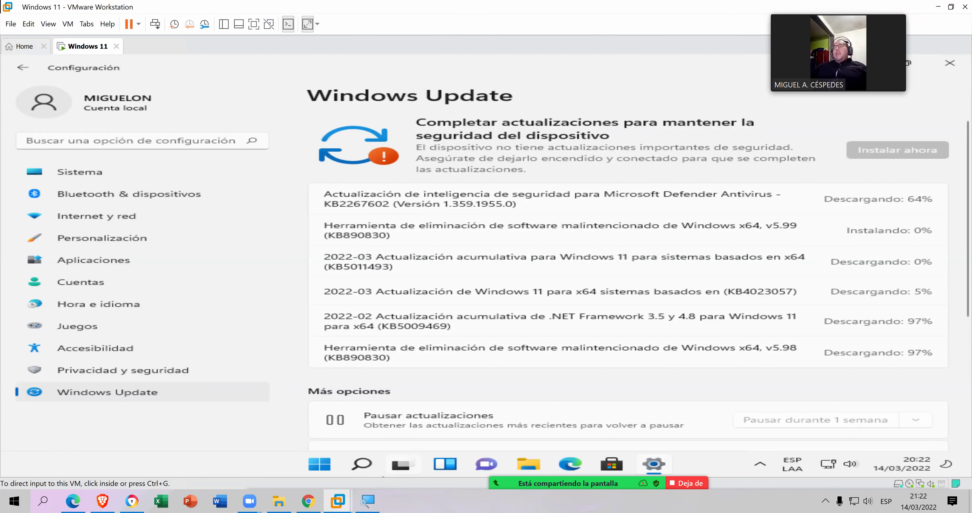
- Remove SOPORTE SOFTWARE and the next recent folder from File Explorer's jump list
right_click(289, 496)
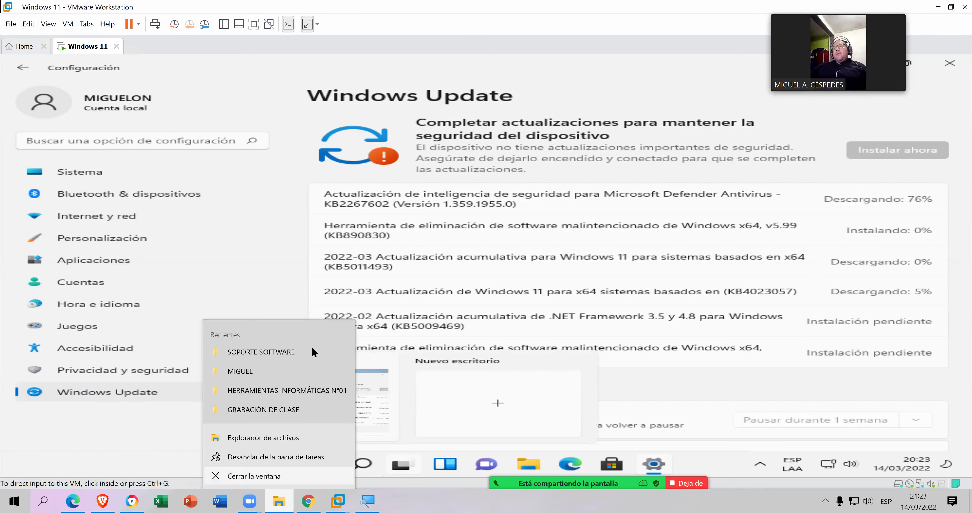
right_click(300, 348)
click(357, 314)
right_click(298, 361)
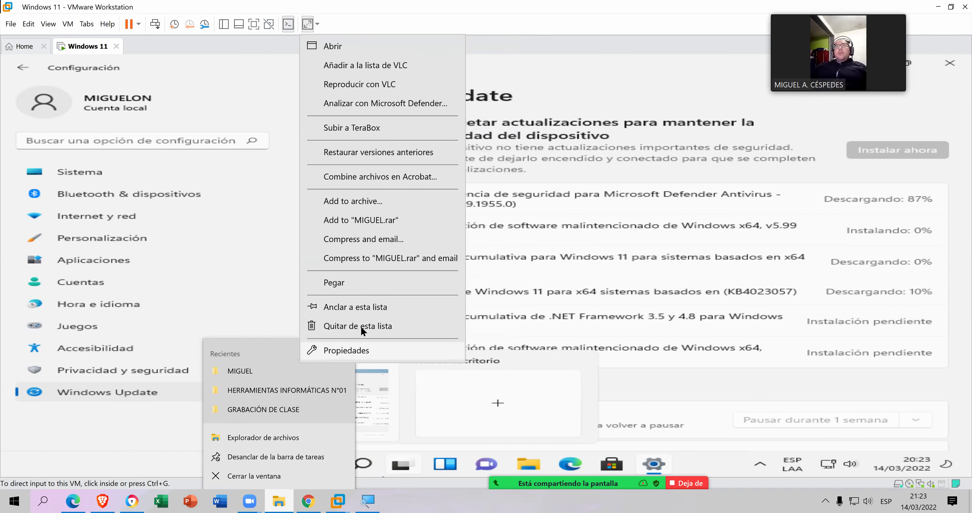
click(360, 326)
- Remove HERRAMIENTAS INFORMÁTICAS N°01 and GRABACIÓN DE CLASE from the jump list's folders
right_click(306, 381)
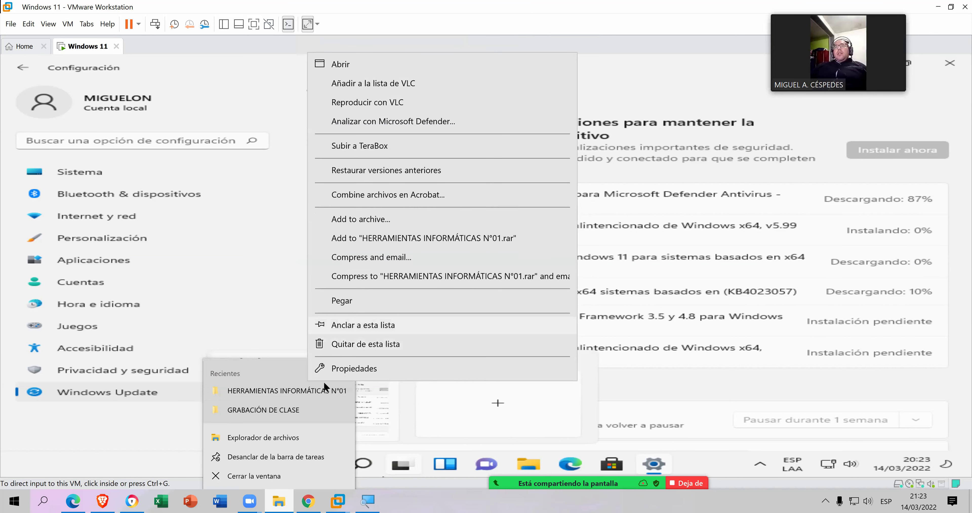
click(362, 324)
right_click(326, 370)
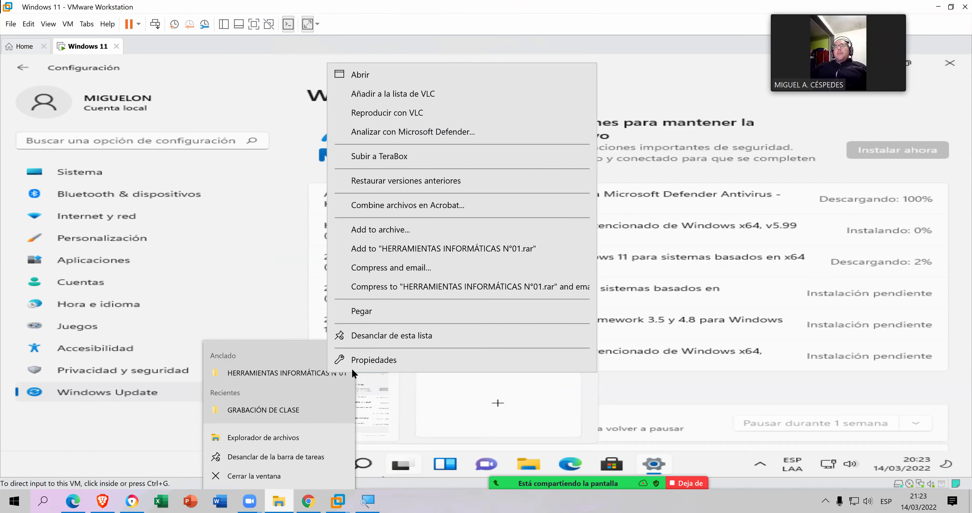
click(372, 335)
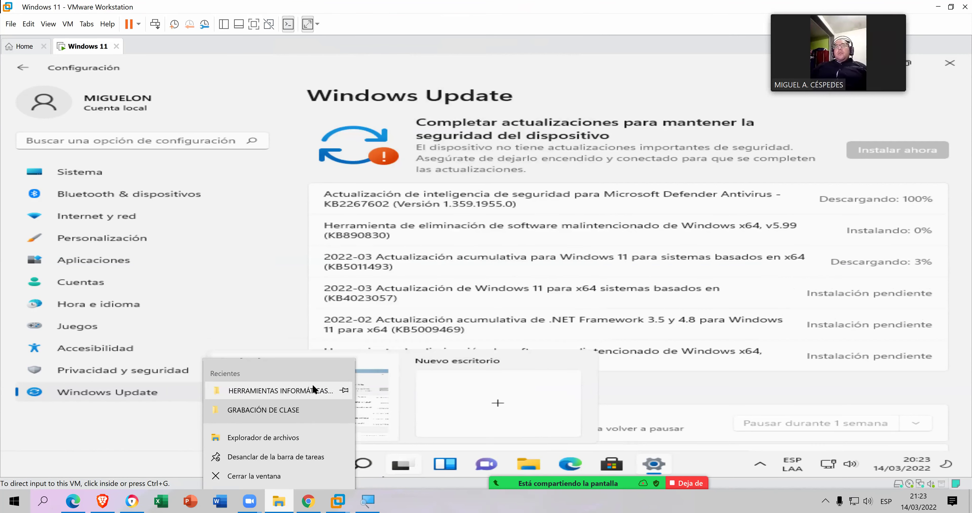
right_click(312, 383)
click(346, 354)
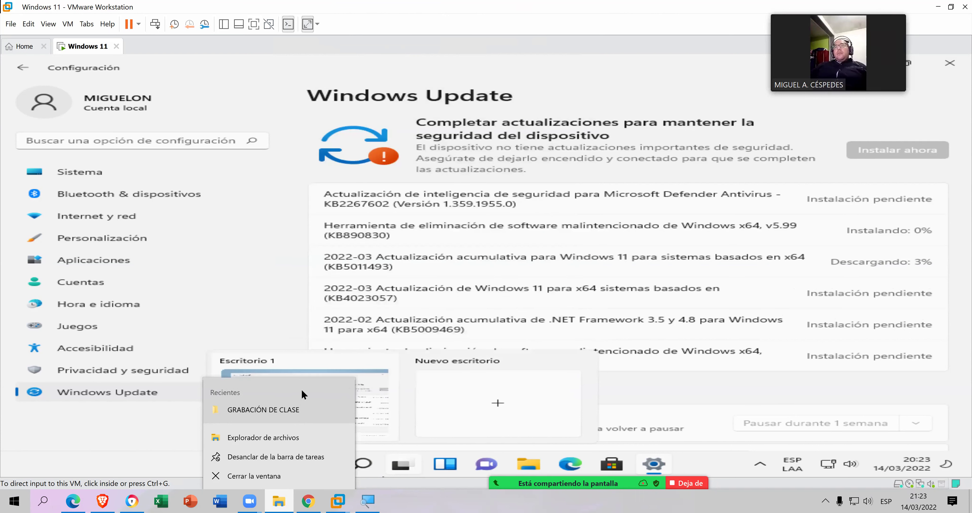
right_click(294, 402)
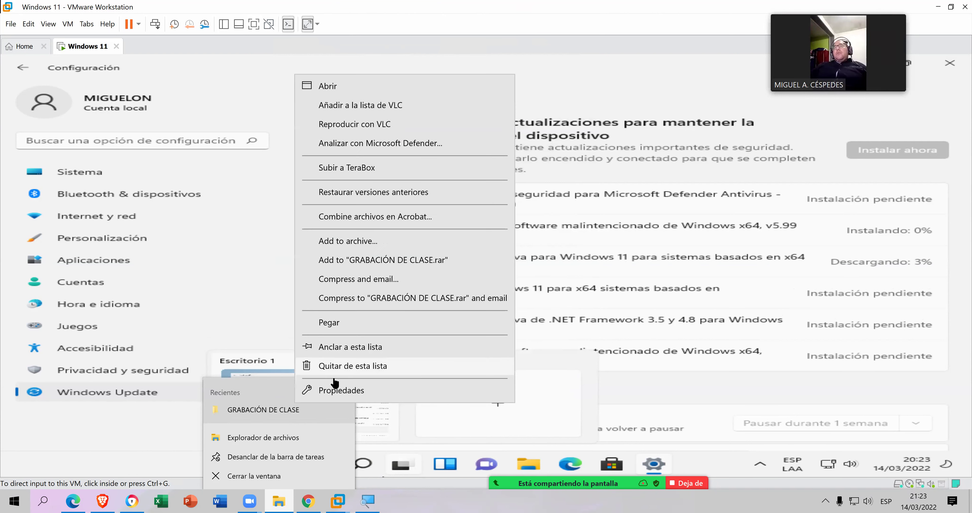
click(333, 374)
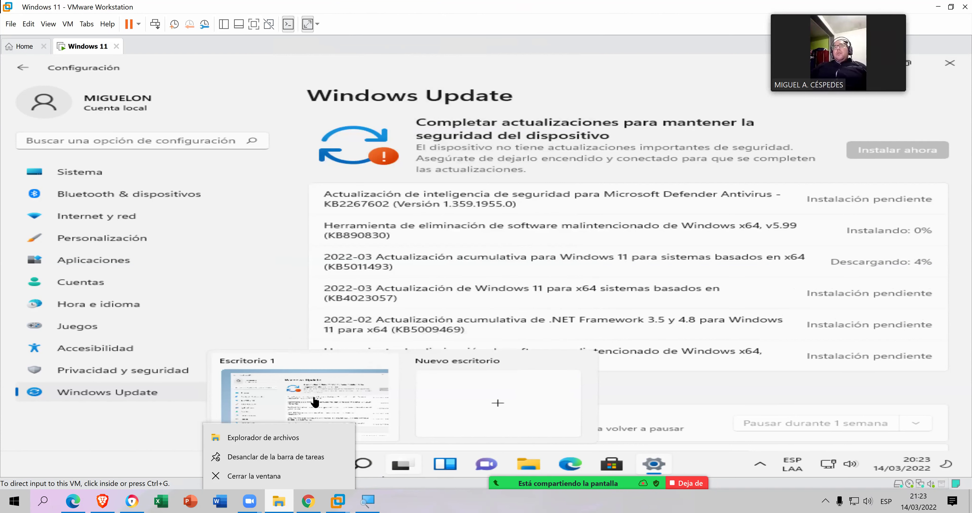
- Check the Chrome and VMware Workstation jump lists, then close them and return to the VM
right_click(318, 498)
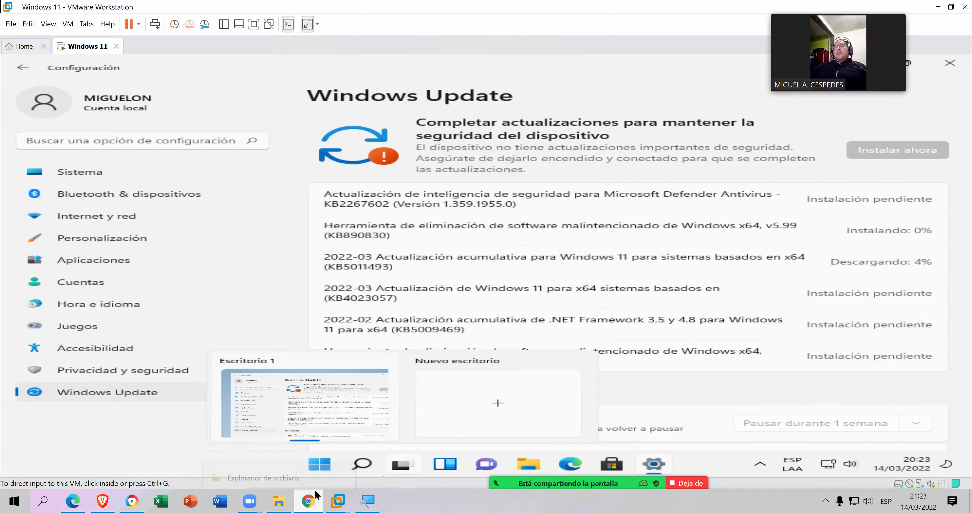
right_click(340, 501)
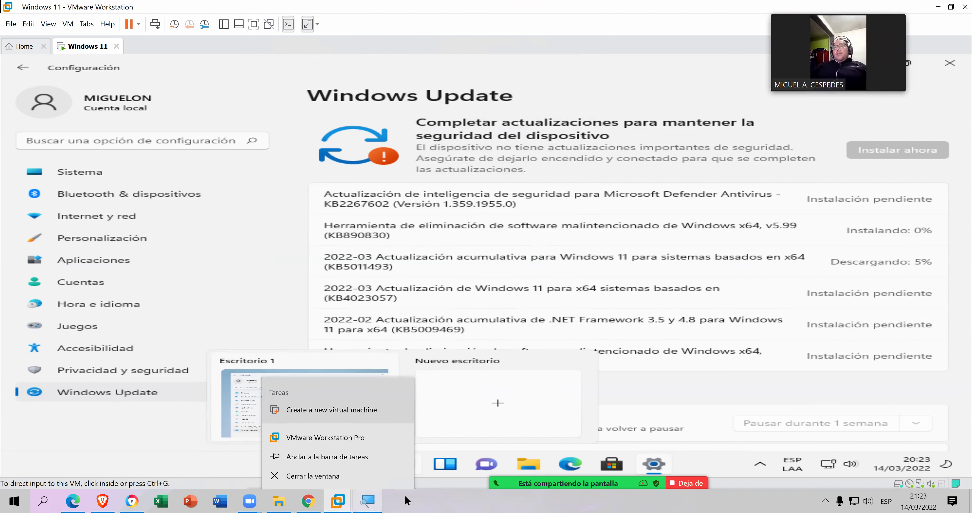
click(407, 500)
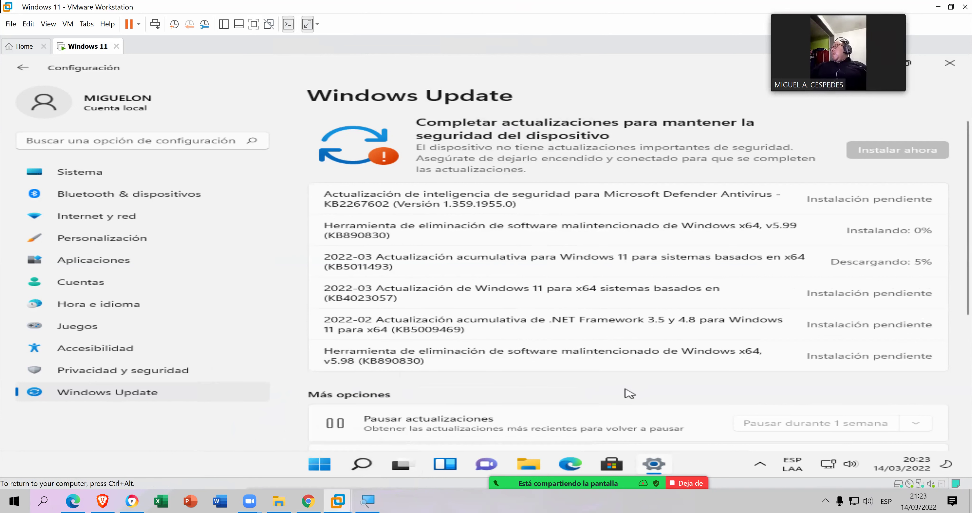
scroll(627, 400, down, 3)
scroll(625, 403, down, 3)
scroll(624, 402, up, 6)
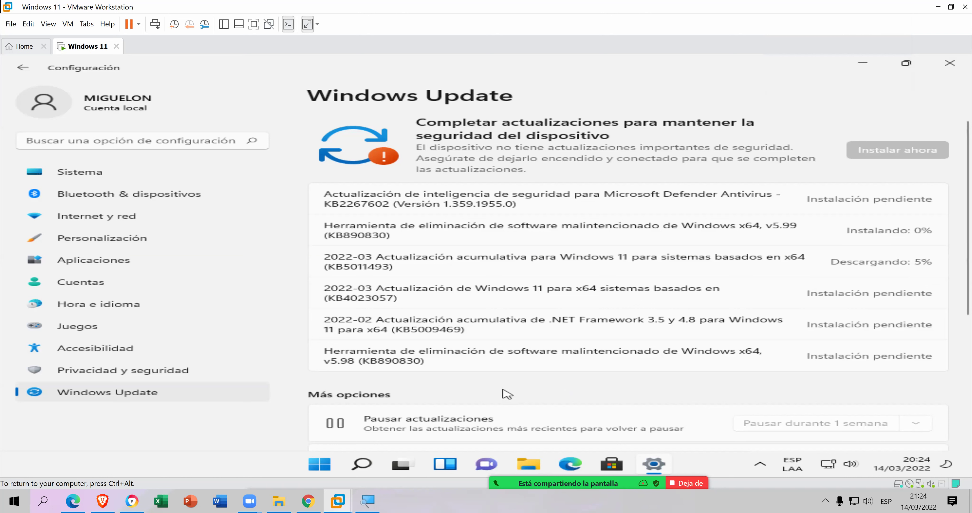
- Wait while KB5011493 installs to 25%, dismissing host jump lists and returning input to the VM
right_click(318, 499)
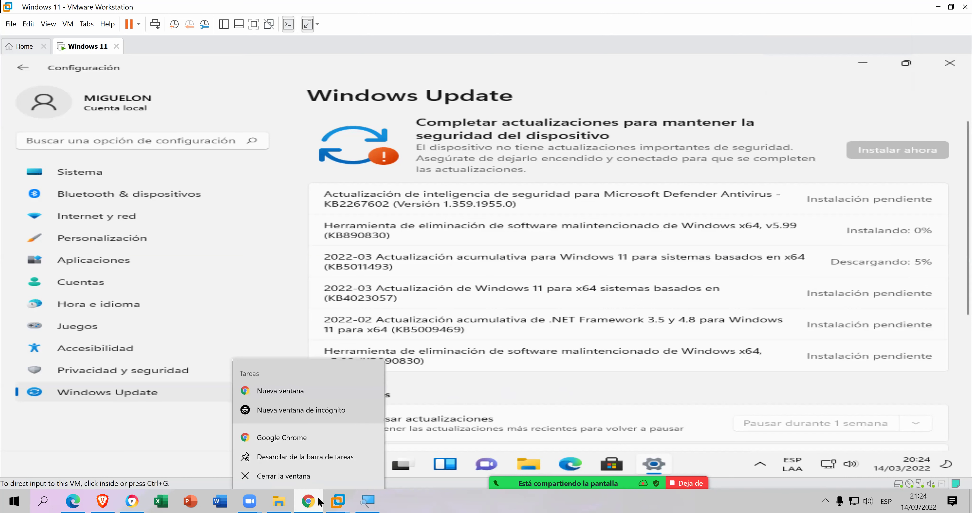
right_click(286, 501)
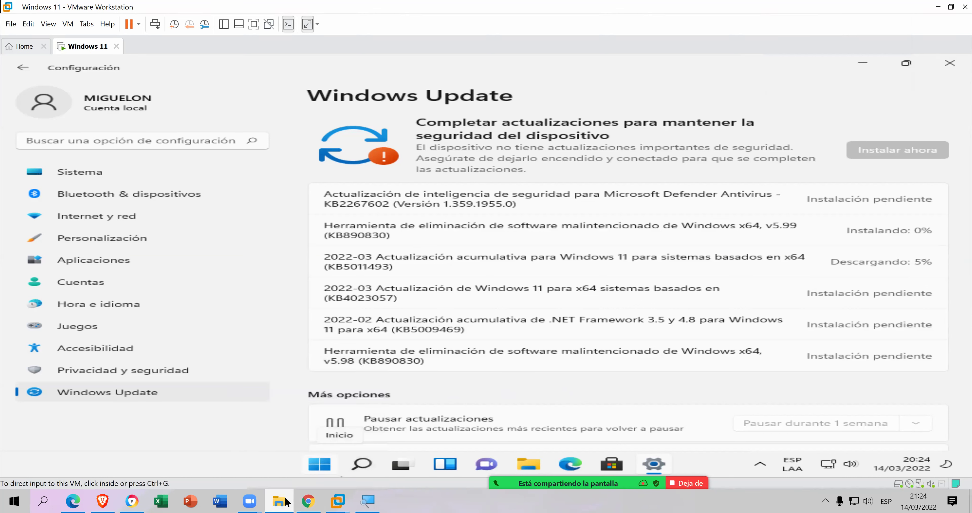
click(396, 501)
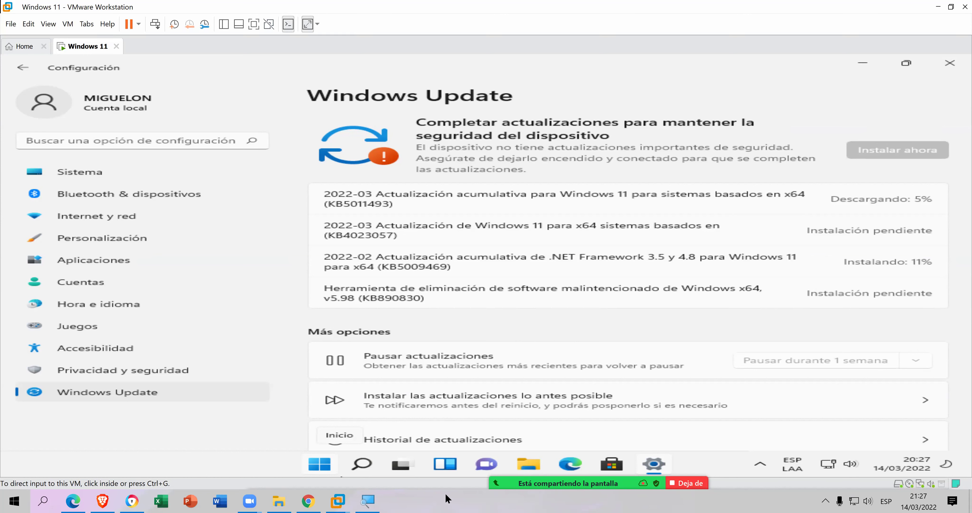
mouse_move(445, 493)
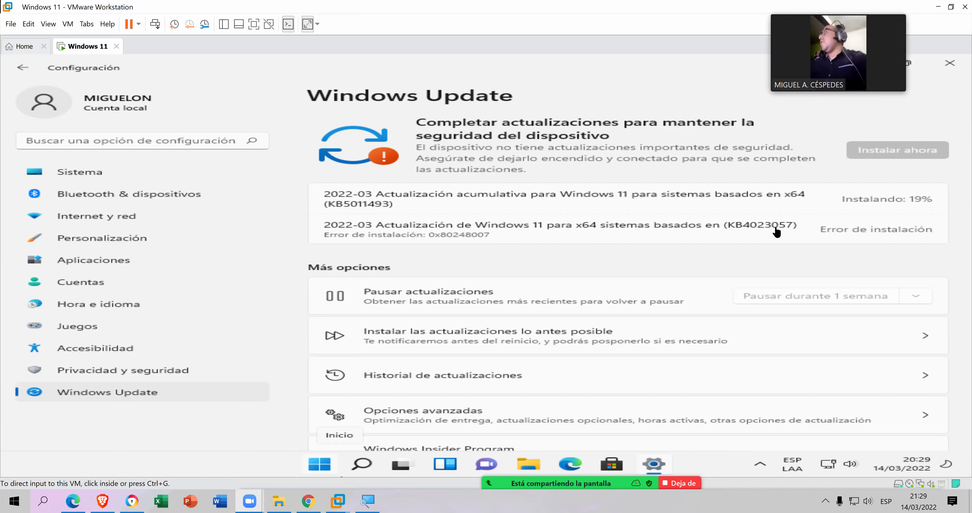
click(770, 229)
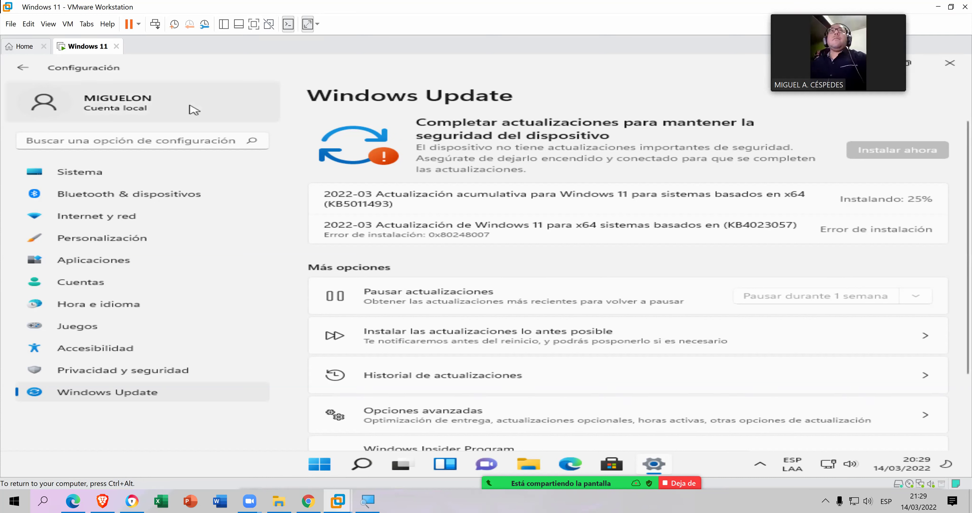
right_click(281, 500)
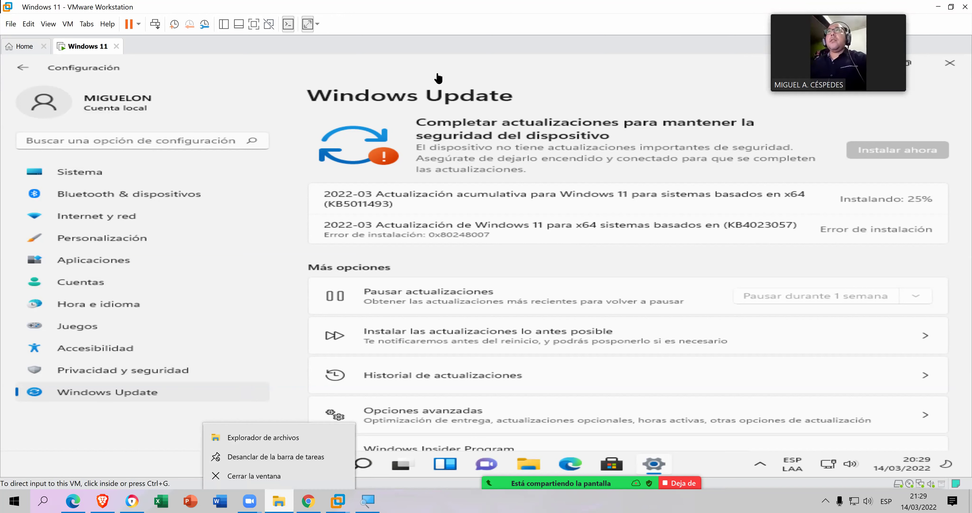
click(457, 71)
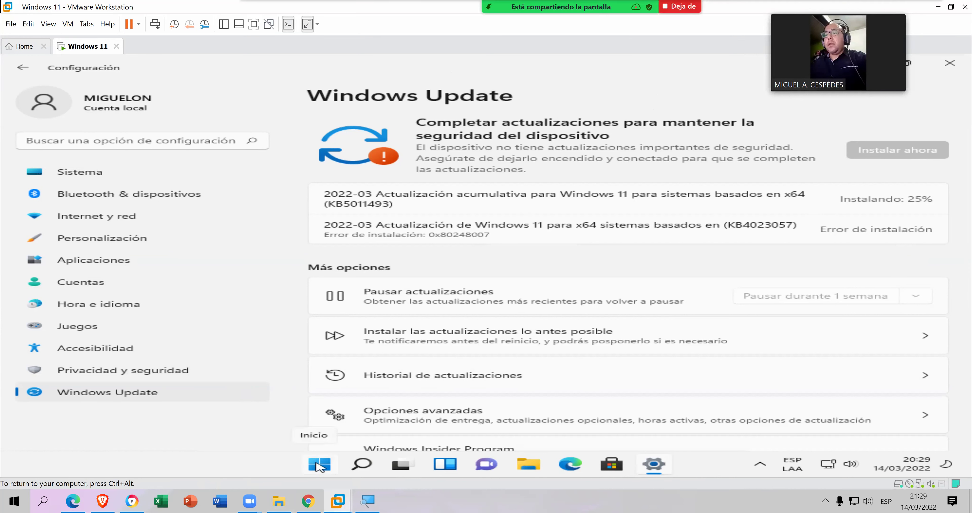
- Close the guest's Start menu and power flyout, then minimize the Settings window
click(316, 467)
click(721, 427)
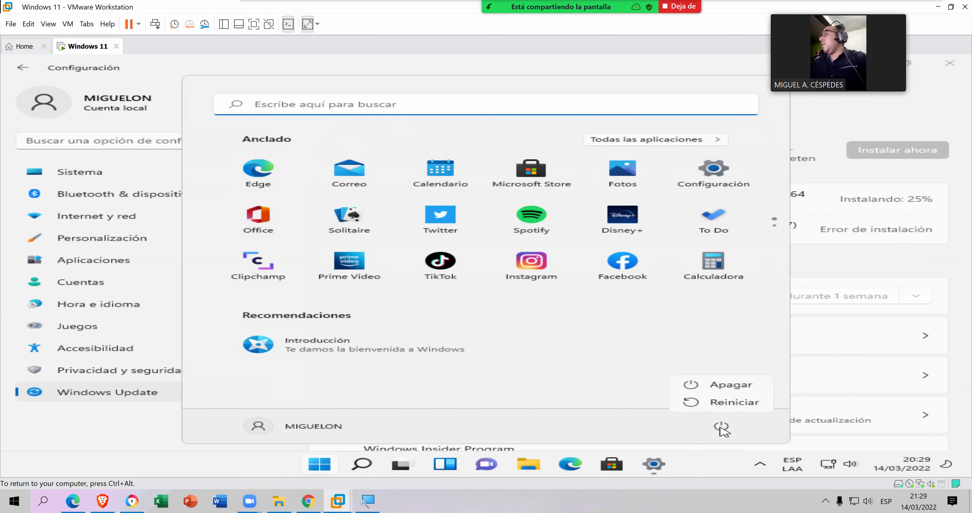
key(Escape)
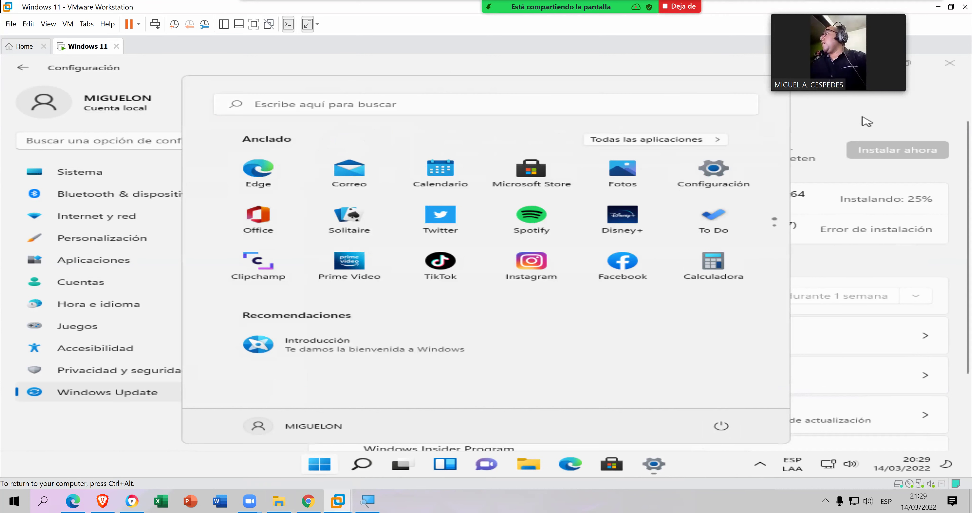
click(861, 117)
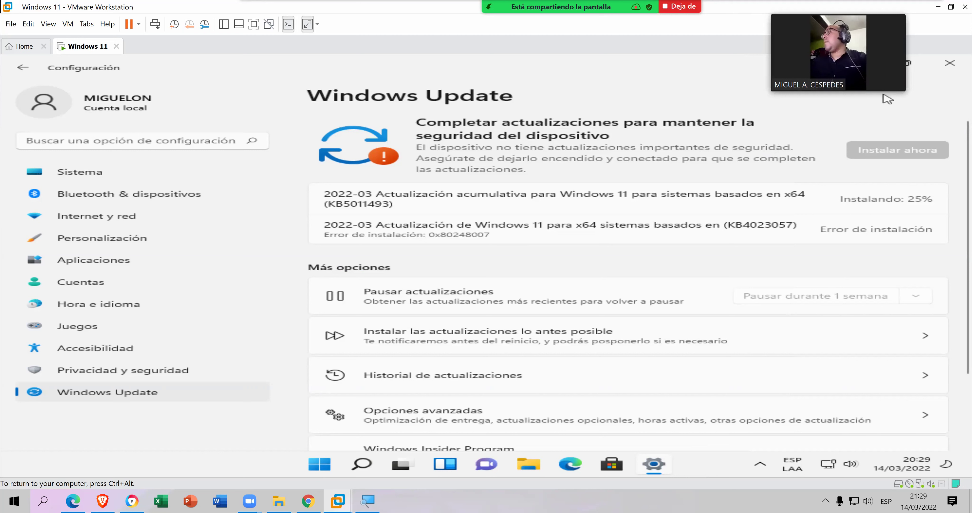
click(871, 52)
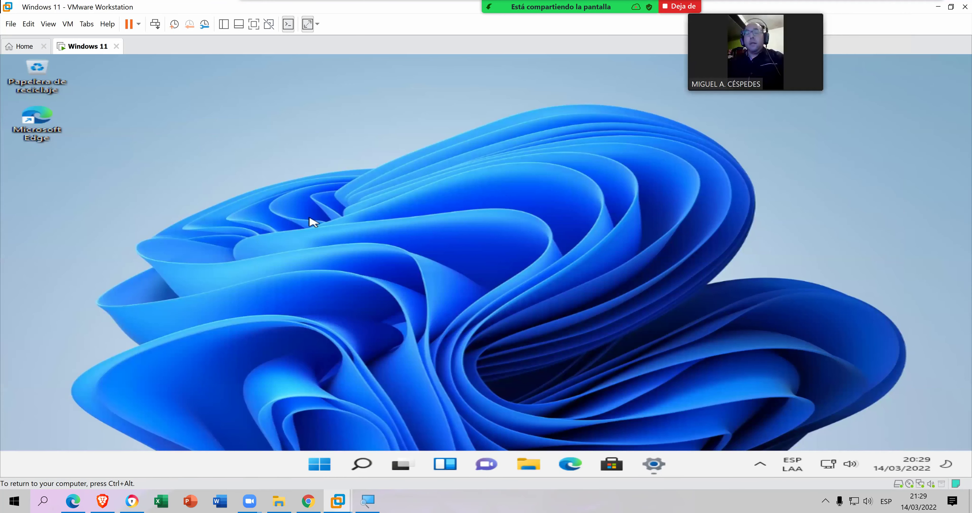
- Run winver to confirm Windows 11 Pro 21H2 build 22000.318, then reopen Windows Update settings
key(super+r)
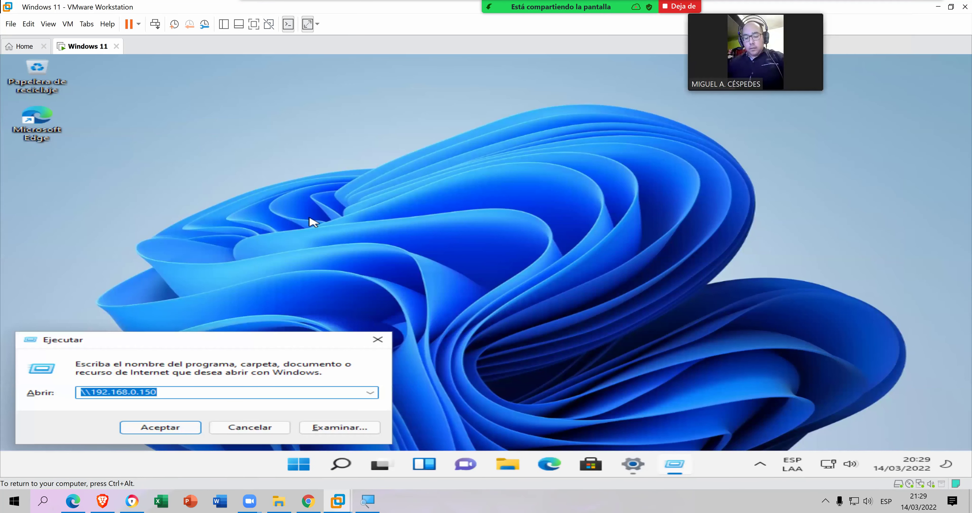
text(winver)
key(Return)
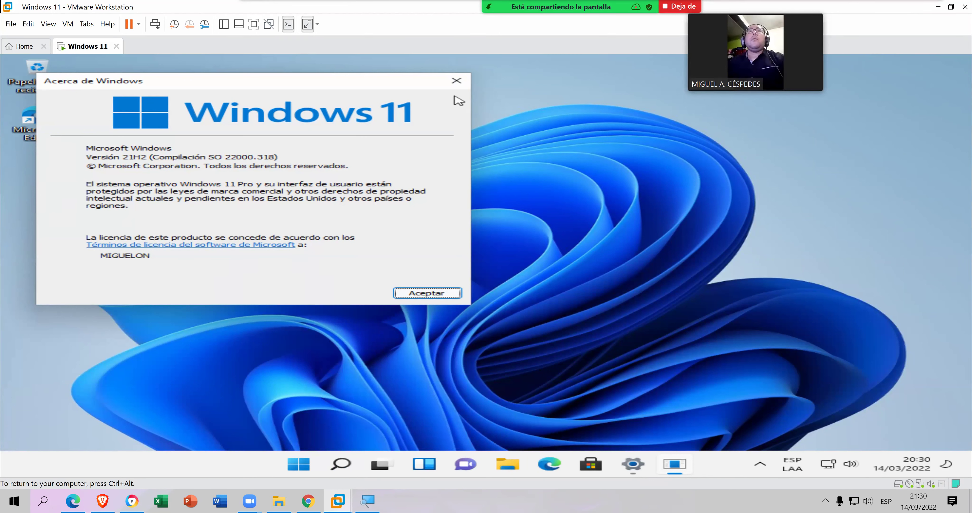
click(433, 297)
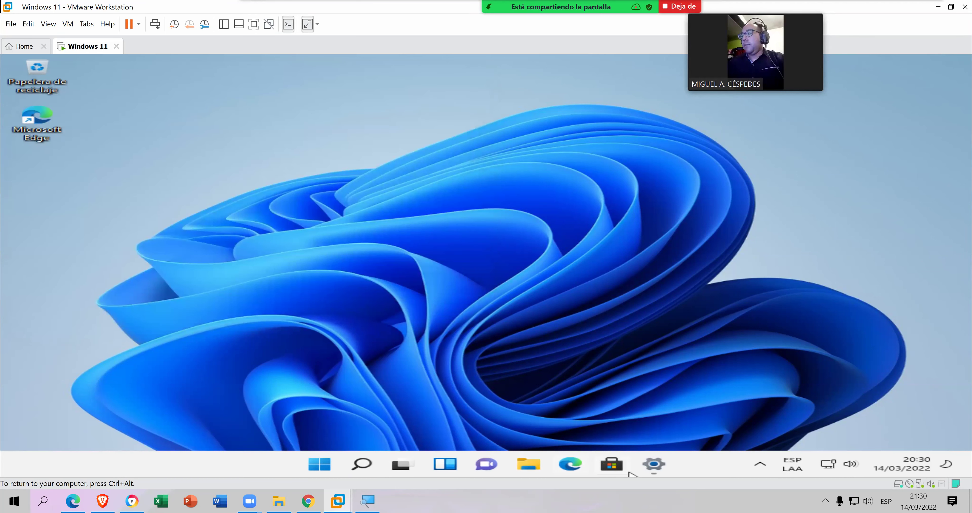
click(653, 464)
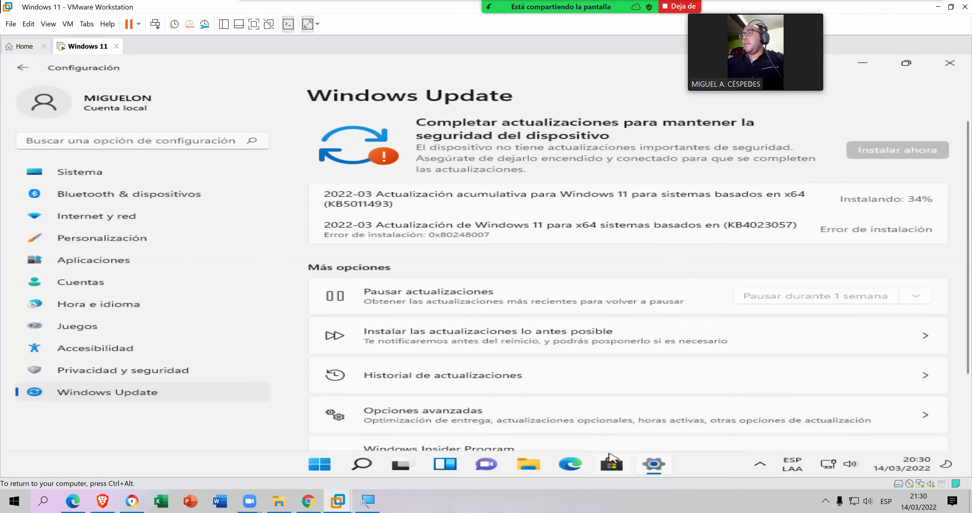
- Launch Edge in the guest and confirm starting with 'Comienza sin tus datos'
click(575, 465)
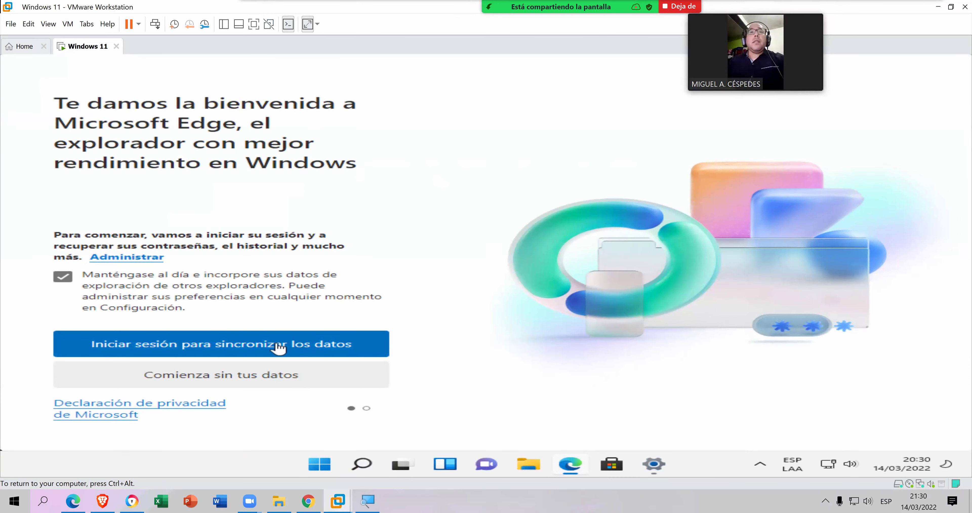
click(265, 373)
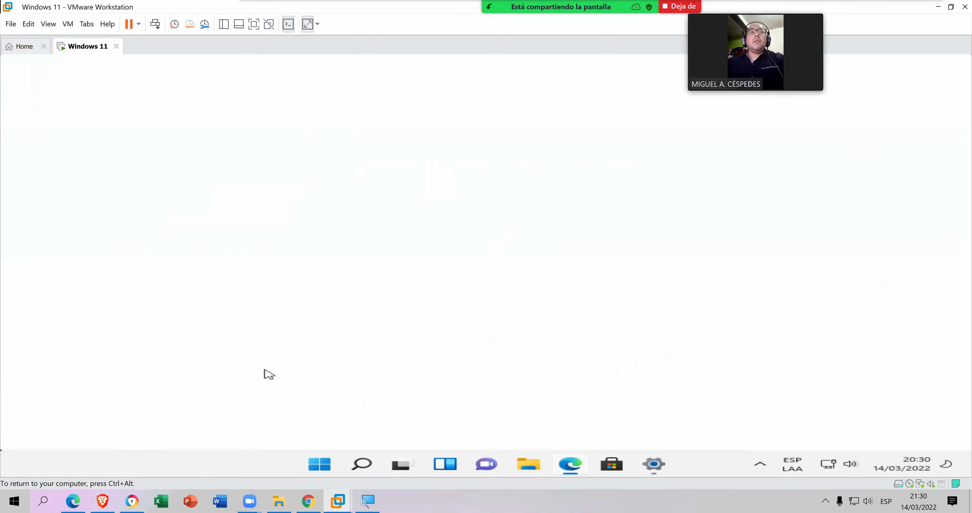
click(268, 346)
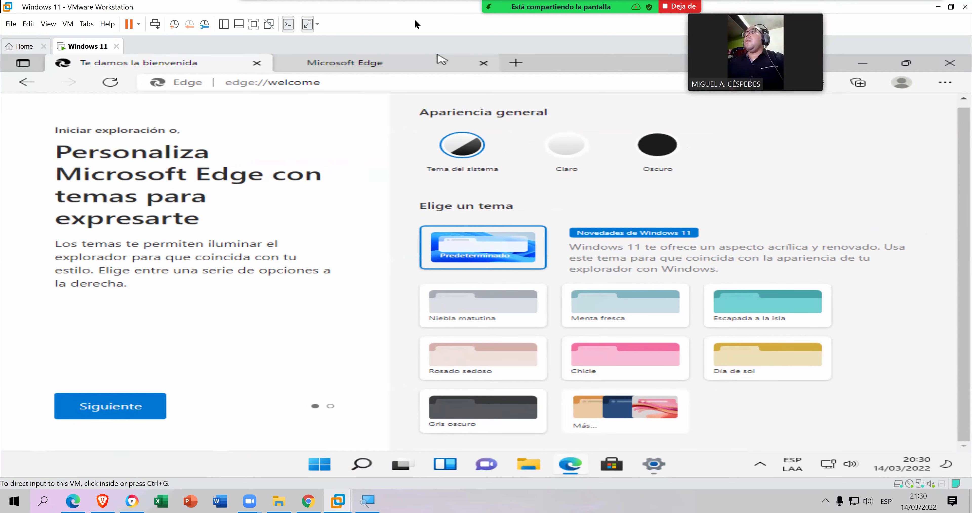
- Advance Edge's welcome tour through Empezar, Productividad, Privacidad and Rendimiento
click(486, 69)
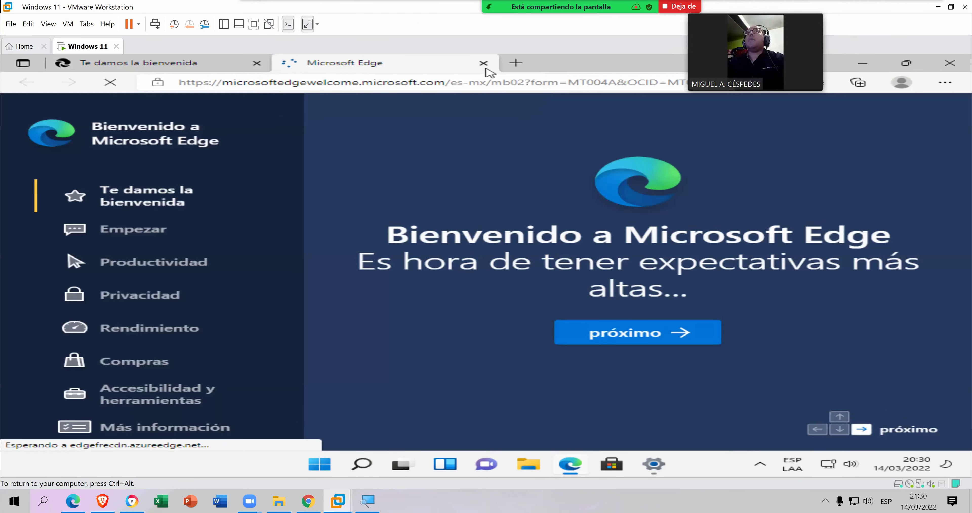
click(608, 335)
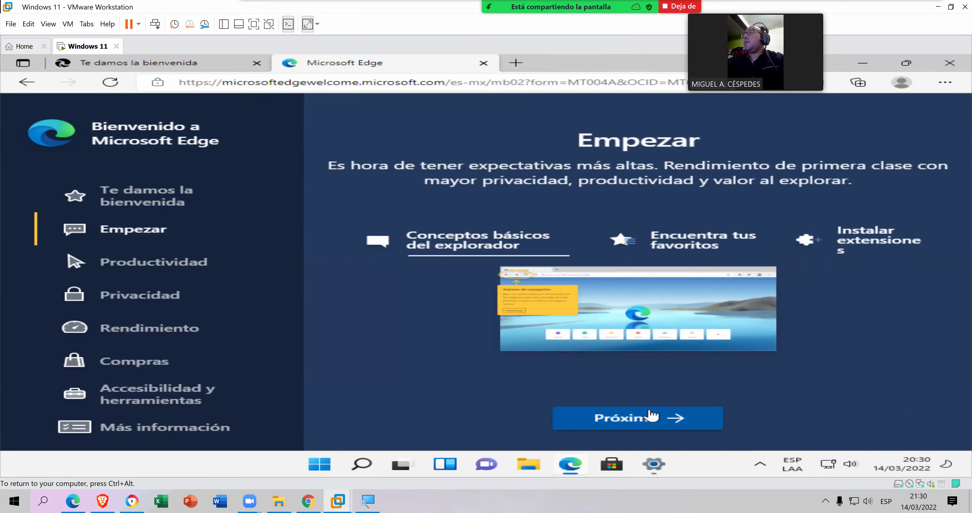
click(651, 416)
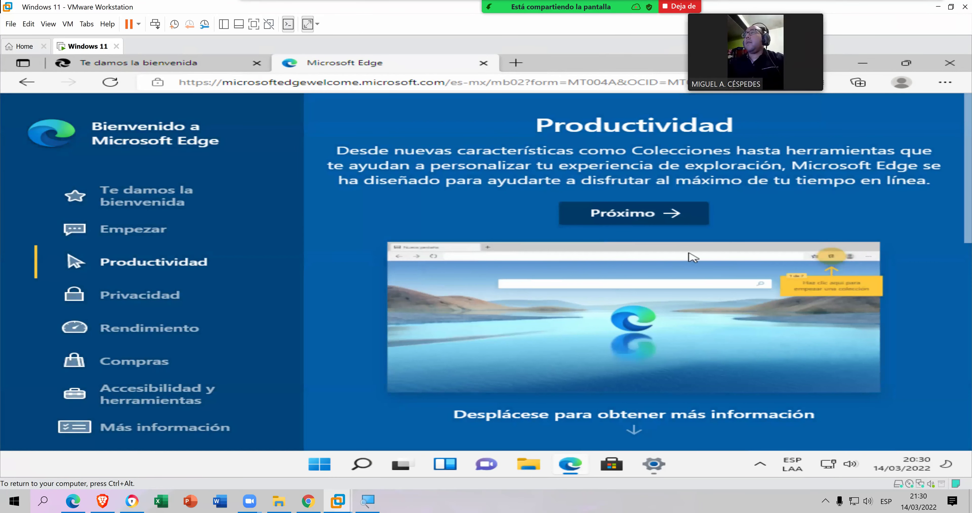
click(651, 214)
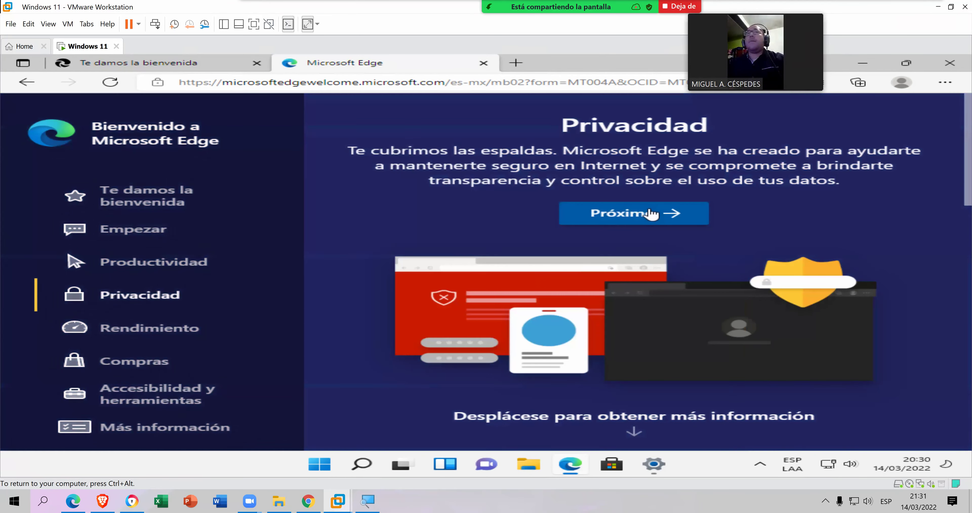
click(645, 214)
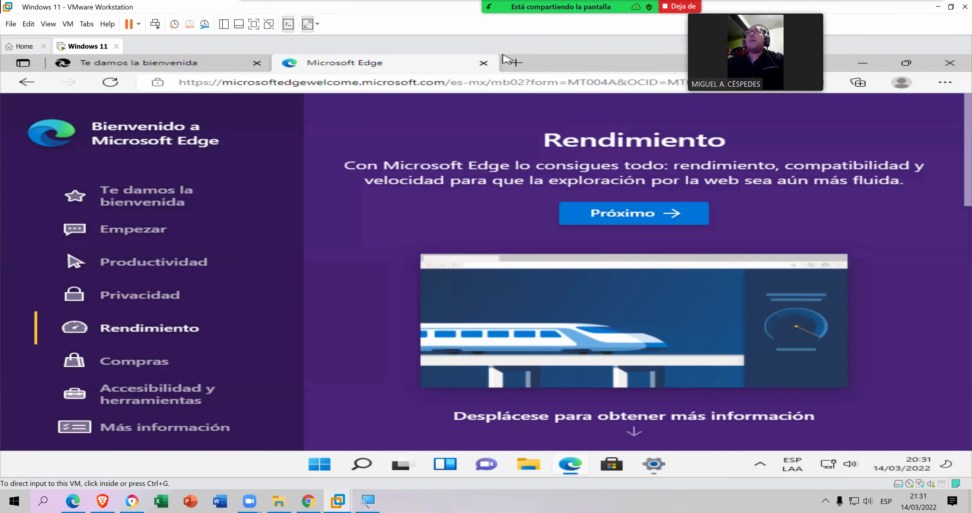
- Close the welcome tabs and Edge, returning to Windows Update at 34%
click(483, 63)
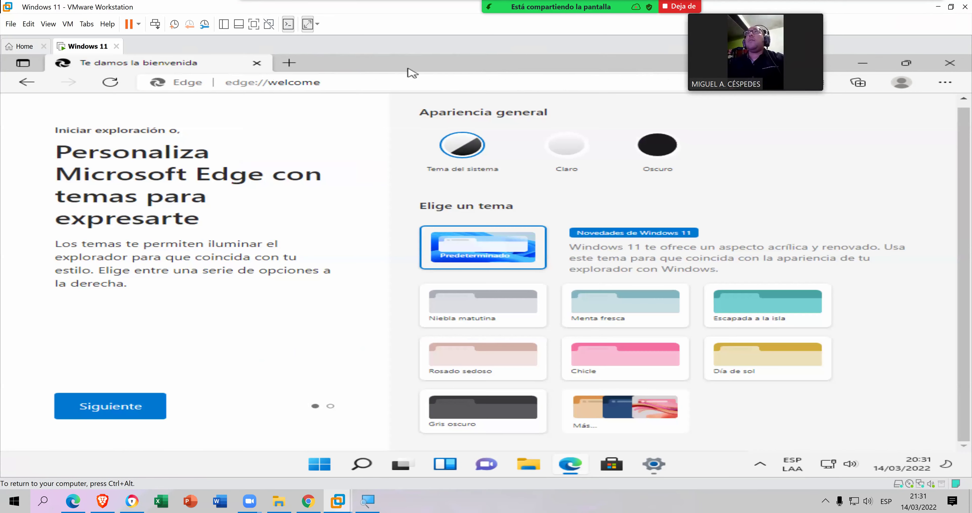
click(289, 63)
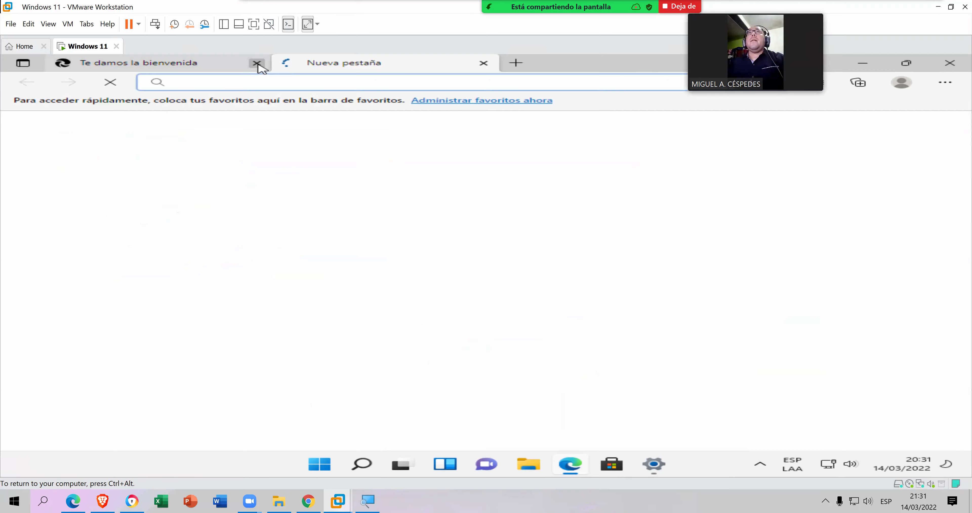
click(257, 64)
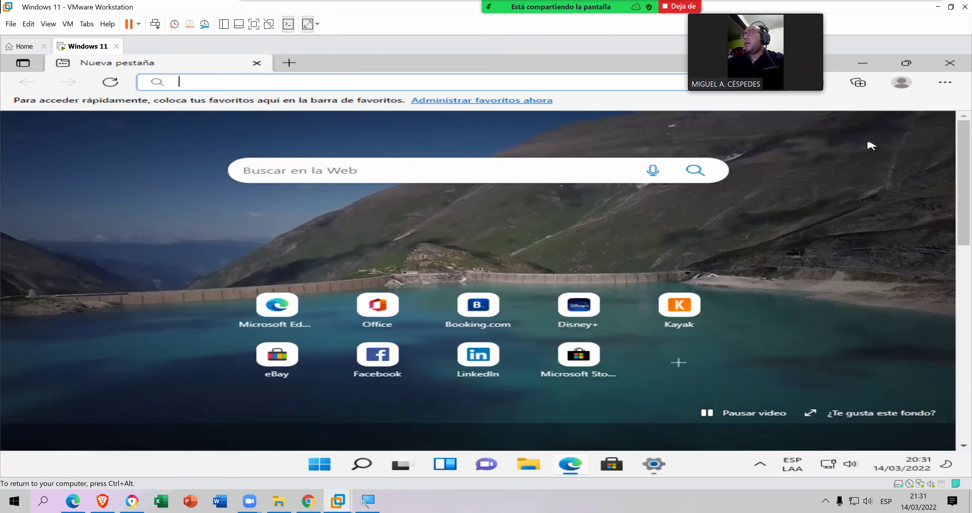
click(954, 67)
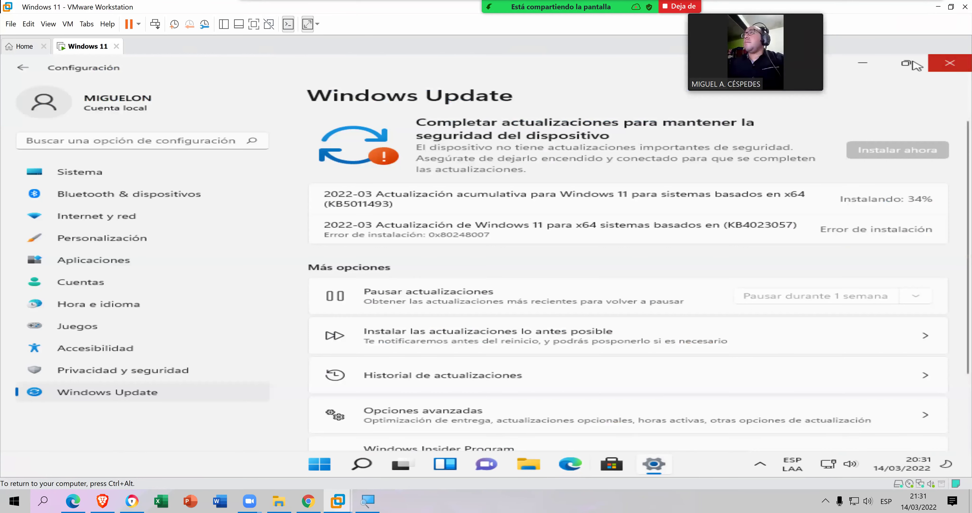